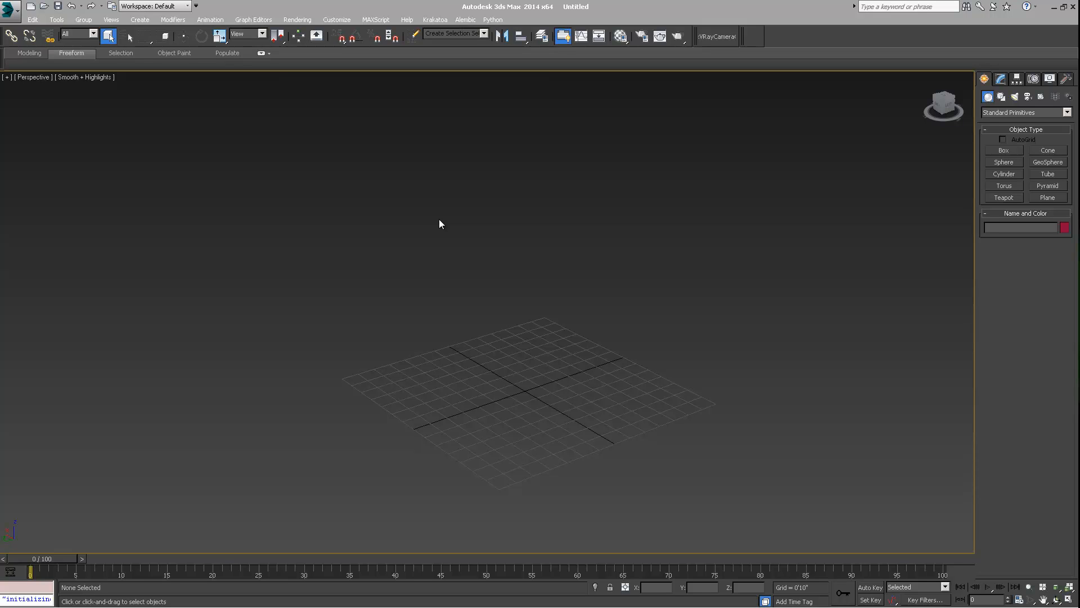
- Review the units setup and the system unit scale settings without changing them
{"action": "left_click", "coordinate": [337, 20]}
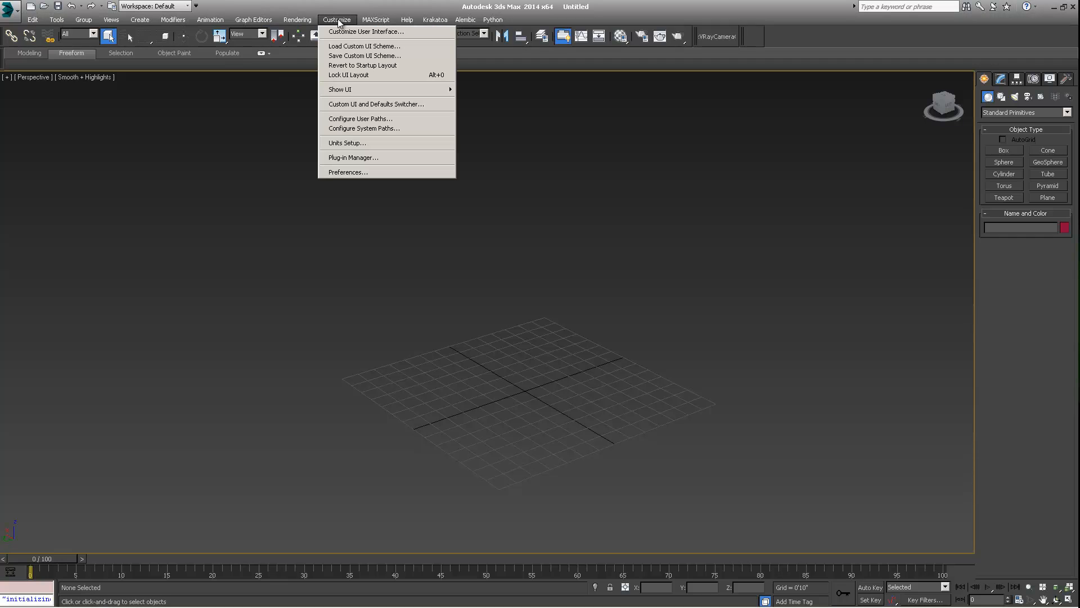
{"action": "left_click", "coordinate": [344, 143]}
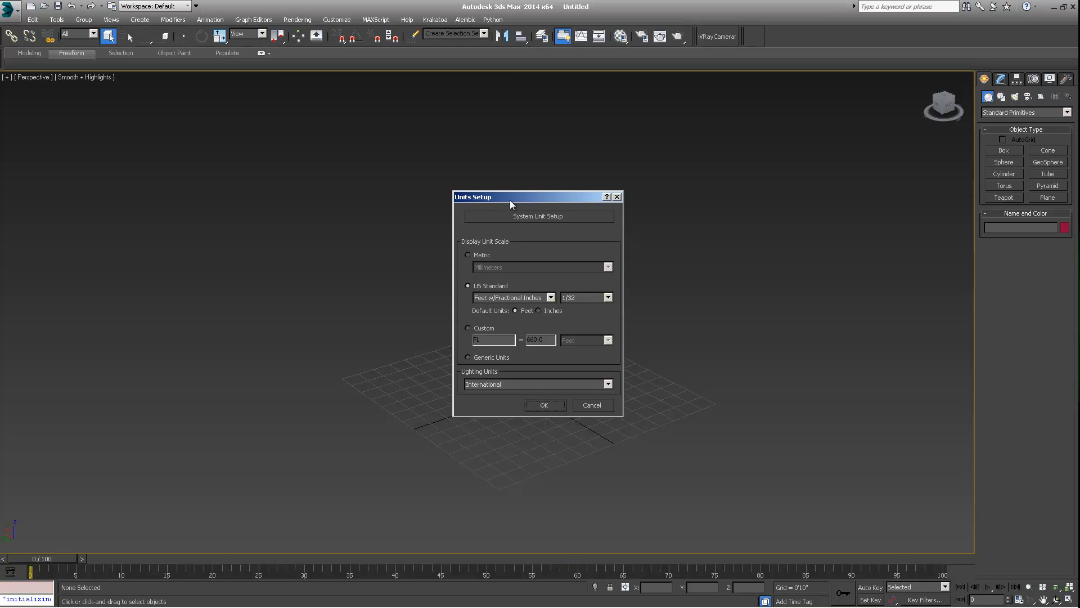
{"action": "left_click_drag", "start_coordinate": [509, 200], "coordinate": [450, 150]}
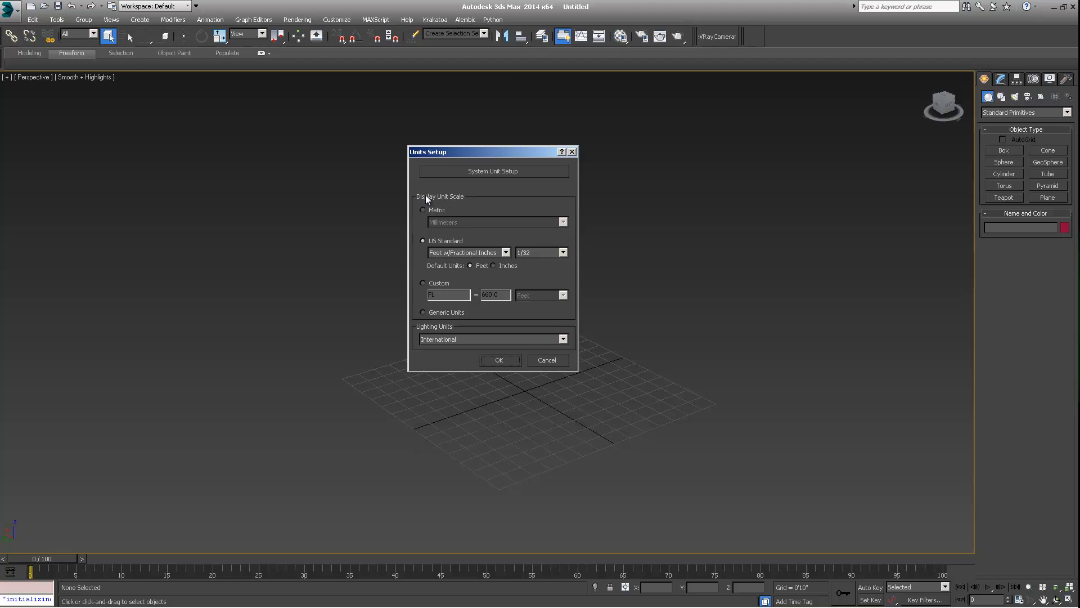
{"action": "left_click", "coordinate": [488, 167]}
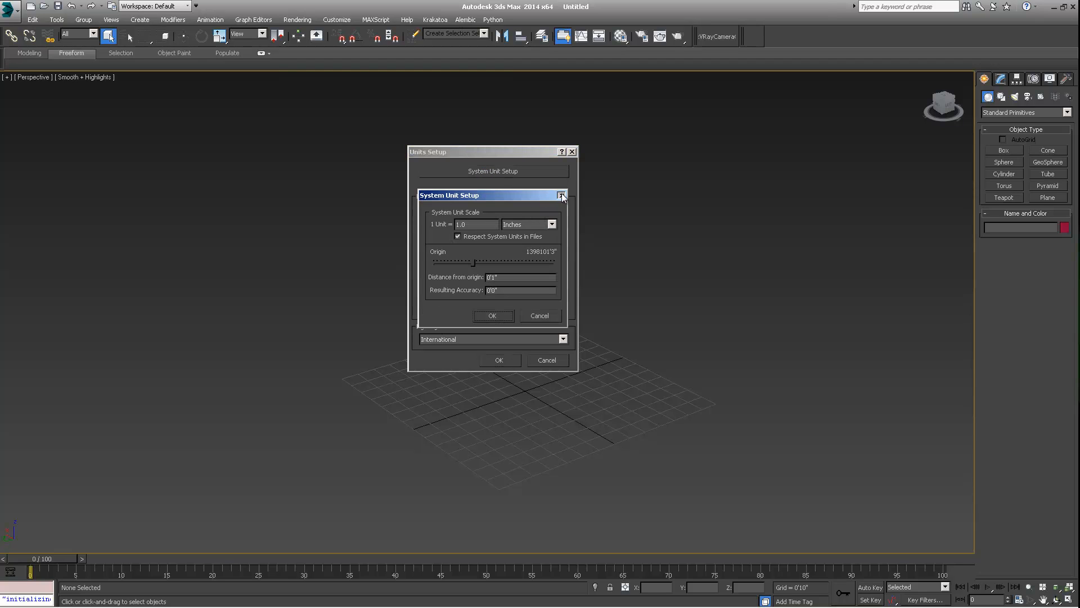
{"action": "left_click", "coordinate": [561, 195]}
{"action": "left_click_drag", "start_coordinate": [538, 147], "coordinate": [477, 166]}
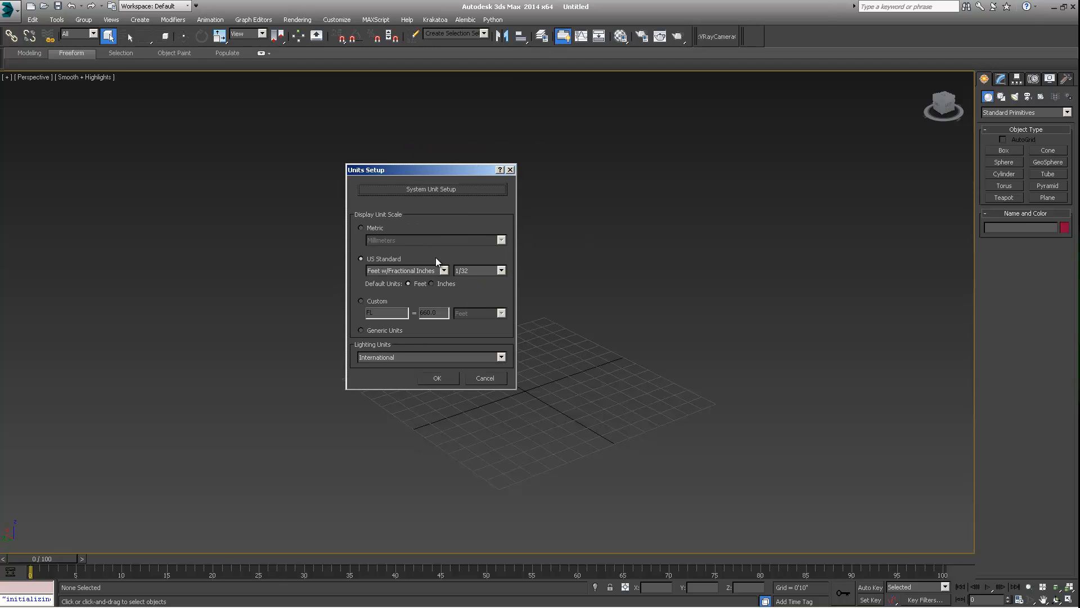
{"action": "left_click", "coordinate": [510, 169]}
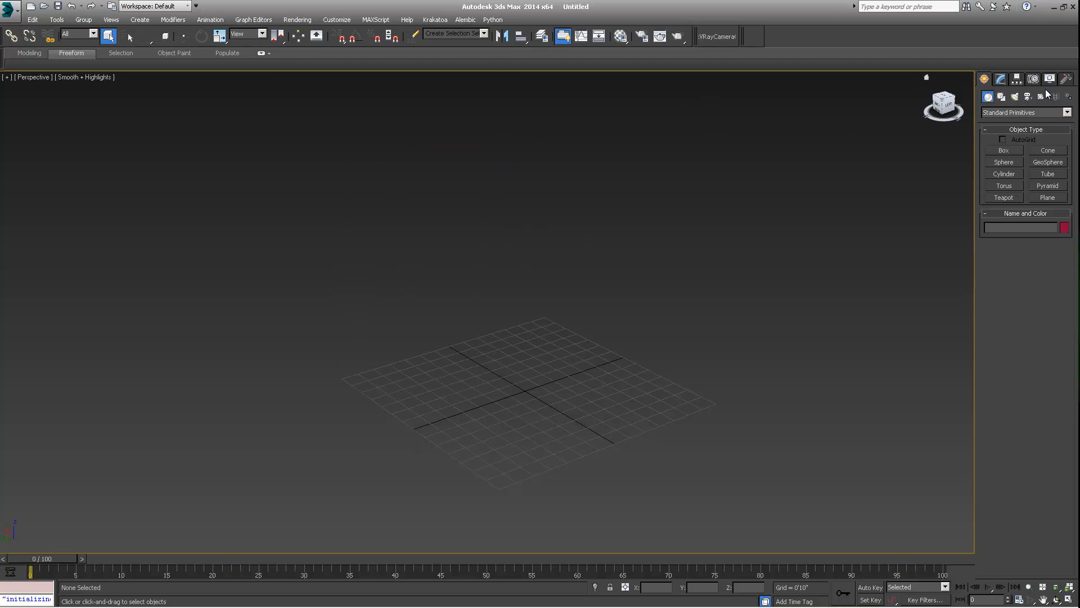
- Create a GrowFX object from the Exlevel category at the centre of the grid
{"action": "left_click", "coordinate": [999, 80]}
{"action": "left_click", "coordinate": [981, 78]}
{"action": "left_click", "coordinate": [995, 113]}
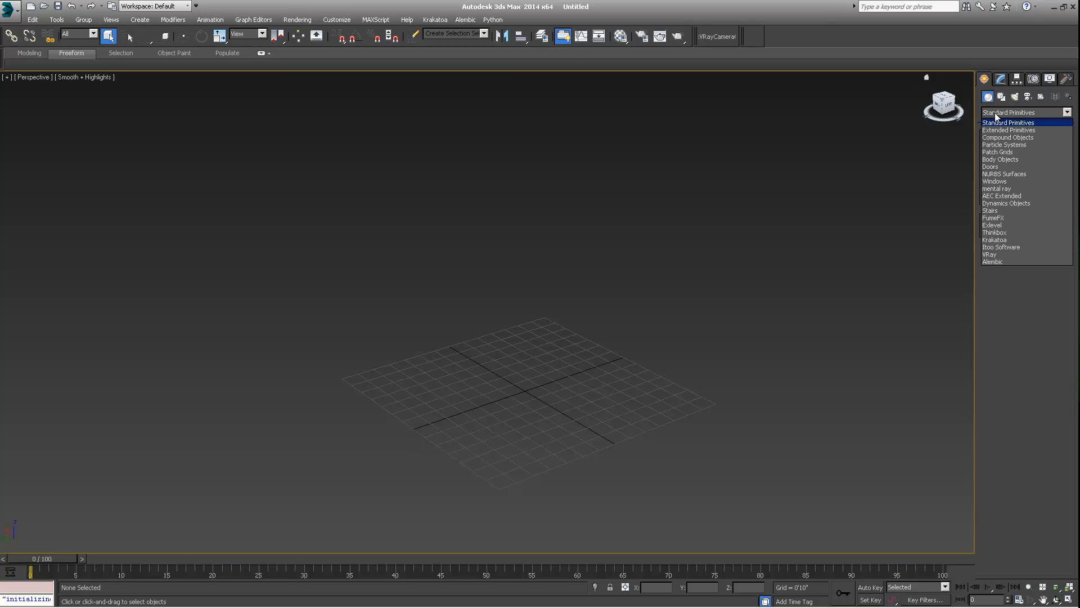
{"action": "left_click", "coordinate": [986, 226]}
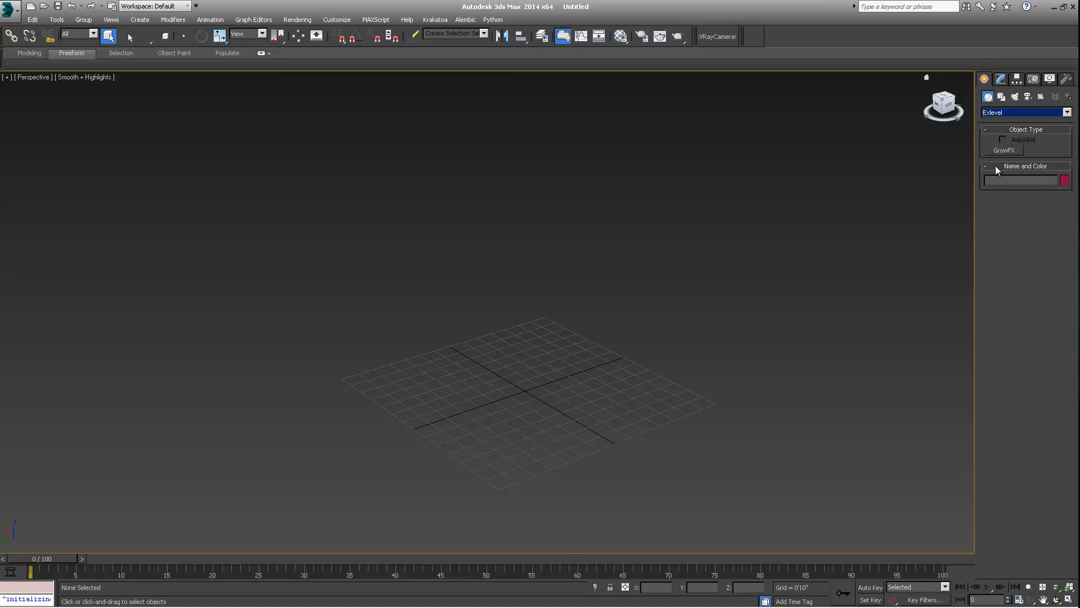
{"action": "left_click", "coordinate": [1000, 150]}
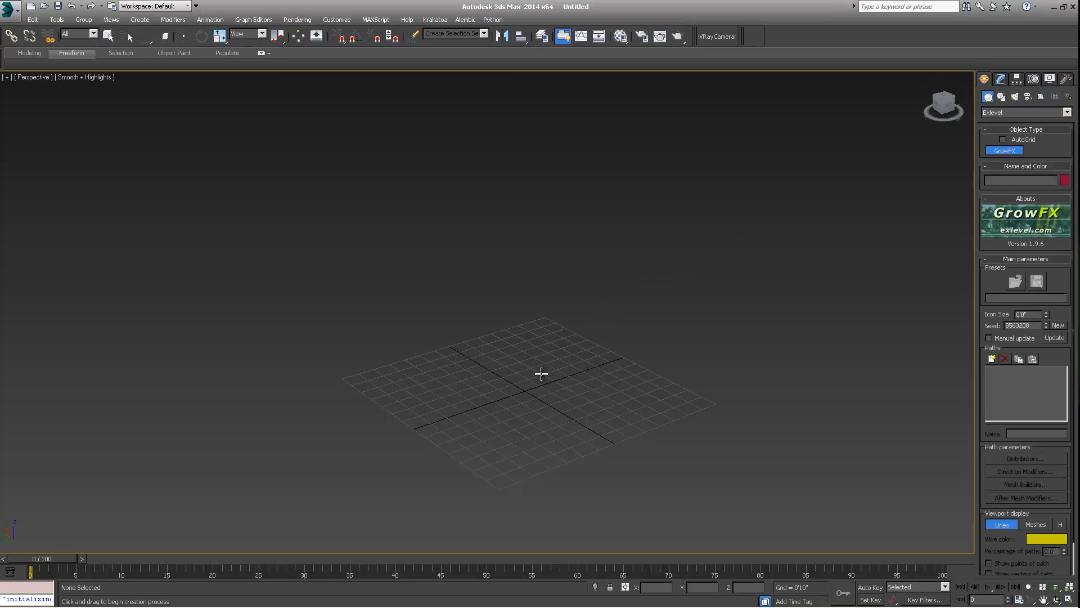
{"action": "left_click_drag", "start_coordinate": [524, 389], "coordinate": [584, 331]}
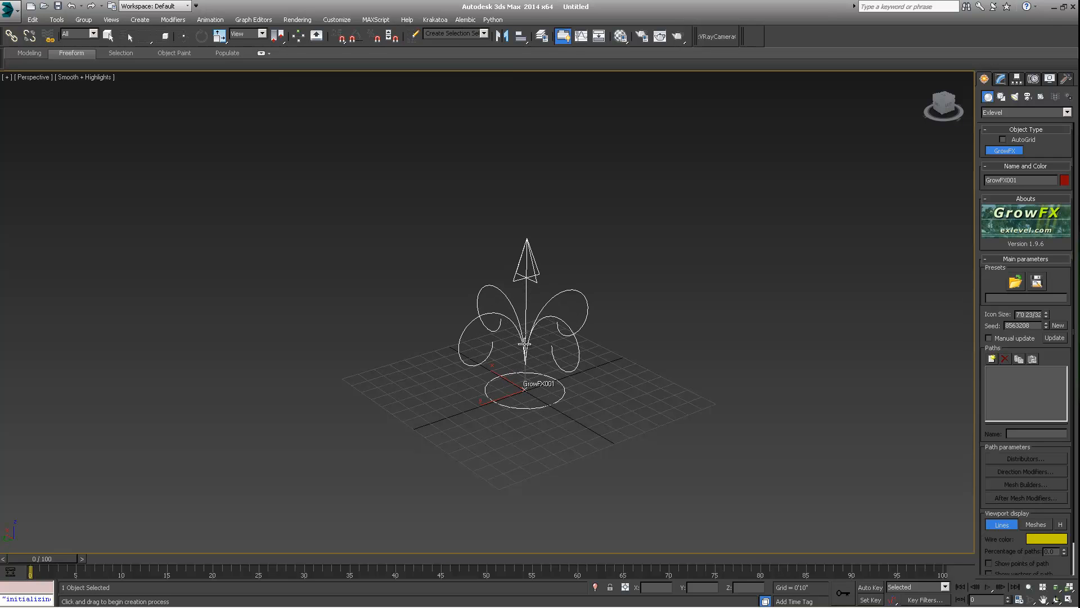
{"action": "right_click", "coordinate": [503, 344]}
- Set the GrowFX object's icon size to 6'
{"action": "left_click", "coordinate": [1000, 79]}
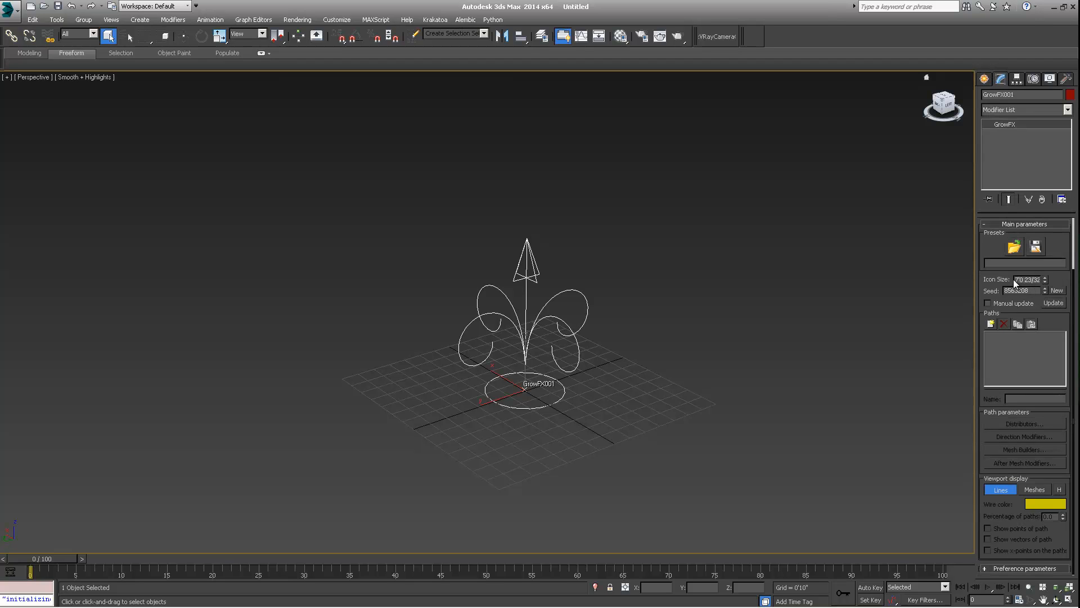
{"action": "double_click", "coordinate": [1017, 279]}
{"action": "type", "text": "6'"}
{"action": "key", "text": "Return"}
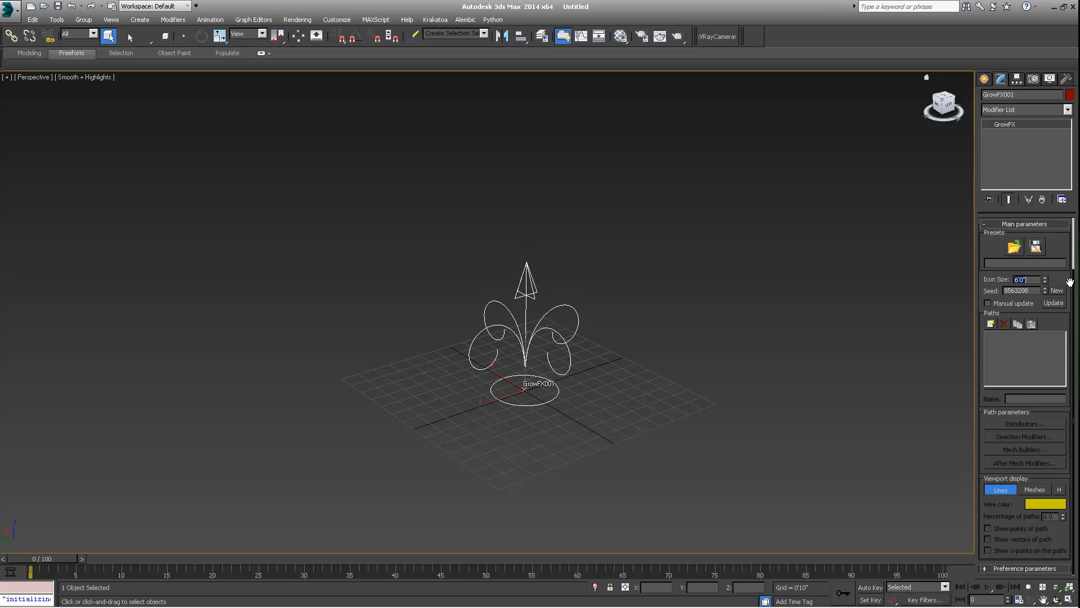
- Rename the GrowFX object GrowFX_Tree_A
{"action": "middle_click_drag", "start_coordinate": [595, 249], "coordinate": [539, 295], "text": "alt"}
{"action": "scroll", "coordinate": [554, 298], "scroll_direction": "up", "scroll_amount": 3}
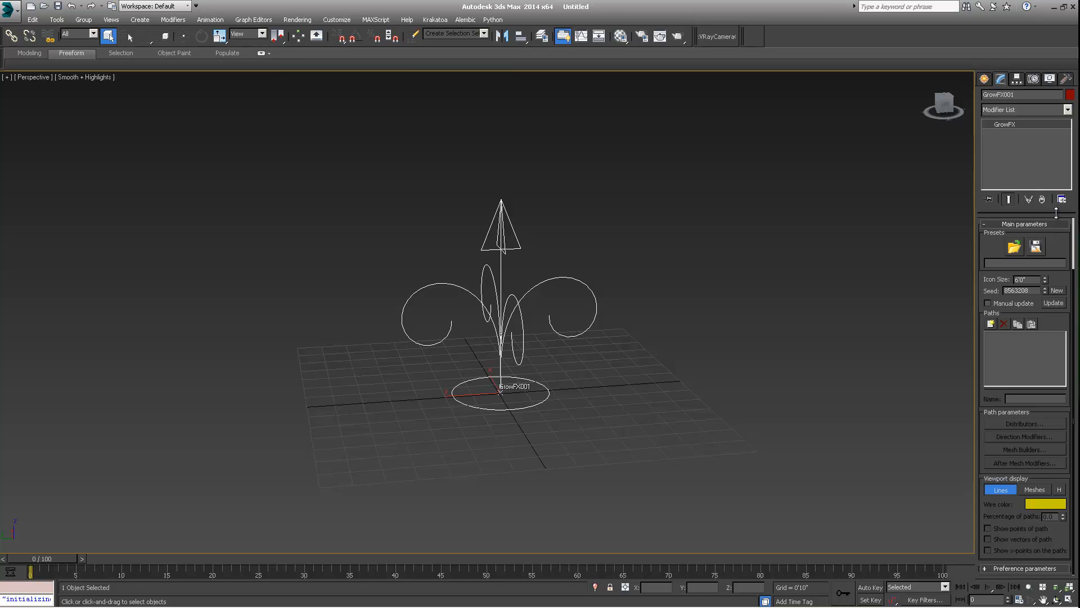
{"action": "double_click", "coordinate": [1031, 282]}
{"action": "left_click_drag", "start_coordinate": [1044, 98], "coordinate": [978, 100]}
{"action": "left_click_drag", "start_coordinate": [1049, 98], "coordinate": [1004, 106]}
{"action": "middle_click_drag", "start_coordinate": [590, 377], "coordinate": [535, 396]}
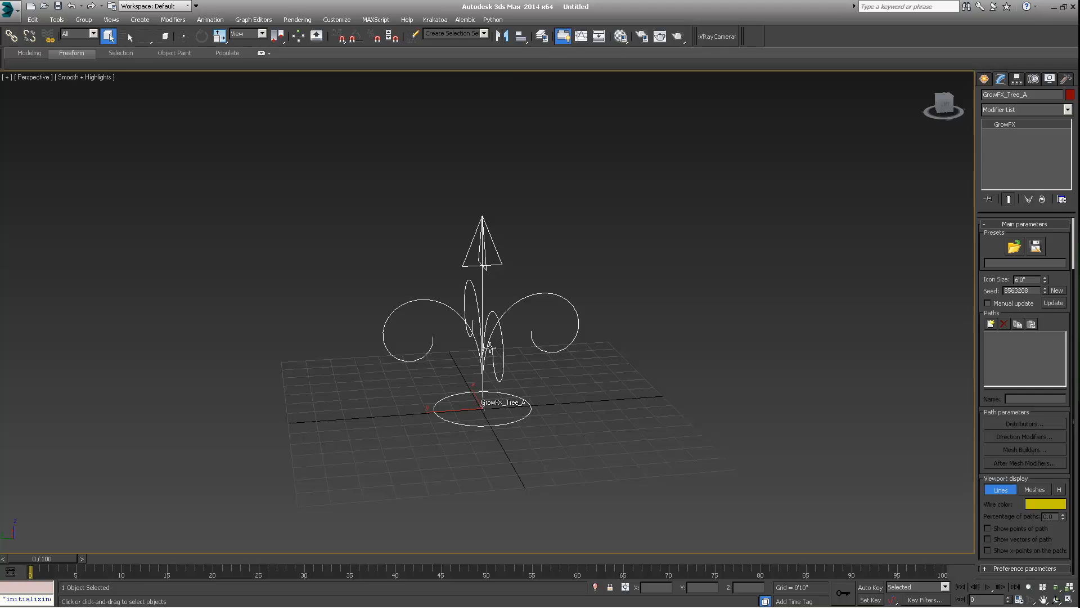
- Add a new path to the GrowFX object and name it Trunk
{"action": "middle_click_drag", "start_coordinate": [490, 346], "coordinate": [477, 367]}
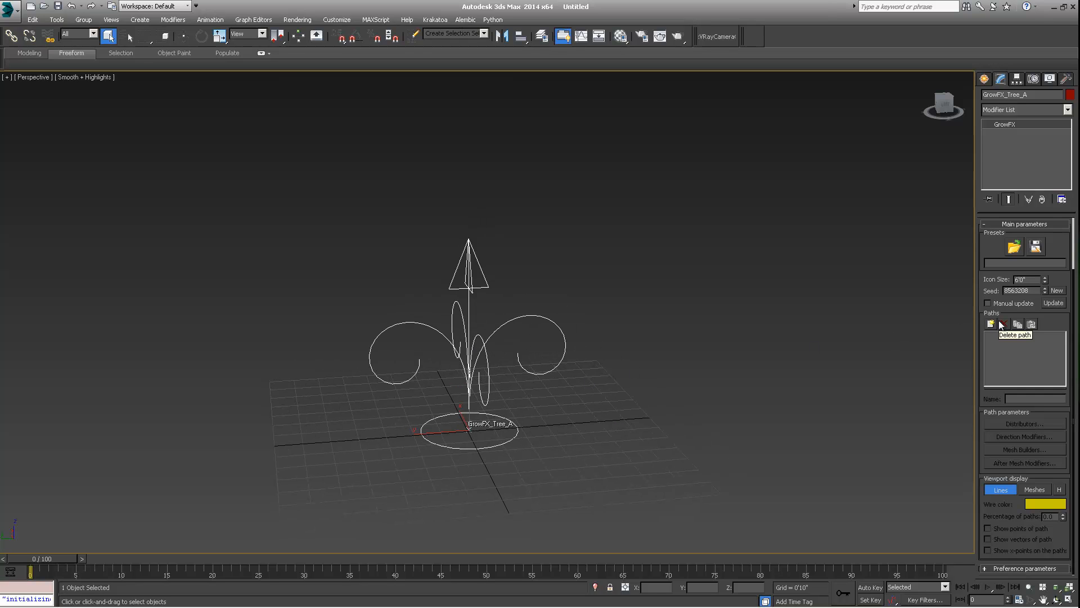
{"action": "left_click", "coordinate": [1020, 94]}
{"action": "left_click", "coordinate": [991, 324]}
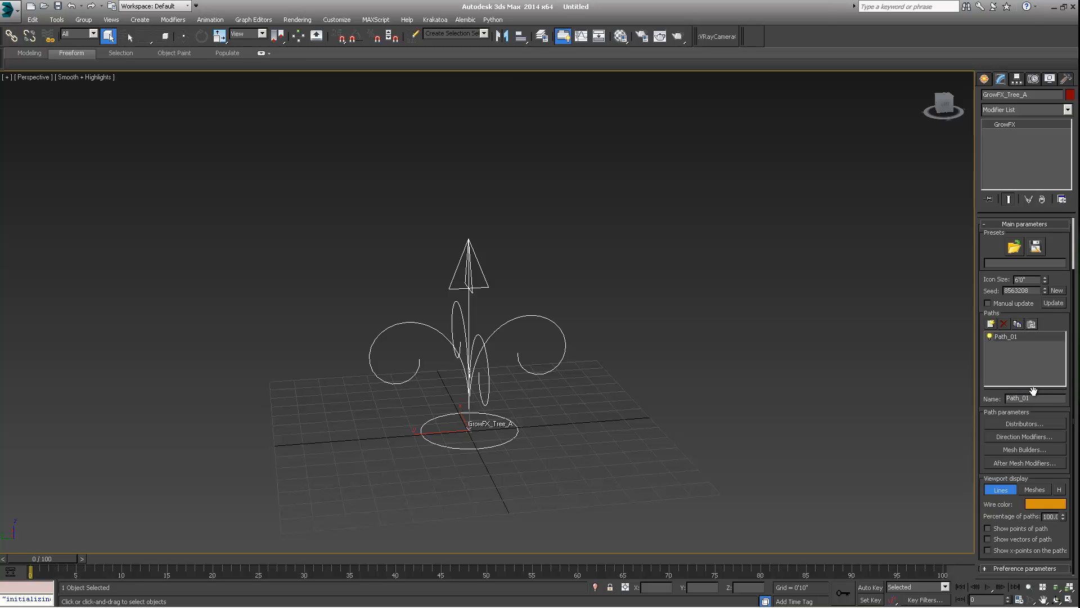
{"action": "left_click_drag", "start_coordinate": [1041, 398], "coordinate": [859, 386]}
{"action": "type", "text": "Trucnk"}
{"action": "key", "text": "BackSpace"}
{"action": "key", "text": "BackSpace"}
{"action": "key", "text": "Return"}
- Open the Distributors, Direction Modifiers and Mesh Builders editor windows for the Trunk path
{"action": "left_click", "coordinate": [1017, 424]}
{"action": "left_click", "coordinate": [1018, 436]}
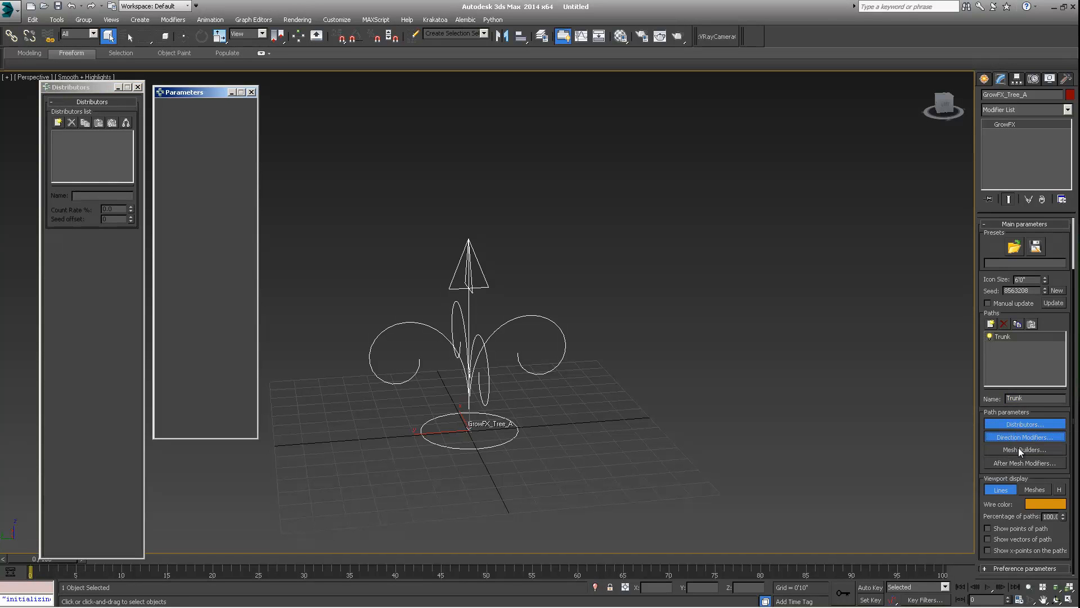
{"action": "left_click", "coordinate": [1018, 448]}
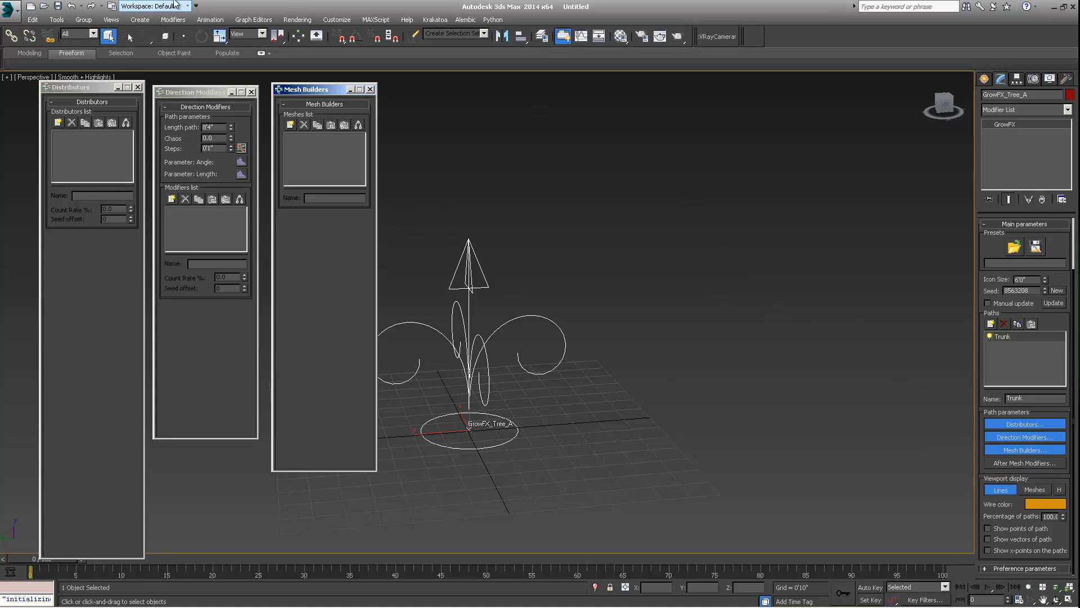
{"action": "middle_click_drag", "start_coordinate": [467, 299], "coordinate": [517, 294]}
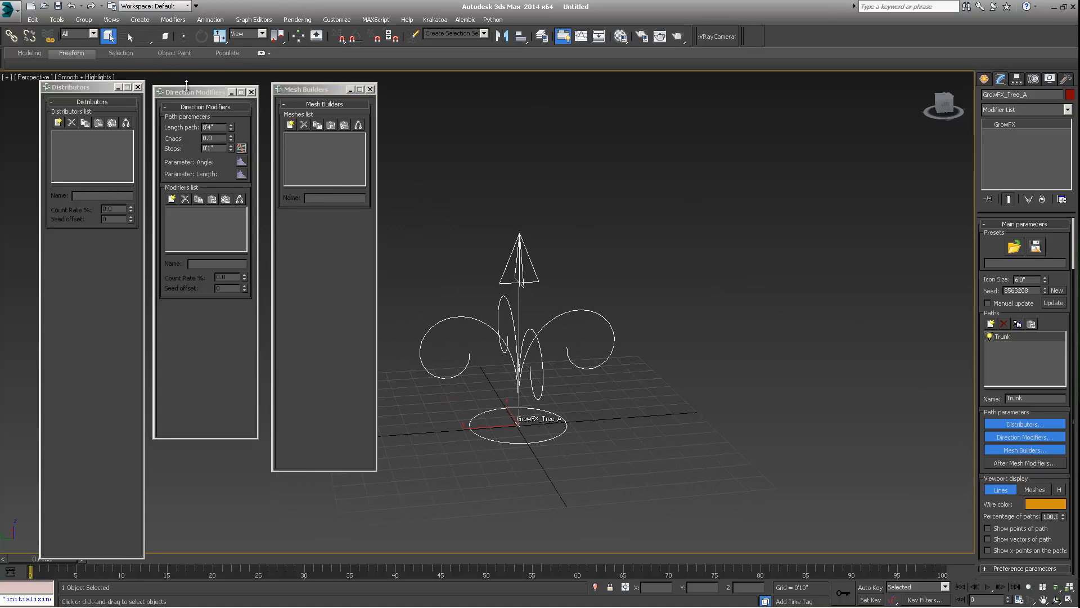
{"action": "left_click_drag", "start_coordinate": [156, 91], "coordinate": [157, 89]}
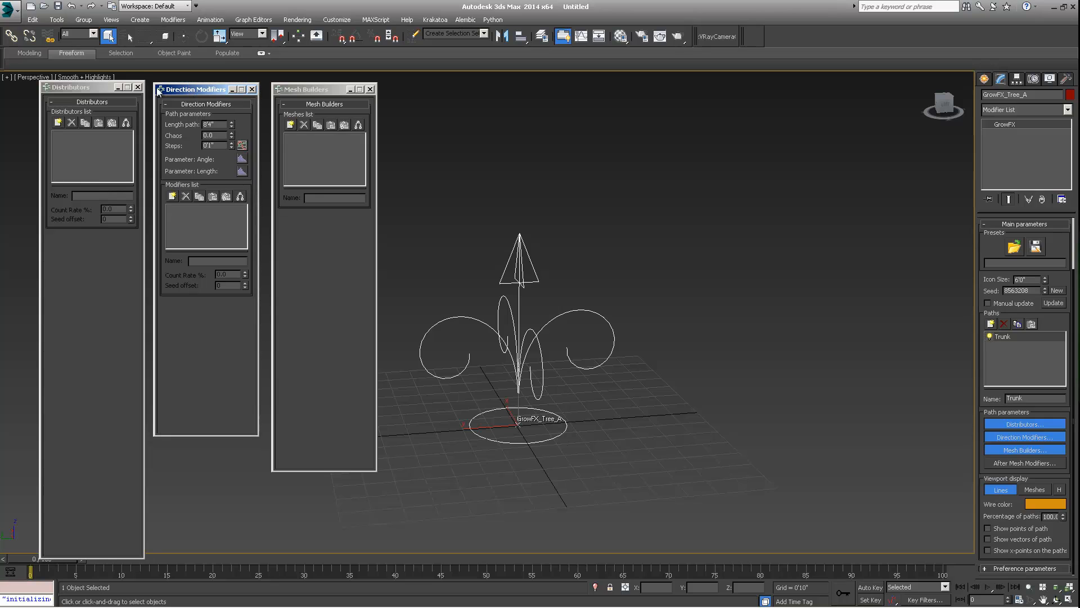
- Examine the Distributors, Direction Modifiers and Mesh Builders windows
{"action": "left_click", "coordinate": [84, 84]}
{"action": "left_click", "coordinate": [191, 89]}
{"action": "left_click", "coordinate": [302, 89]}
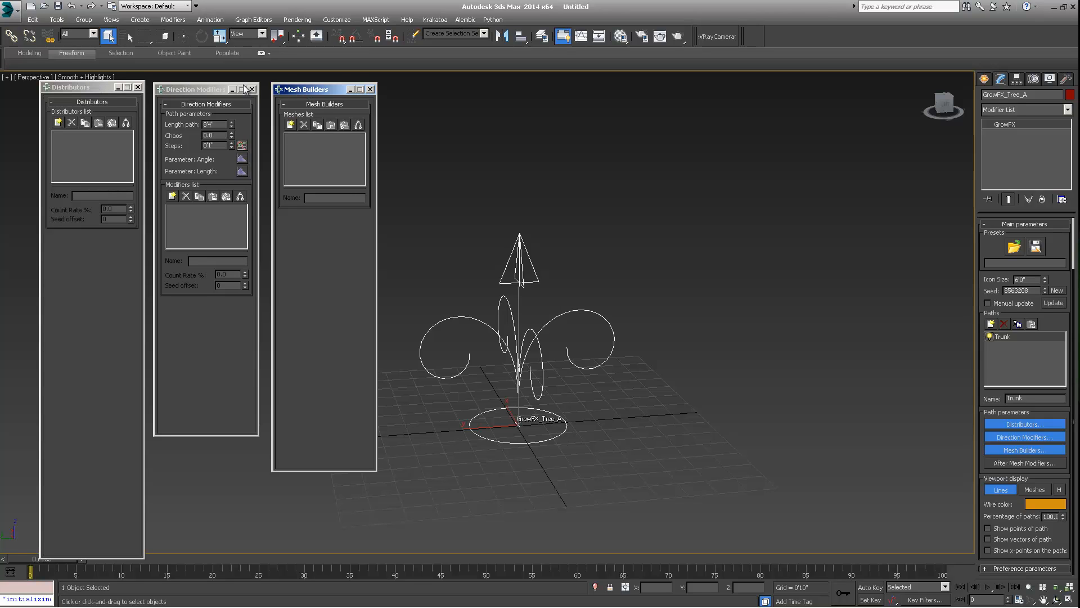
{"action": "left_click", "coordinate": [93, 89]}
{"action": "left_click", "coordinate": [171, 89]}
{"action": "left_click", "coordinate": [283, 89]}
{"action": "left_click", "coordinate": [82, 88]}
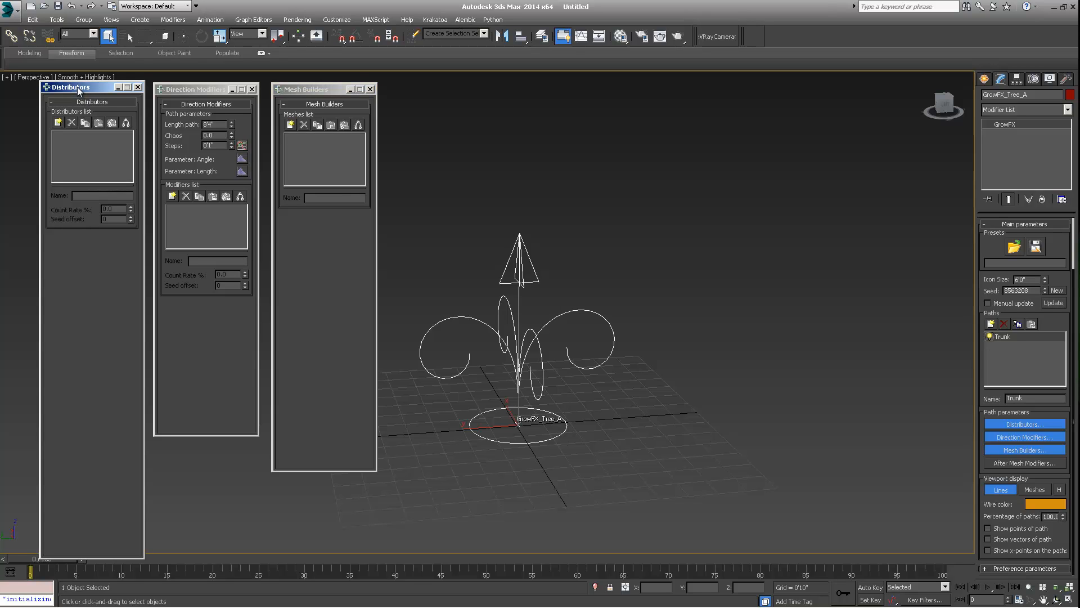
{"action": "left_click", "coordinate": [192, 88]}
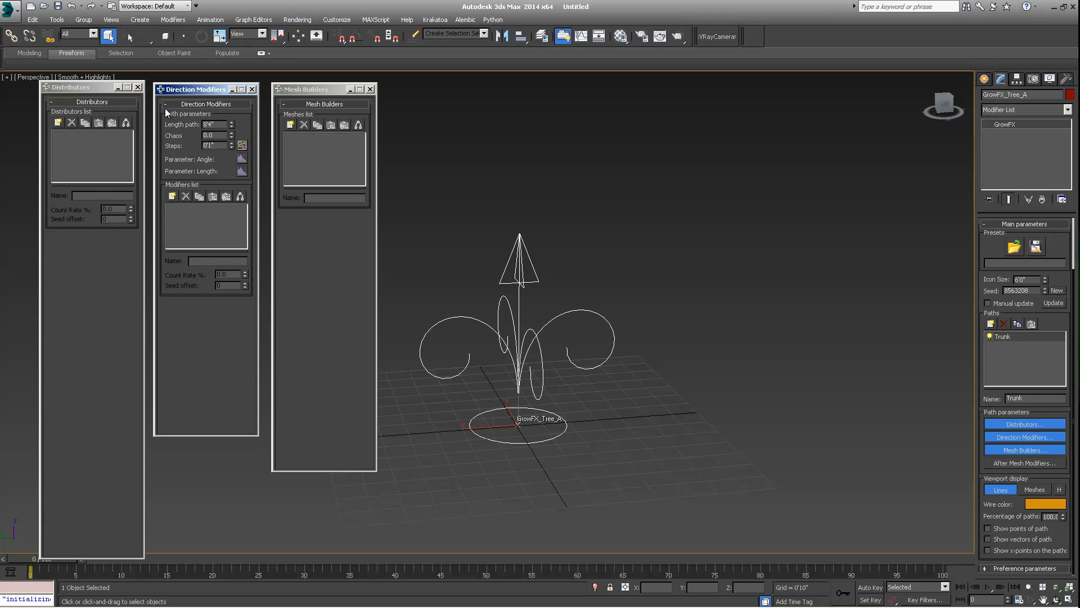
{"action": "left_click", "coordinate": [304, 89]}
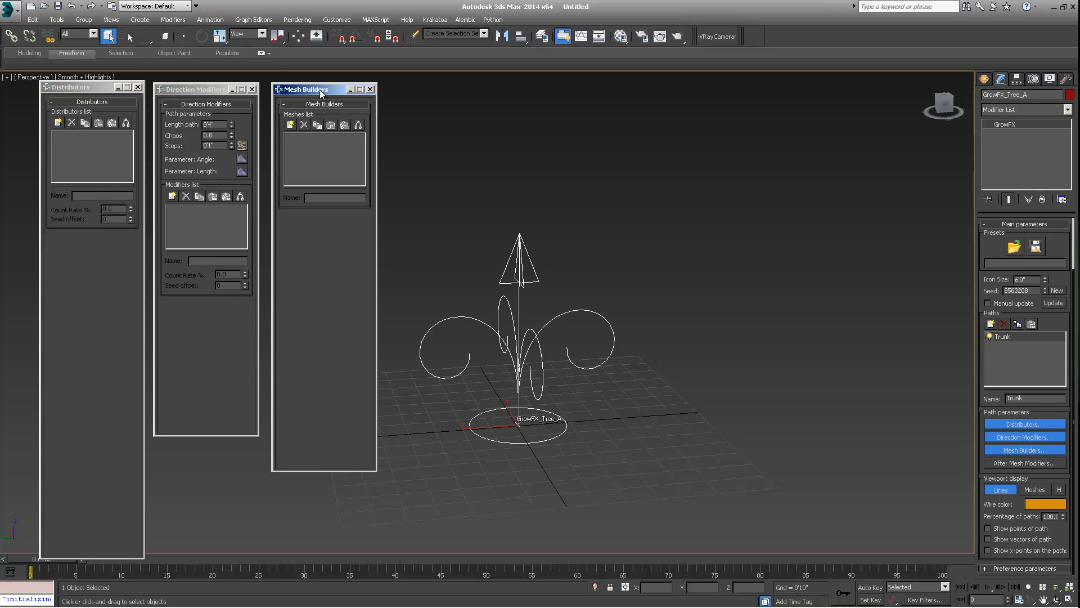
{"action": "left_click", "coordinate": [98, 88]}
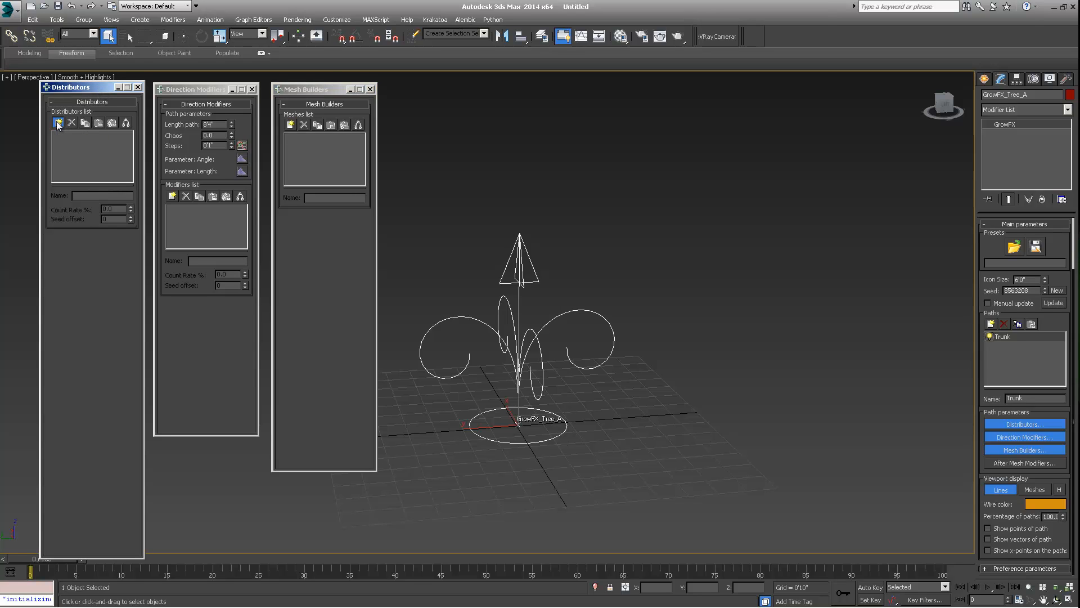
- Start adding a new distributor to open the distributor type selection
{"action": "left_click", "coordinate": [58, 123]}
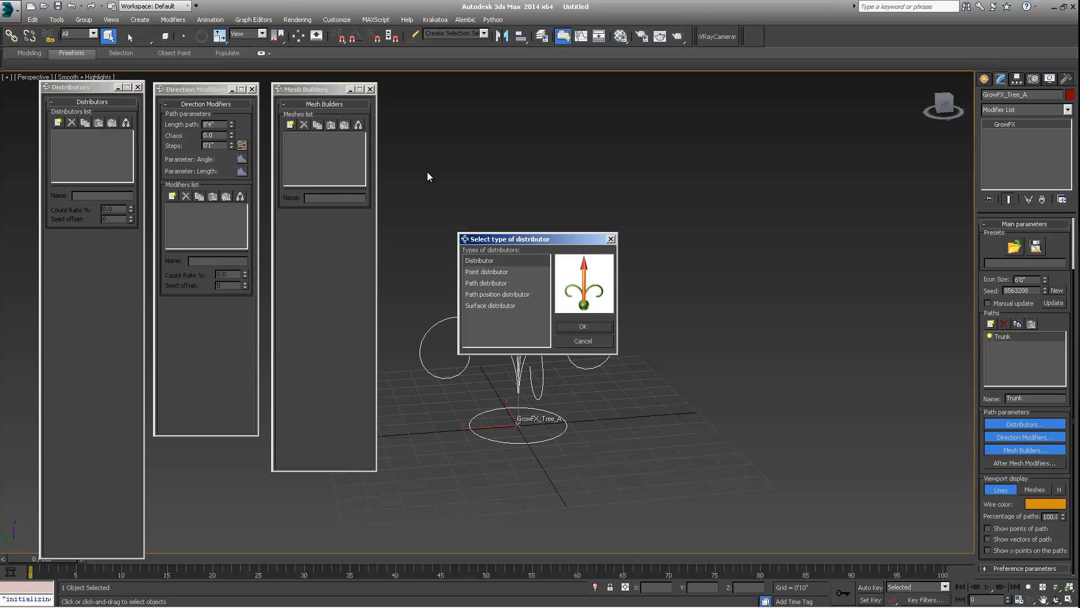
{"action": "left_click_drag", "start_coordinate": [496, 238], "coordinate": [435, 115]}
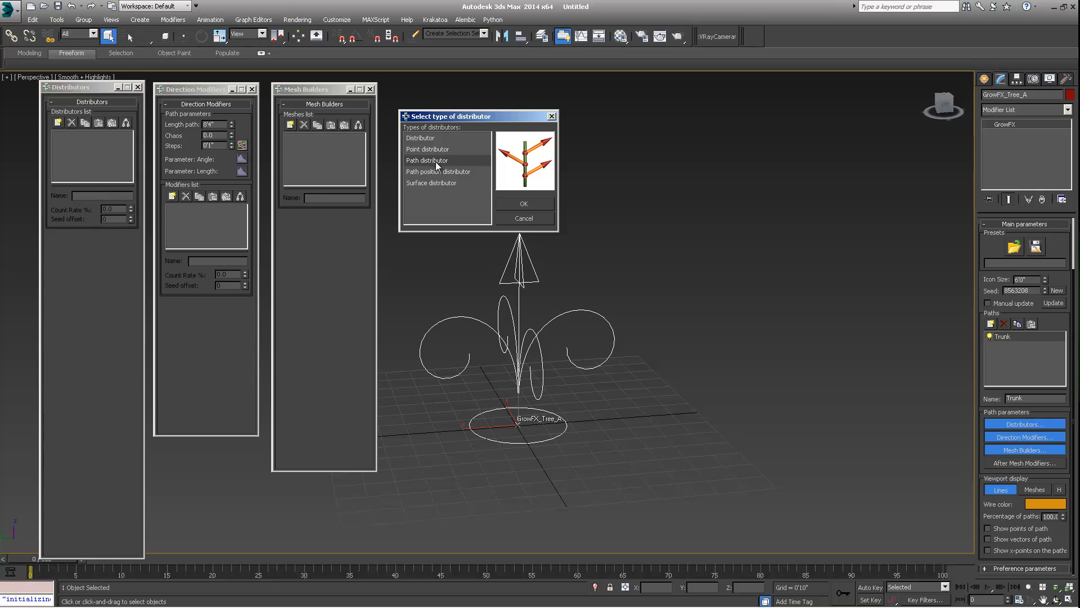
{"action": "left_click_drag", "start_coordinate": [482, 120], "coordinate": [477, 91]}
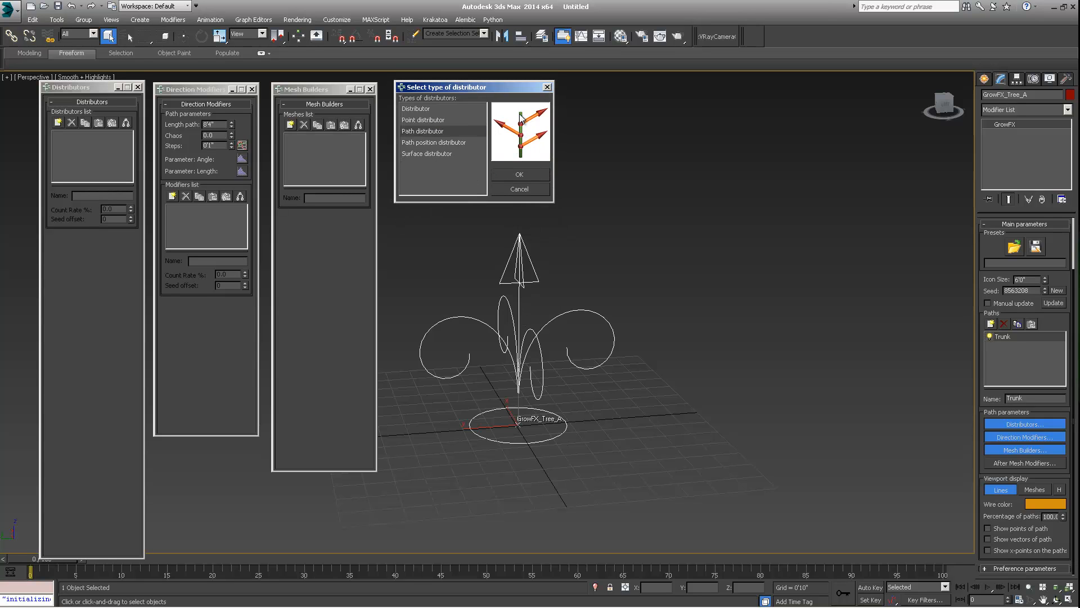
- Preview each distributor type in the distributor type selection dialog
{"action": "left_click", "coordinate": [414, 107]}
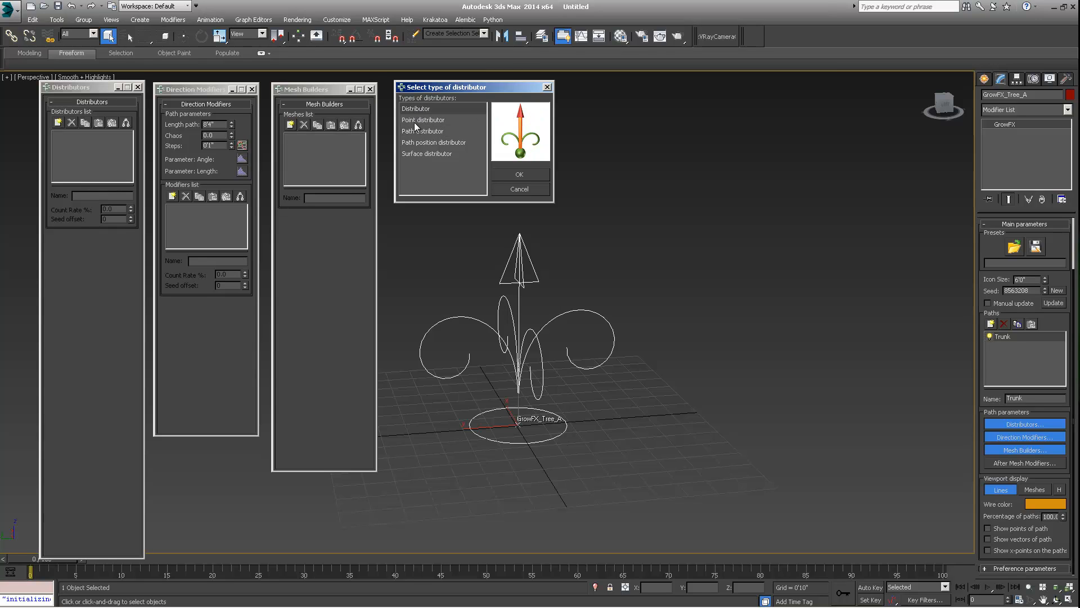
{"action": "left_click", "coordinate": [417, 119]}
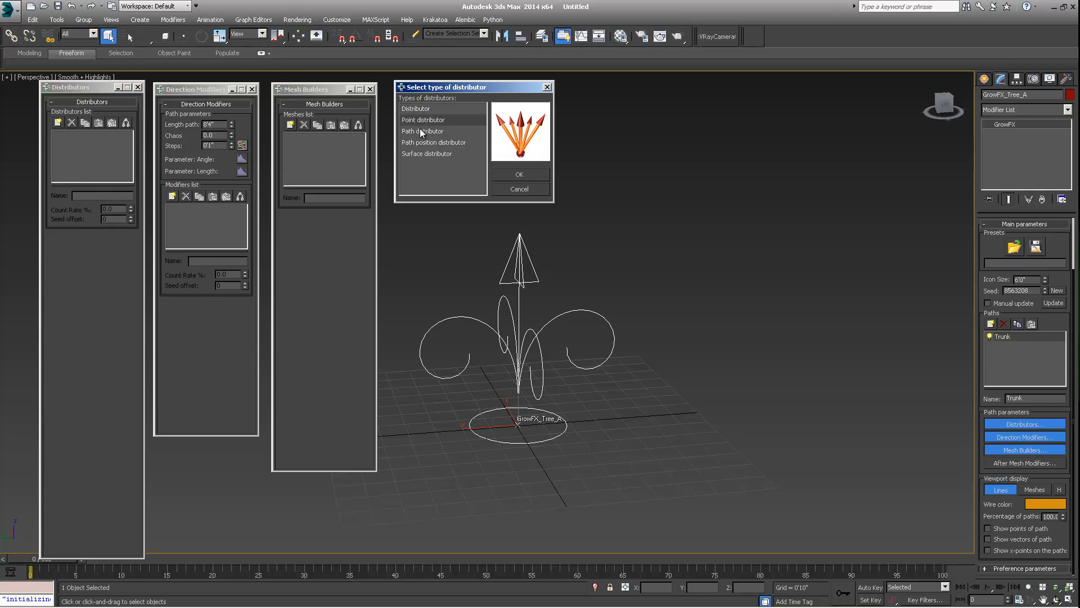
{"action": "left_click", "coordinate": [422, 131]}
{"action": "left_click", "coordinate": [417, 142]}
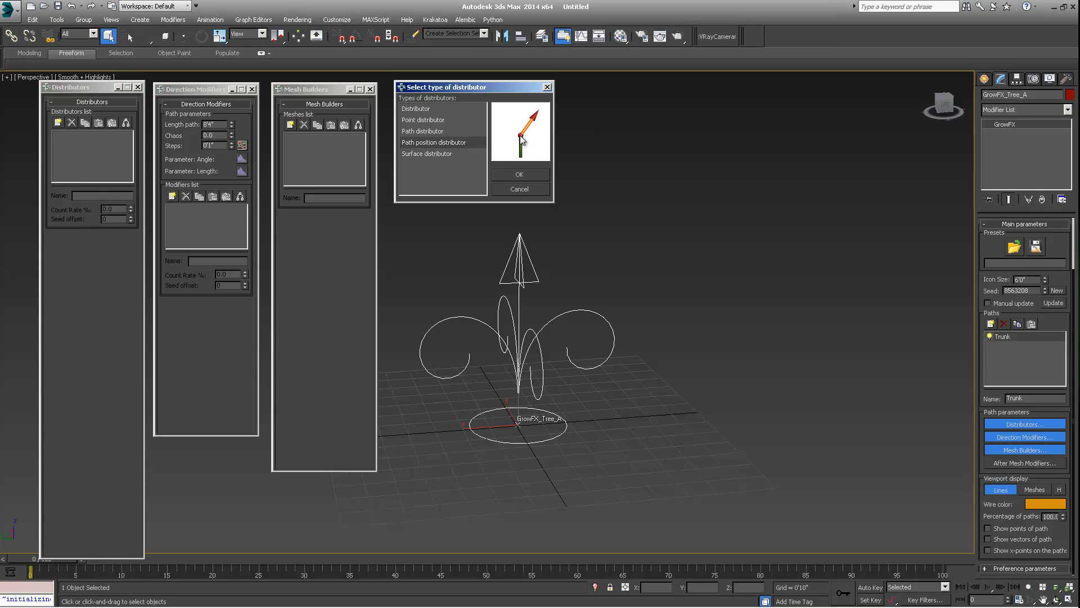
{"action": "left_click", "coordinate": [421, 131]}
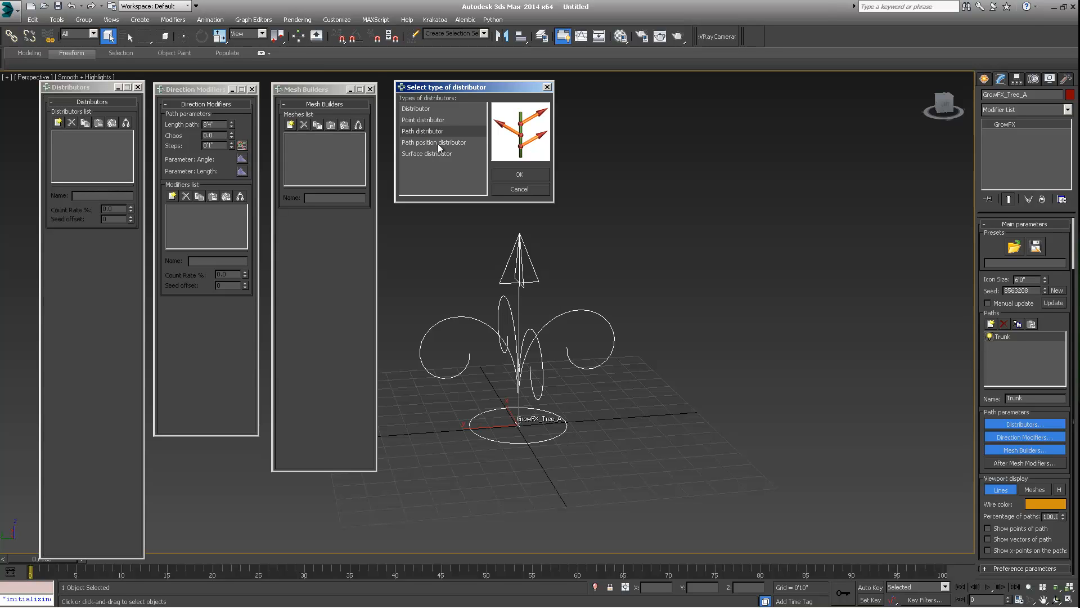
{"action": "left_click", "coordinate": [438, 143]}
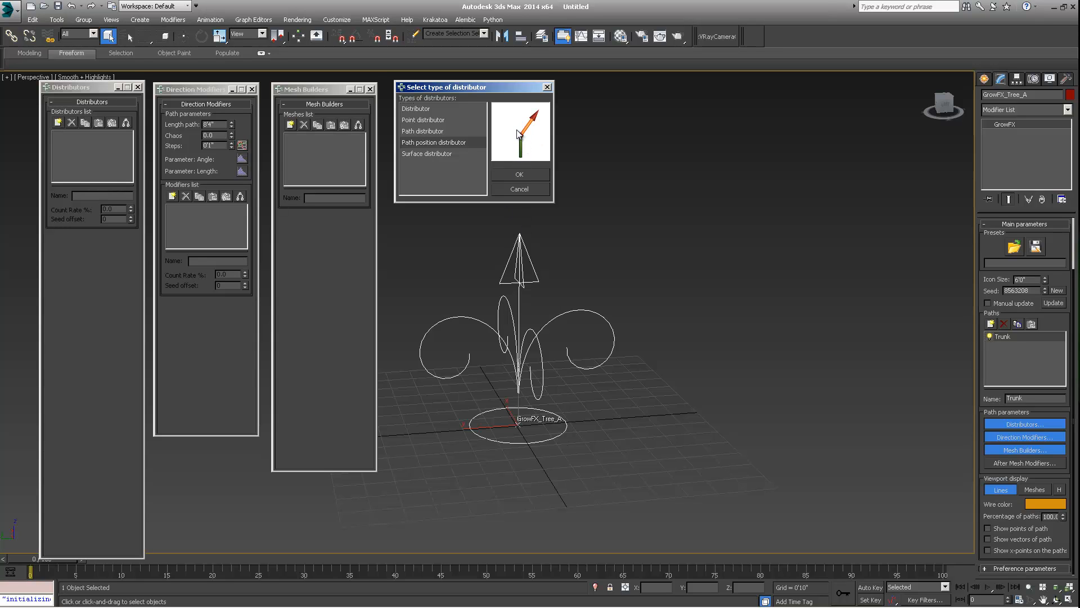
{"action": "left_click", "coordinate": [427, 154]}
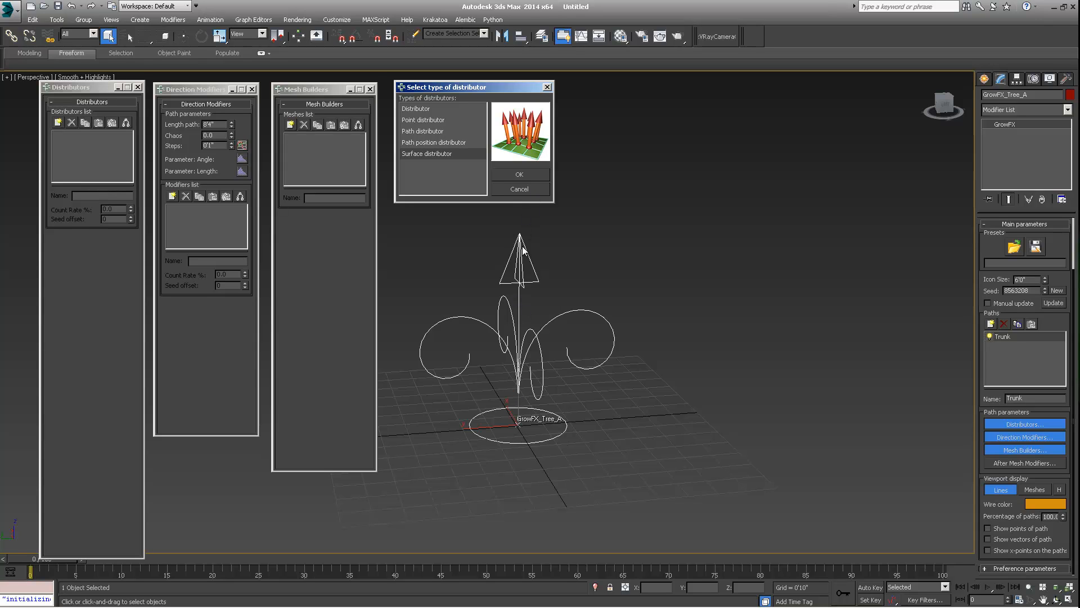
- Add a plain Distributor type distributor to the Trunk path
{"action": "left_click", "coordinate": [421, 107]}
{"action": "left_click_drag", "start_coordinate": [461, 90], "coordinate": [458, 82]}
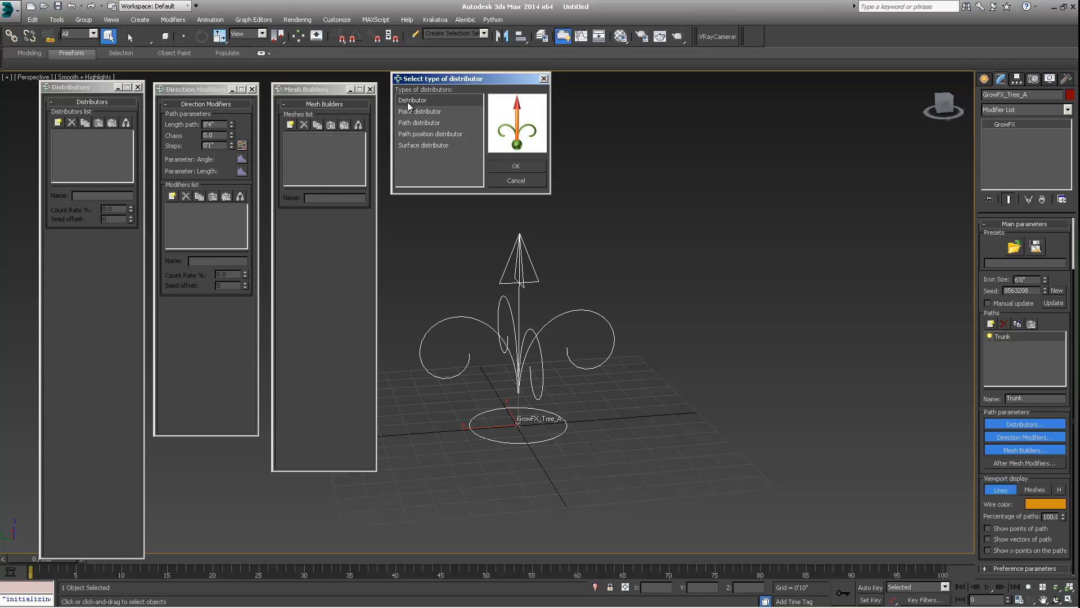
{"action": "left_click", "coordinate": [510, 167]}
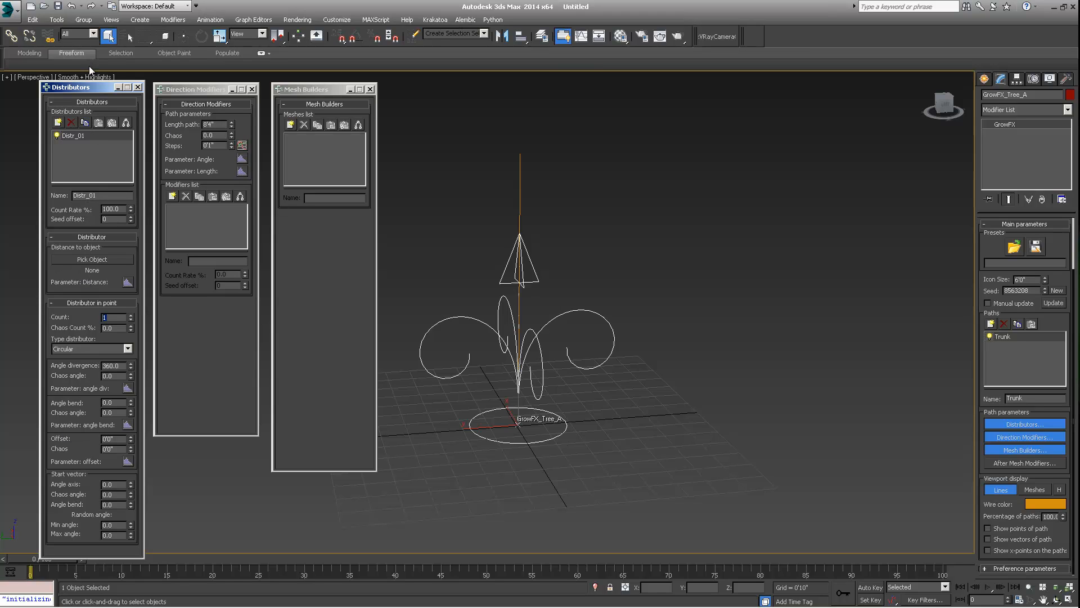
- Set the Trunk path length to 20'0"
{"action": "left_click", "coordinate": [217, 122]}
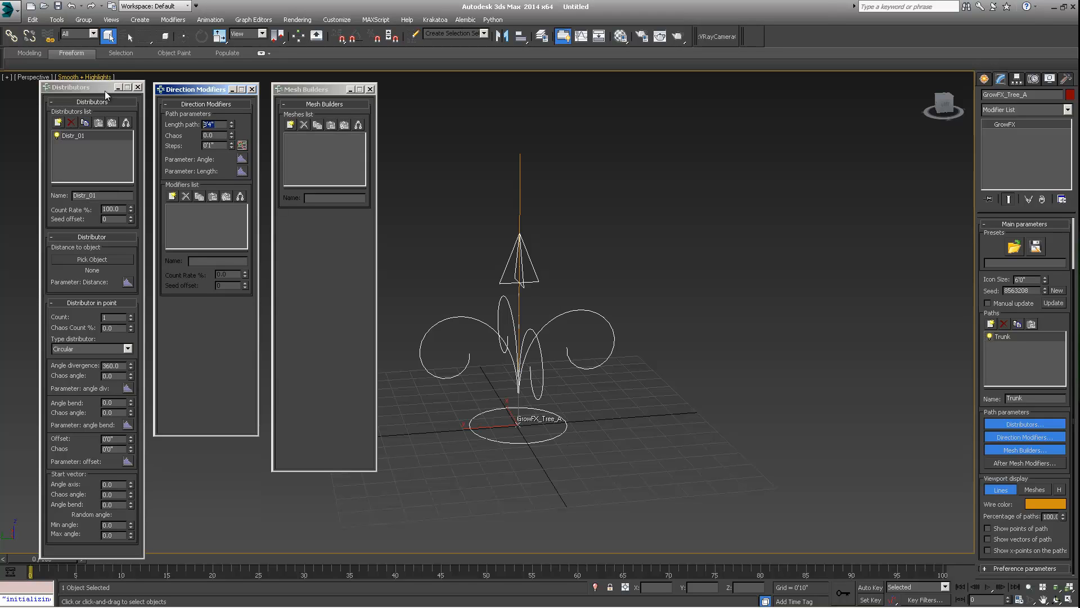
{"action": "type", "text": "8"}
{"action": "left_click_drag", "start_coordinate": [222, 125], "coordinate": [170, 126]}
{"action": "key", "text": "Return"}
{"action": "scroll", "coordinate": [575, 411], "scroll_direction": "down", "scroll_amount": 5}
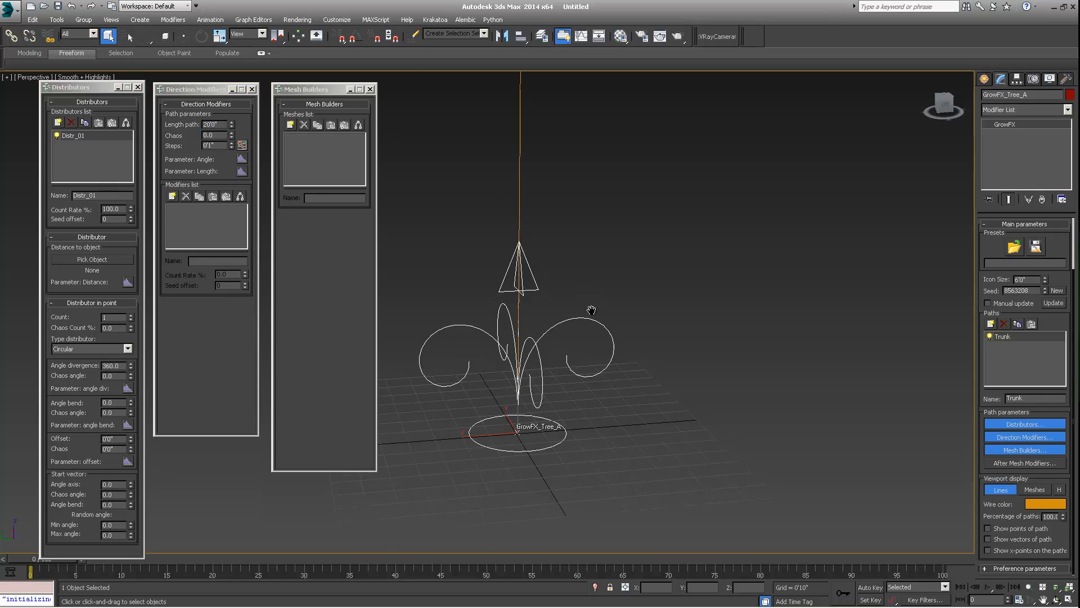
{"action": "middle_click_drag", "start_coordinate": [574, 410], "coordinate": [512, 214], "text": "alt"}
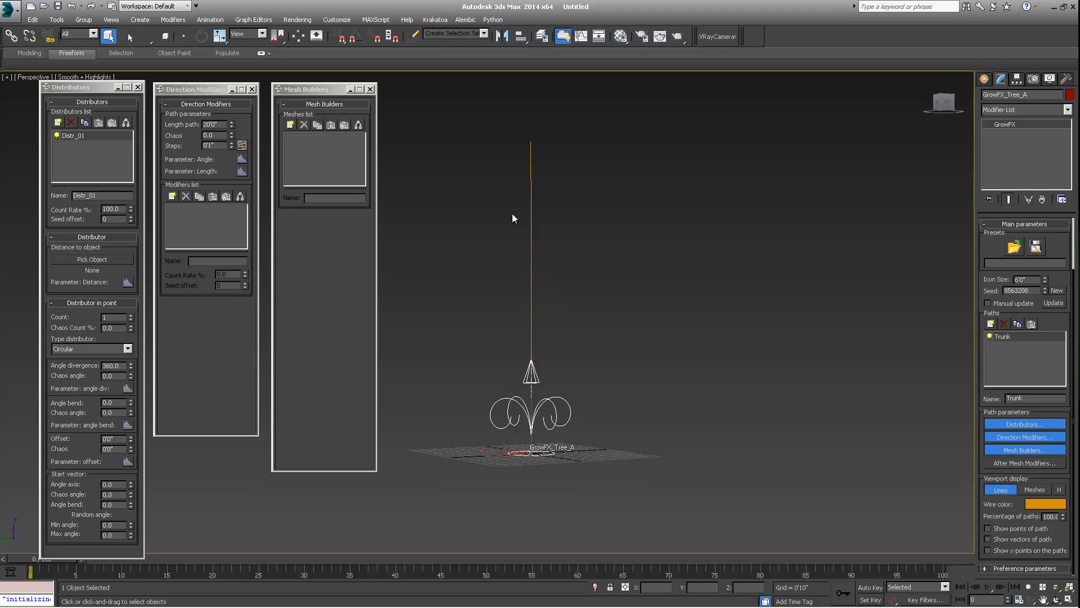
{"action": "middle_click_drag", "start_coordinate": [534, 336], "coordinate": [482, 354], "text": "alt"}
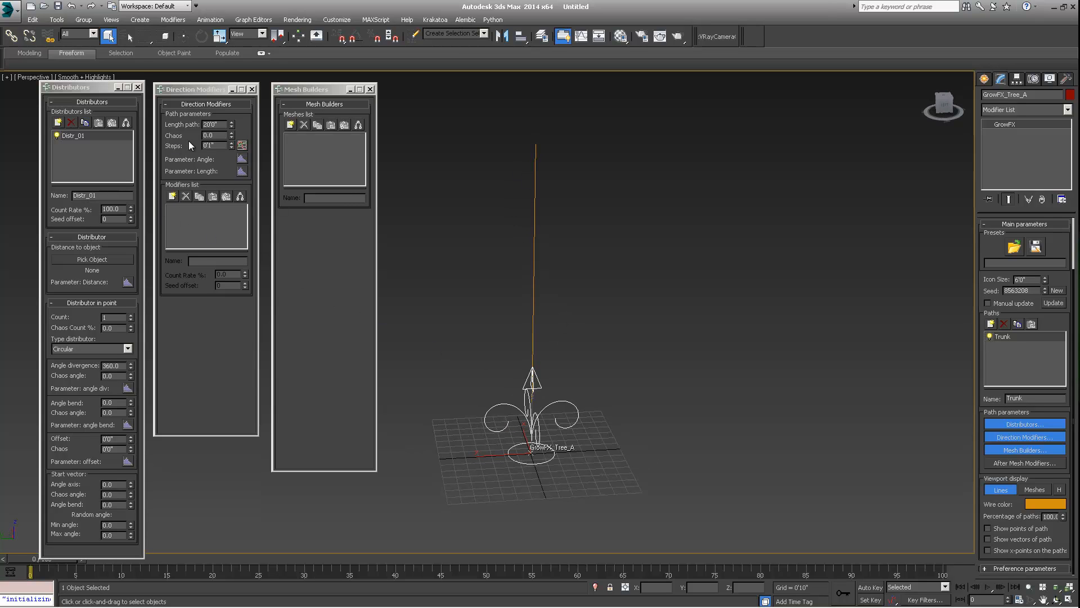
- Set the Trunk path steps to 0'3"
{"action": "left_click", "coordinate": [209, 135]}
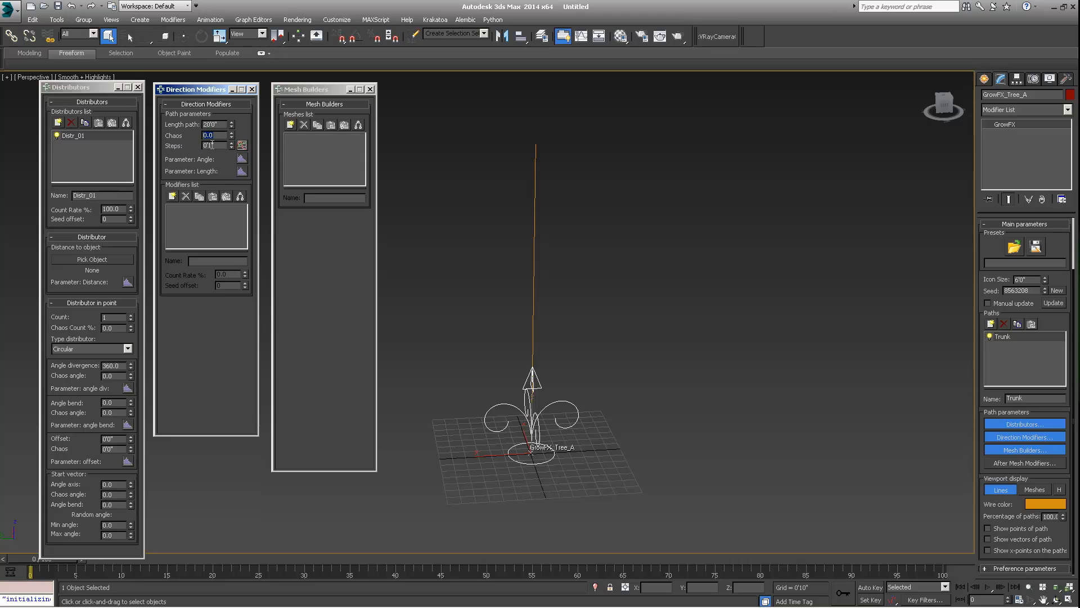
{"action": "key", "text": "Tab"}
{"action": "middle_click_drag", "start_coordinate": [539, 230], "coordinate": [536, 208], "text": "alt"}
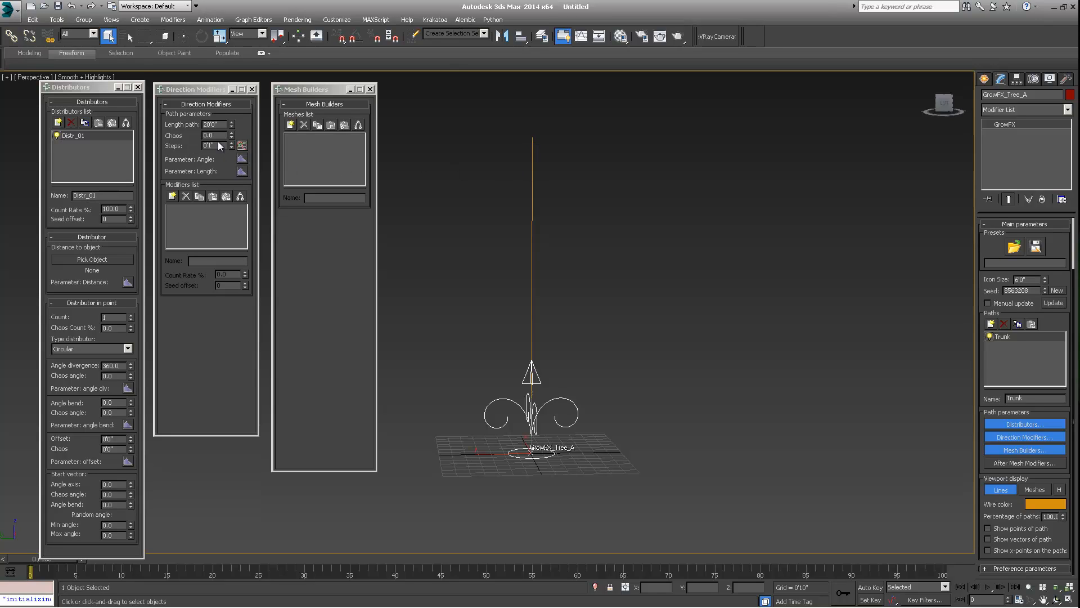
{"action": "left_click_drag", "start_coordinate": [220, 145], "coordinate": [176, 145]}
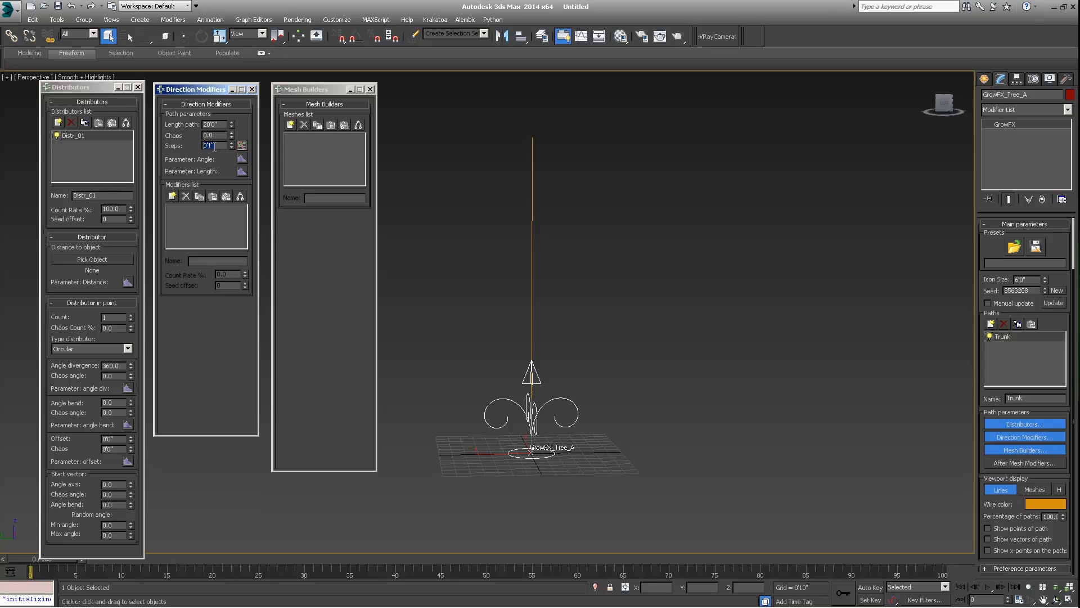
{"action": "left_click", "coordinate": [218, 145]}
{"action": "double_click", "coordinate": [207, 145]}
{"action": "left_click_drag", "start_coordinate": [207, 145], "coordinate": [216, 145]}
{"action": "key", "text": "Return"}
{"action": "type", "text": "3"}
{"action": "key", "text": "Return"}
- Turn on display of the path's points
{"action": "left_click", "coordinate": [988, 528]}
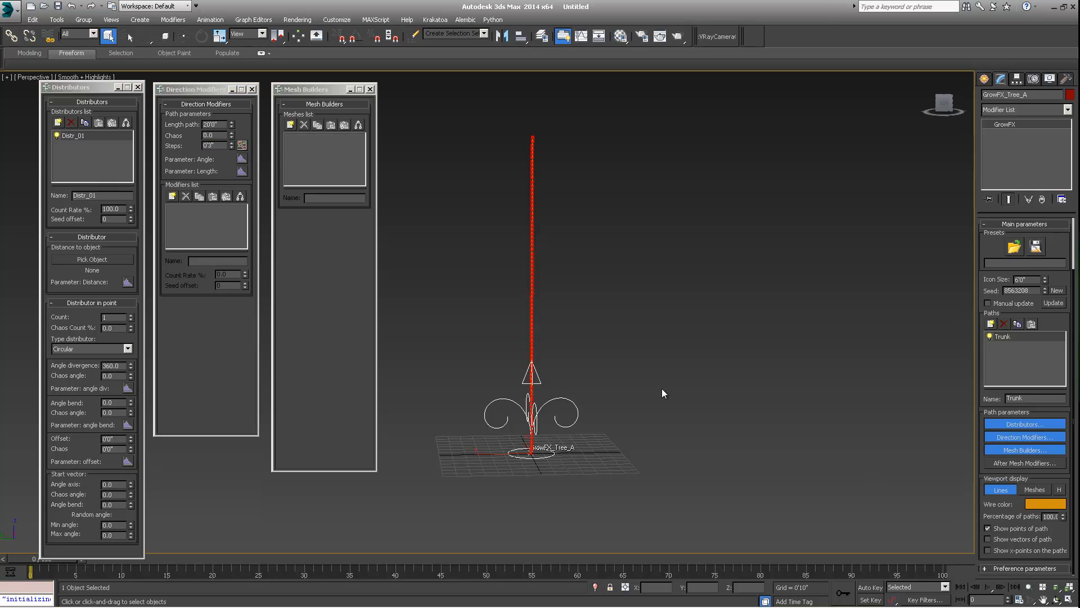
{"action": "scroll", "coordinate": [529, 270], "scroll_direction": "up", "scroll_amount": 5}
{"action": "scroll", "coordinate": [573, 258], "scroll_direction": "down", "scroll_amount": 5}
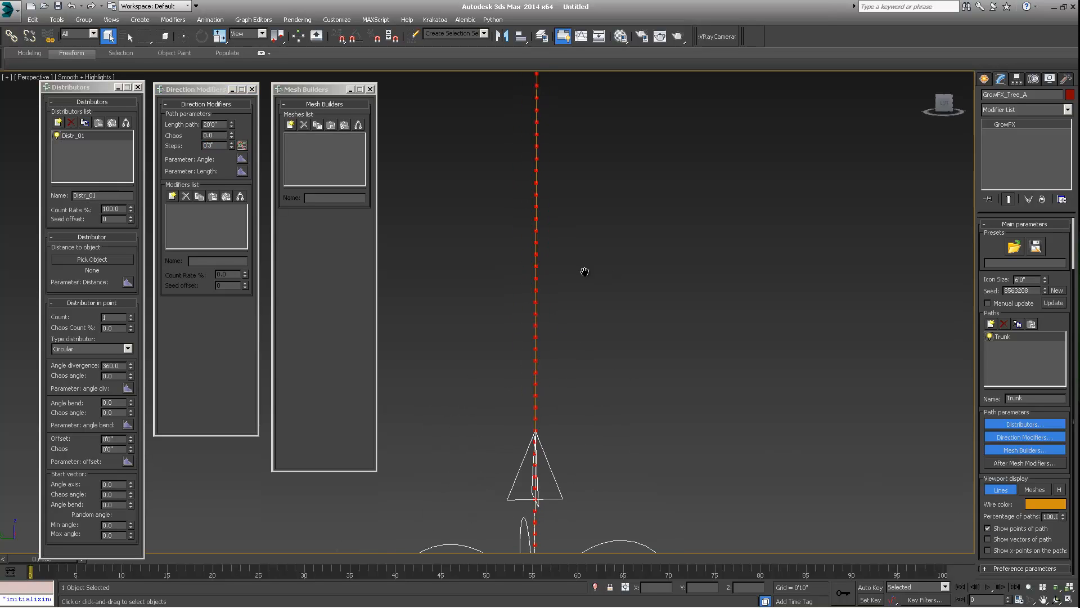
{"action": "middle_click_drag", "start_coordinate": [592, 256], "coordinate": [584, 282]}
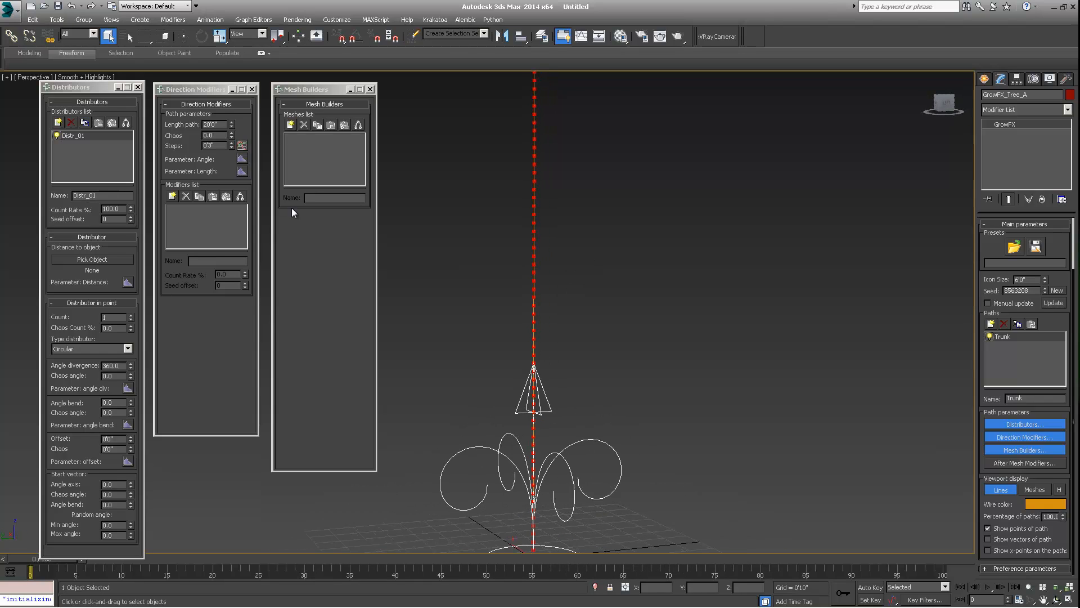
- Set the Trunk path steps to 0'1"
{"action": "left_click_drag", "start_coordinate": [219, 146], "coordinate": [153, 143]}
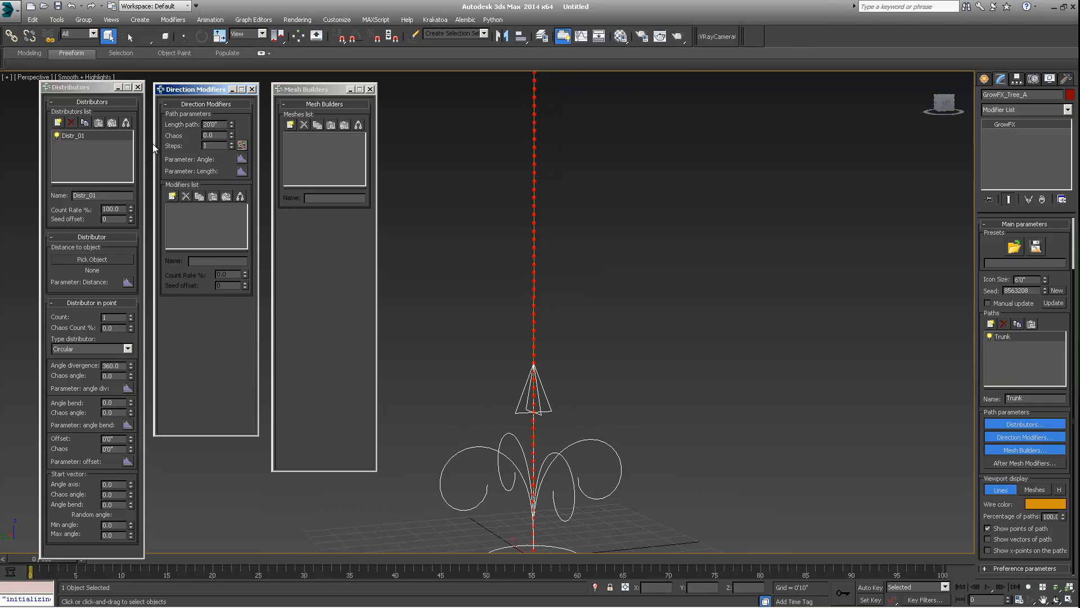
{"action": "type", "text": "1"}
{"action": "key", "text": "Return"}
{"action": "middle_click_drag", "start_coordinate": [553, 196], "coordinate": [516, 259]}
{"action": "scroll", "coordinate": [595, 226], "scroll_direction": "down", "scroll_amount": 3}
{"action": "scroll", "coordinate": [582, 203], "scroll_direction": "up", "scroll_amount": 5}
{"action": "scroll", "coordinate": [575, 198], "scroll_direction": "down", "scroll_amount": 5}
{"action": "scroll", "coordinate": [582, 222], "scroll_direction": "up", "scroll_amount": 3}
{"action": "scroll", "coordinate": [549, 242], "scroll_direction": "down", "scroll_amount": 5}
{"action": "scroll", "coordinate": [535, 260], "scroll_direction": "up", "scroll_amount": 3}
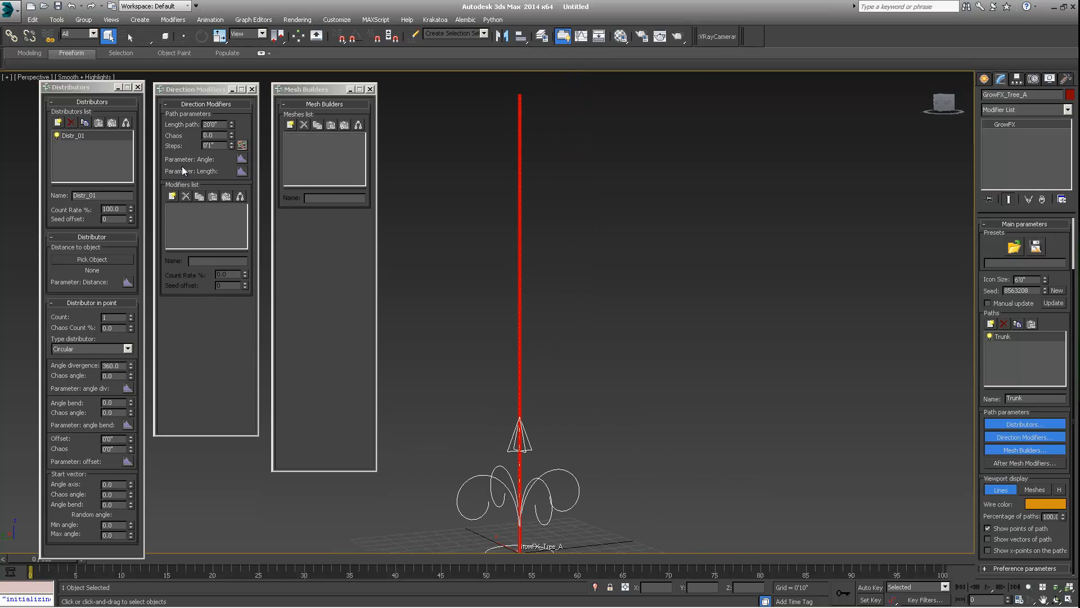
- Restore the path steps to 0'3" and turn off display of the path's points
{"action": "left_click_drag", "start_coordinate": [218, 146], "coordinate": [151, 145]}
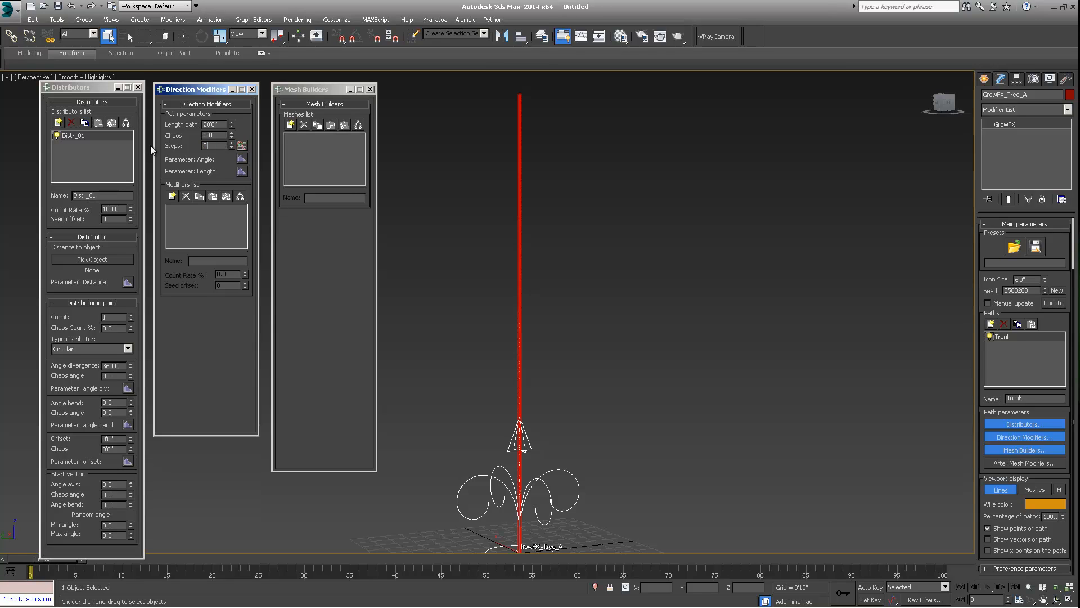
{"action": "left_click", "coordinate": [987, 527]}
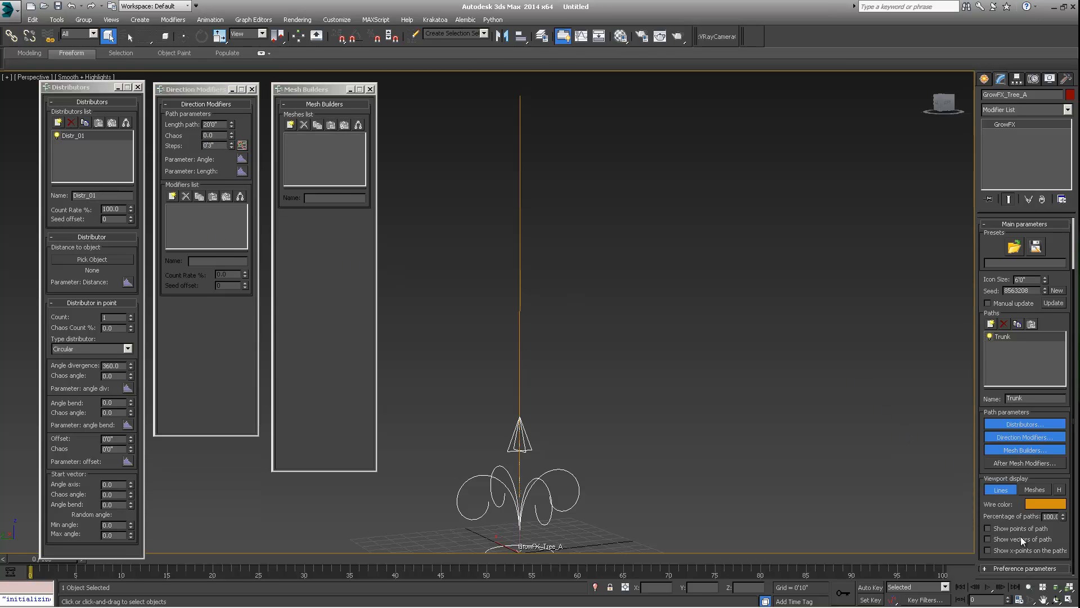
- Open the direction modifier type selection and preview the available modifier types
{"action": "left_click", "coordinate": [172, 195]}
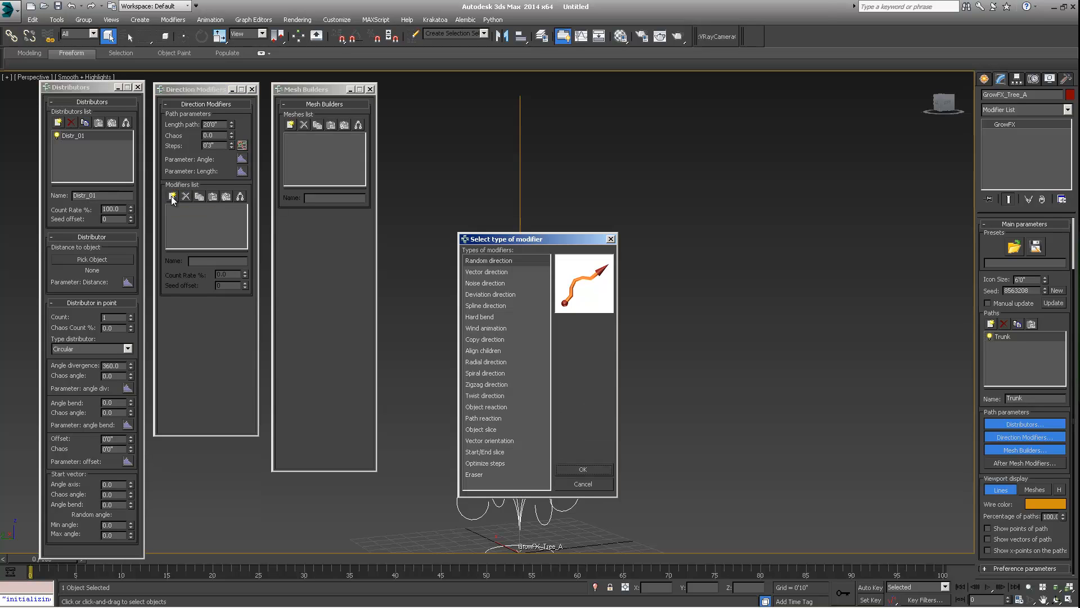
{"action": "left_click_drag", "start_coordinate": [491, 240], "coordinate": [591, 97]}
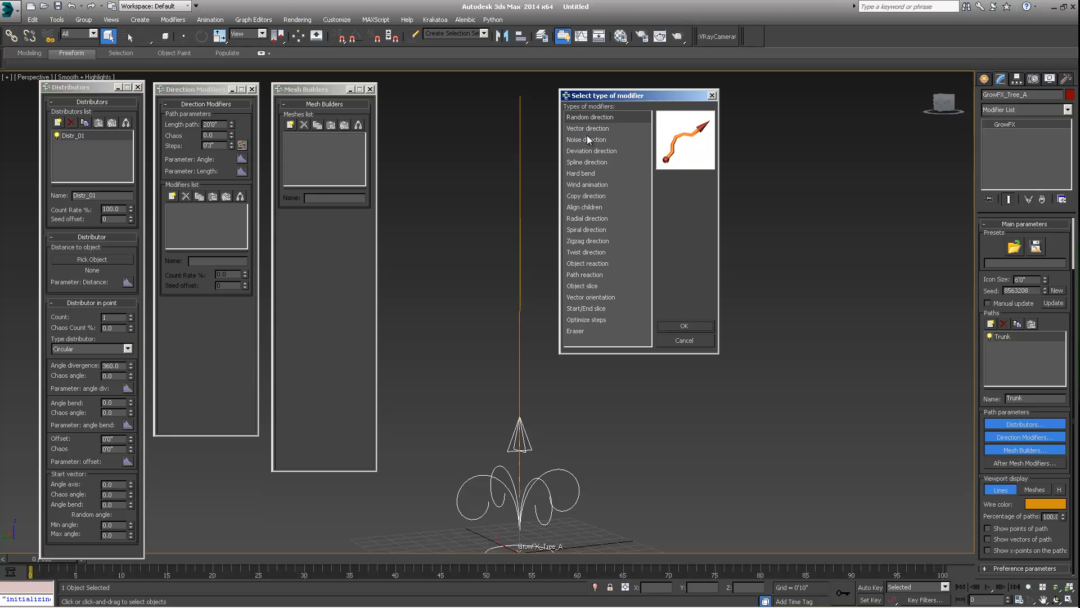
{"action": "left_click_drag", "start_coordinate": [605, 97], "coordinate": [628, 92]}
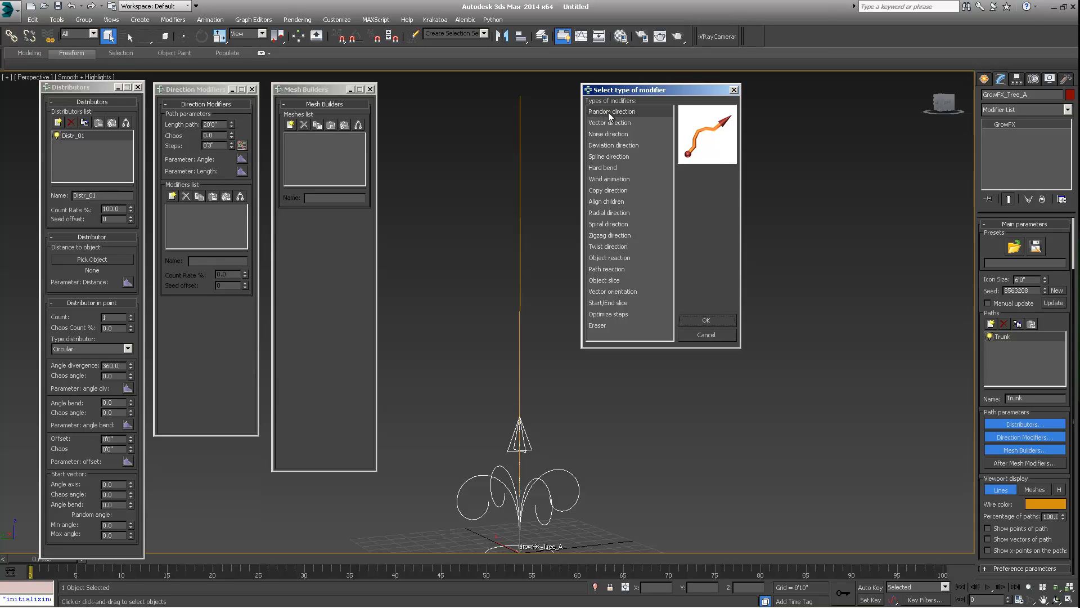
{"action": "left_click", "coordinate": [595, 125]}
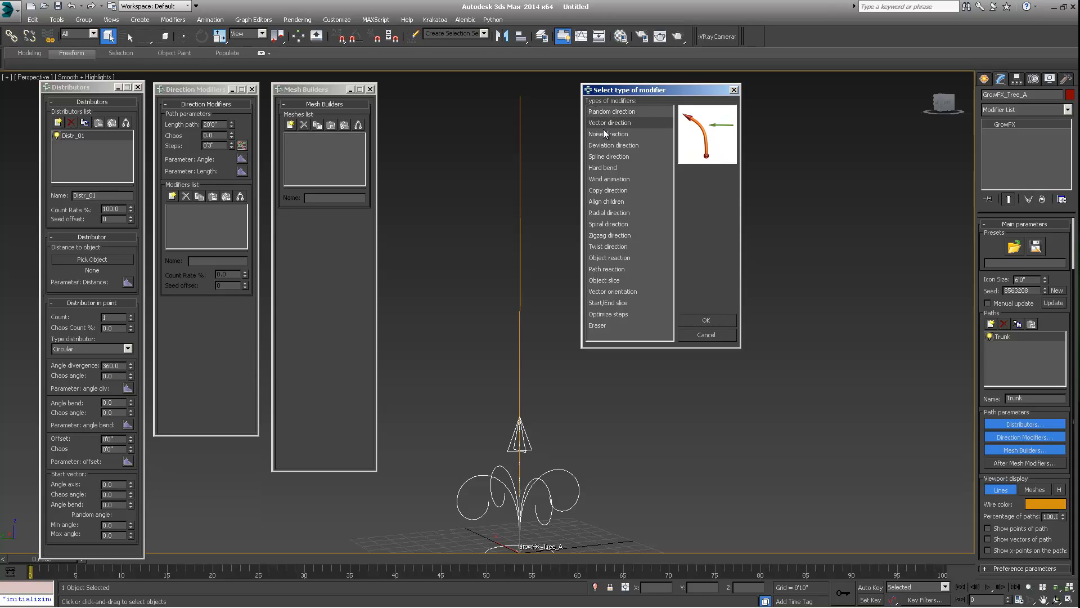
{"action": "left_click", "coordinate": [600, 135]}
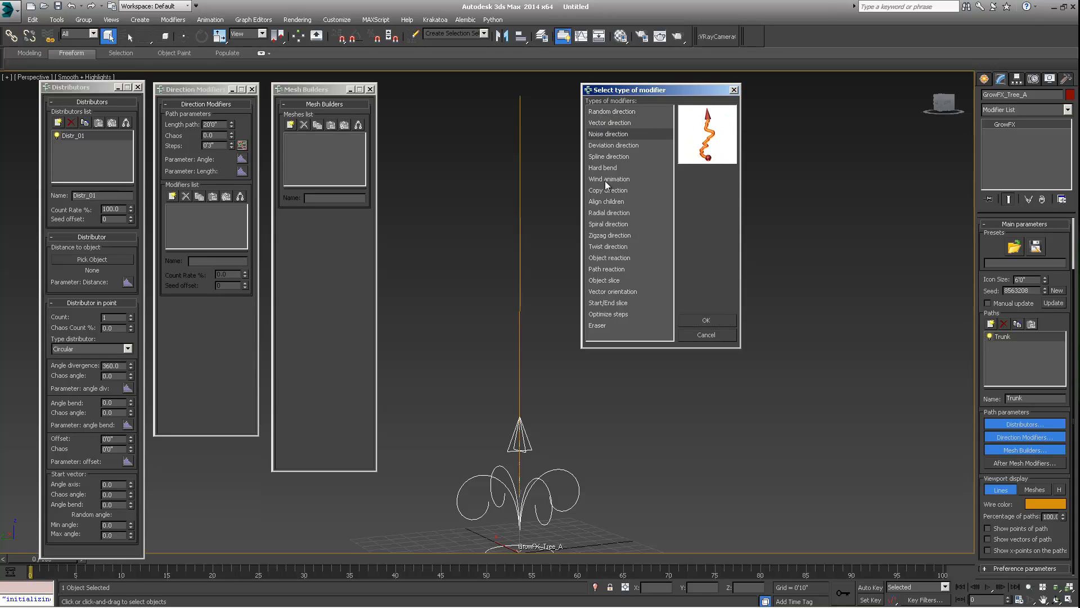
{"action": "left_click", "coordinate": [613, 180]}
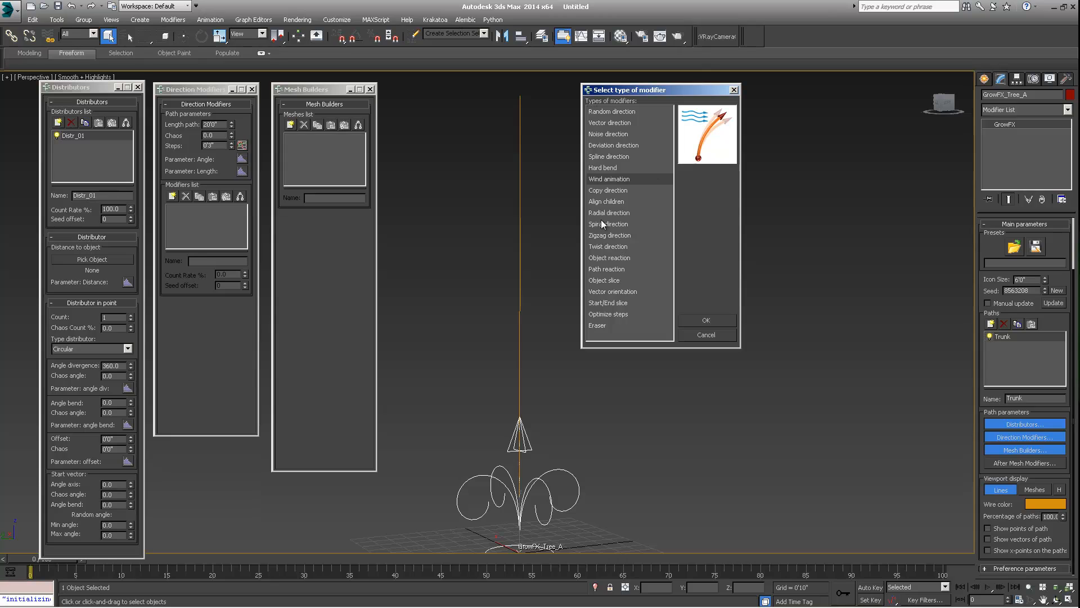
{"action": "left_click", "coordinate": [602, 259]}
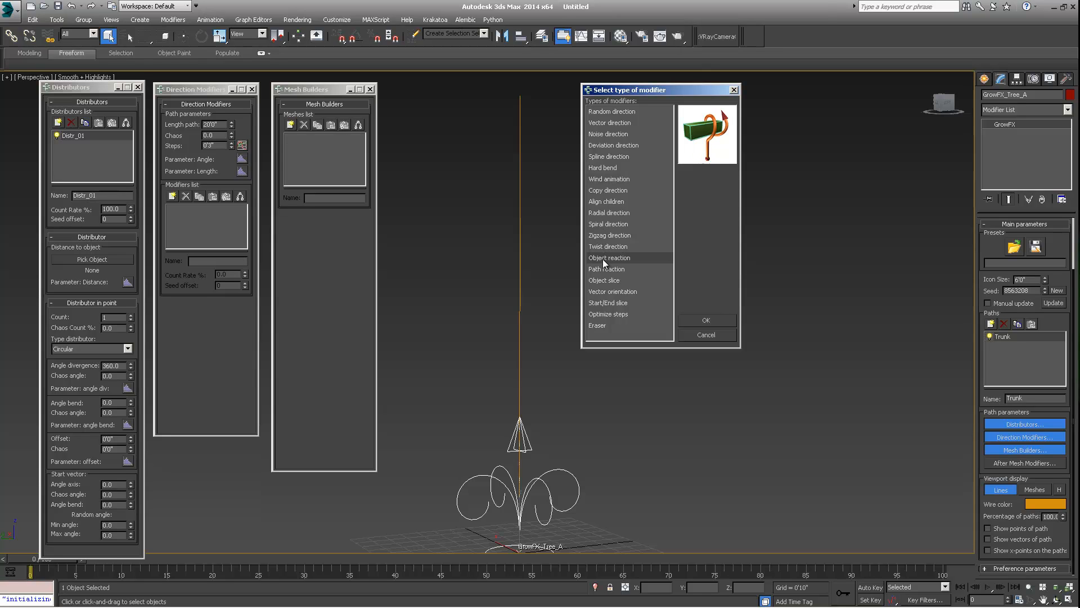
{"action": "left_click", "coordinate": [596, 323]}
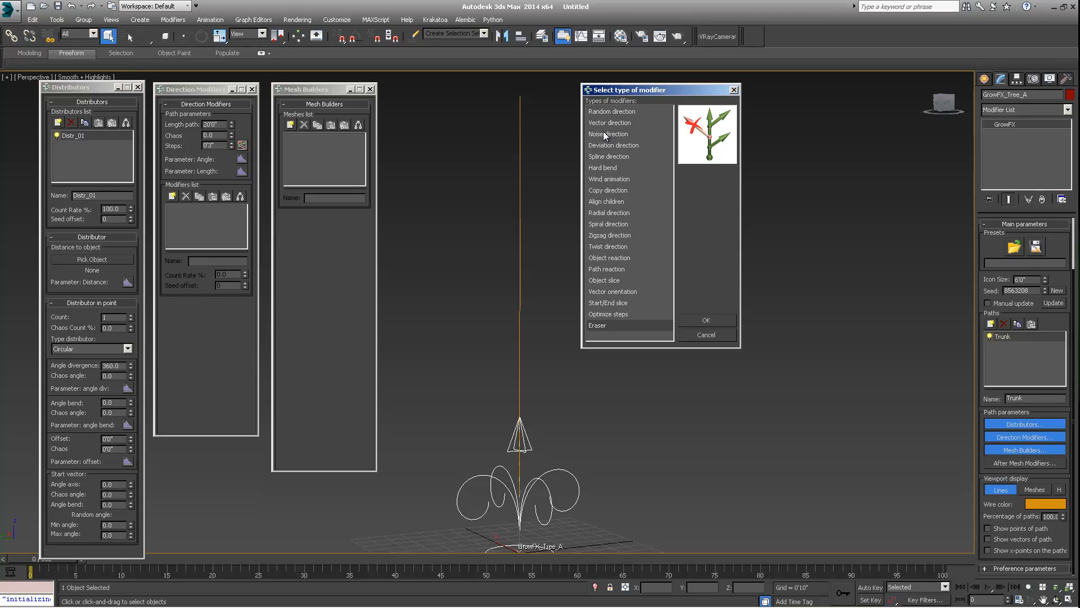
{"action": "left_click_drag", "start_coordinate": [628, 88], "coordinate": [615, 94]}
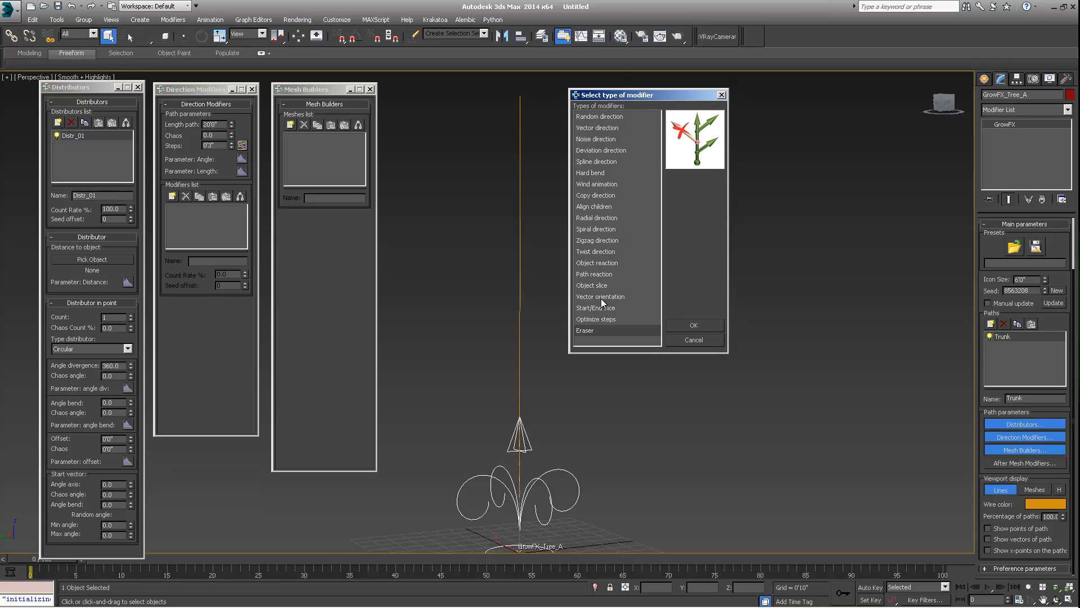
- Add a Random direction modifier to the Trunk path
{"action": "left_click", "coordinate": [600, 117]}
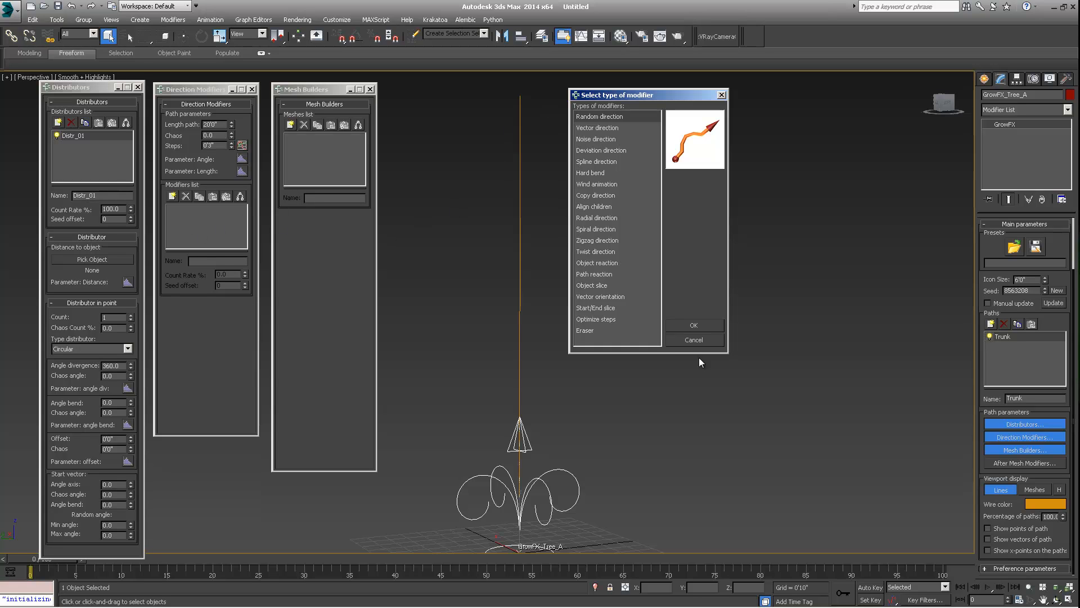
{"action": "left_click", "coordinate": [694, 325]}
{"action": "scroll", "coordinate": [504, 423], "scroll_direction": "up", "scroll_amount": 3}
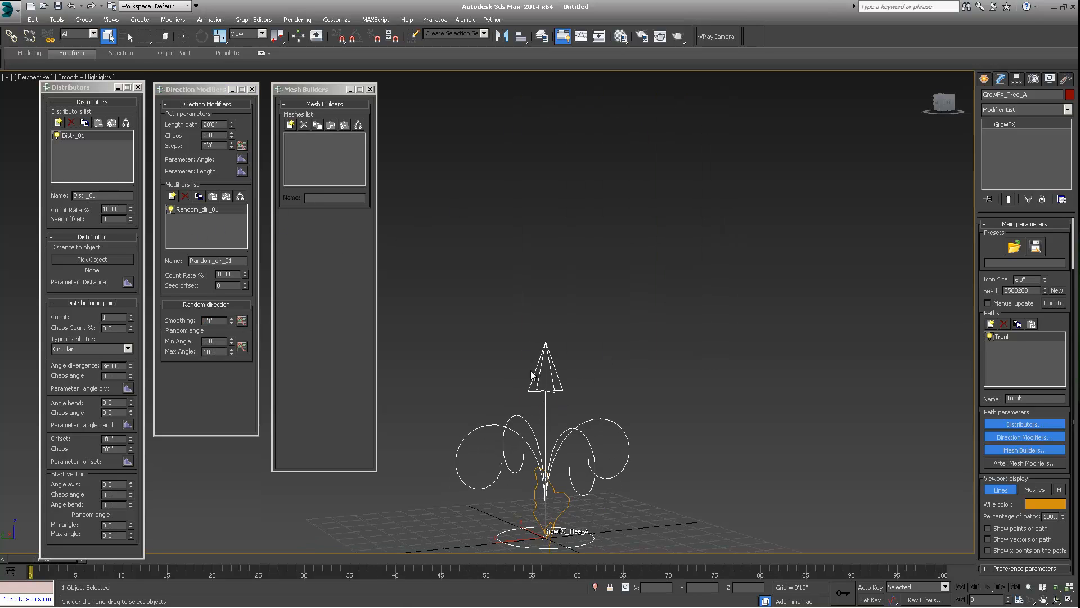
{"action": "middle_click_drag", "start_coordinate": [569, 384], "coordinate": [619, 358], "text": "alt"}
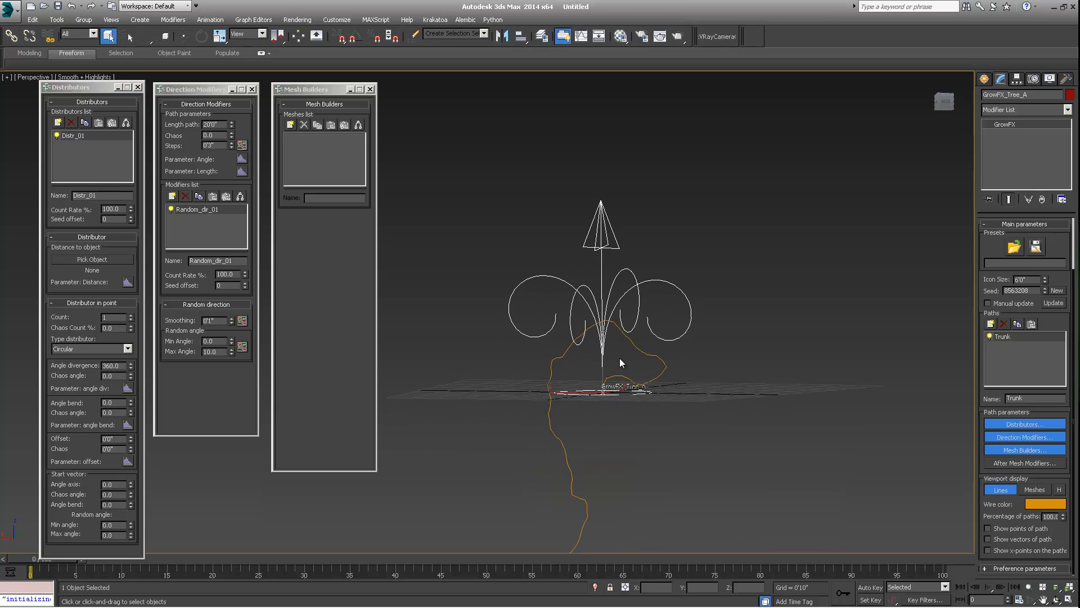
{"action": "middle_click_drag", "start_coordinate": [582, 306], "coordinate": [657, 306], "text": "alt"}
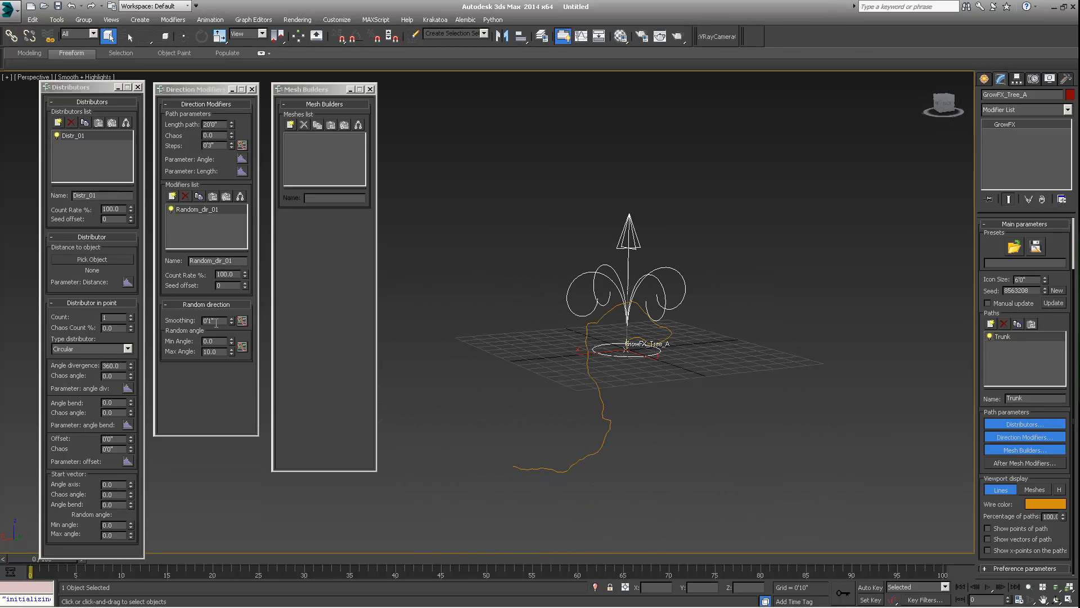
- Adjust the Random direction modifier's smoothing value
{"action": "left_click_drag", "start_coordinate": [231, 321], "coordinate": [234, 298]}
{"action": "middle_click_drag", "start_coordinate": [737, 268], "coordinate": [622, 325], "text": "alt"}
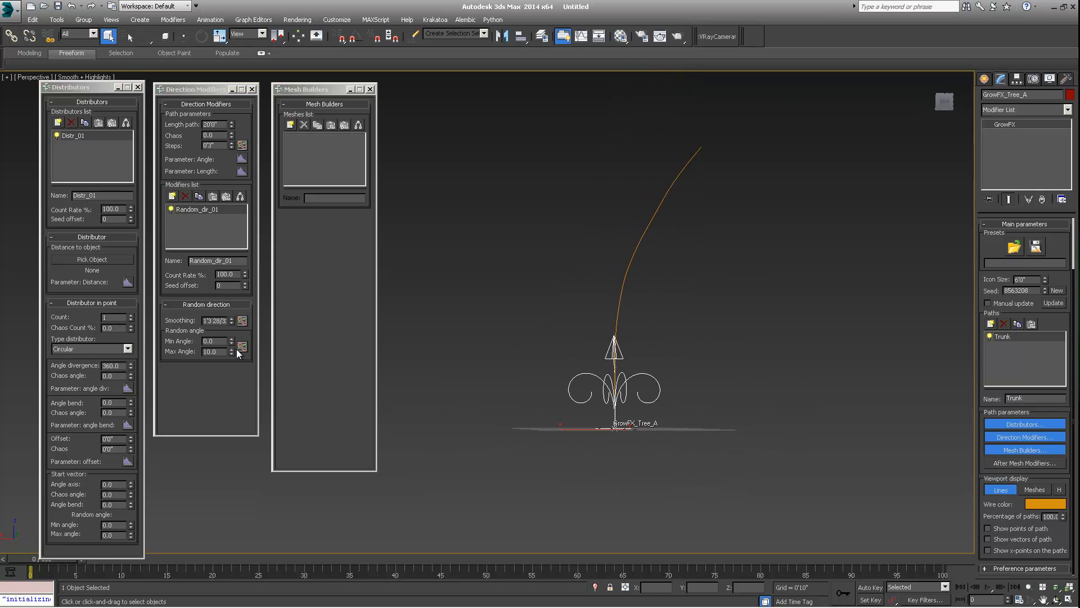
{"action": "left_click_drag", "start_coordinate": [231, 320], "coordinate": [235, 376]}
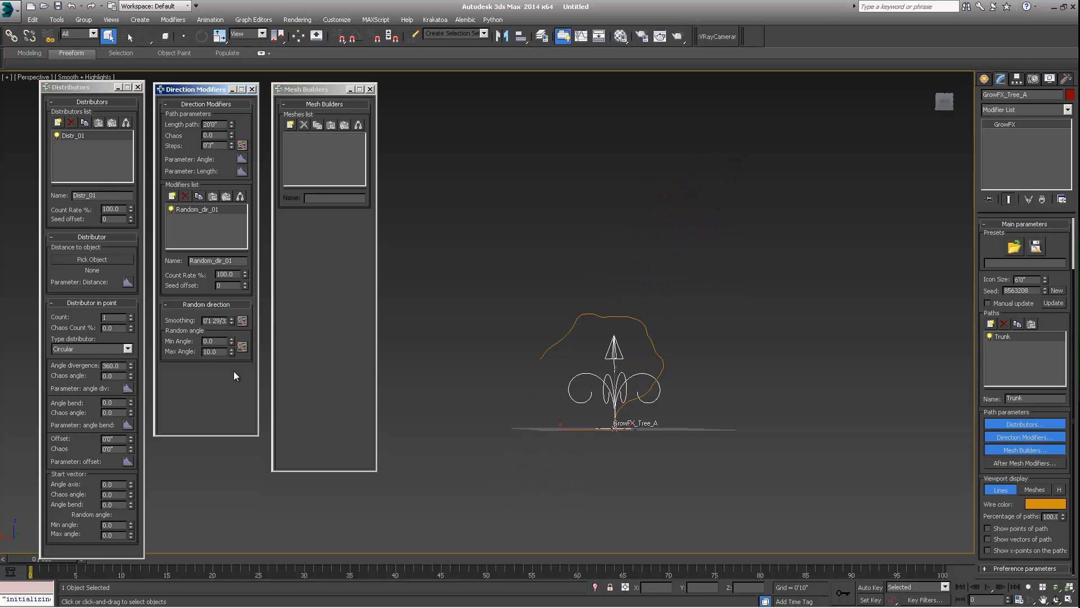
- Open the Random direction's smoothing length graph and set its first point's value to 3
{"action": "middle_click_drag", "start_coordinate": [640, 380], "coordinate": [596, 379], "text": "alt"}
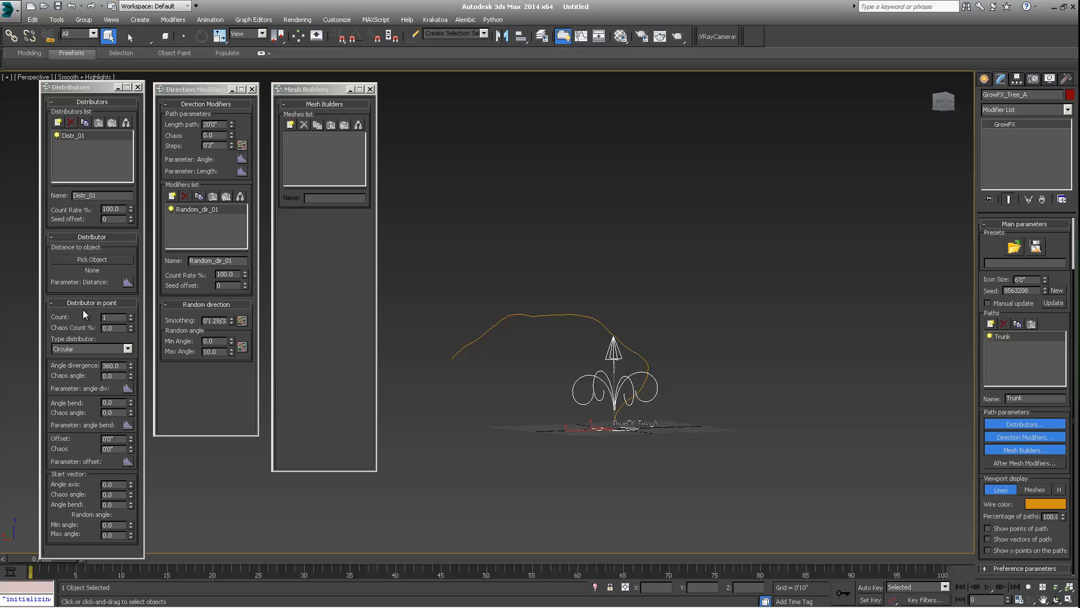
{"action": "left_click", "coordinate": [242, 320]}
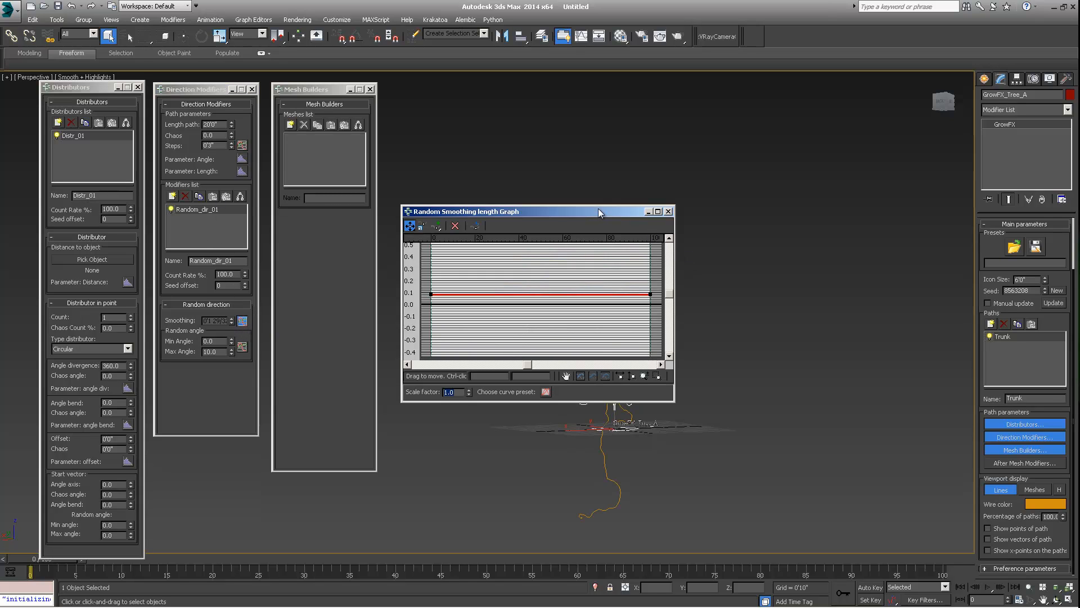
{"action": "left_click_drag", "start_coordinate": [599, 209], "coordinate": [843, 127]}
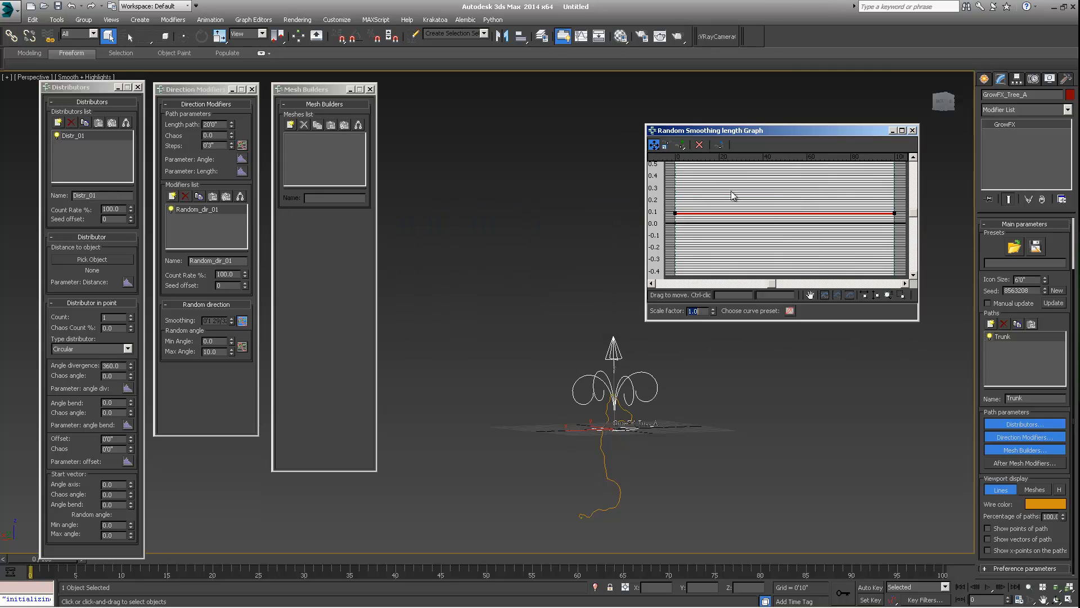
{"action": "left_click", "coordinate": [675, 213]}
{"action": "double_click", "coordinate": [776, 294]}
{"action": "type", "text": "2"}
{"action": "key", "text": "Return"}
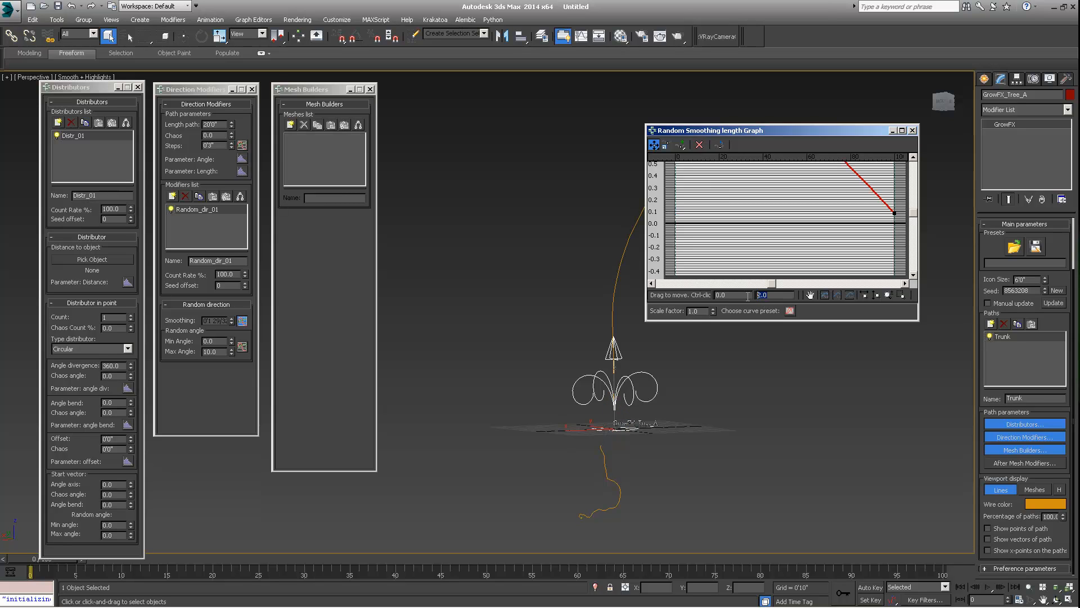
{"action": "type", "text": "3"}
{"action": "key", "text": "Return"}
- Convert the graph's end point to Bezier-Corner and bend the smoothing curve into a falling arc
{"action": "left_click_drag", "start_coordinate": [770, 131], "coordinate": [884, 113]}
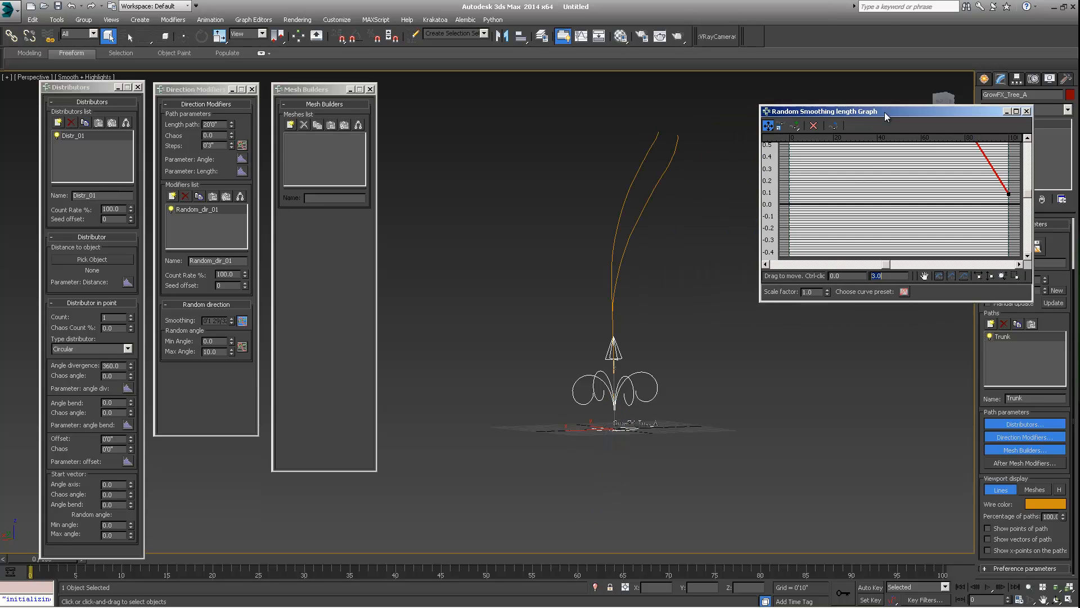
{"action": "middle_click_drag", "start_coordinate": [633, 316], "coordinate": [588, 354], "text": "alt"}
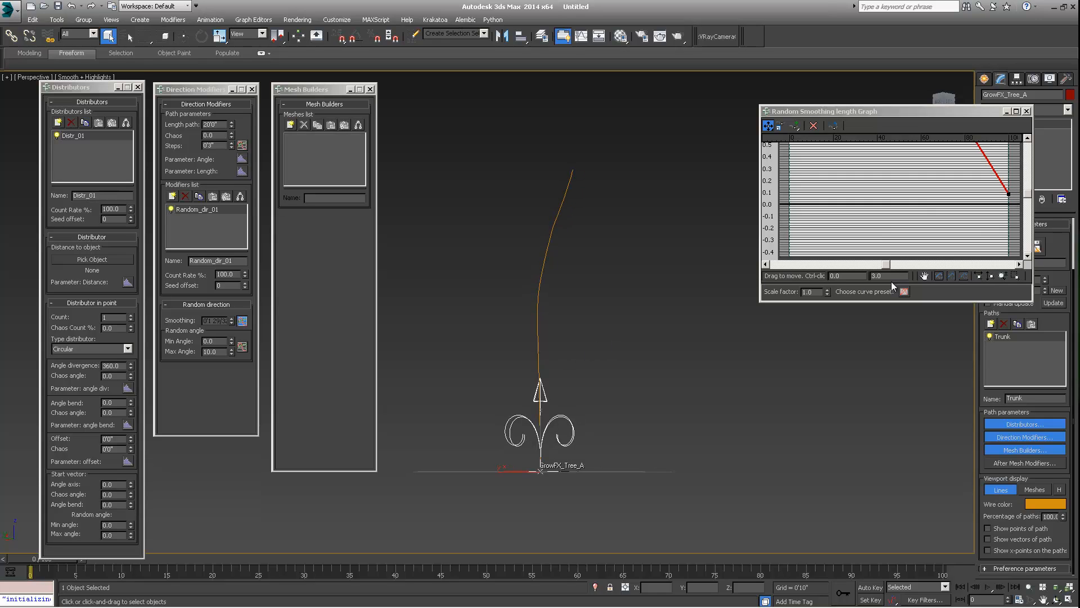
{"action": "left_click_drag", "start_coordinate": [1008, 193], "coordinate": [1009, 199]}
{"action": "right_click", "coordinate": [1009, 198]}
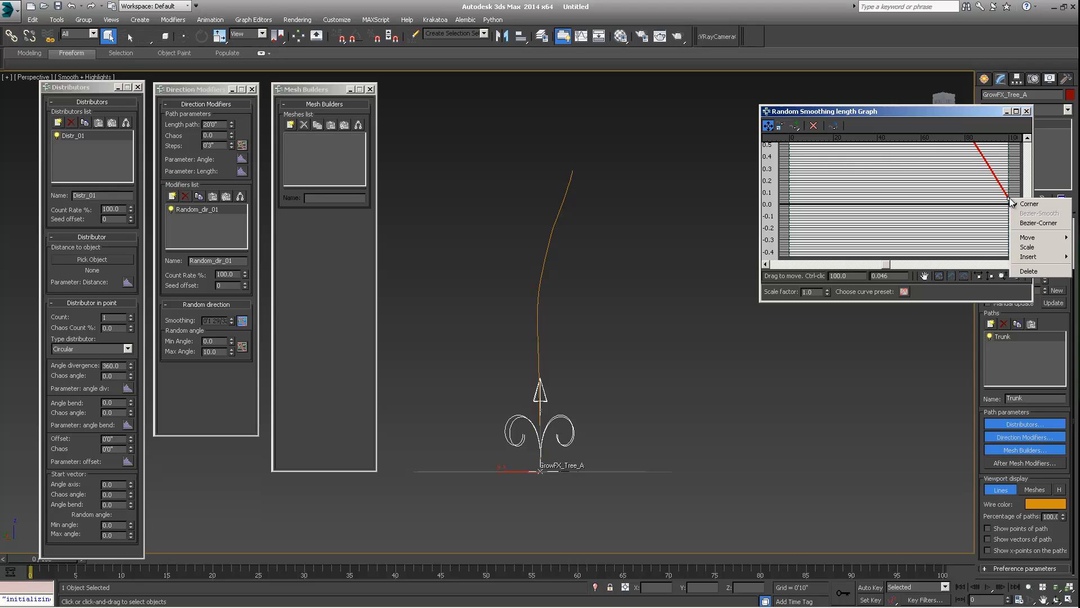
{"action": "left_click", "coordinate": [1036, 224]}
{"action": "middle_click_drag", "start_coordinate": [985, 165], "coordinate": [945, 218]}
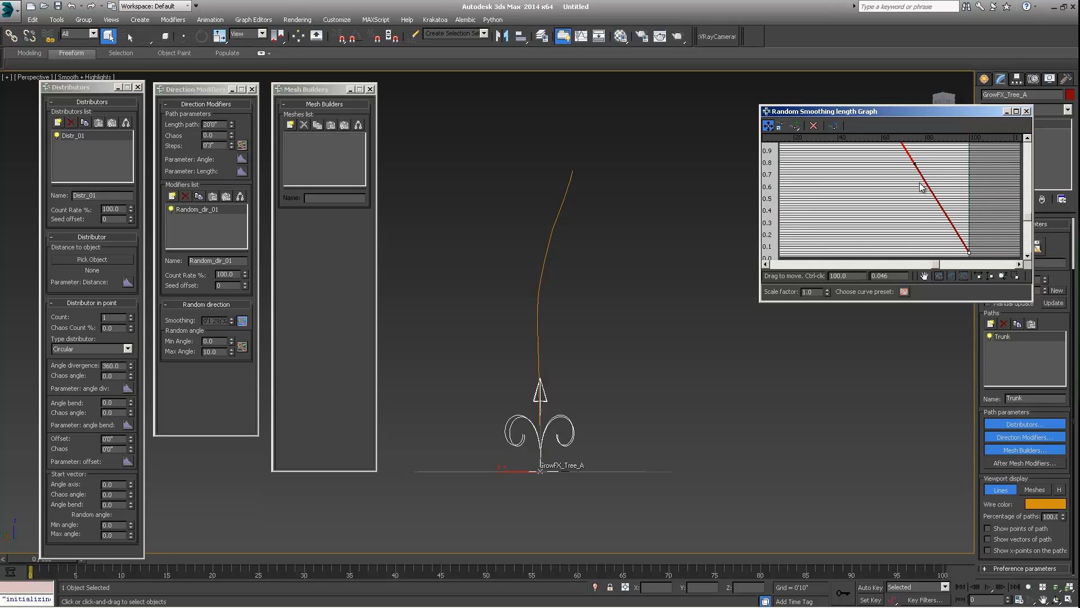
{"action": "left_click_drag", "start_coordinate": [913, 165], "coordinate": [822, 244]}
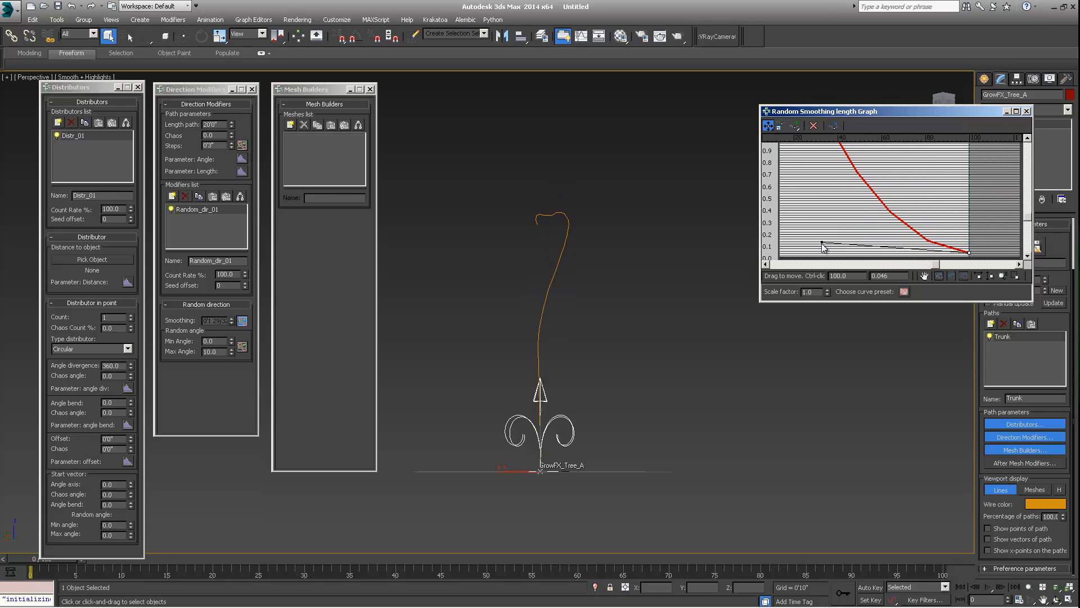
{"action": "left_click", "coordinate": [939, 278]}
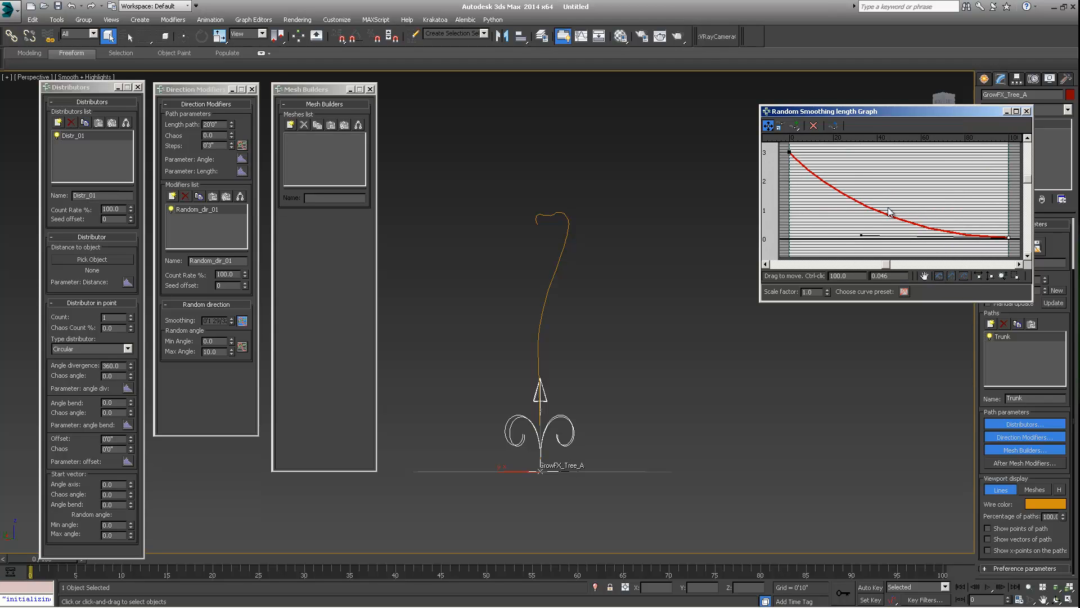
- Raise the smoothing graph's start point to about 4.3
{"action": "middle_click_drag", "start_coordinate": [563, 297], "coordinate": [542, 430]}
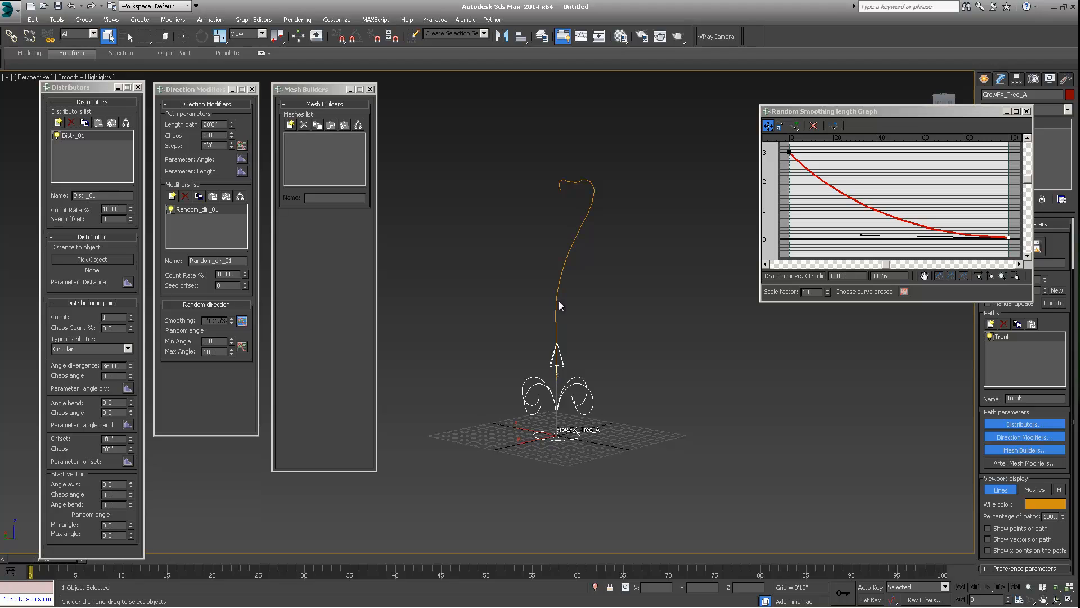
{"action": "middle_click_drag", "start_coordinate": [579, 219], "coordinate": [595, 251], "text": "alt"}
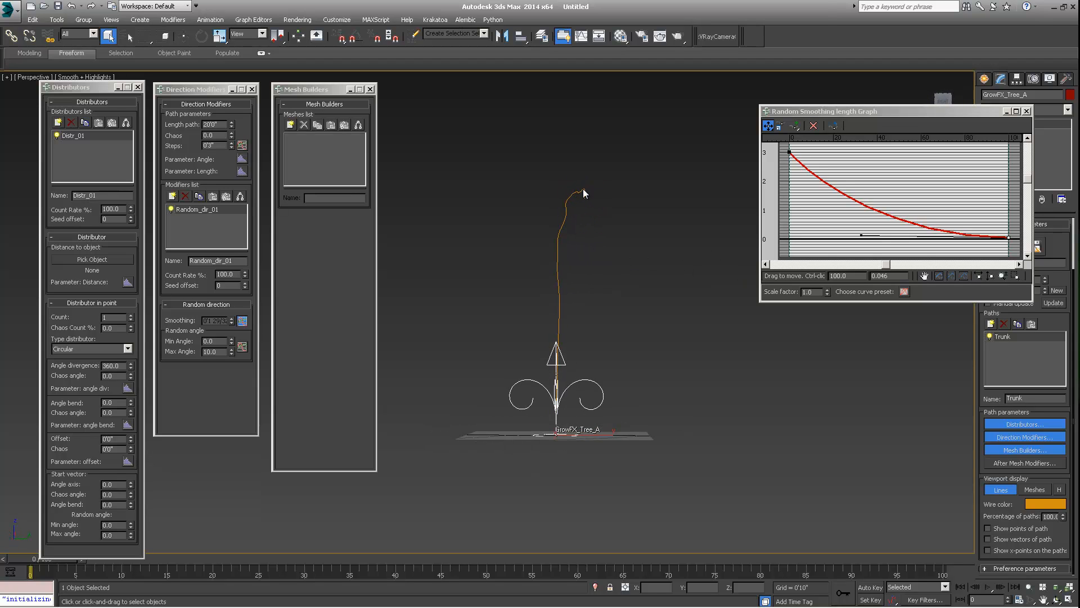
{"action": "middle_click_drag", "start_coordinate": [583, 188], "coordinate": [782, 249], "text": "alt"}
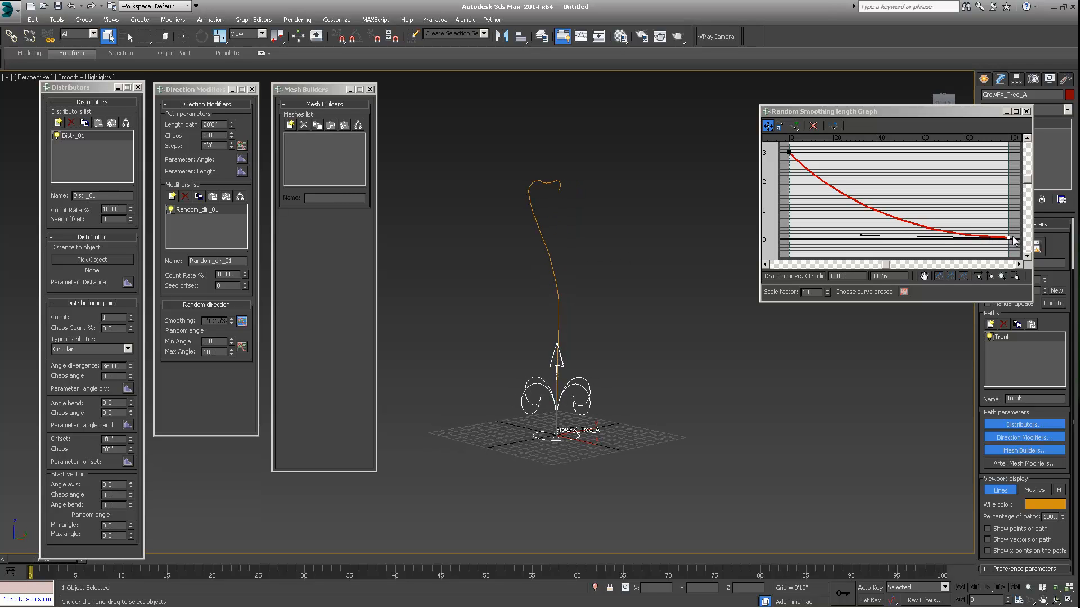
{"action": "left_click_drag", "start_coordinate": [1009, 237], "coordinate": [1009, 207]}
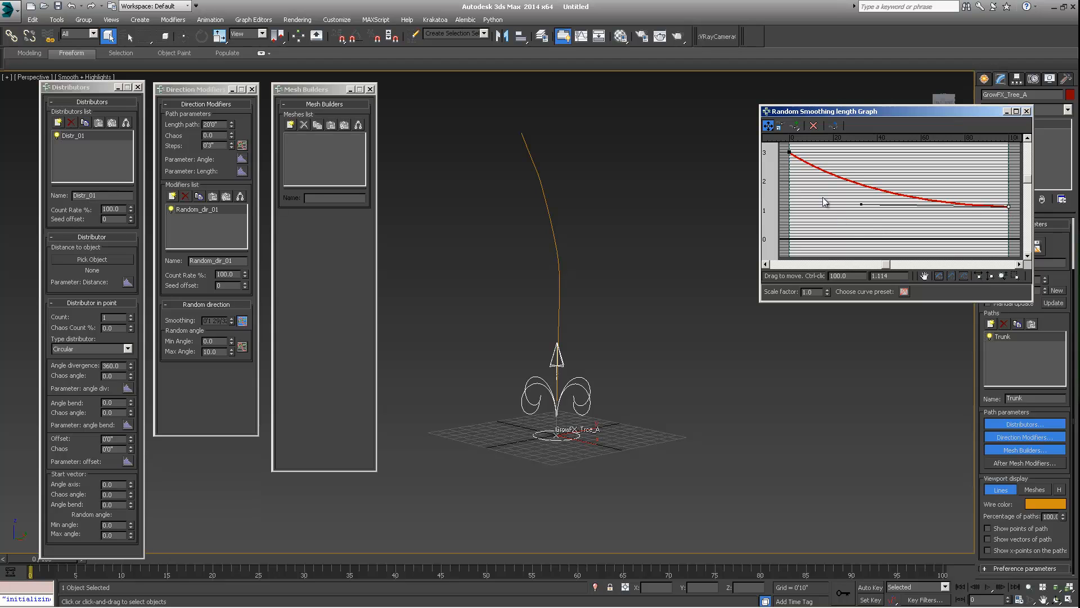
{"action": "middle_click_drag", "start_coordinate": [789, 176], "coordinate": [798, 204]}
{"action": "left_click_drag", "start_coordinate": [798, 182], "coordinate": [808, 145]}
{"action": "middle_click_drag", "start_coordinate": [802, 220], "coordinate": [809, 227]}
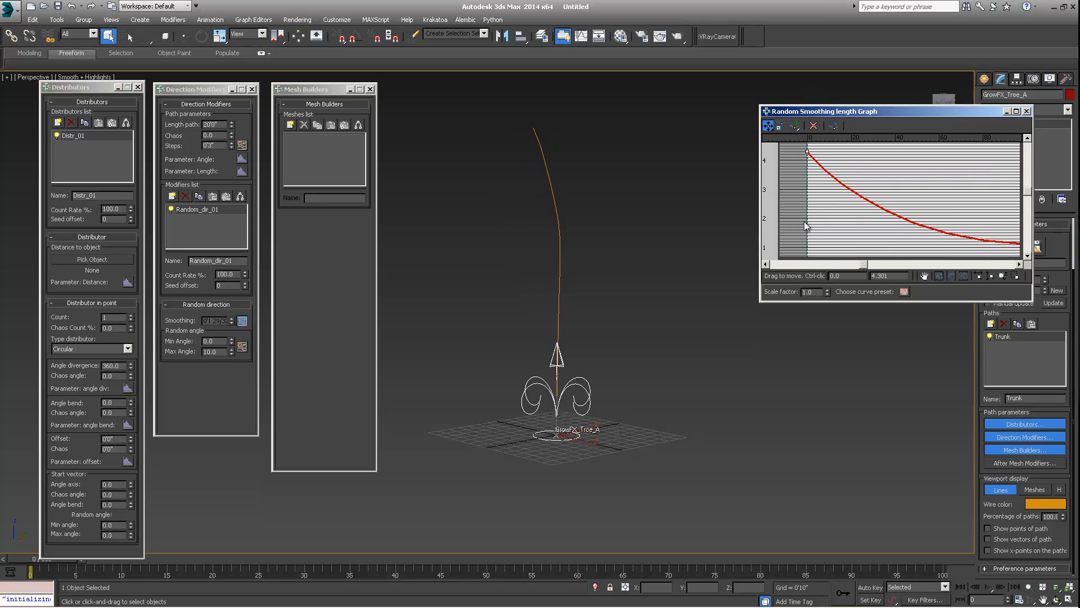
- Enlarge the graph window, lower the curve's end point to about 0.4, and close the graph
{"action": "left_click_drag", "start_coordinate": [930, 113], "coordinate": [851, 97]}
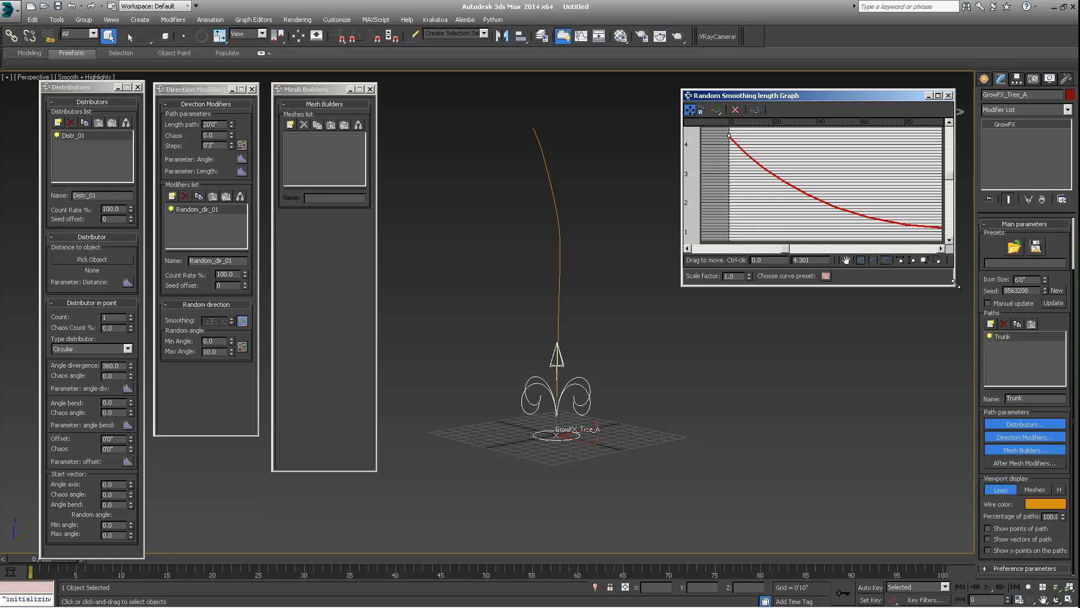
{"action": "left_click_drag", "start_coordinate": [954, 286], "coordinate": [1020, 353]}
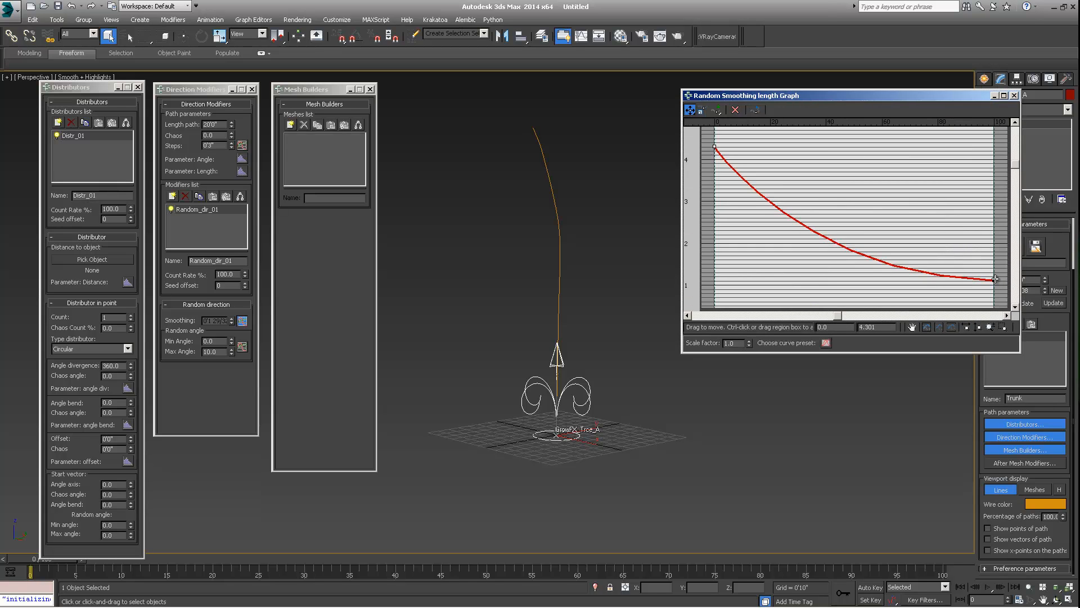
{"action": "left_click_drag", "start_coordinate": [994, 280], "coordinate": [990, 312]}
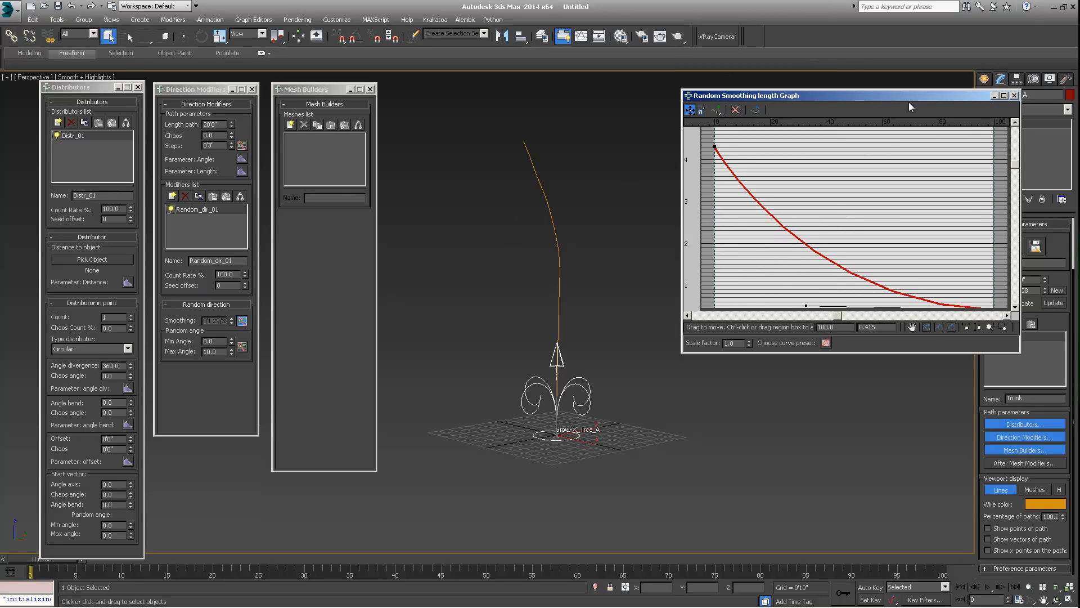
{"action": "left_click_drag", "start_coordinate": [909, 97], "coordinate": [823, 94]}
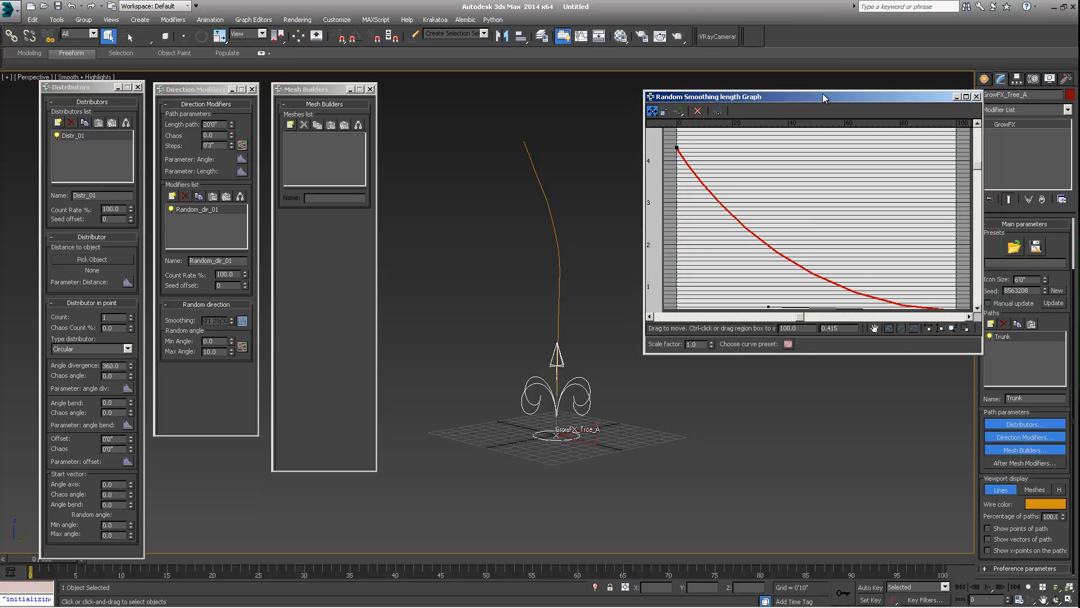
{"action": "left_click_drag", "start_coordinate": [775, 103], "coordinate": [760, 105]}
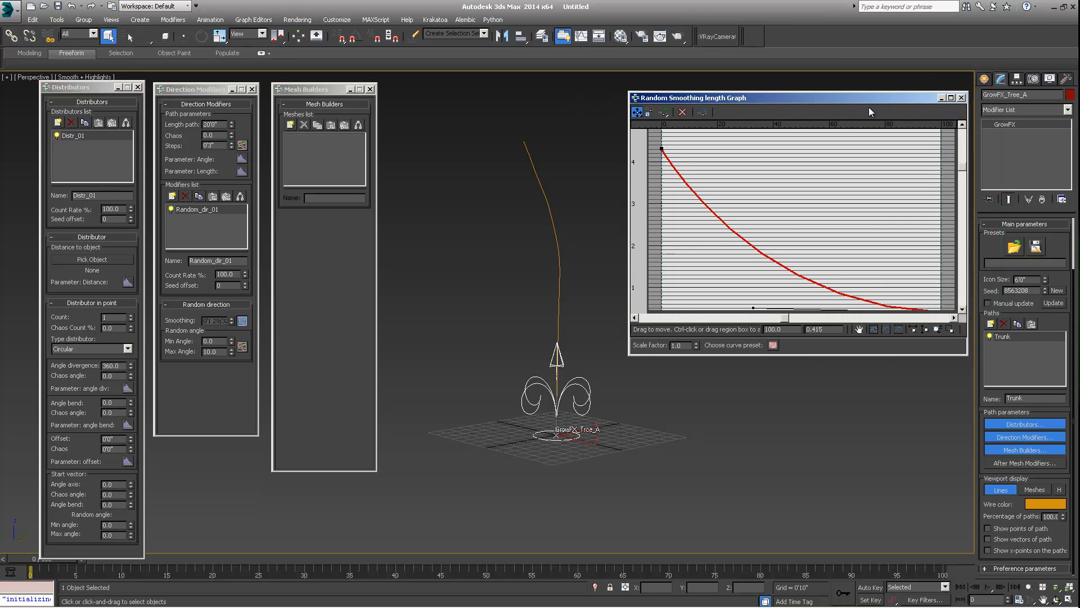
{"action": "left_click", "coordinate": [961, 98]}
- Add a Noise direction modifier to the Trunk path
{"action": "middle_click_drag", "start_coordinate": [432, 291], "coordinate": [687, 255]}
{"action": "middle_click_drag", "start_coordinate": [535, 250], "coordinate": [672, 152], "text": "alt"}
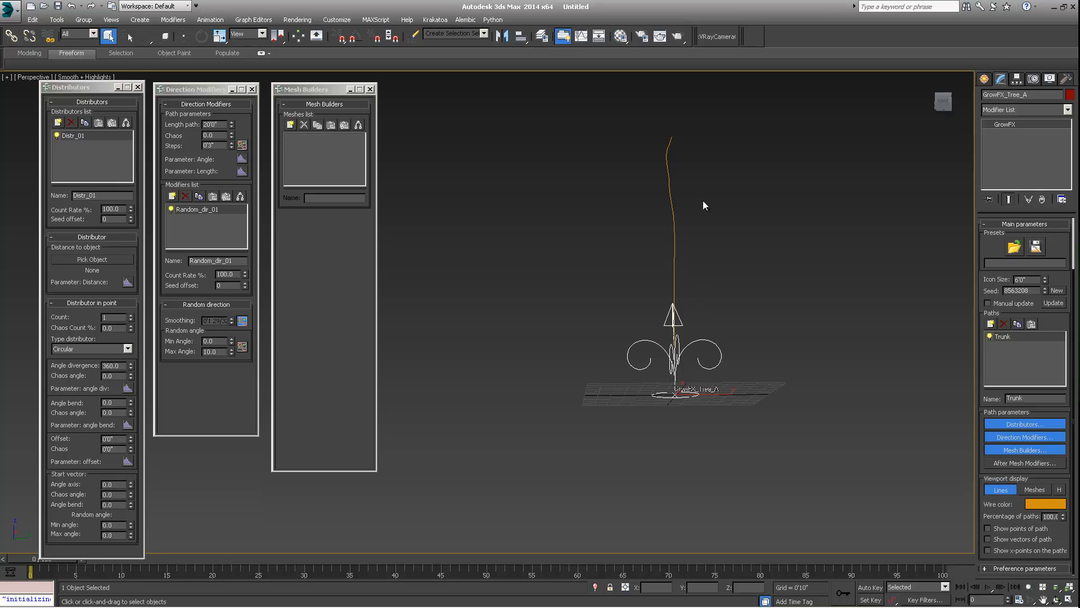
{"action": "middle_click_drag", "start_coordinate": [703, 201], "coordinate": [703, 297], "text": "alt"}
{"action": "left_click", "coordinate": [172, 196]}
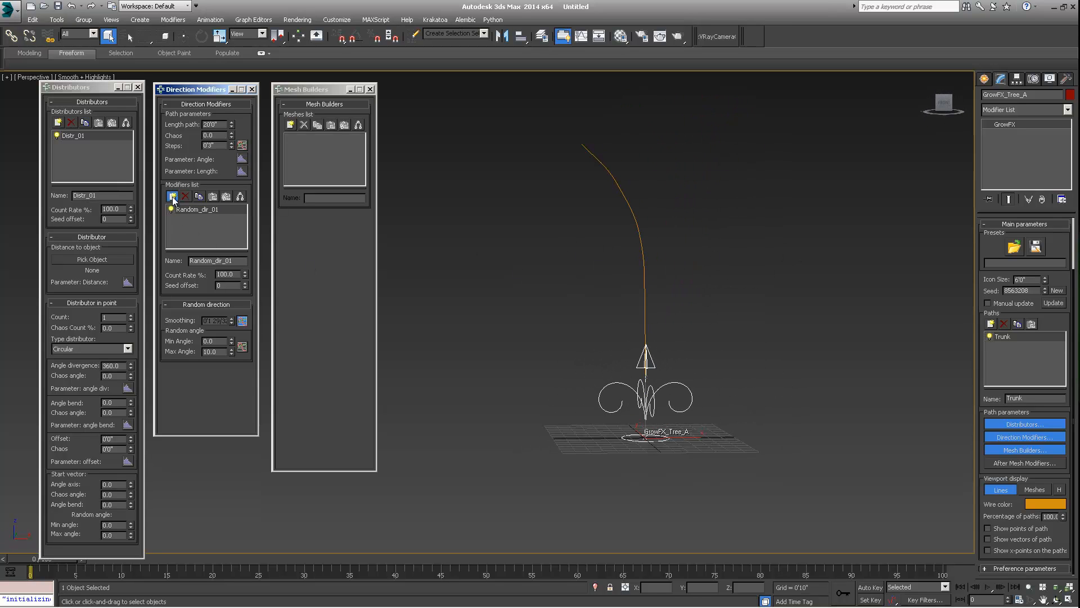
{"action": "left_click", "coordinate": [480, 283]}
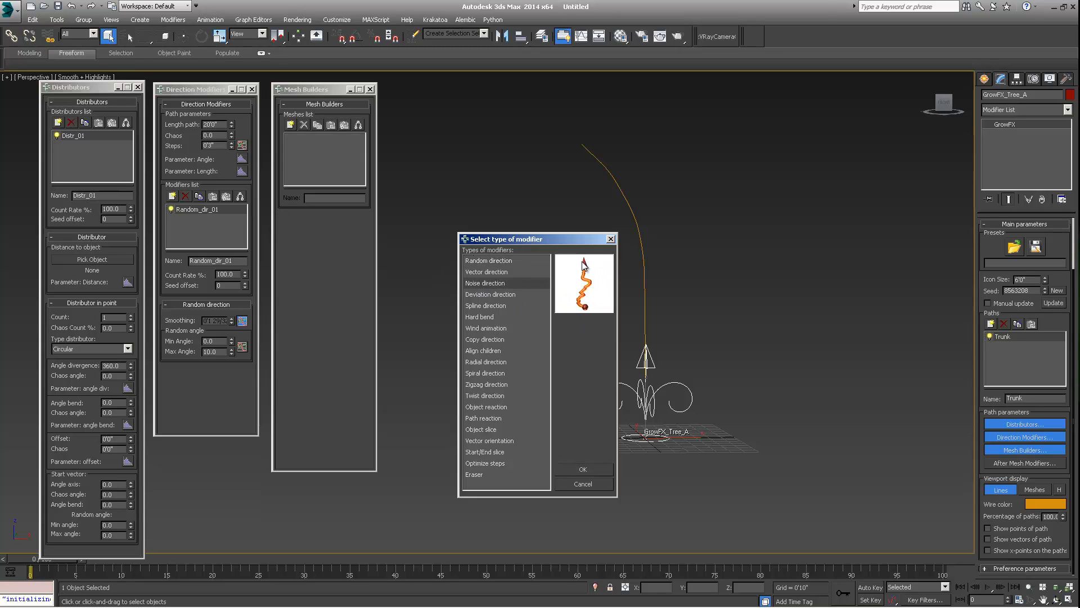
{"action": "left_click", "coordinate": [582, 471]}
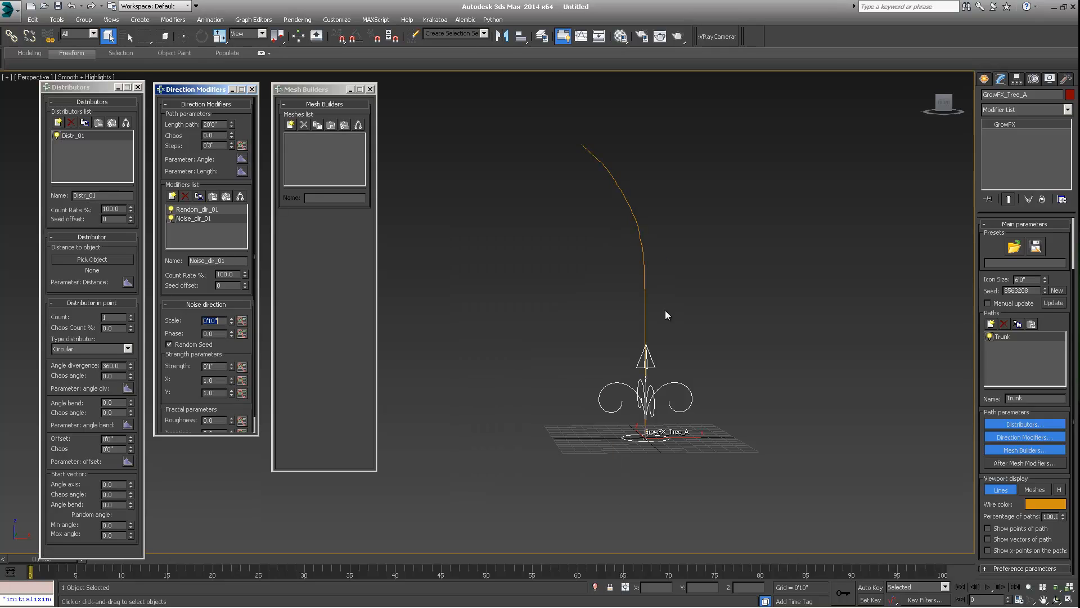
- Increase the Noise direction's scale to about 0'11 9/32"
{"action": "middle_click_drag", "start_coordinate": [665, 310], "coordinate": [546, 313], "text": "alt"}
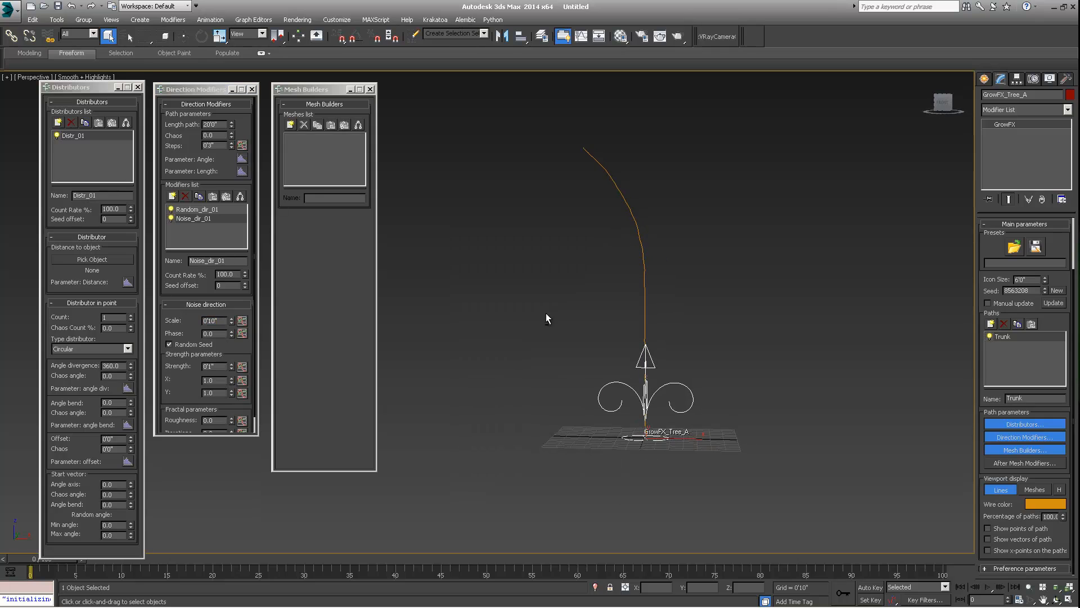
{"action": "left_click", "coordinate": [232, 323]}
{"action": "left_click_drag", "start_coordinate": [233, 323], "coordinate": [234, 310]}
- Adjust the Noise direction's strength, raising it and then lowering it again
{"action": "left_click_drag", "start_coordinate": [232, 368], "coordinate": [232, 339]}
{"action": "left_click_drag", "start_coordinate": [248, 108], "coordinate": [254, 190]}
{"action": "middle_click_drag", "start_coordinate": [688, 348], "coordinate": [689, 329]}
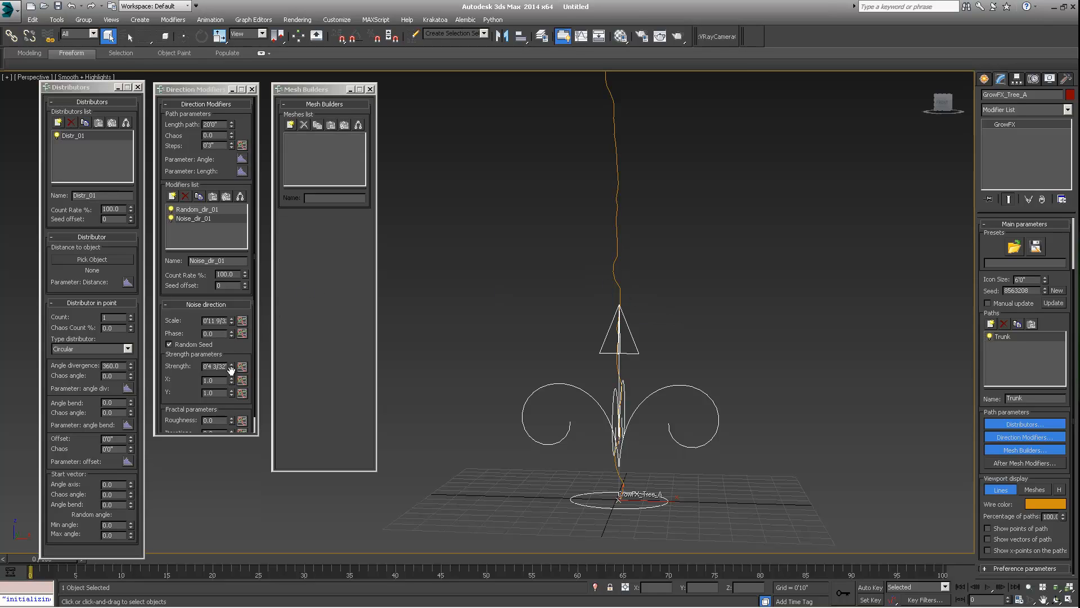
{"action": "left_click_drag", "start_coordinate": [232, 369], "coordinate": [229, 393]}
{"action": "middle_click_drag", "start_coordinate": [663, 333], "coordinate": [630, 319], "text": "alt"}
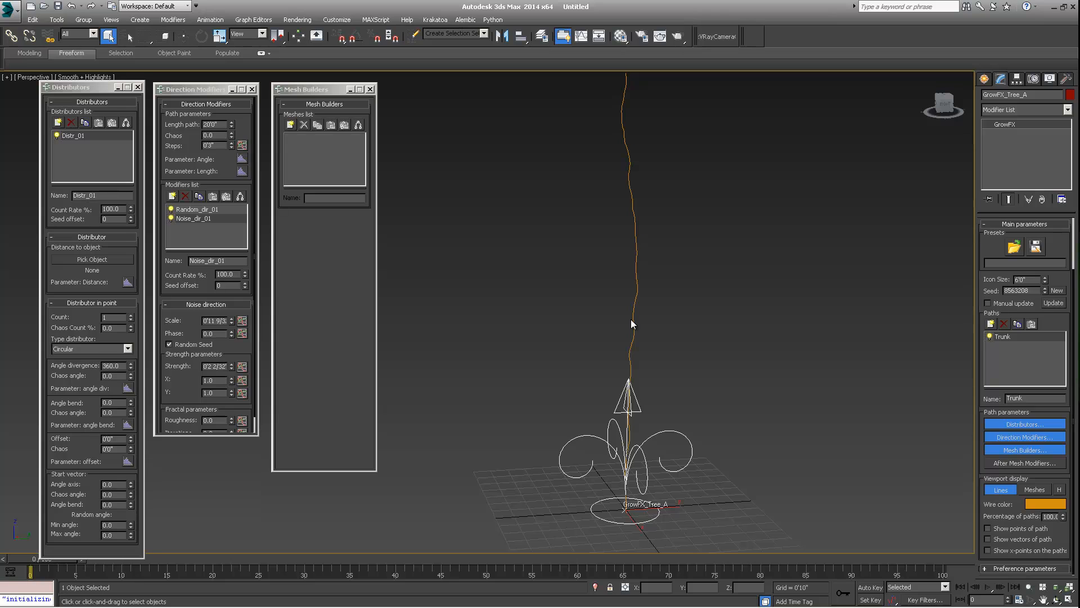
{"action": "middle_click_drag", "start_coordinate": [611, 364], "coordinate": [648, 330], "text": "alt"}
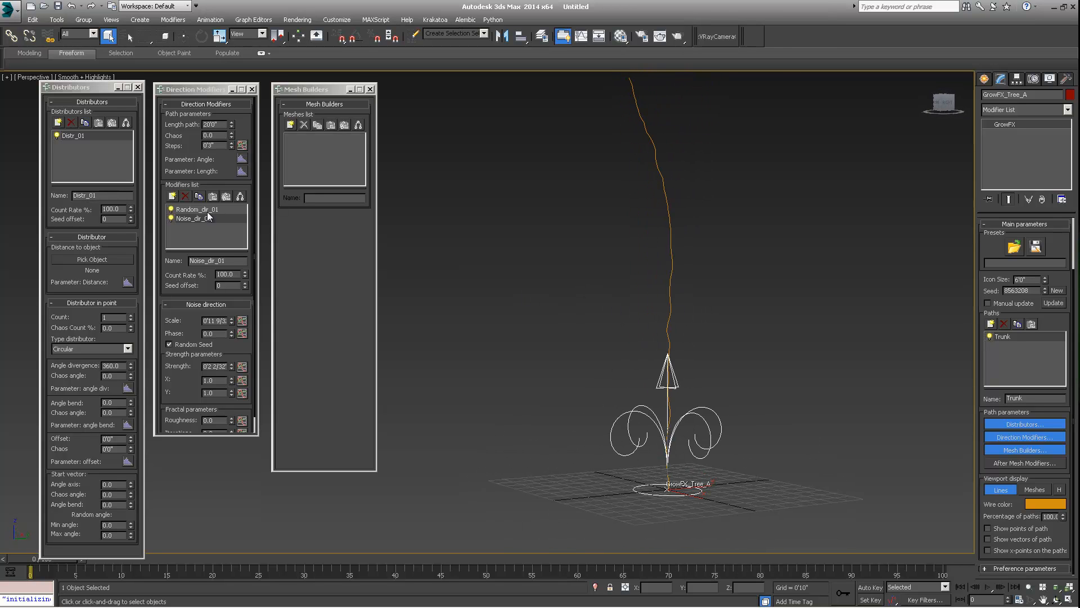
{"action": "middle_click_drag", "start_coordinate": [498, 308], "coordinate": [575, 154], "text": "alt"}
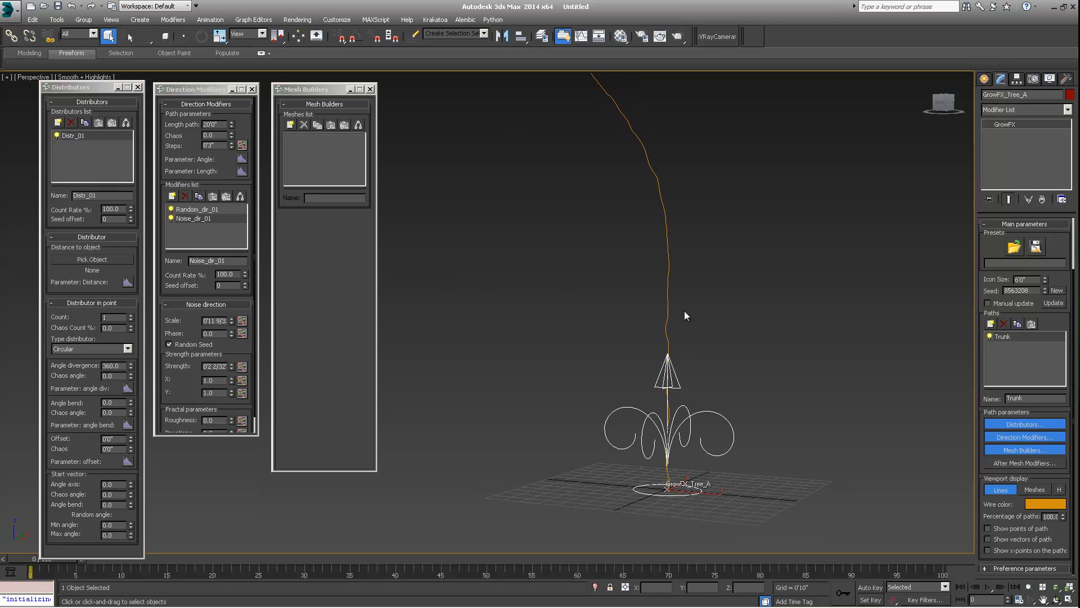
{"action": "middle_click_drag", "start_coordinate": [684, 312], "coordinate": [679, 208], "text": "alt"}
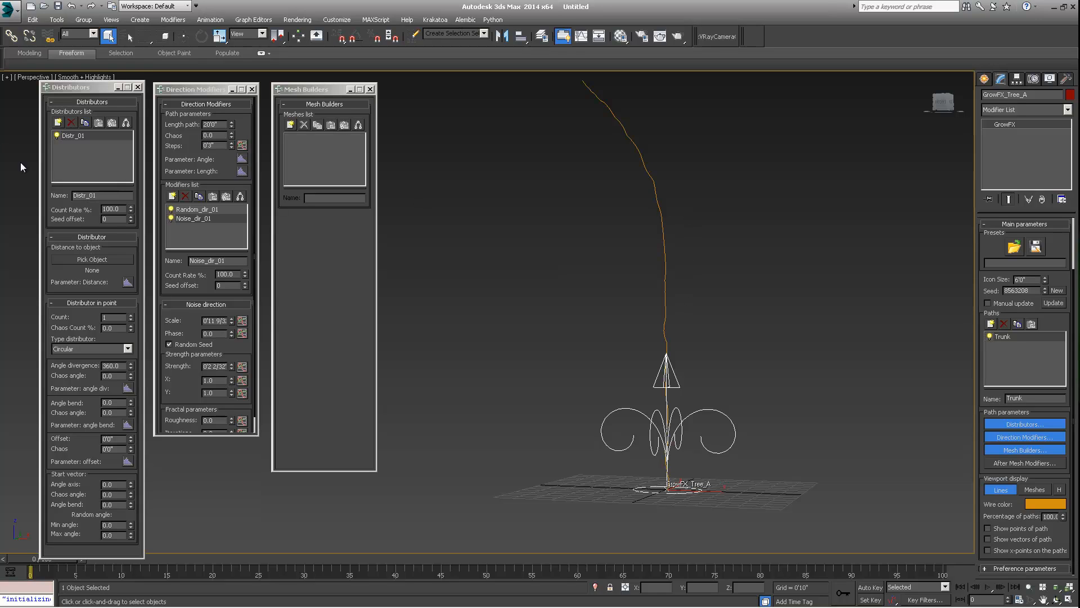
- Switch between the Random and Noise modifiers in the list to compare their settings
{"action": "left_click", "coordinate": [193, 210]}
{"action": "left_click", "coordinate": [194, 219]}
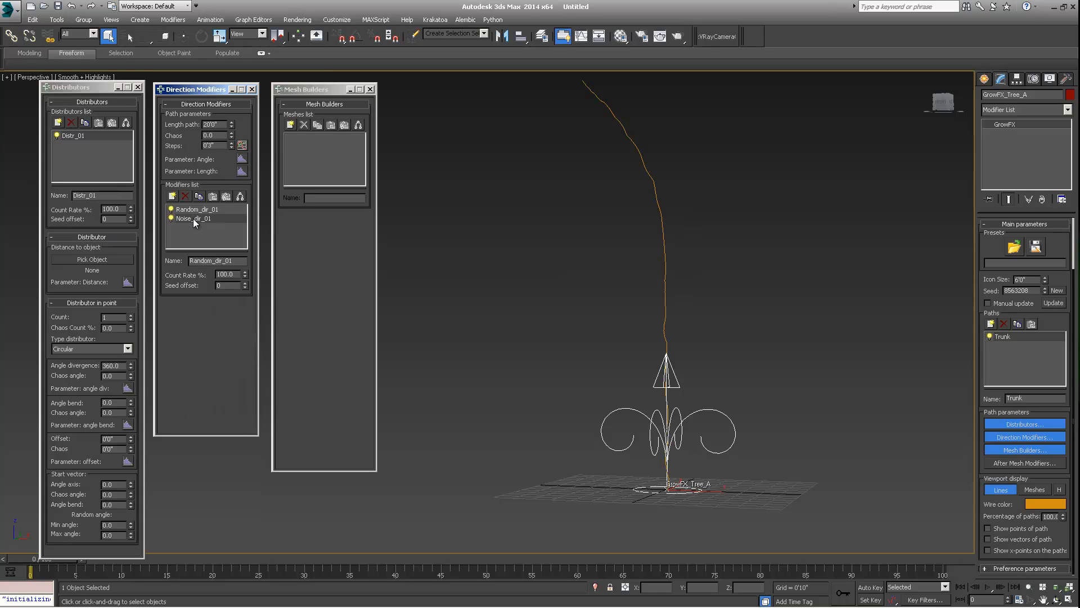
{"action": "left_click", "coordinate": [198, 209]}
{"action": "left_click", "coordinate": [190, 219]}
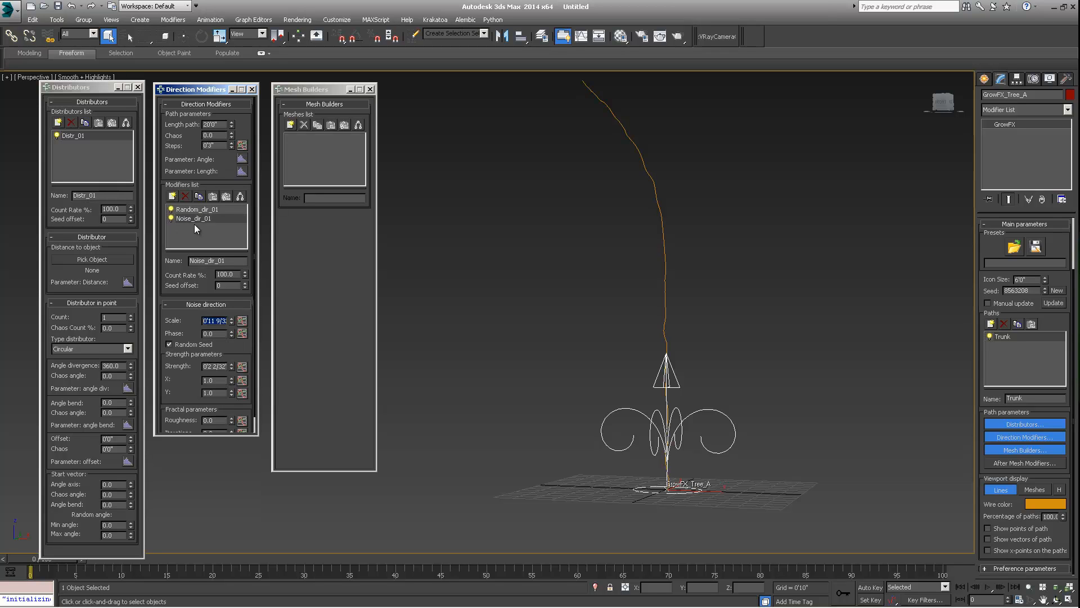
- Add an Object Reaction direction modifier to the Trunk path
{"action": "middle_click_drag", "start_coordinate": [776, 304], "coordinate": [475, 274], "text": "alt"}
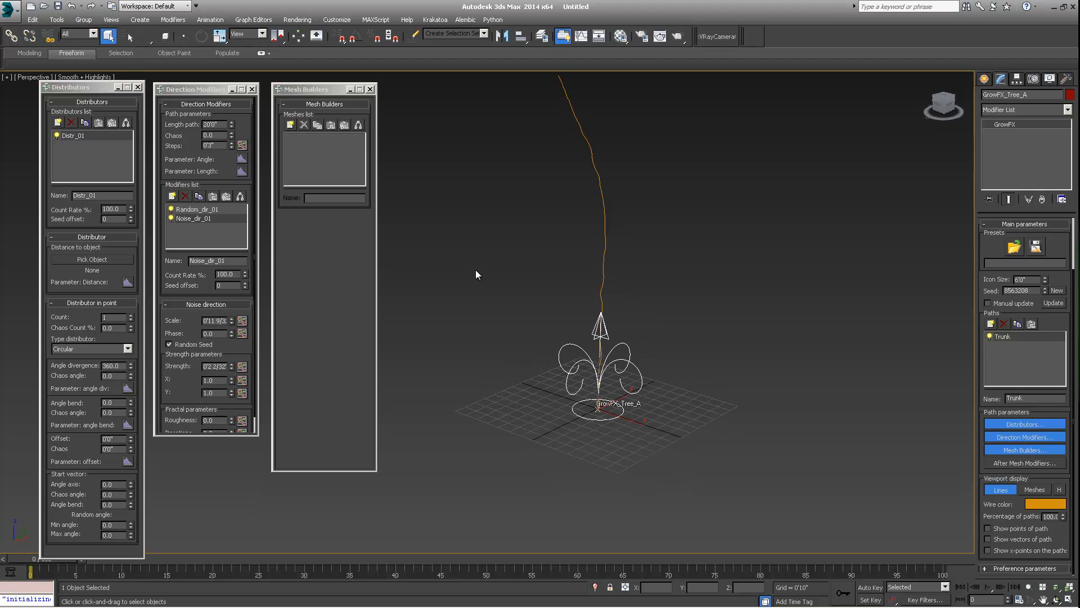
{"action": "left_click", "coordinate": [179, 196]}
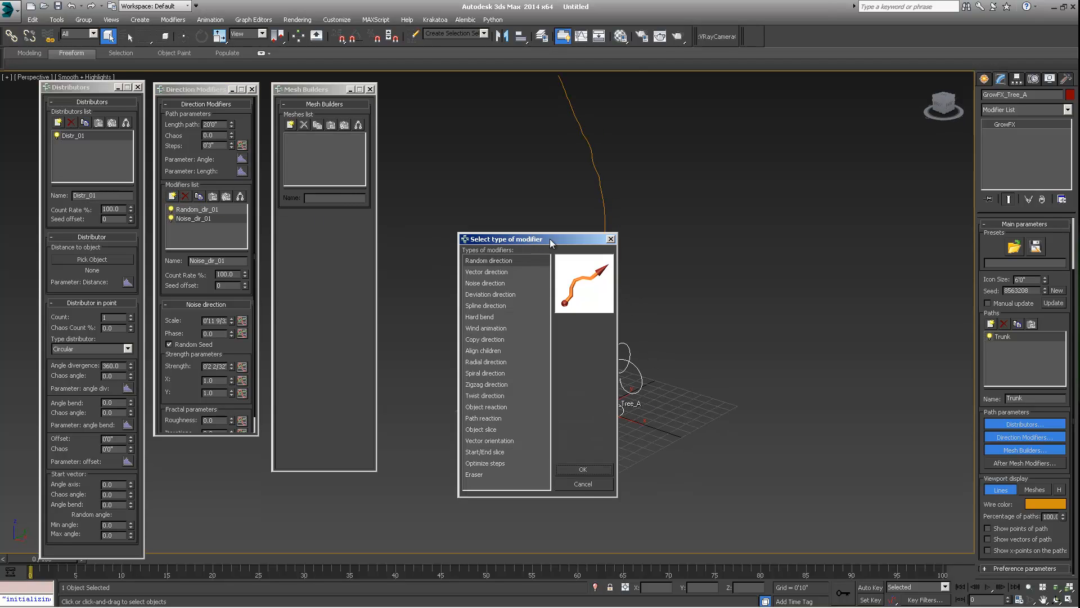
{"action": "left_click_drag", "start_coordinate": [549, 239], "coordinate": [529, 237]}
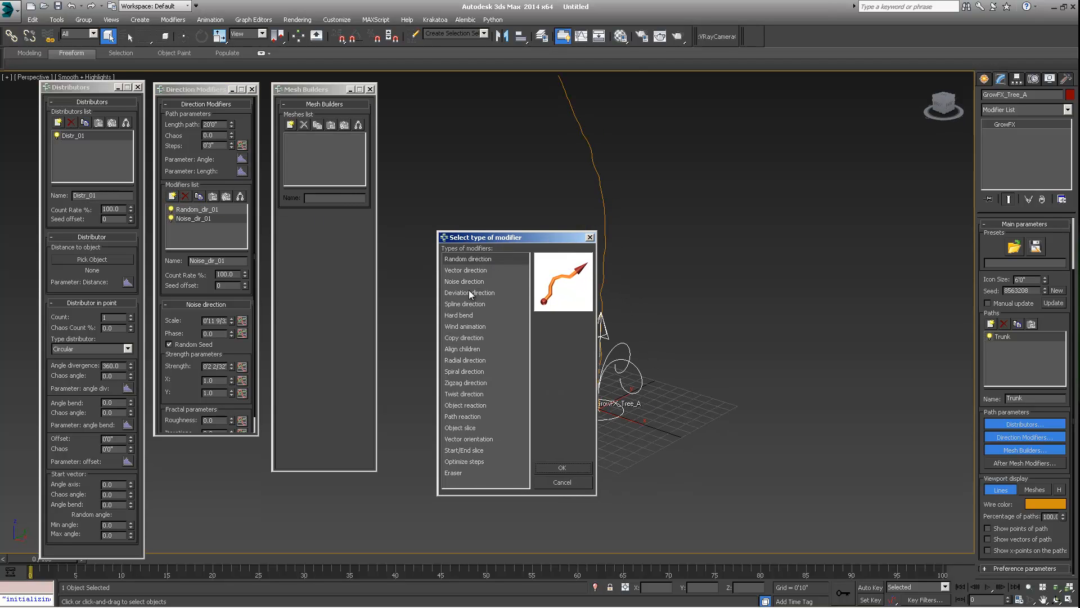
{"action": "left_click", "coordinate": [464, 406]}
{"action": "left_click", "coordinate": [565, 467]}
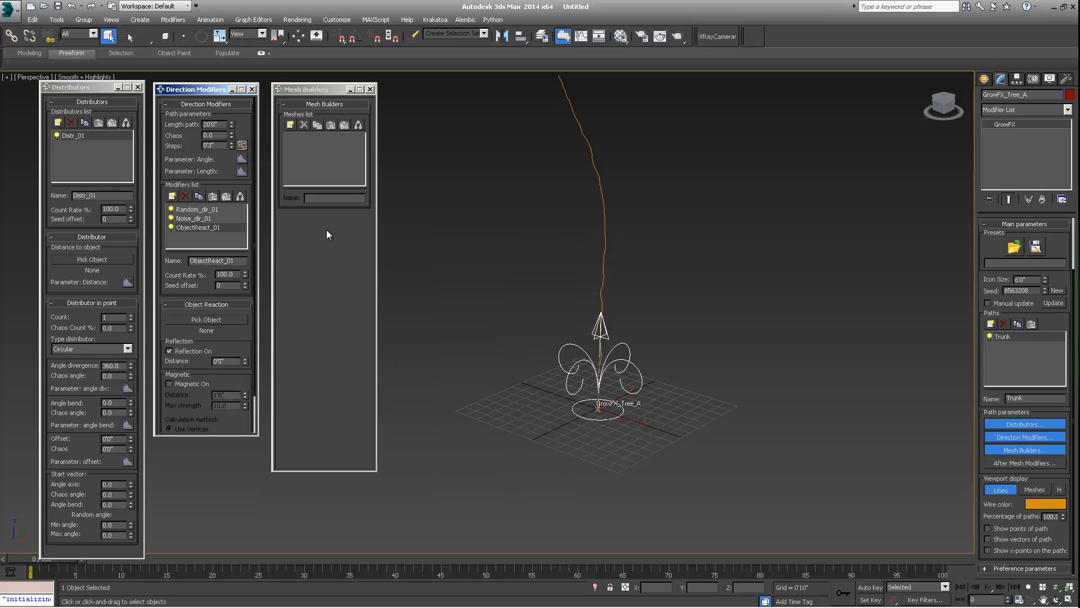
- Create a plane primitive under the tree and delete it again
{"action": "left_click", "coordinate": [983, 79]}
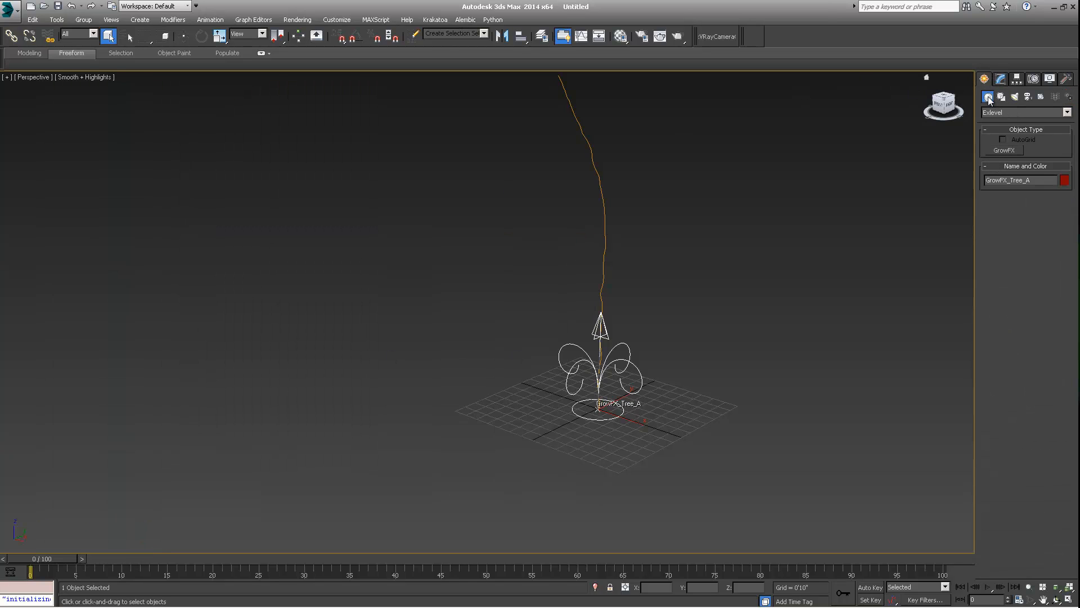
{"action": "left_click", "coordinate": [1000, 112]}
{"action": "left_click", "coordinate": [999, 121]}
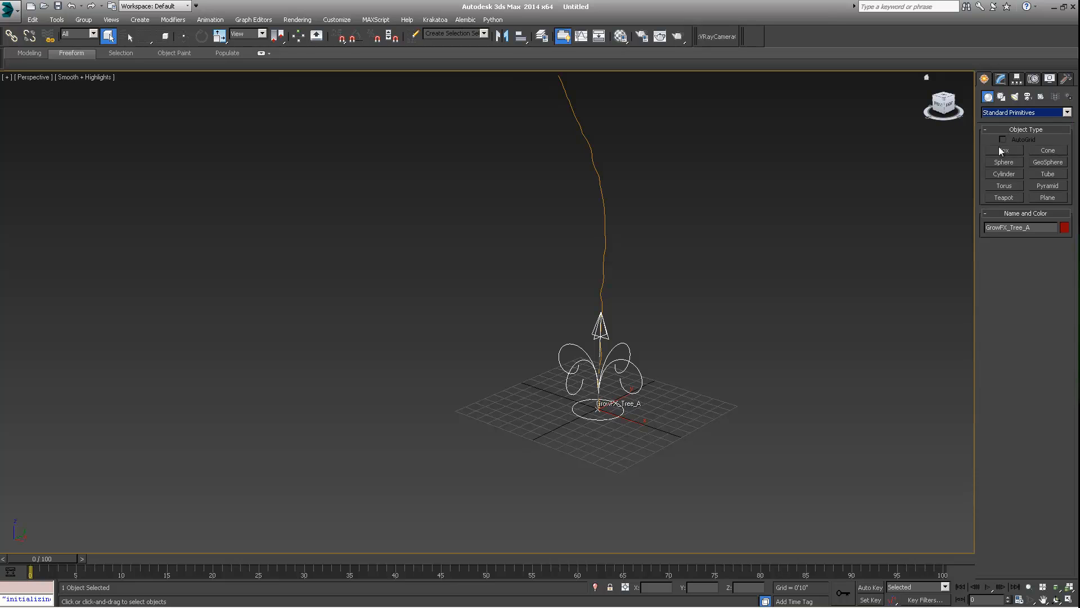
{"action": "left_click", "coordinate": [1040, 198]}
{"action": "middle_click_drag", "start_coordinate": [636, 323], "coordinate": [557, 333], "text": "alt"}
{"action": "left_click_drag", "start_coordinate": [418, 254], "coordinate": [851, 524]}
{"action": "middle_click_drag", "start_coordinate": [649, 498], "coordinate": [594, 398], "text": "alt"}
{"action": "right_click", "coordinate": [629, 376]}
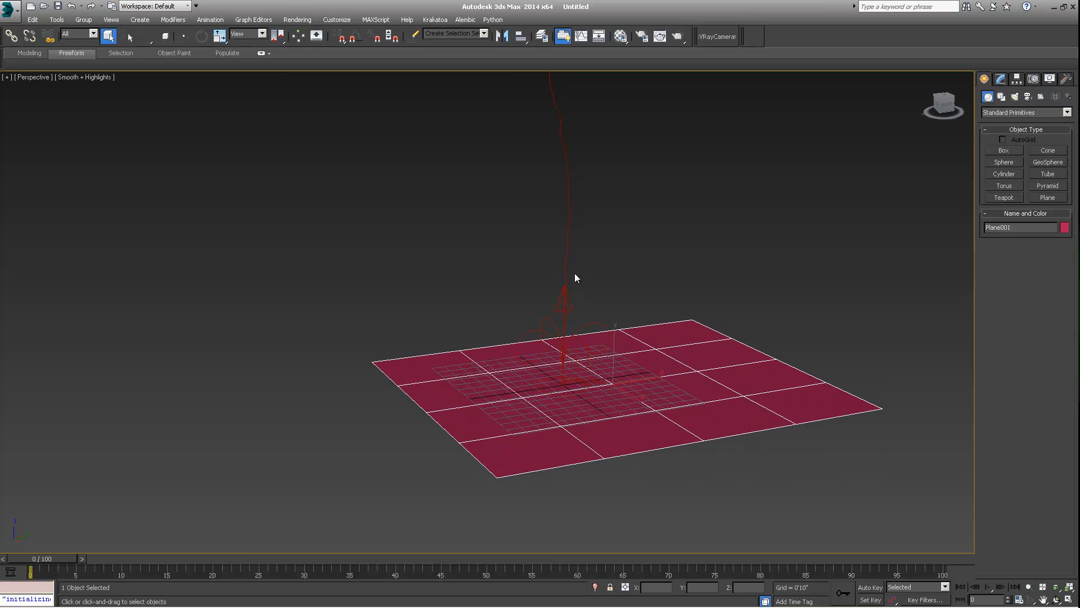
{"action": "key", "text": "w"}
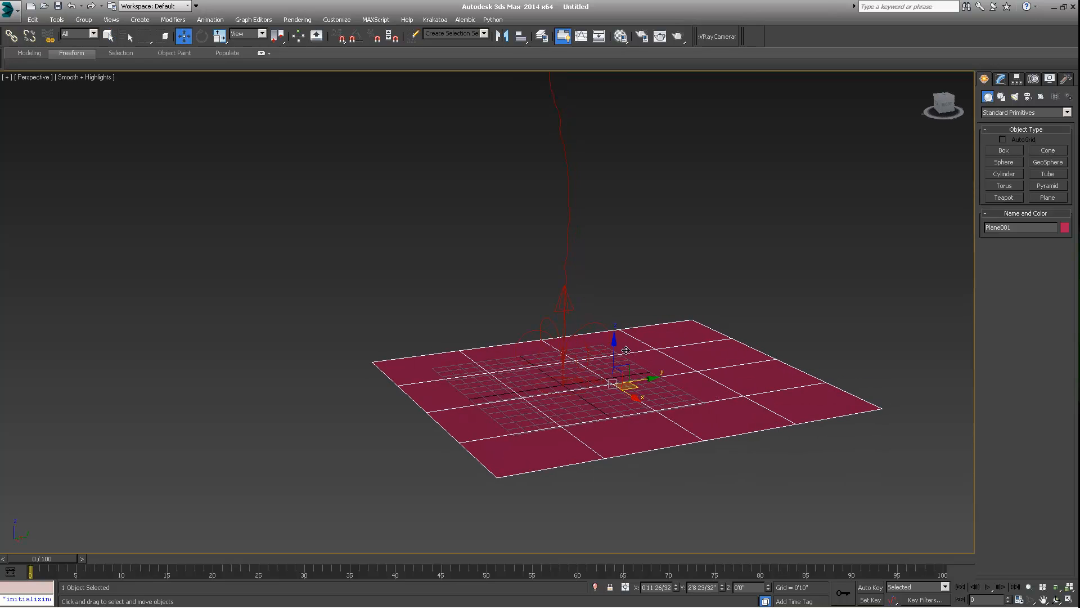
{"action": "middle_click_drag", "start_coordinate": [737, 359], "coordinate": [719, 375]}
{"action": "key", "text": "Delete"}
- Create a box primitive and move it up above the tree's trunk
{"action": "left_click", "coordinate": [995, 152]}
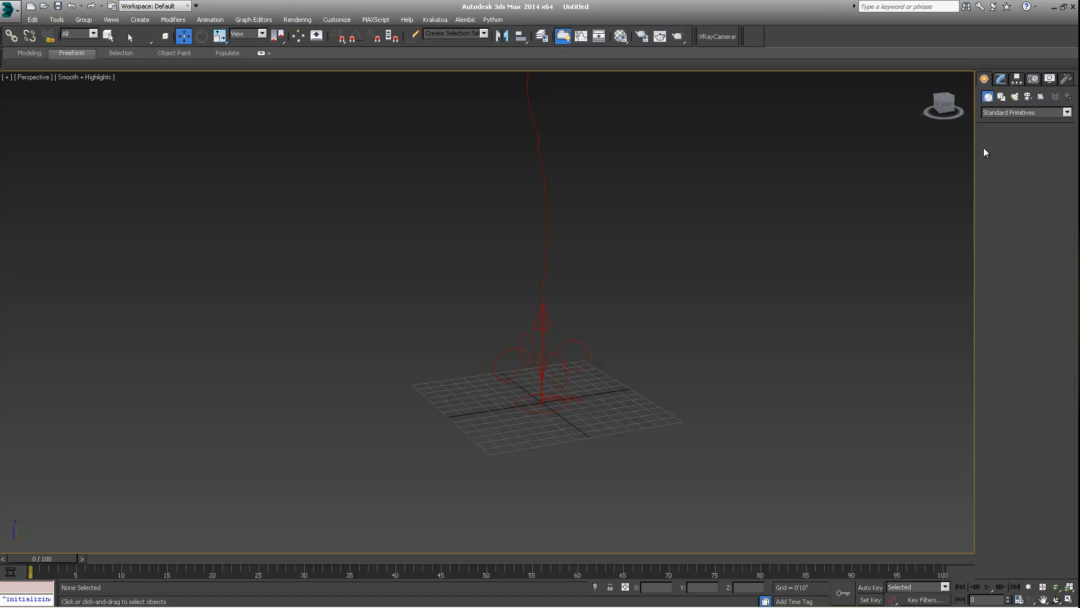
{"action": "middle_click_drag", "start_coordinate": [624, 281], "coordinate": [574, 333], "text": "alt"}
{"action": "mouse_move", "coordinate": [422, 463]}
{"action": "left_mouse_down"}
{"action": "mouse_move", "coordinate": [429, 445]}
{"action": "mouse_move", "coordinate": [593, 324]}
{"action": "left_mouse_up"}
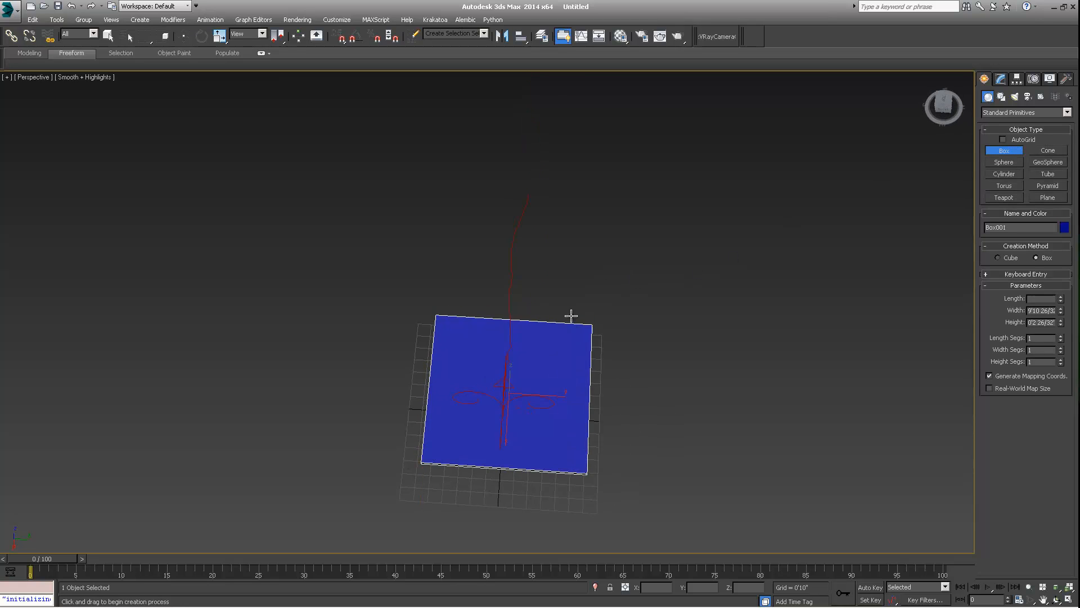
{"action": "left_click", "coordinate": [562, 220]}
{"action": "key", "text": "w"}
{"action": "middle_click_drag", "start_coordinate": [554, 396], "coordinate": [523, 389], "text": "alt"}
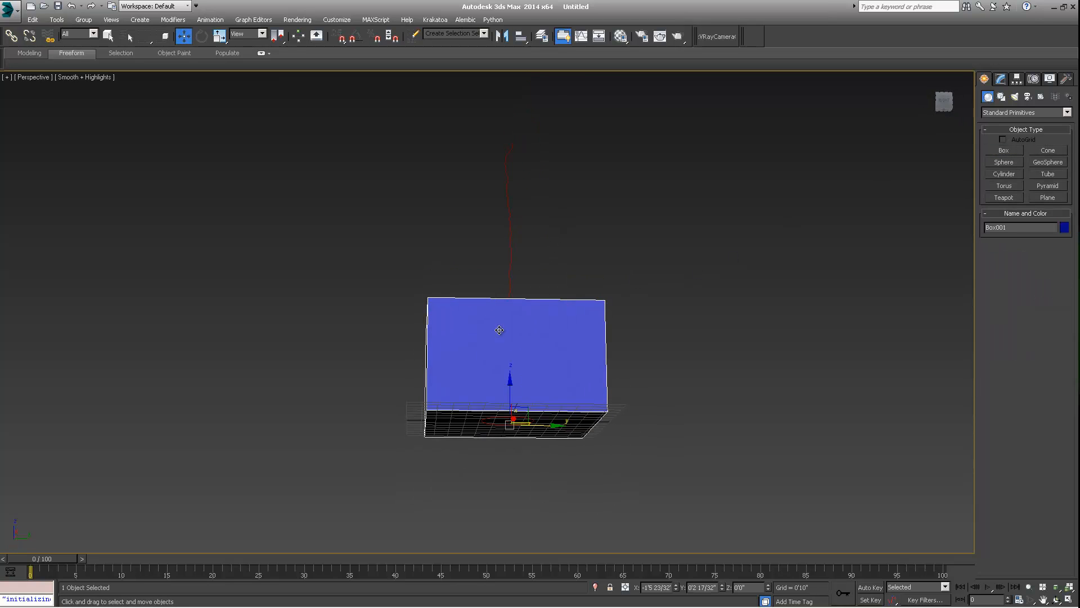
{"action": "left_click_drag", "start_coordinate": [514, 389], "coordinate": [514, 190]}
{"action": "middle_click_drag", "start_coordinate": [536, 205], "coordinate": [507, 366]}
{"action": "left_click", "coordinate": [530, 385]}
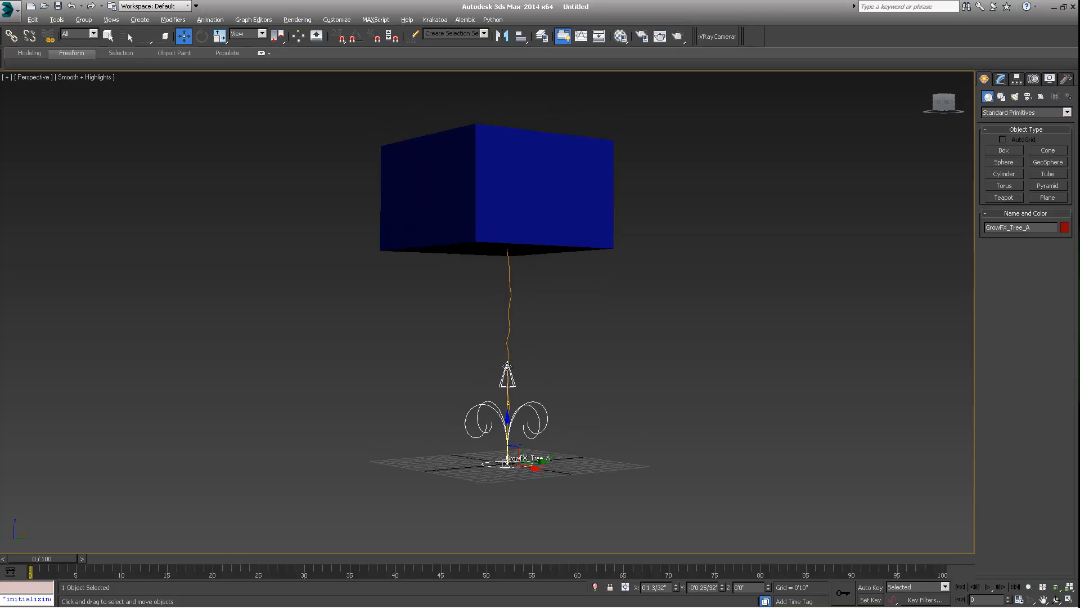
- Pick the box as the target object of the Object Reaction modifier
{"action": "left_click", "coordinate": [1001, 79]}
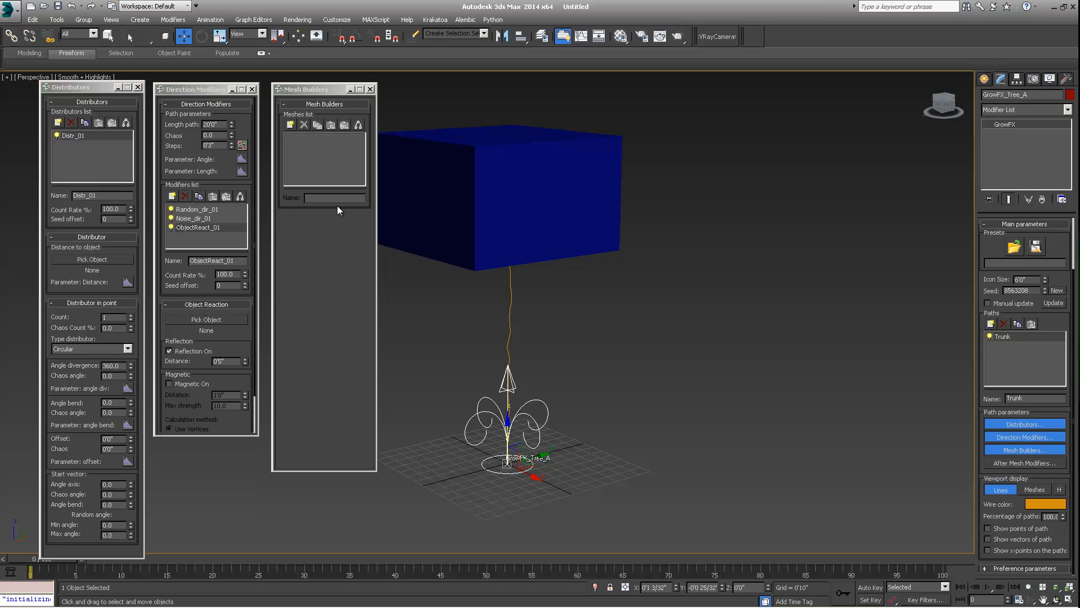
{"action": "left_click", "coordinate": [211, 319]}
{"action": "left_click", "coordinate": [535, 186]}
{"action": "middle_click_drag", "start_coordinate": [523, 196], "coordinate": [454, 278], "text": "alt"}
- Orbit around the box to examine how the trunk path reacts to it
{"action": "left_click_drag", "start_coordinate": [196, 344], "coordinate": [195, 303]}
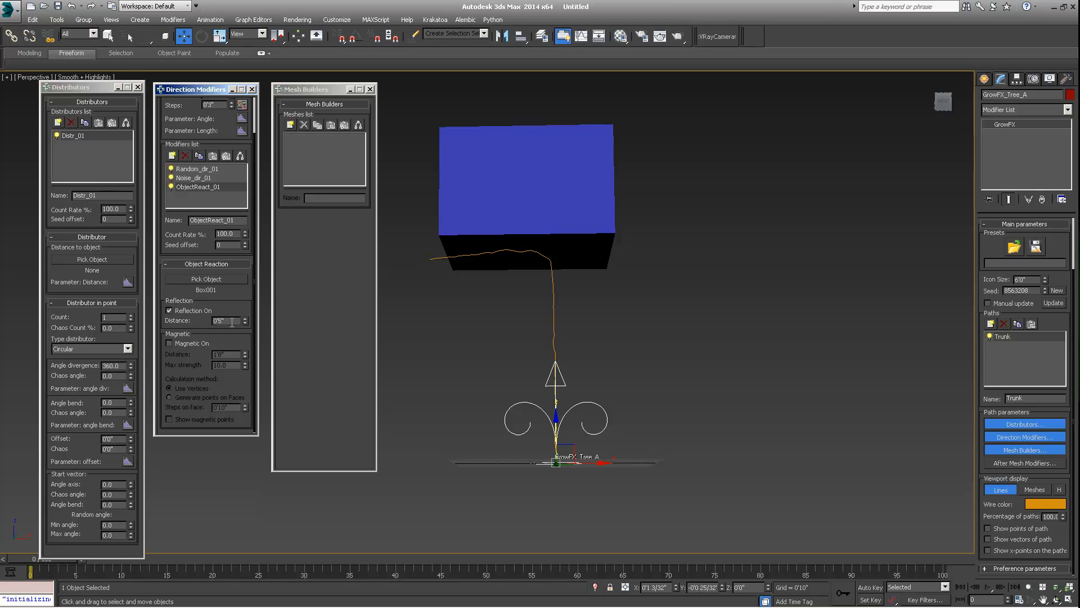
{"action": "middle_click_drag", "start_coordinate": [526, 258], "coordinate": [648, 273], "text": "alt"}
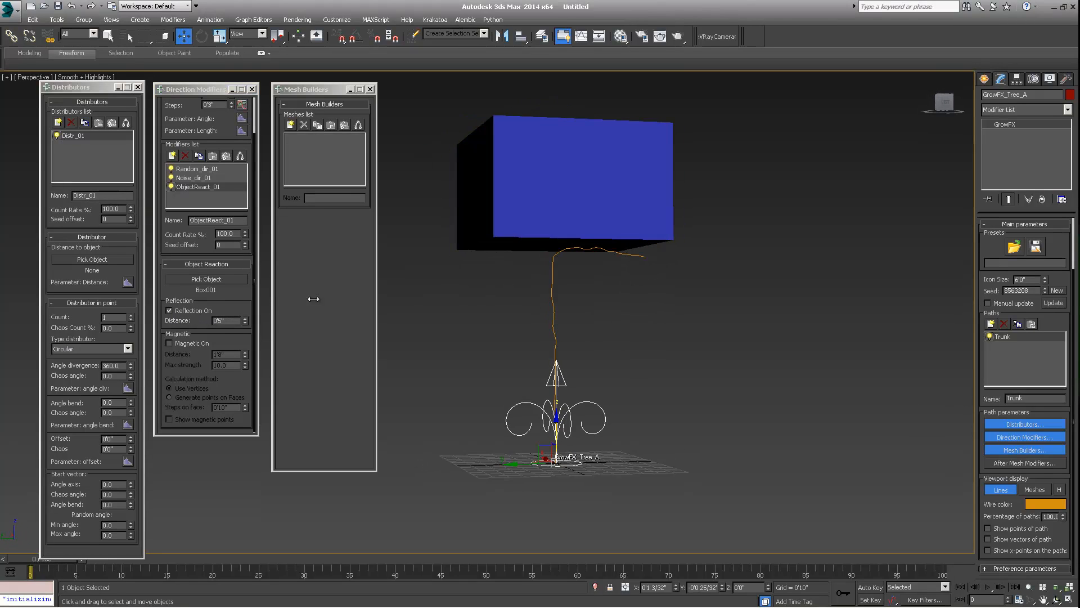
{"action": "left_click", "coordinate": [233, 301]}
{"action": "scroll", "coordinate": [233, 240], "scroll_direction": "up", "scroll_amount": 1}
{"action": "scroll", "coordinate": [233, 240], "scroll_direction": "down", "scroll_amount": 1}
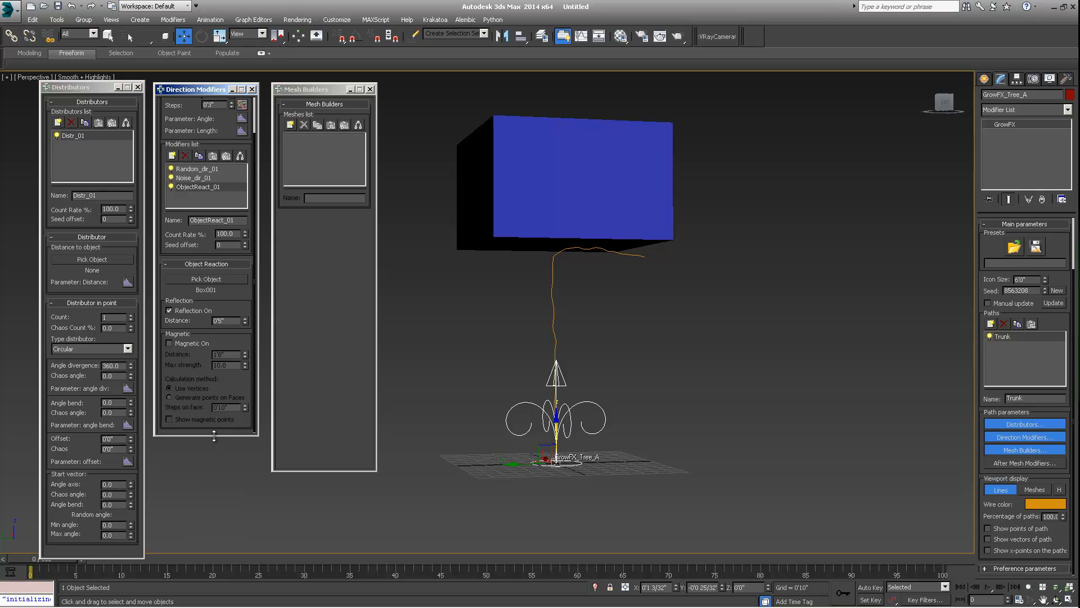
{"action": "left_click_drag", "start_coordinate": [214, 436], "coordinate": [214, 522]}
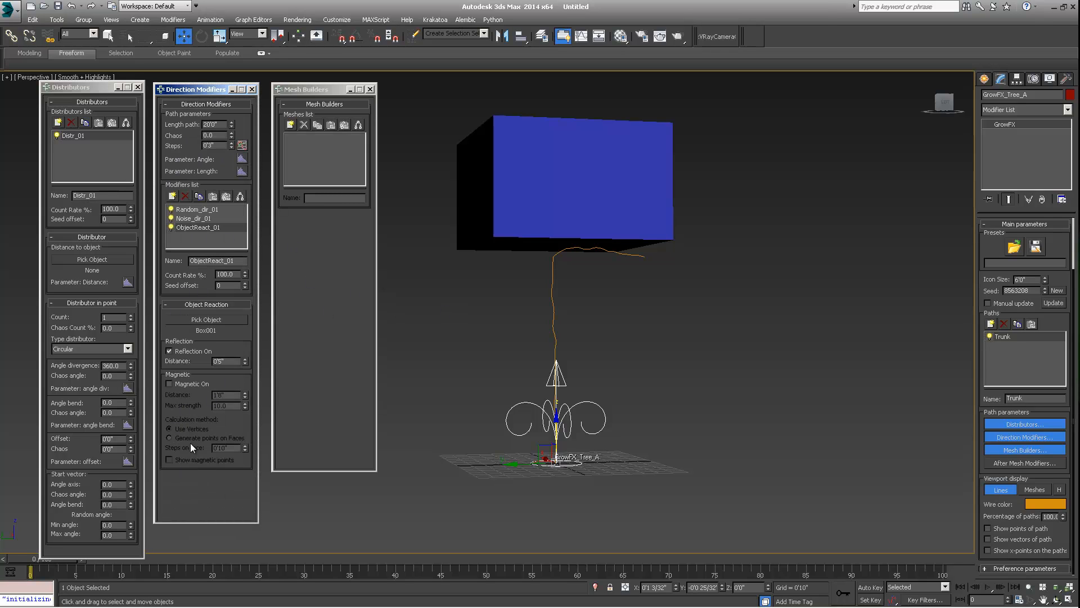
{"action": "middle_click_drag", "start_coordinate": [549, 288], "coordinate": [658, 302], "text": "alt"}
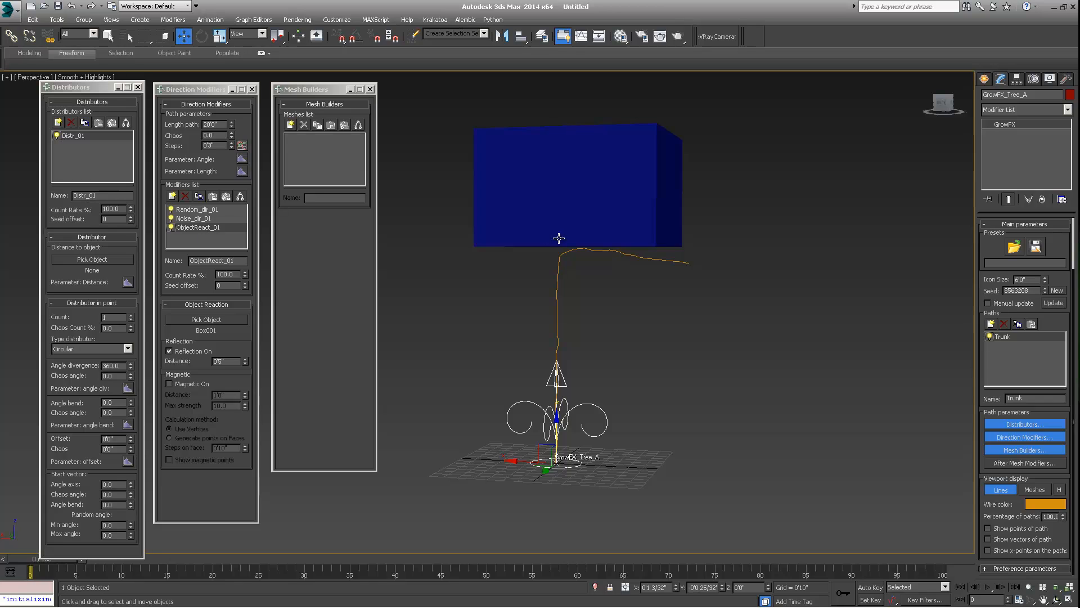
{"action": "middle_click_drag", "start_coordinate": [559, 236], "coordinate": [509, 256], "text": "alt"}
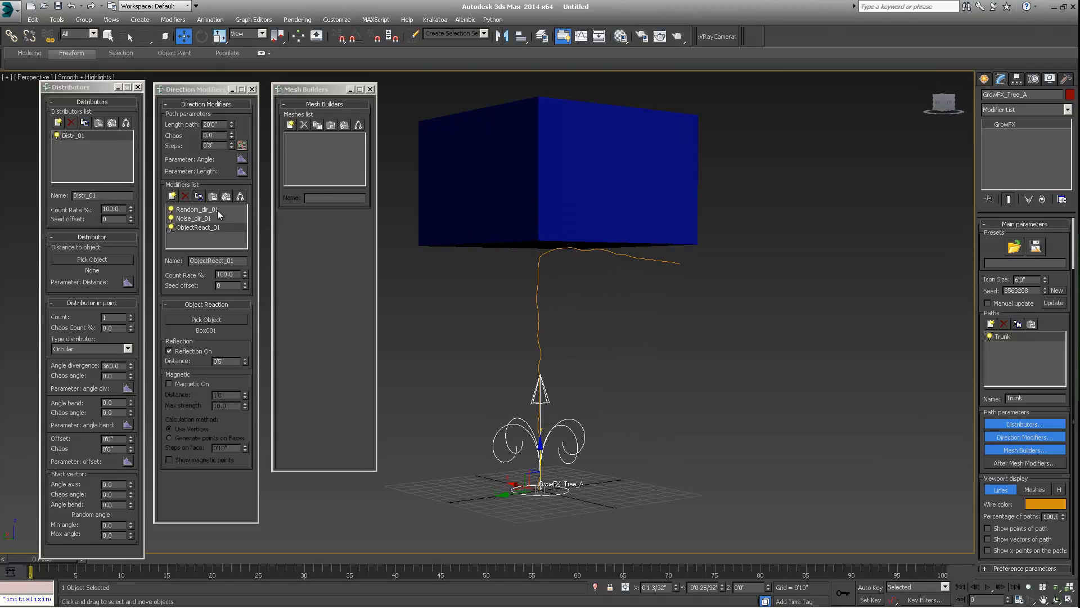
- Move the Object Reaction modifier to the top of the modifiers list
{"action": "left_click_drag", "start_coordinate": [181, 227], "coordinate": [190, 210]}
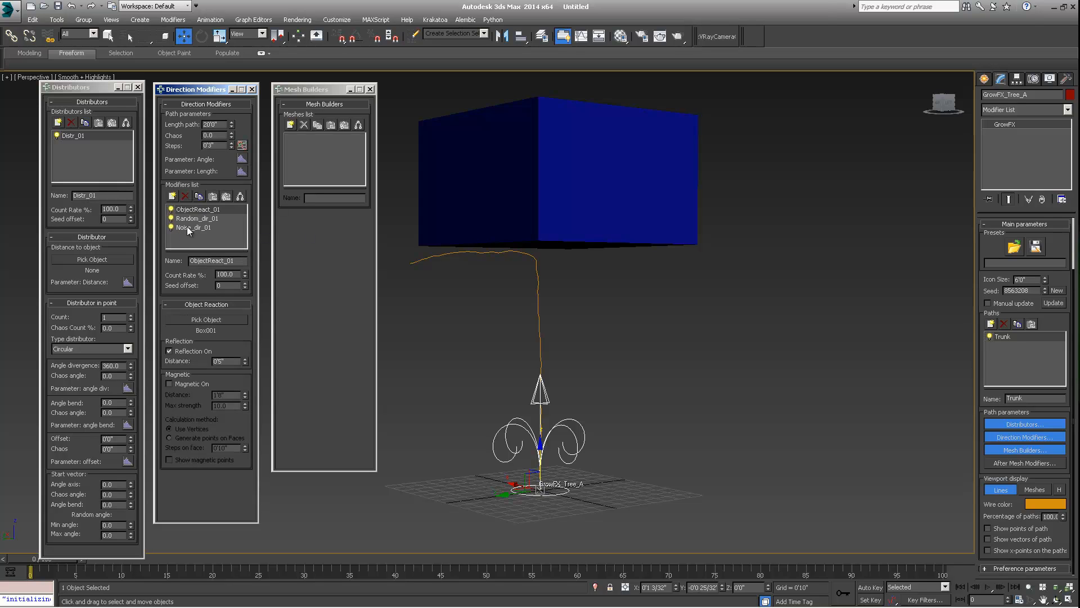
{"action": "left_click", "coordinate": [194, 219]}
{"action": "middle_click_drag", "start_coordinate": [525, 332], "coordinate": [493, 319], "text": "alt"}
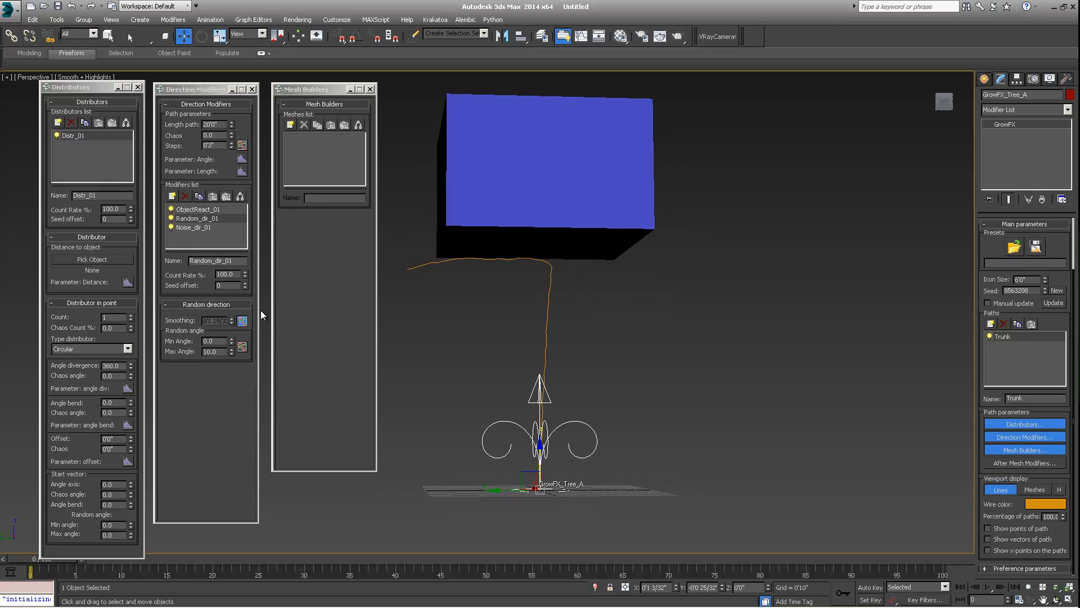
- Enable smoothing on the Random direction modifier
{"action": "left_click", "coordinate": [242, 321]}
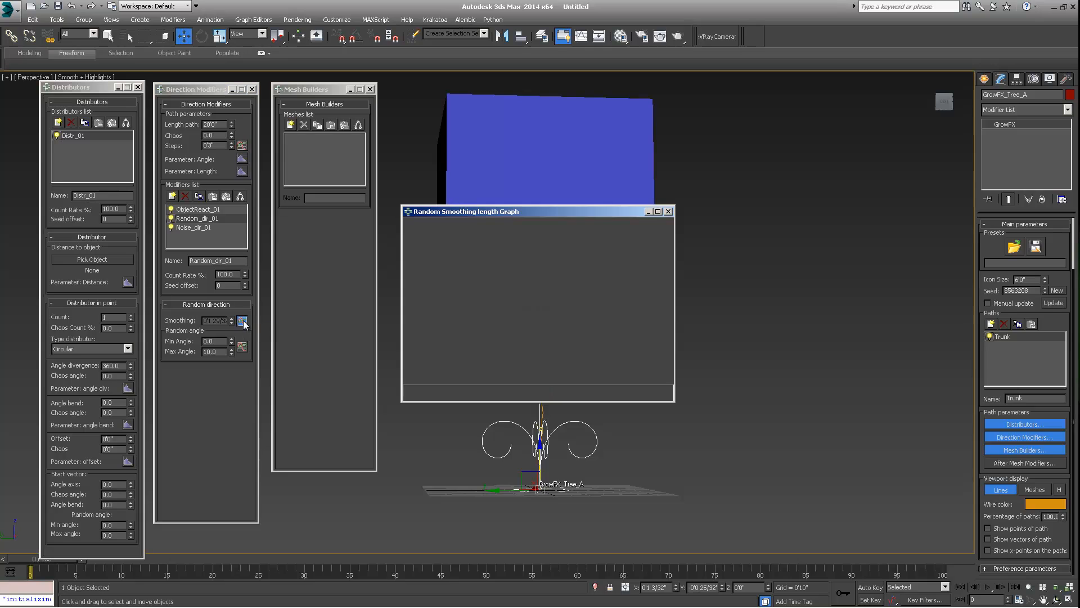
{"action": "left_click", "coordinate": [668, 211]}
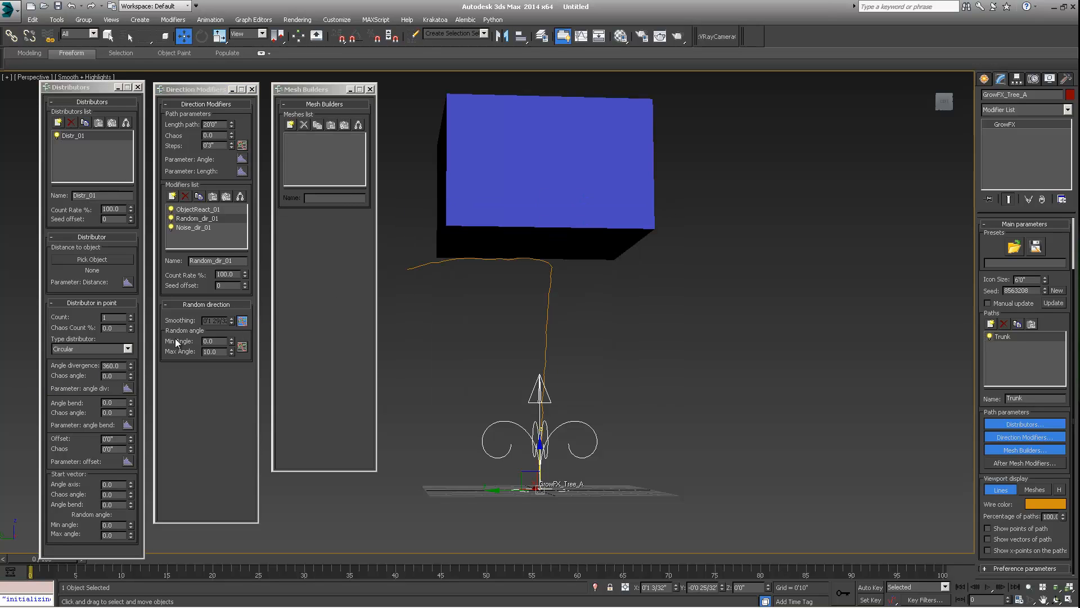
{"action": "left_click", "coordinate": [242, 320]}
{"action": "left_click", "coordinate": [255, 330]}
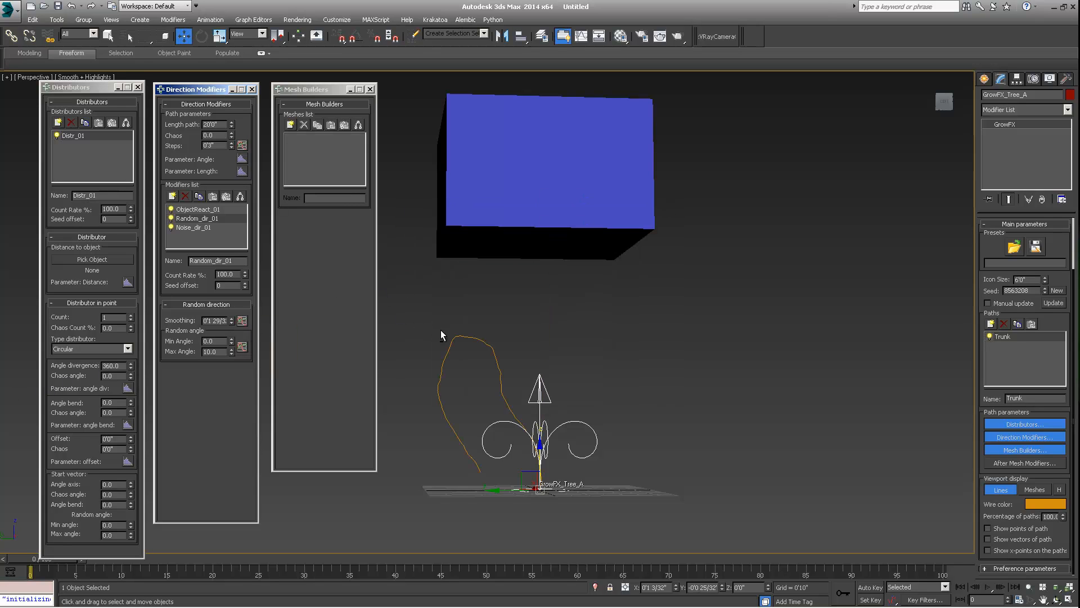
{"action": "middle_click_drag", "start_coordinate": [441, 330], "coordinate": [433, 336], "text": "alt"}
- Move the box lower, closer to the tree, and reselect the tree
{"action": "left_click", "coordinate": [205, 210]}
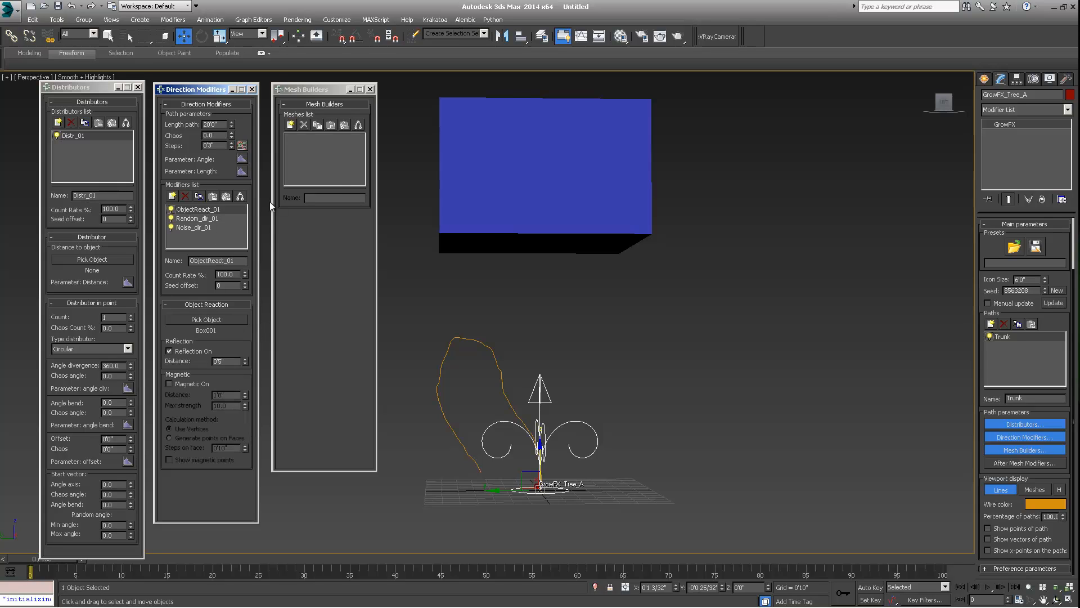
{"action": "left_click", "coordinate": [480, 186]}
{"action": "left_click_drag", "start_coordinate": [536, 207], "coordinate": [533, 436]}
{"action": "middle_click_drag", "start_coordinate": [533, 436], "coordinate": [543, 341]}
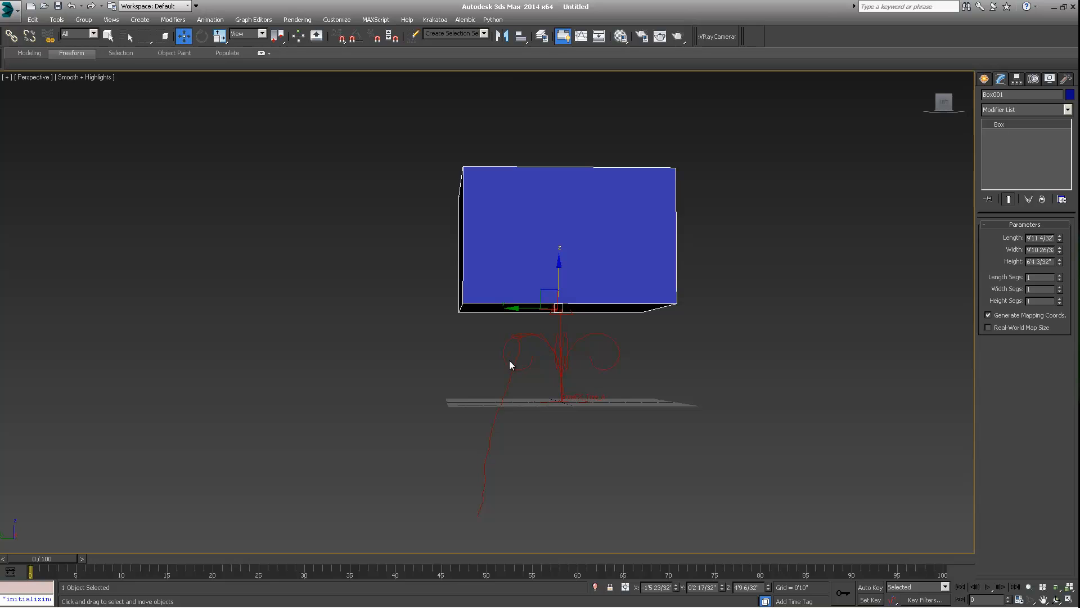
{"action": "left_click", "coordinate": [525, 365]}
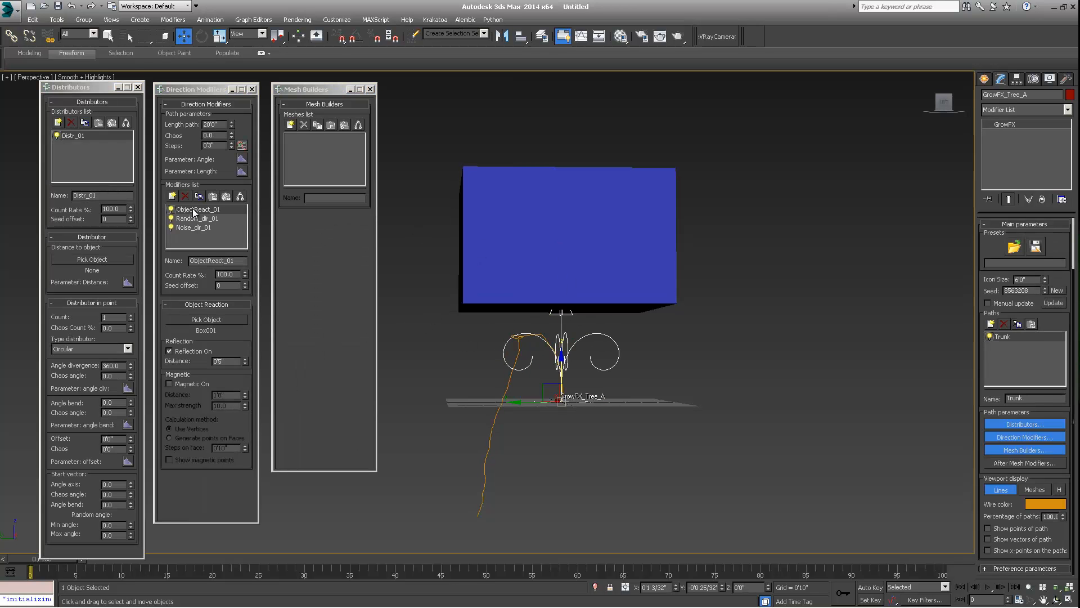
- Turn on Magnetic for the Object Reaction and raise its distance and max strength to 22.0
{"action": "middle_click_drag", "start_coordinate": [502, 329], "coordinate": [664, 339], "text": "alt"}
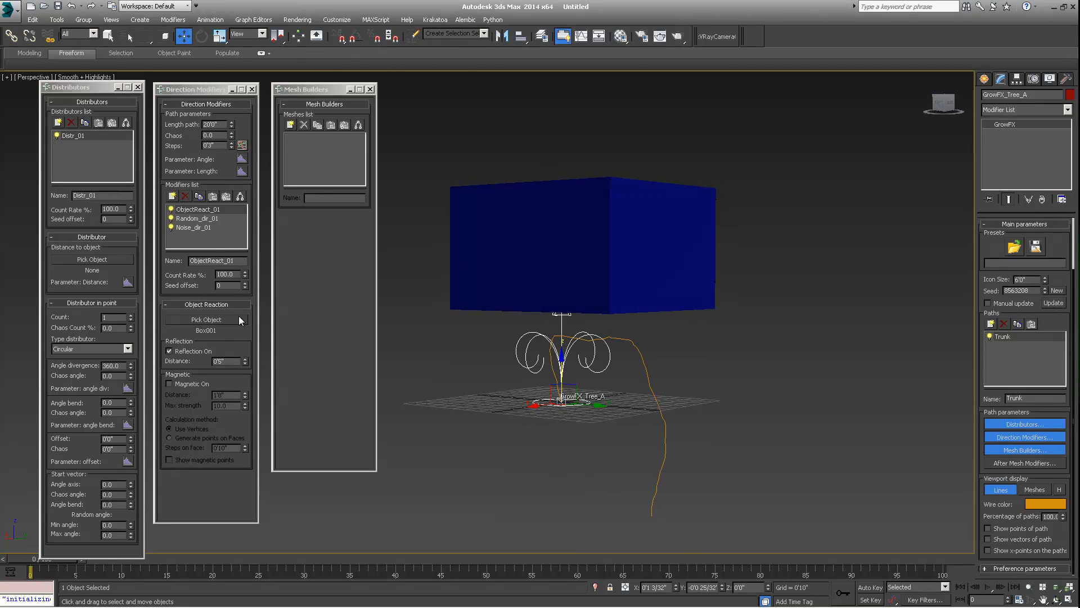
{"action": "mouse_move", "coordinate": [245, 361]}
{"action": "left_mouse_down"}
{"action": "mouse_move", "coordinate": [245, 347]}
{"action": "mouse_move", "coordinate": [245, 360]}
{"action": "left_mouse_up"}
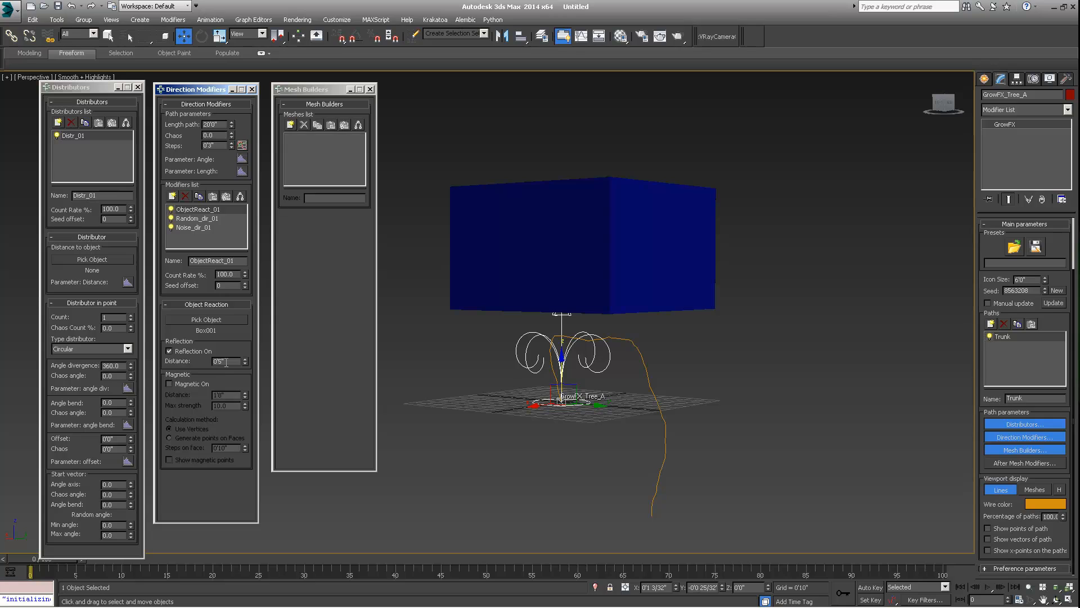
{"action": "left_click", "coordinate": [171, 384]}
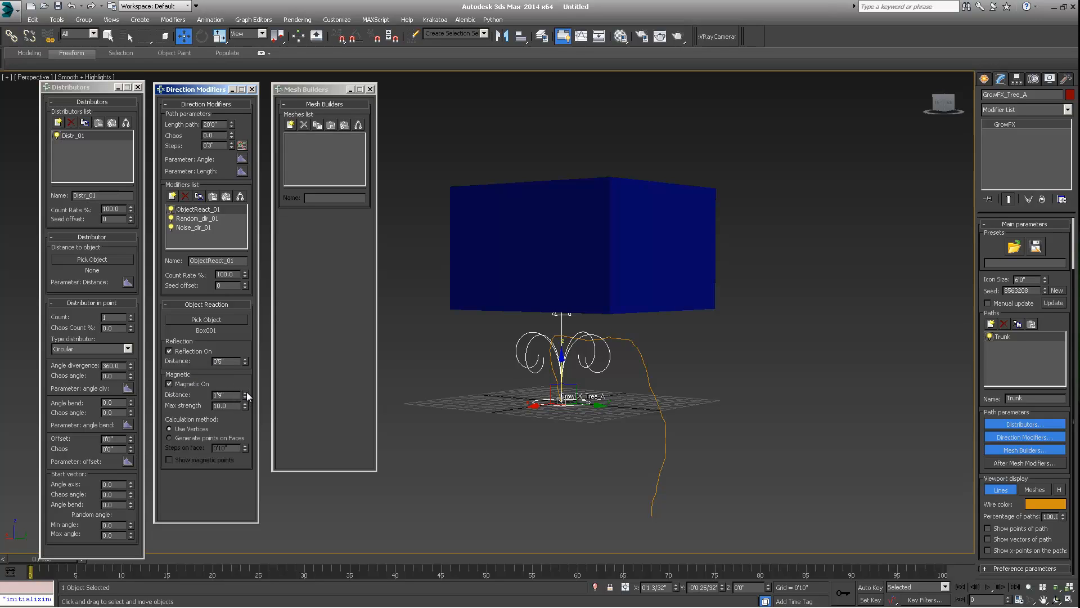
{"action": "left_click_drag", "start_coordinate": [245, 395], "coordinate": [234, 384]}
{"action": "right_click", "coordinate": [245, 405]}
{"action": "mouse_move", "coordinate": [246, 393]}
{"action": "left_mouse_down"}
{"action": "mouse_move", "coordinate": [248, 375]}
{"action": "mouse_move", "coordinate": [252, 408]}
{"action": "mouse_move", "coordinate": [253, 396]}
{"action": "left_mouse_up"}
{"action": "middle_click_drag", "start_coordinate": [508, 352], "coordinate": [684, 332], "text": "alt"}
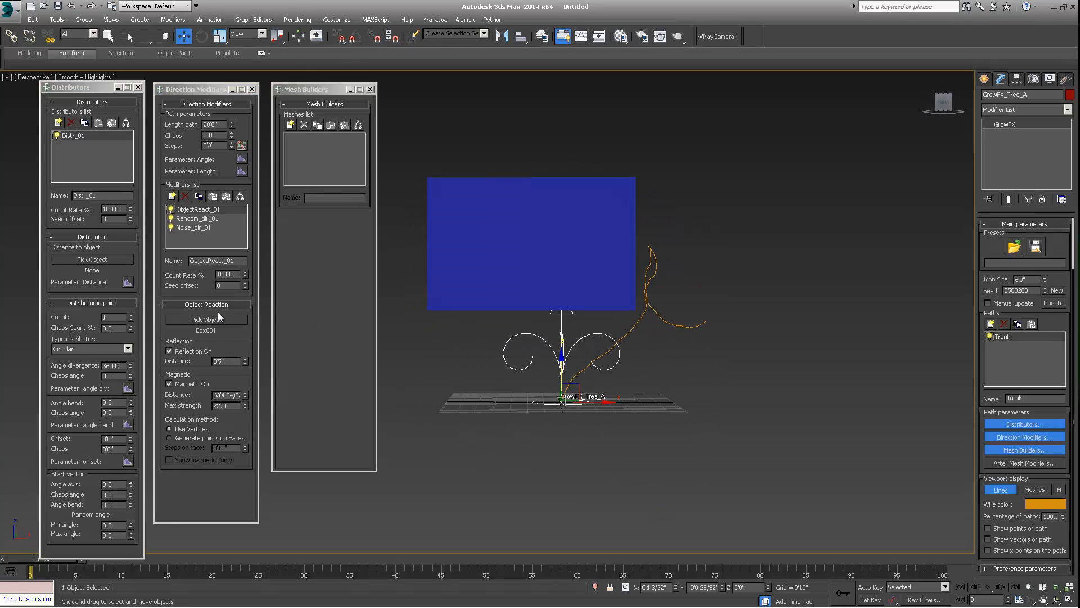
- Set the Object Reaction's reflection distance to 0'1"
{"action": "left_click", "coordinate": [222, 360]}
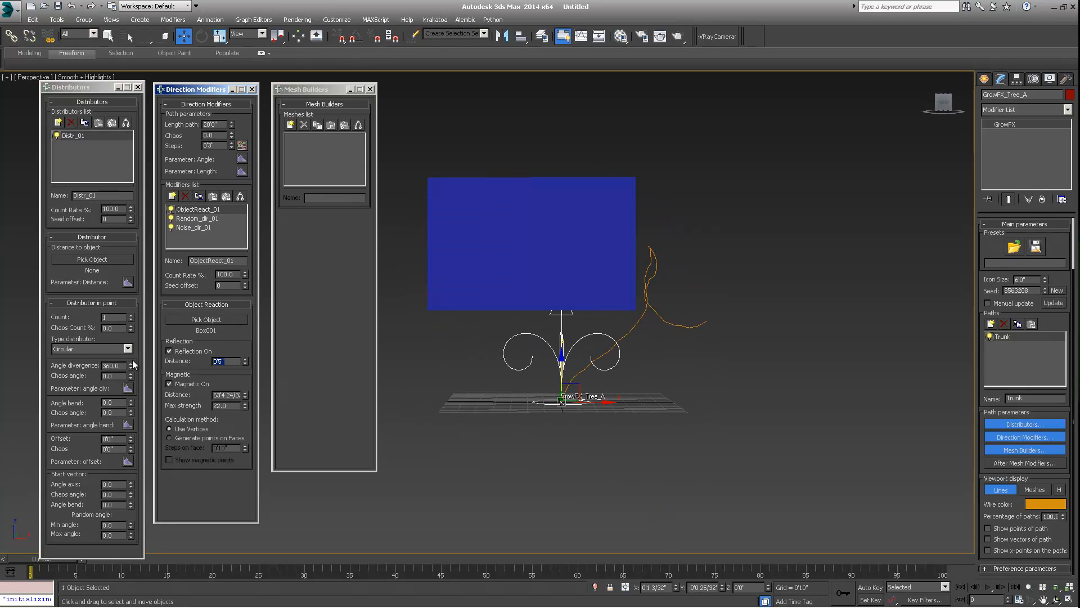
{"action": "type", "text": "6"}
{"action": "key", "text": "Return"}
{"action": "middle_click_drag", "start_coordinate": [552, 351], "coordinate": [506, 356], "text": "alt"}
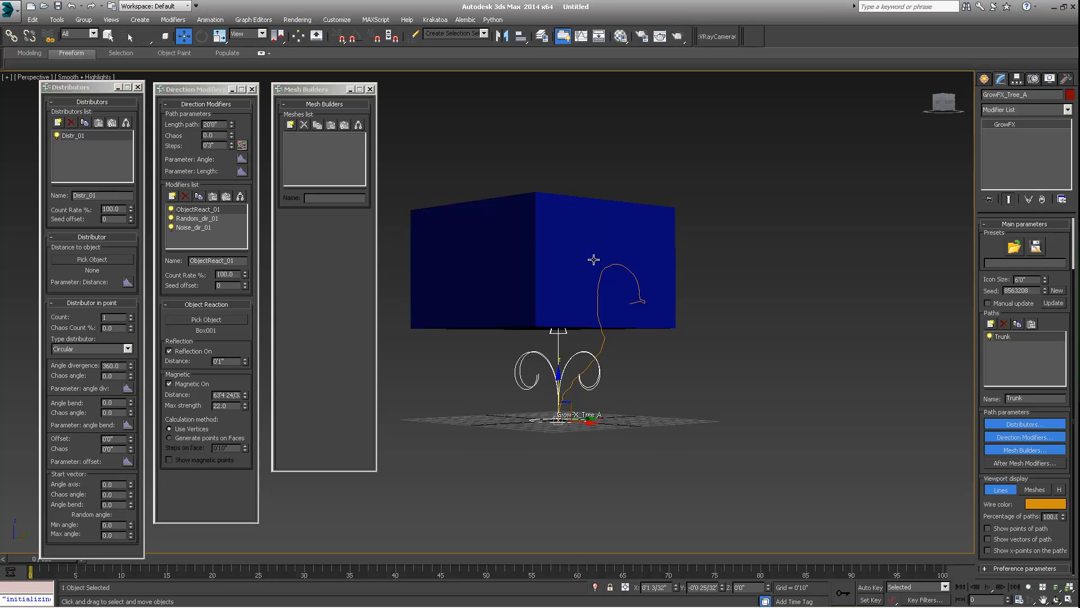
- Hide the box in the viewport
{"action": "middle_click_drag", "start_coordinate": [543, 233], "coordinate": [562, 249]}
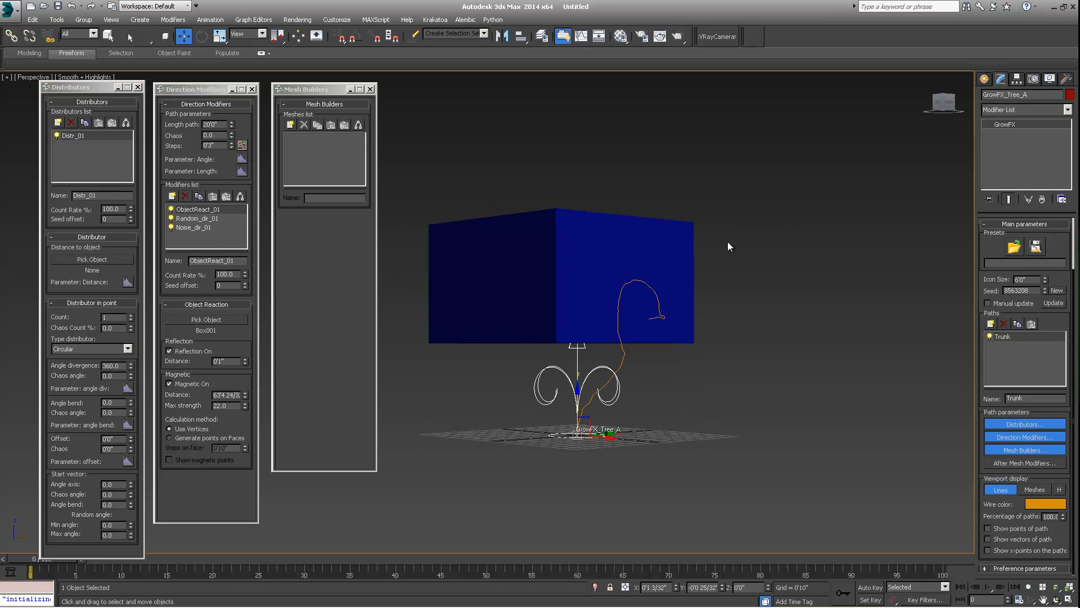
{"action": "middle_click_drag", "start_coordinate": [727, 246], "coordinate": [601, 316], "text": "alt"}
{"action": "scroll", "coordinate": [588, 292], "scroll_direction": "up", "scroll_amount": 6}
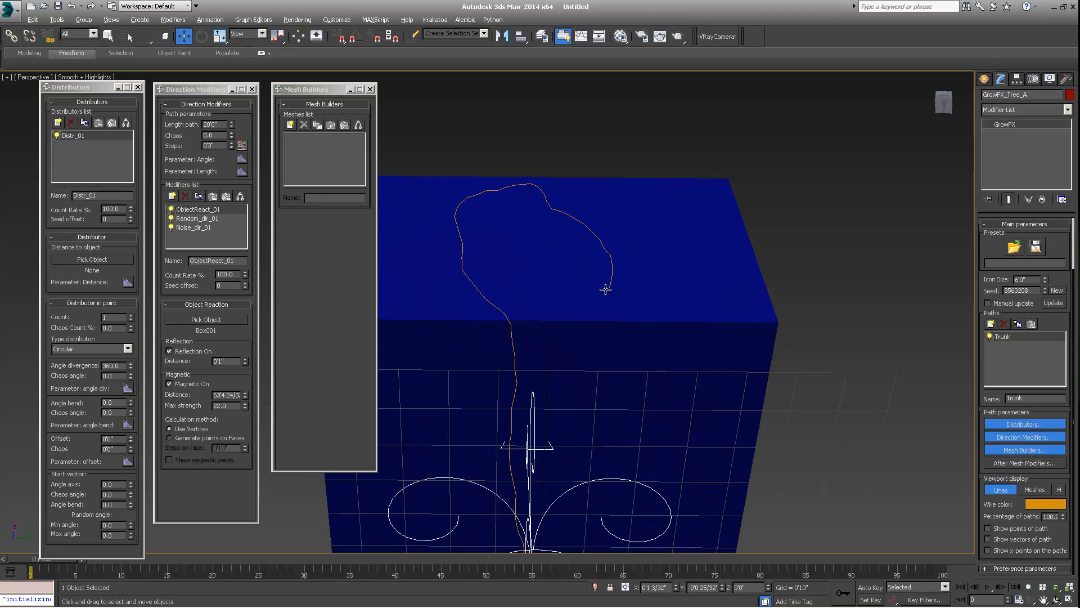
{"action": "left_click", "coordinate": [602, 286]}
{"action": "right_click", "coordinate": [616, 257]}
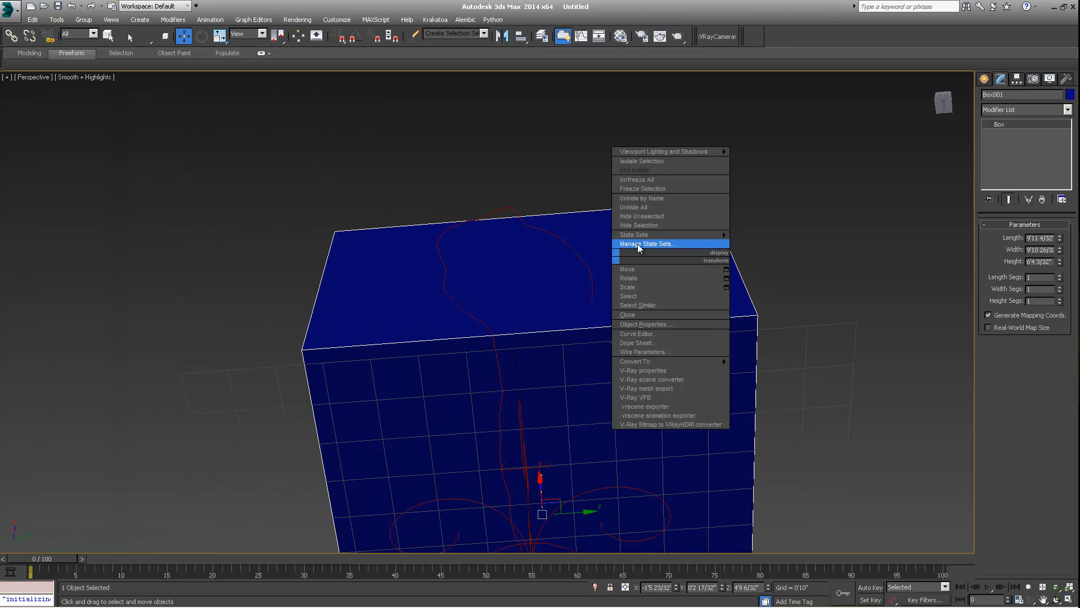
{"action": "left_click", "coordinate": [640, 225]}
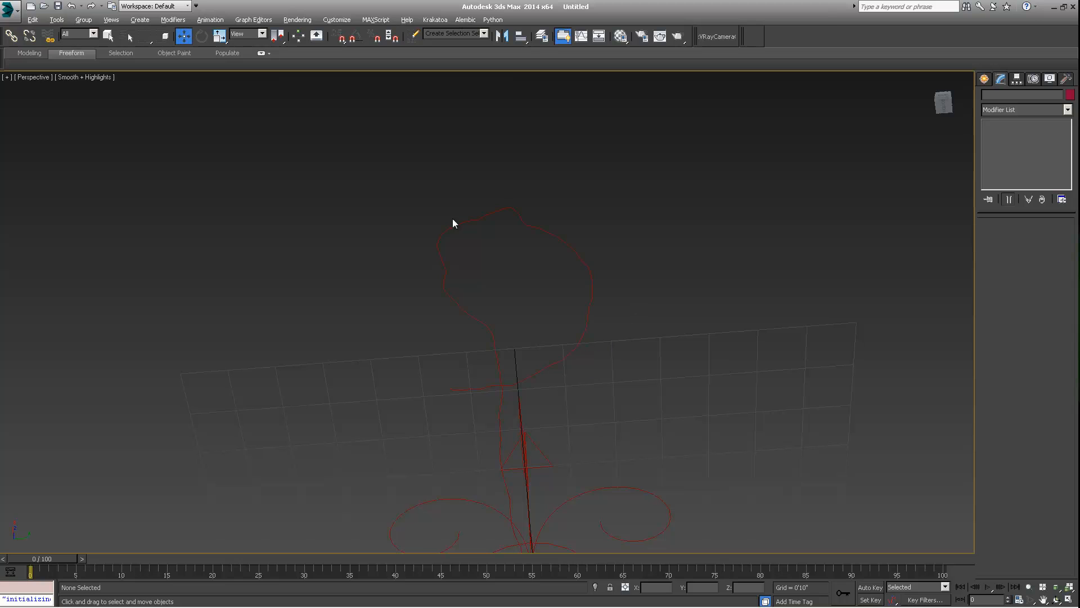
- Select the tree and move the Object Reaction modifier to the bottom of the direction modifiers list
{"action": "middle_click_drag", "start_coordinate": [533, 254], "coordinate": [489, 358], "text": "alt"}
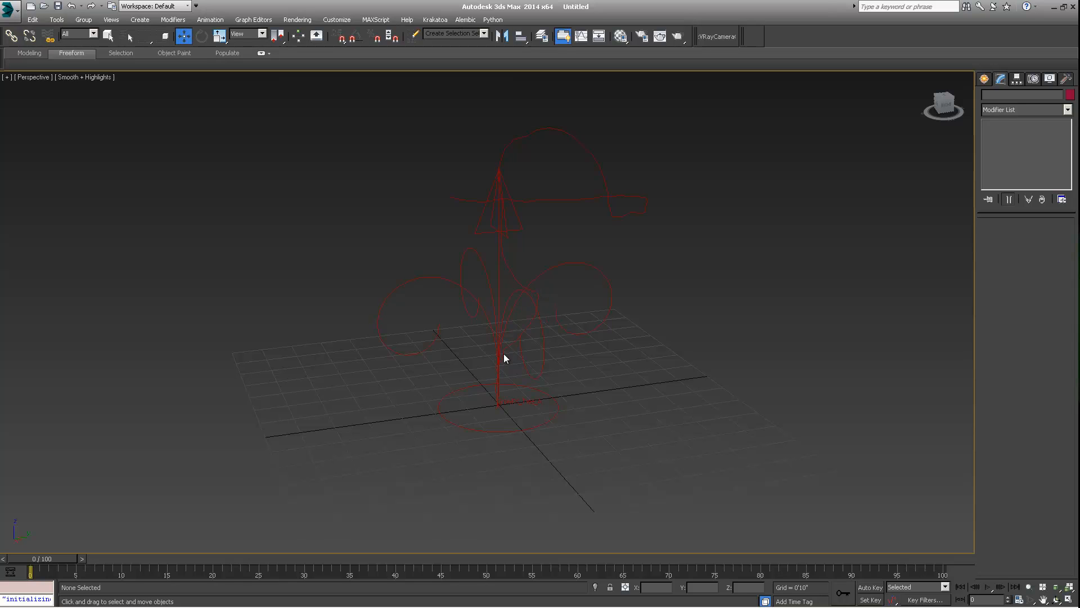
{"action": "left_click", "coordinate": [500, 356]}
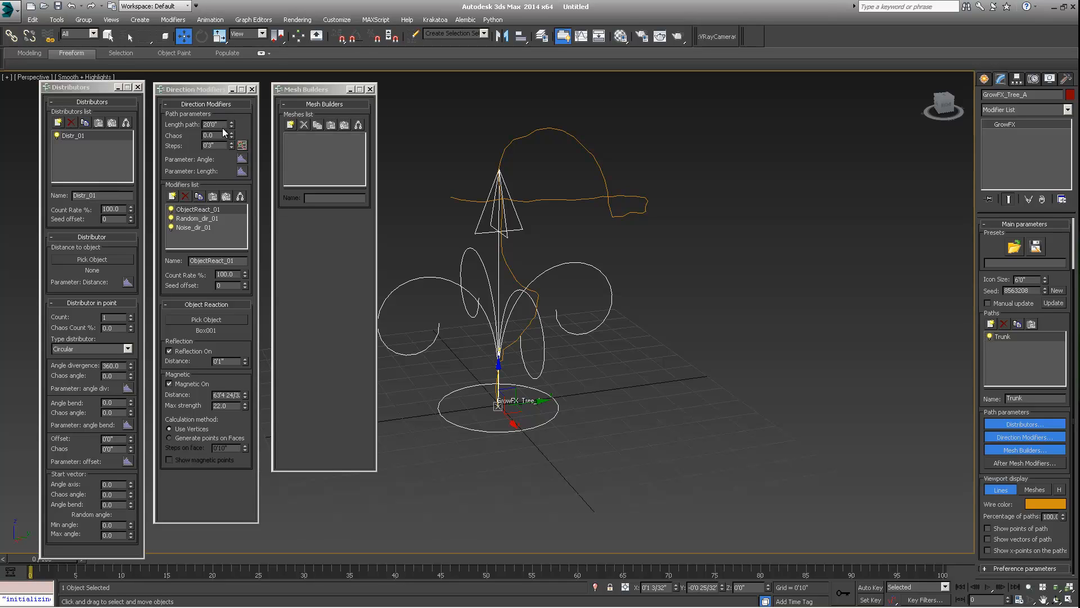
{"action": "left_click", "coordinate": [192, 89]}
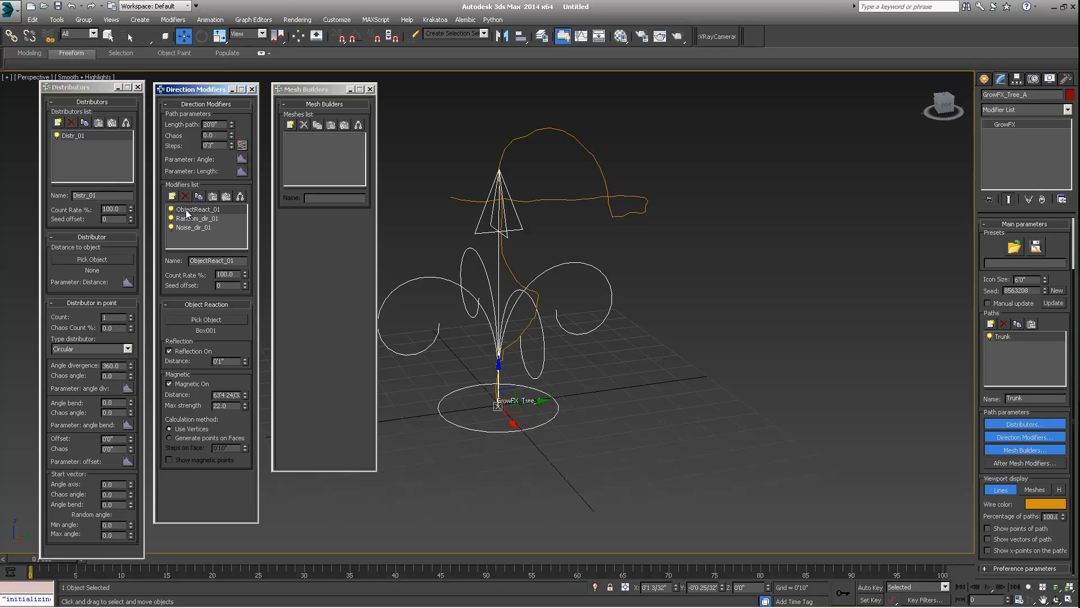
{"action": "left_click_drag", "start_coordinate": [187, 213], "coordinate": [181, 228]}
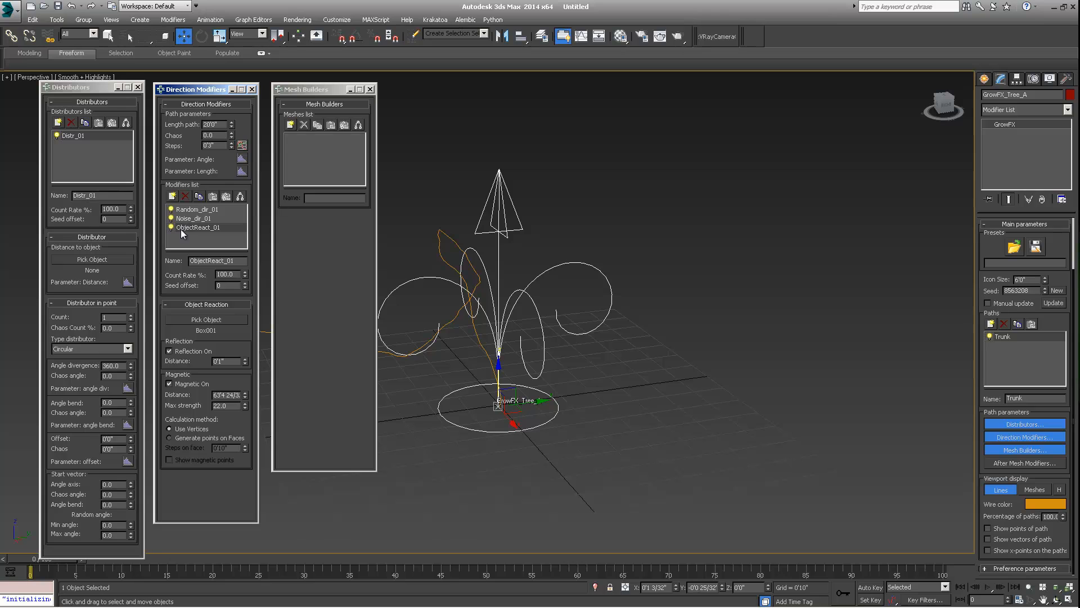
- Delete the Object Reaction direction modifier from the trunk
{"action": "middle_click_drag", "start_coordinate": [551, 298], "coordinate": [606, 275], "text": "alt"}
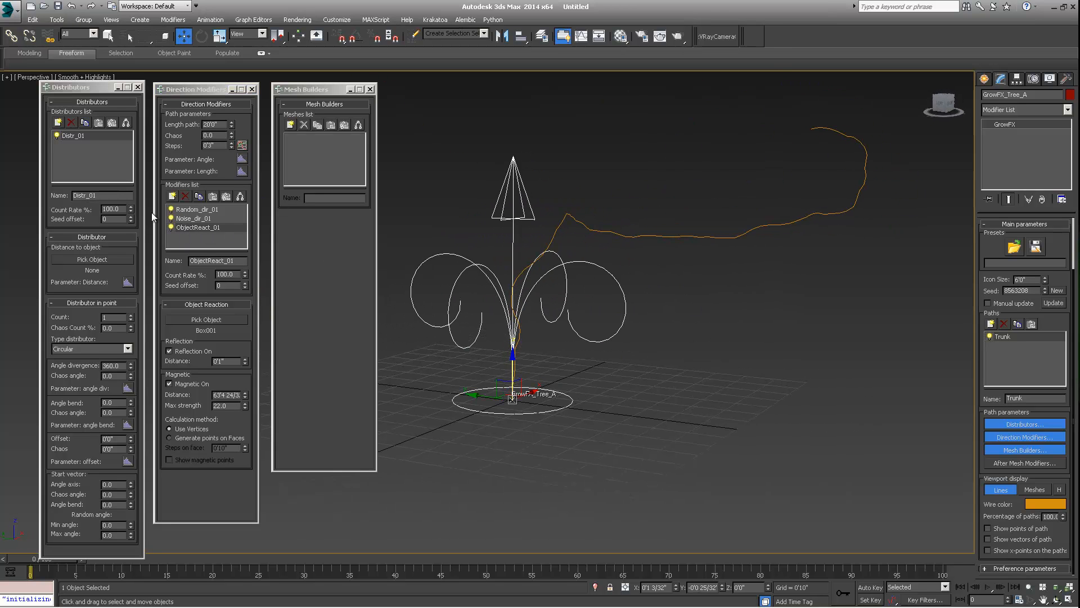
{"action": "left_click", "coordinate": [186, 209]}
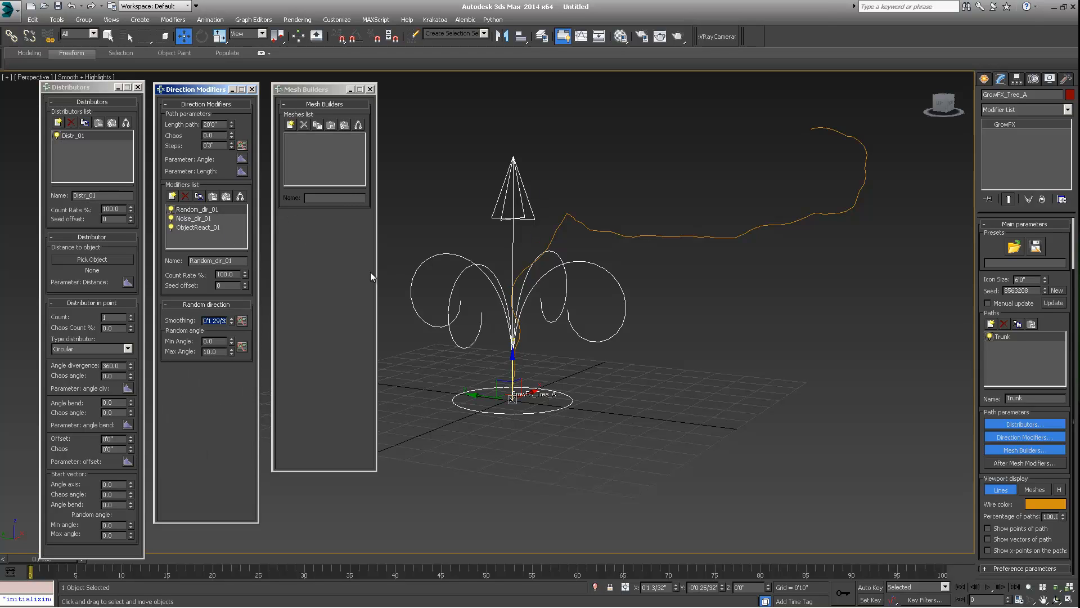
{"action": "left_click", "coordinate": [191, 228]}
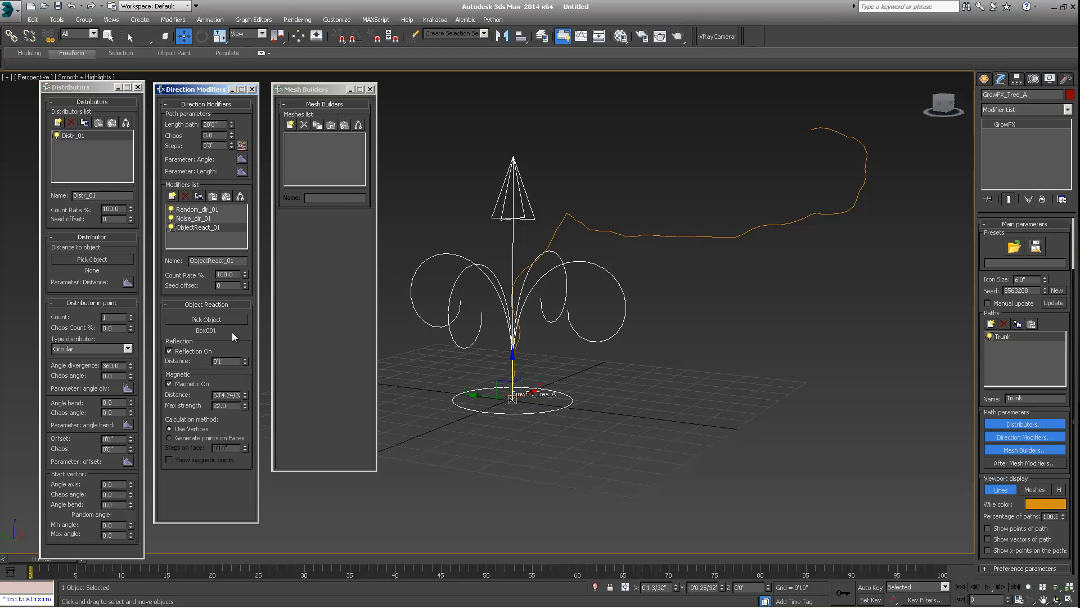
{"action": "middle_click_drag", "start_coordinate": [529, 284], "coordinate": [610, 286], "text": "alt"}
{"action": "middle_click_drag", "start_coordinate": [513, 204], "coordinate": [596, 301], "text": "alt"}
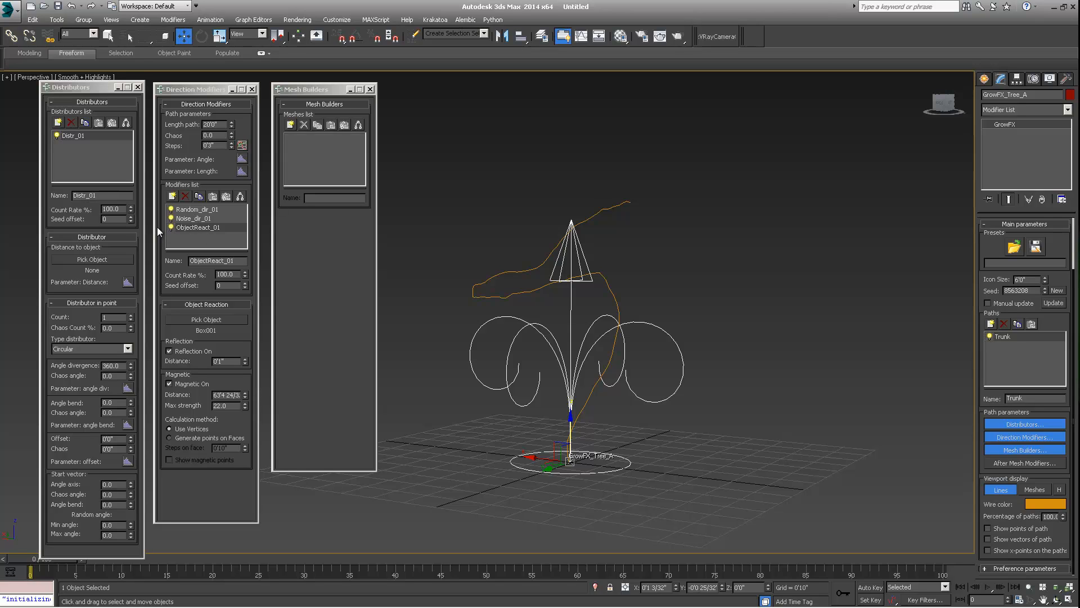
{"action": "middle_click_drag", "start_coordinate": [550, 334], "coordinate": [588, 329], "text": "alt"}
{"action": "middle_click_drag", "start_coordinate": [493, 333], "coordinate": [506, 354]}
{"action": "left_click", "coordinate": [184, 196]}
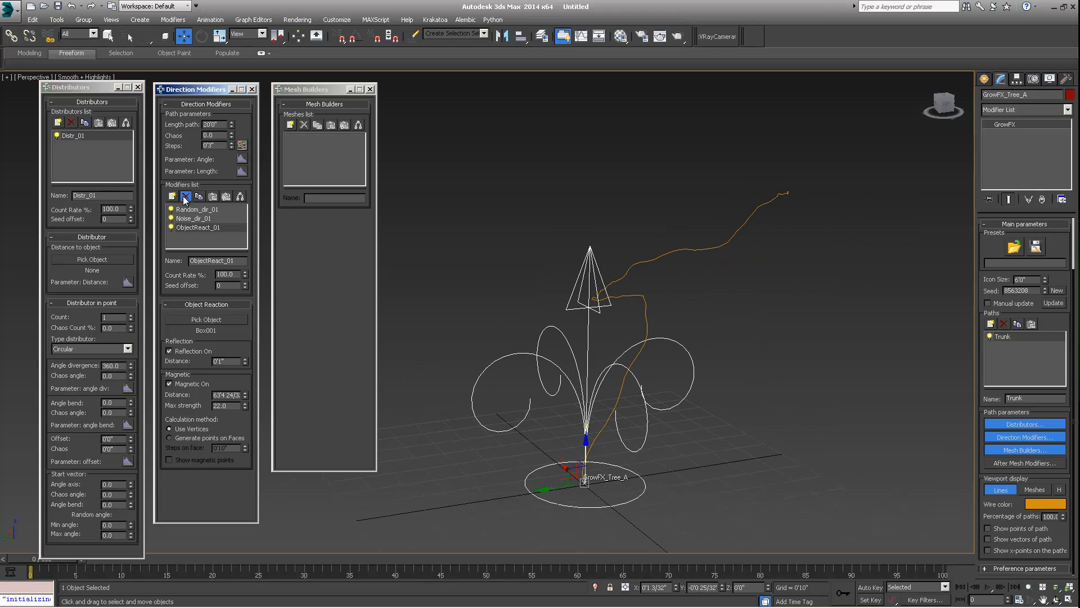
{"action": "left_click", "coordinate": [546, 343]}
{"action": "middle_click_drag", "start_coordinate": [635, 305], "coordinate": [565, 308], "text": "alt"}
- Open the Random direction modifier's smoothing length graph and close it again
{"action": "left_click", "coordinate": [196, 209]}
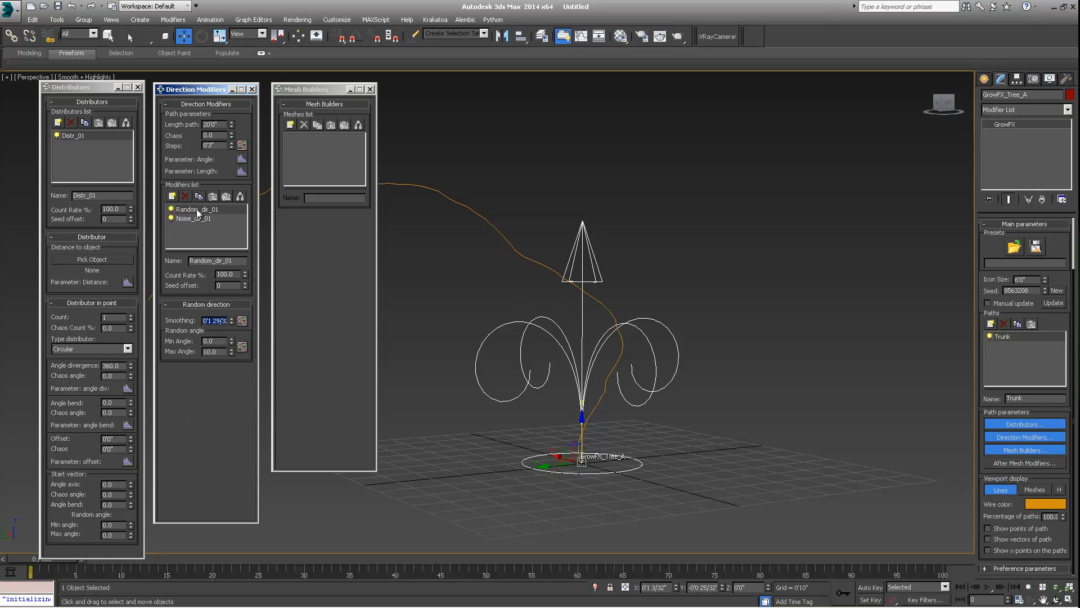
{"action": "left_click", "coordinate": [242, 320]}
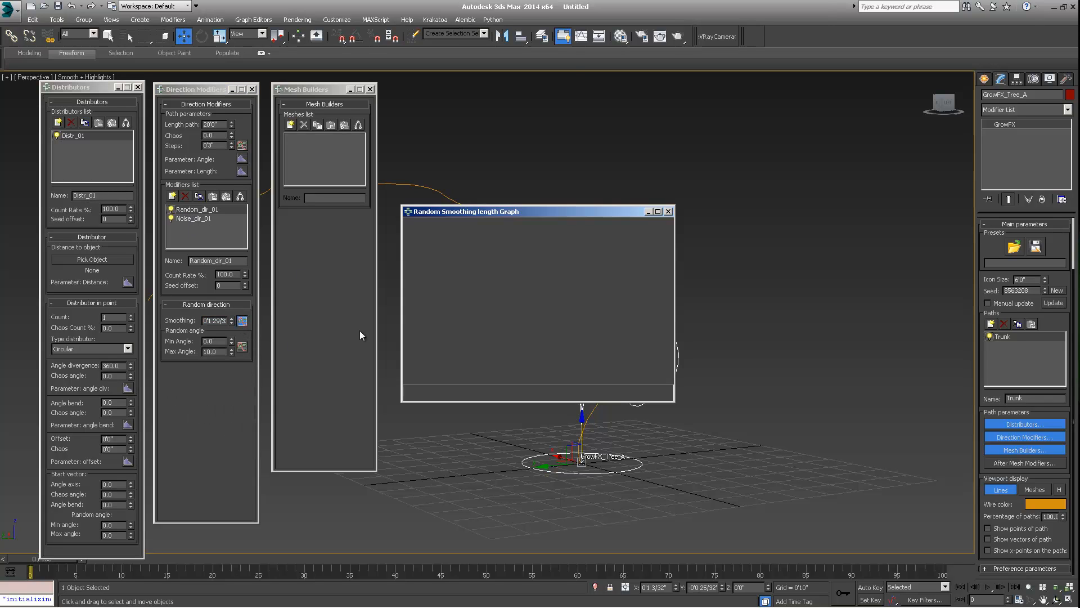
{"action": "left_click", "coordinate": [669, 212]}
- Create a new path on the tree and name it B_1
{"action": "middle_click_drag", "start_coordinate": [653, 242], "coordinate": [907, 343], "text": "alt"}
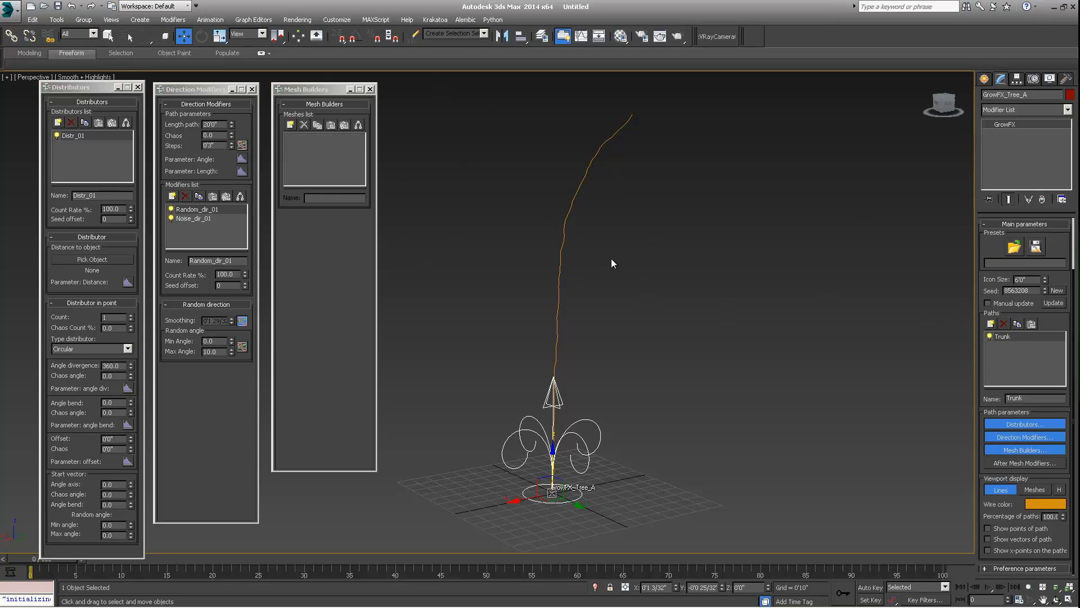
{"action": "middle_click_drag", "start_coordinate": [611, 260], "coordinate": [571, 258]}
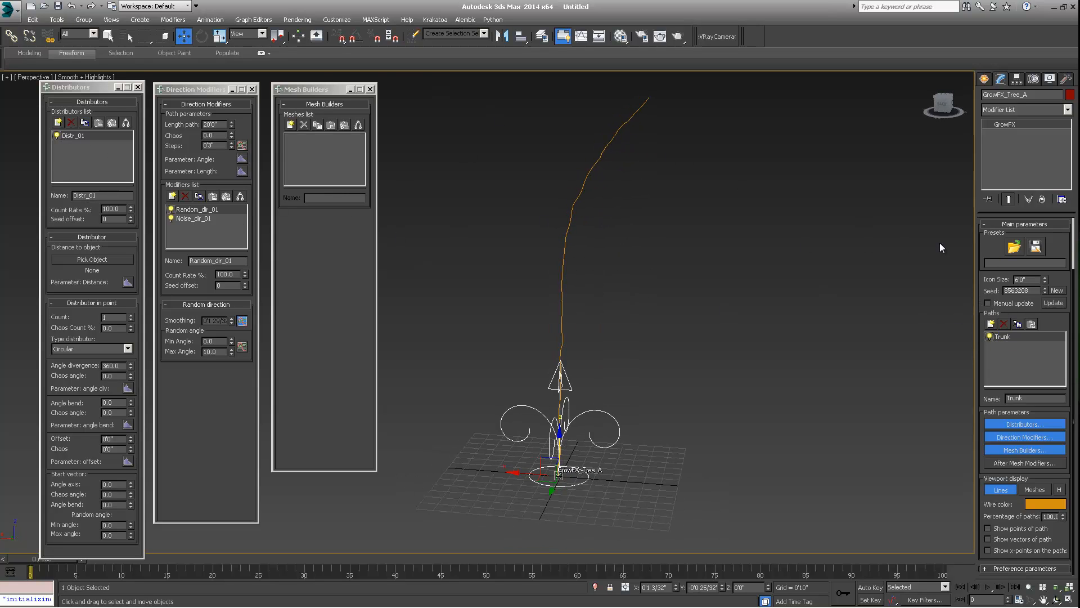
{"action": "left_click", "coordinate": [991, 325]}
{"action": "double_click", "coordinate": [1042, 399]}
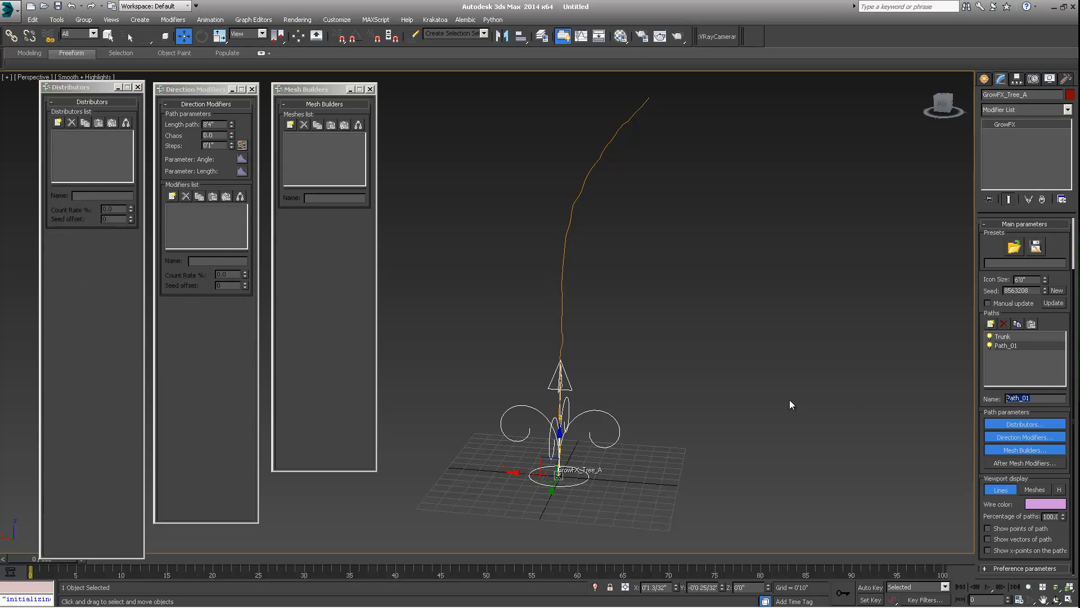
{"action": "type", "text": "B_1"}
{"action": "key", "text": "Return"}
- Add a Path distributor to the B_1 path and set Trunk as its starting path
{"action": "middle_click_drag", "start_coordinate": [580, 264], "coordinate": [597, 286]}
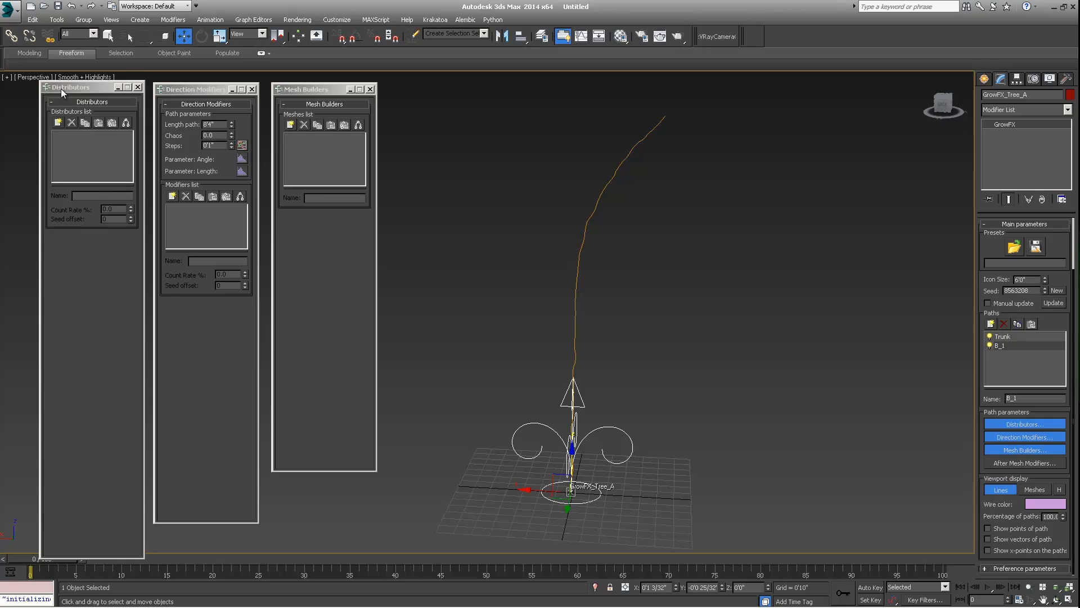
{"action": "left_click", "coordinate": [56, 122]}
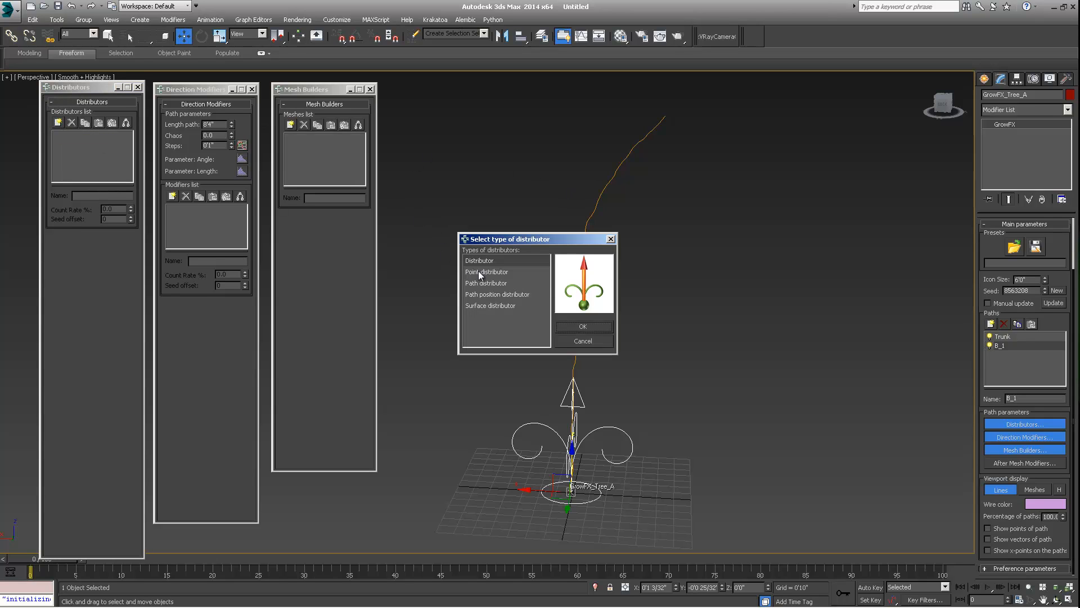
{"action": "left_click", "coordinate": [478, 271]}
{"action": "left_click", "coordinate": [485, 283]}
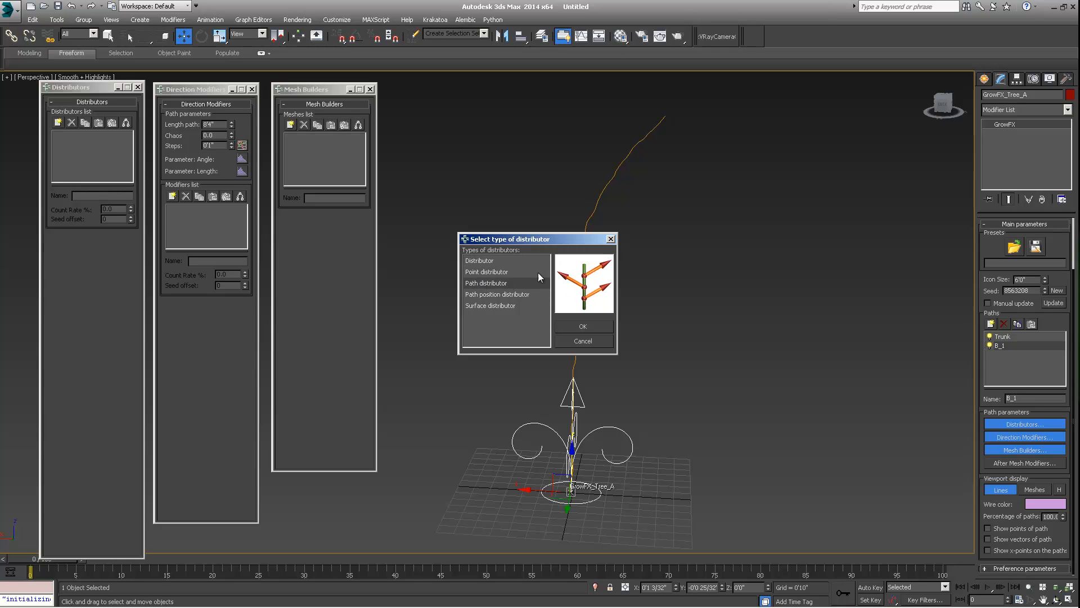
{"action": "left_click", "coordinate": [585, 326]}
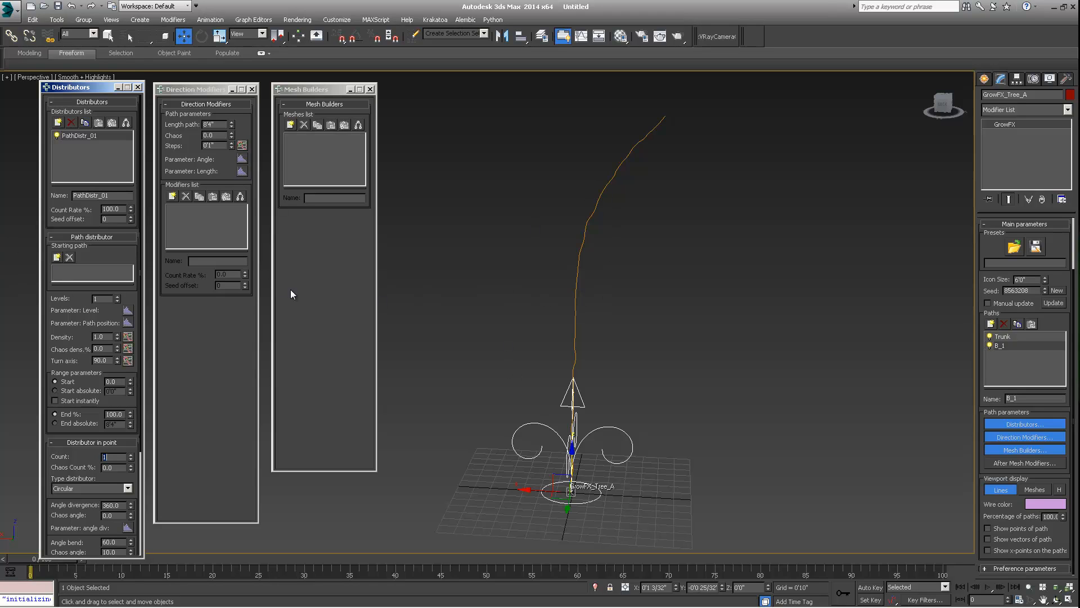
{"action": "left_click", "coordinate": [58, 257]}
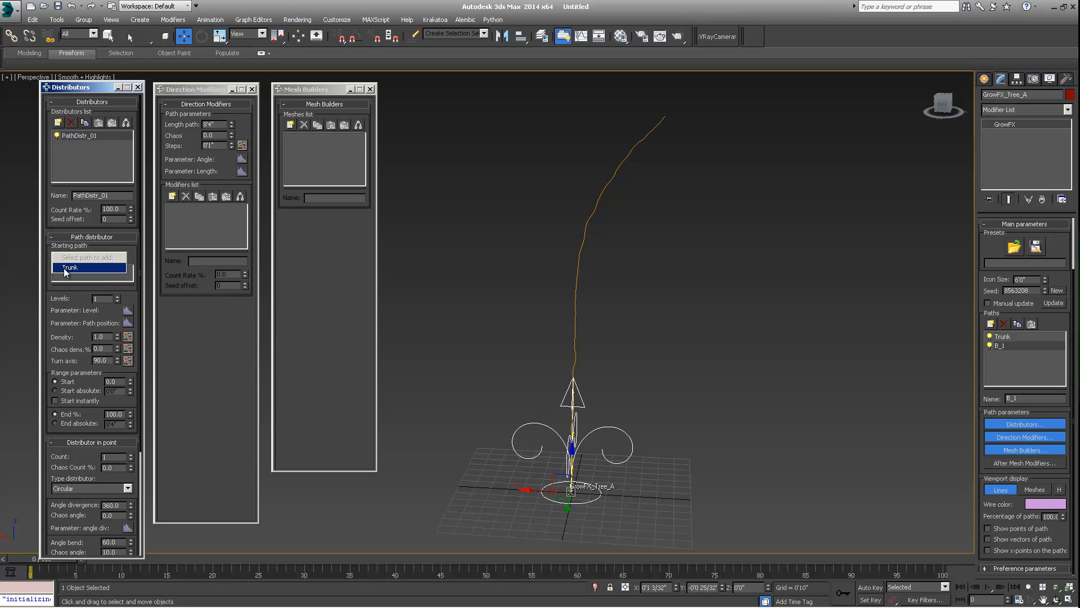
{"action": "left_click", "coordinate": [68, 268]}
{"action": "middle_click_drag", "start_coordinate": [680, 355], "coordinate": [570, 340], "text": "alt"}
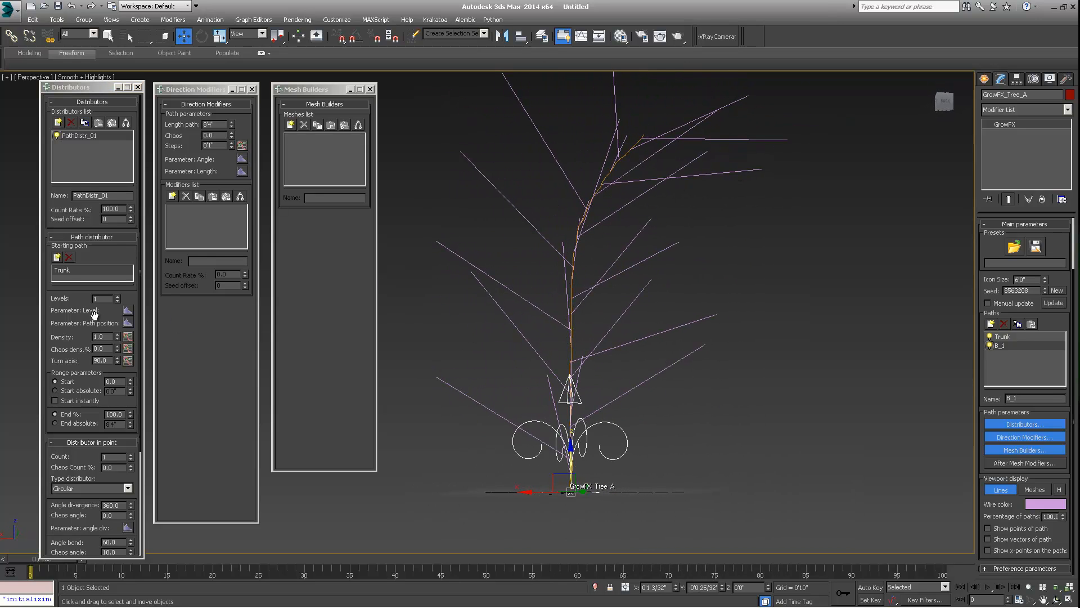
- Set the Path distributor's density to 1.28
{"action": "scroll", "coordinate": [94, 317], "scroll_direction": "down", "scroll_amount": 3}
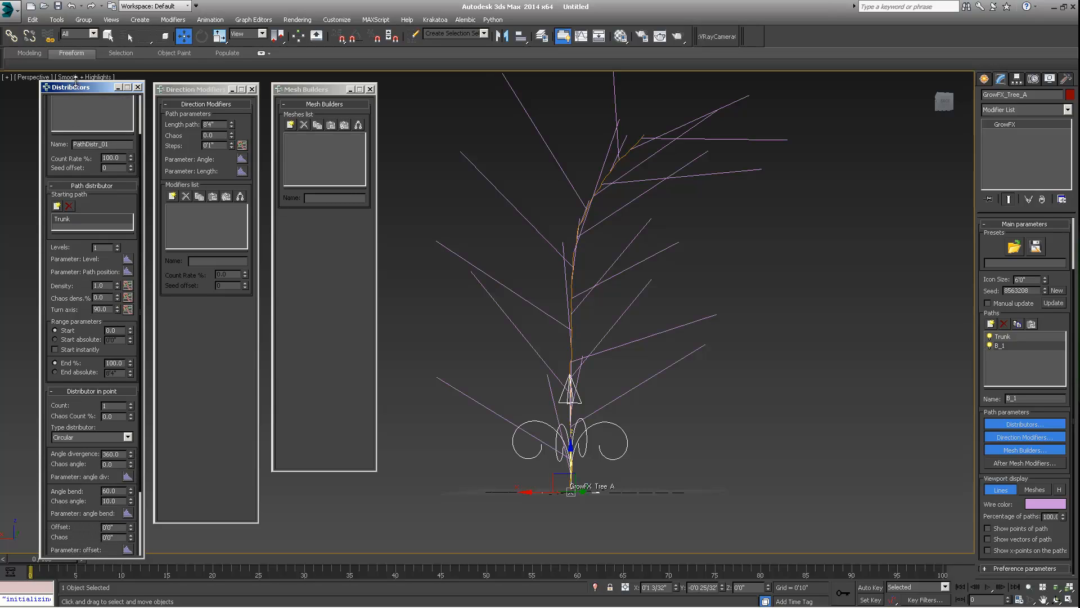
{"action": "left_click_drag", "start_coordinate": [75, 89], "coordinate": [73, 44]}
{"action": "scroll", "coordinate": [84, 233], "scroll_direction": "down", "scroll_amount": 2}
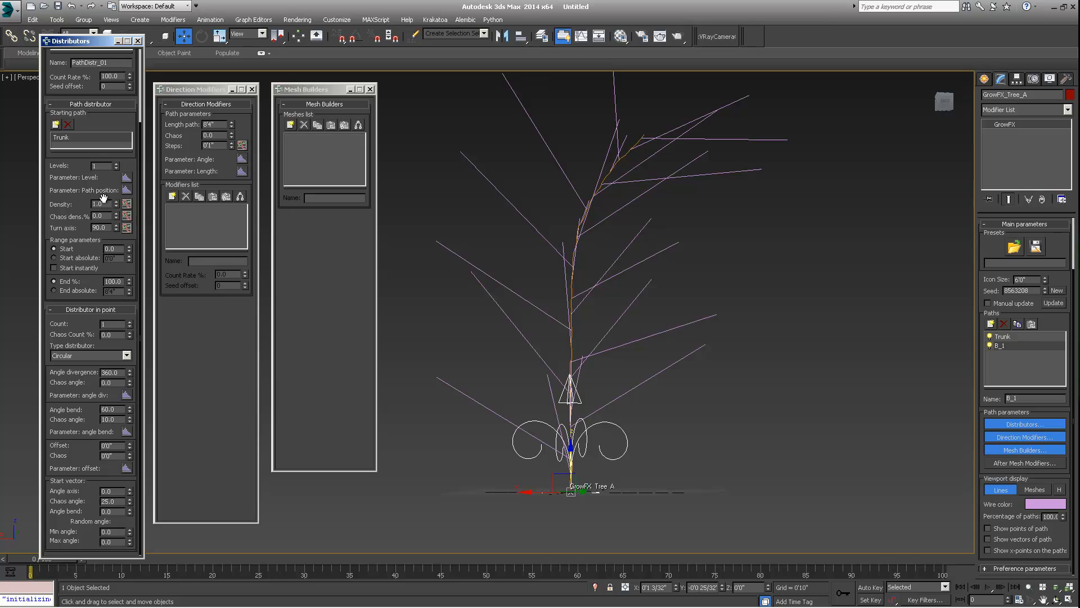
{"action": "left_click_drag", "start_coordinate": [116, 203], "coordinate": [113, 243]}
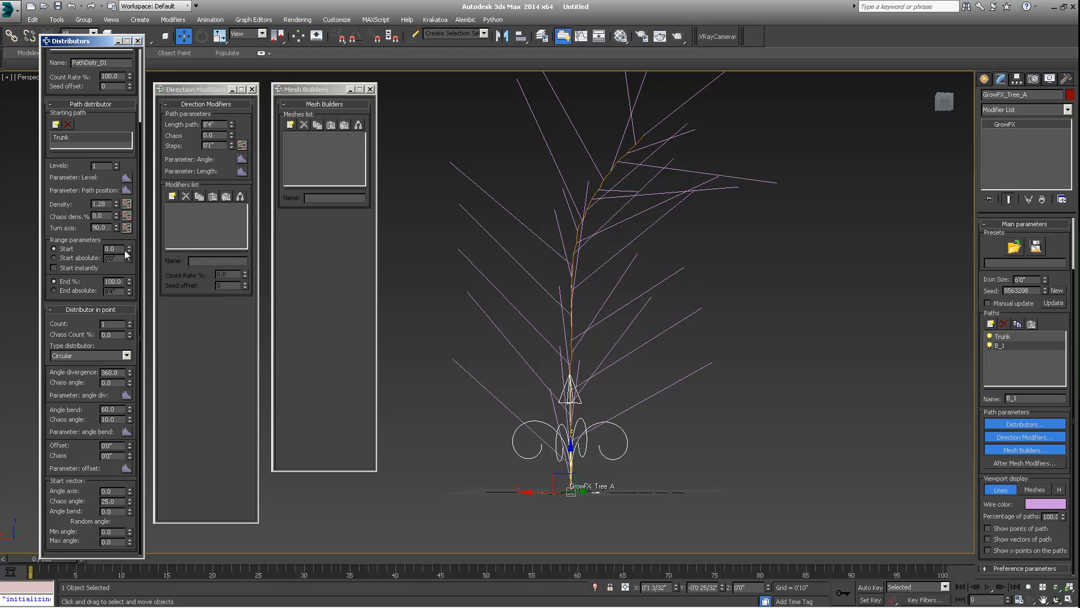
- Set the Path distributor's range start to 39.0
{"action": "left_click_drag", "start_coordinate": [130, 251], "coordinate": [129, 229]}
{"action": "mouse_move", "coordinate": [559, 344]}
{"action": "middle_mouse_down", "text": "alt"}
{"action": "mouse_move", "coordinate": [495, 333]}
{"action": "mouse_move", "coordinate": [574, 345]}
{"action": "middle_mouse_up", "text": "alt"}
{"action": "left_click_drag", "start_coordinate": [131, 243], "coordinate": [129, 239]}
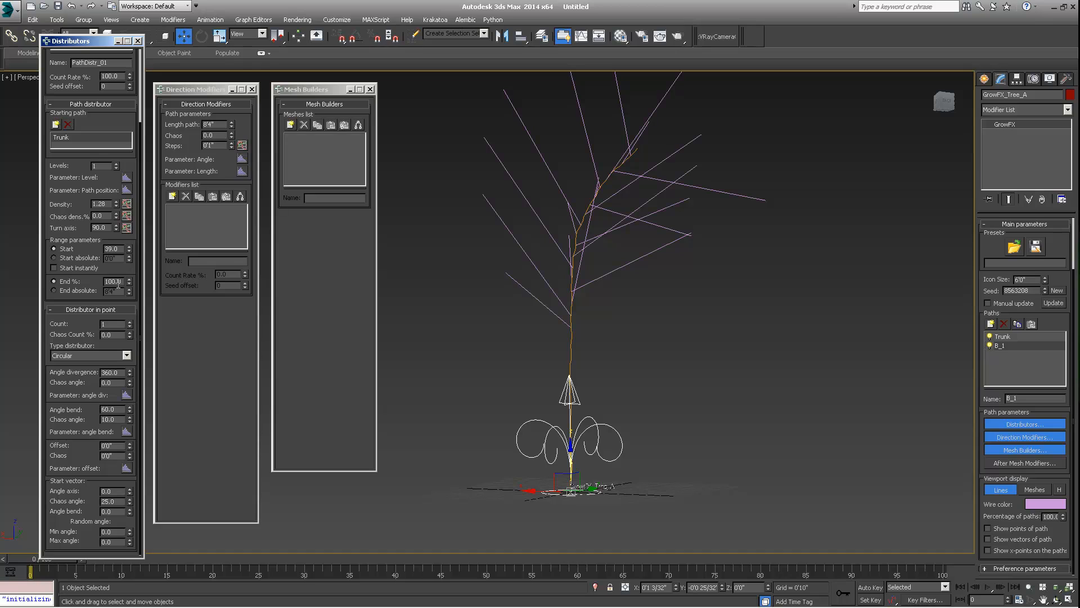
- Try a Distributor in point count of 2 and return it to 1
{"action": "left_click", "coordinate": [130, 322]}
{"action": "scroll", "coordinate": [529, 265], "scroll_direction": "up", "scroll_amount": 10}
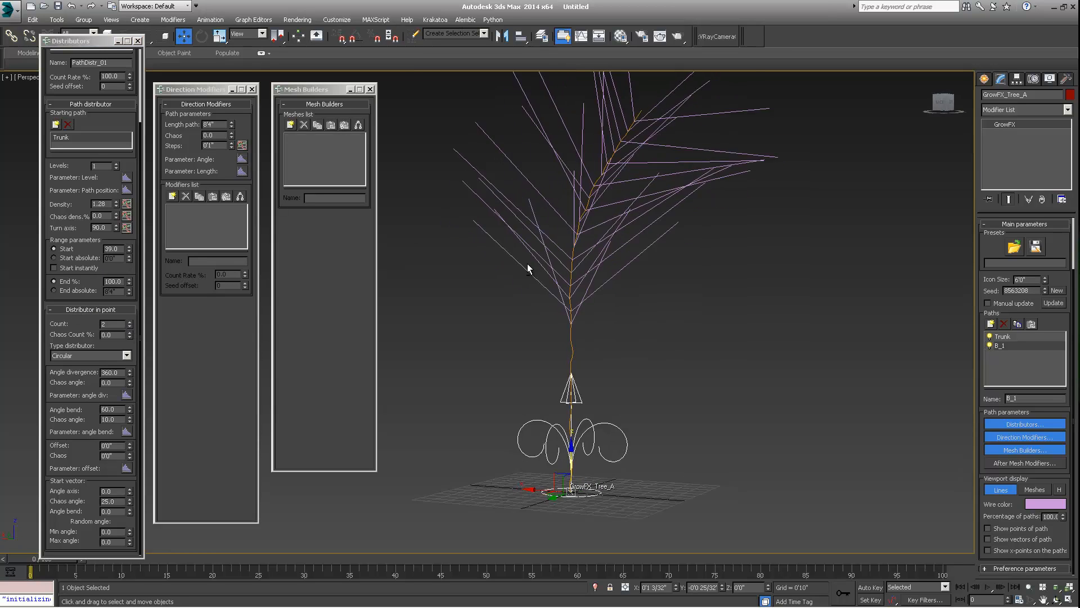
{"action": "middle_click_drag", "start_coordinate": [584, 265], "coordinate": [583, 253], "text": "alt"}
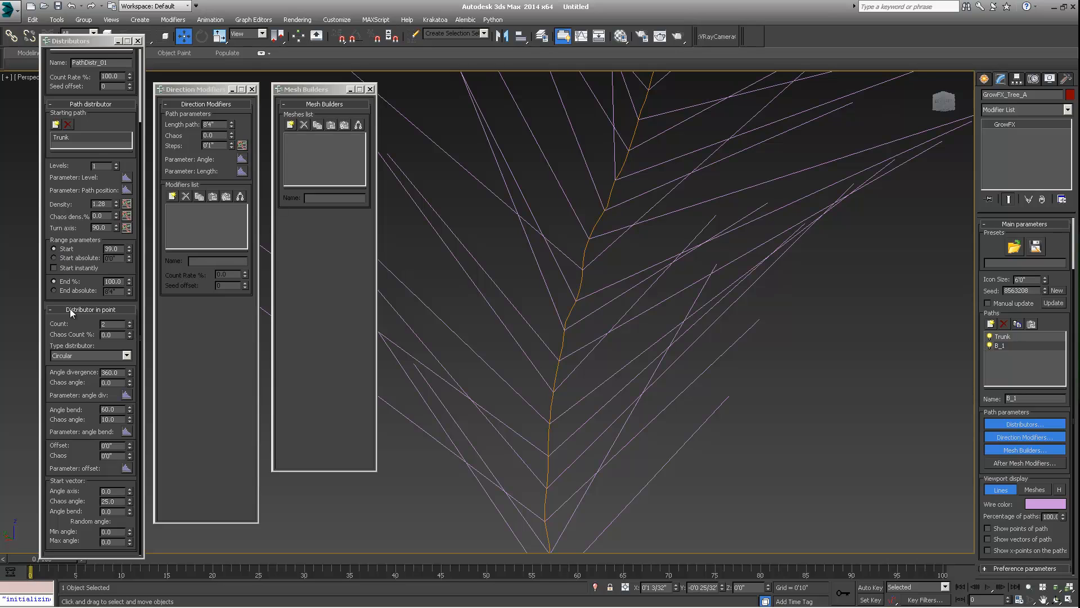
{"action": "left_click", "coordinate": [130, 326]}
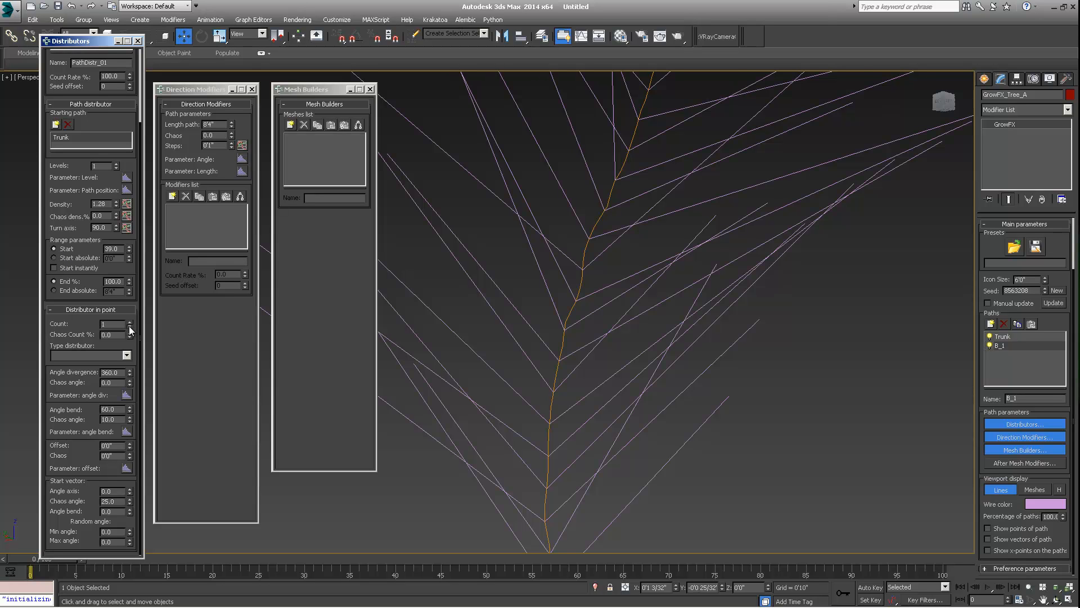
{"action": "middle_click_drag", "start_coordinate": [454, 291], "coordinate": [622, 287], "text": "alt"}
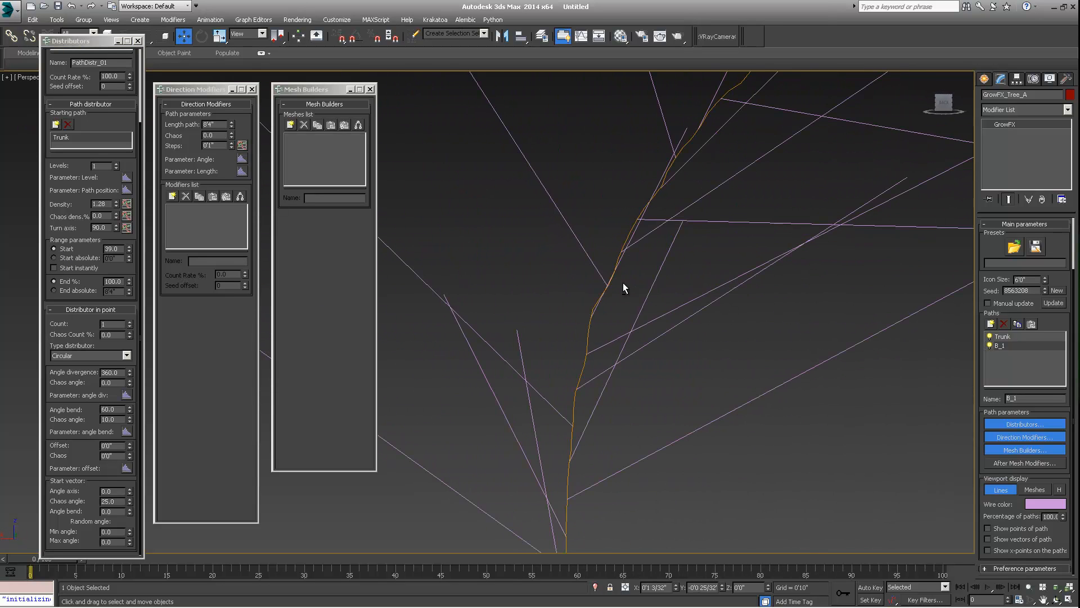
{"action": "left_click", "coordinate": [85, 325]}
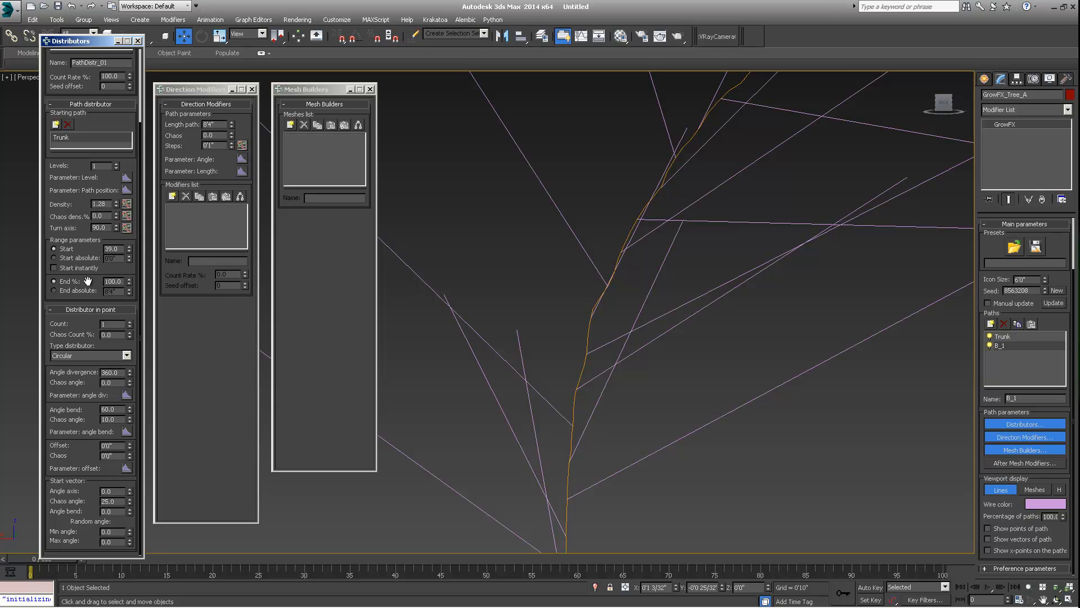
- Set the Distributor in point angle bend to 58.0 and chaos angle to 36.0
{"action": "scroll", "coordinate": [661, 217], "scroll_direction": "down", "scroll_amount": 2}
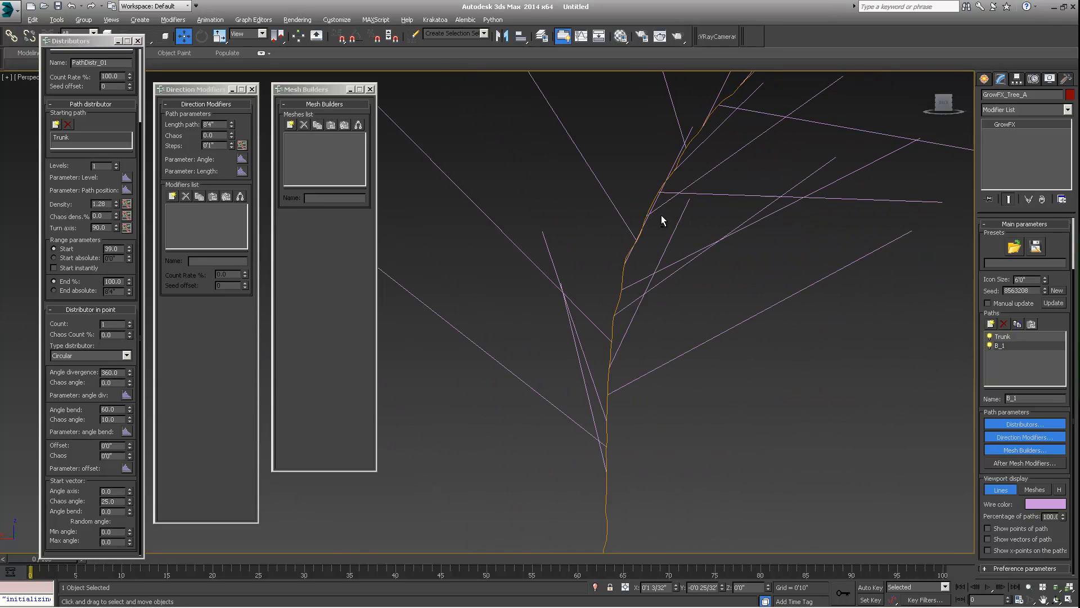
{"action": "middle_click_drag", "start_coordinate": [661, 218], "coordinate": [664, 205], "text": "alt"}
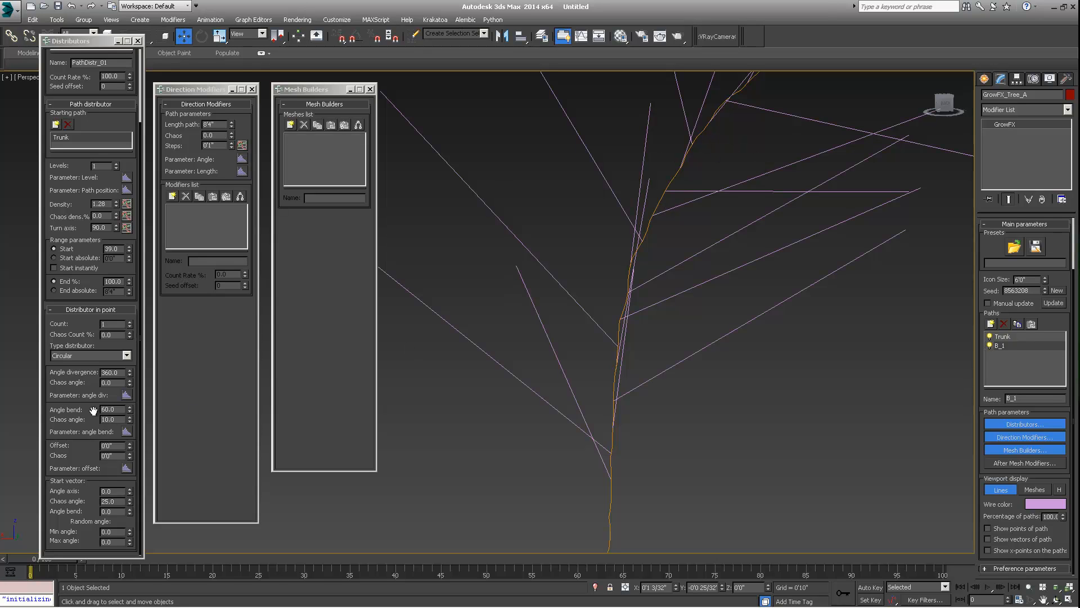
{"action": "left_click", "coordinate": [130, 406]}
{"action": "mouse_move", "coordinate": [130, 406]}
{"action": "left_mouse_down"}
{"action": "mouse_move", "coordinate": [131, 384]}
{"action": "mouse_move", "coordinate": [137, 426]}
{"action": "mouse_move", "coordinate": [133, 408]}
{"action": "left_mouse_up"}
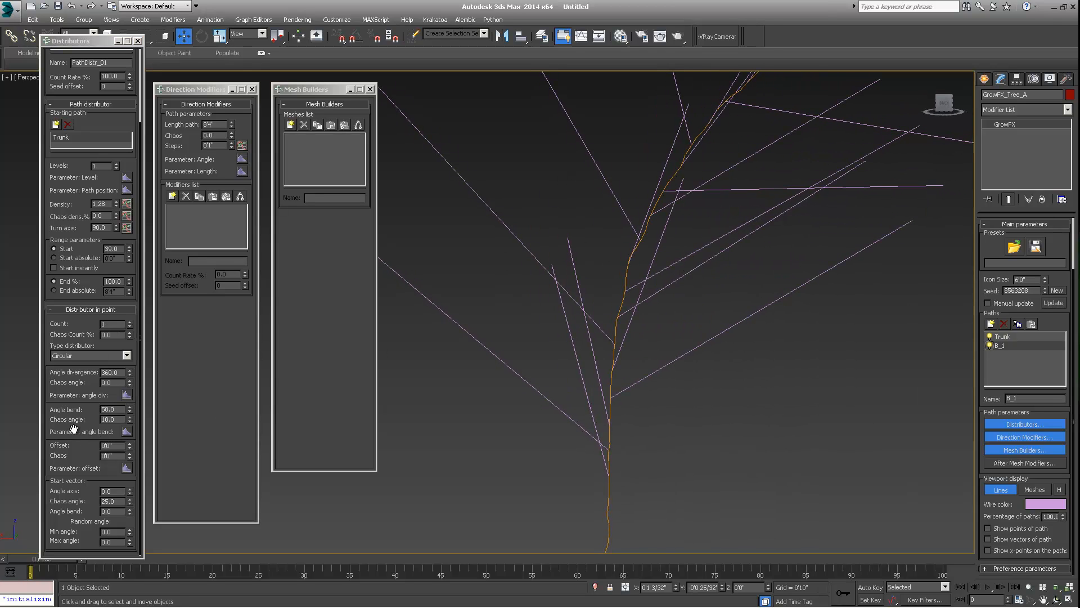
{"action": "left_click_drag", "start_coordinate": [130, 417], "coordinate": [133, 400]}
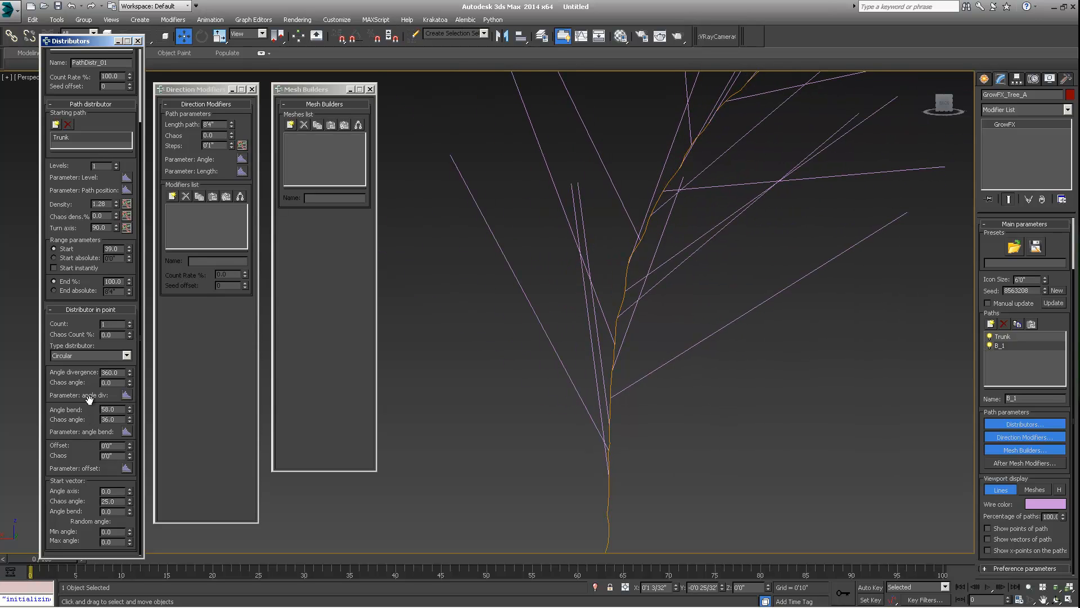
- Try raising the branch offset, then reset the offset to 0'0"
{"action": "left_click_drag", "start_coordinate": [130, 446], "coordinate": [223, 334]}
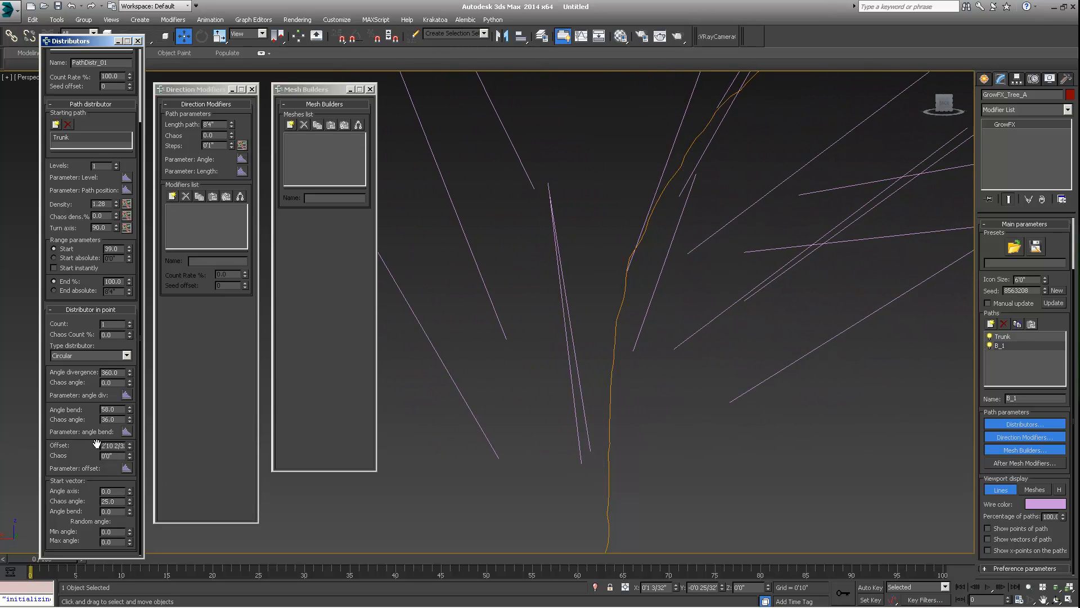
{"action": "double_click", "coordinate": [103, 445]}
{"action": "type", "text": "0"}
{"action": "key", "text": "Return"}
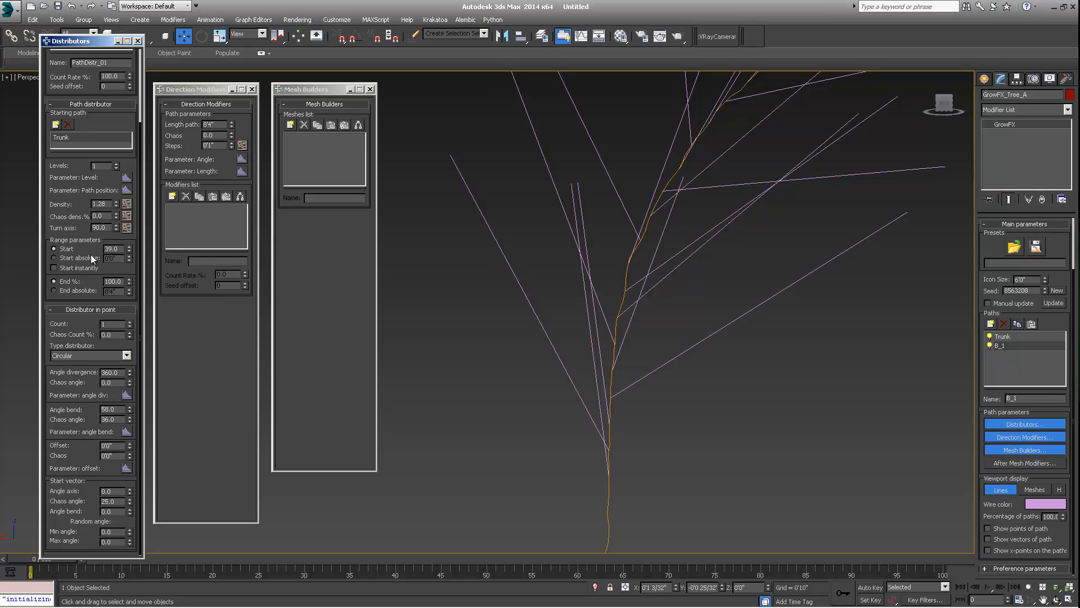
- Add an affect from the Path distributor's path position parameter to B_1's Length
{"action": "scroll", "coordinate": [93, 247], "scroll_direction": "up", "scroll_amount": 3}
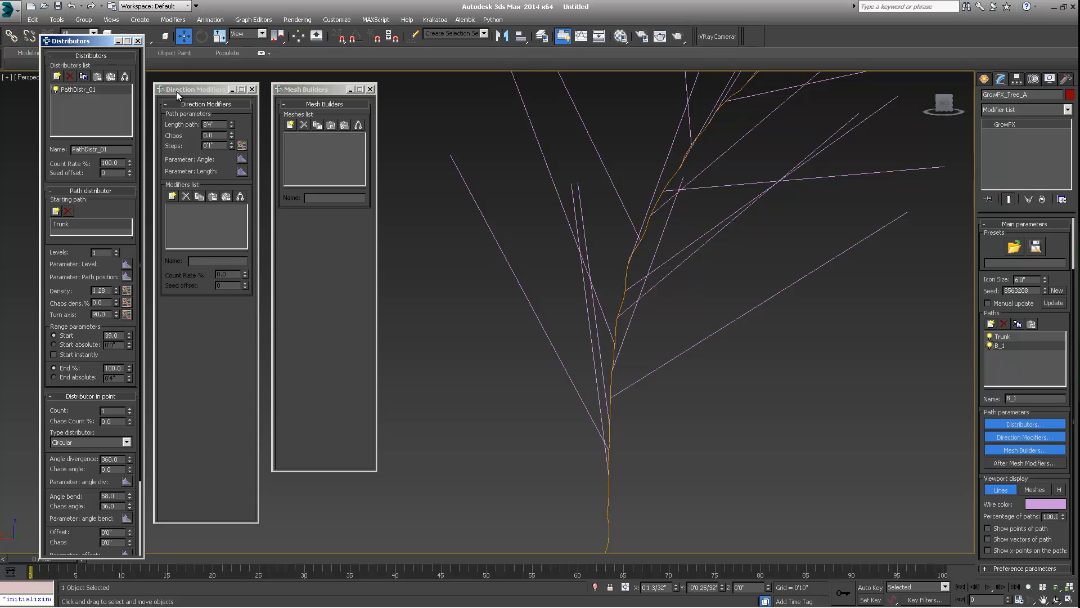
{"action": "left_click_drag", "start_coordinate": [177, 91], "coordinate": [182, 85]}
{"action": "middle_click_drag", "start_coordinate": [576, 209], "coordinate": [680, 239], "text": "alt"}
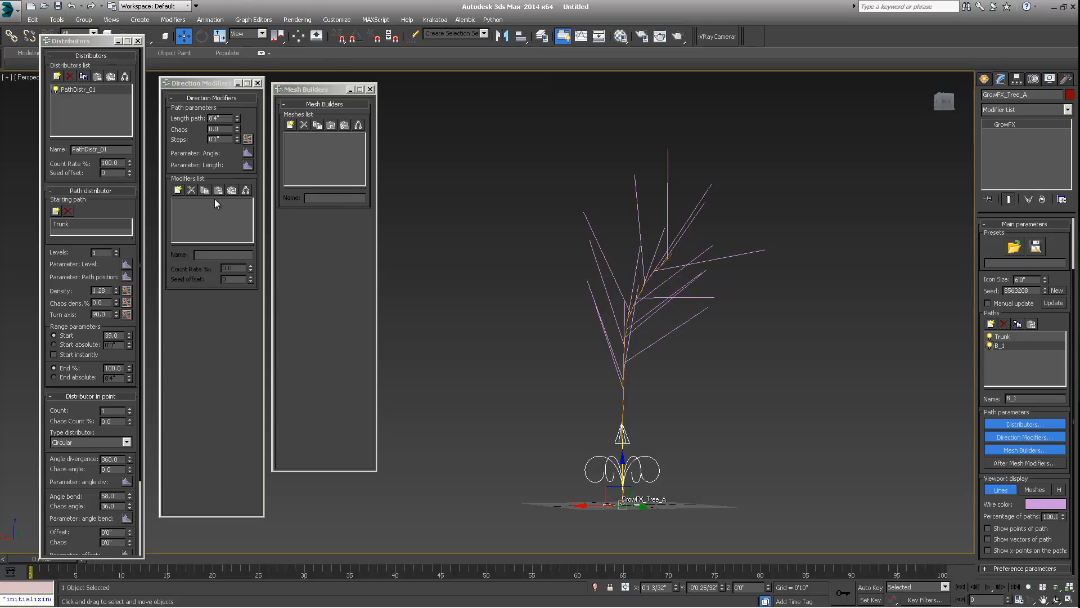
{"action": "left_click", "coordinate": [127, 276]}
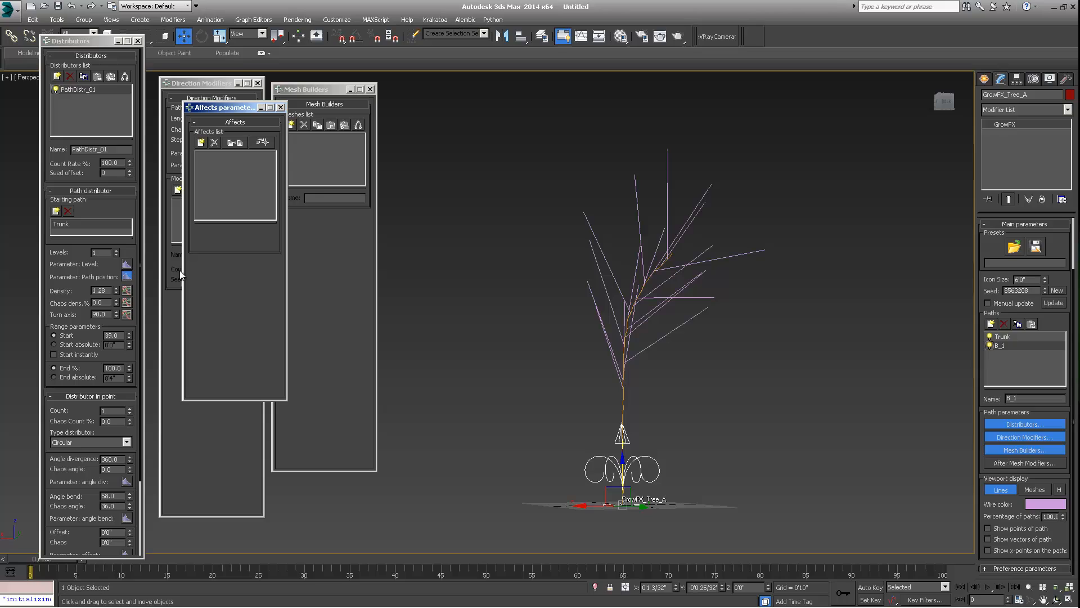
{"action": "left_click", "coordinate": [202, 142]}
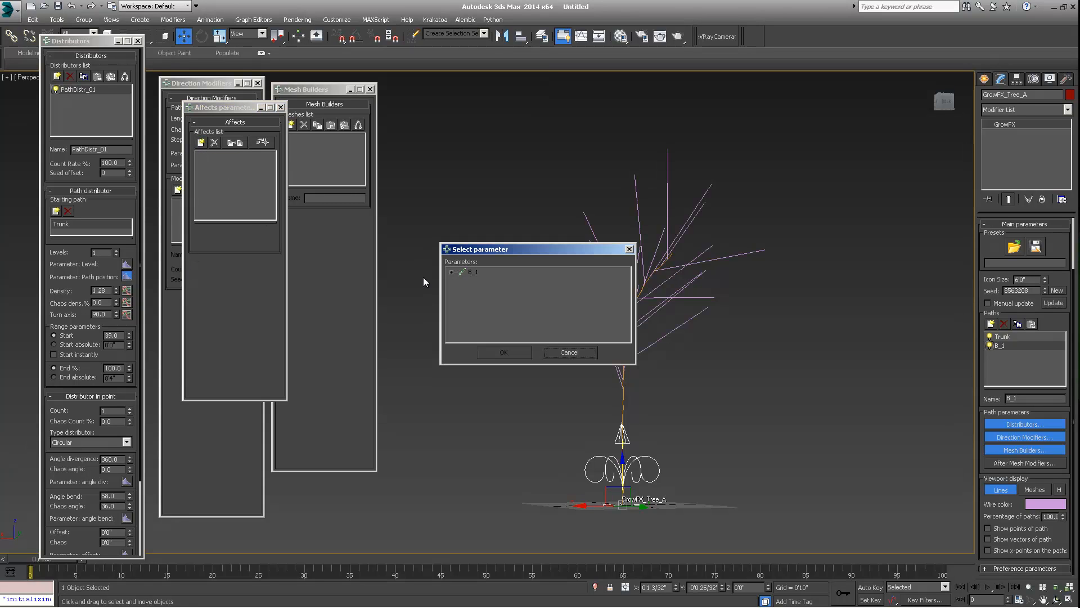
{"action": "left_click", "coordinate": [451, 272]}
{"action": "left_click", "coordinate": [485, 280]}
{"action": "left_click", "coordinate": [503, 351]}
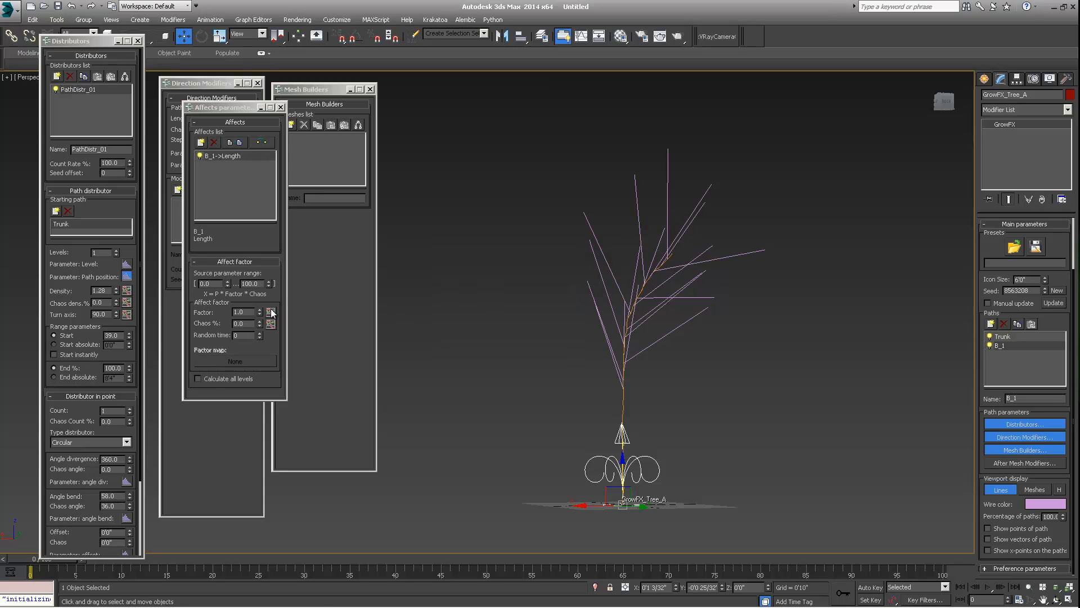
- Open the affect factor graph and set its start point value to 1
{"action": "left_click_drag", "start_coordinate": [225, 108], "coordinate": [435, 111]}
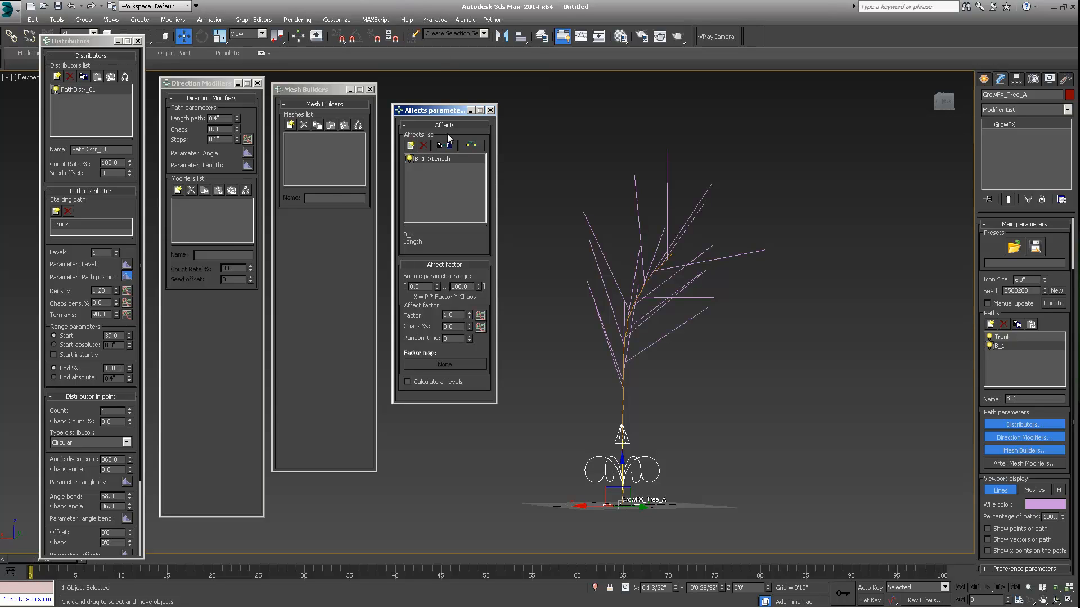
{"action": "left_click_drag", "start_coordinate": [444, 112], "coordinate": [421, 98]}
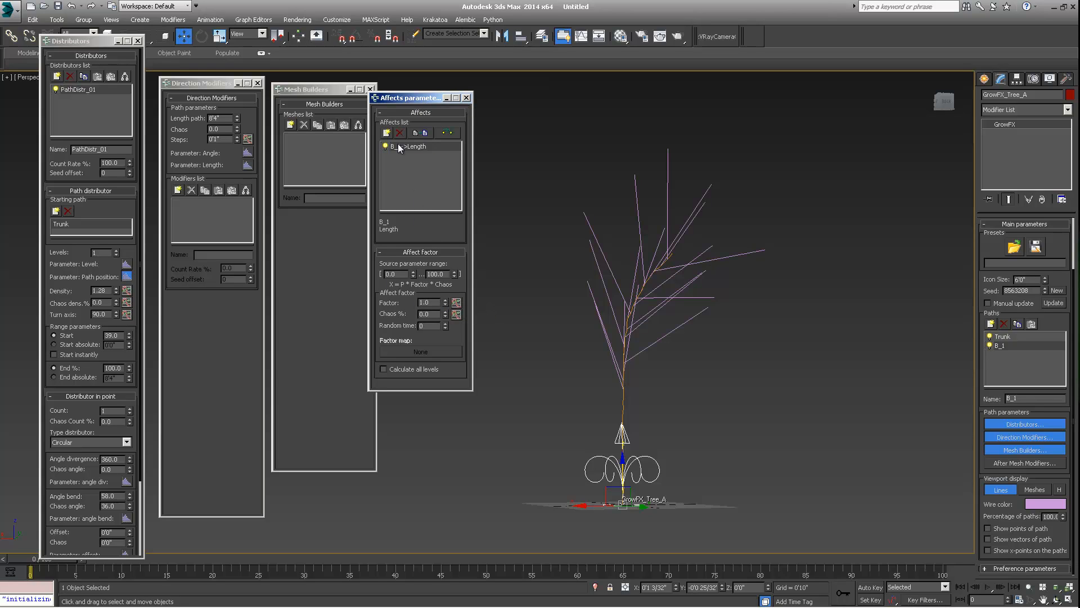
{"action": "left_click_drag", "start_coordinate": [408, 98], "coordinate": [437, 93]}
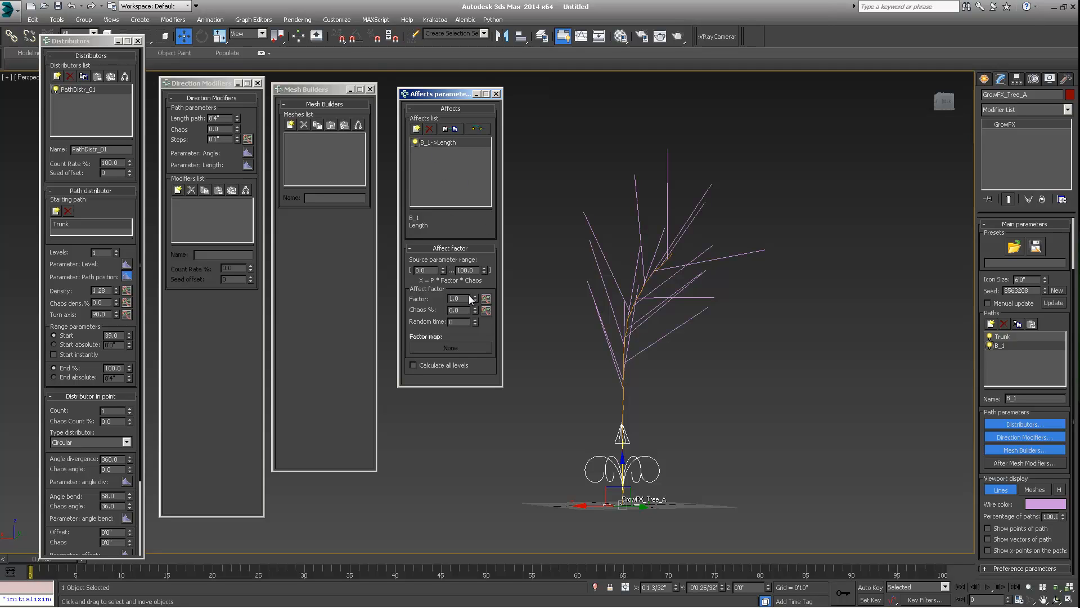
{"action": "left_click", "coordinate": [486, 298]}
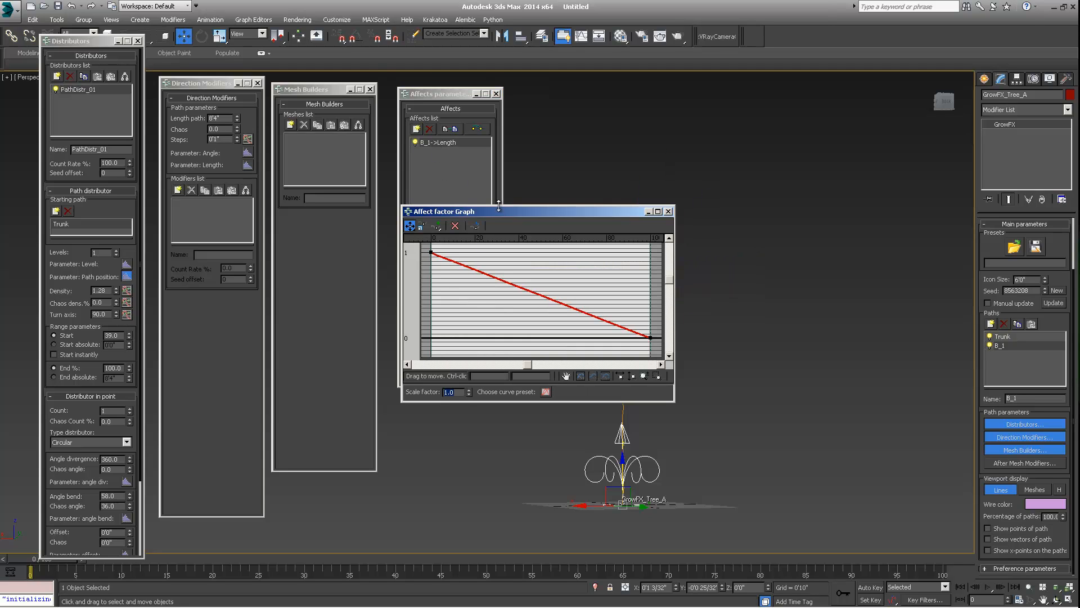
{"action": "left_click_drag", "start_coordinate": [522, 211], "coordinate": [818, 95]}
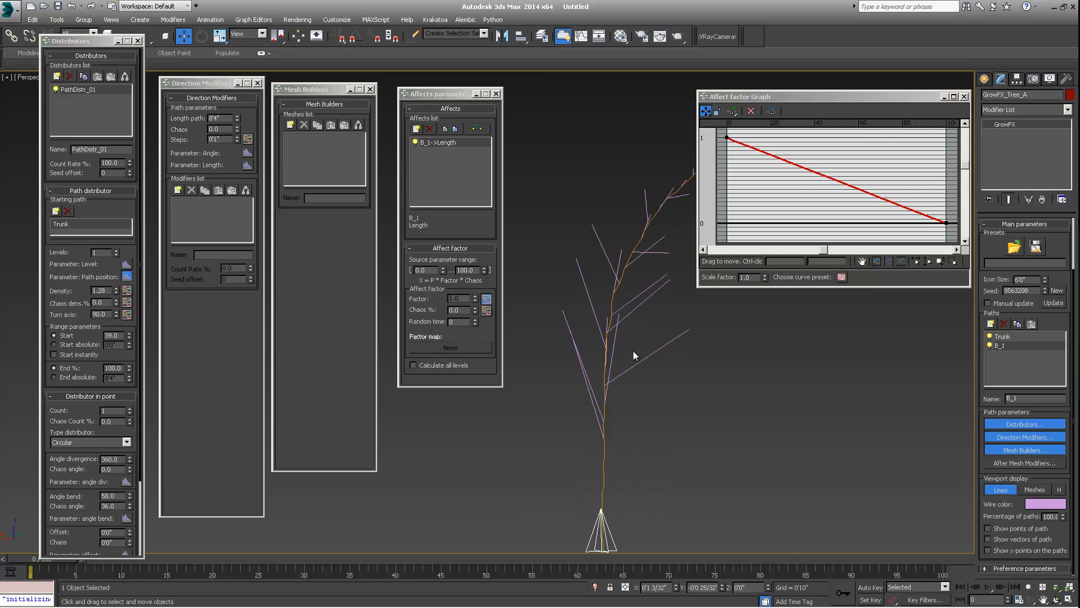
{"action": "middle_click_drag", "start_coordinate": [586, 353], "coordinate": [582, 406], "text": "alt"}
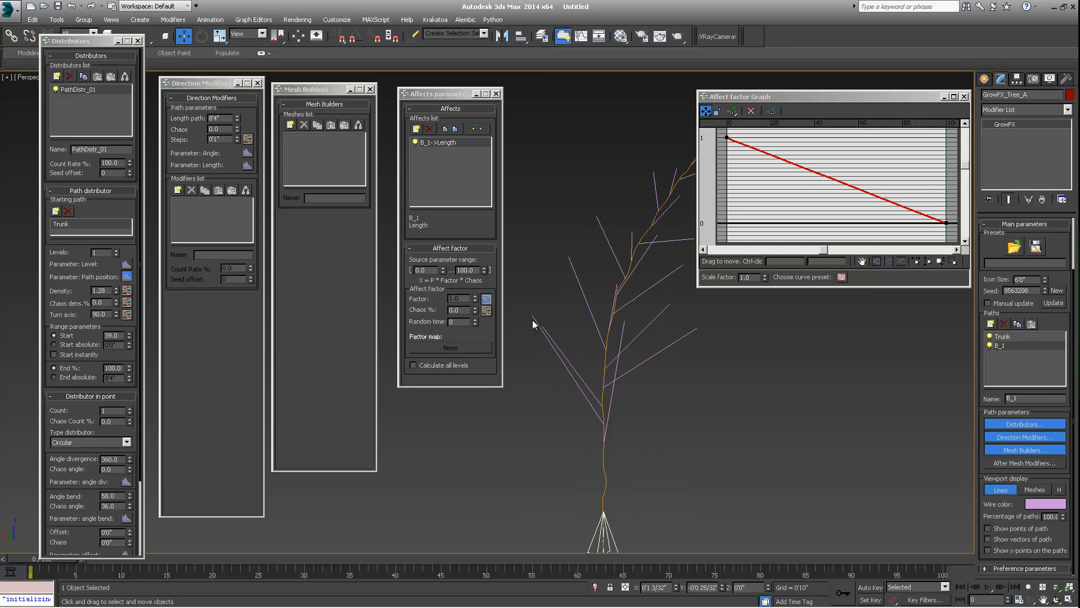
{"action": "left_click", "coordinate": [727, 136]}
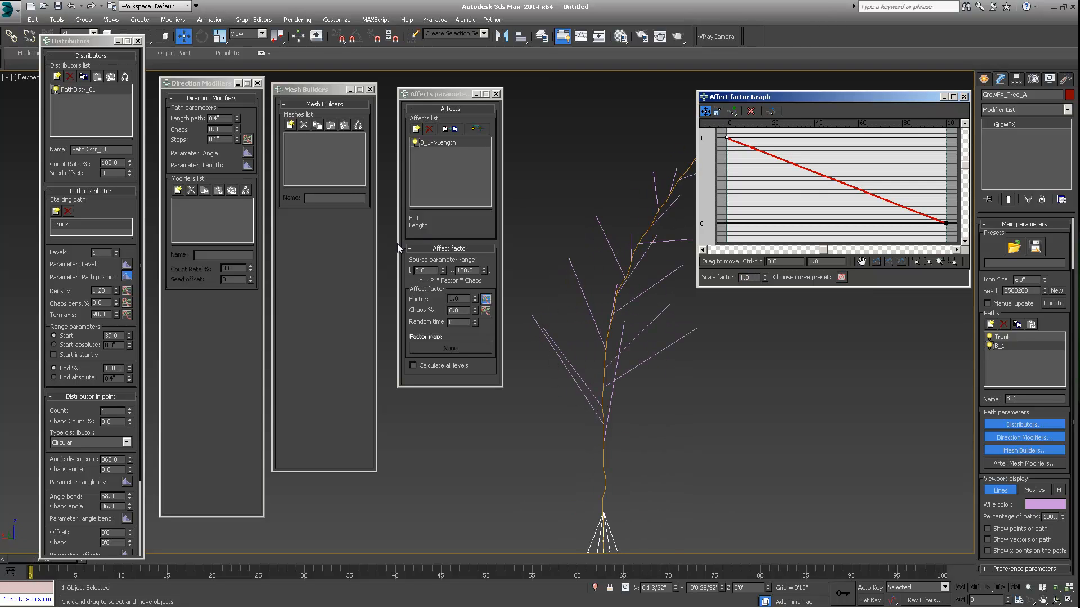
{"action": "left_click", "coordinate": [221, 118]}
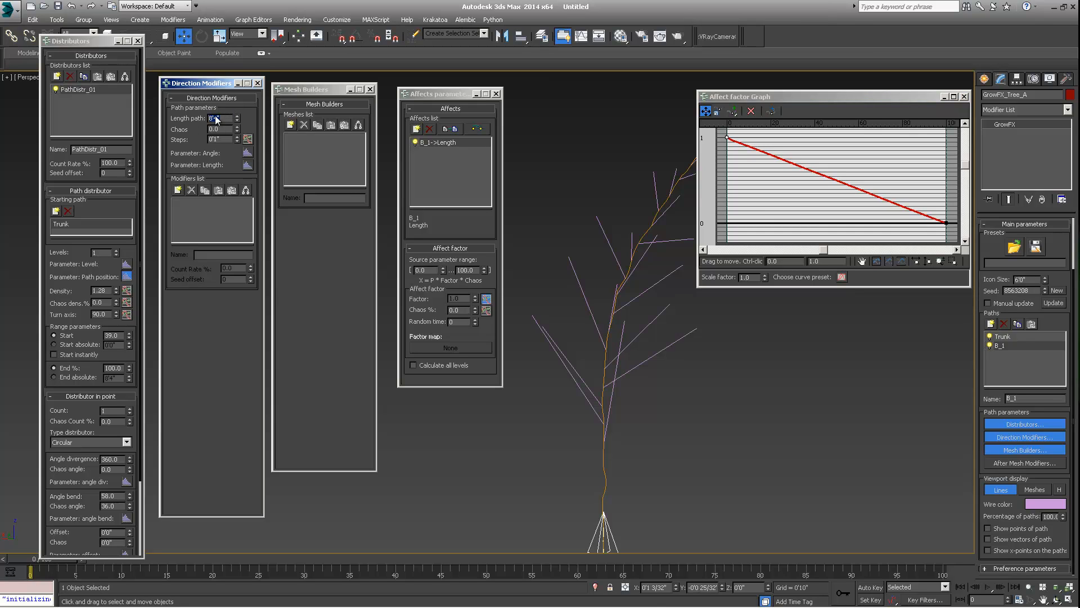
{"action": "middle_click_drag", "start_coordinate": [676, 264], "coordinate": [585, 295], "text": "alt"}
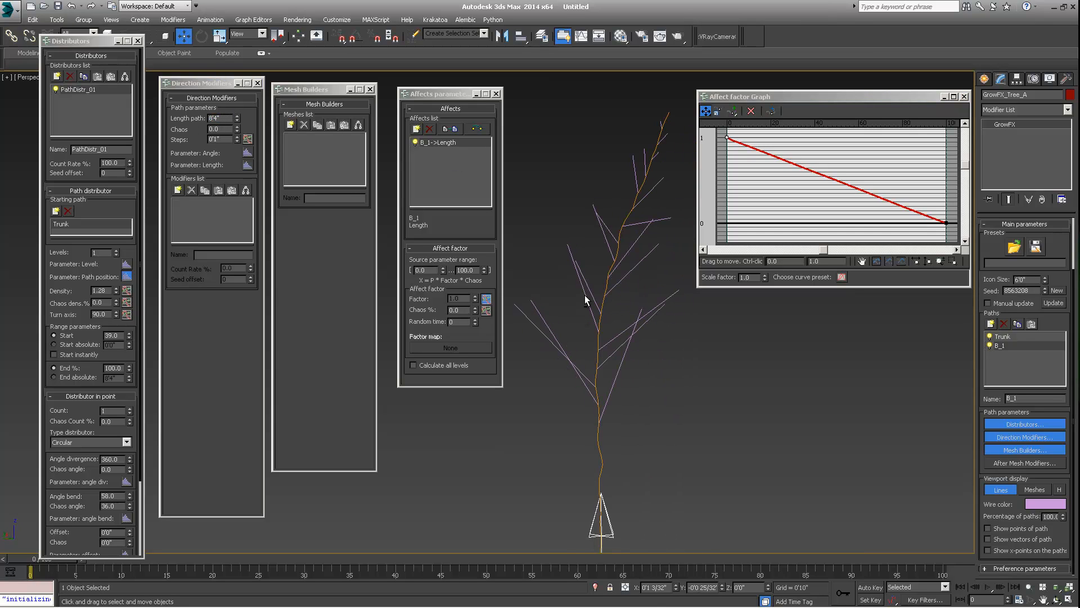
{"action": "mouse_move", "coordinate": [730, 138]}
{"action": "left_mouse_down"}
{"action": "mouse_move", "coordinate": [727, 199]}
{"action": "mouse_move", "coordinate": [727, 137]}
{"action": "left_mouse_up"}
{"action": "middle_click_drag", "start_coordinate": [591, 306], "coordinate": [572, 305], "text": "alt"}
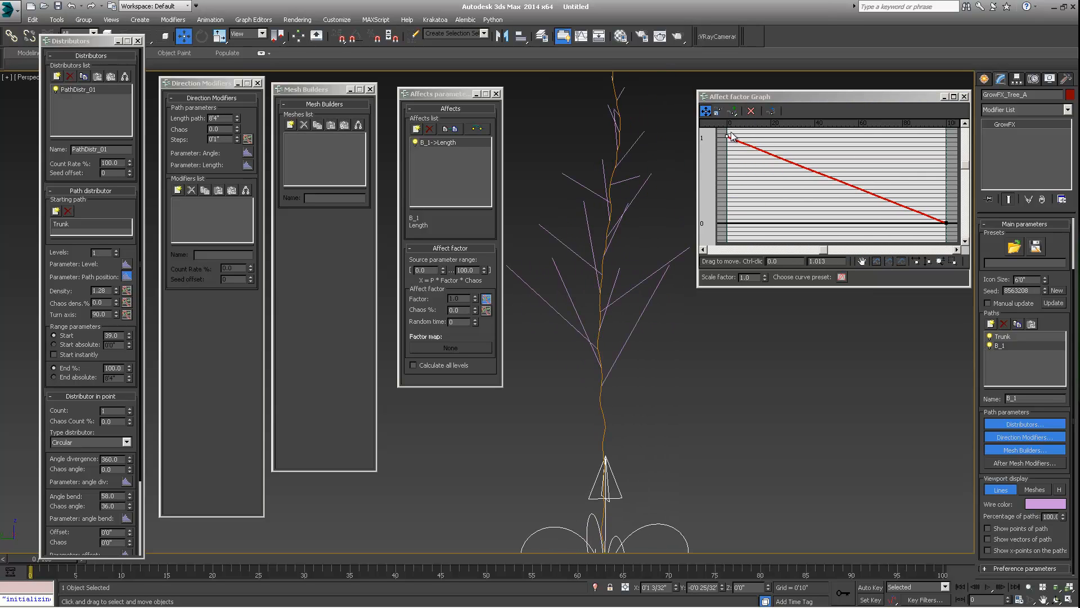
{"action": "left_click", "coordinate": [475, 214]}
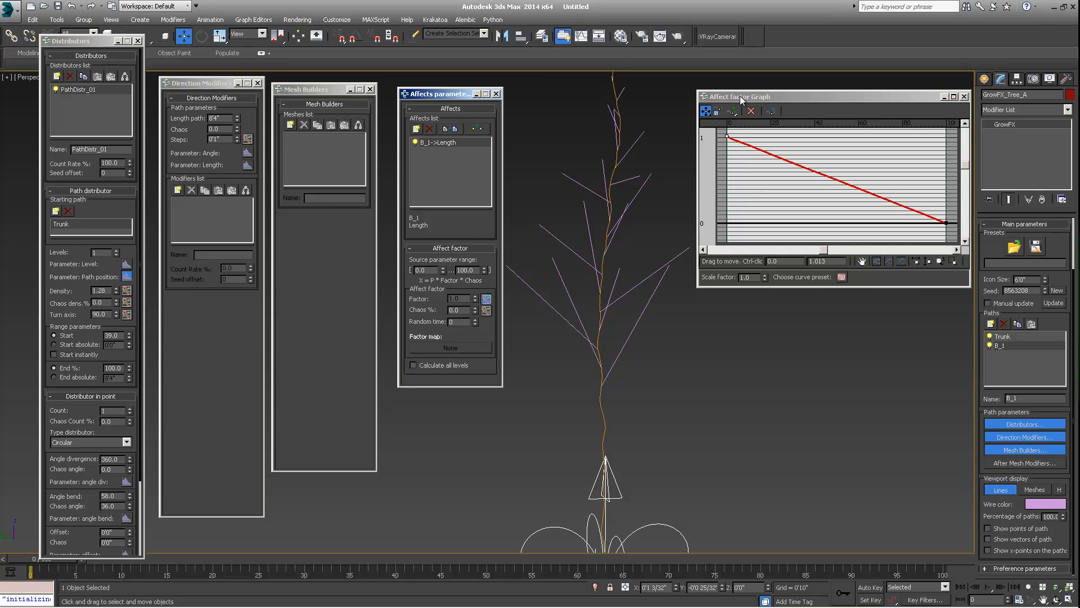
{"action": "left_click_drag", "start_coordinate": [740, 100], "coordinate": [731, 100]}
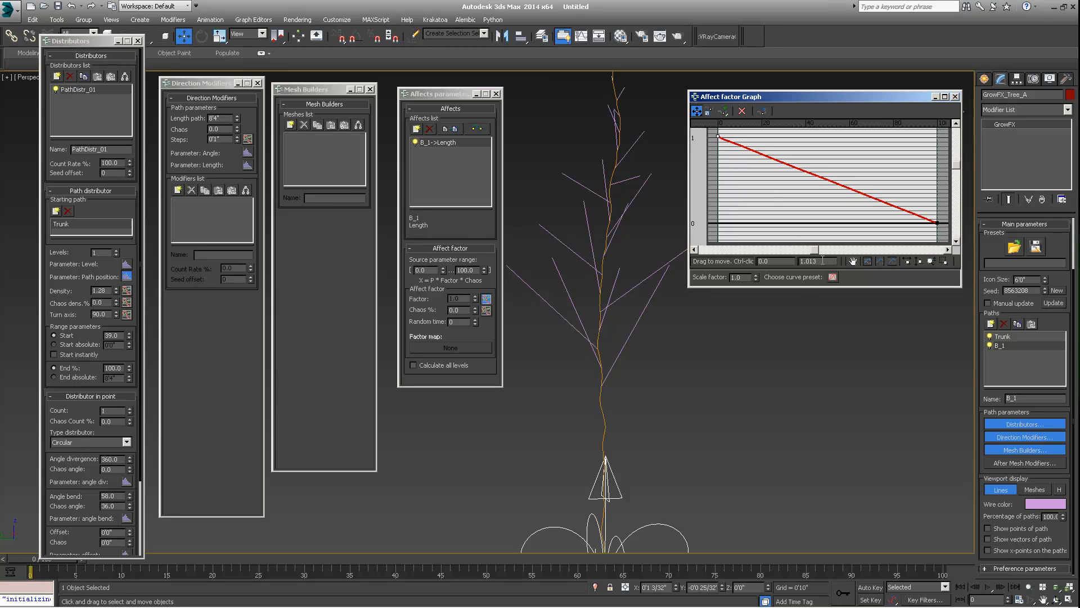
{"action": "type", "text": "1"}
{"action": "key", "text": "Return"}
- Make the graph's end point Bezier-Smooth and pull its tangent up to curve the falloff outward
{"action": "right_click", "coordinate": [936, 224]}
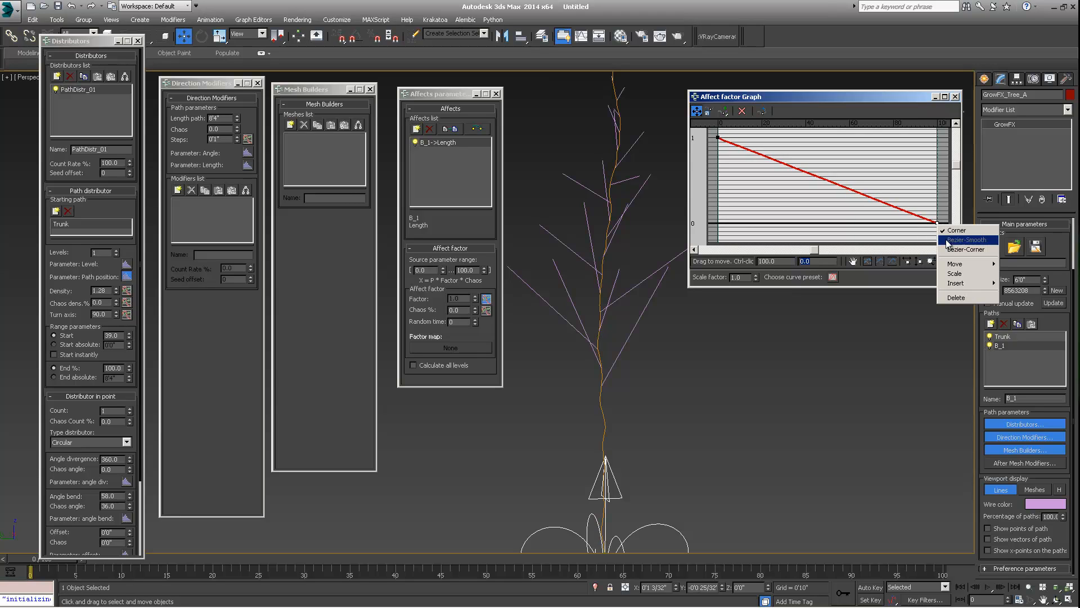
{"action": "left_click", "coordinate": [940, 240]}
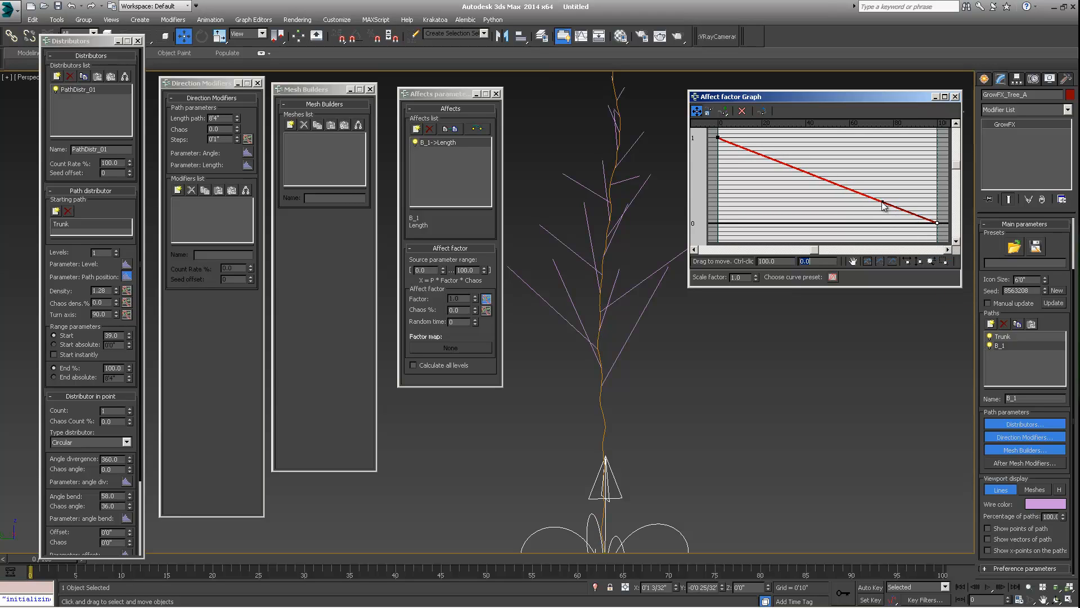
{"action": "left_click_drag", "start_coordinate": [882, 203], "coordinate": [905, 161]}
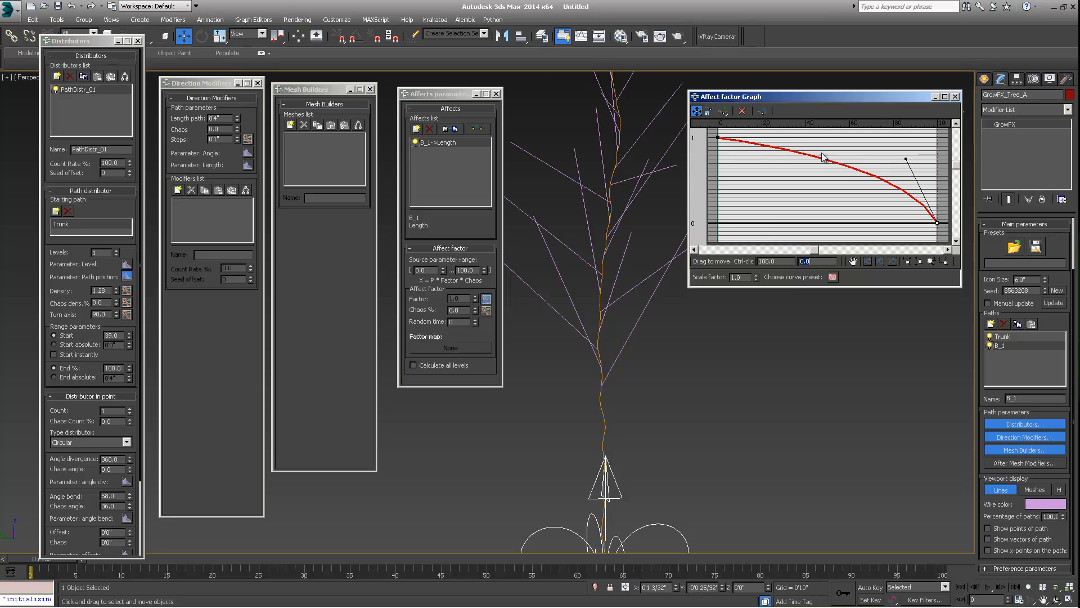
{"action": "left_click", "coordinate": [905, 161]}
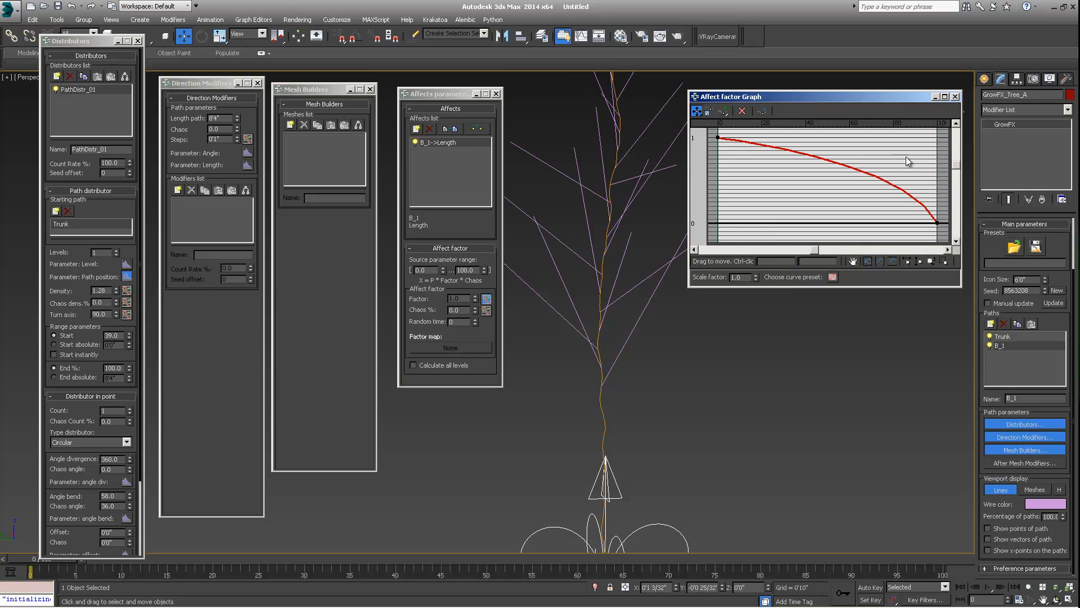
{"action": "left_click", "coordinate": [937, 223]}
{"action": "left_click_drag", "start_coordinate": [937, 224], "coordinate": [938, 219]}
{"action": "scroll", "coordinate": [606, 251], "scroll_direction": "down", "scroll_amount": 3}
{"action": "middle_click_drag", "start_coordinate": [635, 224], "coordinate": [675, 225]}
{"action": "middle_click_drag", "start_coordinate": [614, 267], "coordinate": [641, 292]}
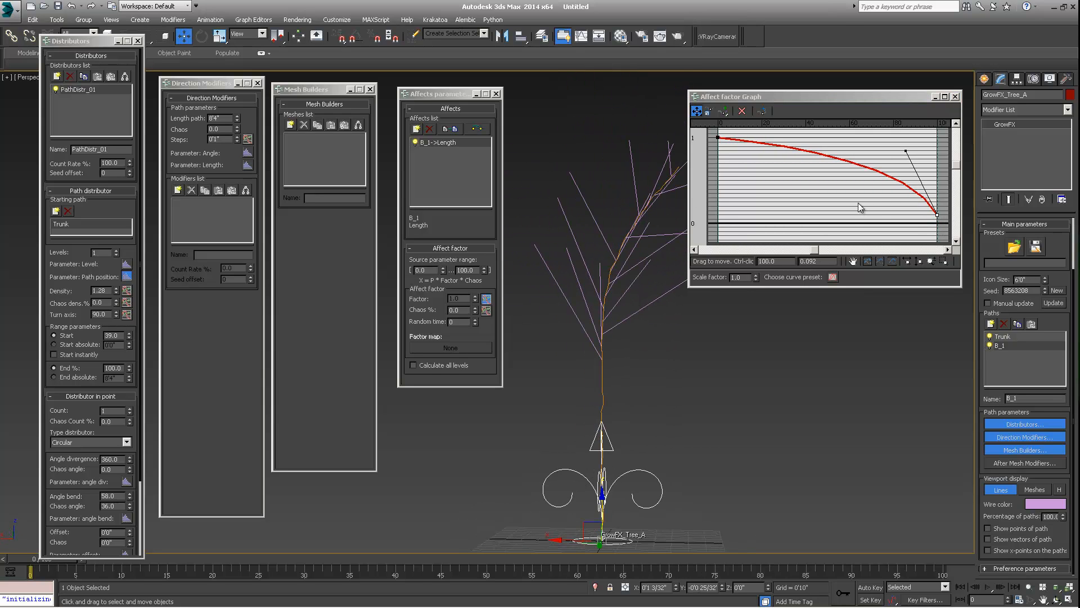
{"action": "left_click_drag", "start_coordinate": [908, 149], "coordinate": [886, 152]}
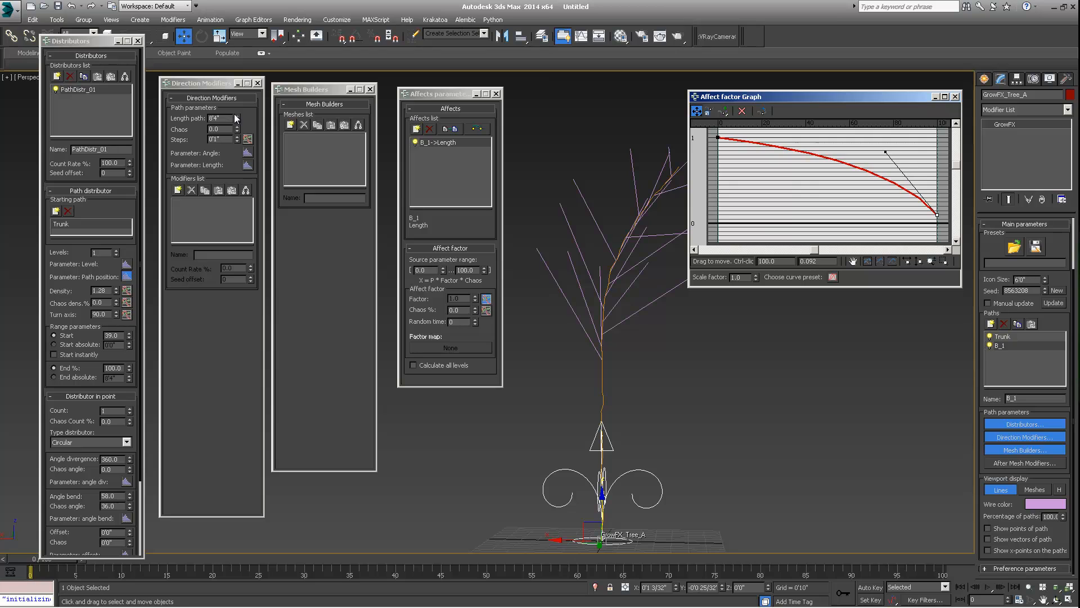
- Set the trunk's length path to about 12'1" and its chaos to 20.0
{"action": "left_click_drag", "start_coordinate": [238, 116], "coordinate": [237, 90]}
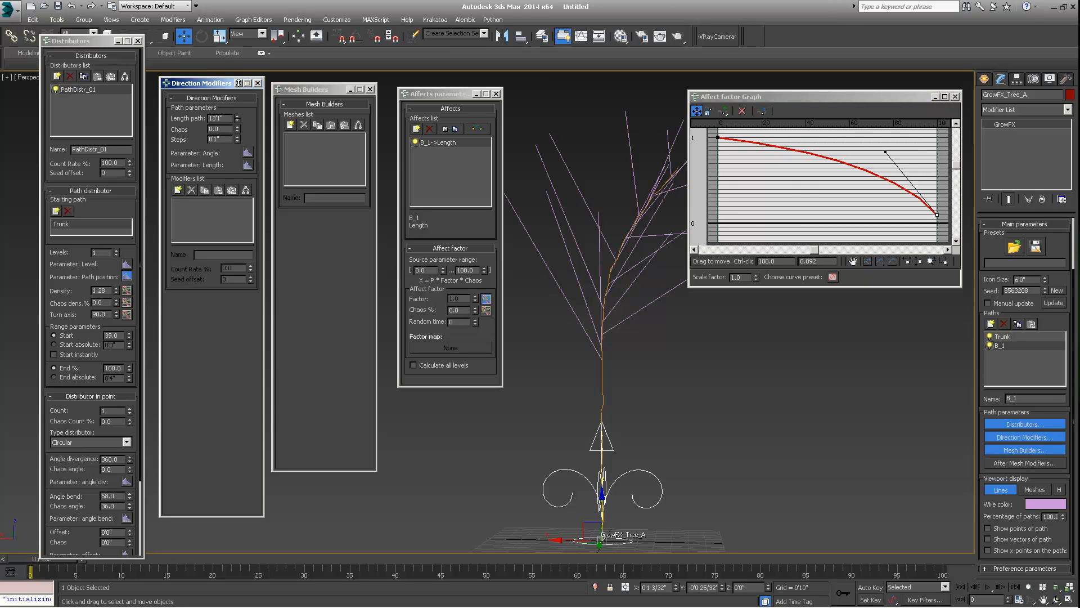
{"action": "middle_click_drag", "start_coordinate": [543, 211], "coordinate": [642, 326]}
{"action": "left_click", "coordinate": [231, 129]}
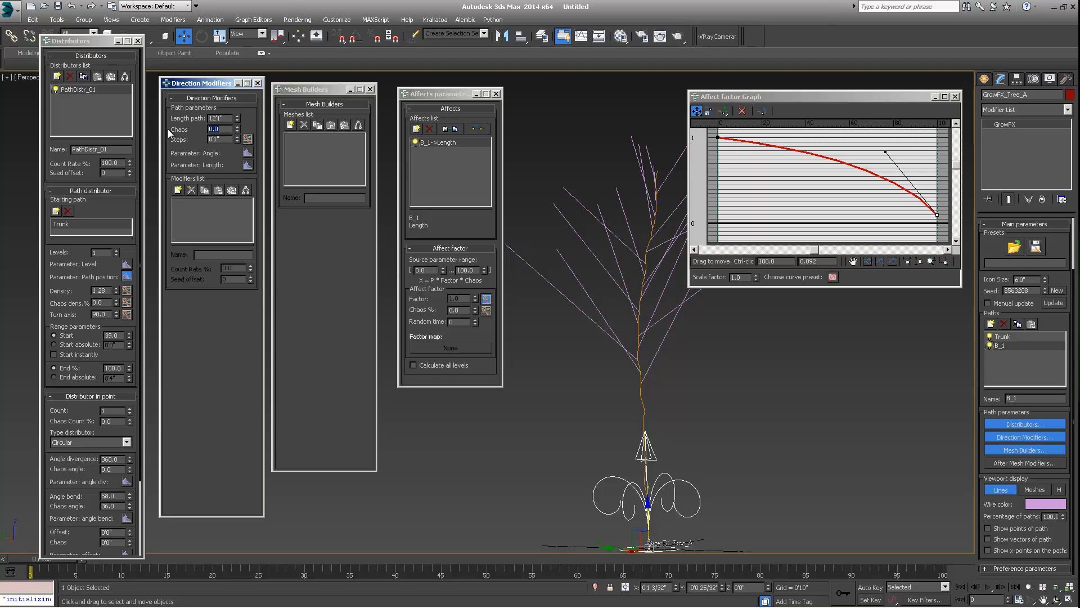
{"action": "type", "text": "20"}
{"action": "key", "text": "Return"}
{"action": "middle_click_drag", "start_coordinate": [545, 304], "coordinate": [532, 329], "text": "alt"}
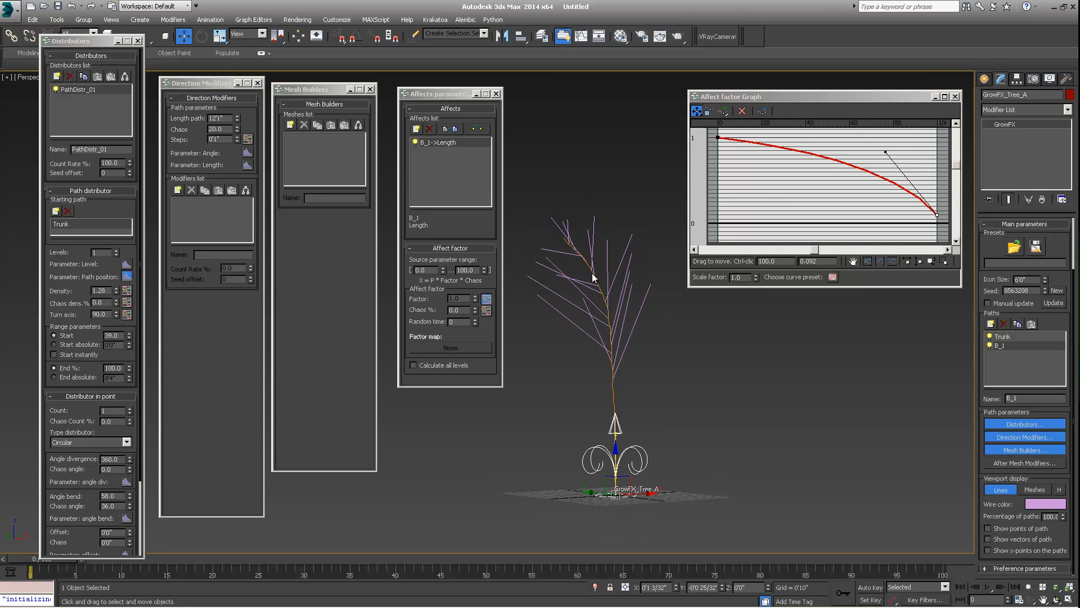
{"action": "middle_click_drag", "start_coordinate": [593, 276], "coordinate": [667, 301], "text": "alt"}
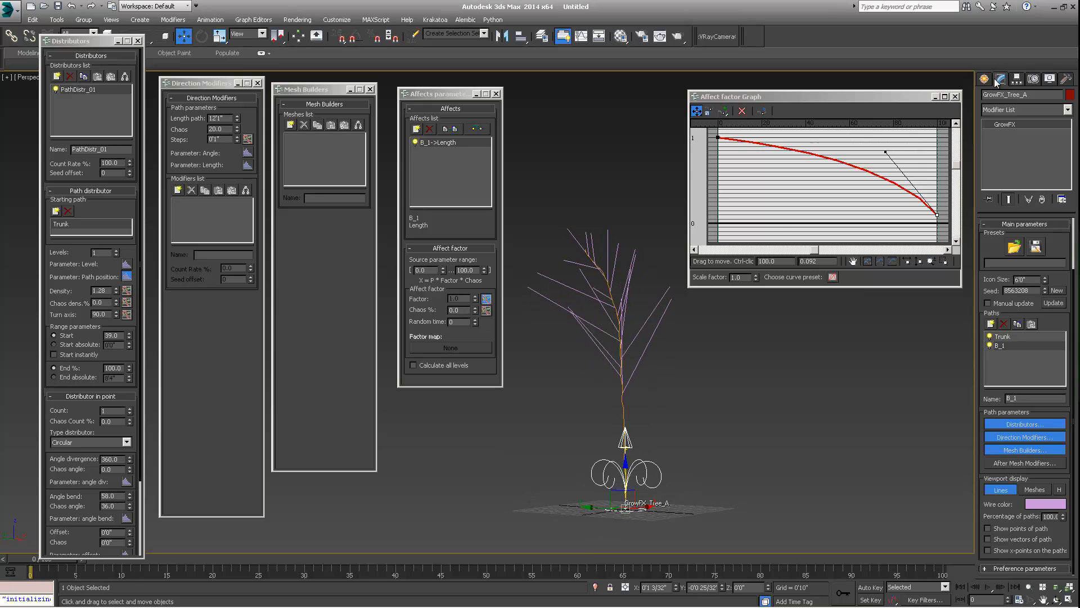
- Open the Density graph and shape it into a rising line from about 0.7 to about 1.45
{"action": "left_click", "coordinate": [955, 97]}
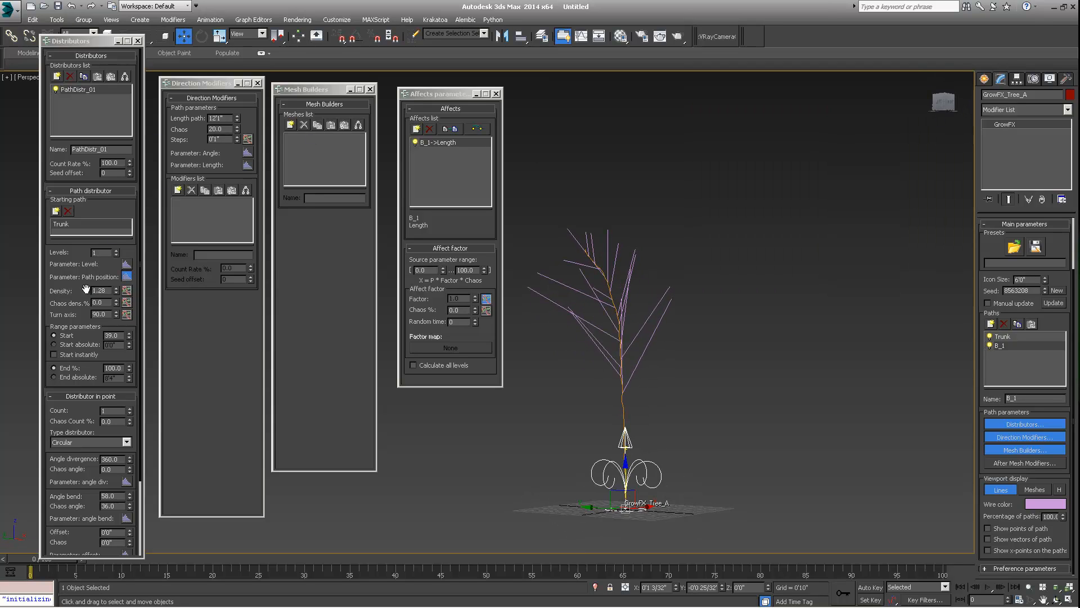
{"action": "left_click", "coordinate": [126, 290]}
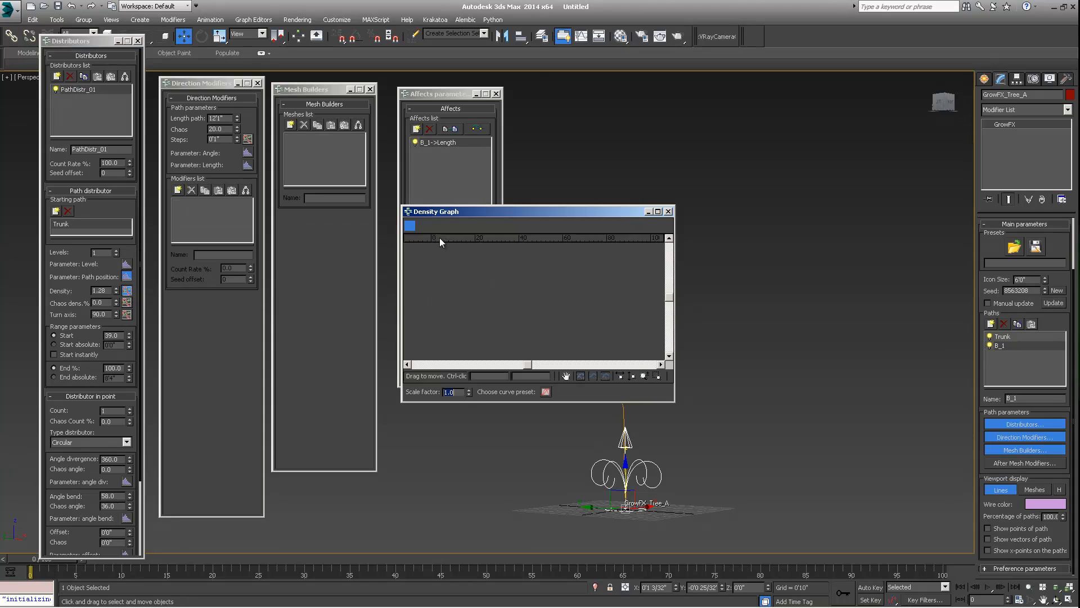
{"action": "left_click_drag", "start_coordinate": [470, 211], "coordinate": [735, 91]}
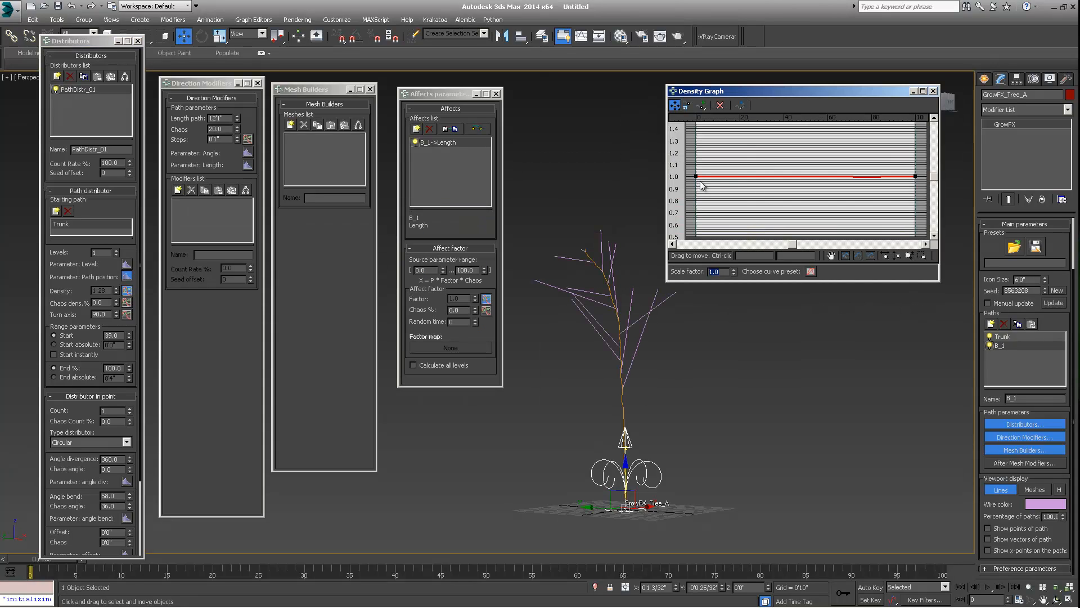
{"action": "left_click_drag", "start_coordinate": [697, 175], "coordinate": [698, 121]}
{"action": "left_click_drag", "start_coordinate": [762, 97], "coordinate": [752, 116]}
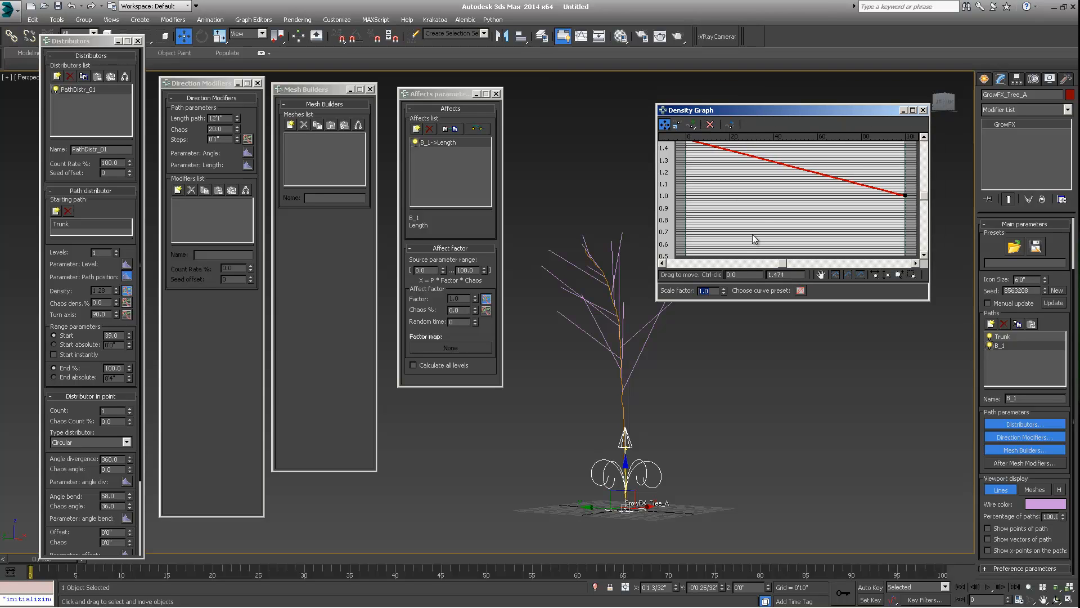
{"action": "left_click", "coordinate": [835, 275]}
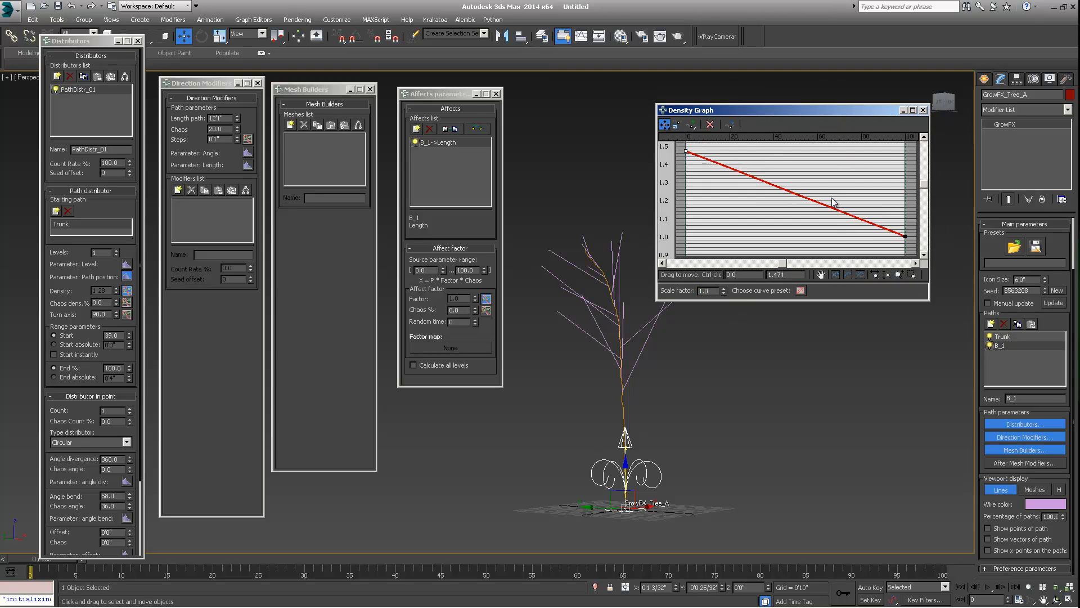
{"action": "middle_click_drag", "start_coordinate": [529, 288], "coordinate": [794, 316], "text": "alt"}
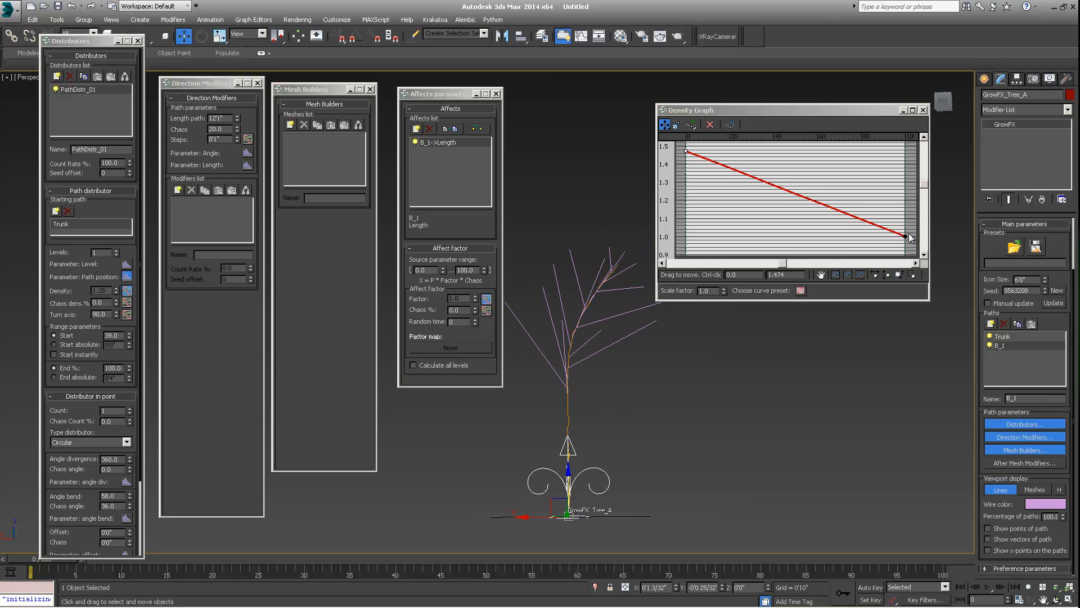
{"action": "left_click_drag", "start_coordinate": [907, 236], "coordinate": [907, 268]}
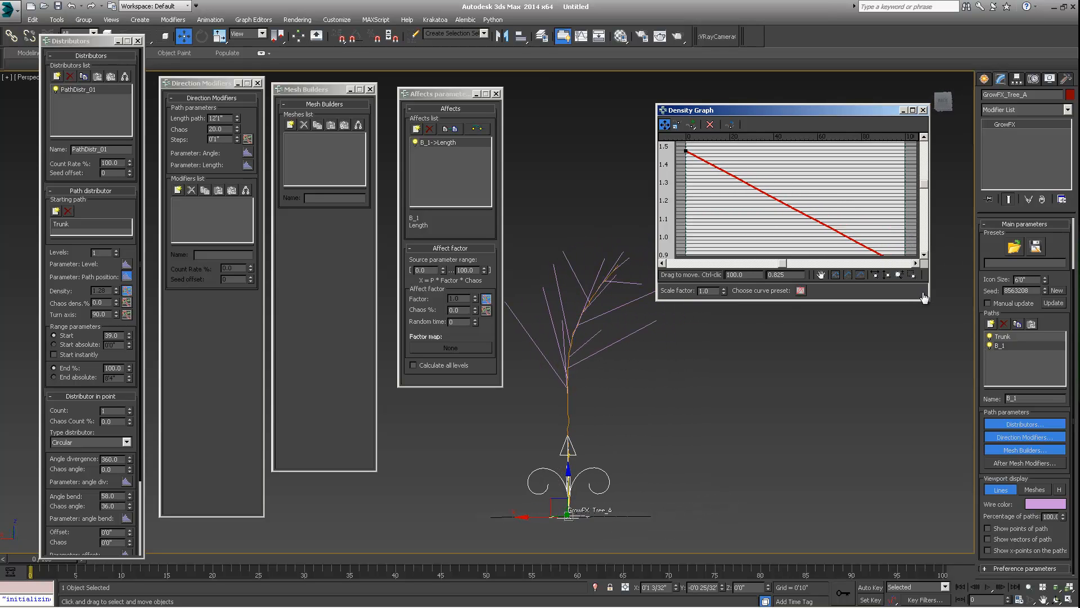
{"action": "left_click_drag", "start_coordinate": [930, 302], "coordinate": [974, 432]}
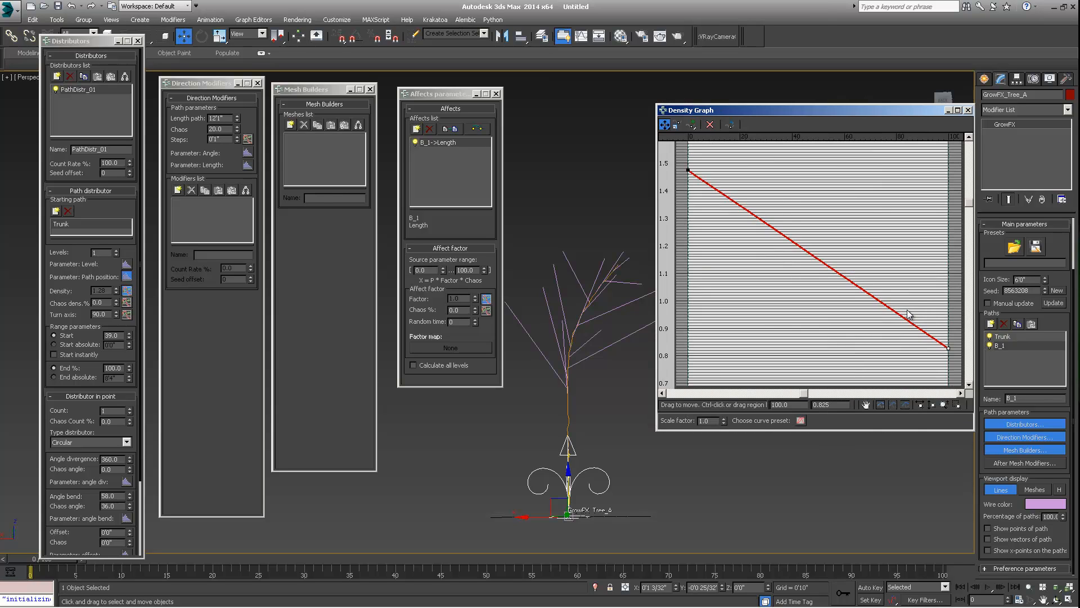
{"action": "left_click_drag", "start_coordinate": [949, 354], "coordinate": [948, 176]}
{"action": "left_click_drag", "start_coordinate": [687, 169], "coordinate": [689, 383]}
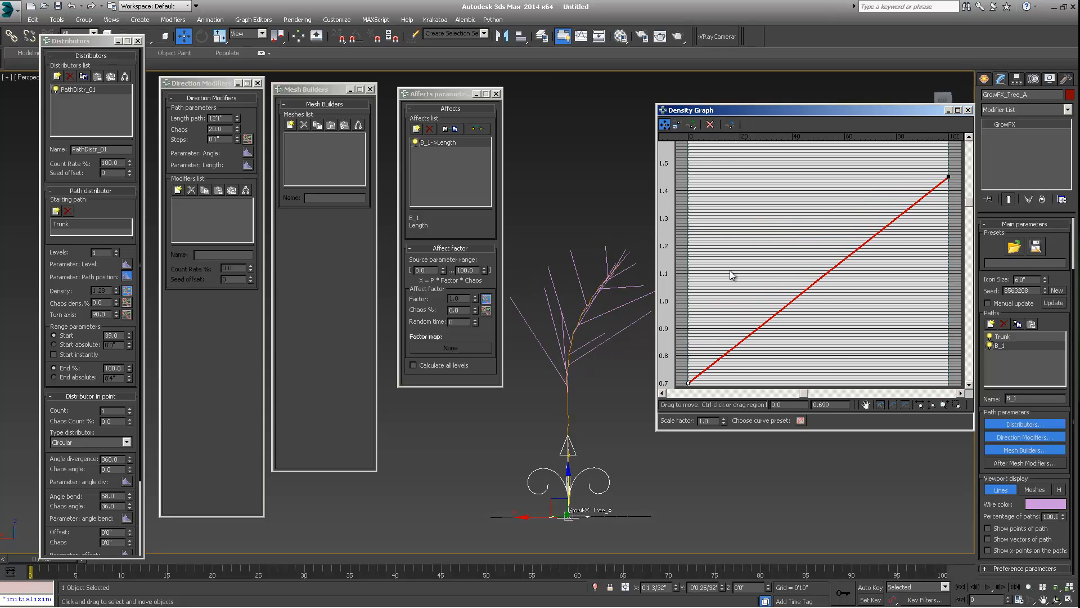
- Insert a control point on the Density graph and set its position to 39.0
{"action": "scroll", "coordinate": [722, 245], "scroll_direction": "down", "scroll_amount": 3}
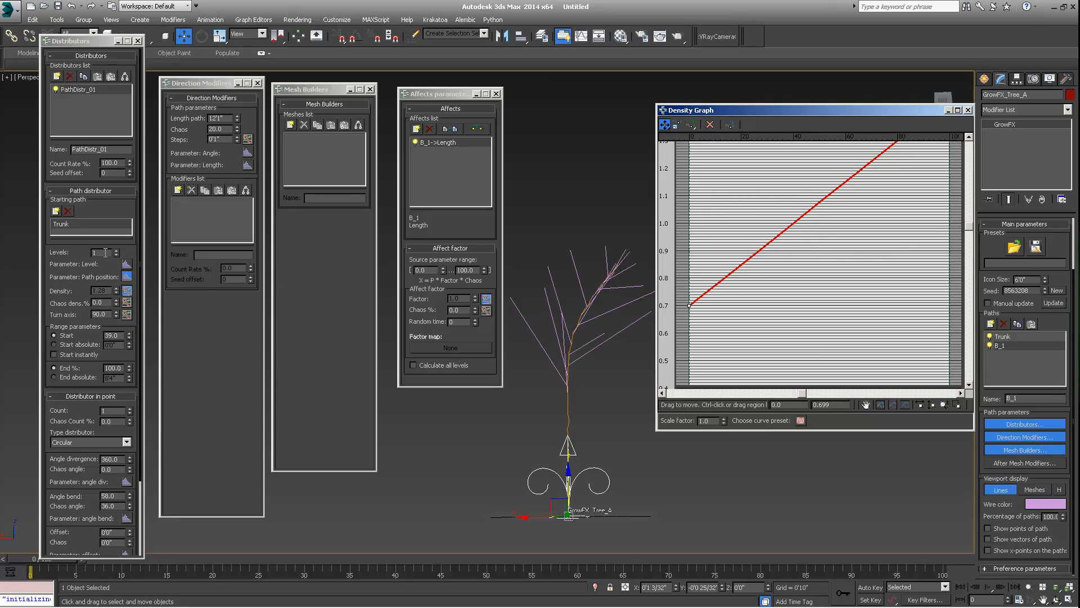
{"action": "left_click", "coordinate": [113, 335]}
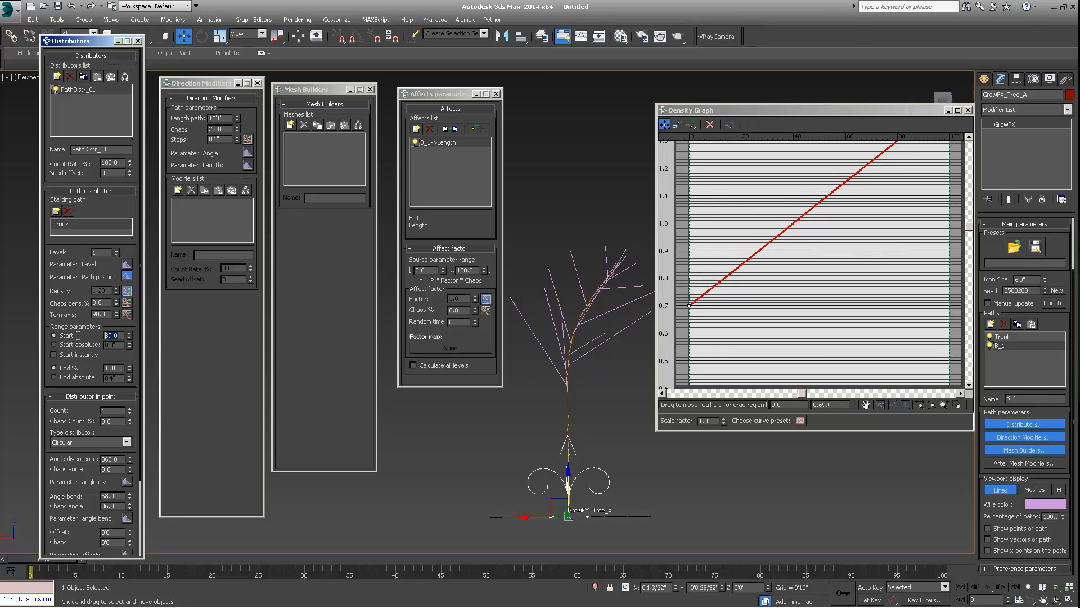
{"action": "left_click", "coordinate": [691, 124]}
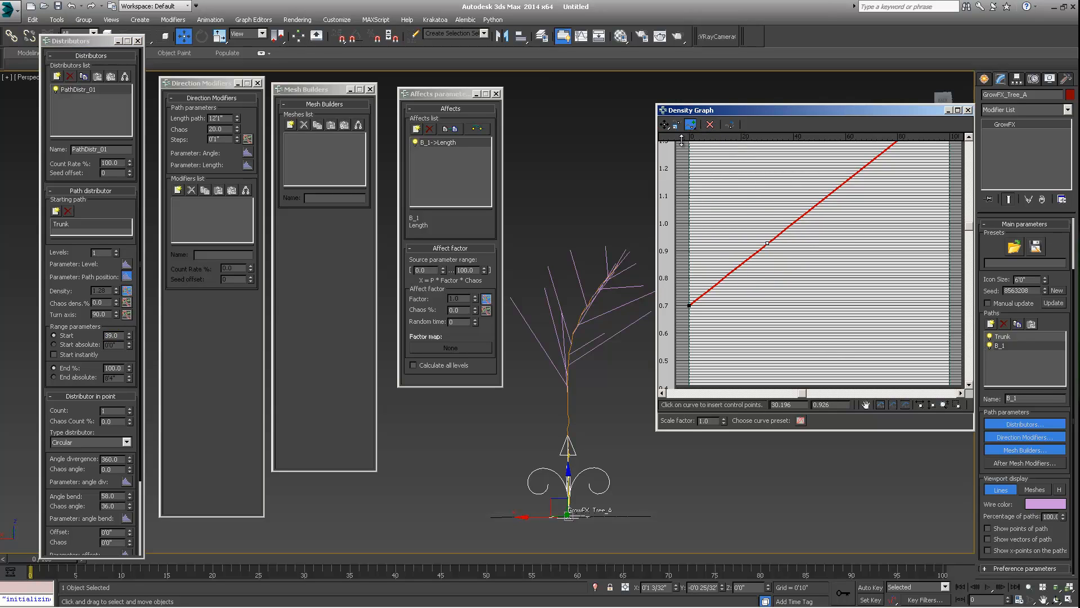
{"action": "left_click", "coordinate": [665, 124]}
{"action": "left_click_drag", "start_coordinate": [767, 243], "coordinate": [799, 311]}
{"action": "double_click", "coordinate": [788, 404]}
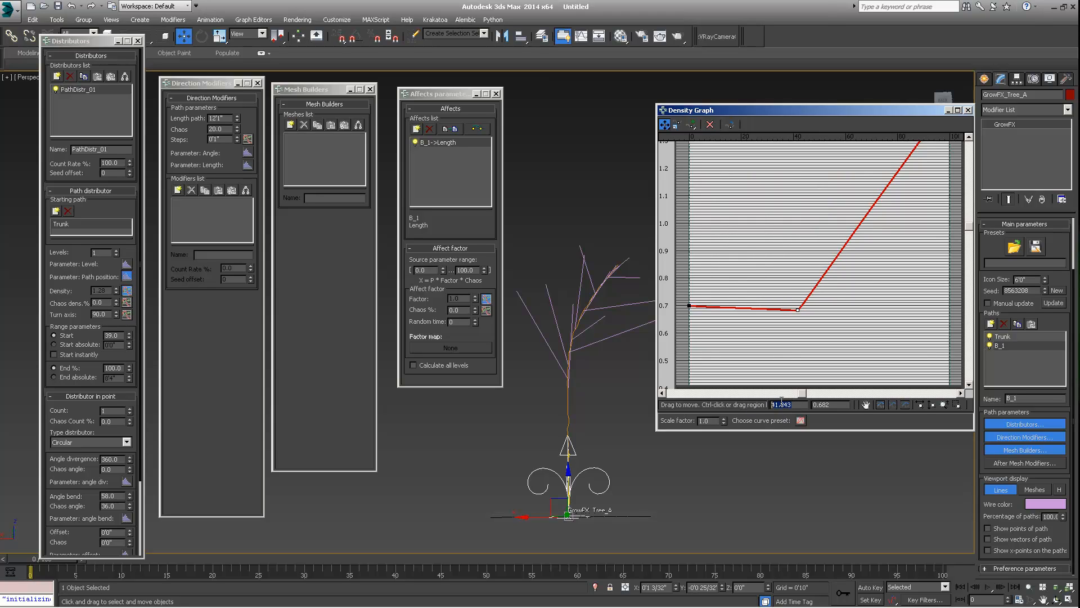
{"action": "key", "text": "Return"}
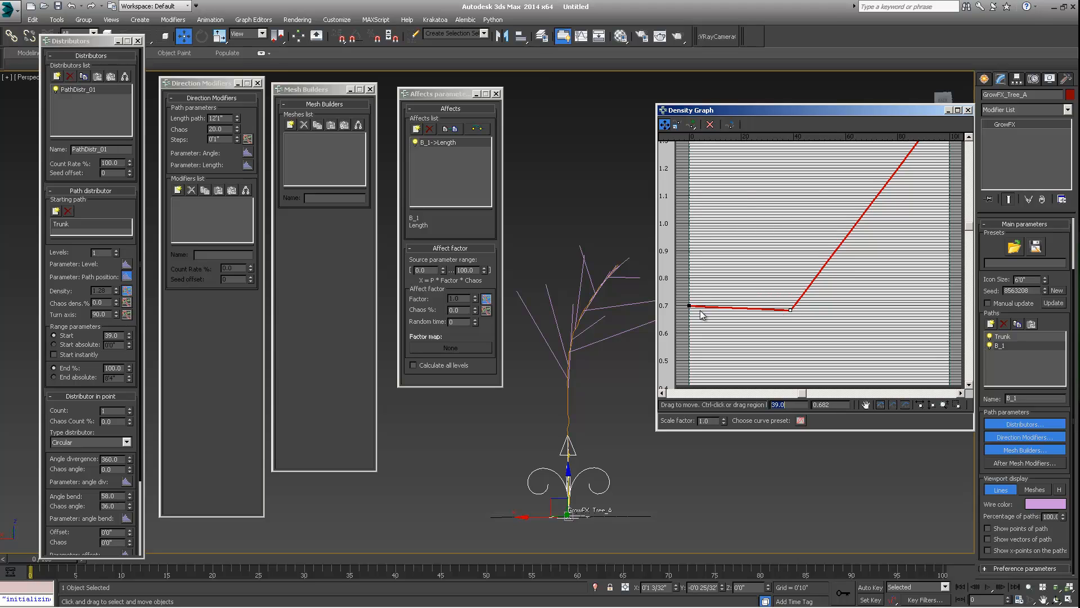
- Make the Density graph's end point Bezier-Smooth, bend its tangent outward, and raise it to about 1.75
{"action": "middle_click_drag", "start_coordinate": [585, 399], "coordinate": [568, 377], "text": "alt"}
{"action": "left_click_drag", "start_coordinate": [683, 298], "coordinate": [791, 372]}
{"action": "middle_click_drag", "start_coordinate": [553, 353], "coordinate": [629, 366], "text": "alt"}
{"action": "middle_click_drag", "start_coordinate": [927, 185], "coordinate": [906, 236]}
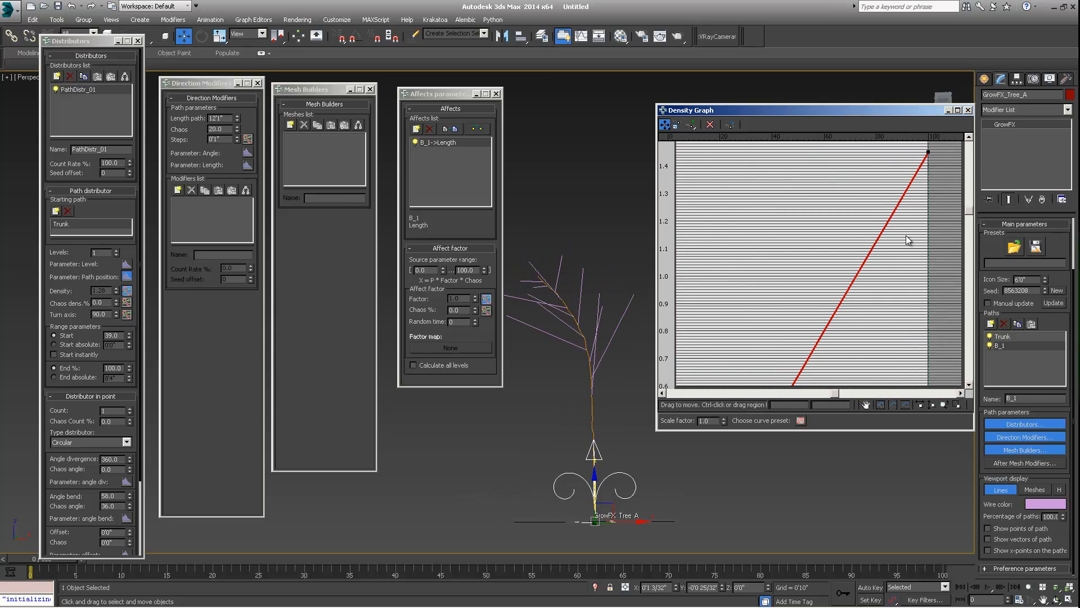
{"action": "right_click", "coordinate": [928, 152]}
{"action": "left_click", "coordinate": [950, 182]}
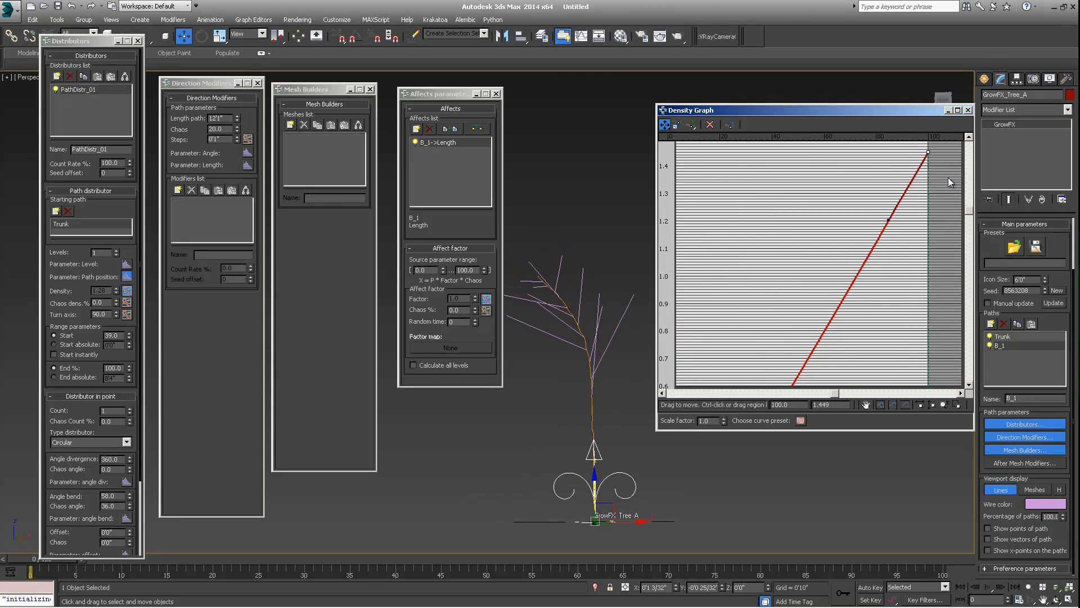
{"action": "left_click_drag", "start_coordinate": [888, 220], "coordinate": [830, 145]}
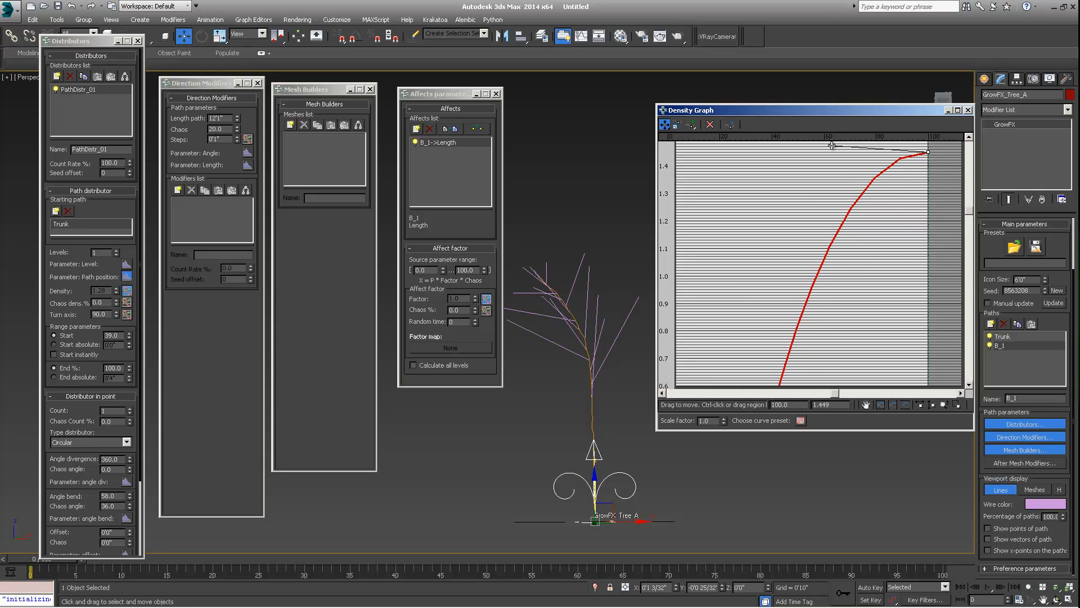
{"action": "middle_click_drag", "start_coordinate": [629, 308], "coordinate": [670, 287], "text": "alt"}
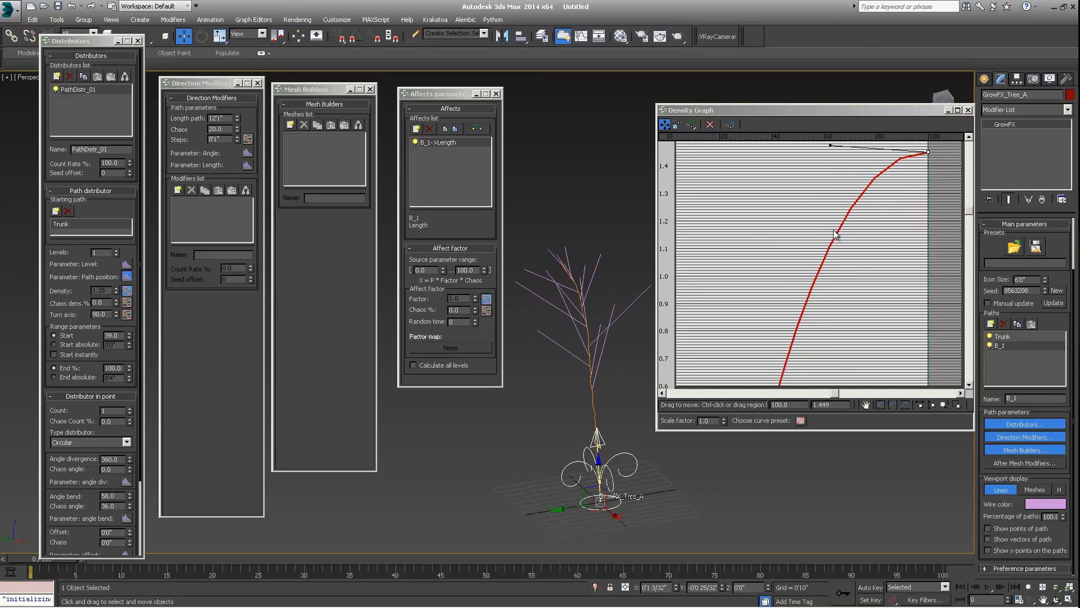
{"action": "left_click_drag", "start_coordinate": [830, 145], "coordinate": [806, 151]}
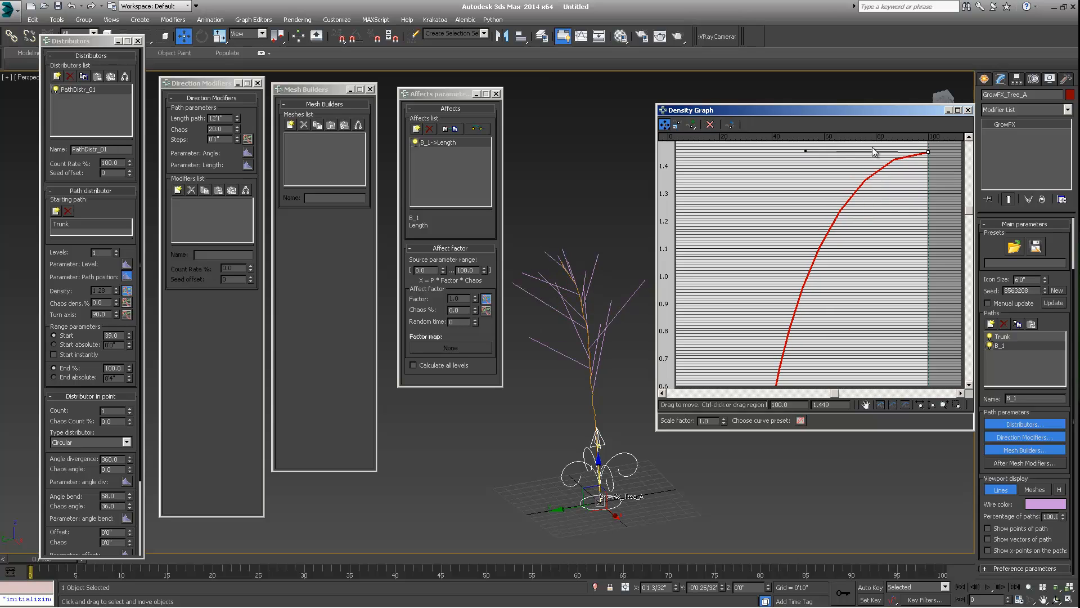
{"action": "left_click_drag", "start_coordinate": [927, 152], "coordinate": [928, 70]}
- Lower the Density graph's start and middle points to about 0.2, keeping the segment before 39 flat
{"action": "middle_click_drag", "start_coordinate": [563, 287], "coordinate": [619, 336], "text": "alt"}
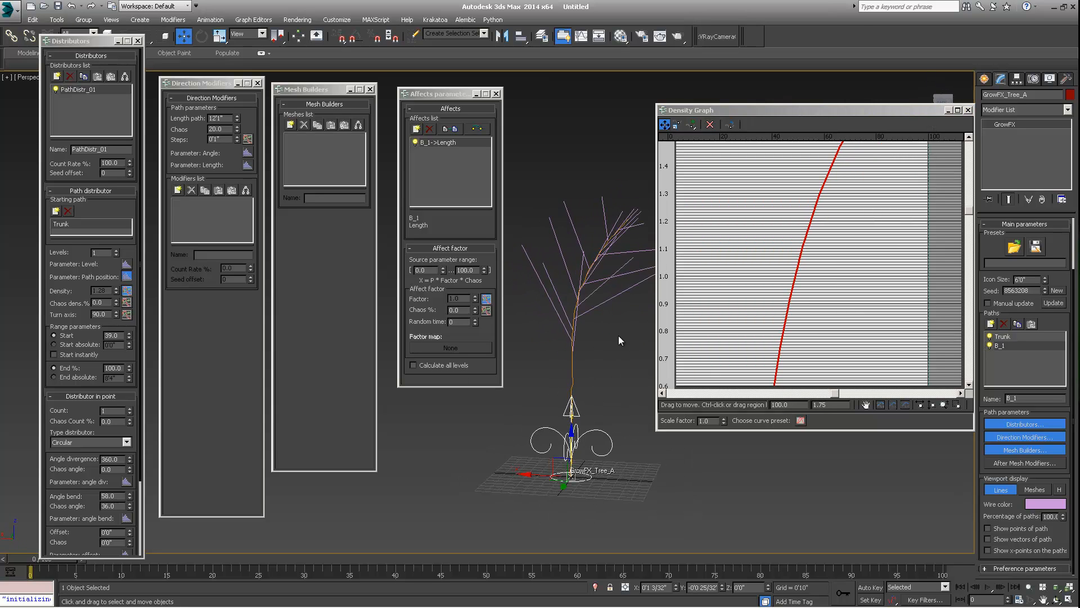
{"action": "left_click", "coordinate": [121, 334]}
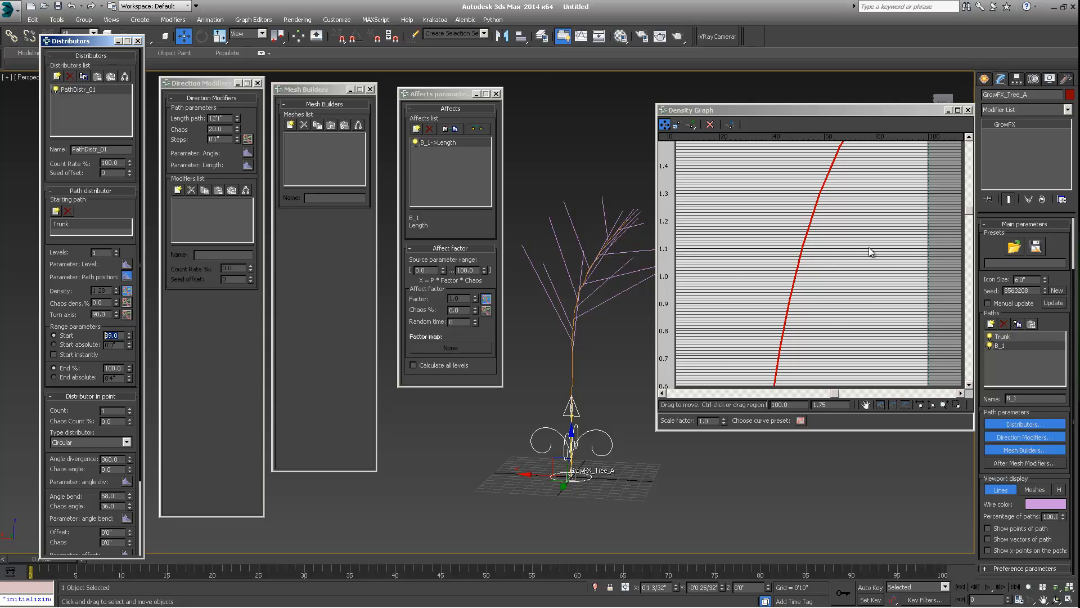
{"action": "middle_click_drag", "start_coordinate": [822, 288], "coordinate": [812, 223]}
{"action": "middle_click_drag", "start_coordinate": [742, 334], "coordinate": [841, 278]}
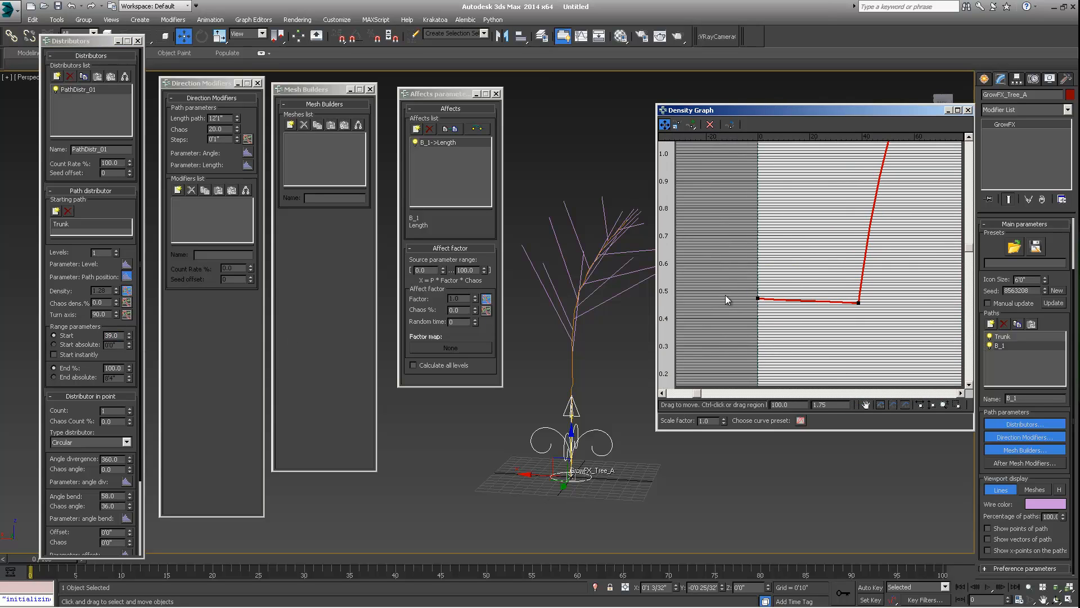
{"action": "mouse_move", "coordinate": [758, 296]}
{"action": "left_mouse_down"}
{"action": "mouse_move", "coordinate": [757, 212]}
{"action": "mouse_move", "coordinate": [758, 305]}
{"action": "mouse_move", "coordinate": [767, 293]}
{"action": "mouse_move", "coordinate": [776, 322]}
{"action": "mouse_move", "coordinate": [760, 276]}
{"action": "mouse_move", "coordinate": [757, 306]}
{"action": "left_mouse_up"}
{"action": "middle_click_drag", "start_coordinate": [558, 319], "coordinate": [548, 317], "text": "alt"}
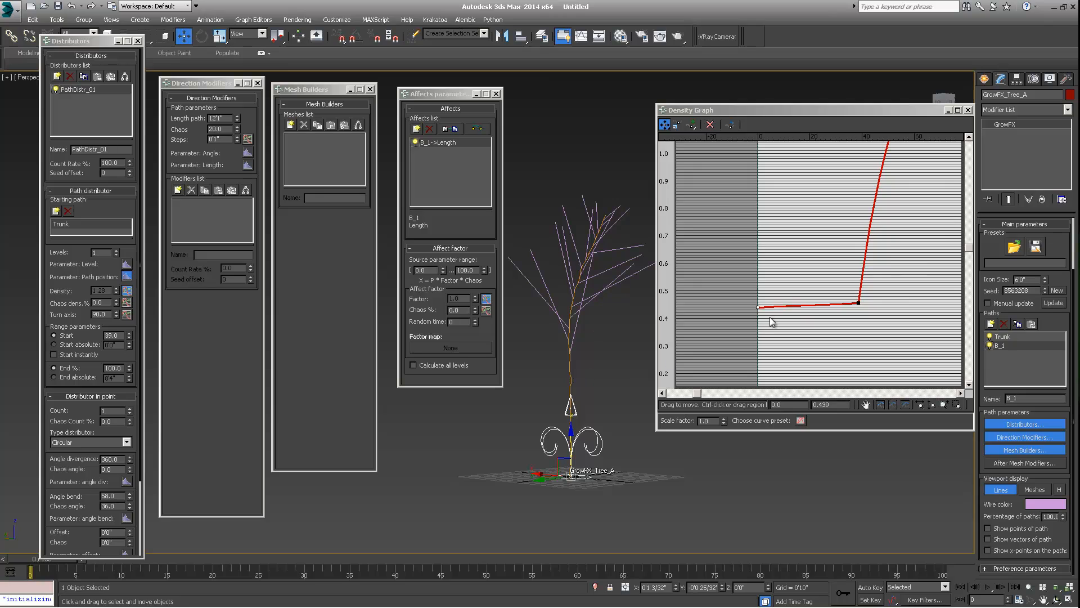
{"action": "left_click_drag", "start_coordinate": [859, 301], "coordinate": [858, 335]}
{"action": "left_click_drag", "start_coordinate": [760, 314], "coordinate": [915, 384]}
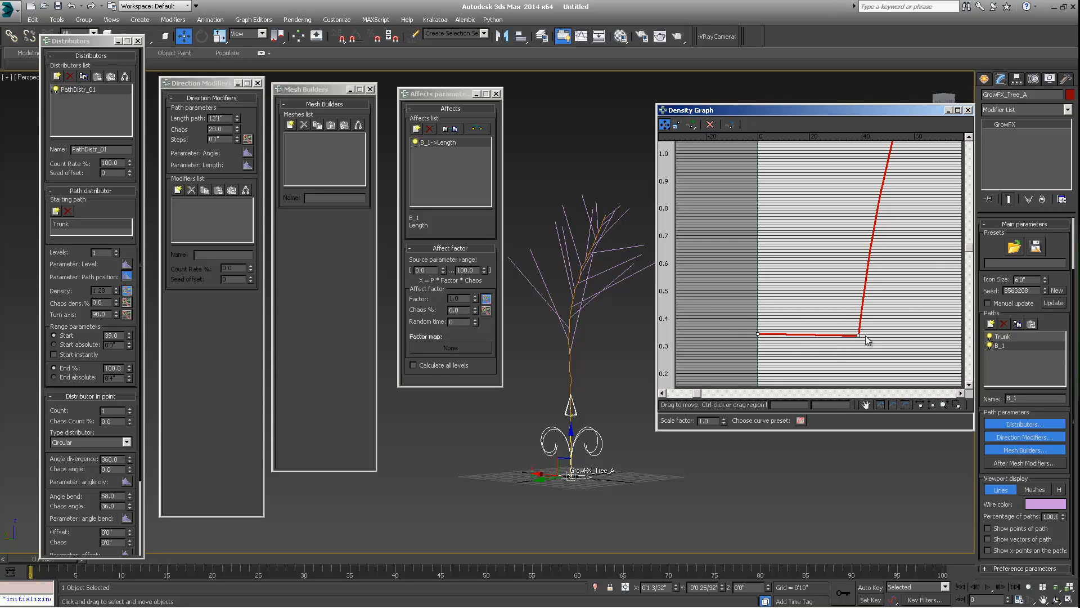
{"action": "left_click_drag", "start_coordinate": [862, 339], "coordinate": [843, 381]}
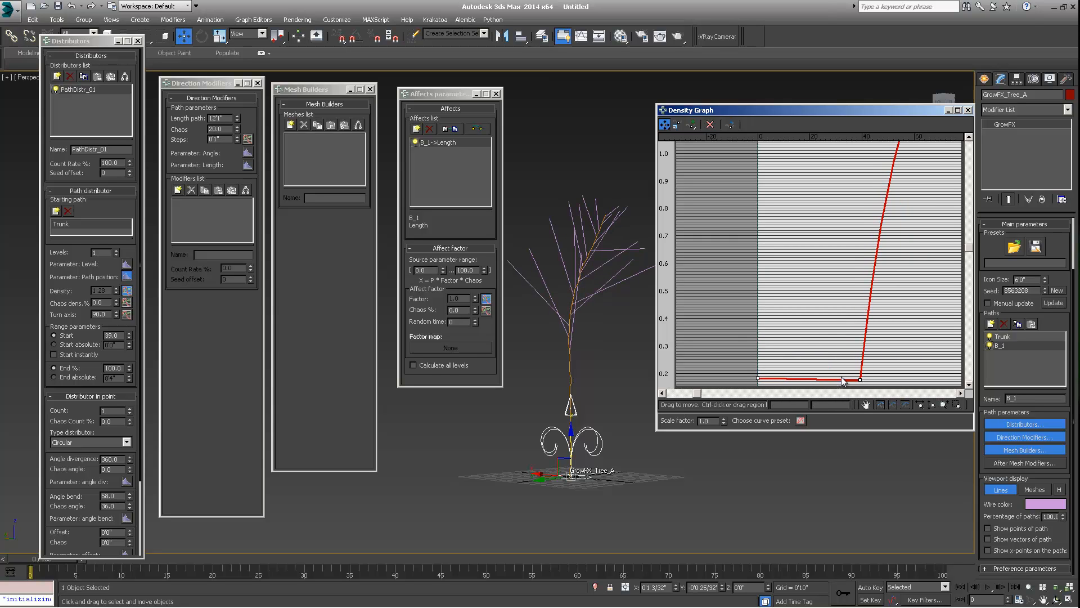
- Raise the Density graph's end point further and reshape the rising segment, then fit the whole curve in view
{"action": "middle_click_drag", "start_coordinate": [588, 356], "coordinate": [563, 368], "text": "alt"}
{"action": "left_click_drag", "start_coordinate": [857, 111], "coordinate": [797, 114]}
{"action": "middle_click_drag", "start_coordinate": [862, 228], "coordinate": [833, 332]}
{"action": "middle_click_drag", "start_coordinate": [844, 216], "coordinate": [814, 346]}
{"action": "left_click_drag", "start_coordinate": [890, 193], "coordinate": [891, 114]}
{"action": "middle_click_drag", "start_coordinate": [581, 344], "coordinate": [571, 353]}
{"action": "middle_click_drag", "start_coordinate": [571, 353], "coordinate": [637, 358], "text": "alt"}
{"action": "middle_click_drag", "start_coordinate": [546, 383], "coordinate": [682, 301]}
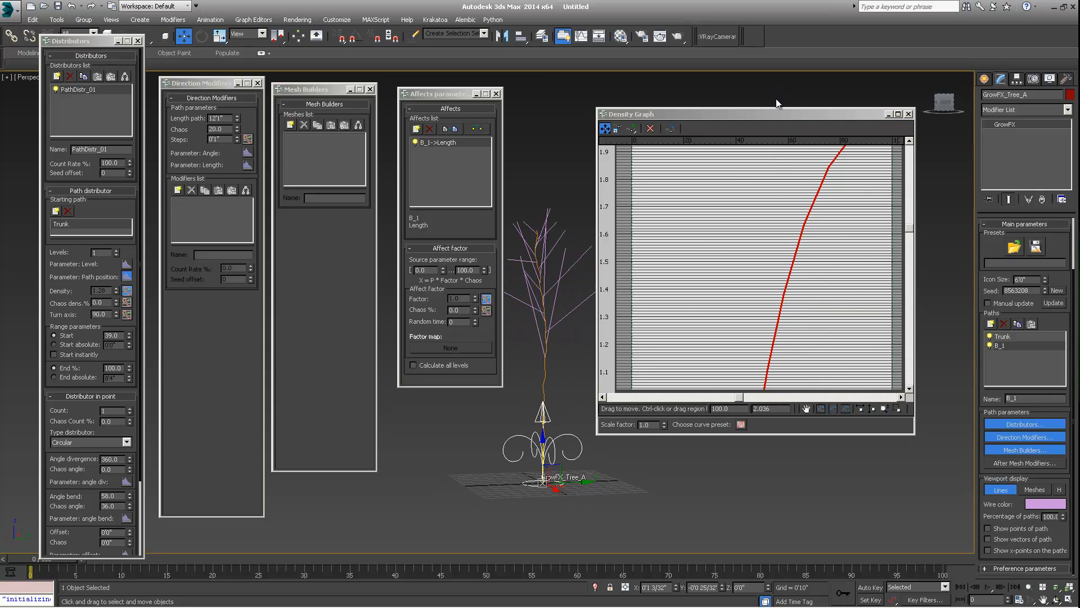
{"action": "left_click_drag", "start_coordinate": [796, 113], "coordinate": [864, 110]}
{"action": "middle_click_drag", "start_coordinate": [596, 337], "coordinate": [668, 356], "text": "alt"}
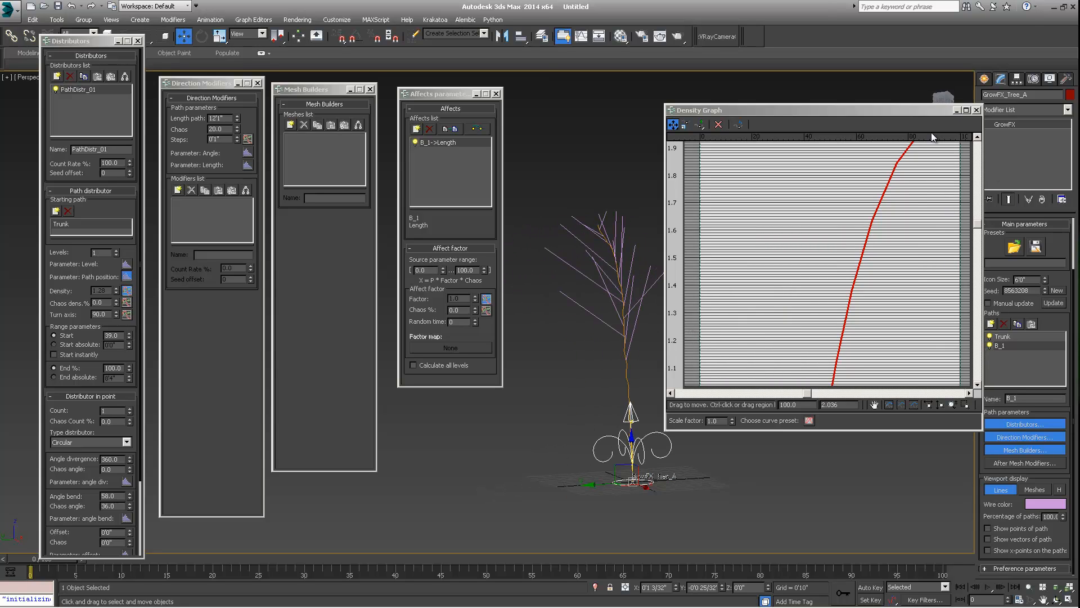
{"action": "left_click", "coordinate": [892, 402]}
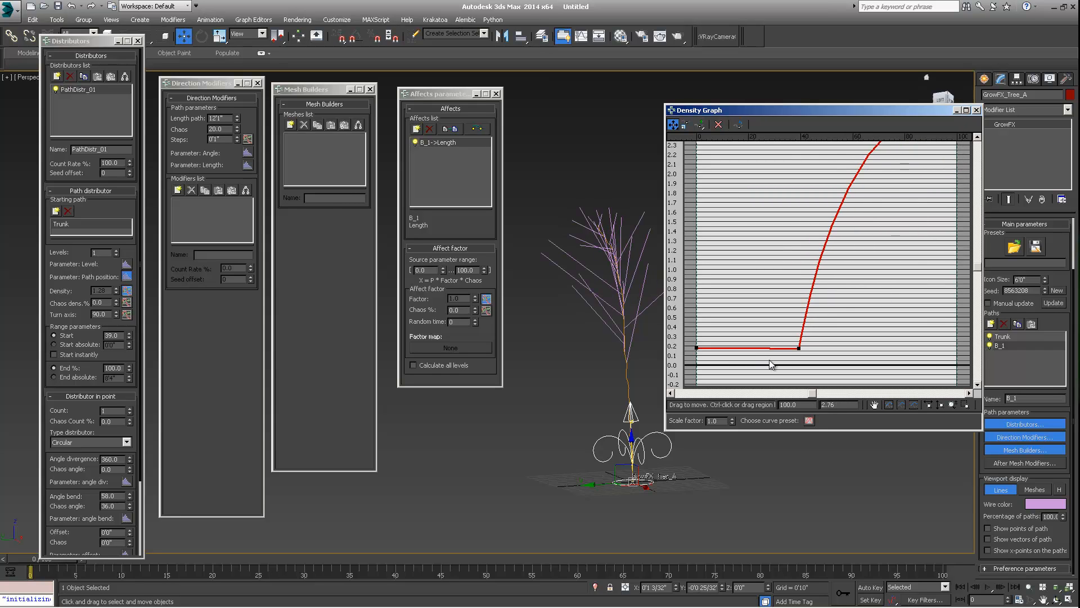
- Make the Density graph's middle point Bezier-Smooth, ease its tangent, and close the graph
{"action": "right_click", "coordinate": [800, 349]}
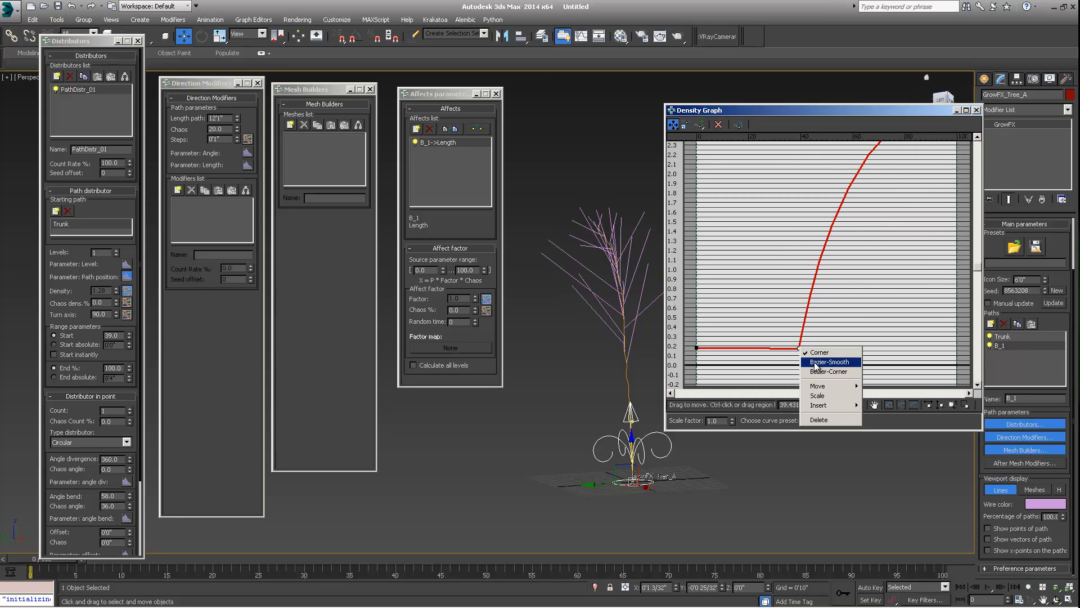
{"action": "left_click", "coordinate": [814, 365]}
{"action": "left_click_drag", "start_coordinate": [826, 346], "coordinate": [857, 347]}
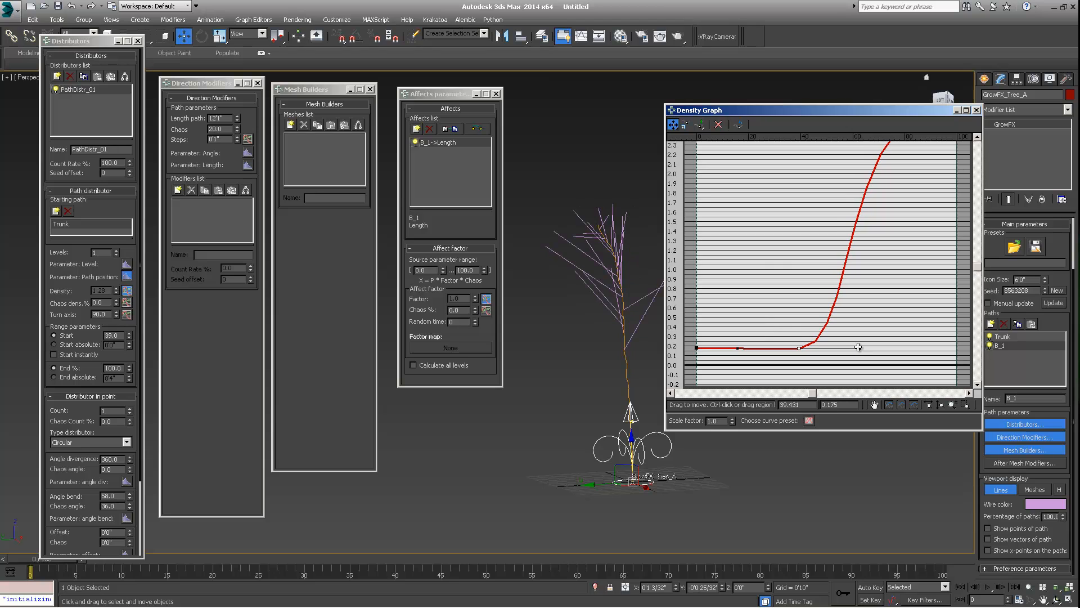
{"action": "mouse_move", "coordinate": [599, 344]}
{"action": "middle_mouse_down", "text": "alt"}
{"action": "mouse_move", "coordinate": [619, 323]}
{"action": "mouse_move", "coordinate": [654, 325]}
{"action": "mouse_move", "coordinate": [599, 348]}
{"action": "mouse_move", "coordinate": [611, 362]}
{"action": "middle_mouse_up", "text": "alt"}
{"action": "left_click", "coordinate": [977, 110]}
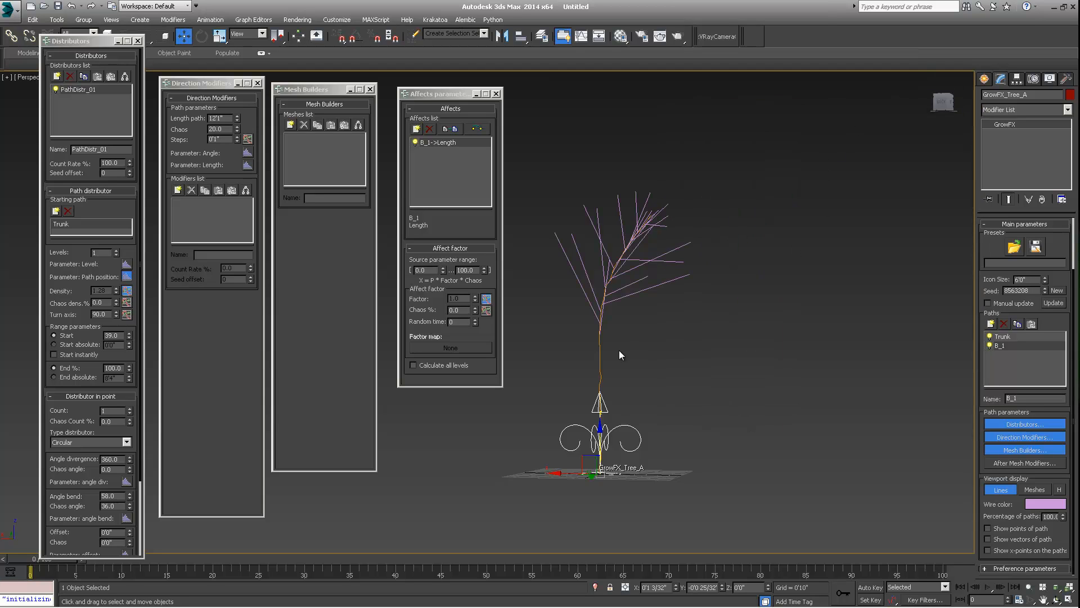
- Add a Random direction modifier to the B_1 branches' direction modifiers
{"action": "mouse_move", "coordinate": [657, 286]}
{"action": "middle_mouse_down", "text": "alt"}
{"action": "mouse_move", "coordinate": [578, 315]}
{"action": "mouse_move", "coordinate": [632, 310]}
{"action": "mouse_move", "coordinate": [646, 286]}
{"action": "mouse_move", "coordinate": [675, 287]}
{"action": "middle_mouse_up", "text": "alt"}
{"action": "scroll", "coordinate": [633, 310], "scroll_direction": "up", "scroll_amount": 2}
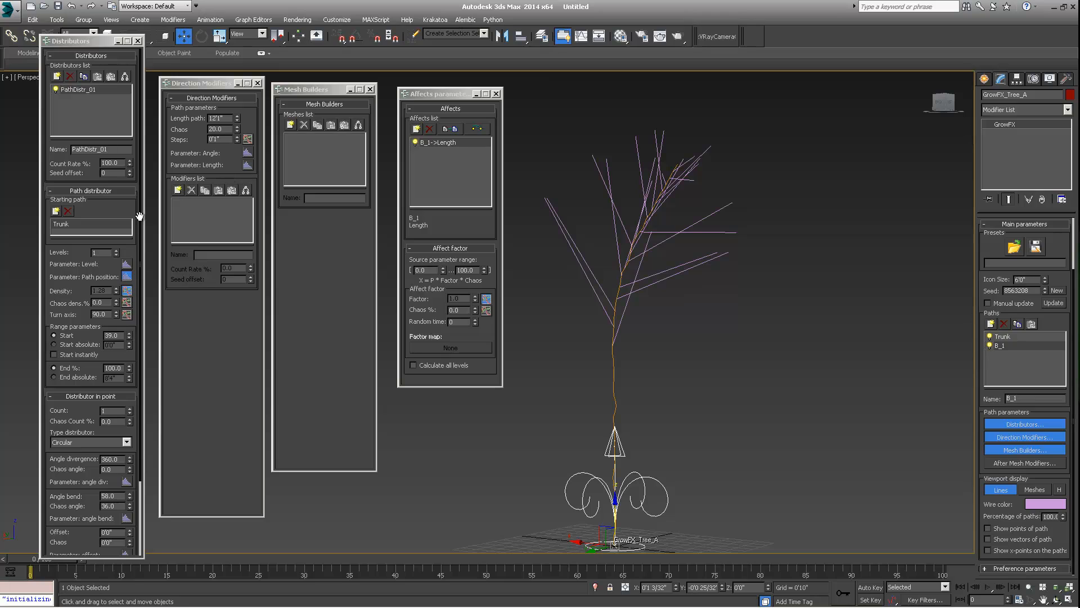
{"action": "left_click", "coordinate": [171, 189]}
{"action": "left_click", "coordinate": [176, 189]}
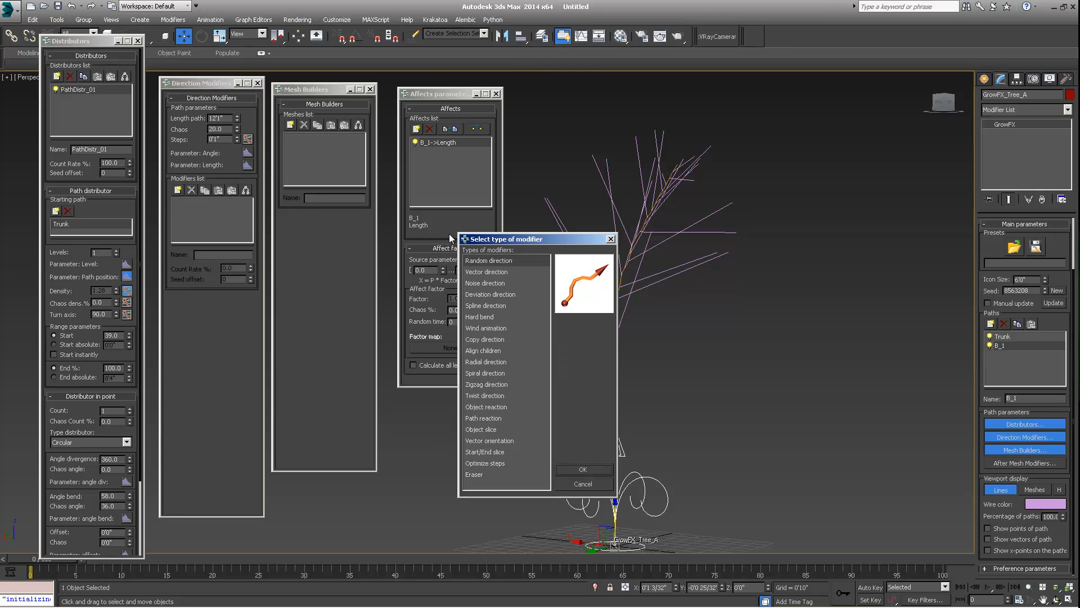
{"action": "left_click", "coordinate": [582, 470]}
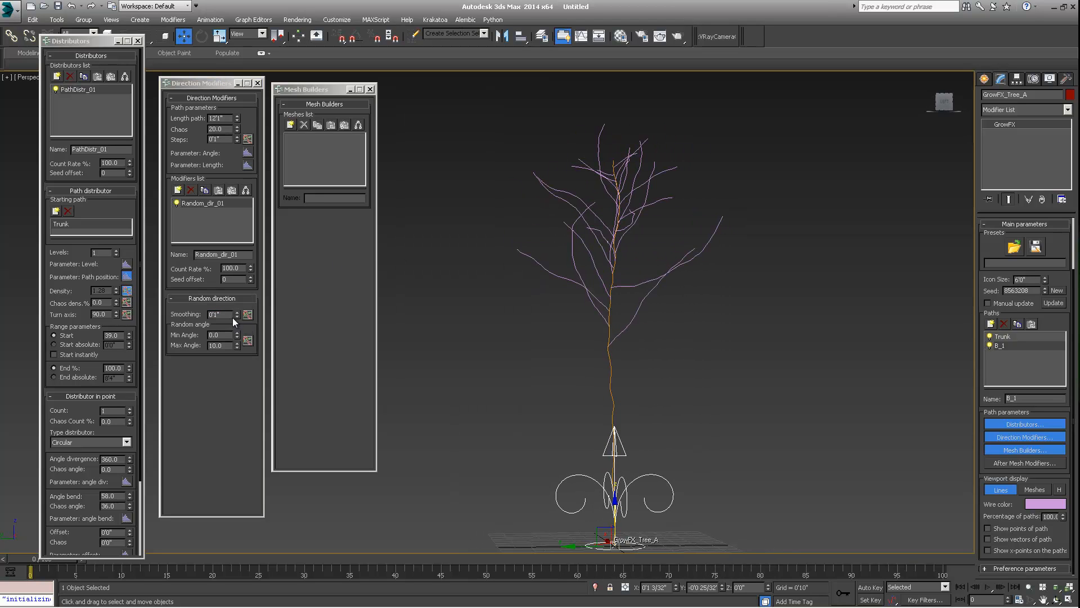
- Set the Random direction smoothing to about 0'3 1/32", briefly opening and closing its graph
{"action": "left_click_drag", "start_coordinate": [237, 312], "coordinate": [238, 301]}
{"action": "left_click_drag", "start_coordinate": [238, 259], "coordinate": [240, 195]}
{"action": "middle_click_drag", "start_coordinate": [558, 251], "coordinate": [729, 234], "text": "alt"}
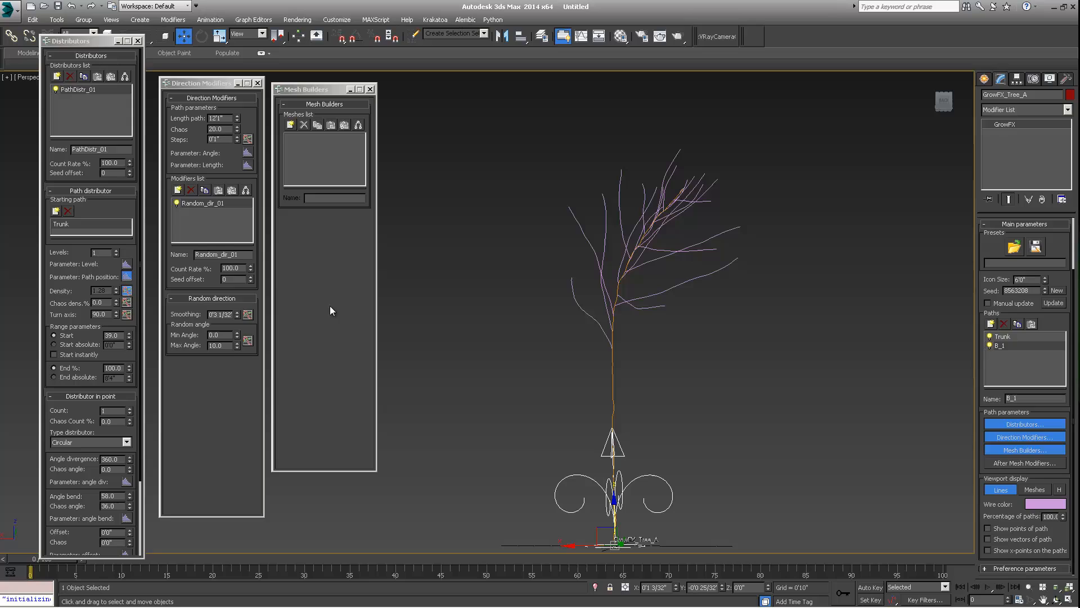
{"action": "left_click", "coordinate": [248, 314]}
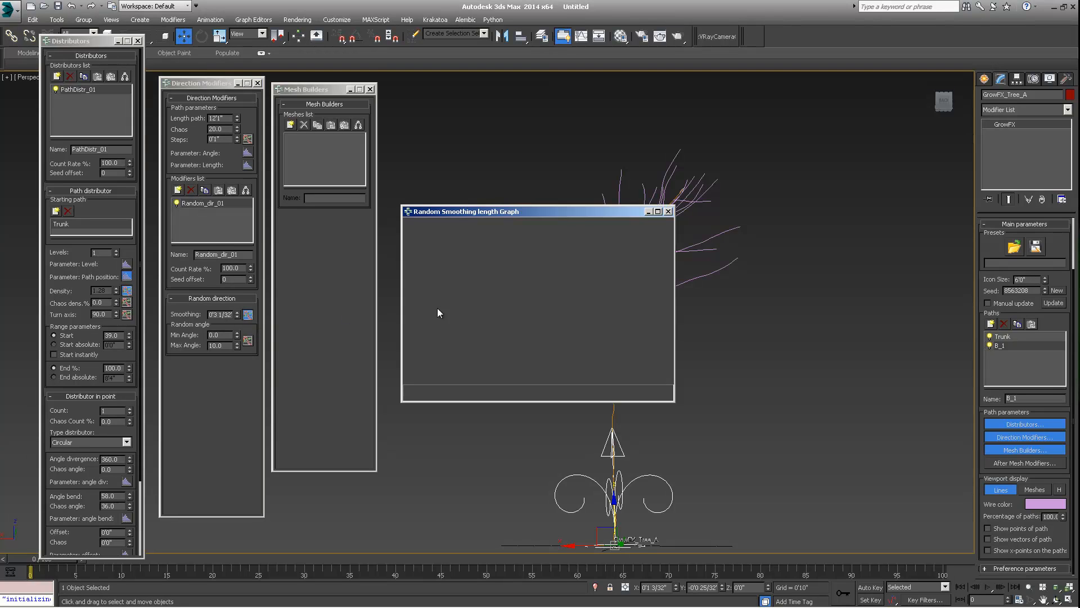
{"action": "left_click", "coordinate": [668, 212]}
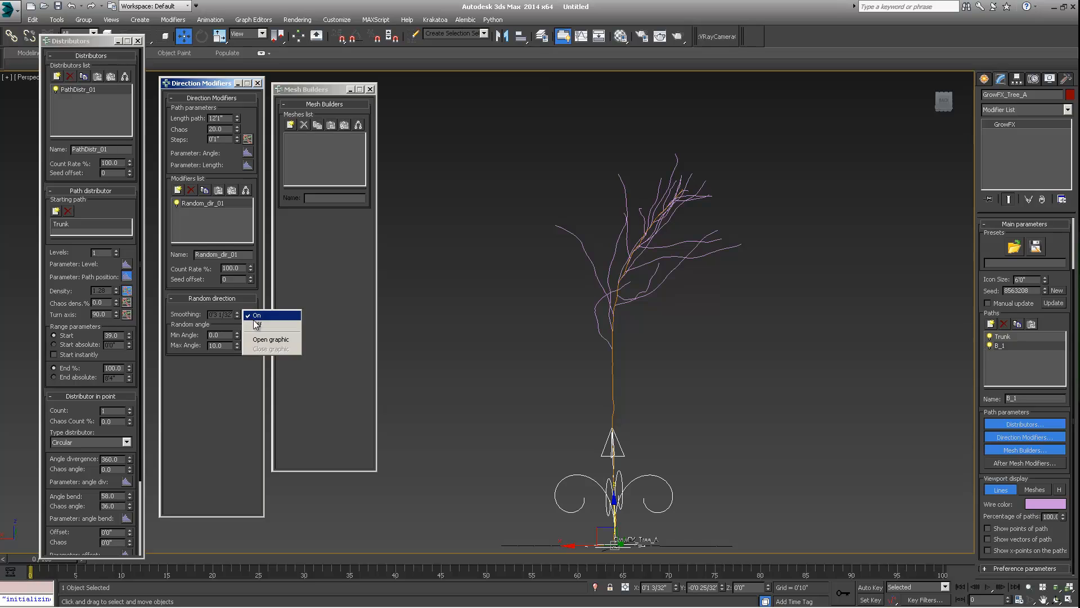
- Add a Noise direction modifier to the B_1 branches
{"action": "left_click", "coordinate": [178, 189]}
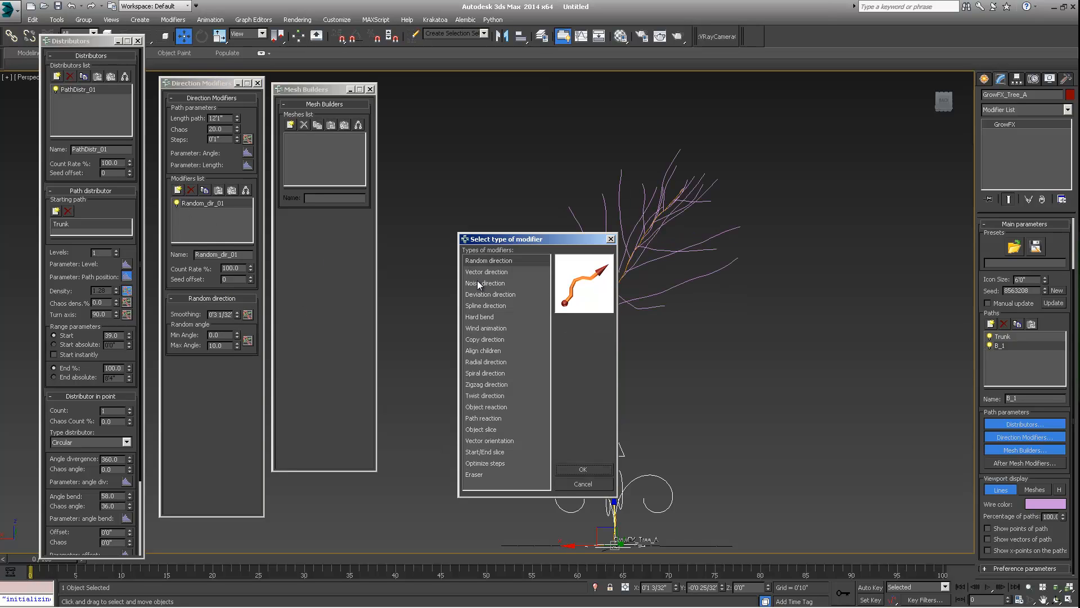
{"action": "left_click", "coordinate": [477, 281]}
{"action": "left_click", "coordinate": [583, 468]}
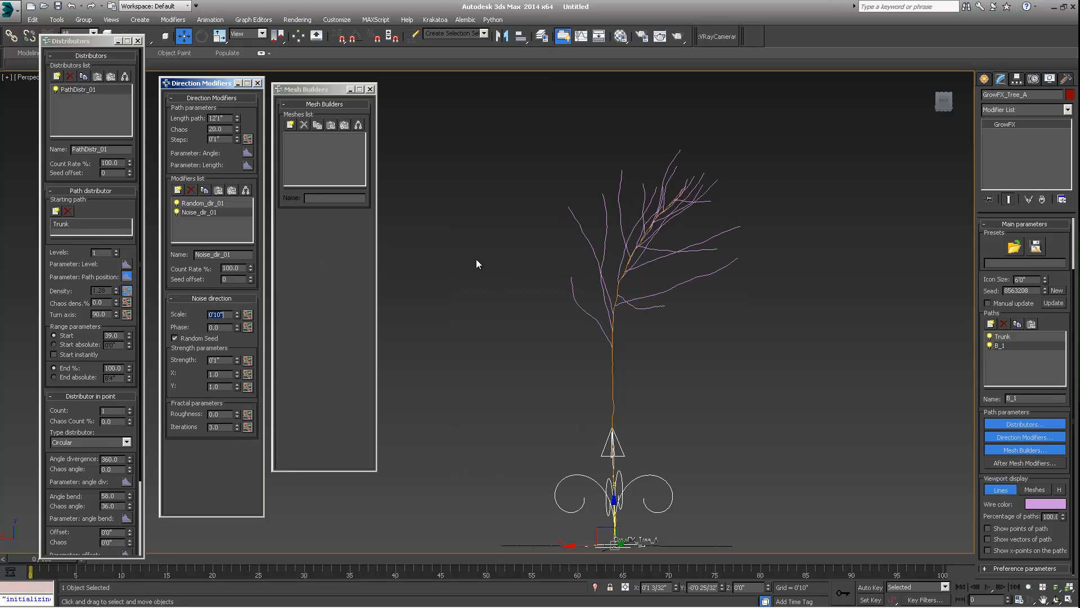
- Increase the Noise direction modifier's strength and scale
{"action": "left_click_drag", "start_coordinate": [237, 359], "coordinate": [231, 280]}
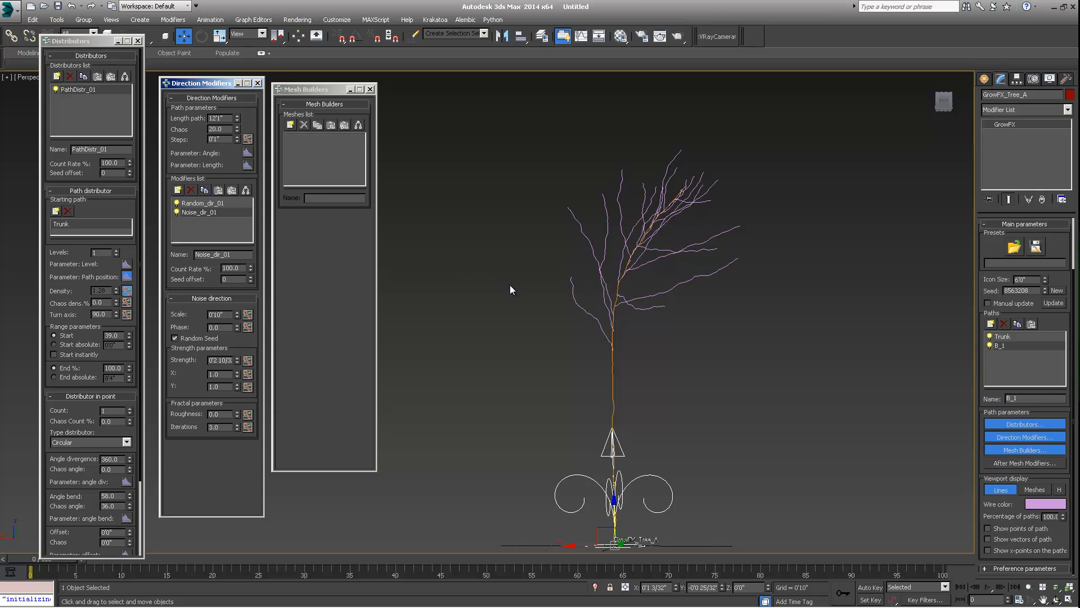
{"action": "middle_click_drag", "start_coordinate": [510, 289], "coordinate": [540, 332], "text": "alt"}
{"action": "left_click_drag", "start_coordinate": [239, 313], "coordinate": [238, 300]}
{"action": "middle_click_drag", "start_coordinate": [709, 383], "coordinate": [592, 371], "text": "alt"}
- Add a Vector direction modifier to the B_1 branches with strength -10.0
{"action": "left_click", "coordinate": [178, 190]}
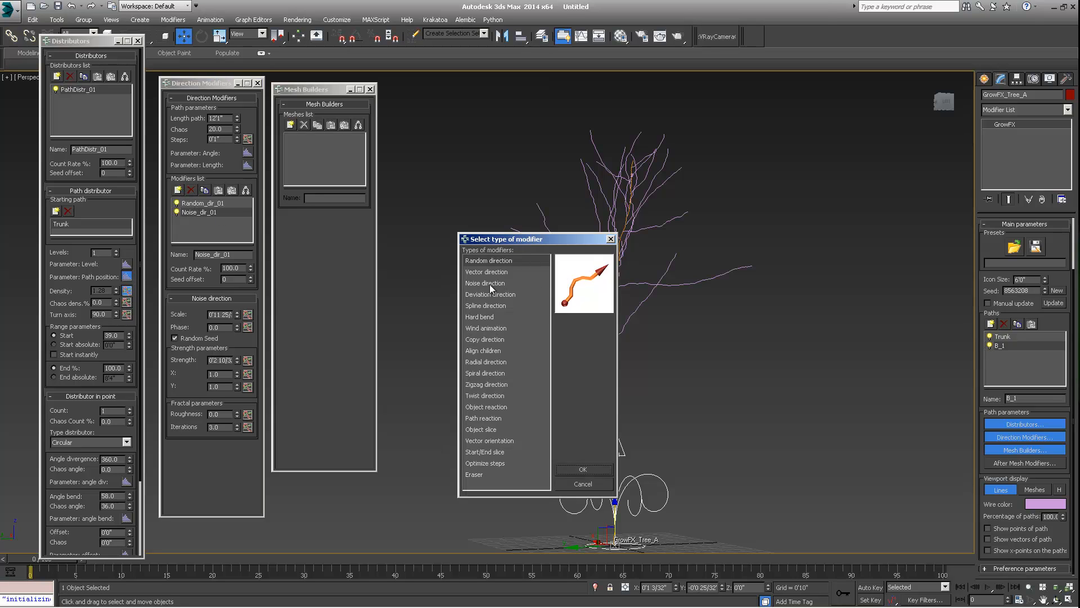
{"action": "left_click", "coordinate": [481, 271]}
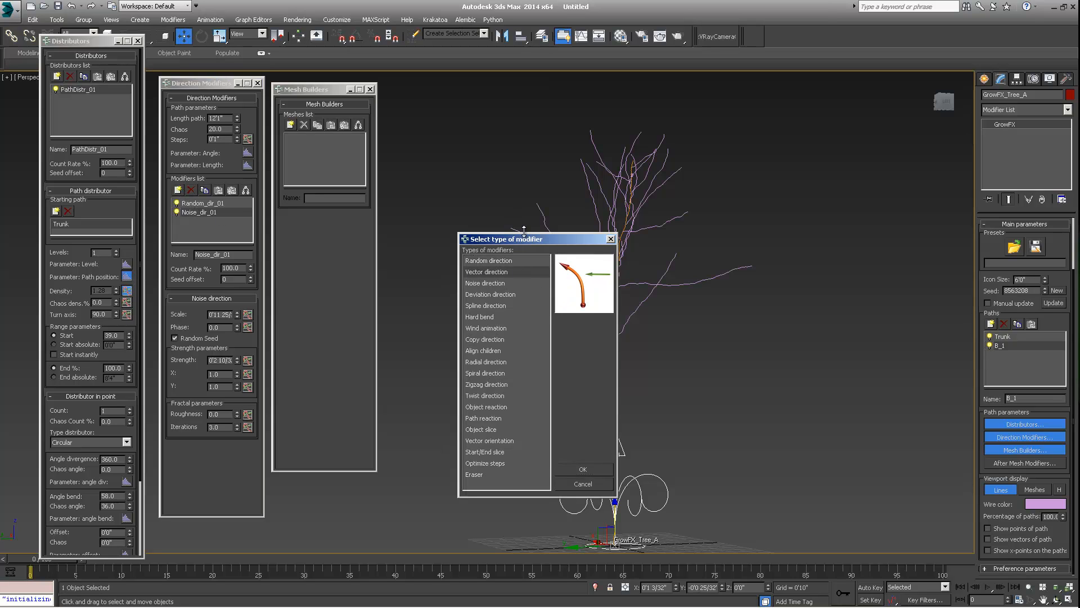
{"action": "left_click_drag", "start_coordinate": [524, 230], "coordinate": [468, 193]}
{"action": "left_click", "coordinate": [521, 432]}
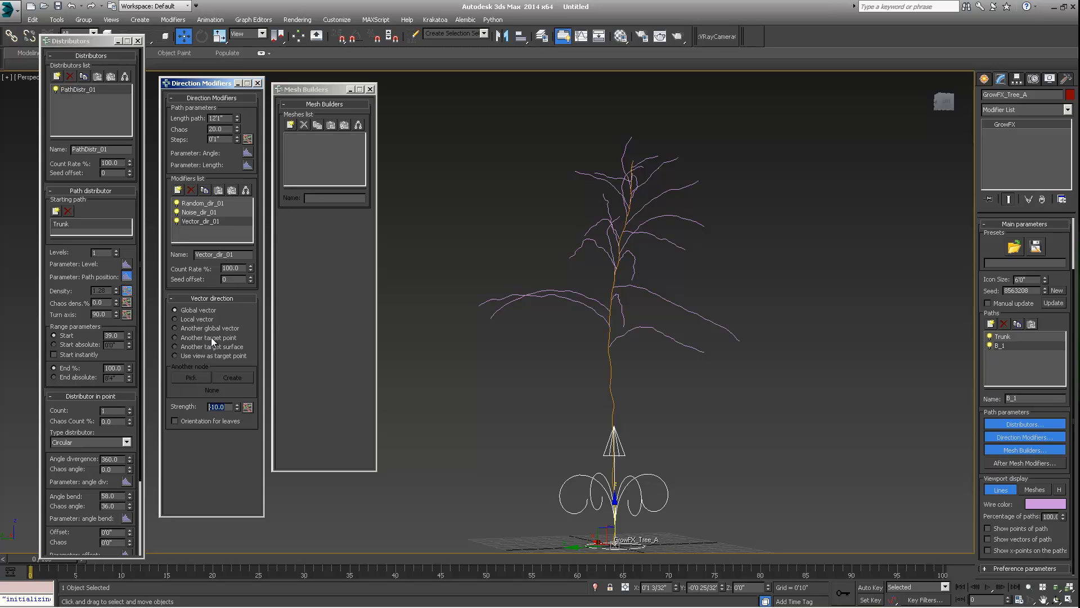
{"action": "middle_click_drag", "start_coordinate": [619, 478], "coordinate": [625, 440]}
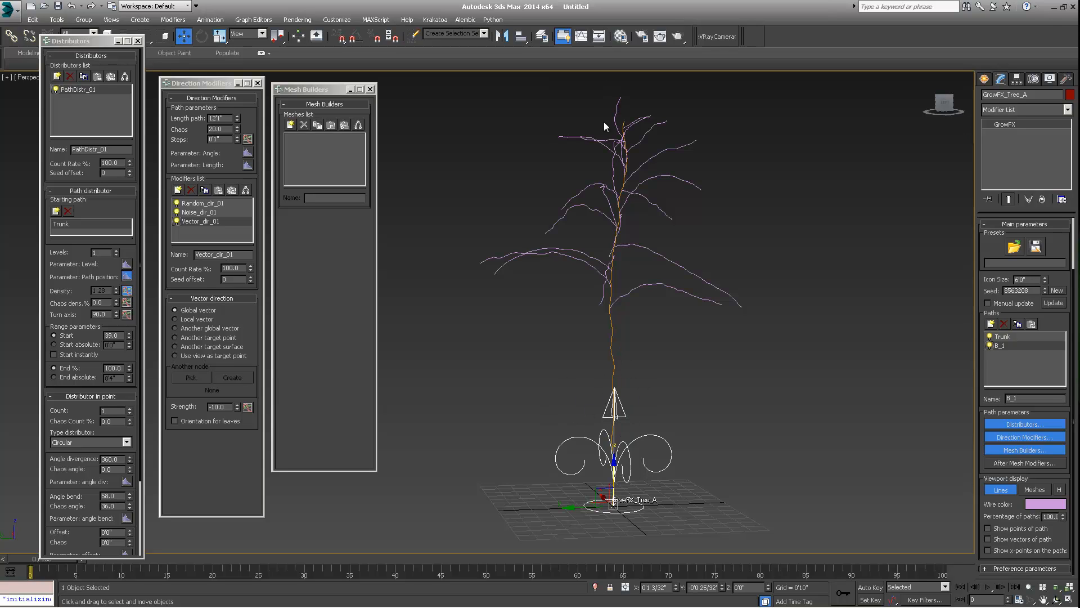
- Orbit and zoom around the tree to inspect the branch shapes, reselecting the GrowFX object
{"action": "middle_click_drag", "start_coordinate": [619, 359], "coordinate": [679, 357], "text": "alt"}
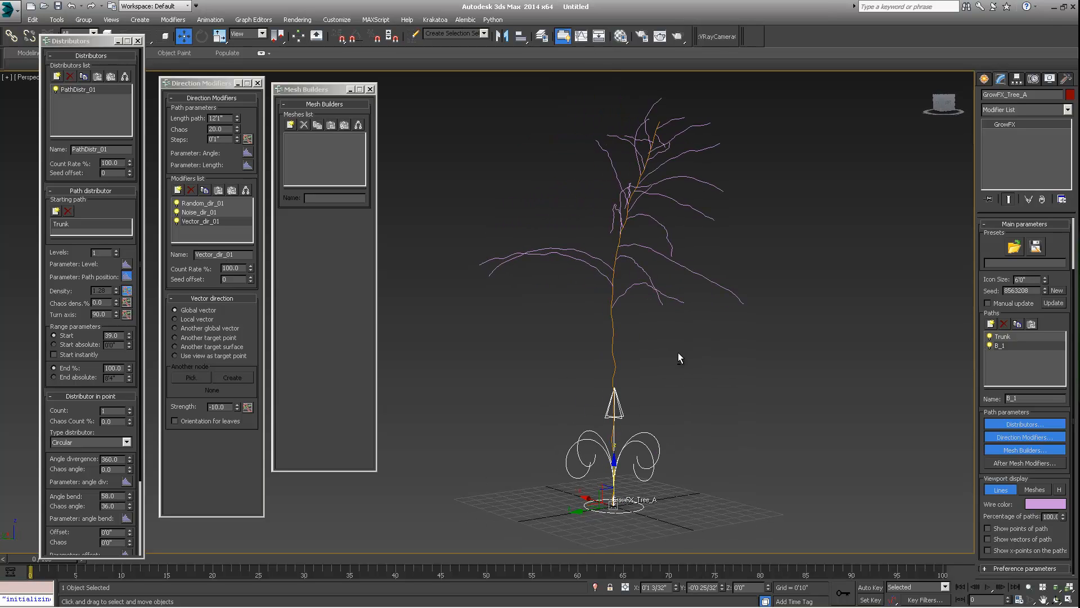
{"action": "middle_click_drag", "start_coordinate": [627, 122], "coordinate": [642, 301], "text": "alt"}
{"action": "scroll", "coordinate": [615, 315], "scroll_direction": "up", "scroll_amount": 3}
{"action": "scroll", "coordinate": [624, 308], "scroll_direction": "down", "scroll_amount": 5}
{"action": "left_click", "coordinate": [713, 336]}
{"action": "scroll", "coordinate": [645, 313], "scroll_direction": "down", "scroll_amount": 3}
{"action": "scroll", "coordinate": [643, 311], "scroll_direction": "up", "scroll_amount": 5}
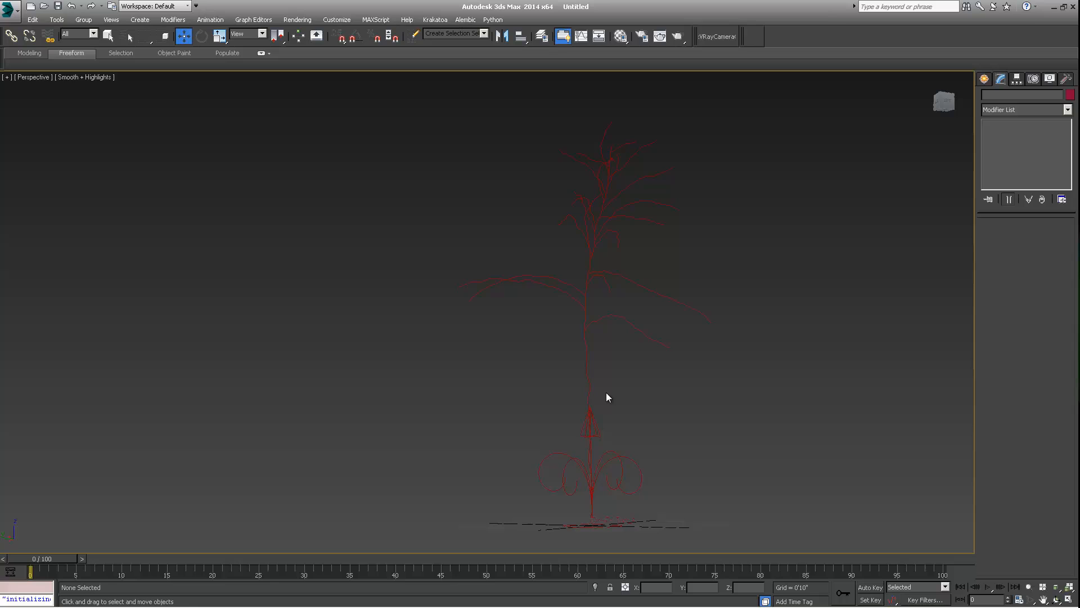
{"action": "left_click", "coordinate": [595, 420]}
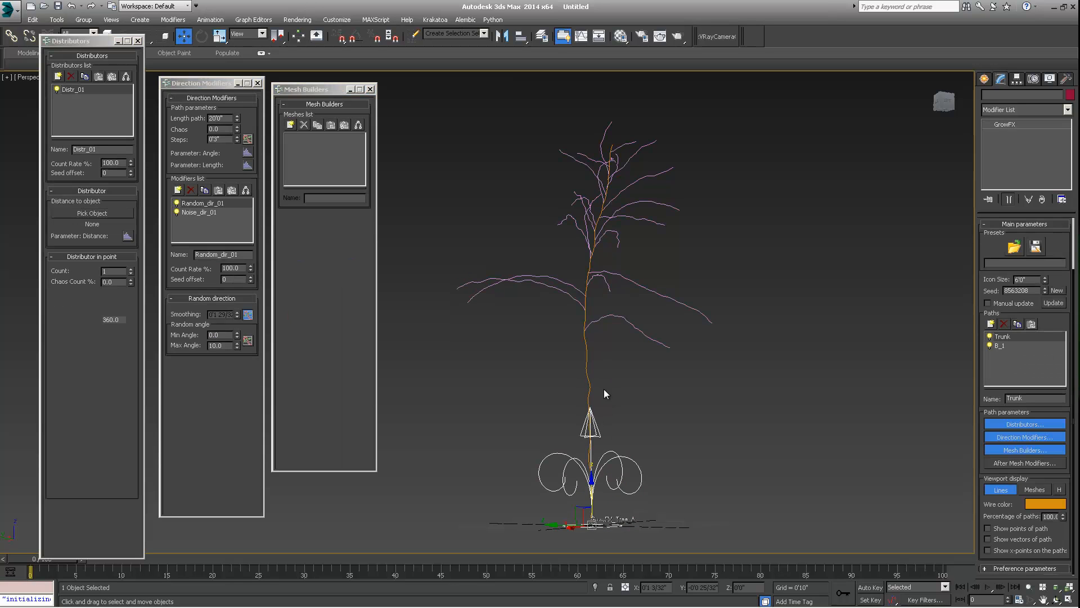
{"action": "middle_click_drag", "start_coordinate": [603, 390], "coordinate": [583, 340], "text": "alt"}
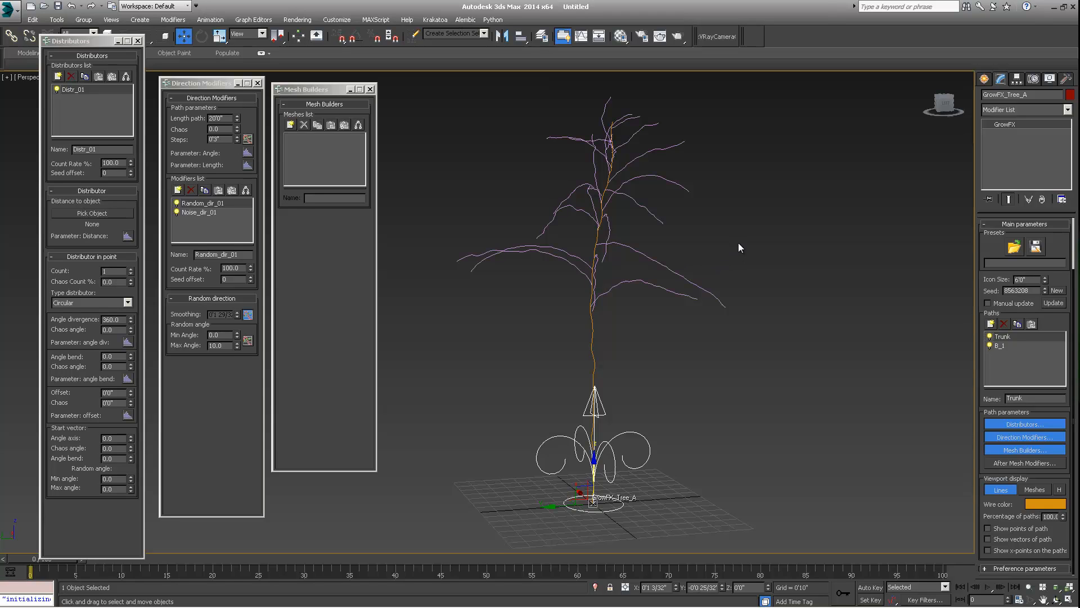
- Select the B_1 path and open the strength graph of its Vector direction modifier
{"action": "left_click", "coordinate": [204, 212]}
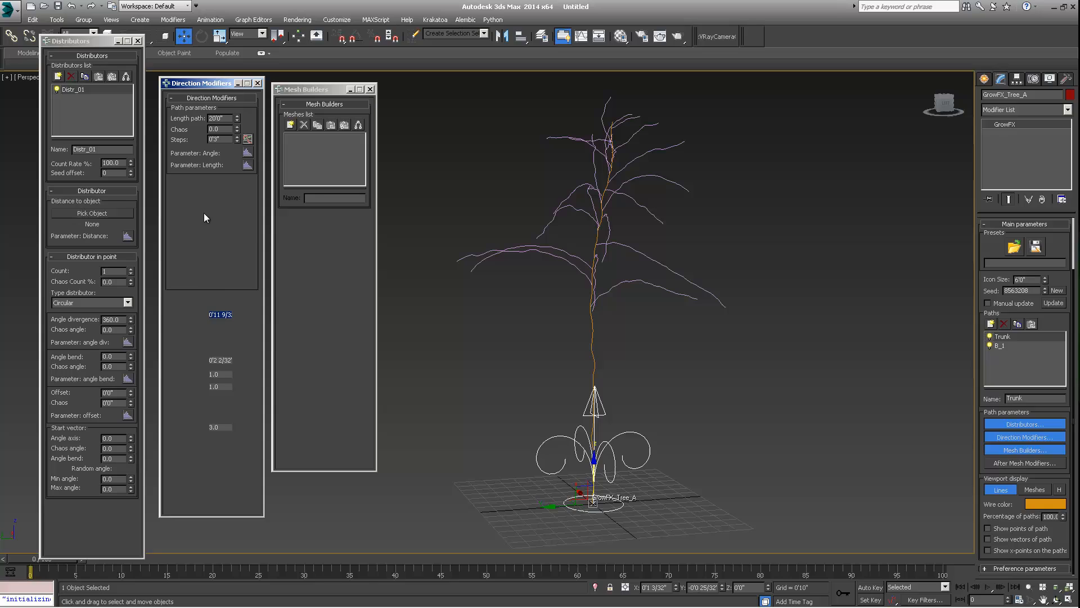
{"action": "left_click", "coordinate": [1004, 346]}
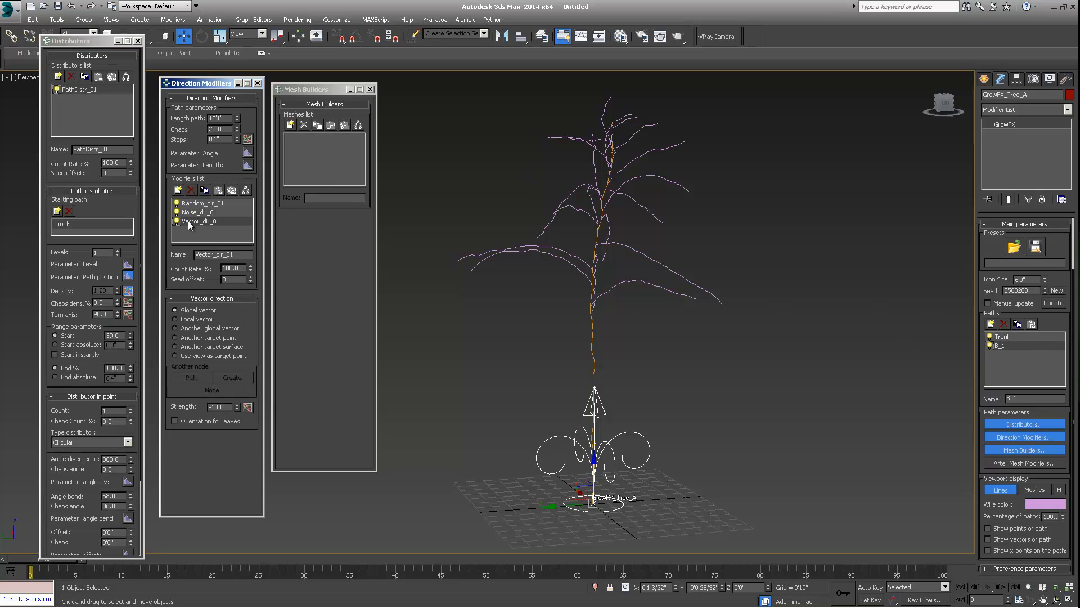
{"action": "left_click", "coordinate": [248, 407]}
{"action": "left_click_drag", "start_coordinate": [535, 213], "coordinate": [237, 162]}
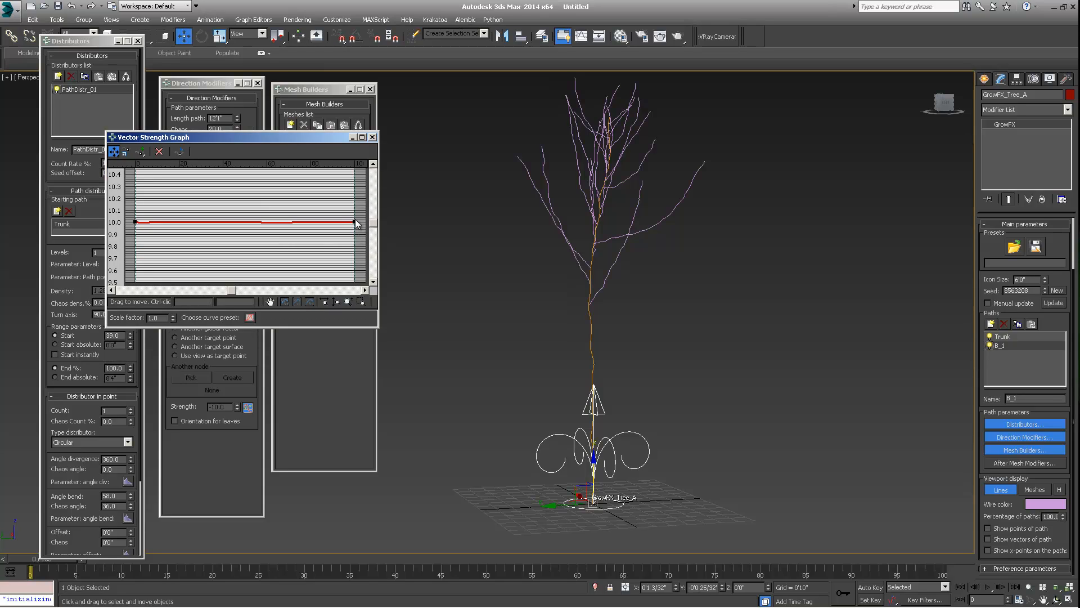
- Set the strength graph's end point value to -20 and enlarge the graph window
{"action": "left_click", "coordinate": [355, 223]}
{"action": "type", "text": "-20"}
{"action": "key", "text": "Return"}
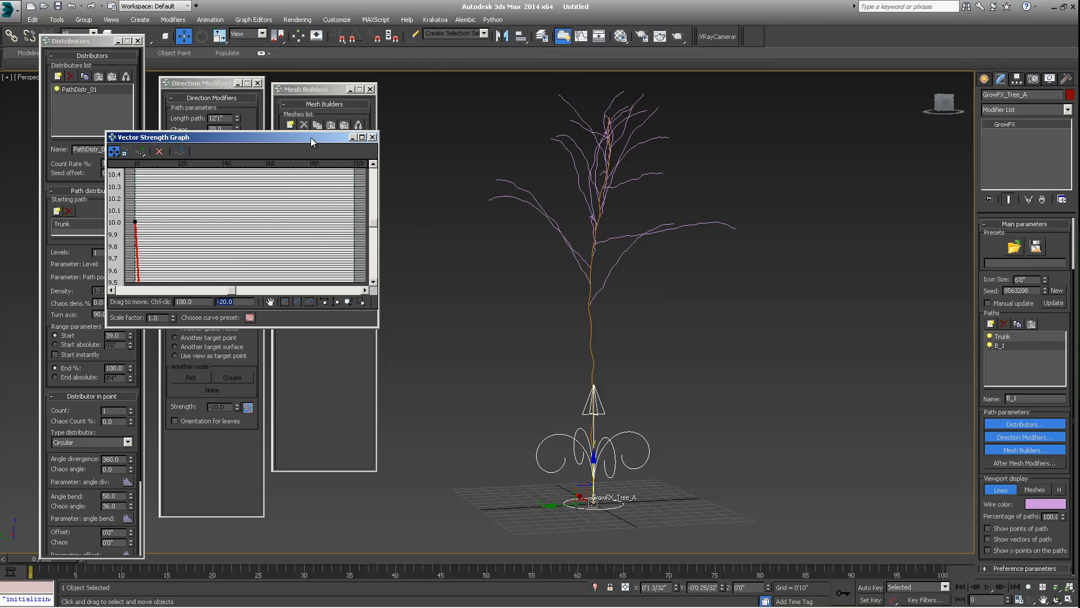
{"action": "left_click_drag", "start_coordinate": [312, 142], "coordinate": [275, 102]}
{"action": "left_click_drag", "start_coordinate": [338, 287], "coordinate": [479, 460]}
{"action": "middle_click_drag", "start_coordinate": [678, 306], "coordinate": [698, 281], "text": "alt"}
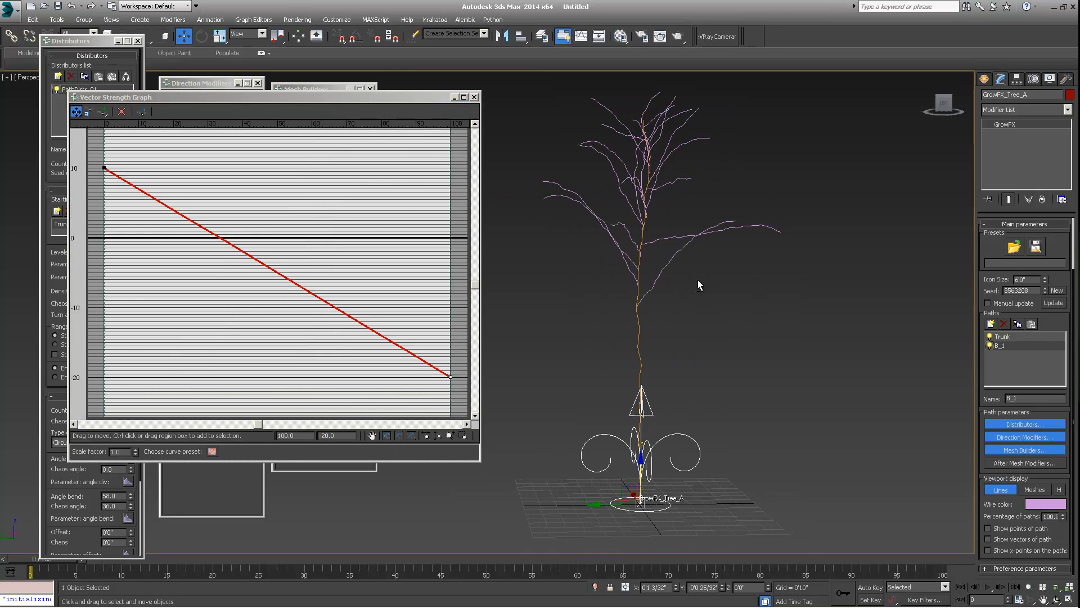
{"action": "middle_click_drag", "start_coordinate": [89, 262], "coordinate": [130, 262]}
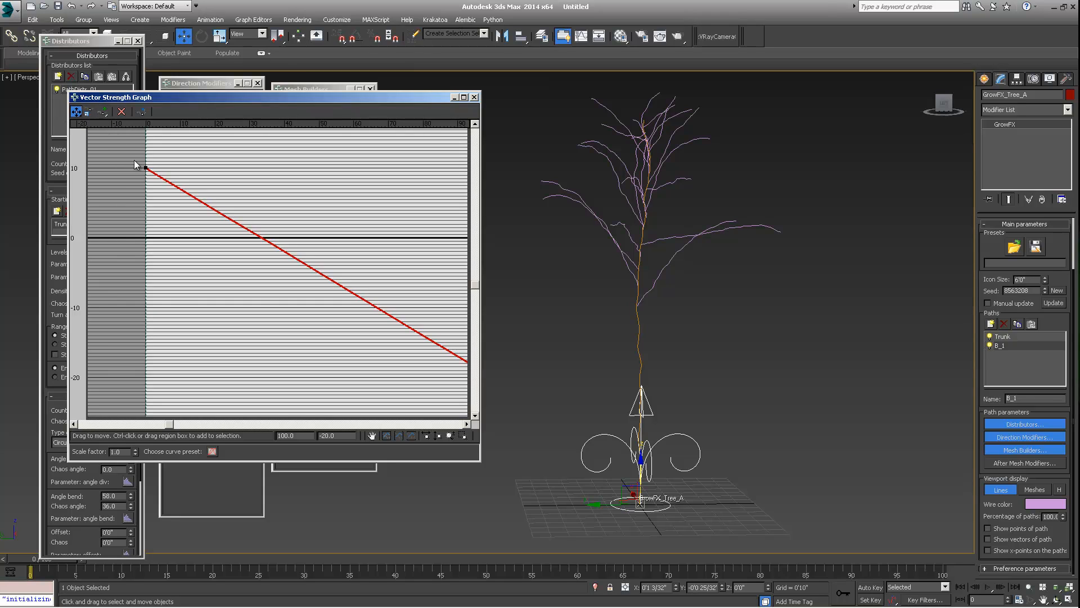
- Convert the graph's start point to a Bezier point and flatten its tangent handle
{"action": "right_click", "coordinate": [147, 169]}
{"action": "left_click", "coordinate": [168, 192]}
{"action": "left_click_drag", "start_coordinate": [225, 220], "coordinate": [305, 164]}
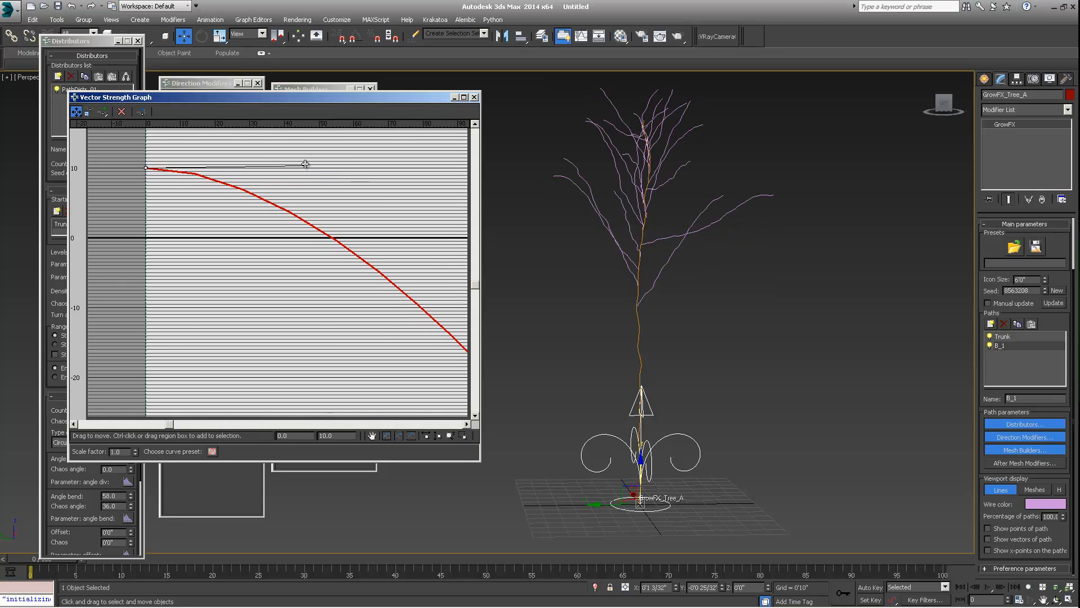
{"action": "middle_click_drag", "start_coordinate": [425, 314], "coordinate": [344, 282]}
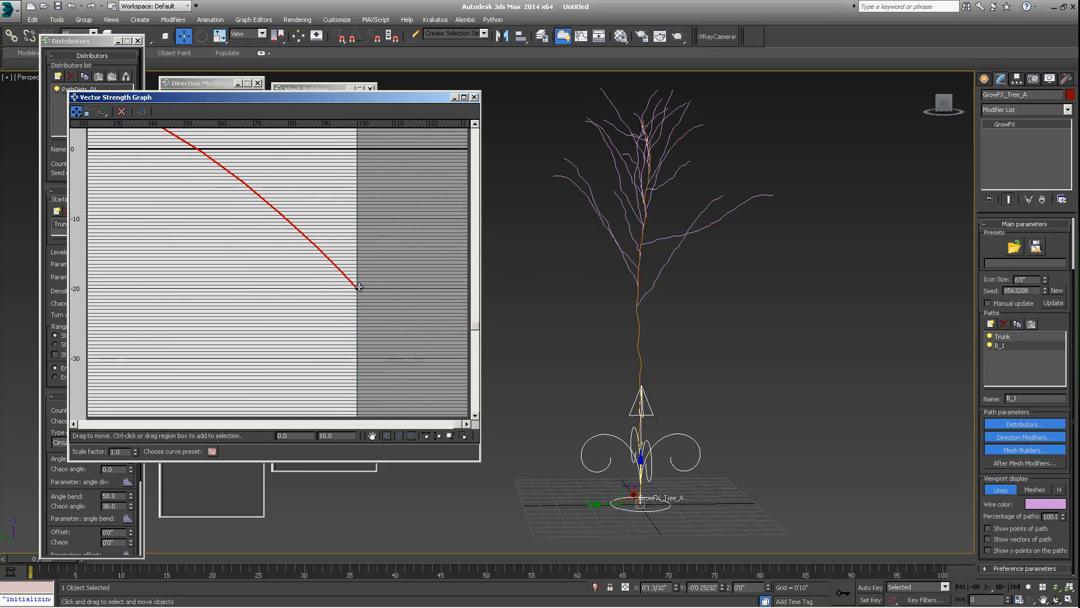
- Convert the graph's end point to Bezier-Corner and flatten its tangent so the curve eases into -20
{"action": "right_click", "coordinate": [359, 287]}
{"action": "left_click", "coordinate": [381, 310]}
{"action": "left_click_drag", "start_coordinate": [343, 278], "coordinate": [270, 232]}
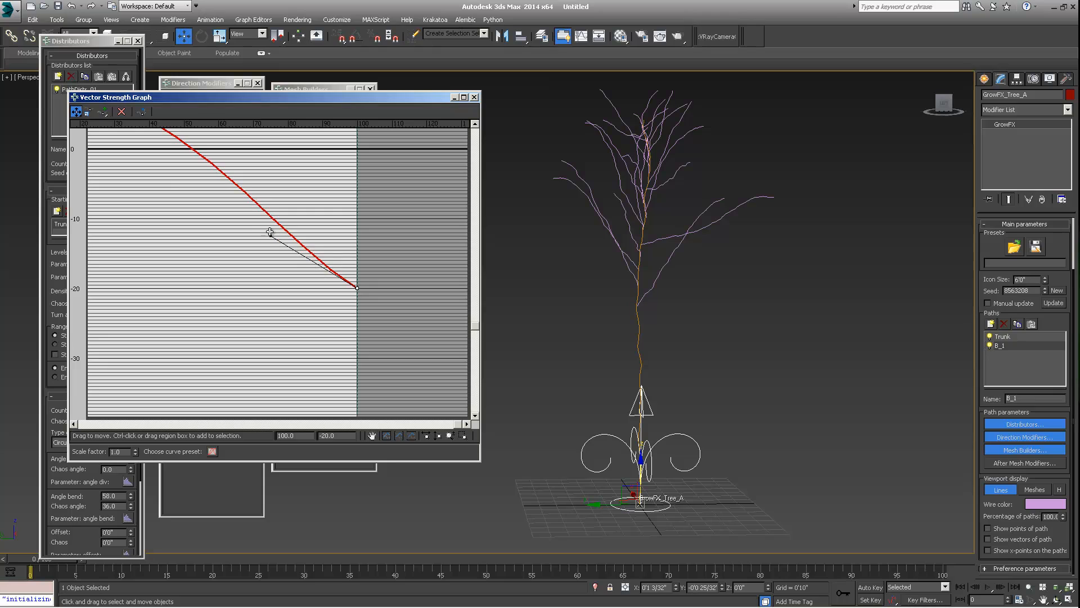
{"action": "right_click", "coordinate": [358, 288]}
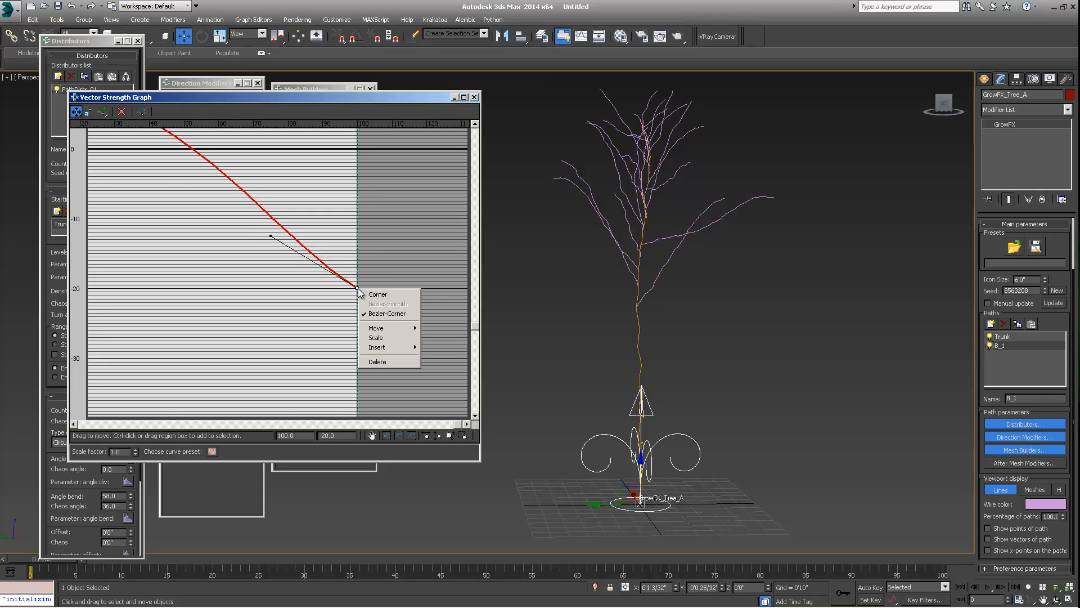
{"action": "left_click", "coordinate": [272, 235]}
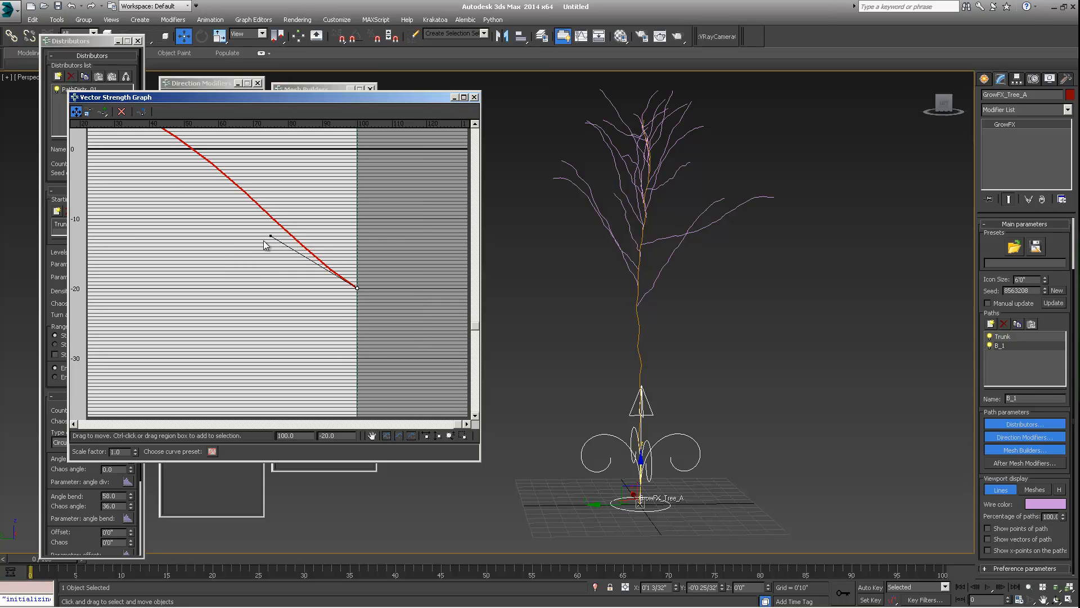
{"action": "left_click_drag", "start_coordinate": [269, 237], "coordinate": [204, 277]}
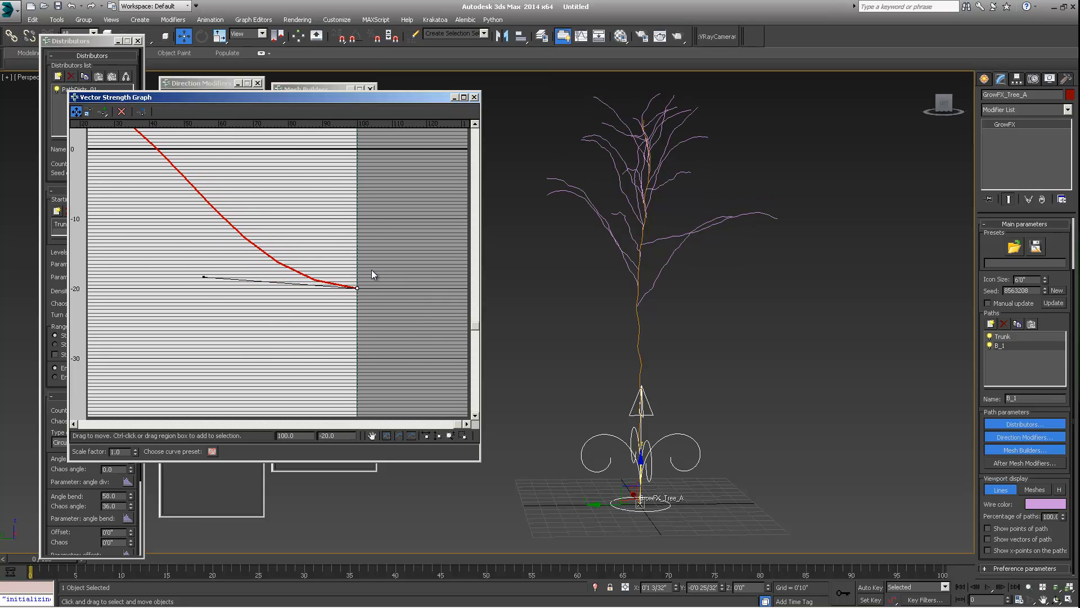
{"action": "middle_click_drag", "start_coordinate": [710, 239], "coordinate": [796, 238], "text": "alt"}
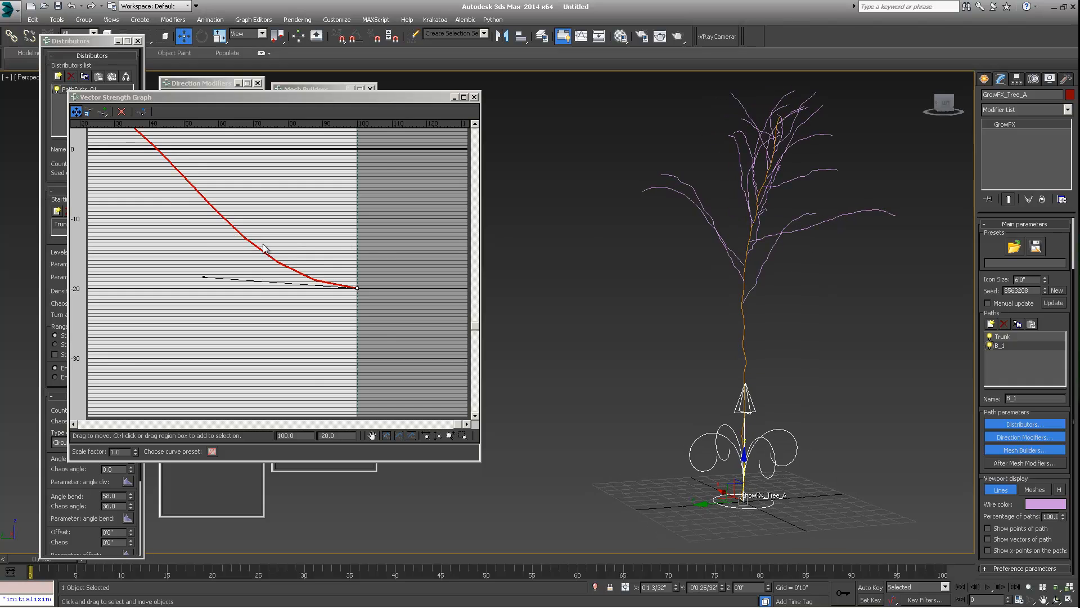
{"action": "middle_click_drag", "start_coordinate": [233, 226], "coordinate": [354, 276]}
{"action": "middle_click_drag", "start_coordinate": [798, 225], "coordinate": [761, 255], "text": "alt"}
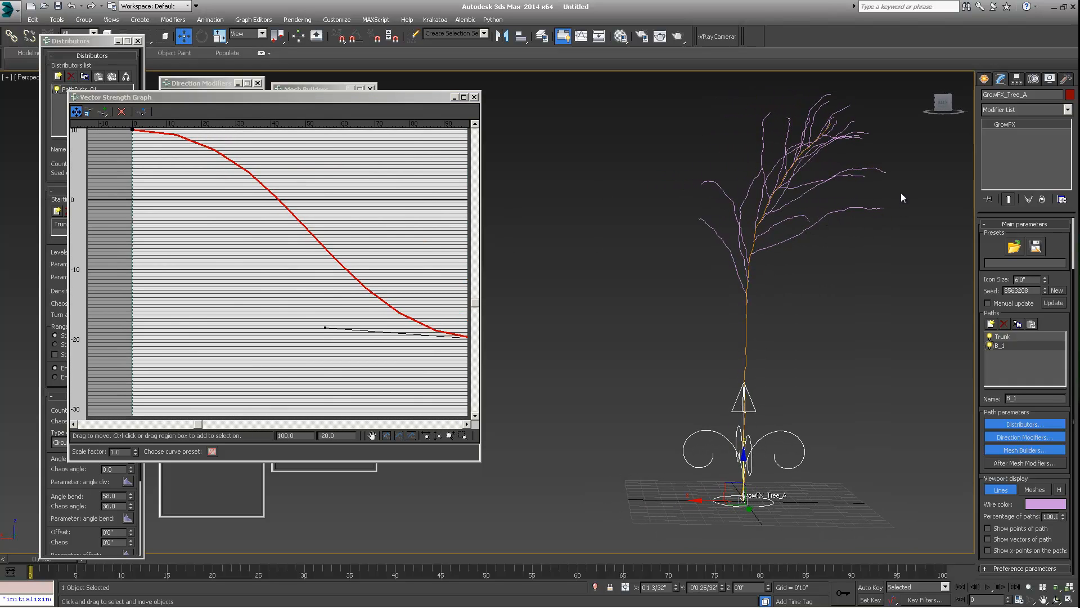
{"action": "middle_click_drag", "start_coordinate": [287, 280], "coordinate": [279, 294]}
{"action": "middle_click_drag", "start_coordinate": [793, 225], "coordinate": [827, 287], "text": "alt"}
{"action": "middle_click_drag", "start_coordinate": [265, 273], "coordinate": [261, 282]}
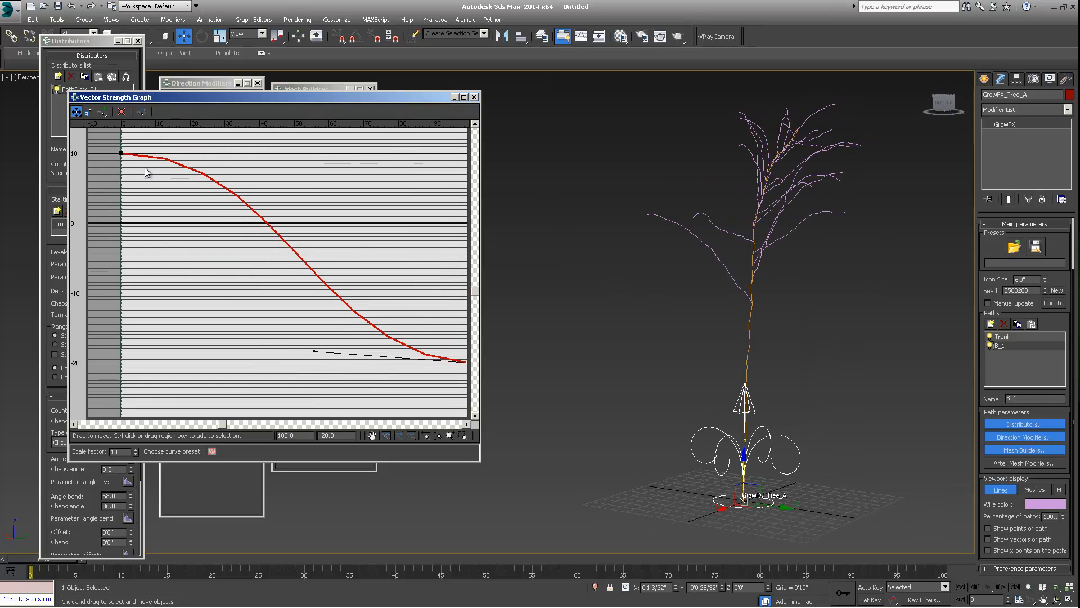
- Add a control point in the middle of the strength curve and drag it down to about -18.5 at 65
{"action": "left_click", "coordinate": [101, 111]}
{"action": "left_click", "coordinate": [311, 269]}
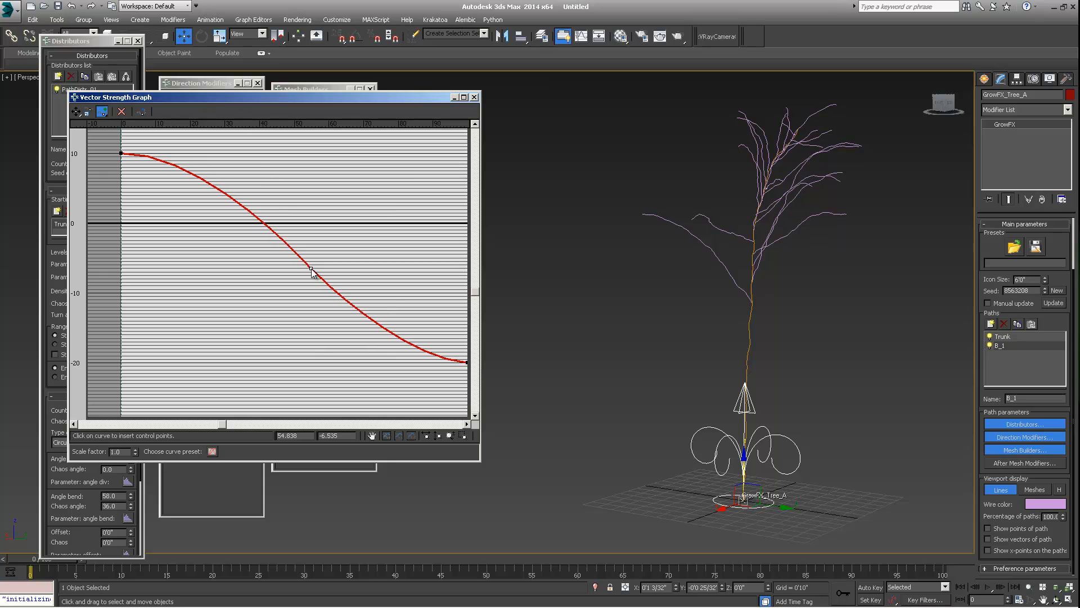
{"action": "left_click", "coordinate": [76, 111]}
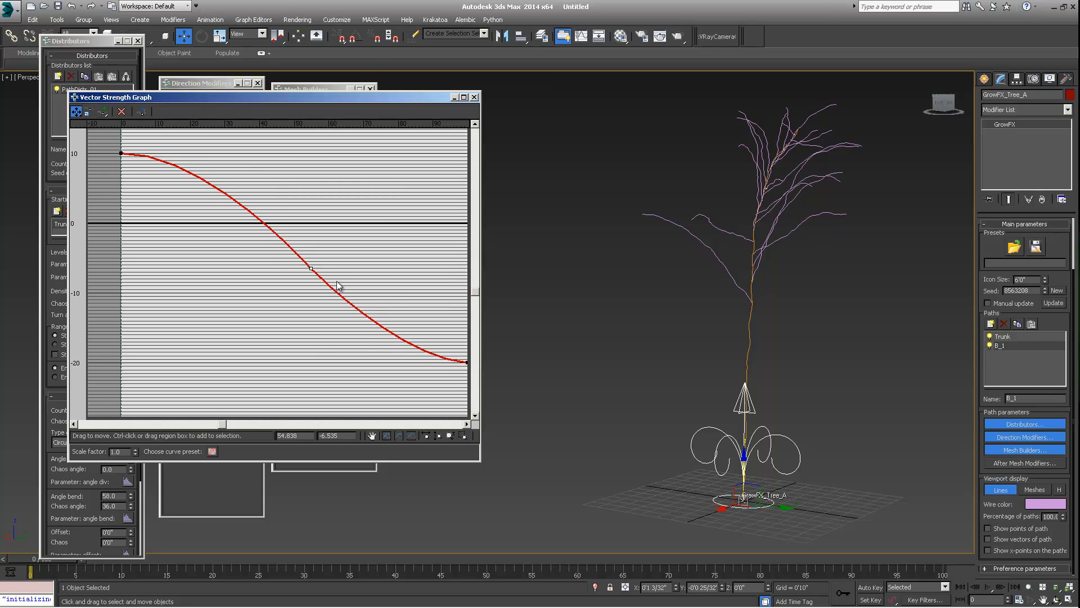
{"action": "left_click_drag", "start_coordinate": [311, 268], "coordinate": [347, 351]}
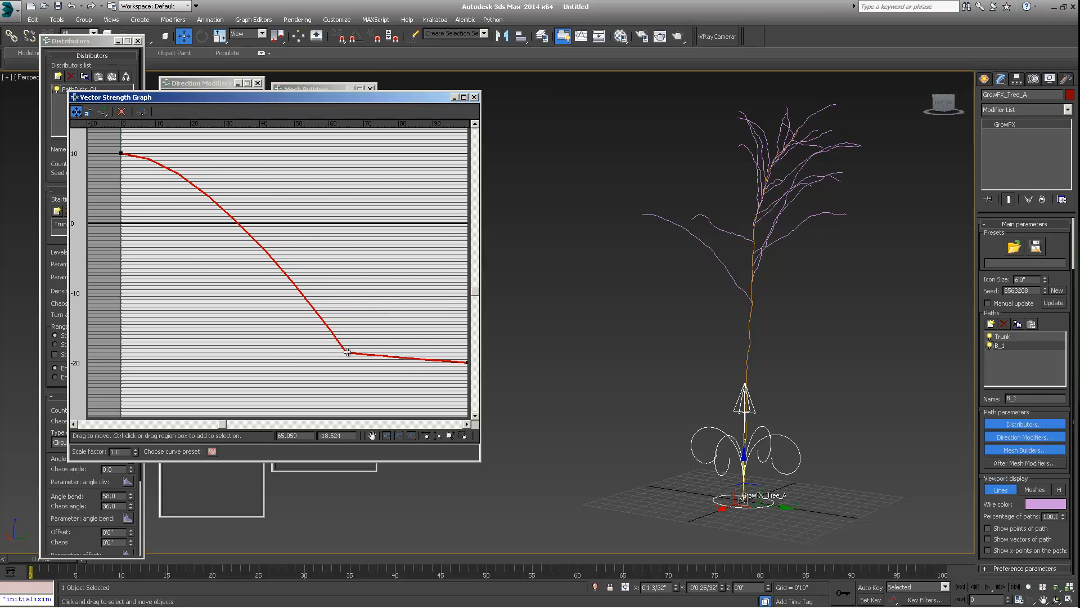
- Raise the strength graph's end point to about -7
{"action": "middle_click_drag", "start_coordinate": [372, 351], "coordinate": [295, 333]}
{"action": "left_click_drag", "start_coordinate": [390, 343], "coordinate": [392, 250]}
{"action": "left_click_drag", "start_coordinate": [321, 247], "coordinate": [352, 291]}
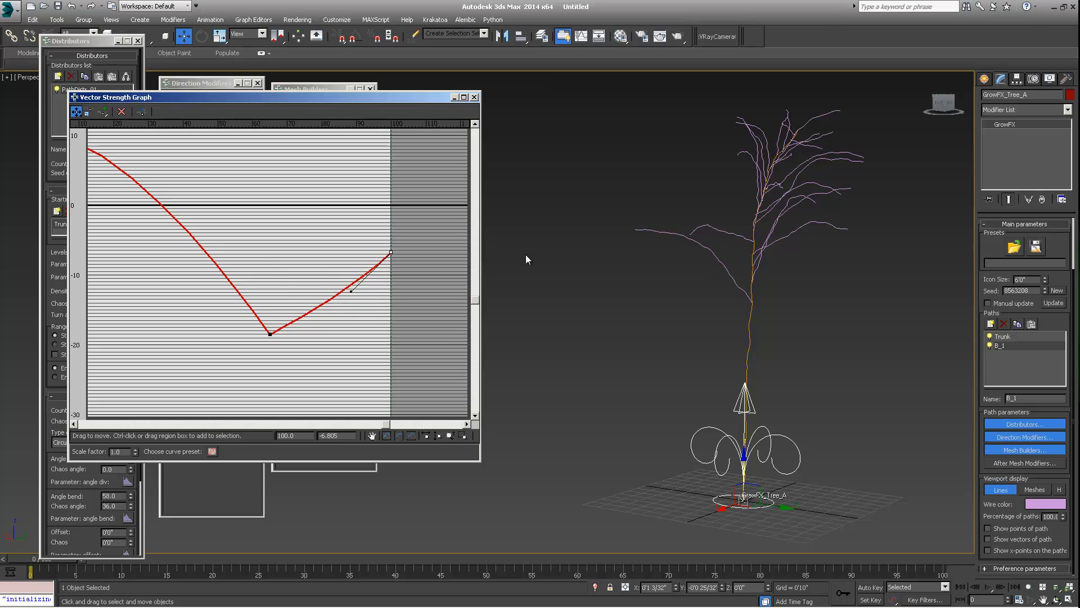
{"action": "mouse_move", "coordinate": [729, 259]}
{"action": "middle_mouse_down", "text": "alt"}
{"action": "mouse_move", "coordinate": [746, 273]}
{"action": "mouse_move", "coordinate": [735, 276]}
{"action": "middle_mouse_up", "text": "alt"}
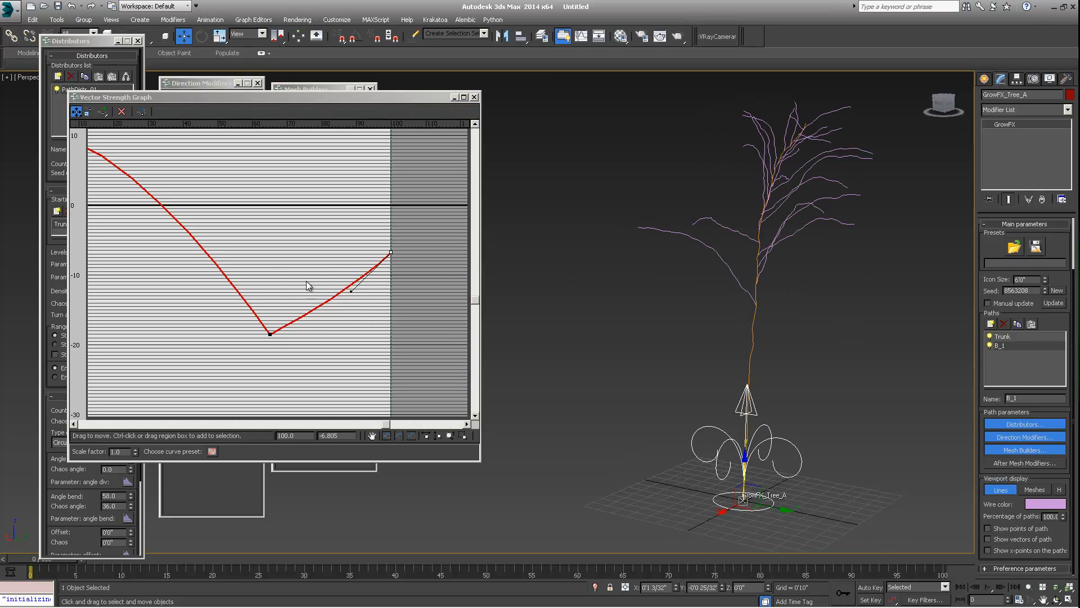
- Lower the middle control point to about -30 and raise the end point to about 10
{"action": "left_click", "coordinate": [276, 338]}
{"action": "left_click_drag", "start_coordinate": [271, 334], "coordinate": [260, 409]}
{"action": "middle_click_drag", "start_coordinate": [266, 358], "coordinate": [272, 311]}
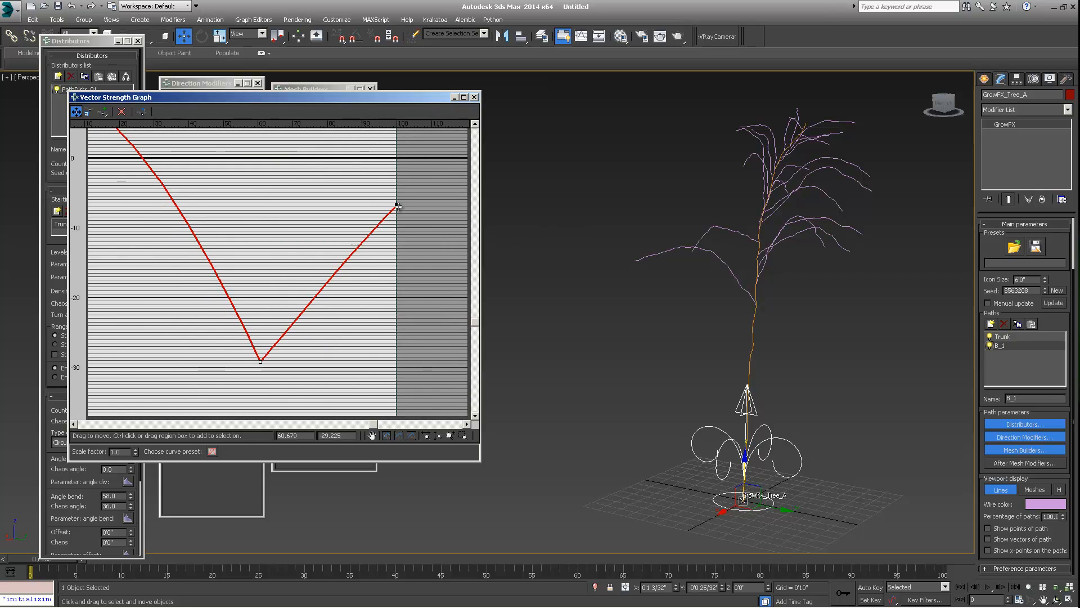
{"action": "left_click_drag", "start_coordinate": [396, 205], "coordinate": [395, 126]}
{"action": "middle_click_drag", "start_coordinate": [393, 168], "coordinate": [390, 223]}
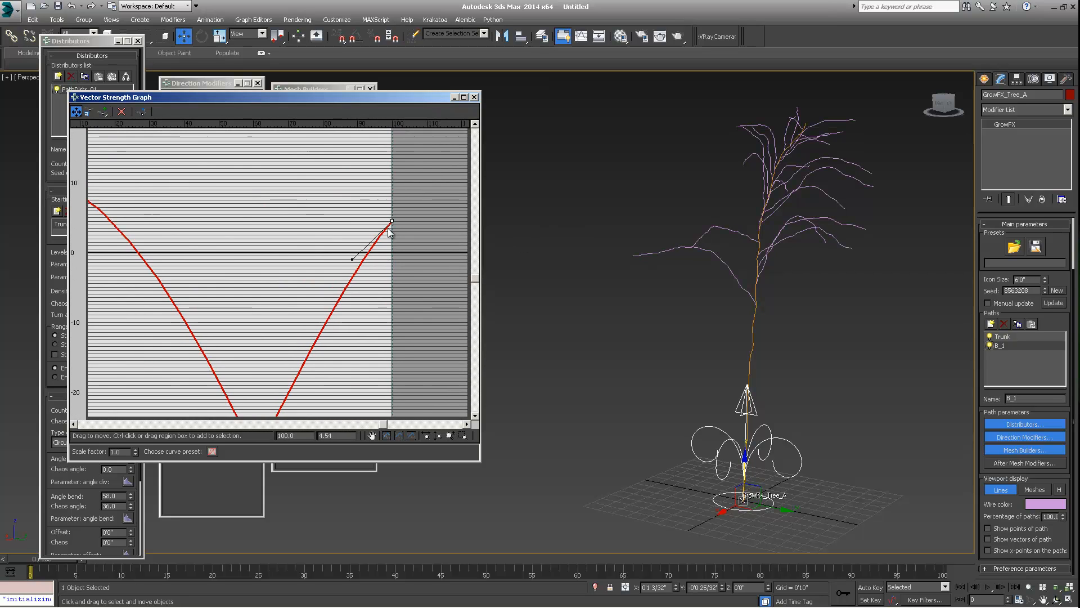
{"action": "left_click_drag", "start_coordinate": [393, 221], "coordinate": [390, 184]}
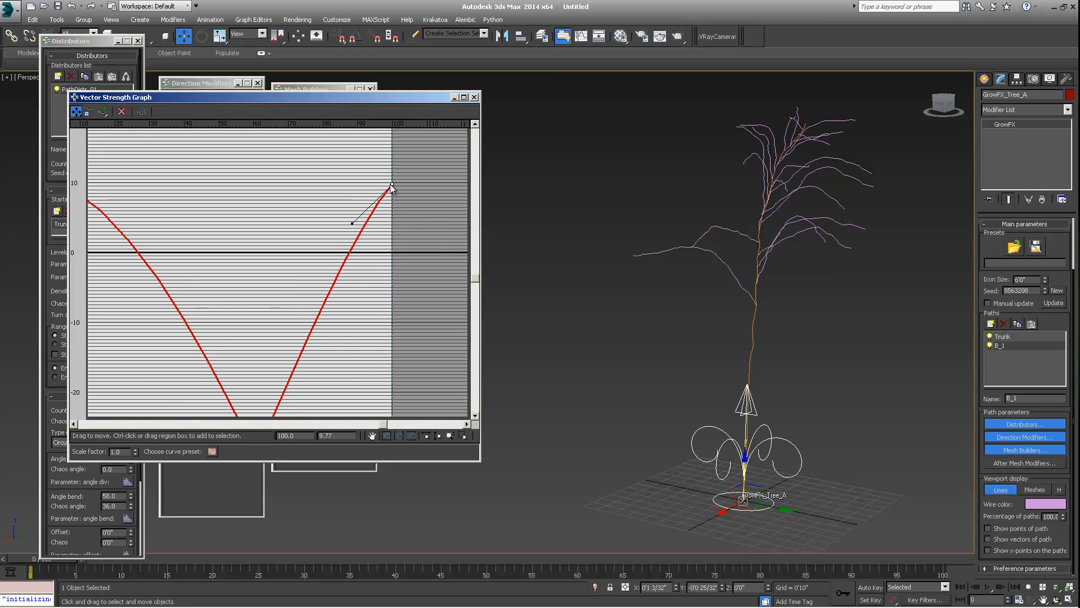
- Fit the graph to the window and nudge the middle control point down to about -32
{"action": "middle_click_drag", "start_coordinate": [692, 248], "coordinate": [768, 250]}
{"action": "middle_click_drag", "start_coordinate": [176, 286], "coordinate": [192, 239]}
{"action": "left_click_drag", "start_coordinate": [271, 101], "coordinate": [271, 93]}
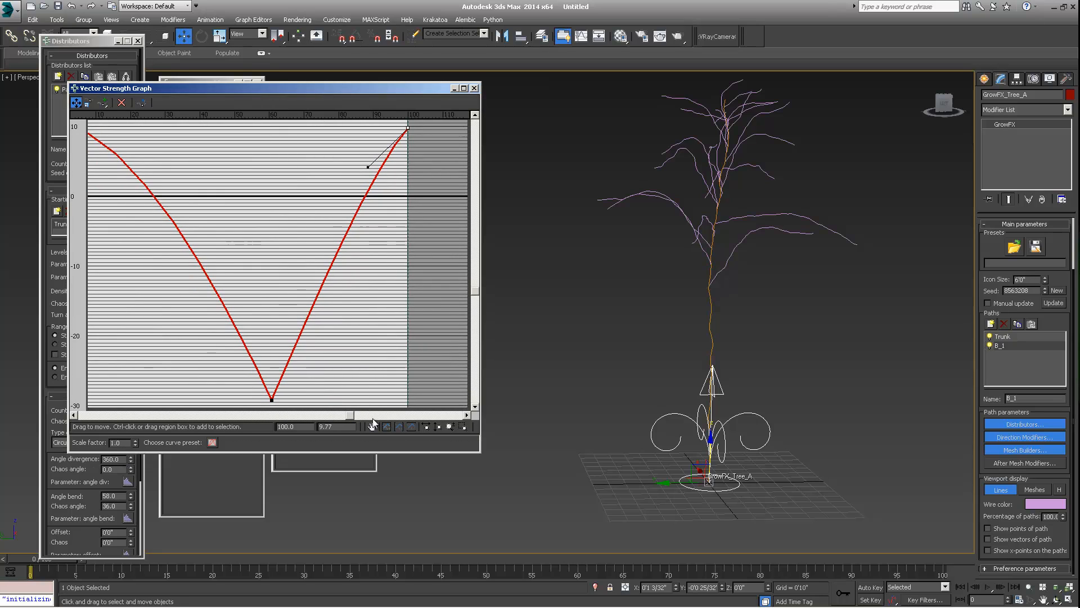
{"action": "left_click", "coordinate": [386, 426]}
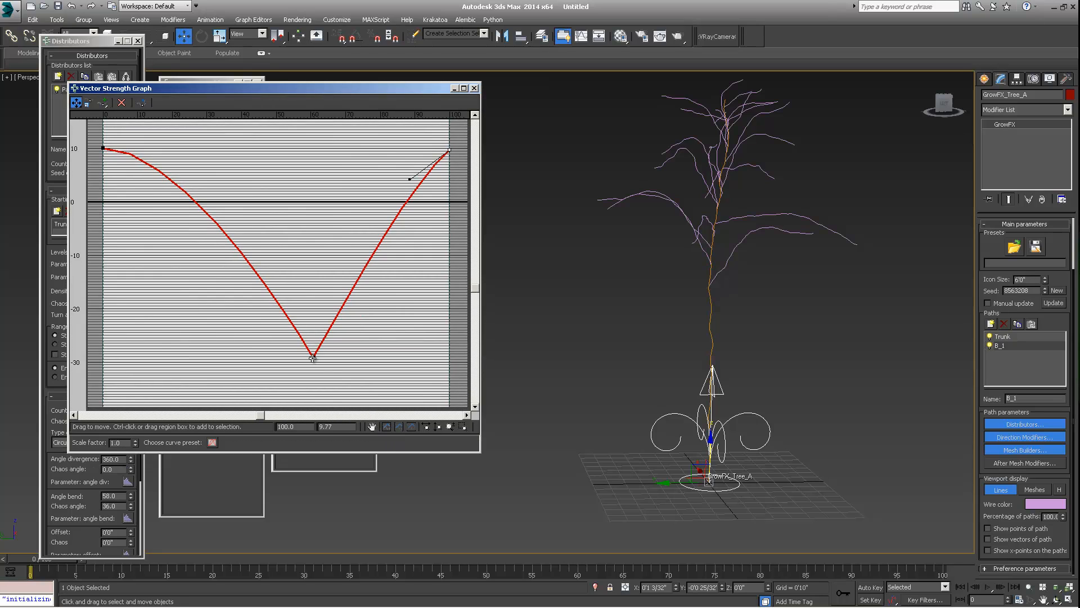
{"action": "mouse_move", "coordinate": [314, 365]}
{"action": "left_mouse_down"}
{"action": "mouse_move", "coordinate": [338, 374]}
{"action": "mouse_move", "coordinate": [328, 373]}
{"action": "left_mouse_up"}
{"action": "middle_click_drag", "start_coordinate": [763, 238], "coordinate": [703, 234], "text": "alt"}
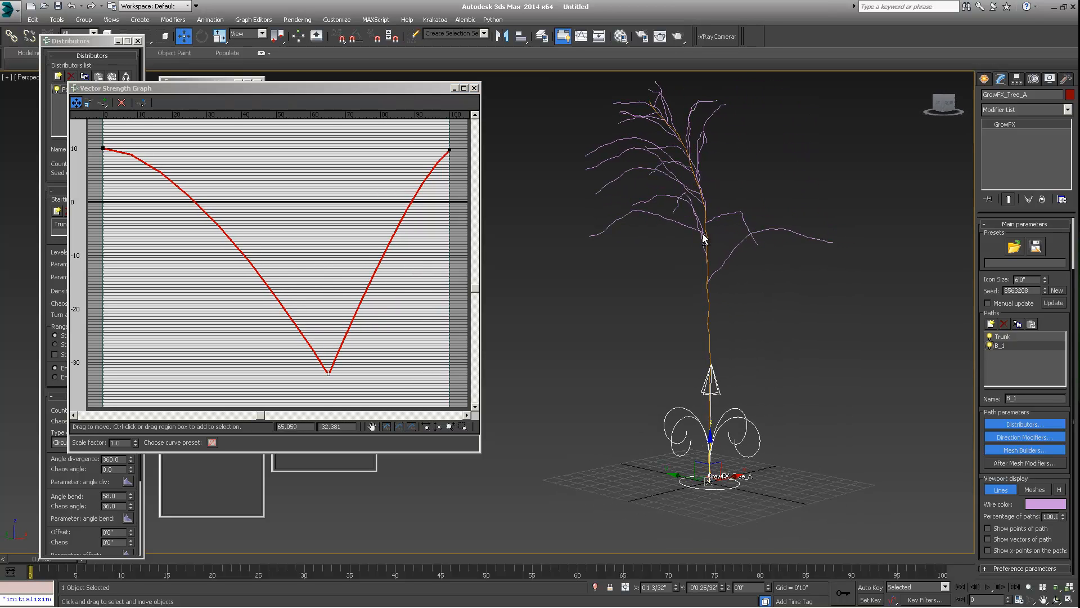
{"action": "middle_click_drag", "start_coordinate": [291, 330], "coordinate": [298, 299]}
- Make the middle control point Bezier-Smooth and widen its tangent handles to round the curve's bottom
{"action": "right_click", "coordinate": [335, 341]}
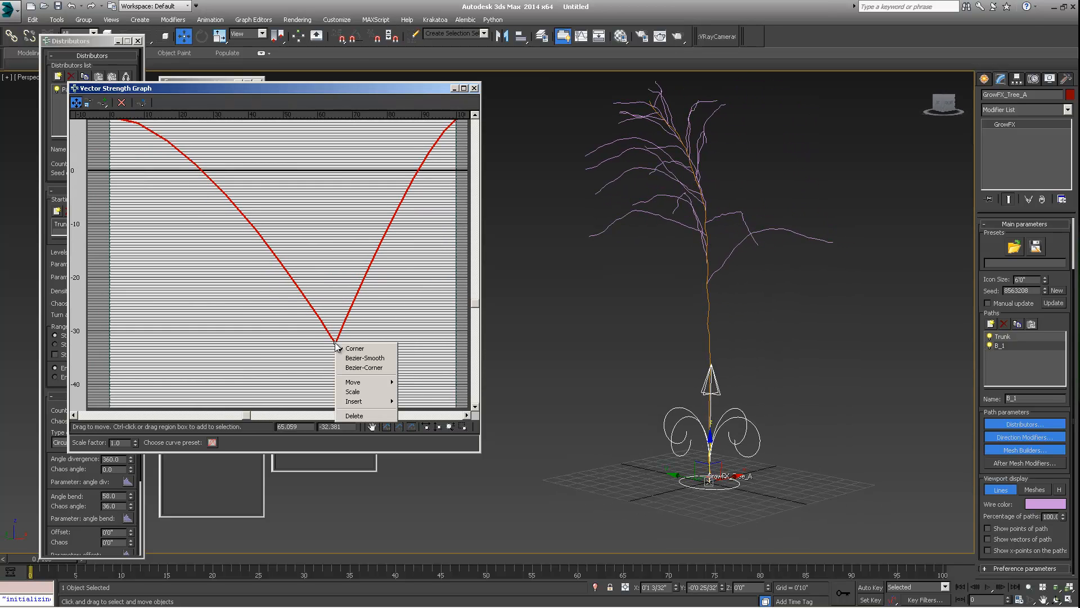
{"action": "left_click", "coordinate": [355, 364]}
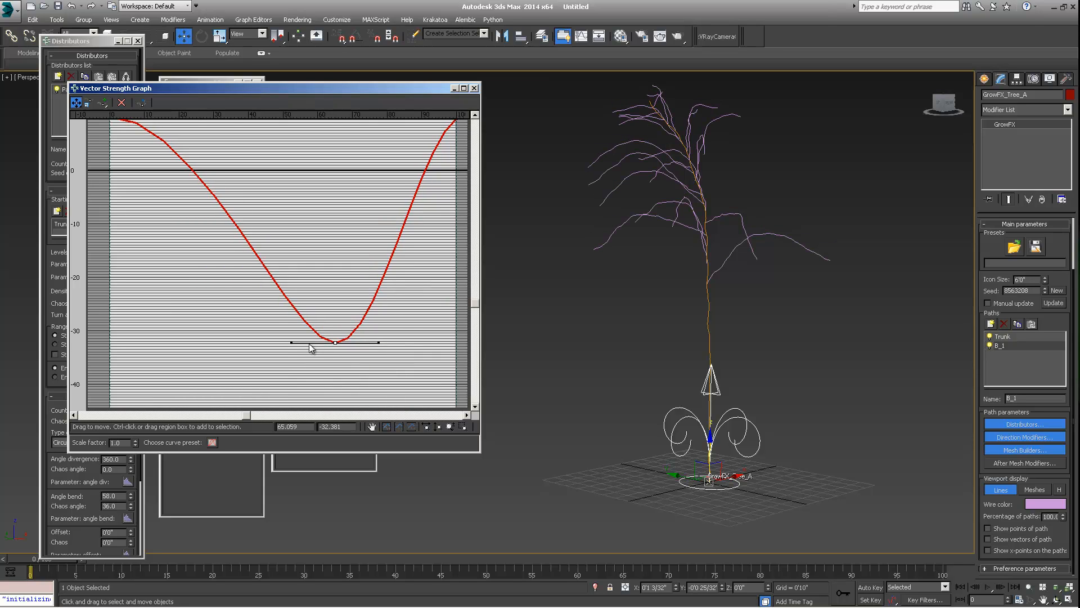
{"action": "middle_click_drag", "start_coordinate": [703, 271], "coordinate": [740, 265], "text": "alt"}
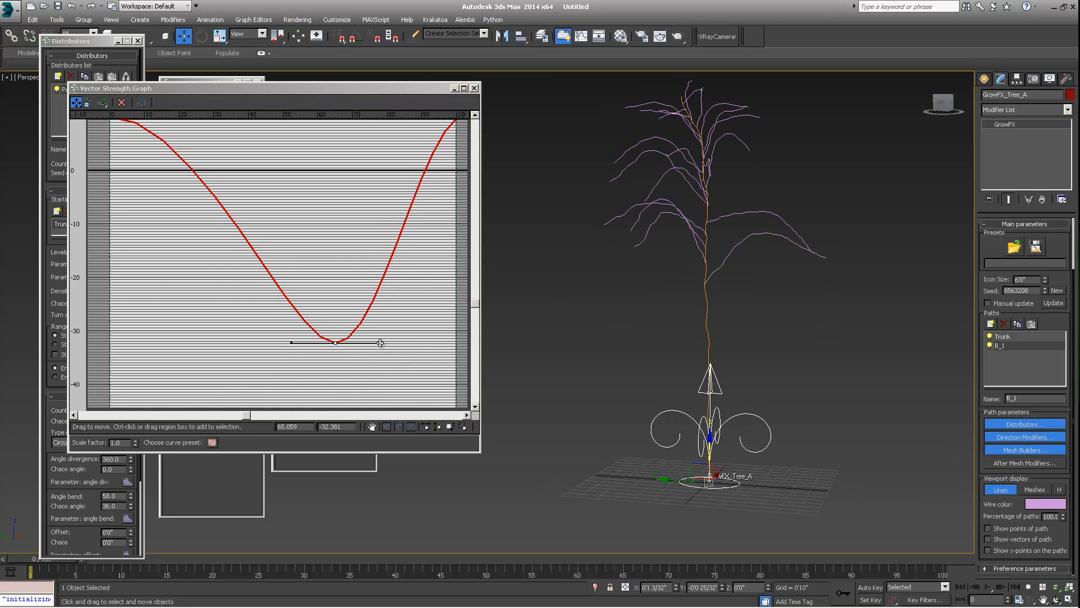
{"action": "left_click_drag", "start_coordinate": [381, 343], "coordinate": [401, 342]}
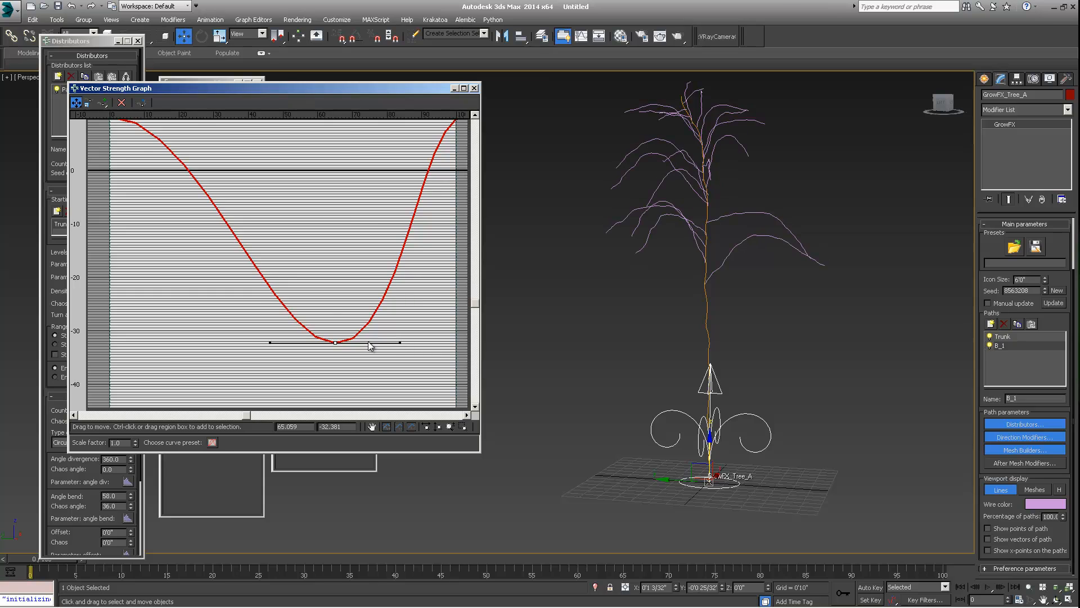
{"action": "middle_click_drag", "start_coordinate": [332, 314], "coordinate": [334, 326]}
- Raise the strength graph's end point to about 25
{"action": "left_click_drag", "start_coordinate": [121, 151], "coordinate": [121, 121]}
{"action": "middle_click_drag", "start_coordinate": [412, 246], "coordinate": [348, 237]}
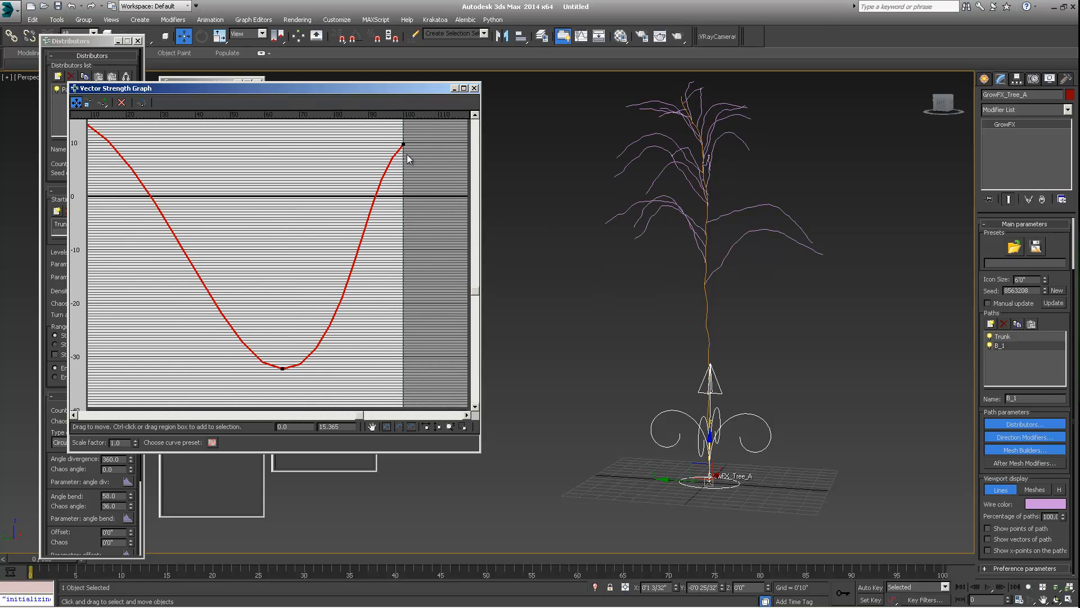
{"action": "left_click_drag", "start_coordinate": [403, 144], "coordinate": [402, 125]}
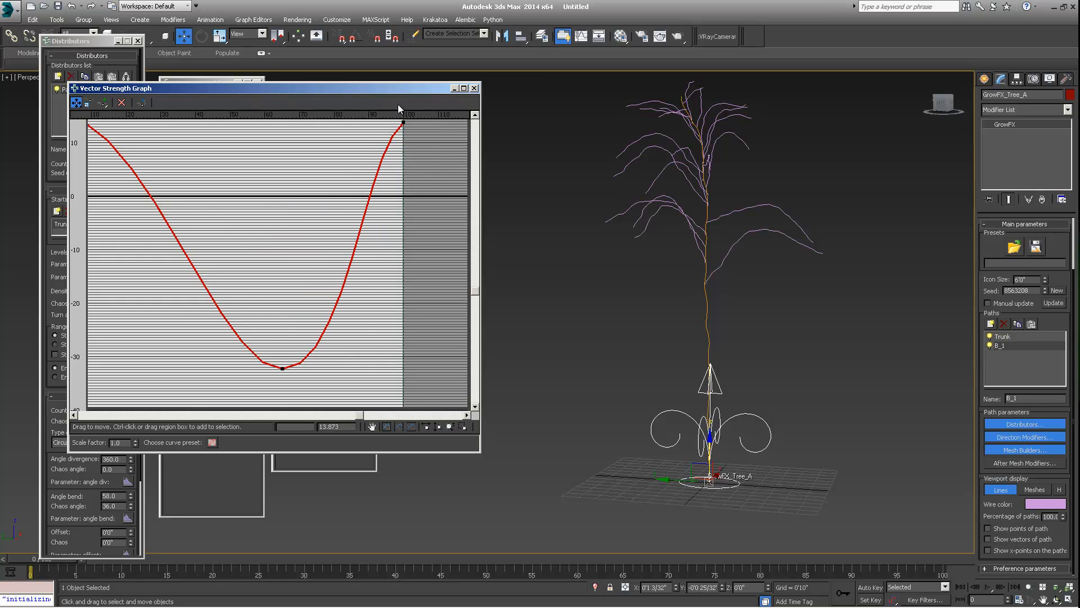
{"action": "middle_click_drag", "start_coordinate": [433, 174], "coordinate": [423, 231]}
{"action": "left_click_drag", "start_coordinate": [392, 186], "coordinate": [392, 126]}
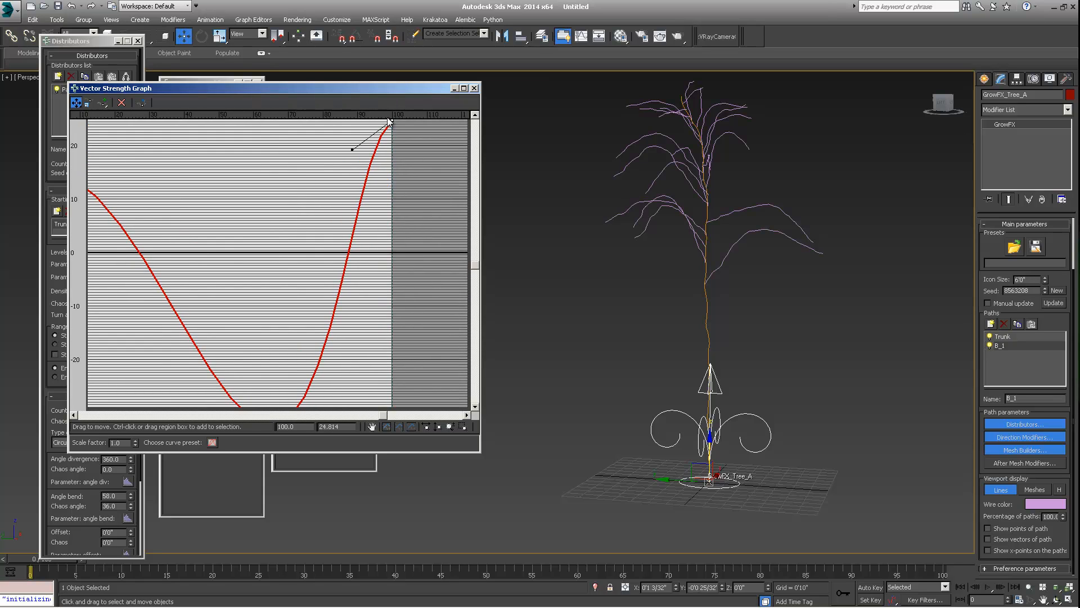
{"action": "middle_click_drag", "start_coordinate": [744, 237], "coordinate": [698, 262], "text": "alt"}
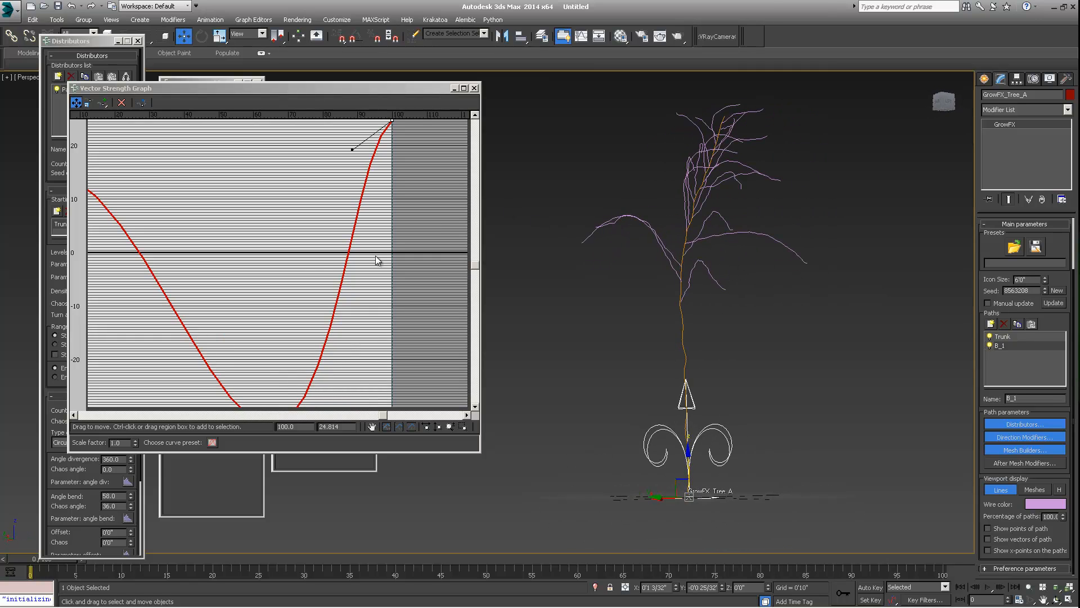
{"action": "middle_click_drag", "start_coordinate": [292, 249], "coordinate": [326, 236]}
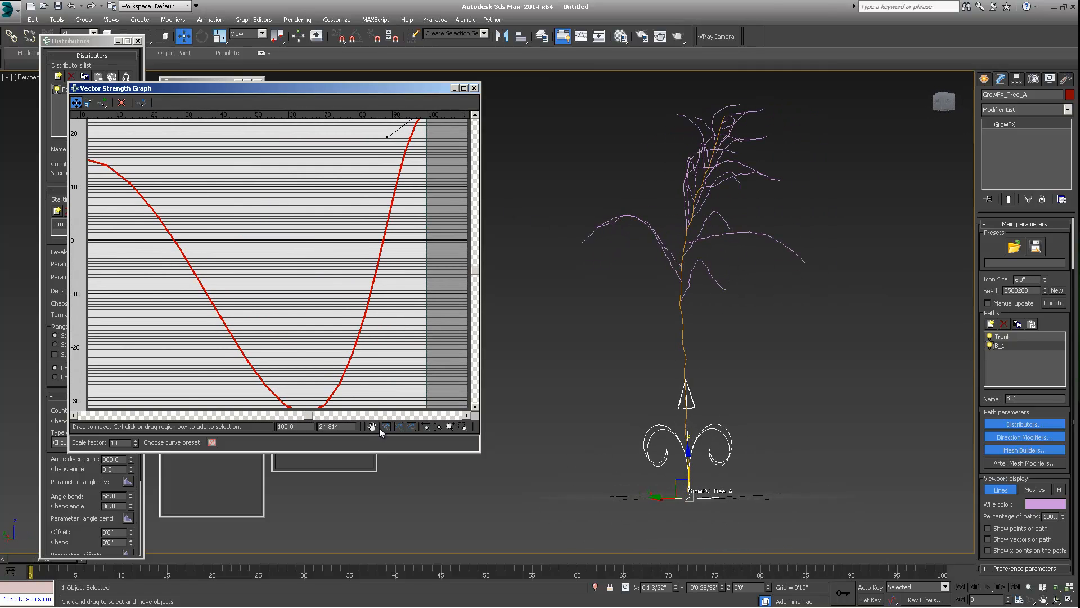
- Review the reshaped branches in the viewport and close the vector strength graph
{"action": "left_click", "coordinate": [382, 426]}
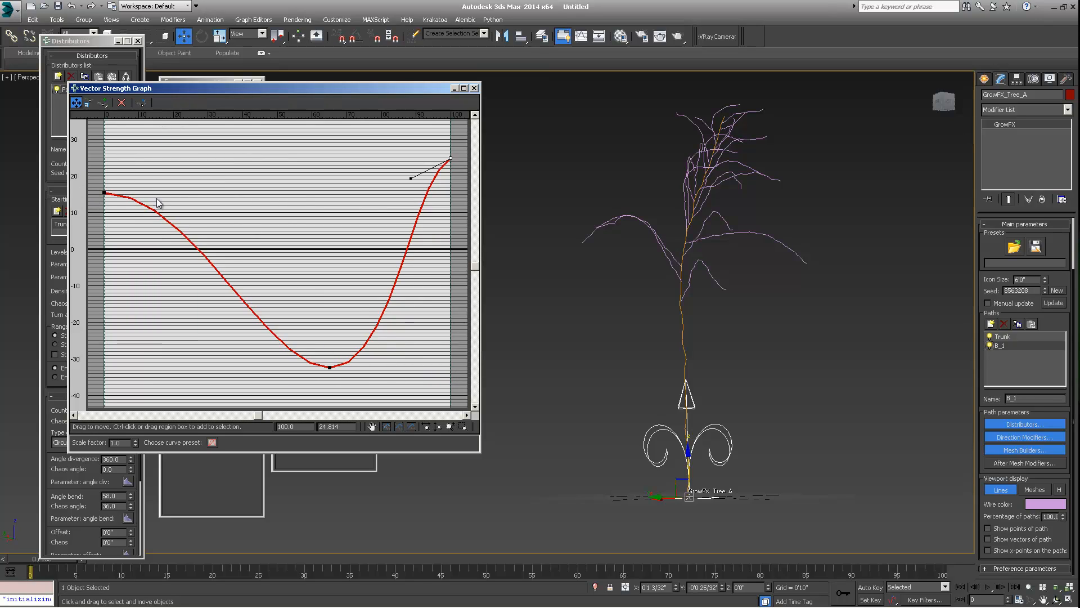
{"action": "scroll", "coordinate": [738, 312], "scroll_direction": "down", "scroll_amount": 3}
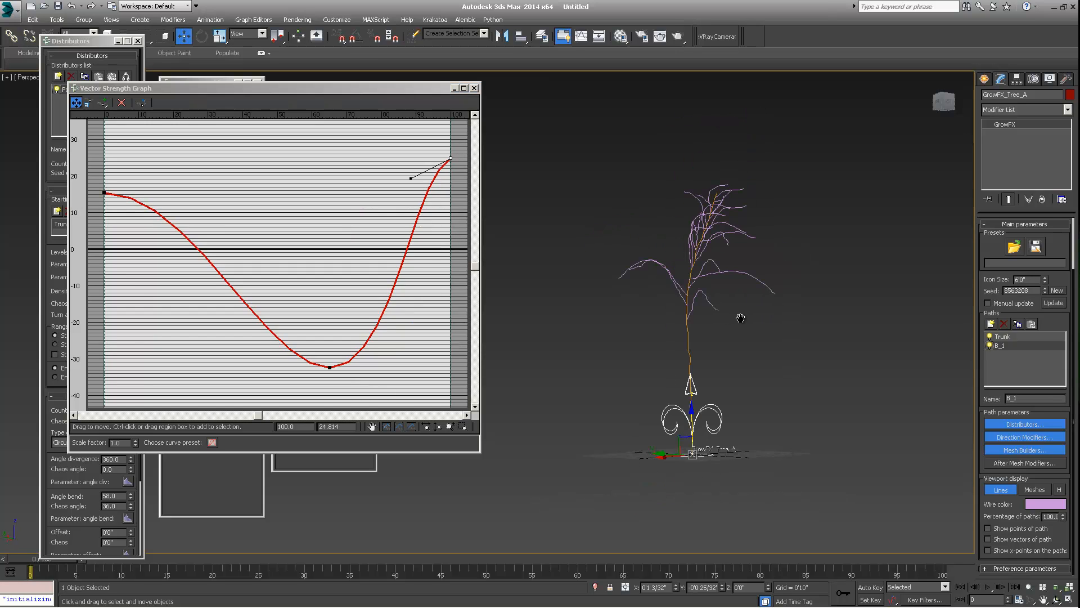
{"action": "mouse_move", "coordinate": [738, 313]}
{"action": "middle_mouse_down", "text": "alt"}
{"action": "mouse_move", "coordinate": [656, 334]}
{"action": "mouse_move", "coordinate": [722, 320]}
{"action": "middle_mouse_up", "text": "alt"}
{"action": "scroll", "coordinate": [716, 305], "scroll_direction": "up", "scroll_amount": 5}
{"action": "scroll", "coordinate": [657, 333], "scroll_direction": "down", "scroll_amount": 3}
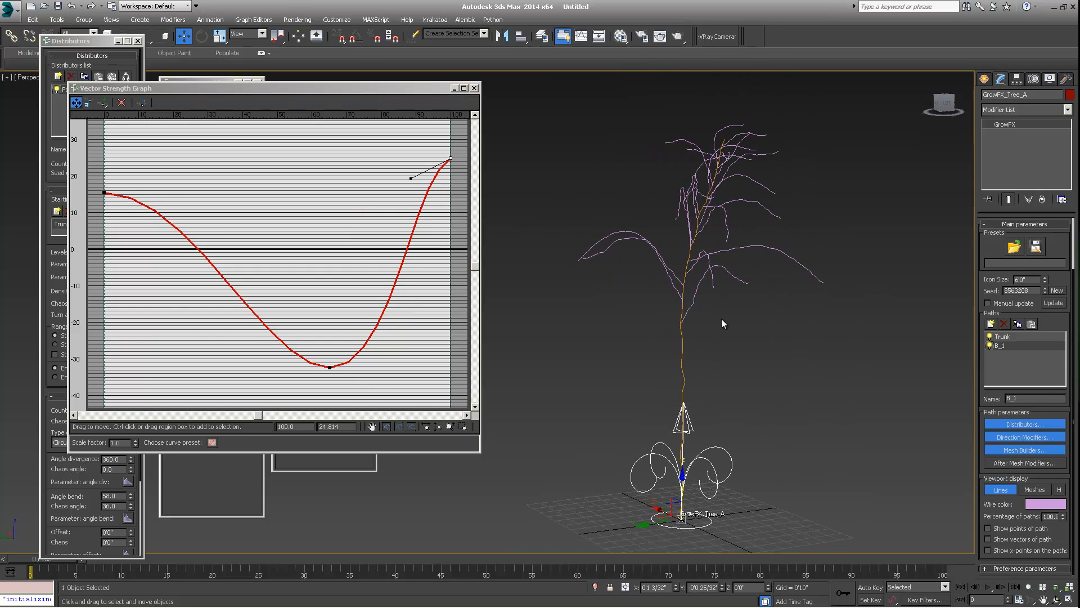
{"action": "left_click", "coordinate": [474, 89]}
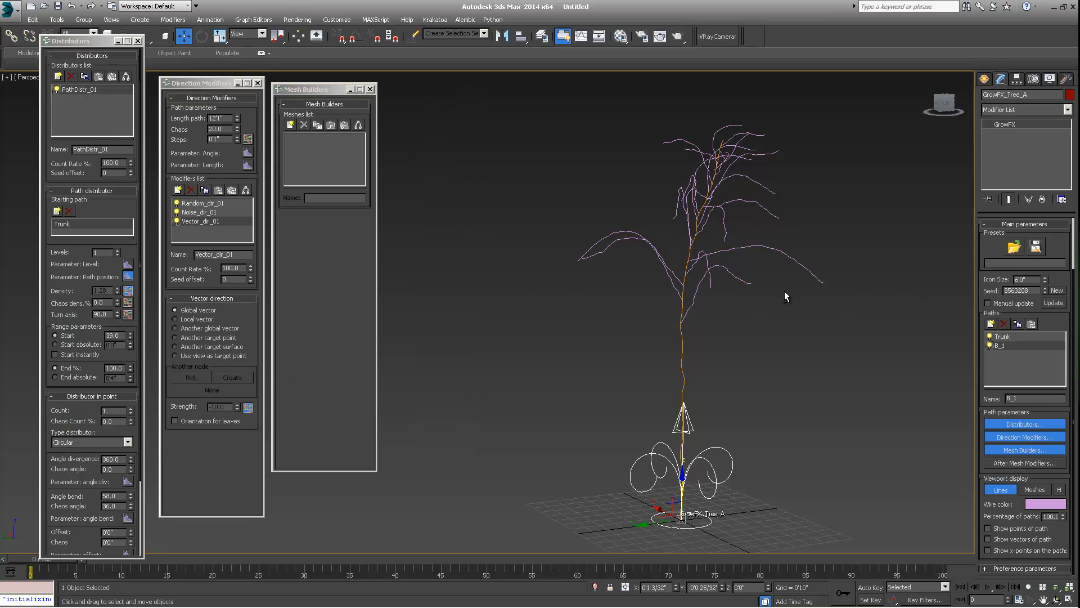
- Increase the B_1 path length to about 18'7"
{"action": "middle_click_drag", "start_coordinate": [784, 292], "coordinate": [805, 282], "text": "alt"}
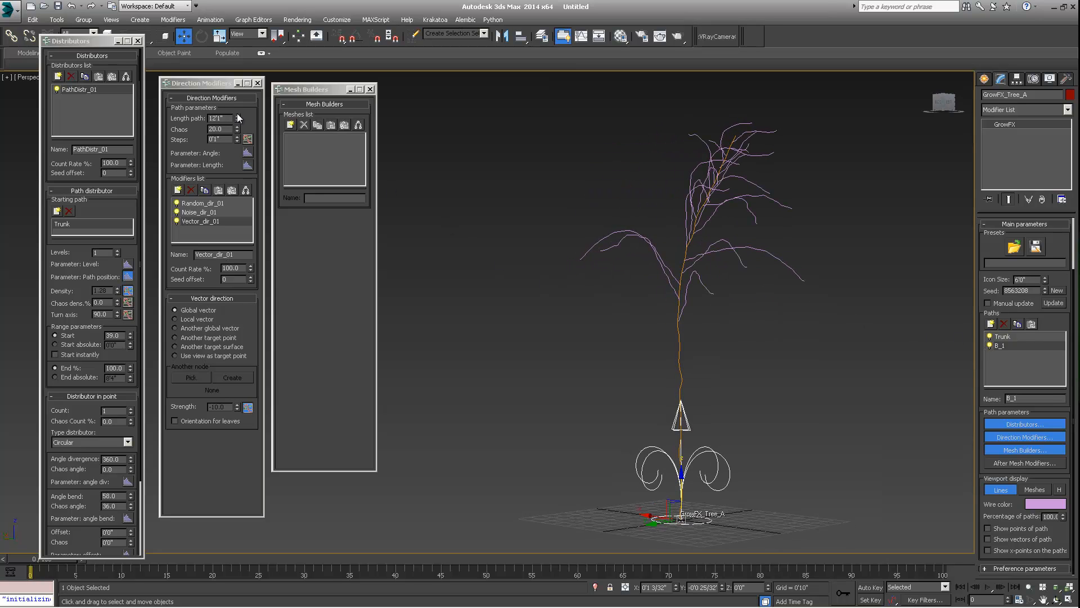
{"action": "left_click_drag", "start_coordinate": [235, 115], "coordinate": [236, 83]}
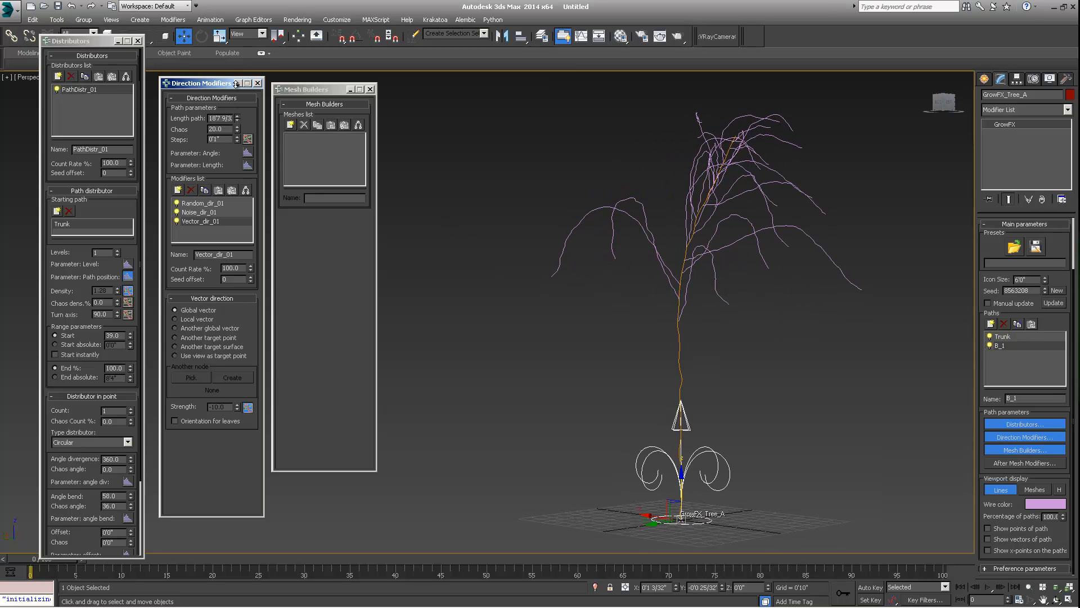
{"action": "middle_click_drag", "start_coordinate": [562, 234], "coordinate": [744, 248], "text": "alt"}
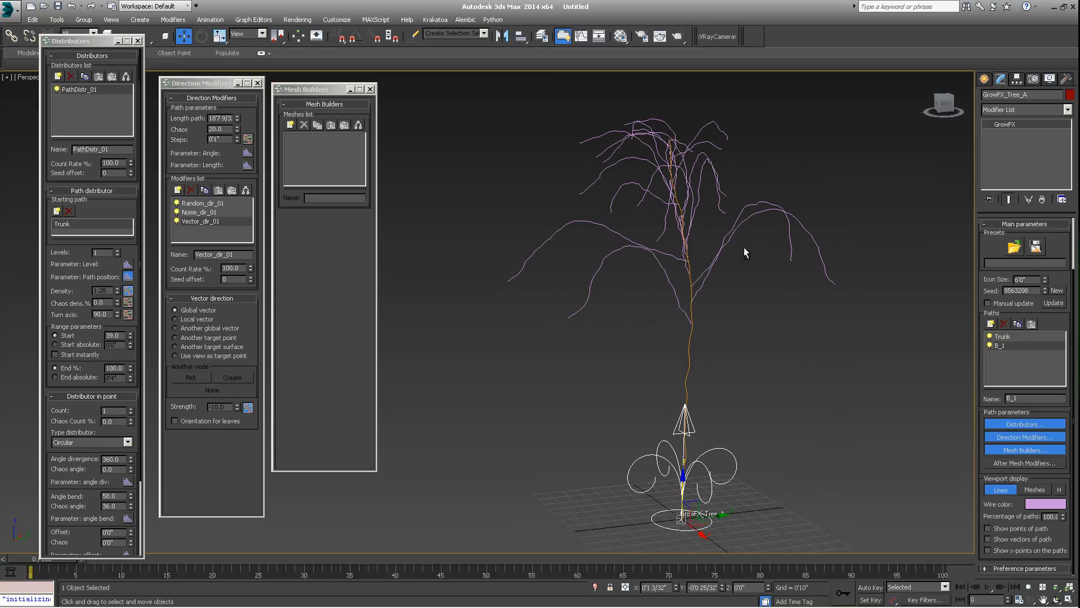
- Add a new path and name it B_2
{"action": "left_click", "coordinate": [990, 323]}
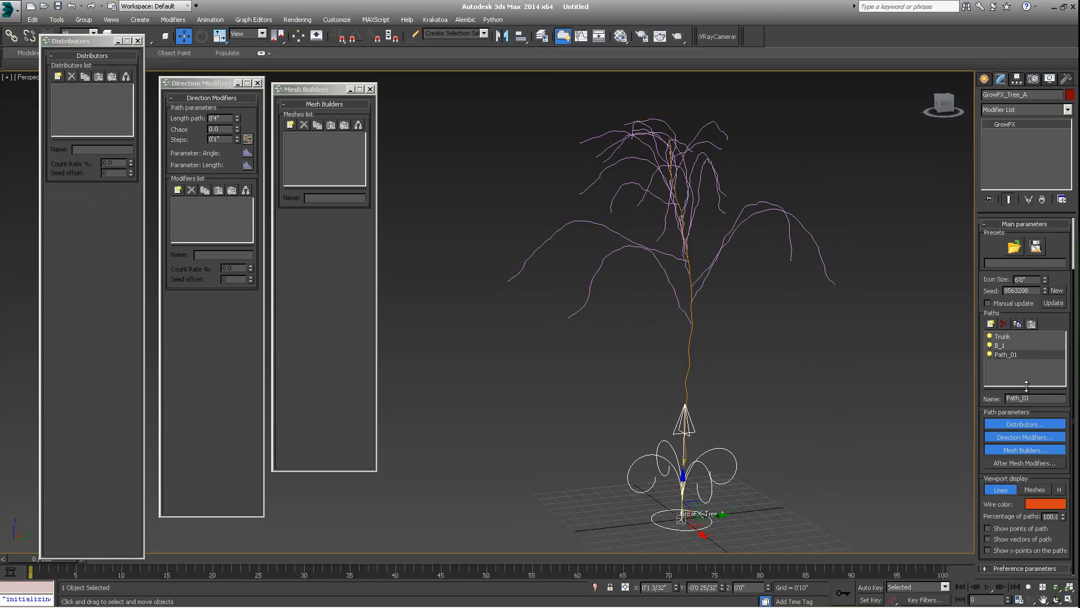
{"action": "left_click_drag", "start_coordinate": [1033, 398], "coordinate": [864, 393]}
{"action": "type", "text": "B_2"}
{"action": "key", "text": "Return"}
- Give B_2 a Path distributor that uses B_1 as its starting path
{"action": "left_click", "coordinate": [1000, 346]}
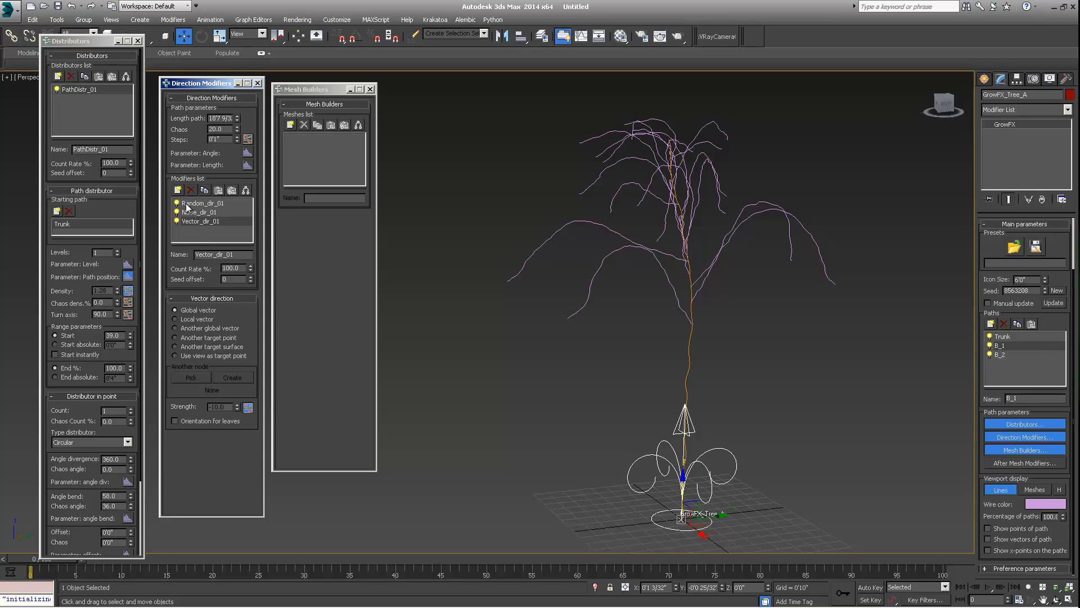
{"action": "left_click", "coordinate": [1000, 354]}
{"action": "mouse_move", "coordinate": [1000, 355]}
{"action": "left_mouse_down"}
{"action": "mouse_move", "coordinate": [1000, 343]}
{"action": "mouse_move", "coordinate": [1002, 357]}
{"action": "left_mouse_up"}
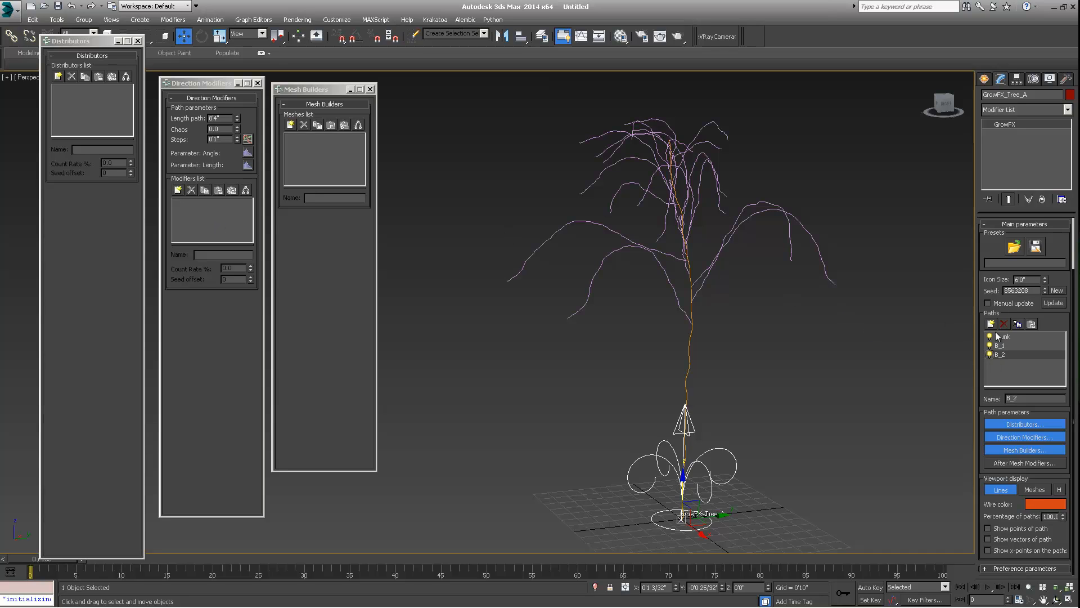
{"action": "middle_click_drag", "start_coordinate": [687, 290], "coordinate": [678, 309]}
{"action": "middle_click_drag", "start_coordinate": [677, 308], "coordinate": [707, 308], "text": "alt"}
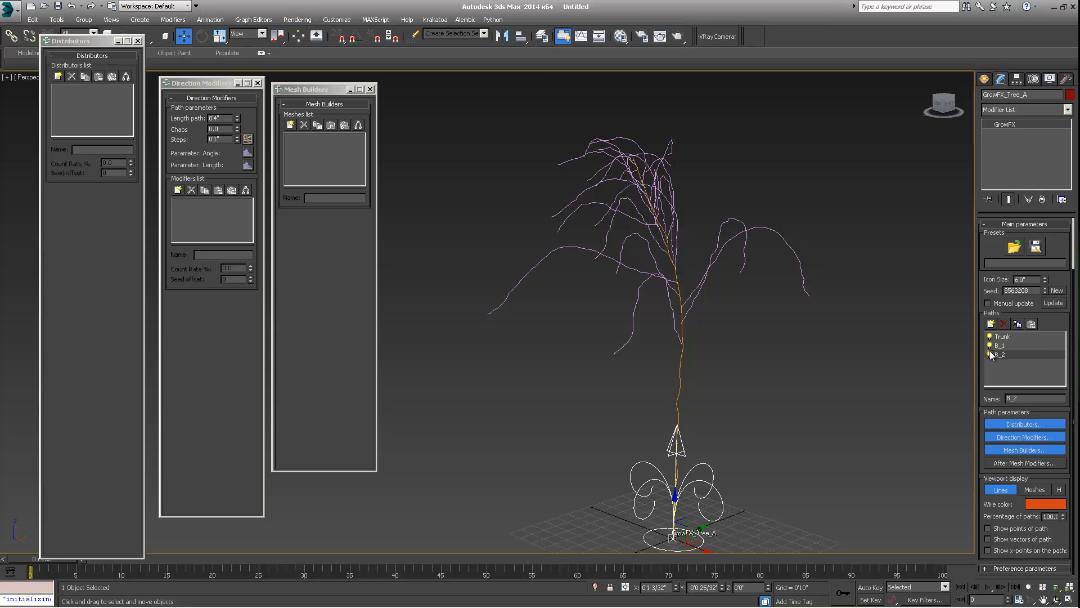
{"action": "middle_click_drag", "start_coordinate": [703, 386], "coordinate": [726, 374], "text": "alt"}
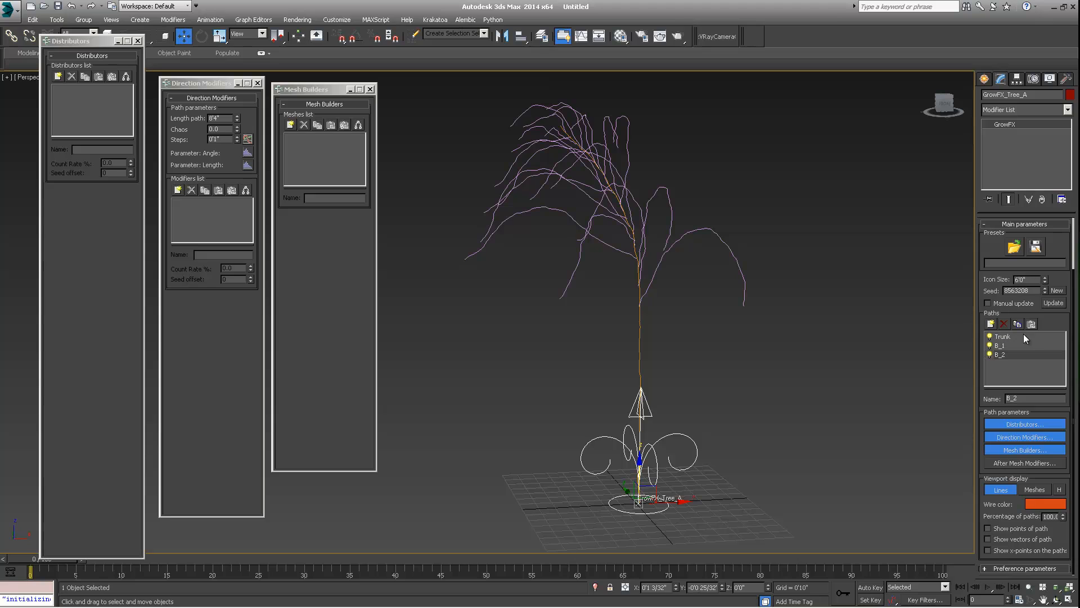
{"action": "middle_click_drag", "start_coordinate": [603, 389], "coordinate": [602, 343], "text": "alt"}
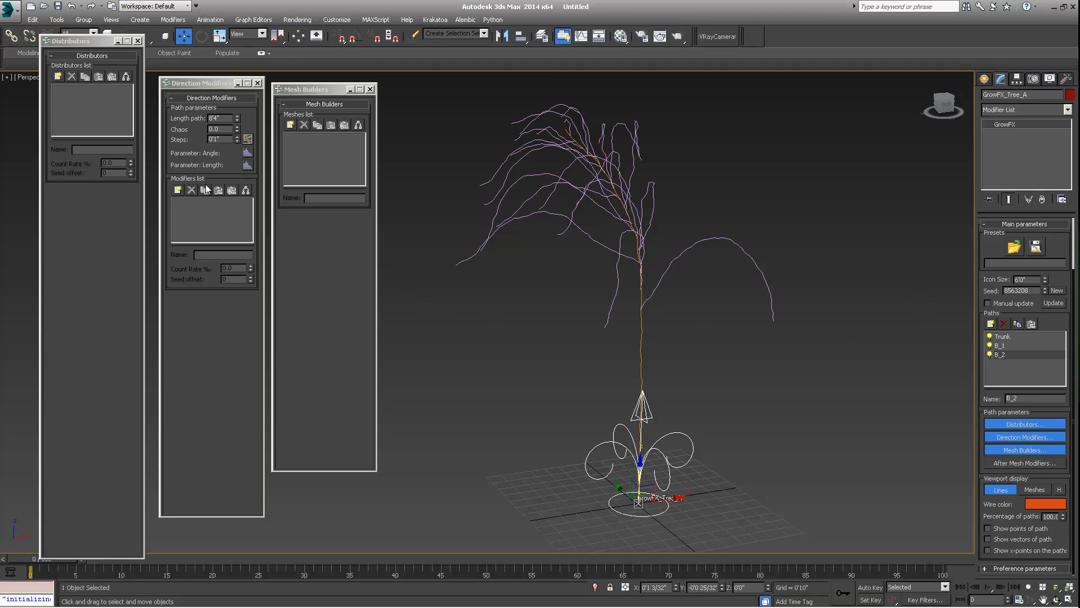
{"action": "left_click", "coordinate": [58, 77]}
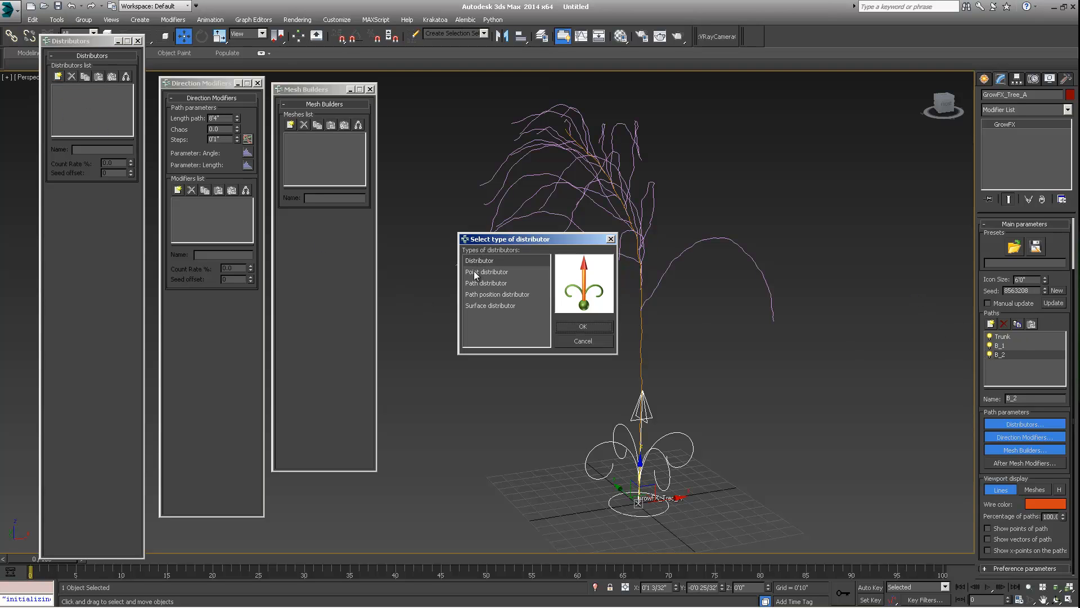
{"action": "left_click", "coordinate": [475, 281]}
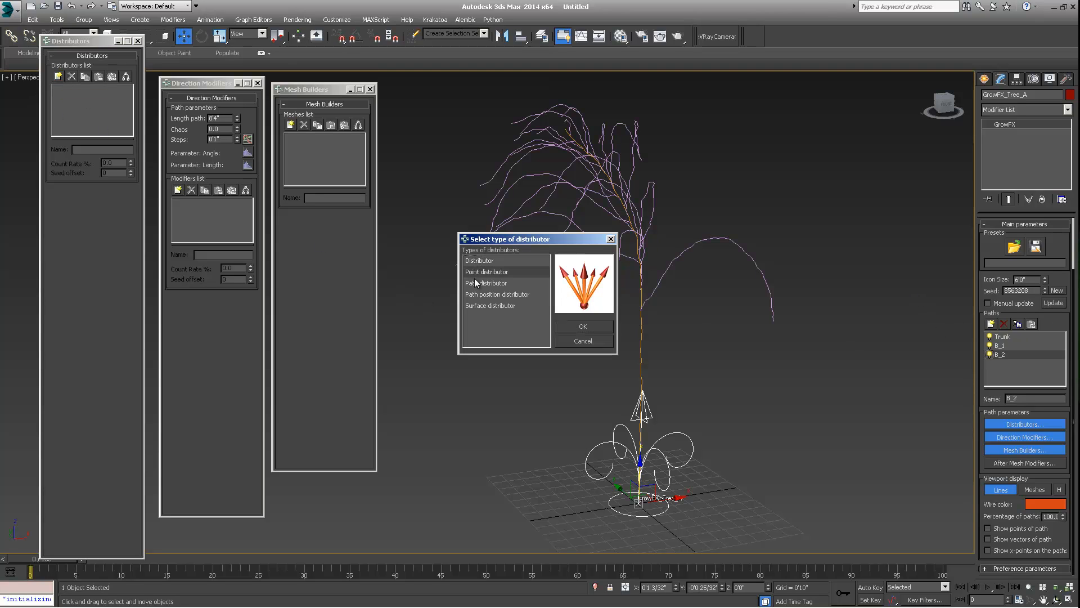
{"action": "left_click", "coordinate": [582, 324]}
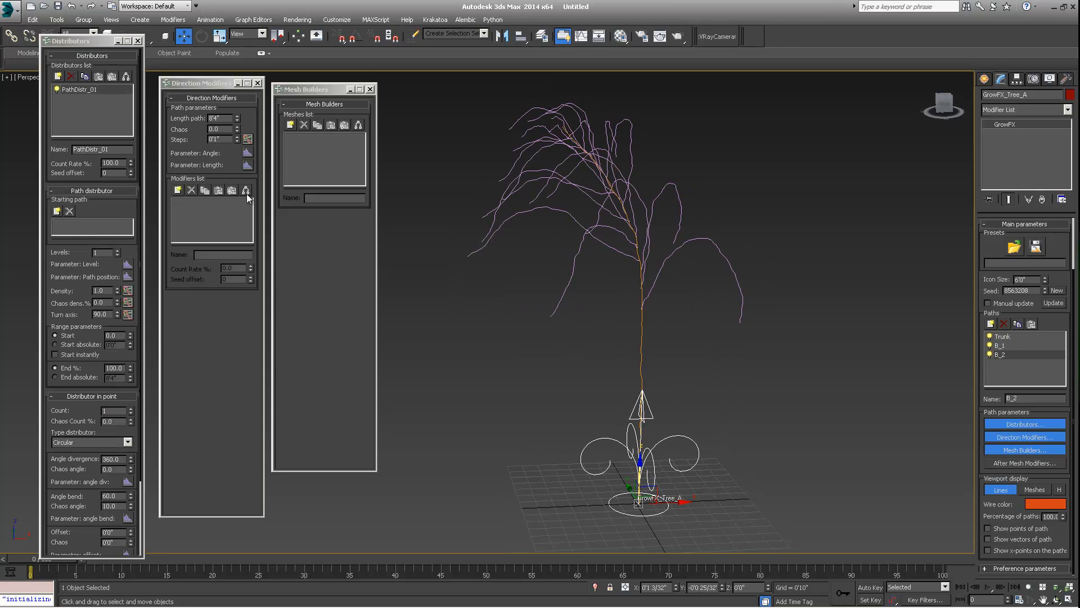
{"action": "left_click", "coordinate": [56, 211]}
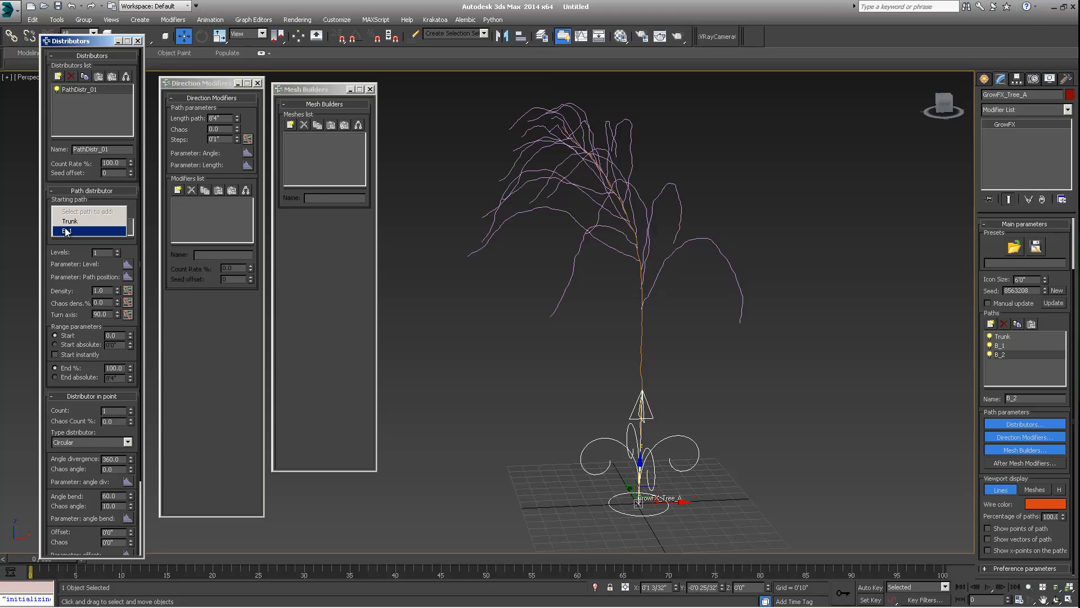
{"action": "left_click", "coordinate": [65, 231]}
- Set the B_2 path length to about 4'0"
{"action": "middle_click_drag", "start_coordinate": [670, 205], "coordinate": [647, 270], "text": "alt"}
{"action": "scroll", "coordinate": [646, 234], "scroll_direction": "down", "scroll_amount": 3}
{"action": "mouse_move", "coordinate": [647, 270]}
{"action": "middle_mouse_down", "text": "alt"}
{"action": "mouse_move", "coordinate": [606, 268]}
{"action": "mouse_move", "coordinate": [656, 257]}
{"action": "middle_mouse_up", "text": "alt"}
{"action": "scroll", "coordinate": [656, 257], "scroll_direction": "up", "scroll_amount": 1}
{"action": "left_click_drag", "start_coordinate": [236, 121], "coordinate": [238, 149]}
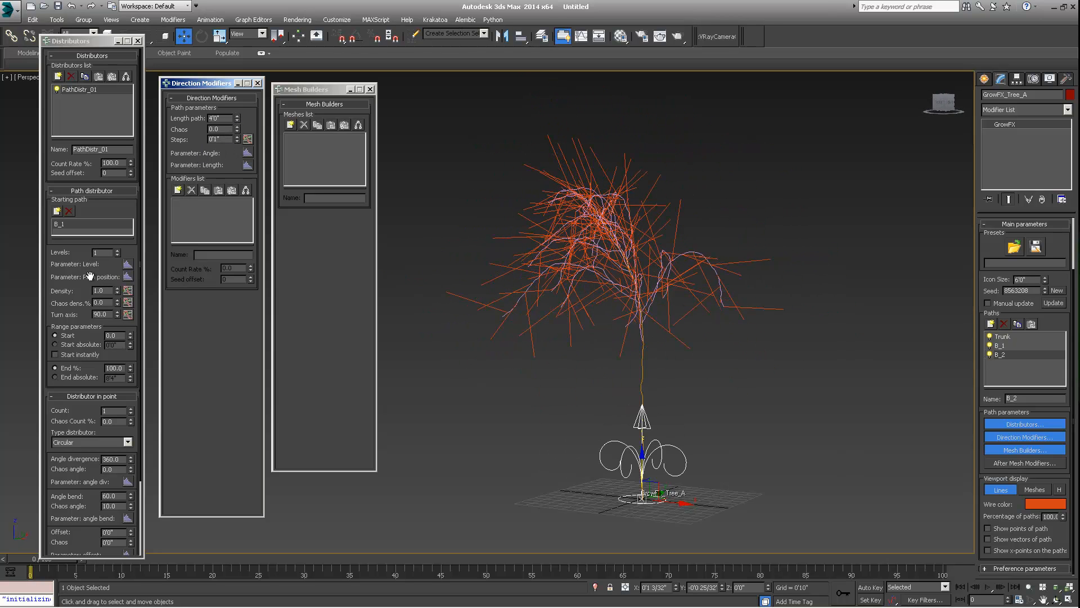
- Make the distributor's path position parameter affect B_2's Length
{"action": "left_click", "coordinate": [127, 277]}
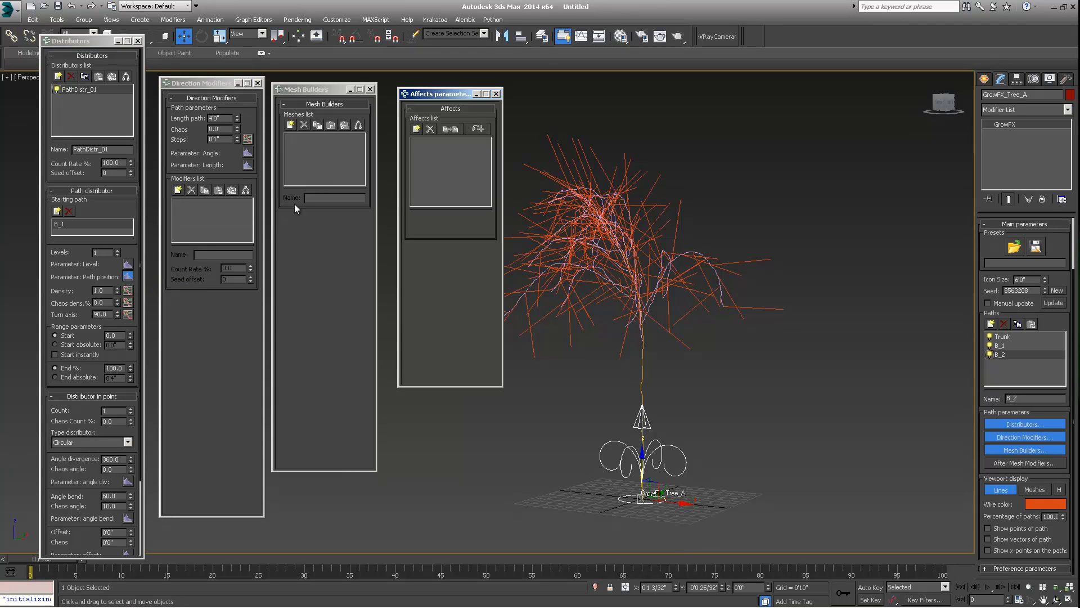
{"action": "left_click", "coordinate": [416, 129]}
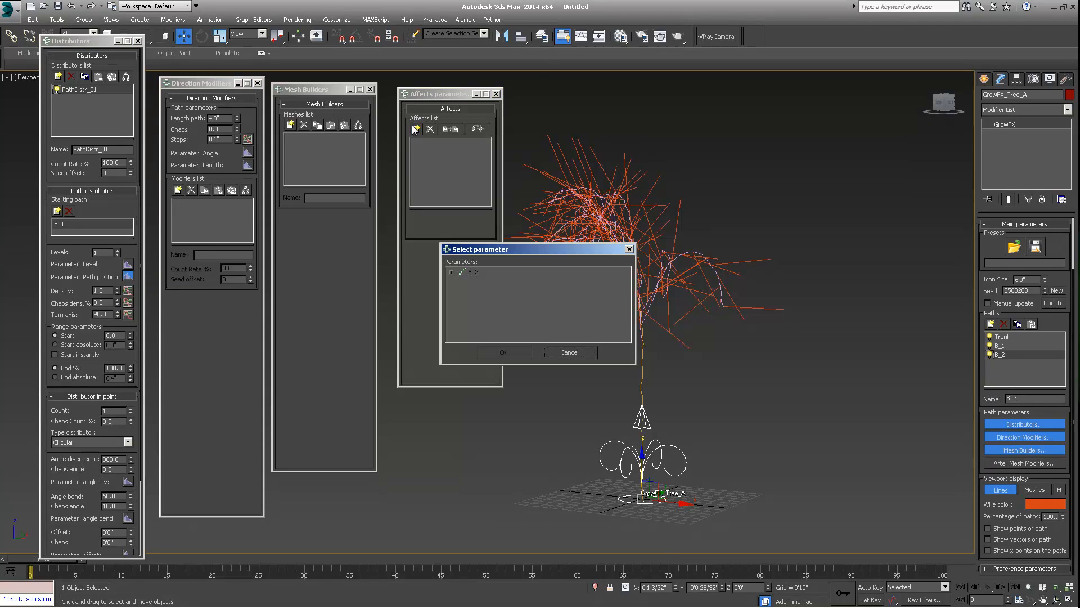
{"action": "left_click", "coordinate": [451, 272]}
{"action": "left_click", "coordinate": [487, 281]}
{"action": "left_click", "coordinate": [502, 350]}
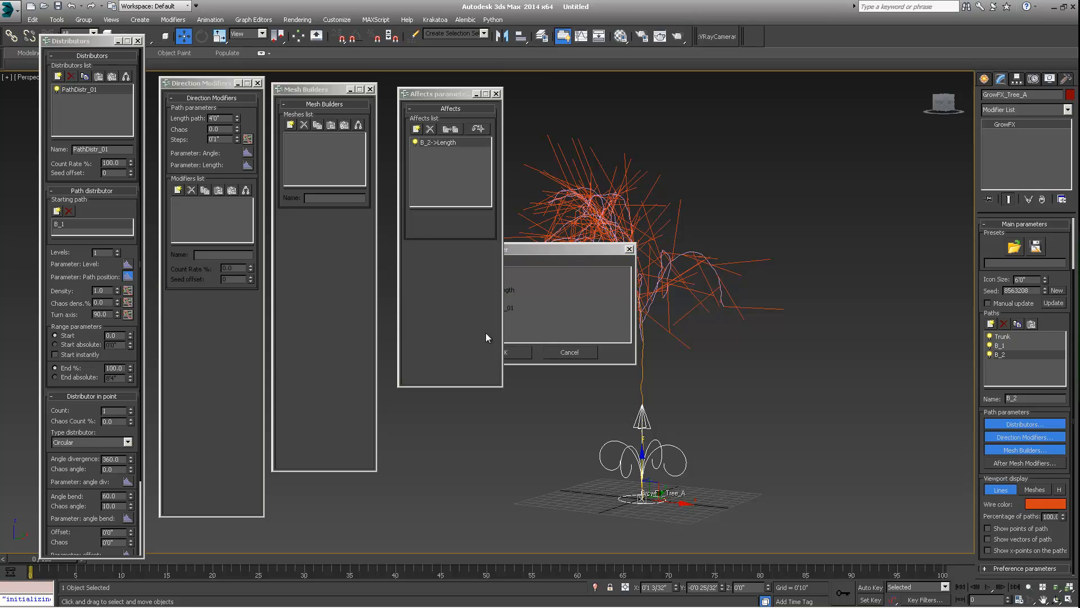
- Open the affect factor graph, make both end points Bezier-Corner, and flatten the start point's tangent
{"action": "left_click", "coordinate": [484, 302]}
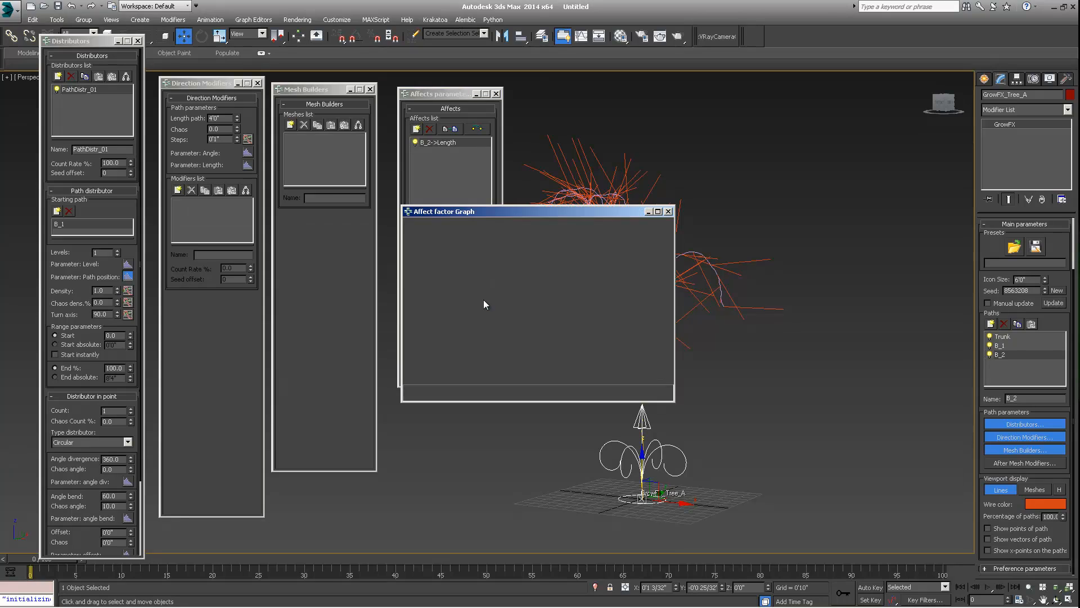
{"action": "left_click_drag", "start_coordinate": [525, 214], "coordinate": [682, 221]}
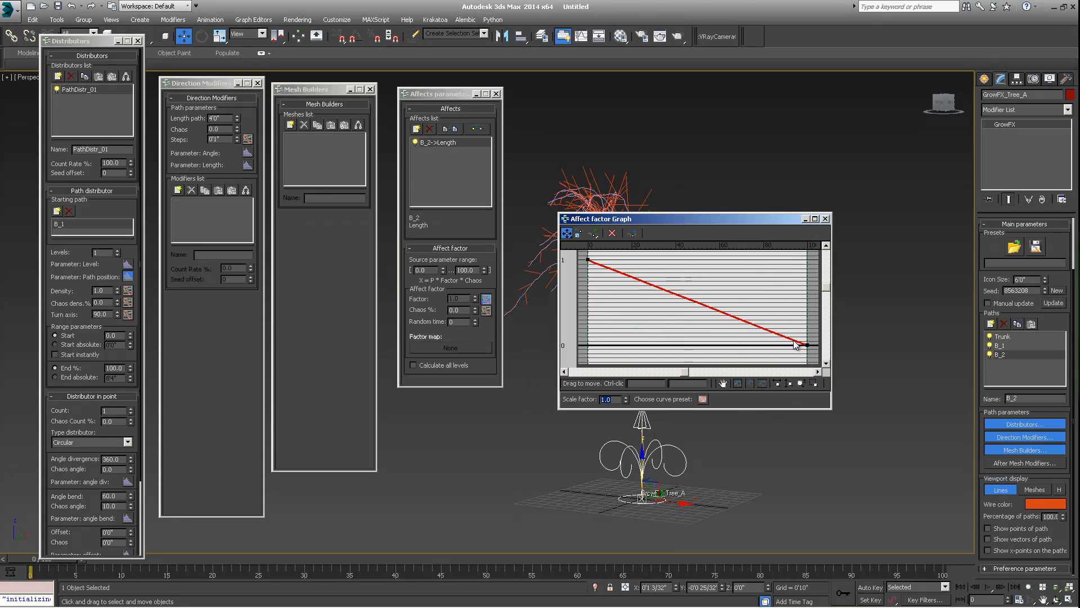
{"action": "right_click", "coordinate": [806, 344]}
{"action": "left_click", "coordinate": [819, 368]}
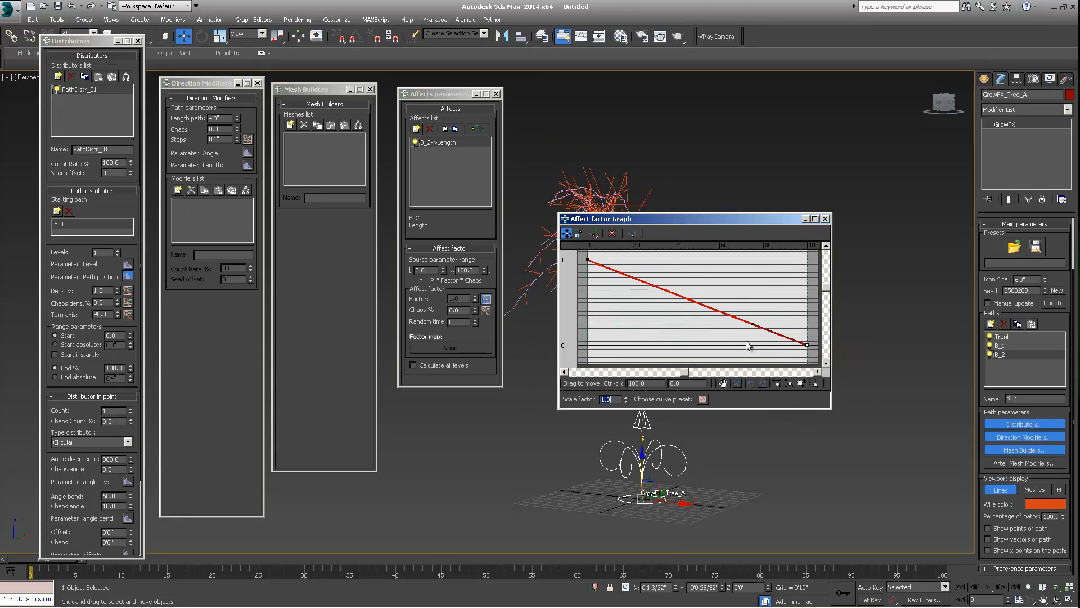
{"action": "left_click", "coordinate": [587, 259]}
{"action": "right_click", "coordinate": [588, 259]}
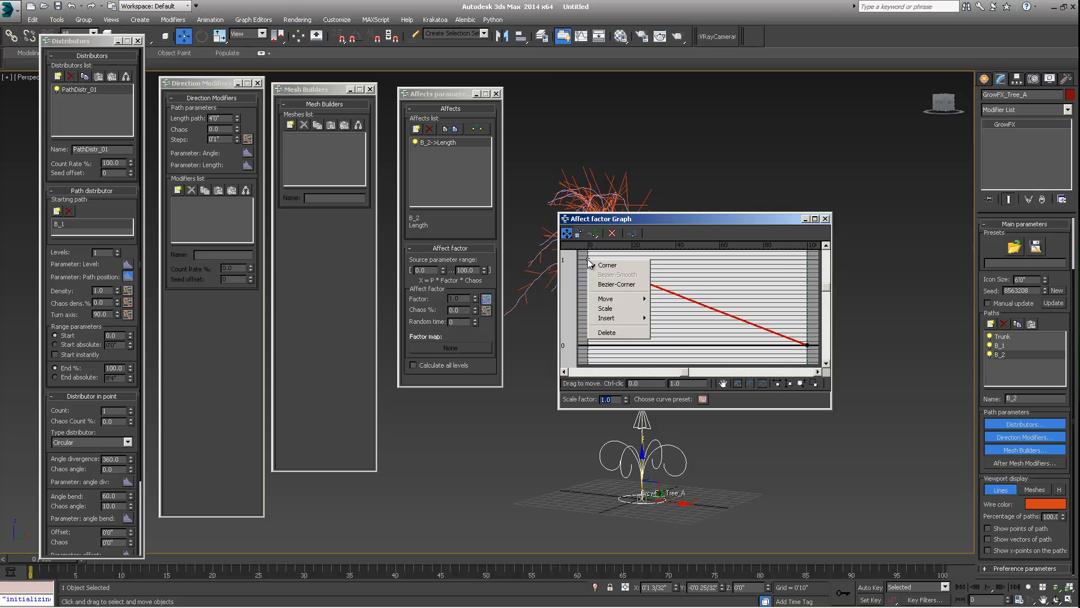
{"action": "left_click", "coordinate": [600, 284]}
{"action": "left_click_drag", "start_coordinate": [643, 282], "coordinate": [679, 277]}
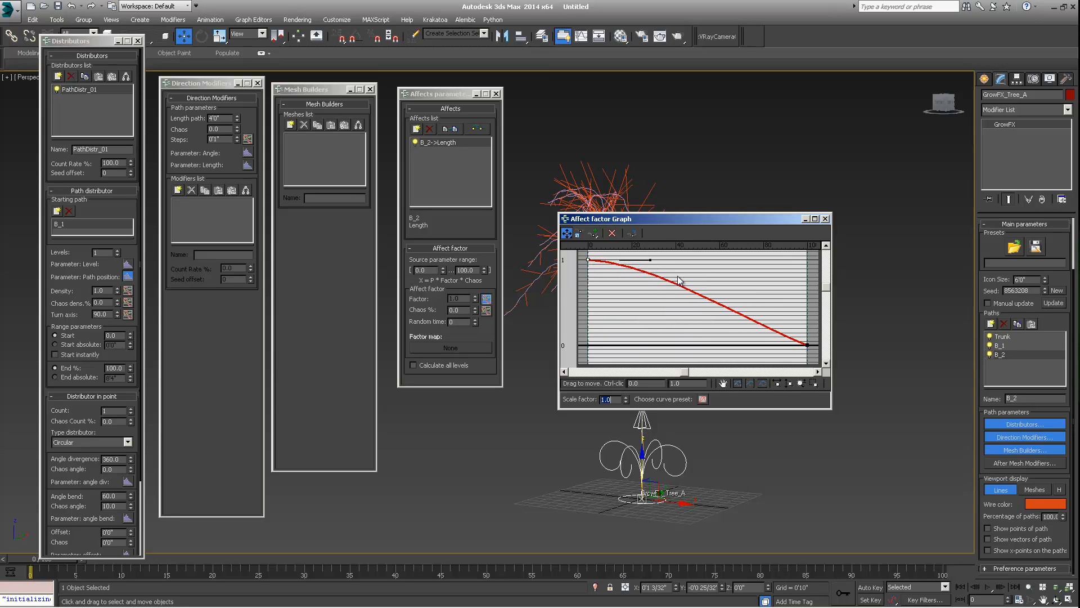
- Flatten the end point's tangent, lift the end point to about 0.08, and close the graph
{"action": "left_click", "coordinate": [806, 343]}
{"action": "left_click_drag", "start_coordinate": [807, 344], "coordinate": [807, 341]}
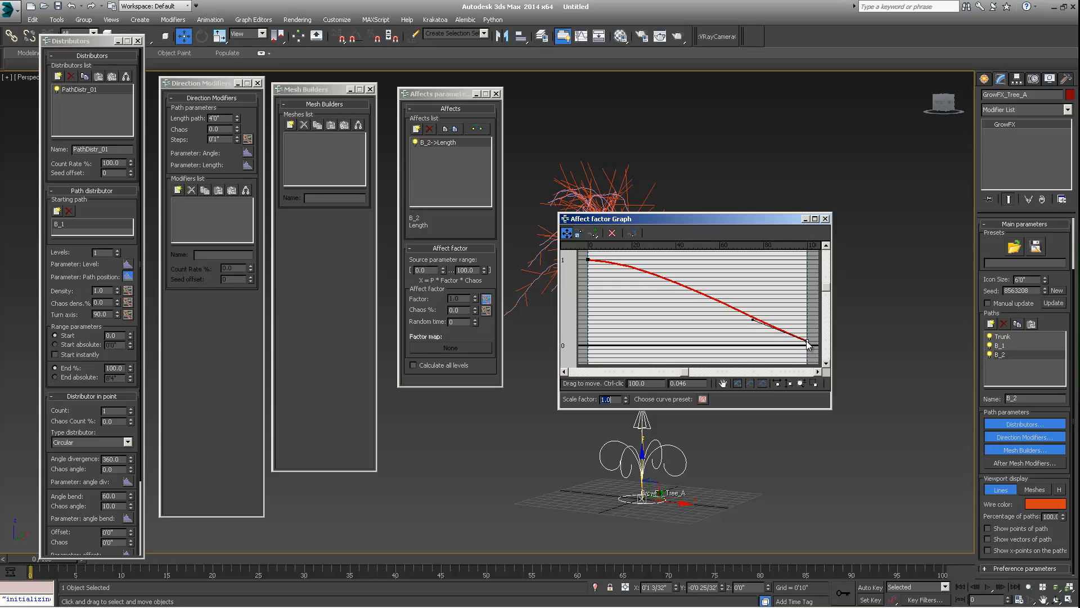
{"action": "left_click_drag", "start_coordinate": [752, 319], "coordinate": [723, 329]}
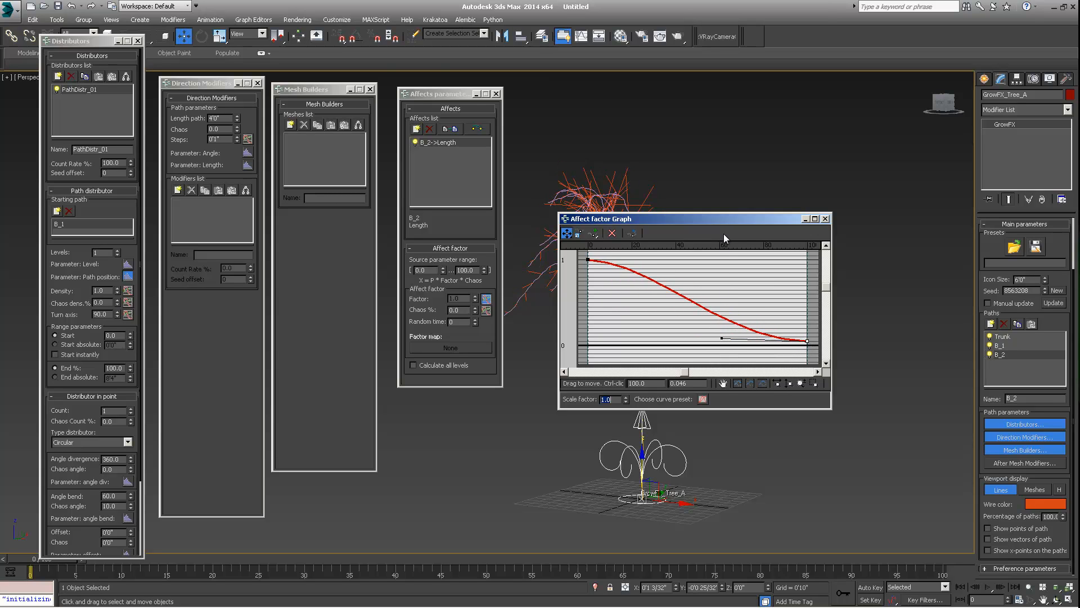
{"action": "left_click_drag", "start_coordinate": [728, 215], "coordinate": [708, 133]}
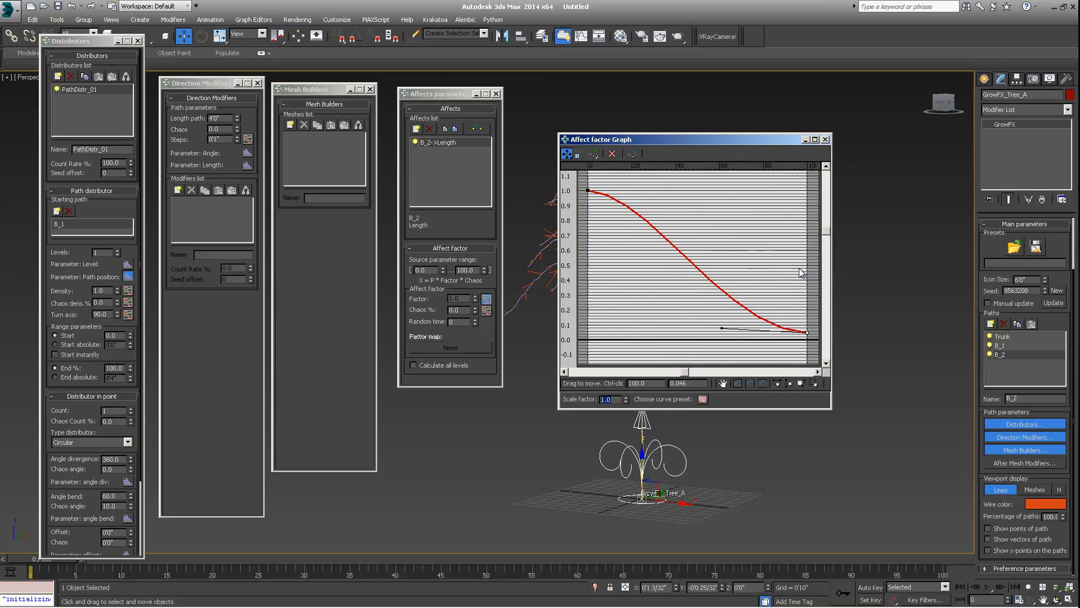
{"action": "left_click_drag", "start_coordinate": [805, 337], "coordinate": [807, 326]}
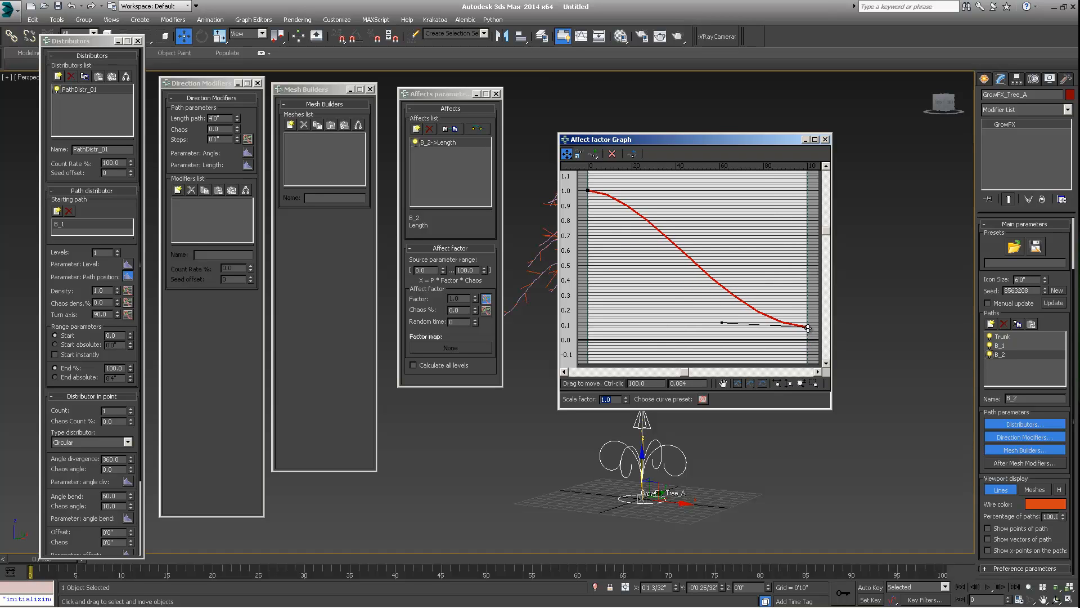
{"action": "left_click", "coordinate": [825, 139]}
- Add a Random direction modifier to B_2
{"action": "middle_click_drag", "start_coordinate": [692, 292], "coordinate": [749, 284]}
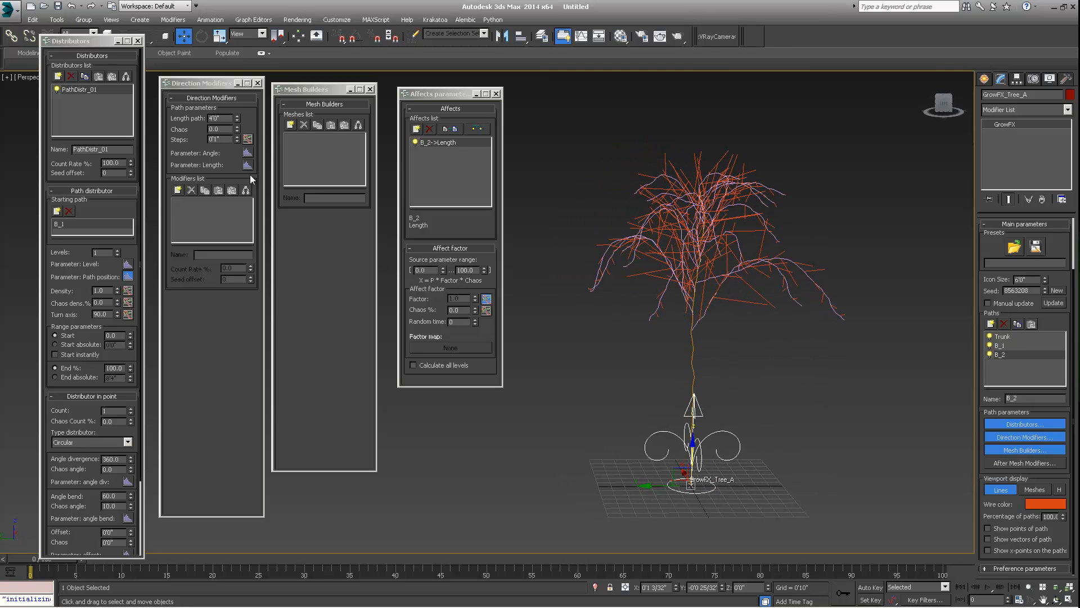
{"action": "left_click", "coordinate": [177, 189]}
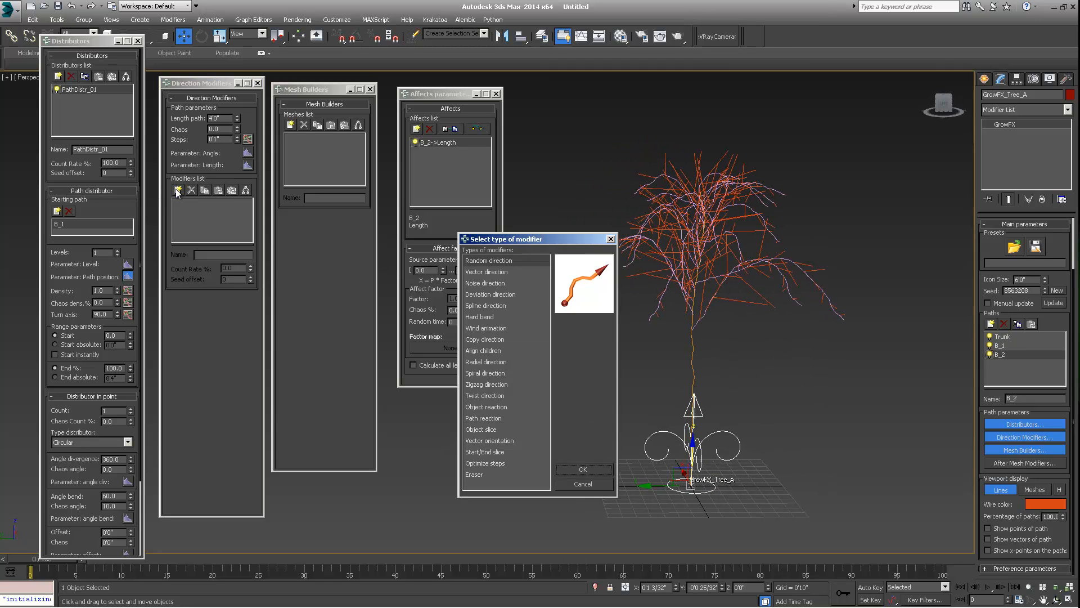
{"action": "left_click", "coordinate": [582, 468]}
{"action": "scroll", "coordinate": [717, 285], "scroll_direction": "up", "scroll_amount": 2}
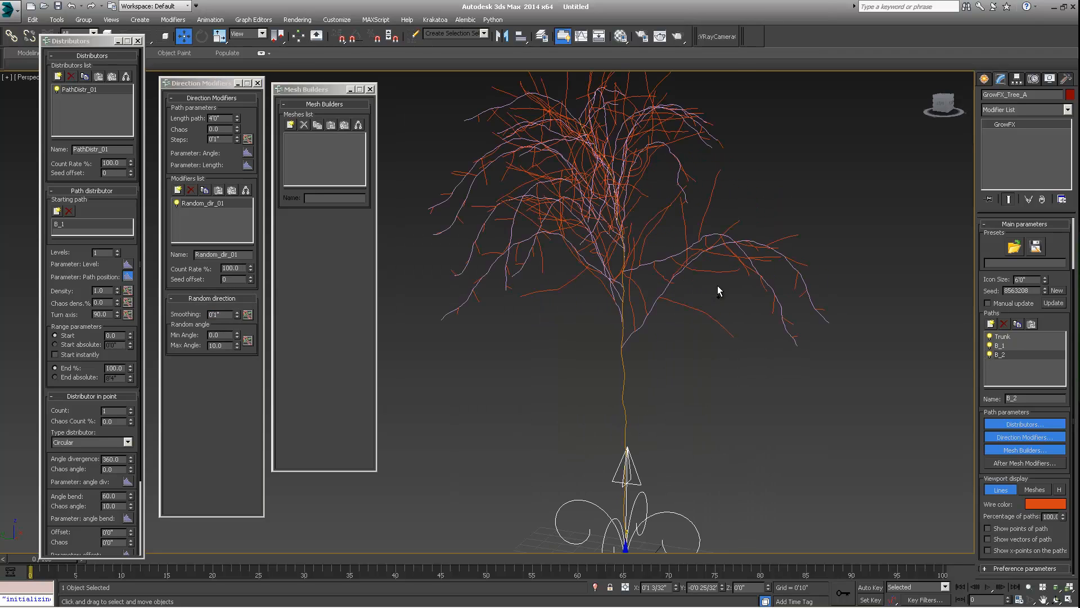
- Increase the random direction's smoothing slightly
{"action": "mouse_move", "coordinate": [717, 286]}
{"action": "middle_mouse_down", "text": "alt"}
{"action": "mouse_move", "coordinate": [761, 251]}
{"action": "mouse_move", "coordinate": [725, 284]}
{"action": "middle_mouse_up", "text": "alt"}
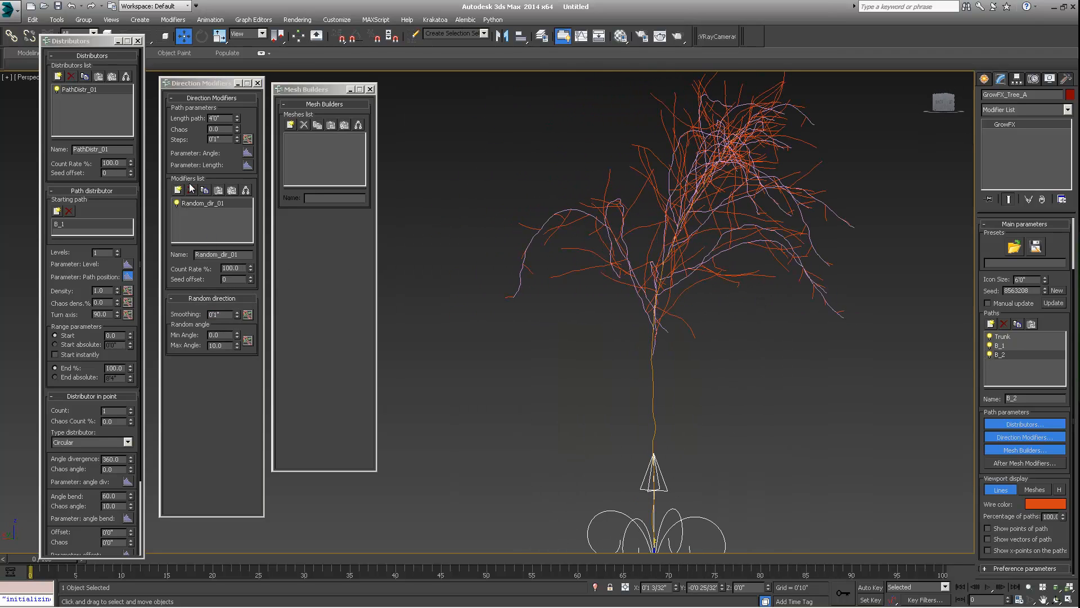
{"action": "left_click_drag", "start_coordinate": [237, 313], "coordinate": [248, 254]}
{"action": "middle_click_drag", "start_coordinate": [616, 281], "coordinate": [551, 221], "text": "alt"}
{"action": "scroll", "coordinate": [633, 290], "scroll_direction": "down", "scroll_amount": 5}
{"action": "scroll", "coordinate": [697, 295], "scroll_direction": "up", "scroll_amount": 3}
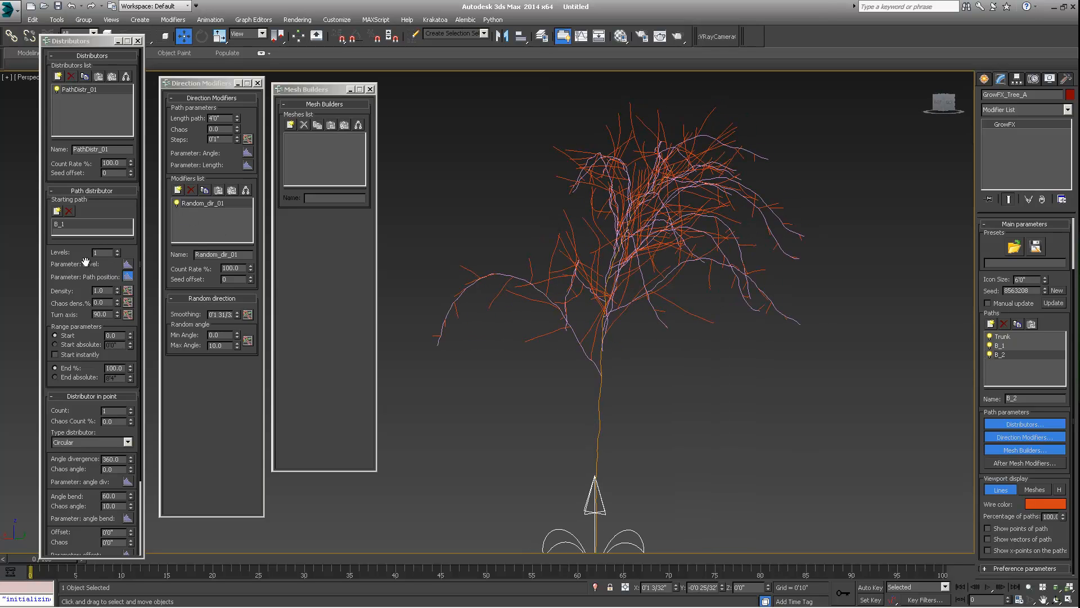
- Raise the B_2 distributor's levels to 2
{"action": "left_click", "coordinate": [117, 251]}
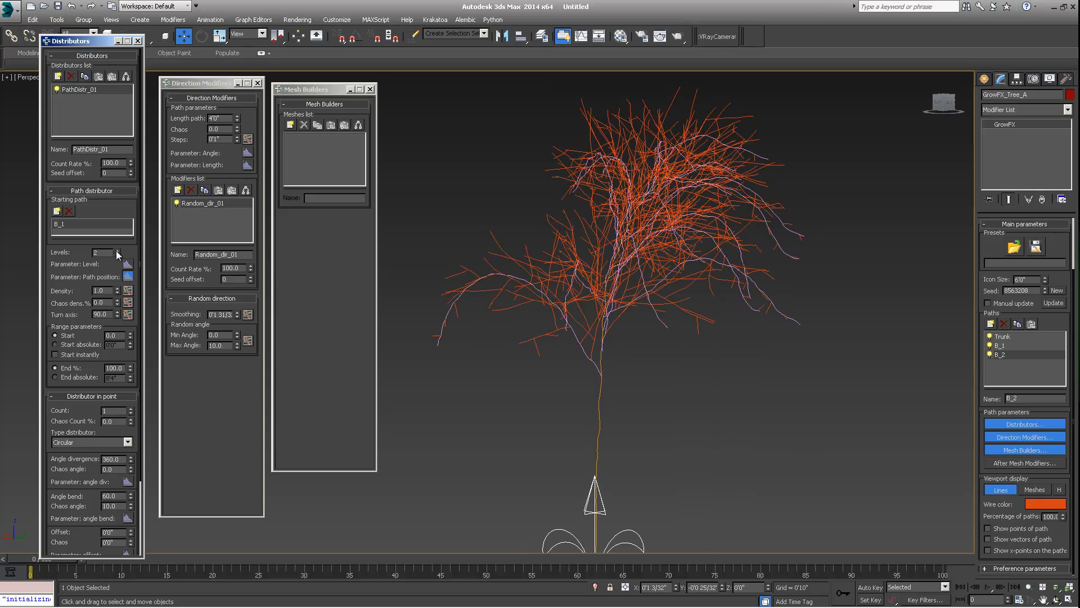
- Compare the B_2 distributor at 1 and 2 levels while orbiting around the tree
{"action": "middle_click_drag", "start_coordinate": [807, 269], "coordinate": [665, 275], "text": "alt"}
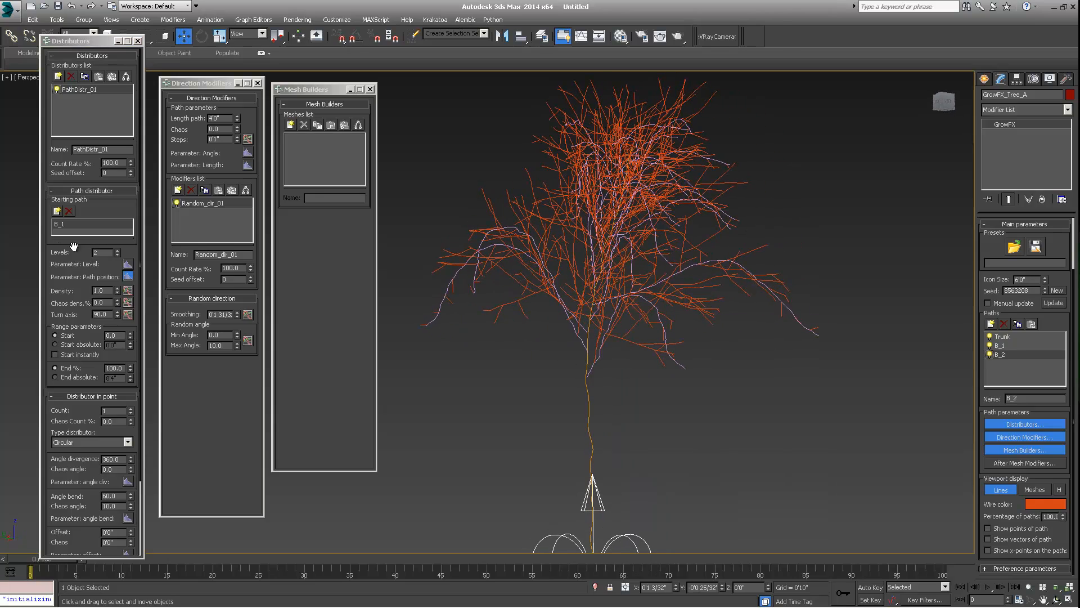
{"action": "left_click", "coordinate": [118, 254]}
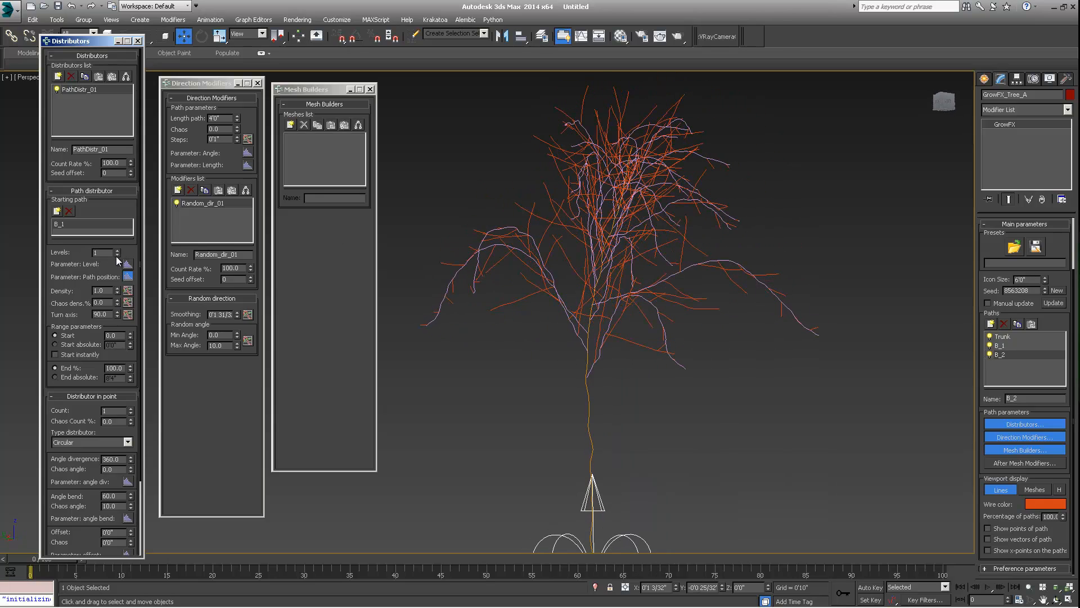
{"action": "left_click", "coordinate": [118, 250]}
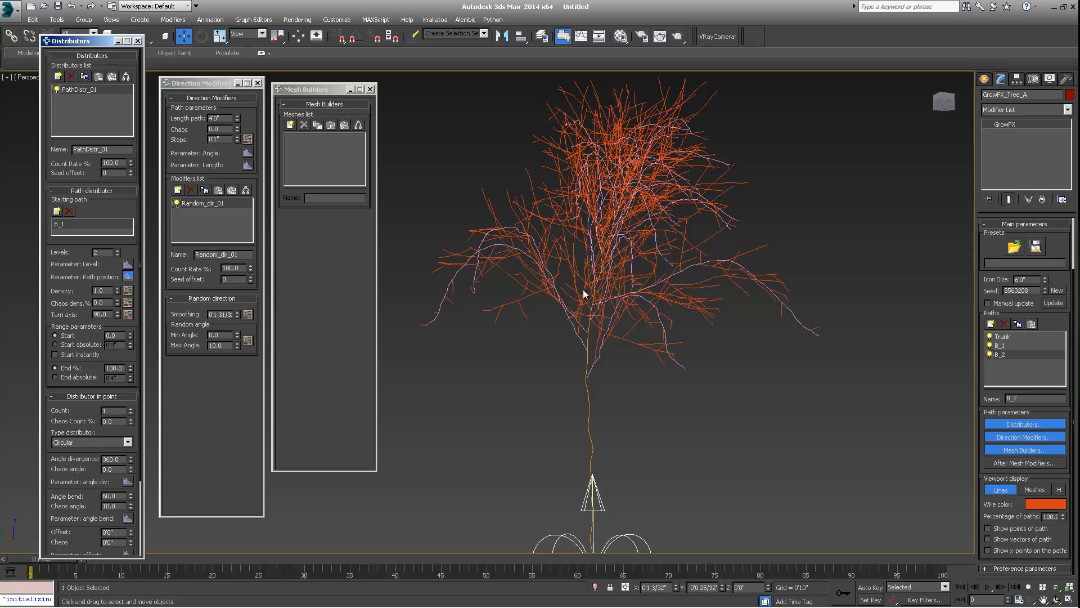
{"action": "middle_click_drag", "start_coordinate": [583, 292], "coordinate": [821, 287], "text": "alt"}
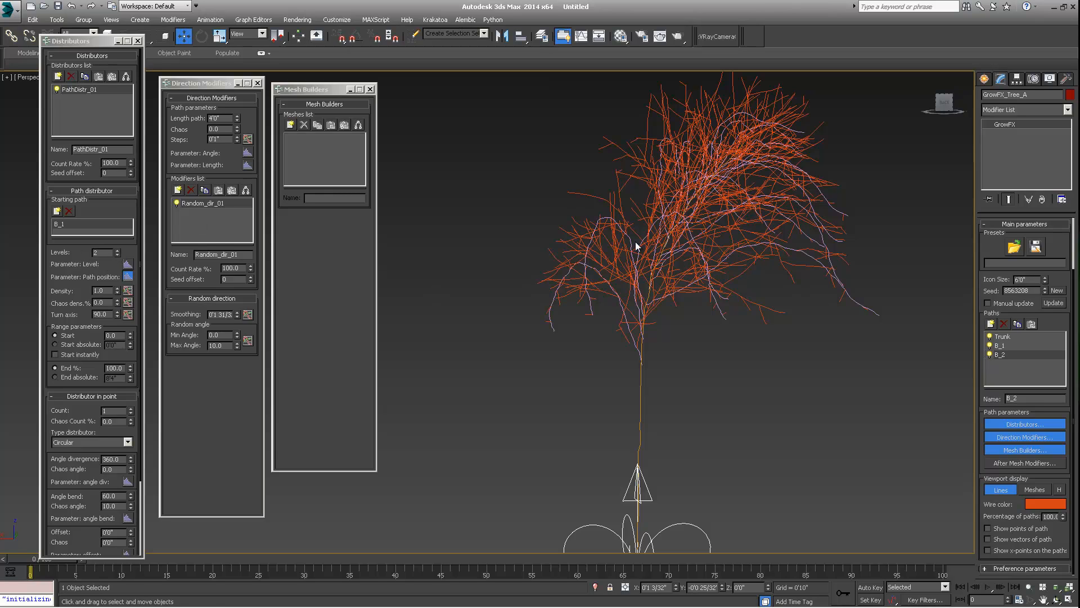
{"action": "middle_click_drag", "start_coordinate": [636, 246], "coordinate": [675, 169], "text": "alt"}
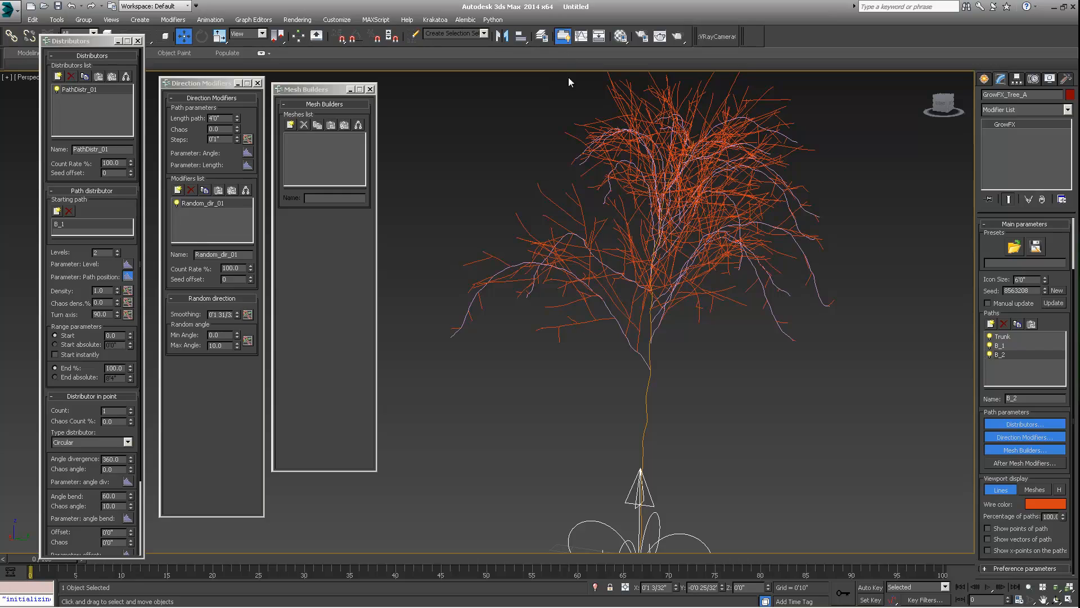
{"action": "middle_click_drag", "start_coordinate": [593, 175], "coordinate": [710, 199], "text": "alt"}
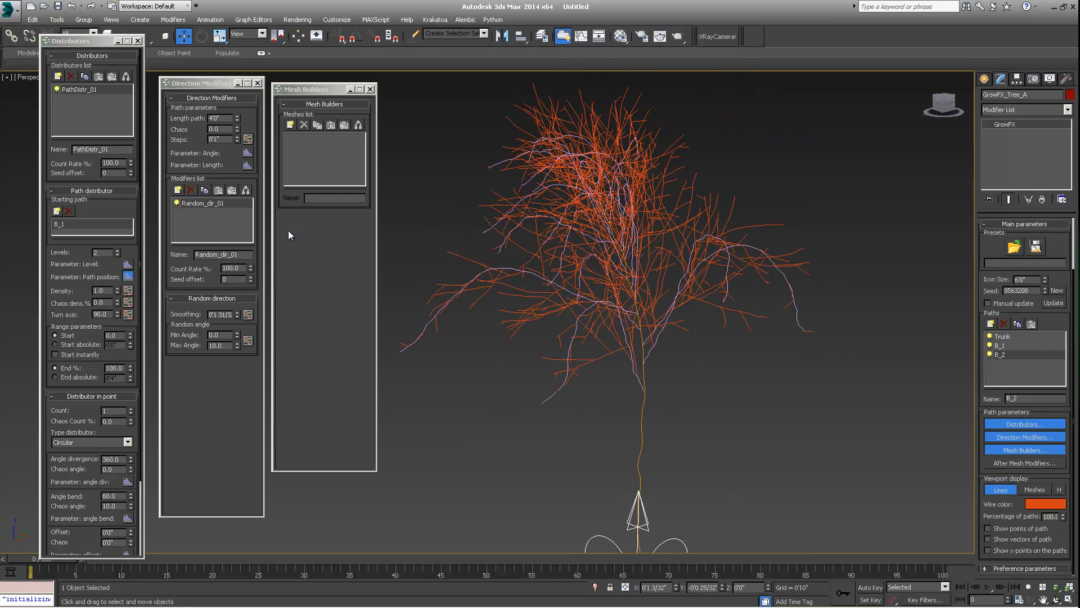
- Select the B_1 path and inspect its Random direction modifier while orbiting and zooming around the tree
{"action": "left_click", "coordinate": [1000, 345]}
{"action": "left_click", "coordinate": [194, 221]}
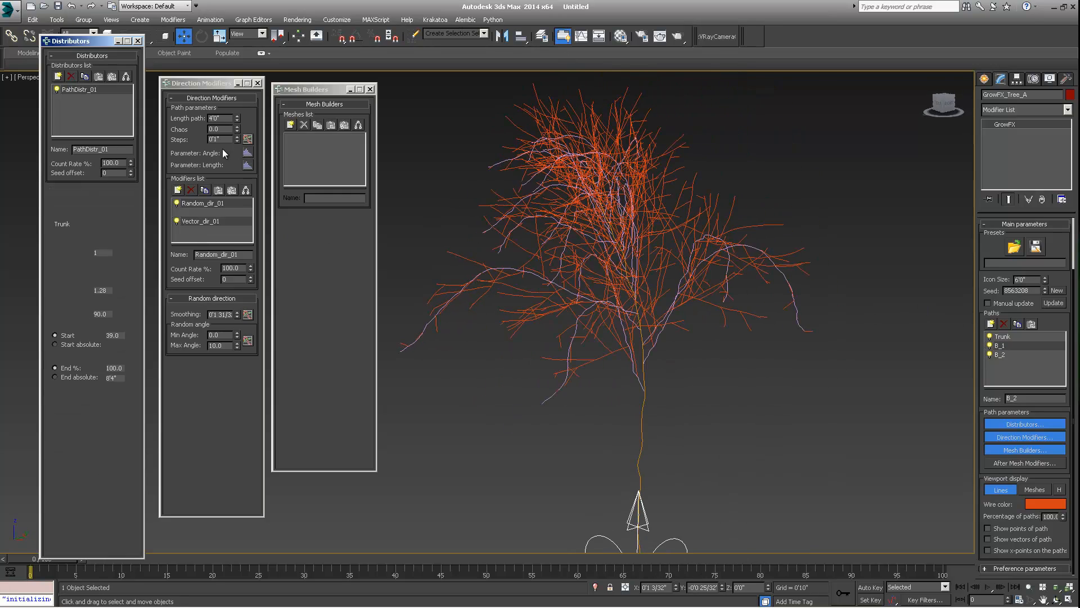
{"action": "left_click", "coordinate": [204, 200]}
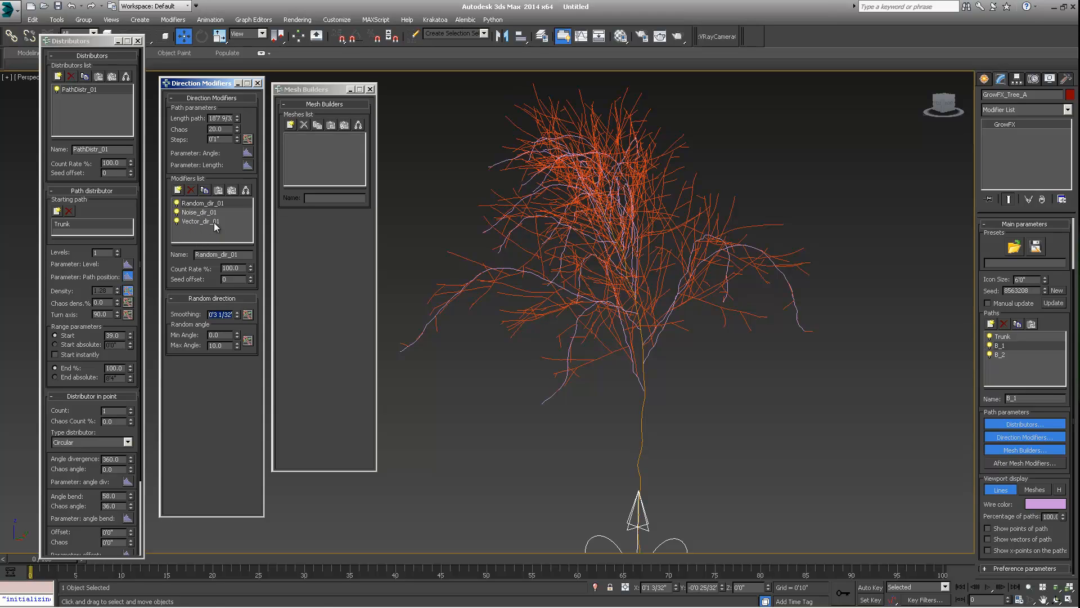
{"action": "middle_click_drag", "start_coordinate": [525, 217], "coordinate": [704, 219], "text": "alt"}
{"action": "scroll", "coordinate": [699, 220], "scroll_direction": "down", "scroll_amount": 3}
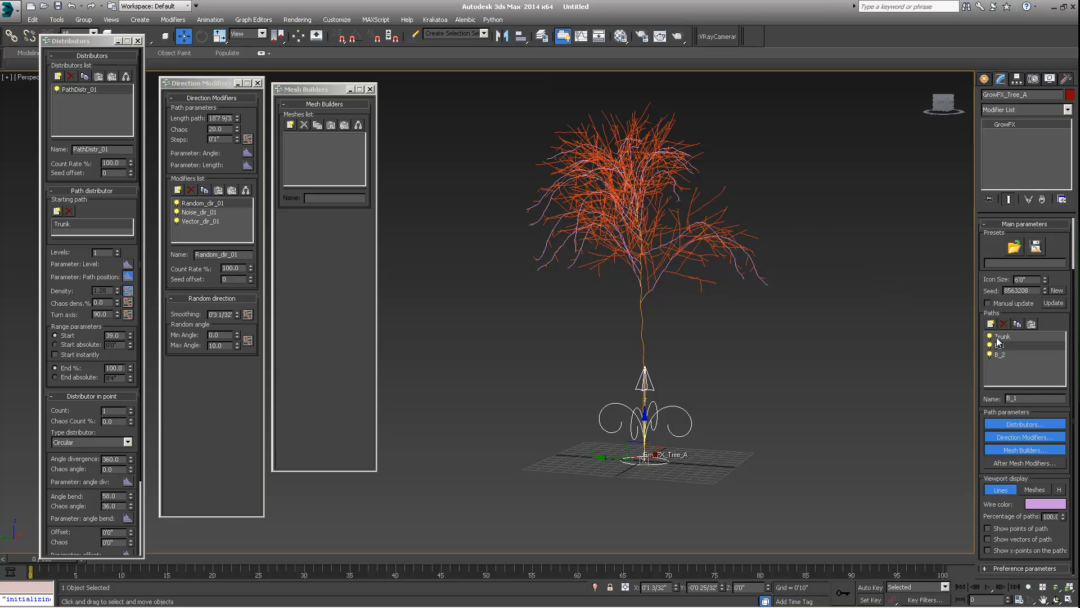
{"action": "middle_click_drag", "start_coordinate": [647, 382], "coordinate": [653, 319]}
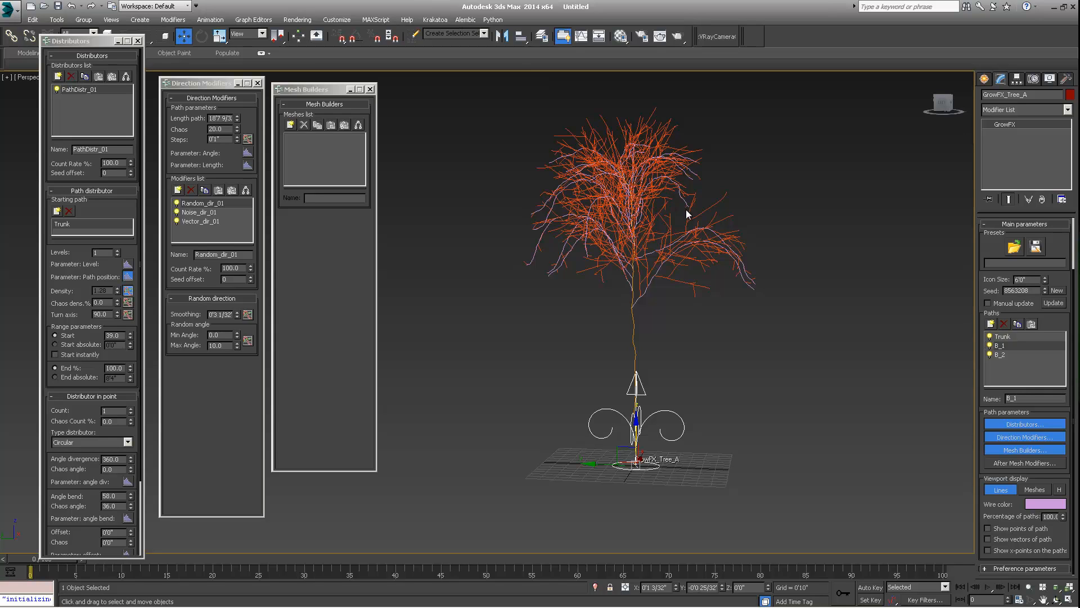
{"action": "middle_click_drag", "start_coordinate": [649, 187], "coordinate": [672, 258], "text": "alt"}
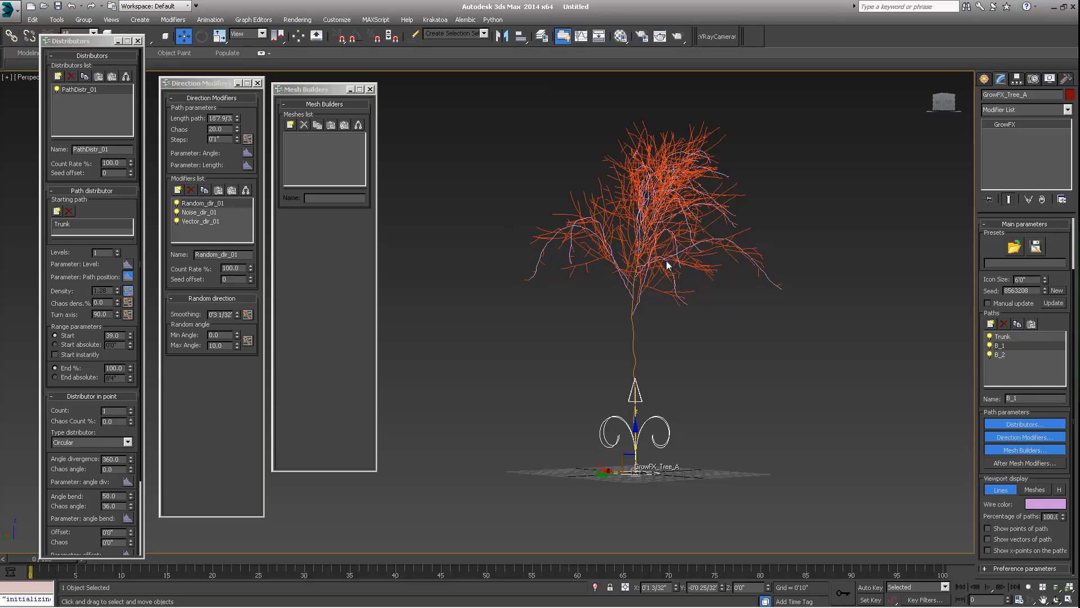
{"action": "scroll", "coordinate": [672, 267], "scroll_direction": "up", "scroll_amount": 6}
{"action": "scroll", "coordinate": [658, 301], "scroll_direction": "down", "scroll_amount": 5}
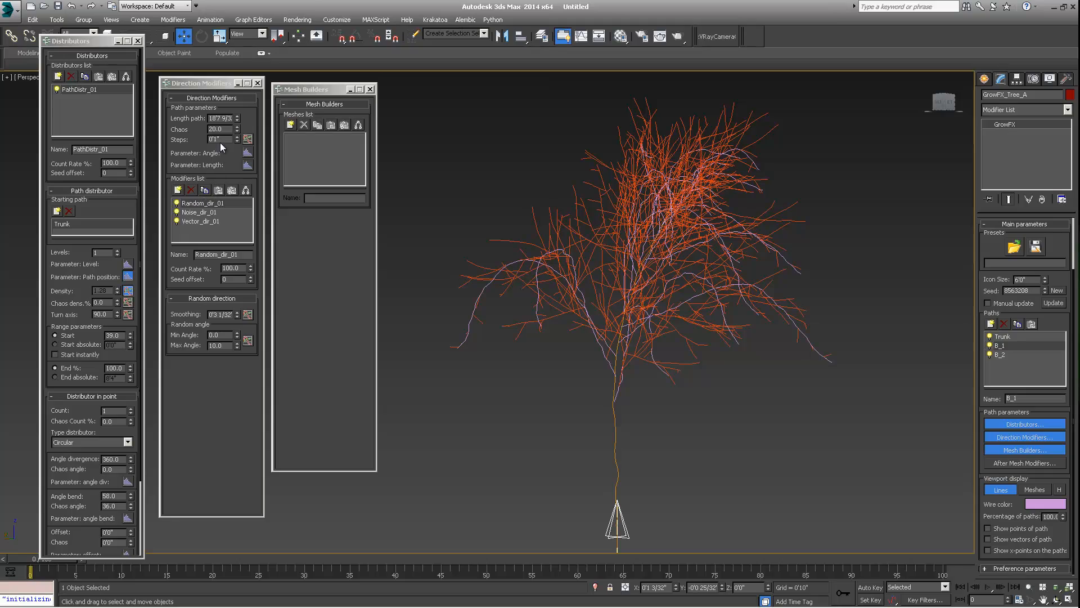
{"action": "middle_click_drag", "start_coordinate": [599, 295], "coordinate": [641, 265], "text": "alt"}
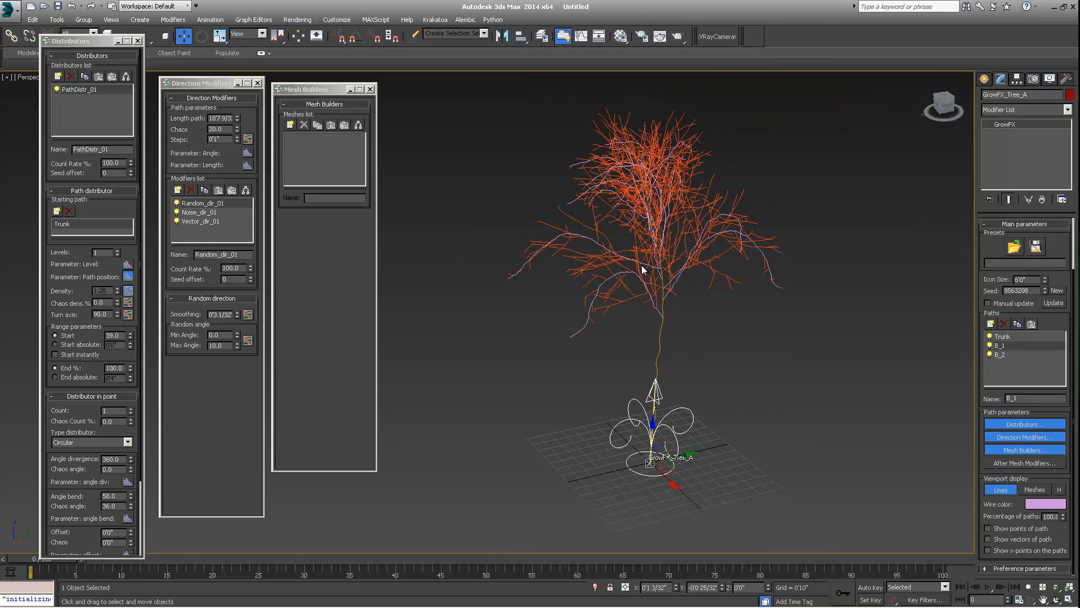
{"action": "middle_click_drag", "start_coordinate": [698, 230], "coordinate": [579, 232], "text": "alt"}
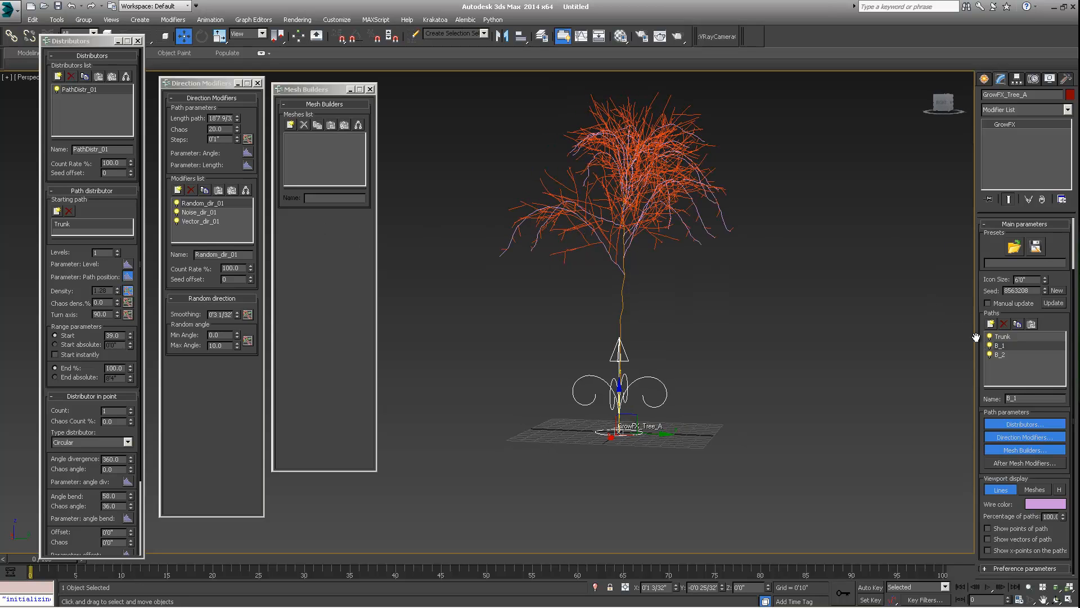
{"action": "middle_click_drag", "start_coordinate": [634, 242], "coordinate": [602, 268], "text": "alt"}
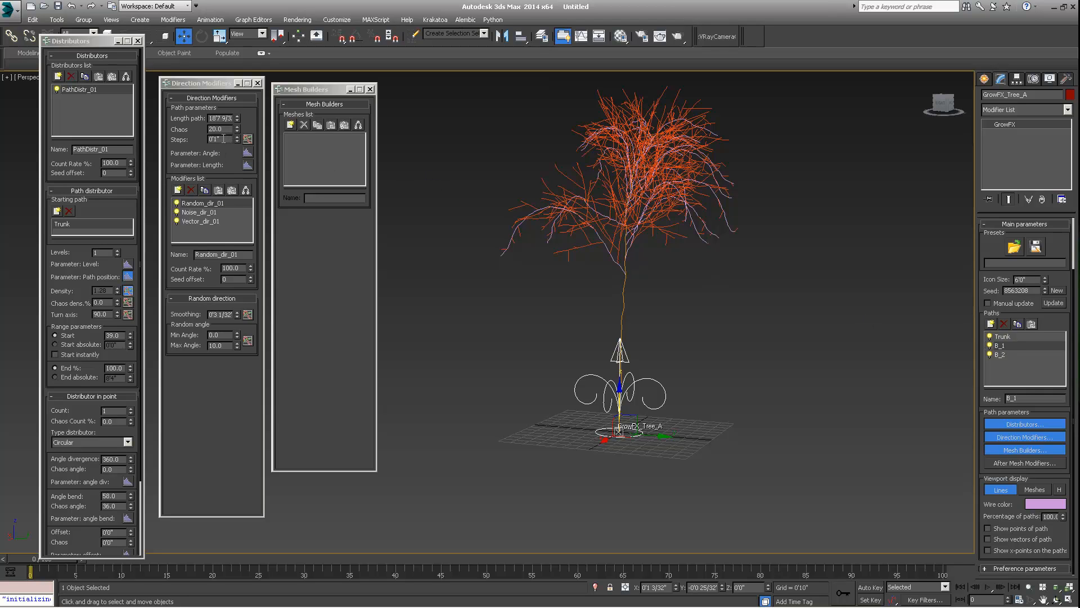
- Select B_1's Vector direction modifier and set the path Steps to 4
{"action": "left_click", "coordinate": [190, 222]}
{"action": "middle_click_drag", "start_coordinate": [539, 316], "coordinate": [583, 315], "text": "alt"}
{"action": "scroll", "coordinate": [593, 294], "scroll_direction": "up", "scroll_amount": 3}
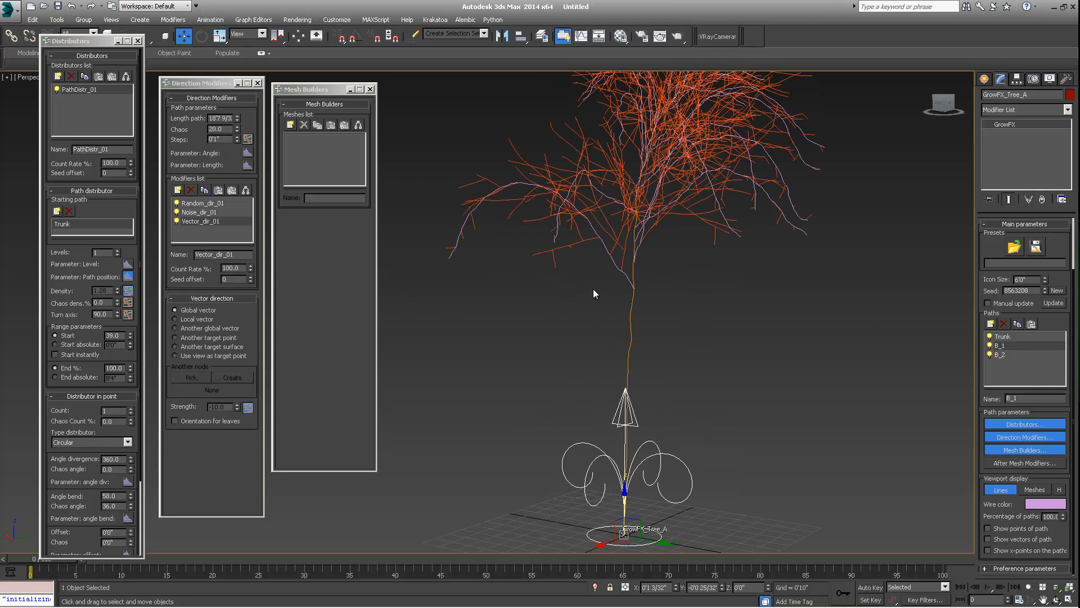
{"action": "left_click", "coordinate": [218, 139]}
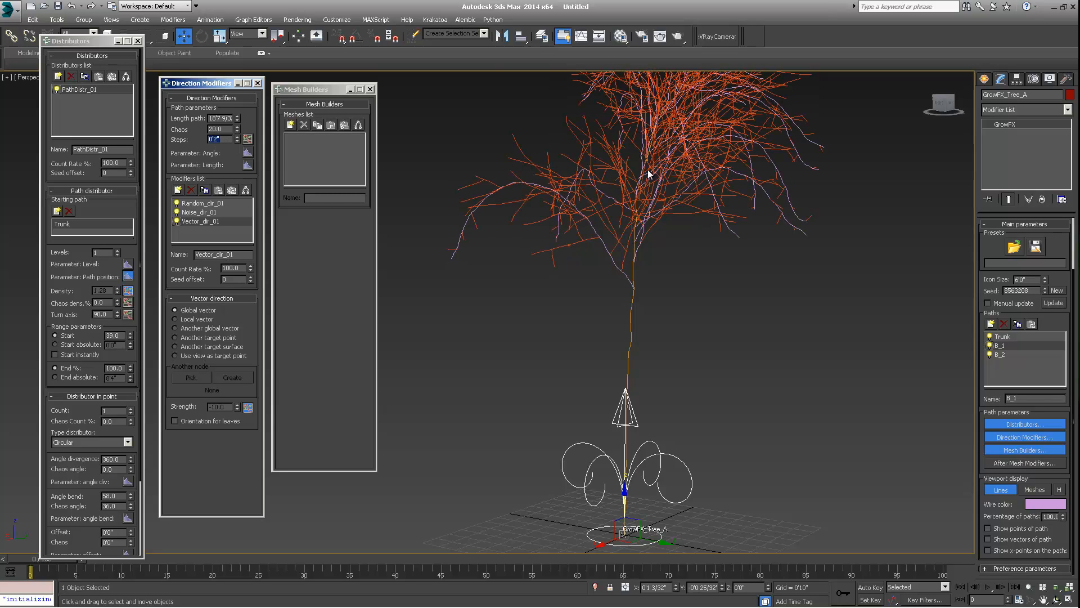
{"action": "middle_click_drag", "start_coordinate": [636, 209], "coordinate": [677, 235], "text": "alt"}
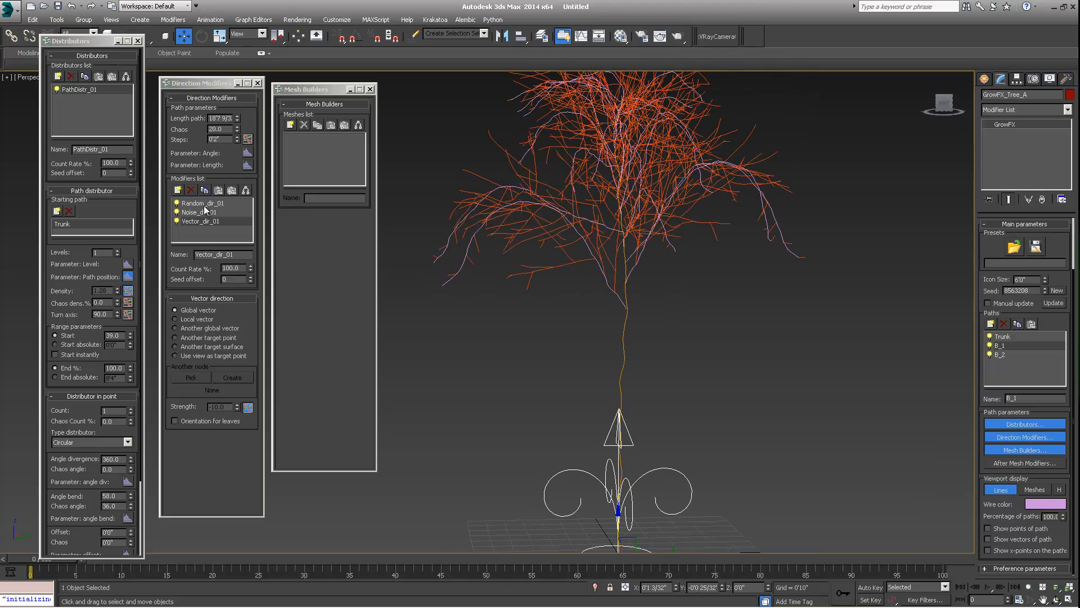
{"action": "middle_click_drag", "start_coordinate": [620, 215], "coordinate": [667, 218], "text": "alt"}
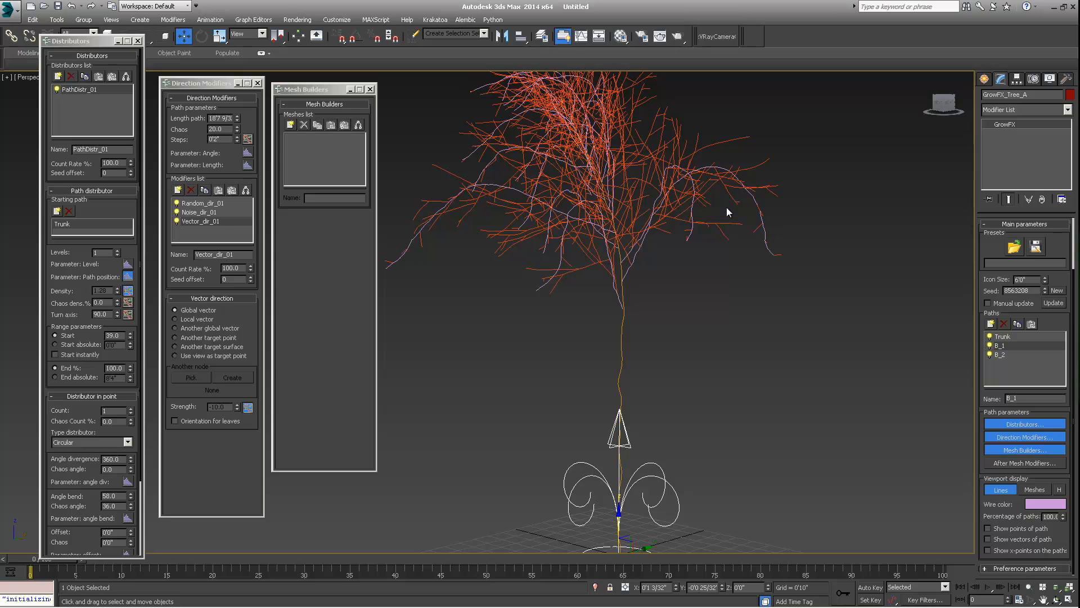
{"action": "middle_click_drag", "start_coordinate": [534, 230], "coordinate": [569, 233], "text": "alt"}
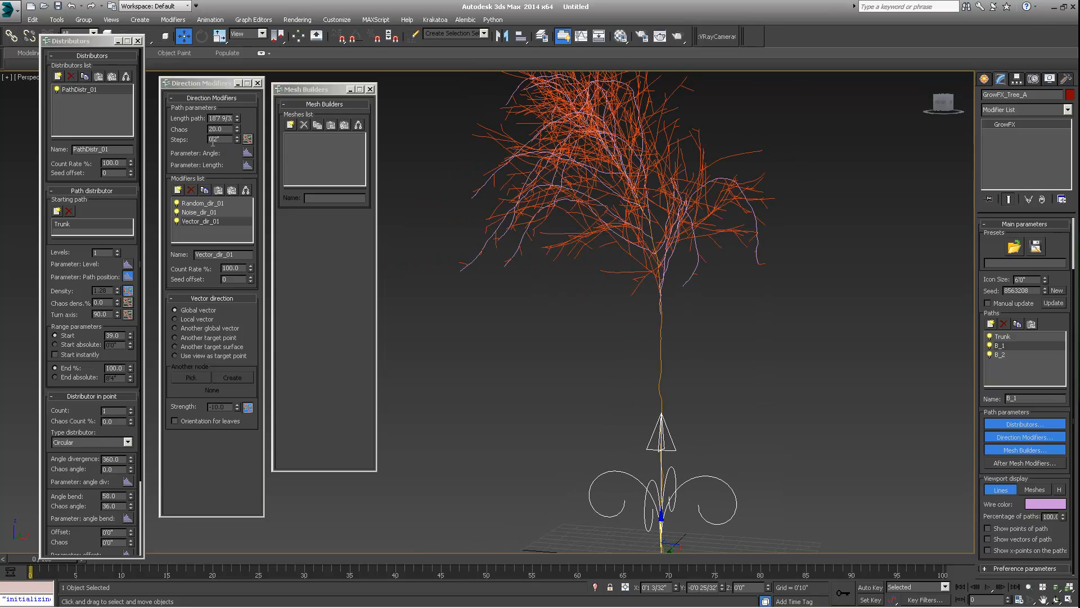
{"action": "left_click_drag", "start_coordinate": [227, 140], "coordinate": [216, 145]}
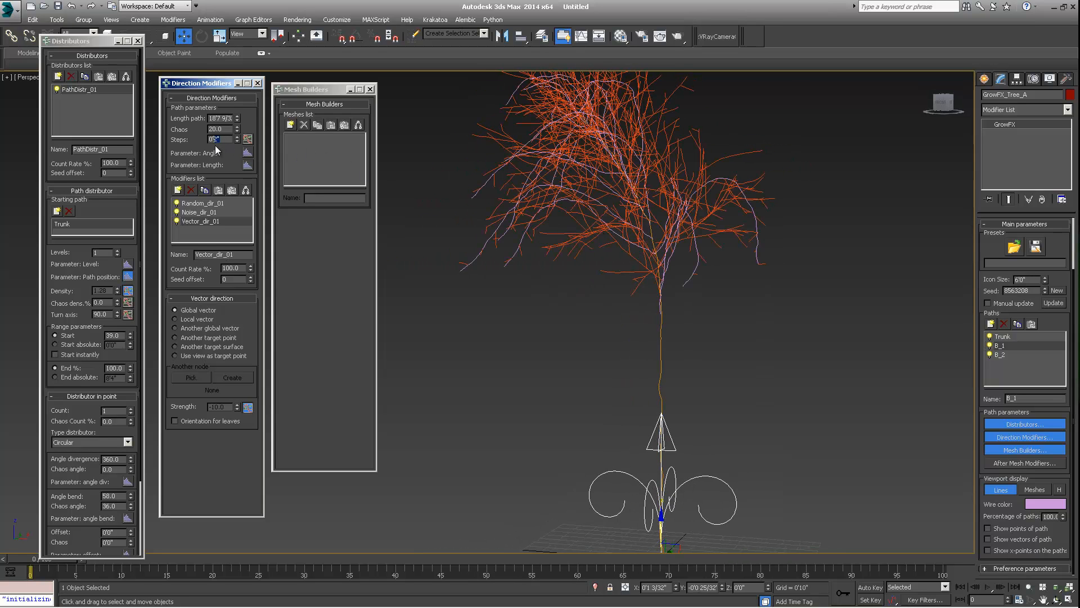
{"action": "type", "text": "4"}
{"action": "key", "text": "Return"}
- Set B_1's path Steps to 5, checking the branches in the viewport
{"action": "middle_click_drag", "start_coordinate": [747, 261], "coordinate": [629, 273], "text": "alt"}
{"action": "left_click_drag", "start_coordinate": [227, 143], "coordinate": [216, 149]}
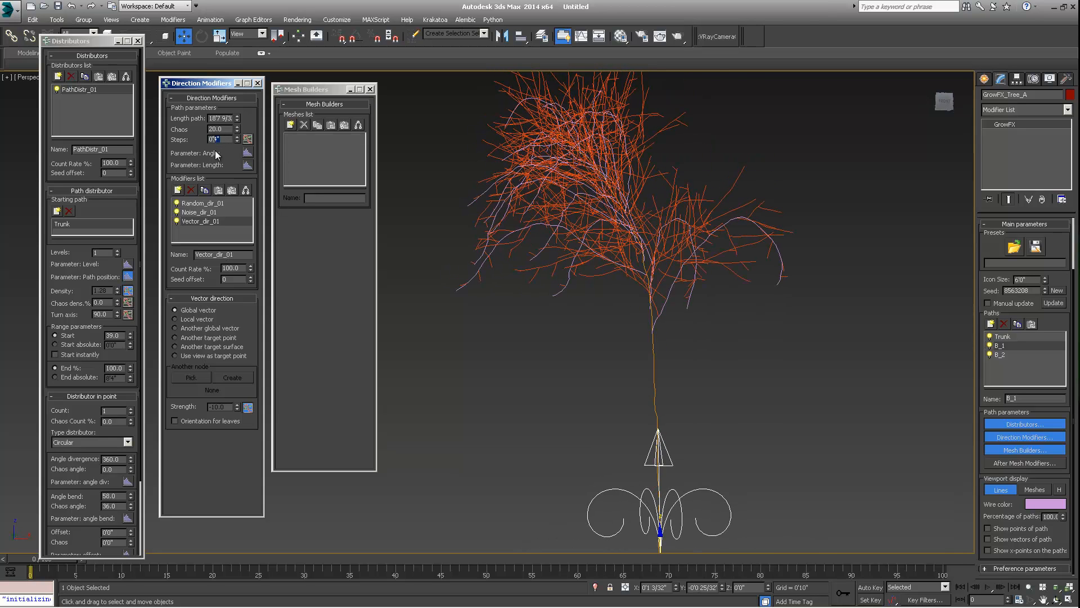
{"action": "key", "text": "Return"}
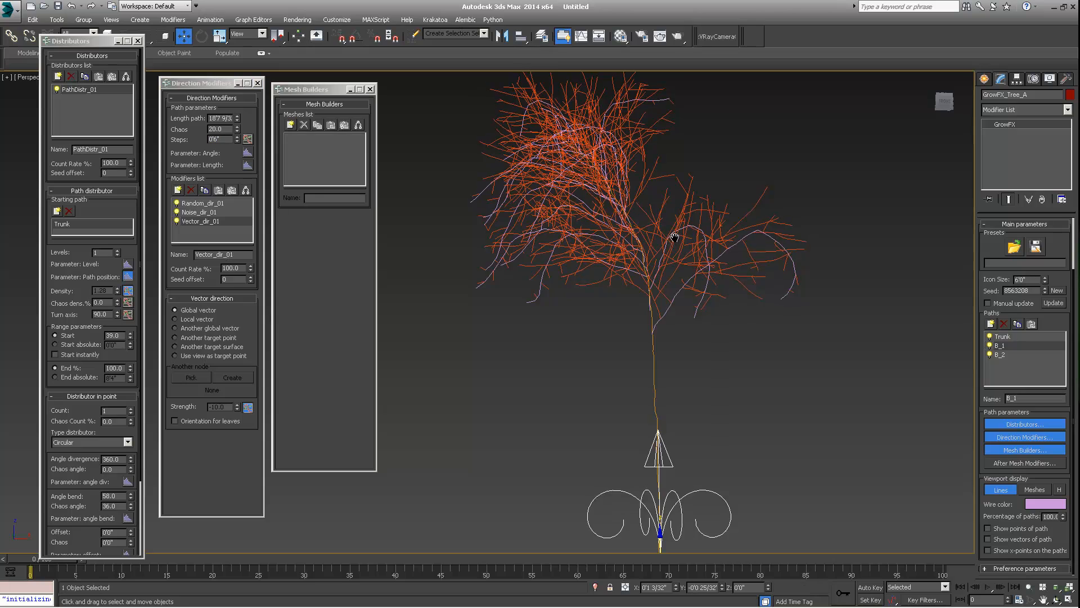
{"action": "middle_click_drag", "start_coordinate": [515, 201], "coordinate": [827, 240], "text": "alt"}
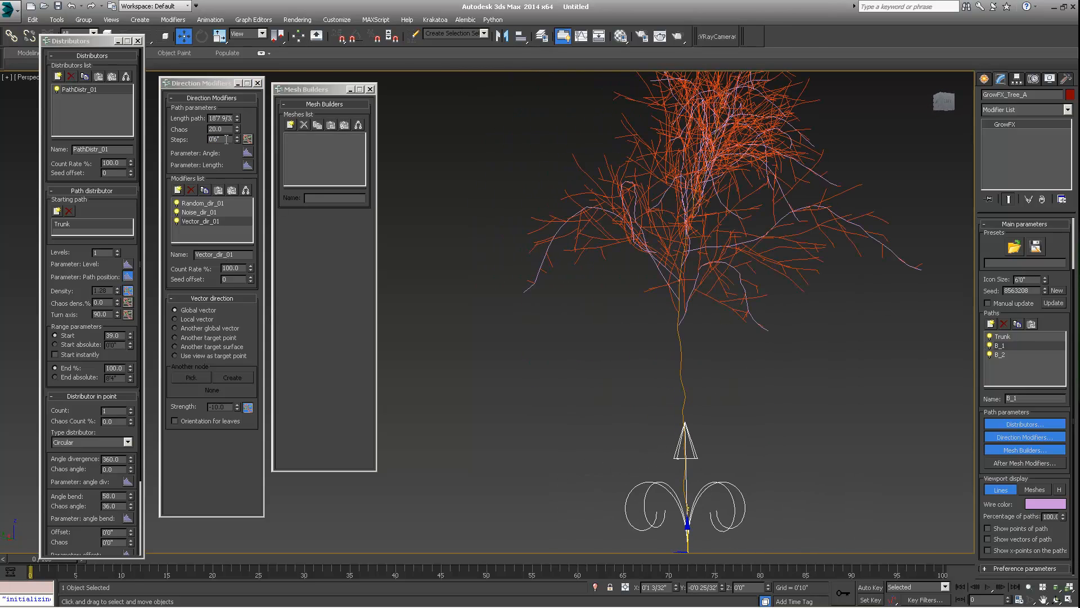
{"action": "left_click_drag", "start_coordinate": [226, 139], "coordinate": [218, 151]}
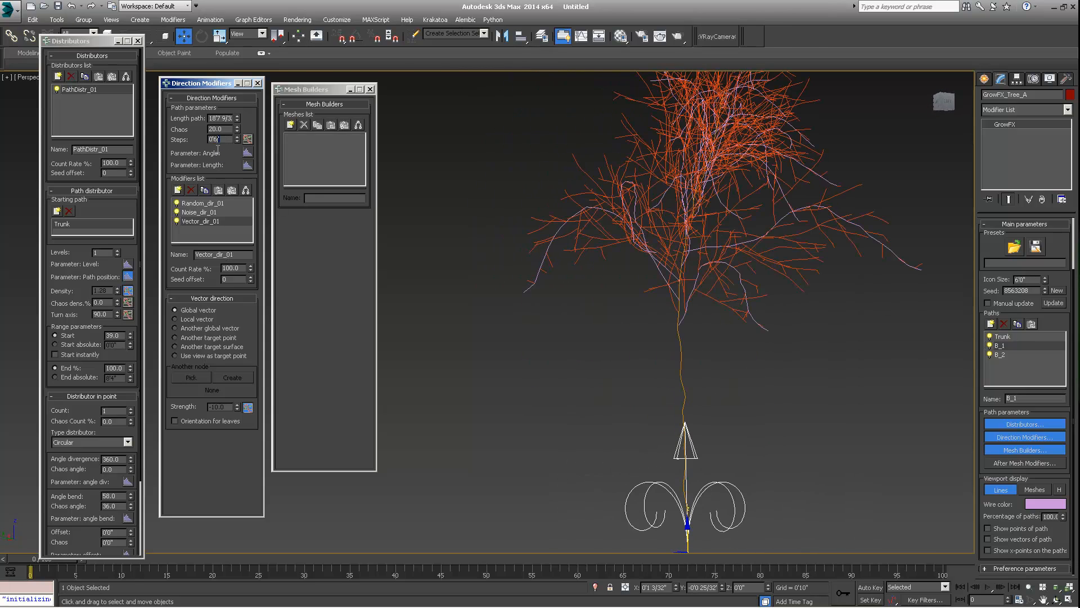
{"action": "type", "text": "5"}
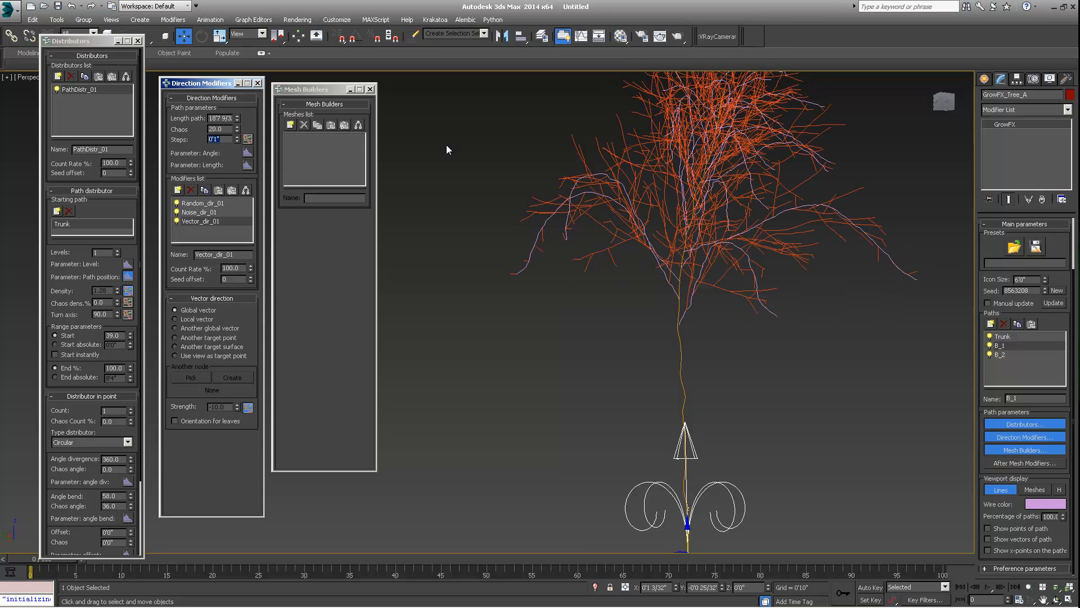
{"action": "middle_click_drag", "start_coordinate": [767, 233], "coordinate": [614, 287]}
{"action": "scroll", "coordinate": [622, 275], "scroll_direction": "down", "scroll_amount": 5}
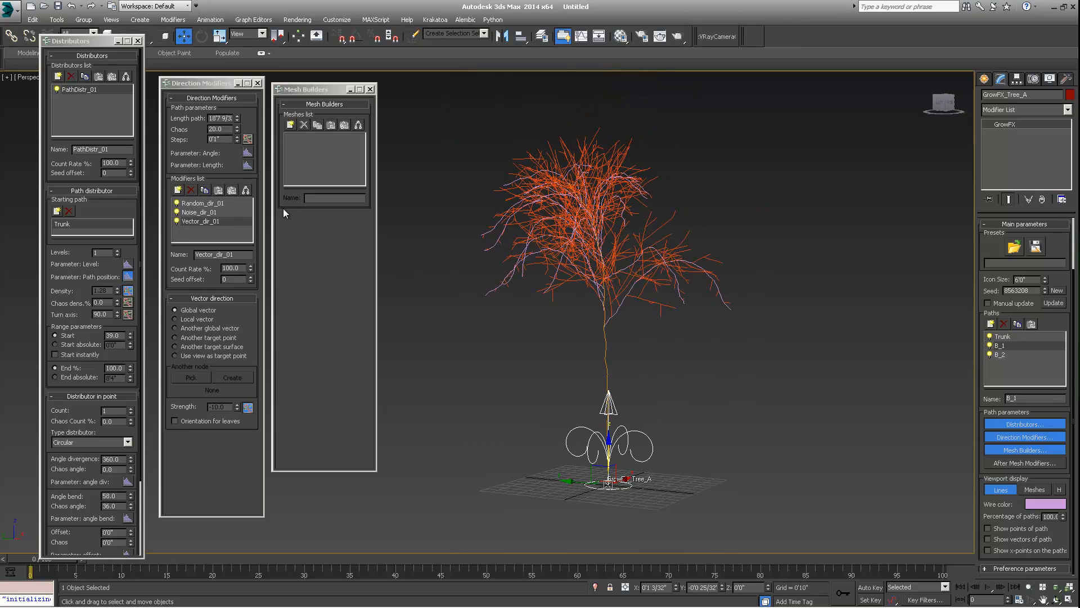
{"action": "left_click", "coordinate": [221, 142]}
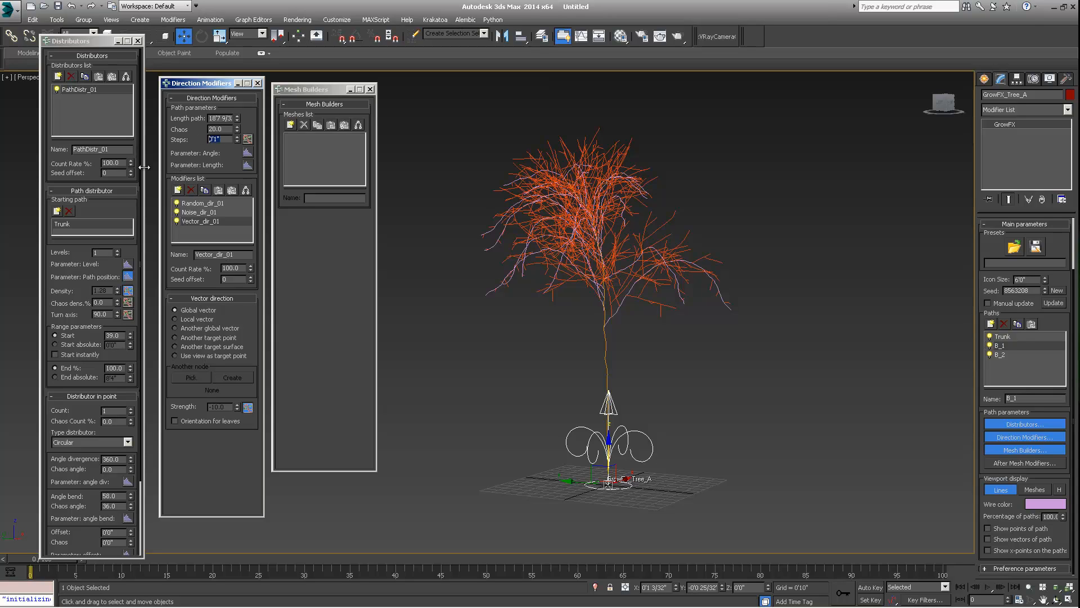
- Add an Optimize steps direction modifier to the B_1 path
{"action": "left_click", "coordinate": [177, 190]}
{"action": "left_click", "coordinate": [488, 463]}
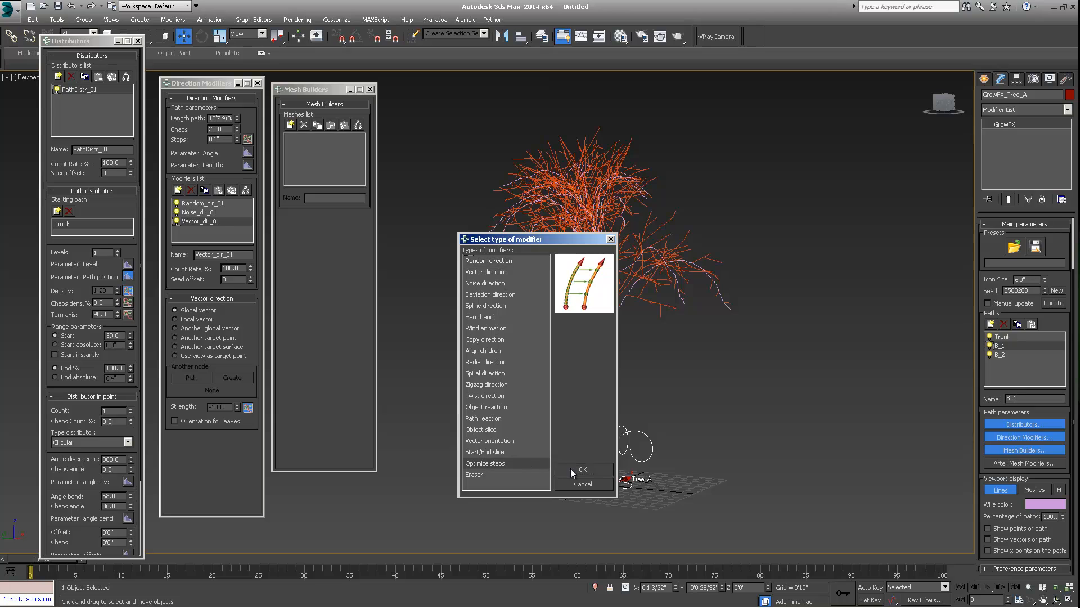
{"action": "left_click", "coordinate": [589, 471]}
{"action": "middle_click_drag", "start_coordinate": [629, 320], "coordinate": [625, 290], "text": "alt"}
{"action": "scroll", "coordinate": [583, 296], "scroll_direction": "up", "scroll_amount": 5}
{"action": "scroll", "coordinate": [582, 297], "scroll_direction": "down", "scroll_amount": 3}
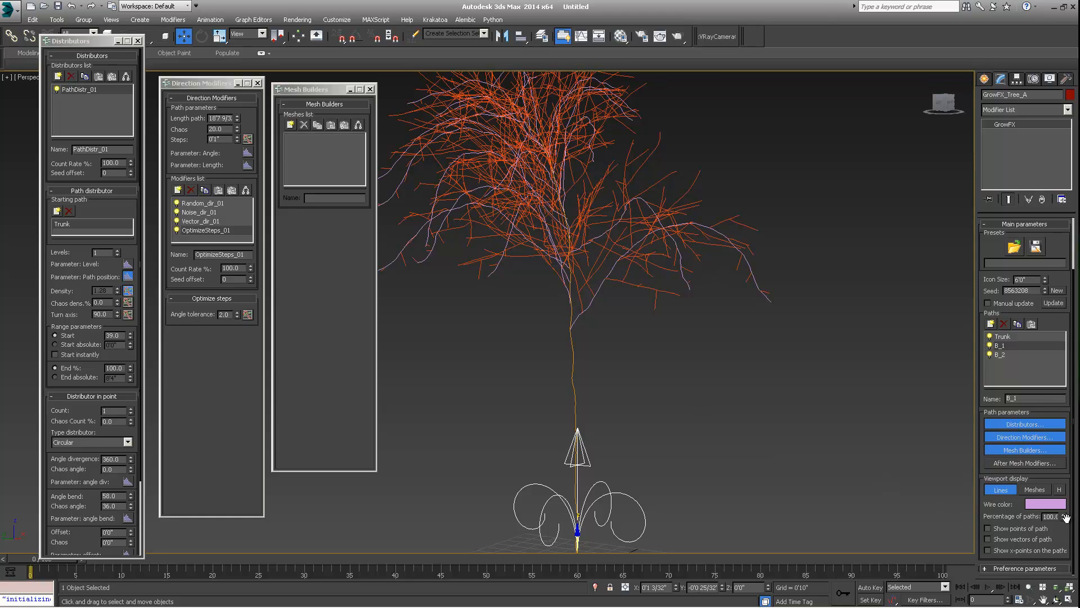
- Turn on showing the points of paths in the viewport
{"action": "left_click", "coordinate": [988, 528]}
{"action": "scroll", "coordinate": [584, 307], "scroll_direction": "up", "scroll_amount": 1}
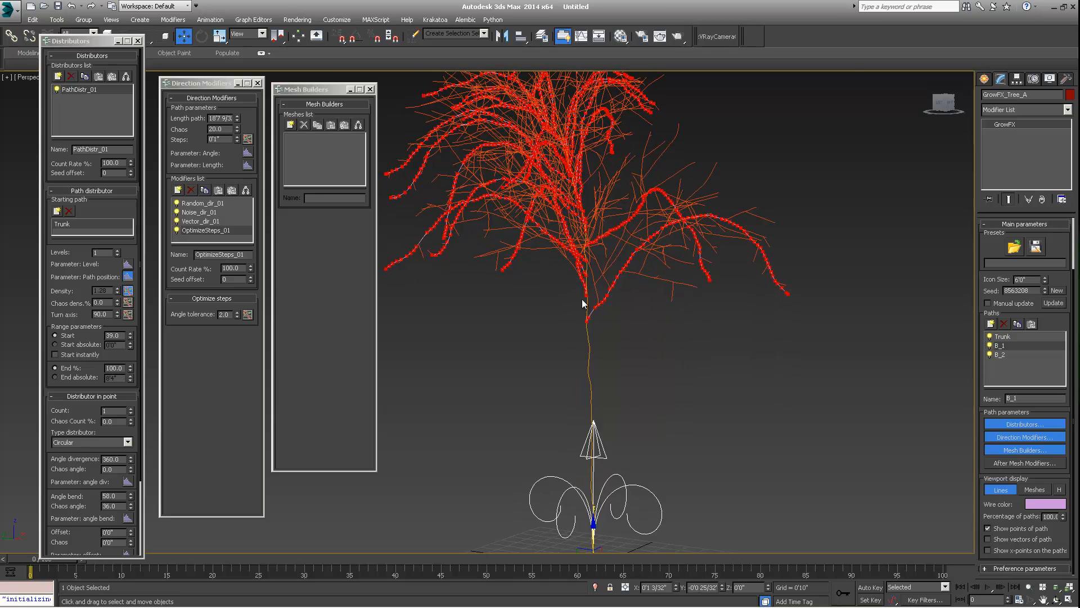
{"action": "scroll", "coordinate": [629, 260], "scroll_direction": "up", "scroll_amount": 5}
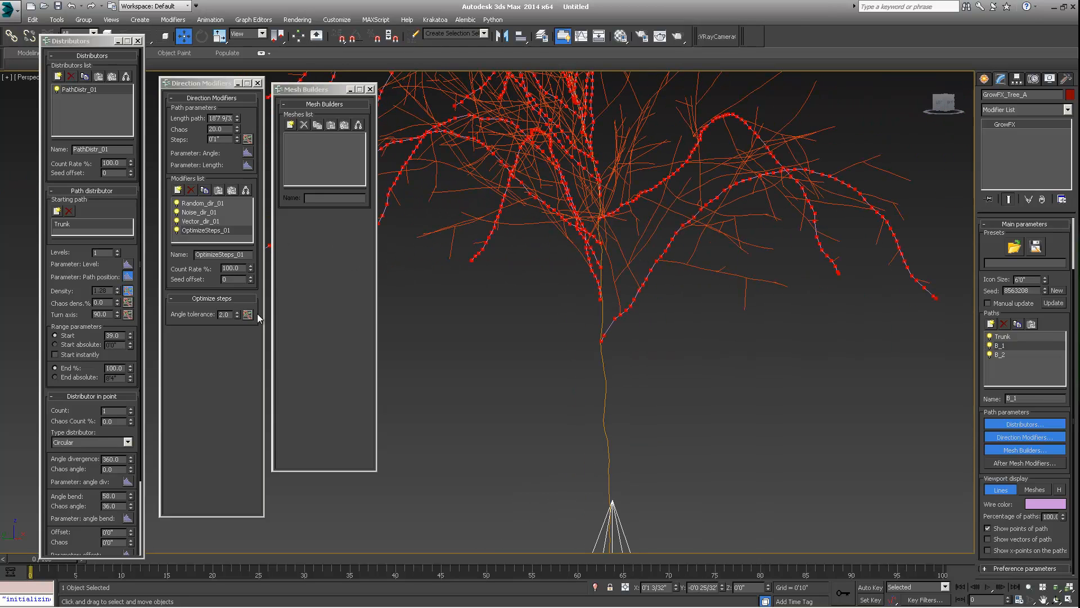
- Set the Optimize steps angle tolerance to 6.54
{"action": "left_click_drag", "start_coordinate": [237, 314], "coordinate": [233, 210]}
{"action": "middle_click_drag", "start_coordinate": [621, 214], "coordinate": [699, 206], "text": "alt"}
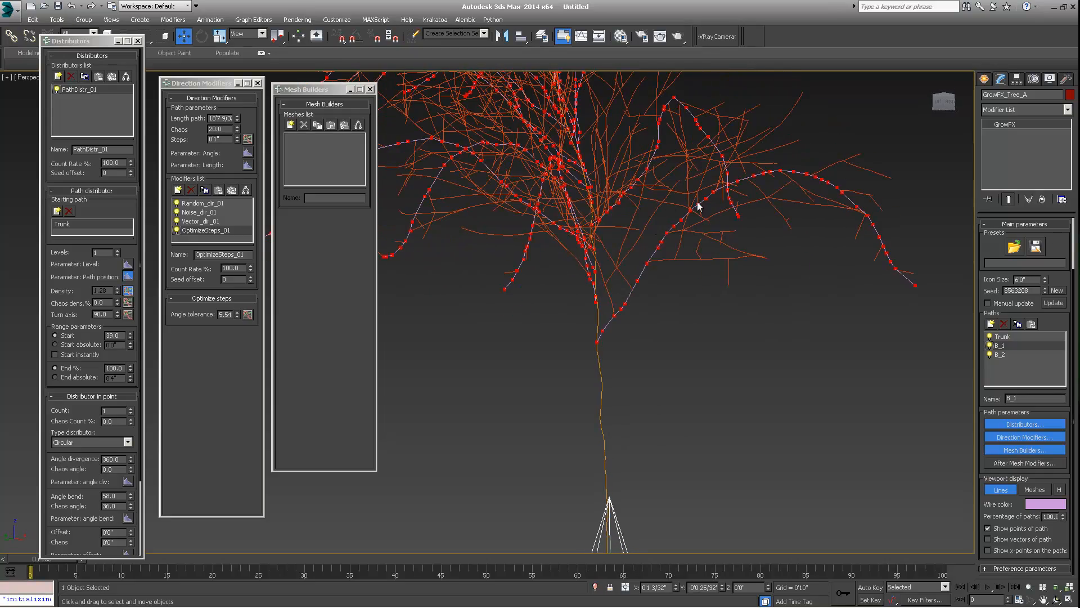
{"action": "middle_click_drag", "start_coordinate": [891, 230], "coordinate": [647, 275], "text": "alt"}
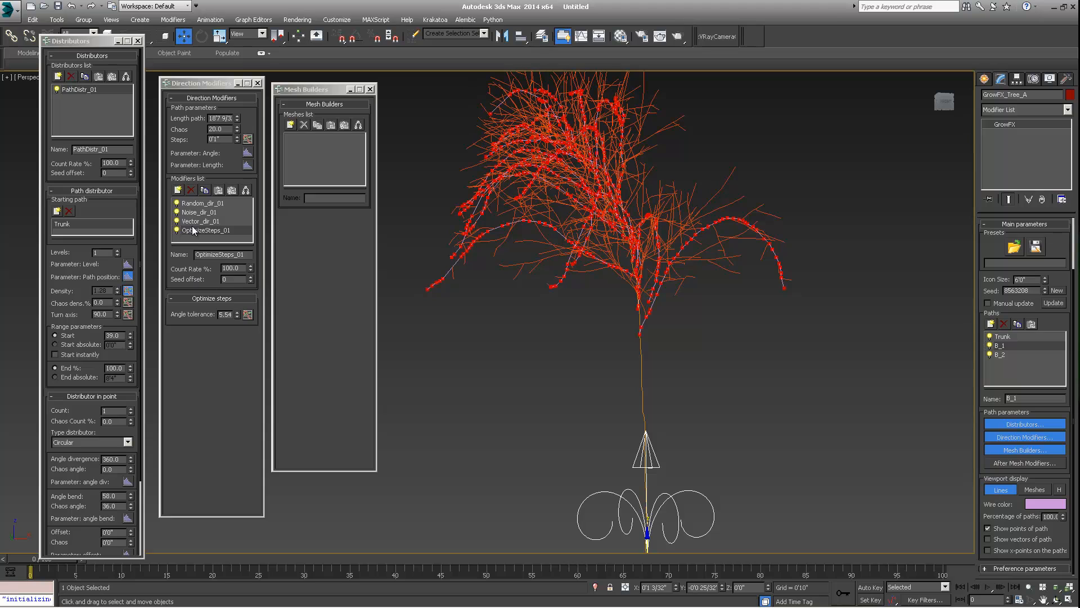
{"action": "middle_click_drag", "start_coordinate": [602, 222], "coordinate": [601, 157], "text": "alt"}
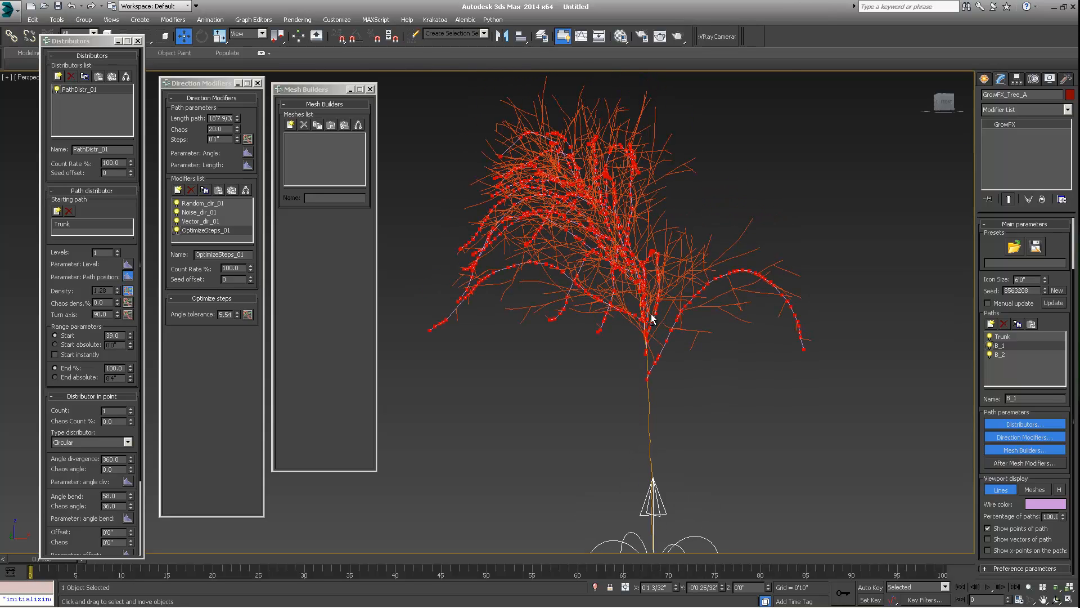
- Select the B_2 path and turn off showing its path points in the viewport
{"action": "middle_click_drag", "start_coordinate": [651, 318], "coordinate": [834, 336], "text": "alt"}
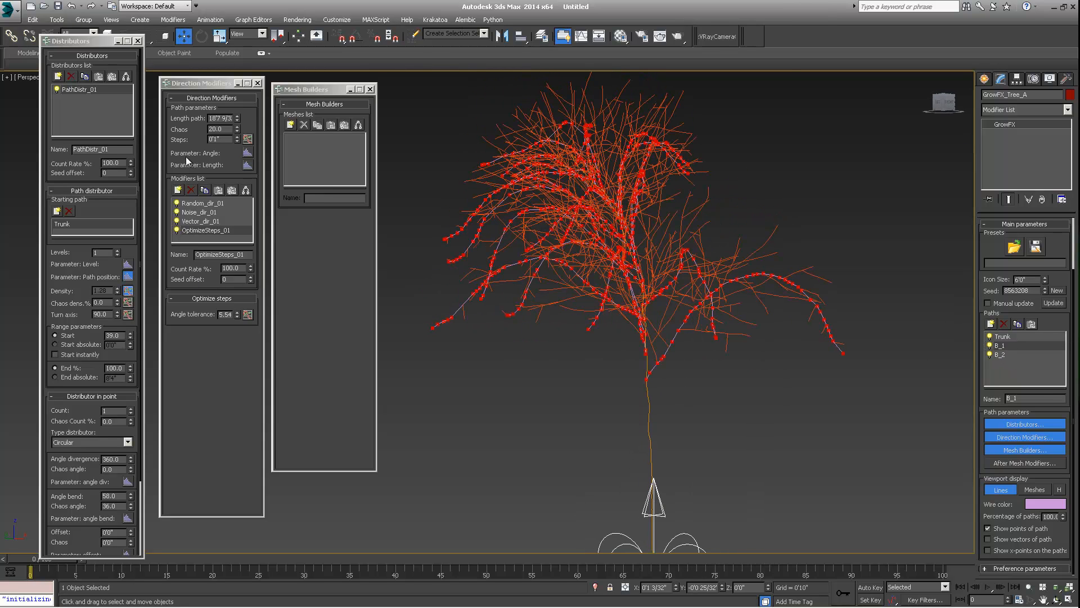
{"action": "left_click", "coordinate": [999, 354]}
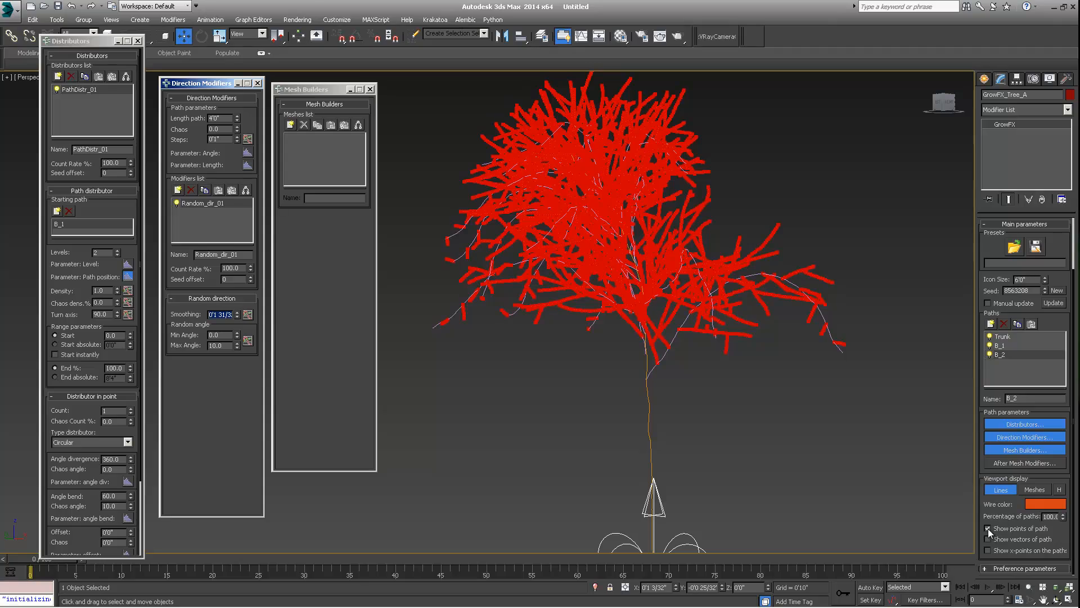
{"action": "left_click", "coordinate": [988, 528]}
- Lengthen the B_2 path to about 4'8"
{"action": "middle_click_drag", "start_coordinate": [624, 325], "coordinate": [732, 242], "text": "alt"}
{"action": "left_click", "coordinate": [1002, 346]}
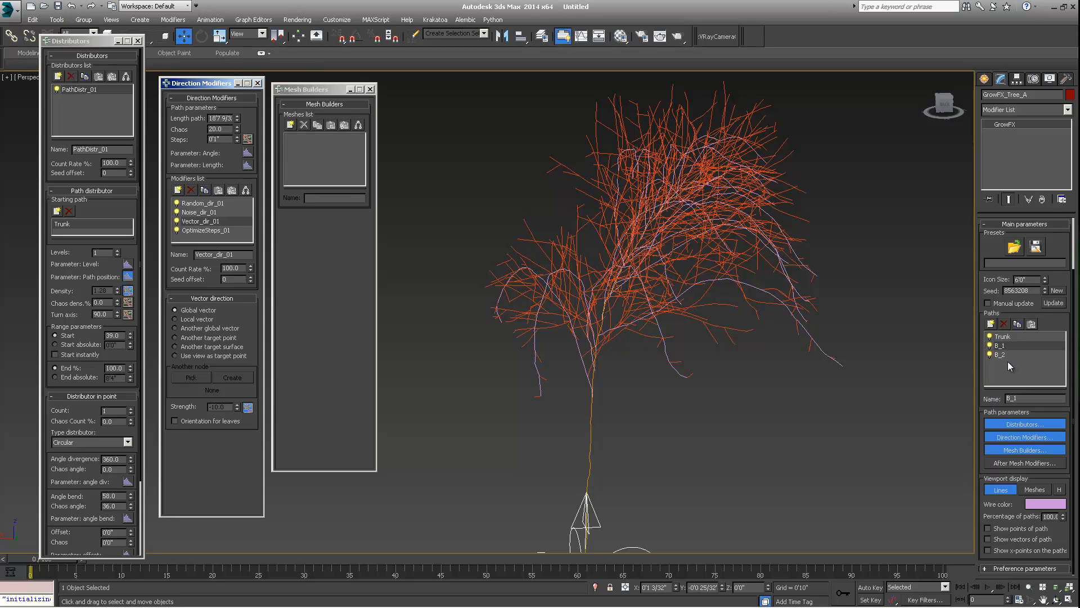
{"action": "left_click", "coordinate": [991, 355]}
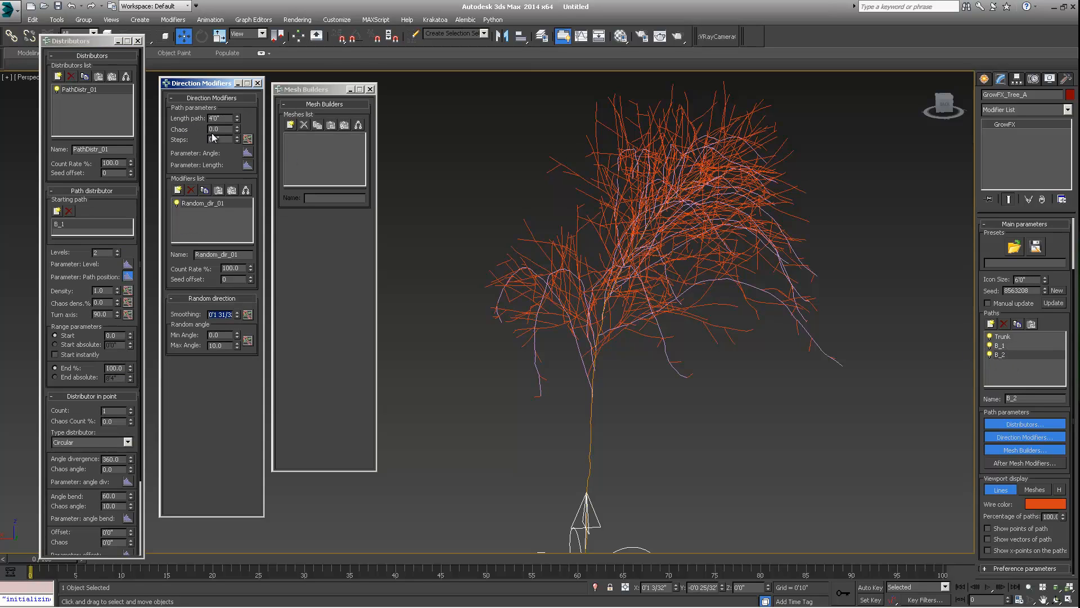
{"action": "left_click_drag", "start_coordinate": [237, 117], "coordinate": [237, 105]}
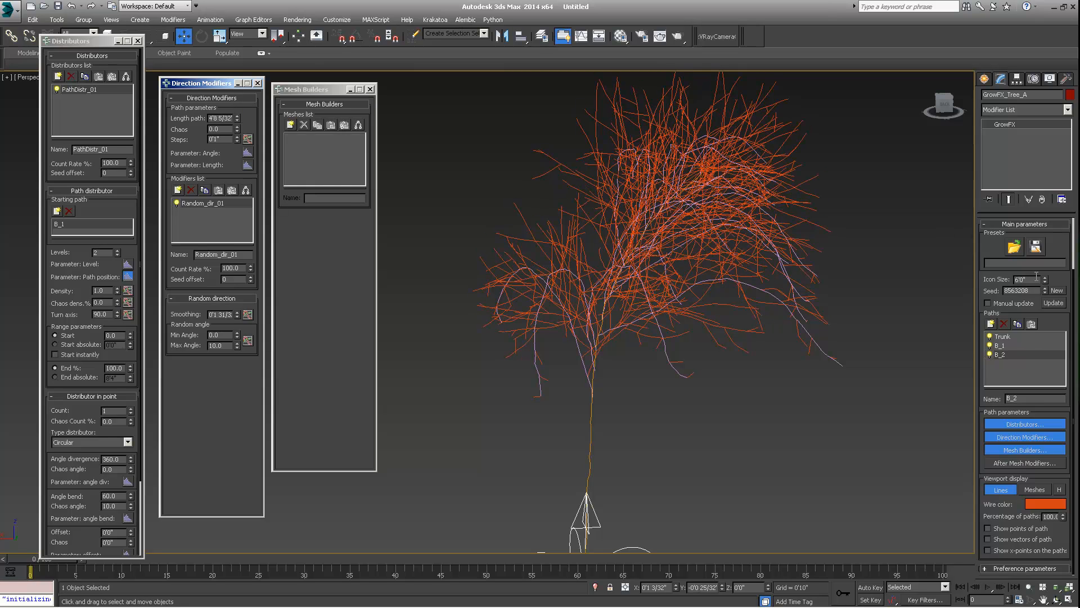
- Set the B_1 path length to about 25'9", checking the tree from a wider view
{"action": "left_click", "coordinate": [1000, 346]}
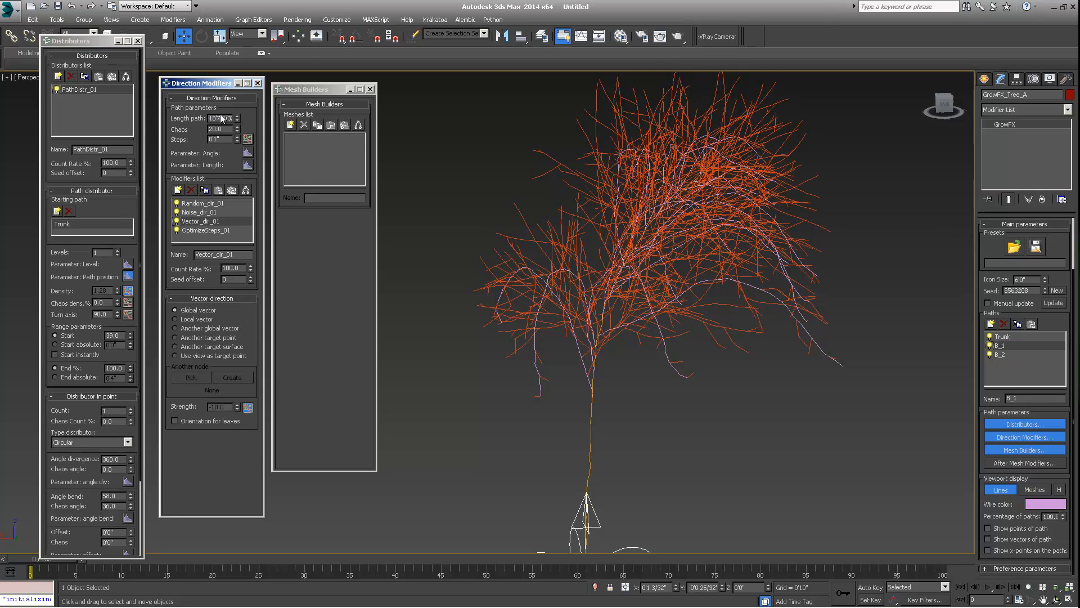
{"action": "mouse_move", "coordinate": [236, 115]}
{"action": "left_mouse_down"}
{"action": "mouse_move", "coordinate": [237, 96]}
{"action": "mouse_move", "coordinate": [239, 109]}
{"action": "left_mouse_up"}
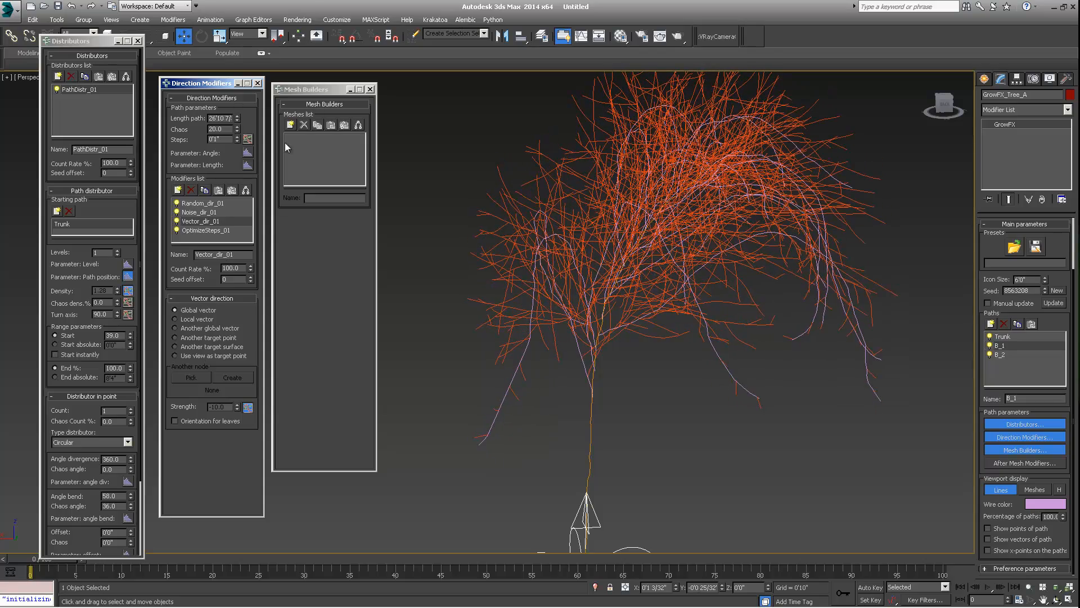
{"action": "scroll", "coordinate": [639, 262], "scroll_direction": "down", "scroll_amount": 5}
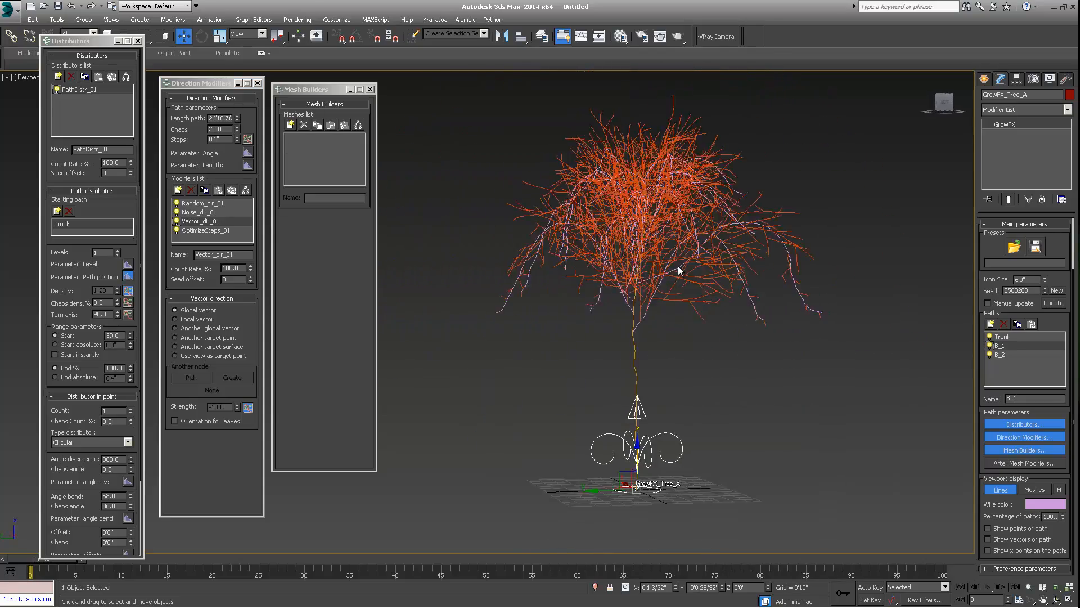
{"action": "middle_click_drag", "start_coordinate": [729, 264], "coordinate": [606, 293], "text": "alt"}
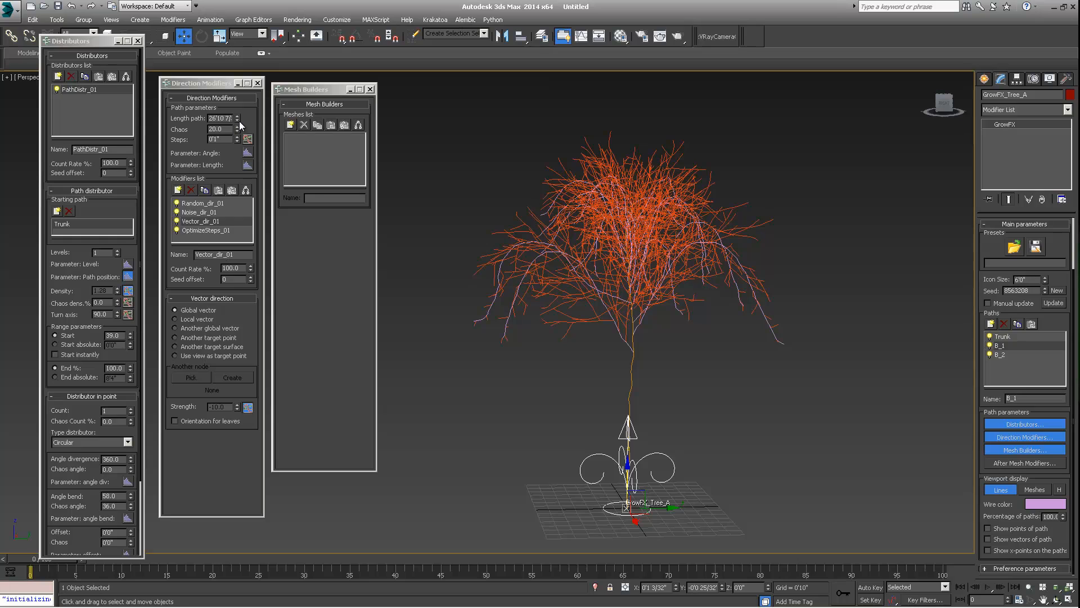
{"action": "mouse_move", "coordinate": [238, 118]}
{"action": "left_mouse_down"}
{"action": "mouse_move", "coordinate": [237, 152]}
{"action": "mouse_move", "coordinate": [239, 119]}
{"action": "left_mouse_up"}
- Hide the B_2 branches to inspect the B_1 branches on their own
{"action": "middle_click_drag", "start_coordinate": [507, 243], "coordinate": [630, 241], "text": "alt"}
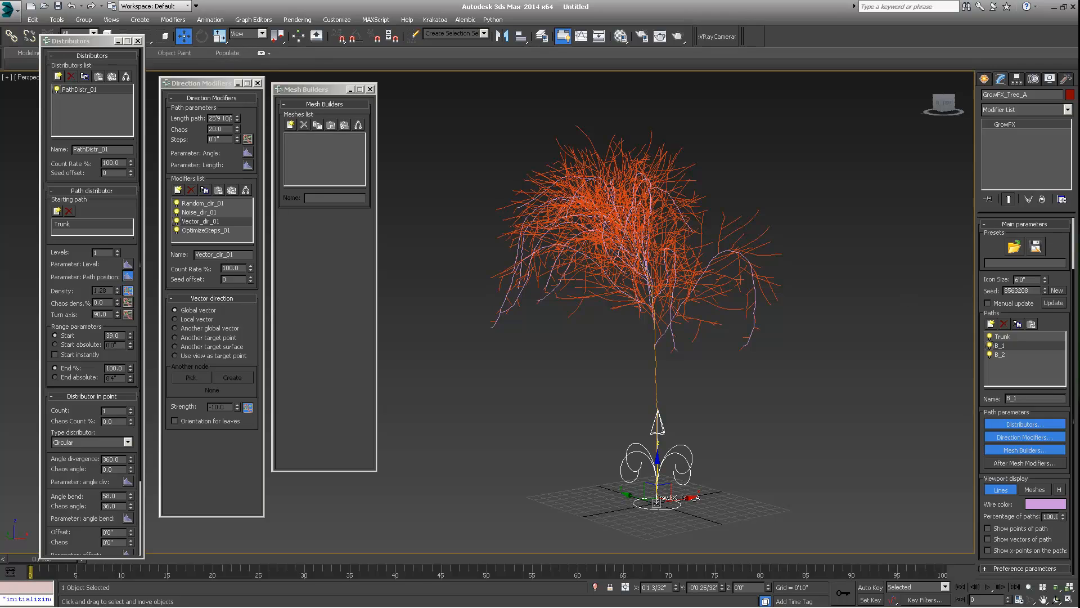
{"action": "left_click", "coordinate": [991, 353]}
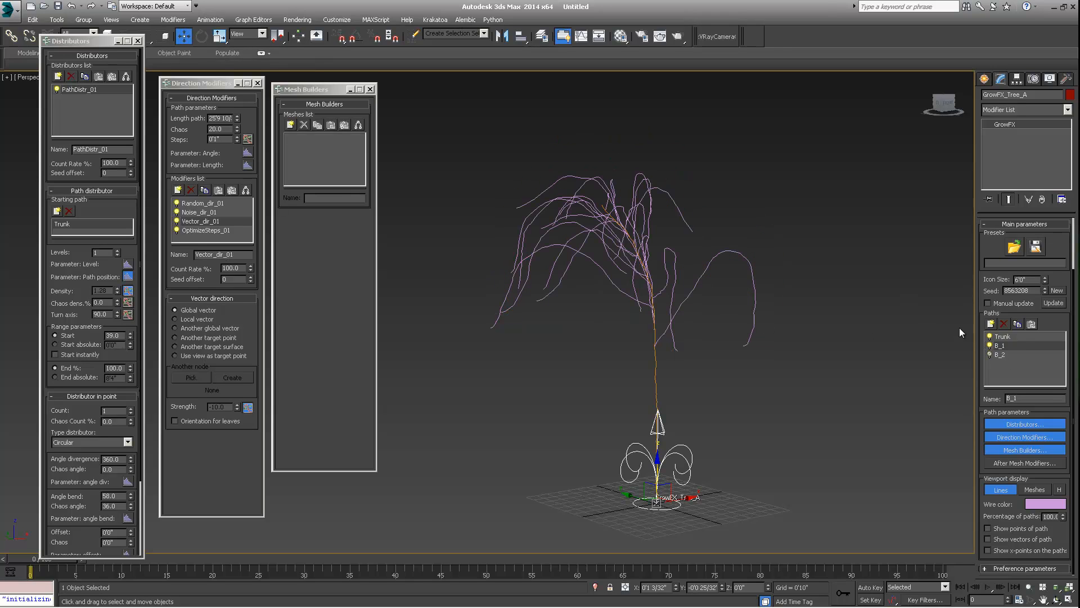
{"action": "left_click", "coordinate": [999, 363]}
- Add a new path named Twigs and show the B_2 branches again
{"action": "left_click", "coordinate": [991, 324]}
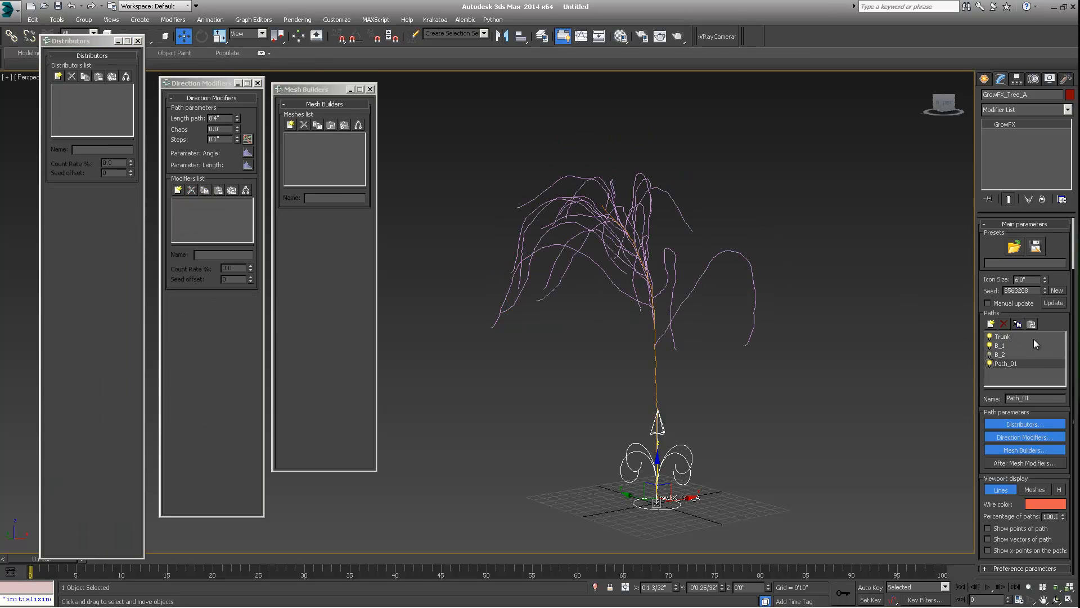
{"action": "middle_click_drag", "start_coordinate": [622, 235], "coordinate": [622, 212]}
{"action": "left_click", "coordinate": [990, 354]}
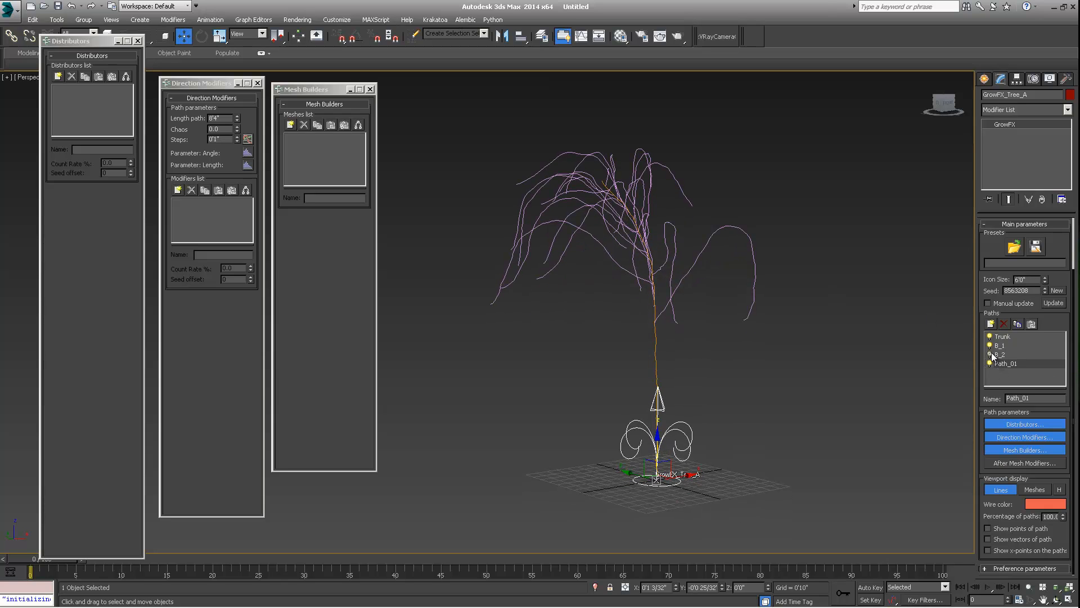
{"action": "scroll", "coordinate": [669, 248], "scroll_direction": "up", "scroll_amount": 3}
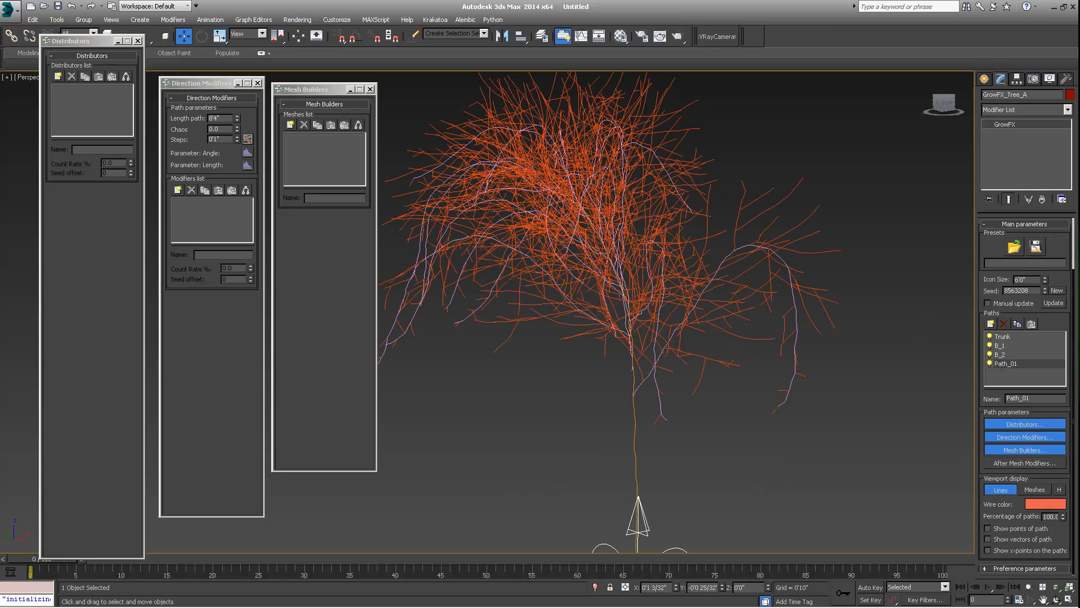
{"action": "left_click", "coordinate": [991, 355]}
{"action": "left_click", "coordinate": [991, 355]}
{"action": "double_click", "coordinate": [1040, 397]}
{"action": "type", "text": "Twigs"}
{"action": "key", "text": "Return"}
- Add a Path distributor to Twigs with B_2 as its starting path
{"action": "middle_click_drag", "start_coordinate": [641, 274], "coordinate": [666, 301]}
{"action": "scroll", "coordinate": [704, 275], "scroll_direction": "down", "scroll_amount": 4}
{"action": "middle_click_drag", "start_coordinate": [666, 301], "coordinate": [629, 304]}
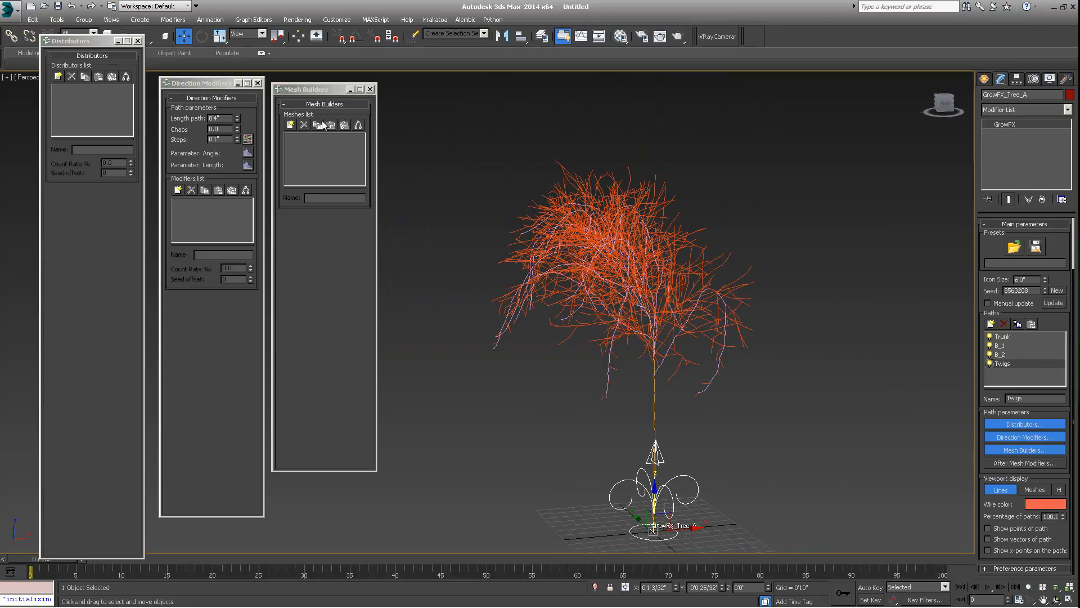
{"action": "left_click", "coordinate": [58, 76]}
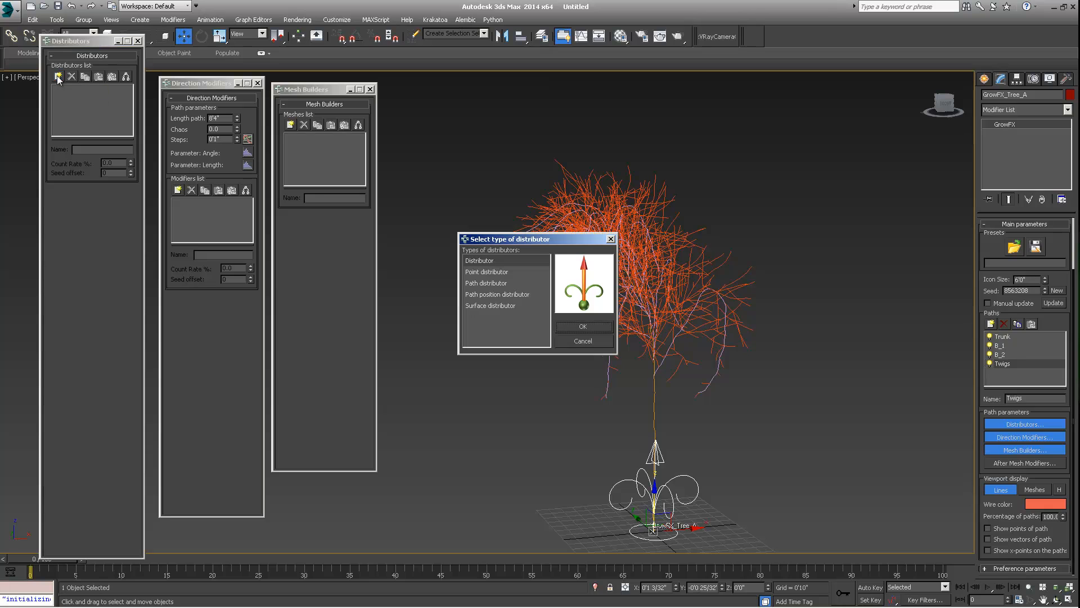
{"action": "left_click", "coordinate": [476, 285]}
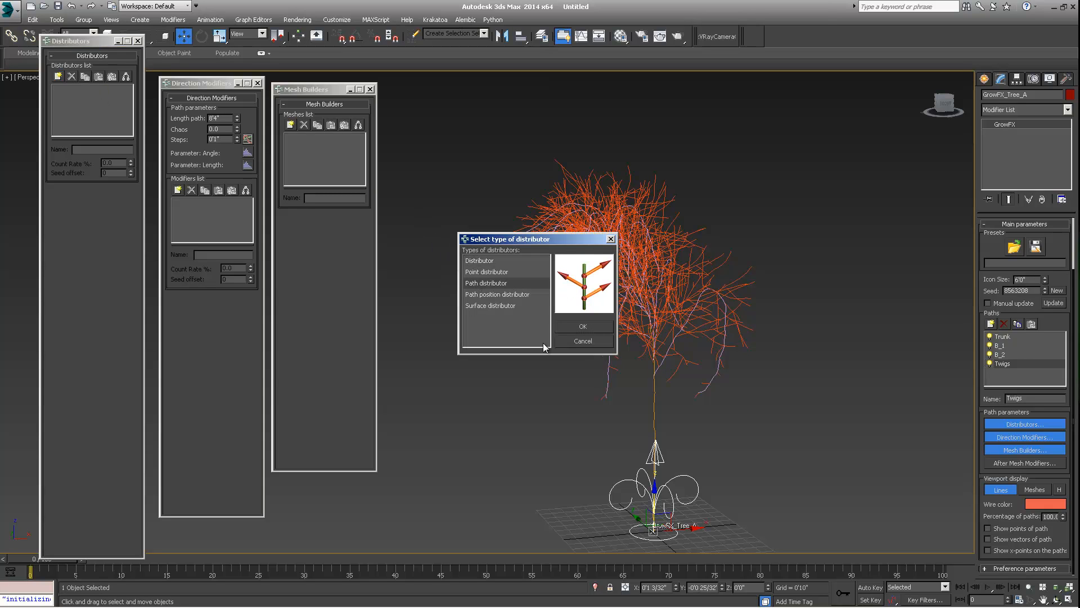
{"action": "left_click", "coordinate": [584, 326]}
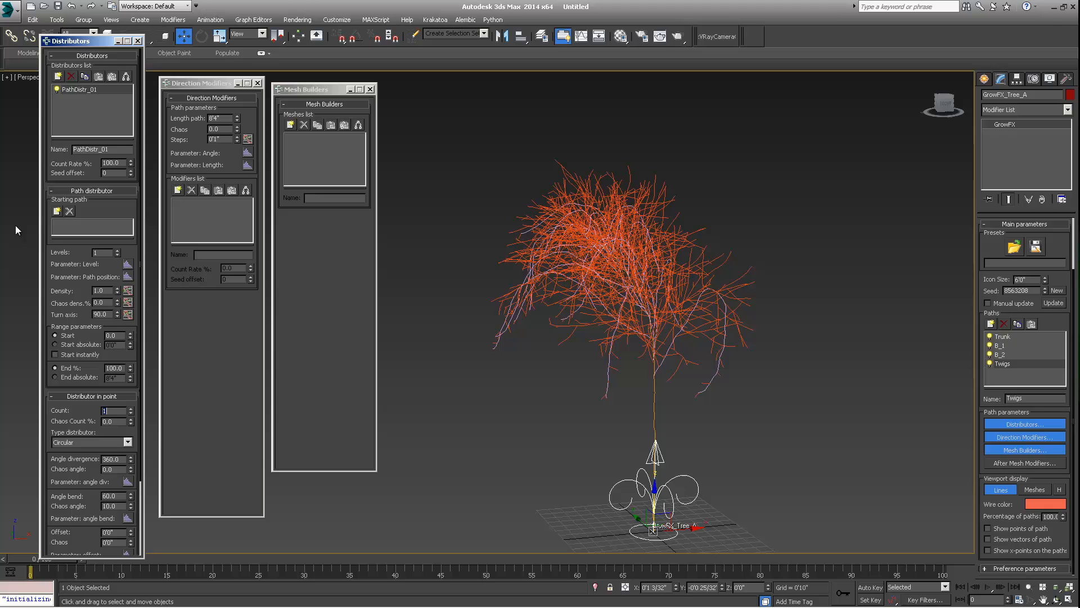
{"action": "left_click", "coordinate": [57, 211]}
{"action": "left_click", "coordinate": [66, 241]}
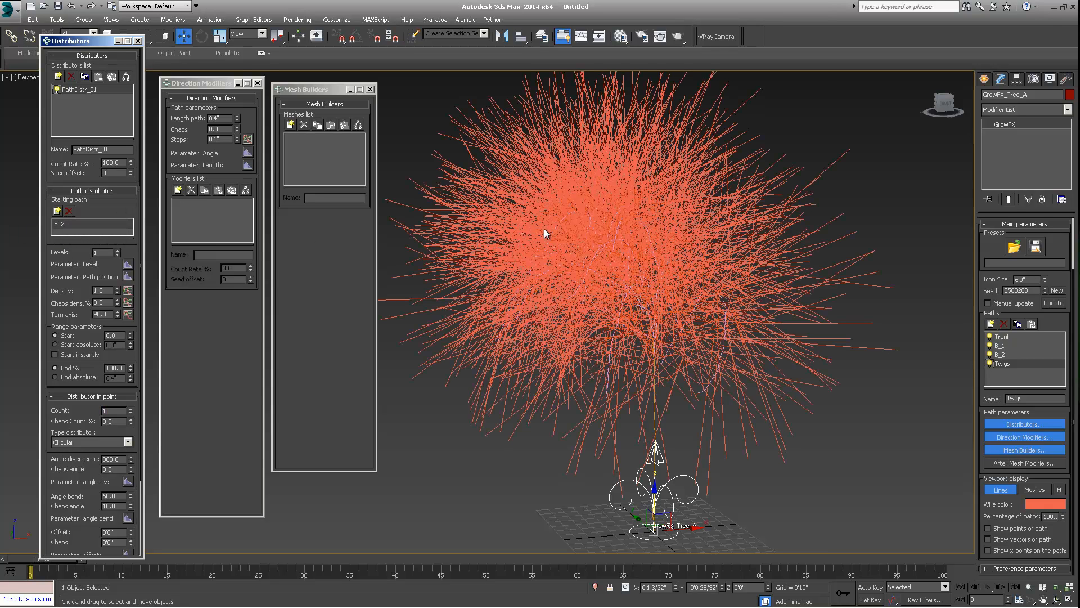
- Set the Twigs path length to 2' and its chaos to 40
{"action": "left_click", "coordinate": [236, 121]}
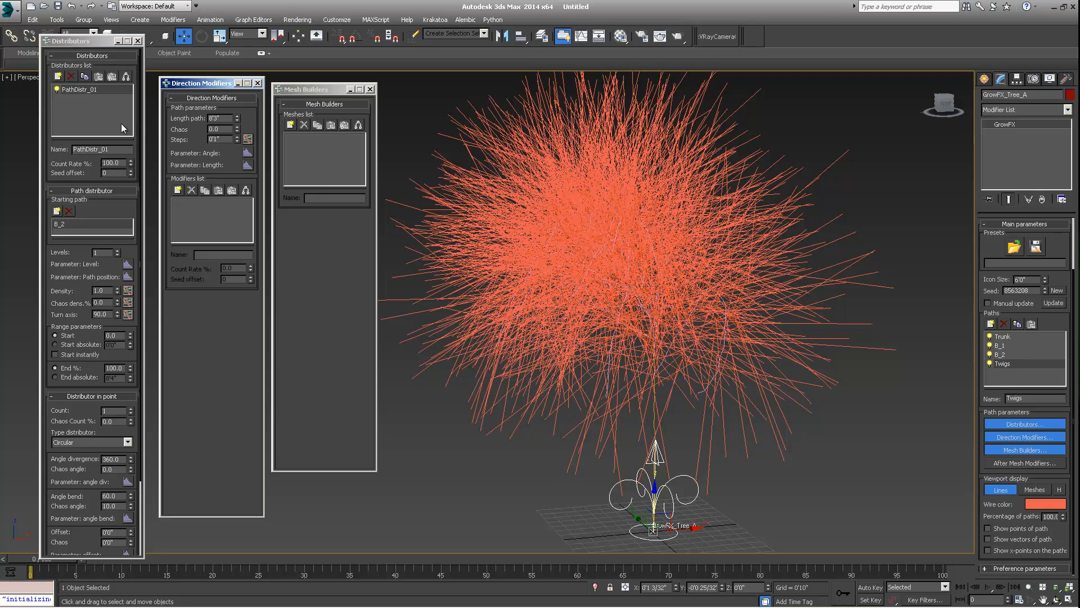
{"action": "left_click_drag", "start_coordinate": [223, 120], "coordinate": [161, 119]}
{"action": "type", "text": "2'"}
{"action": "key", "text": "Return"}
{"action": "key", "text": "Tab"}
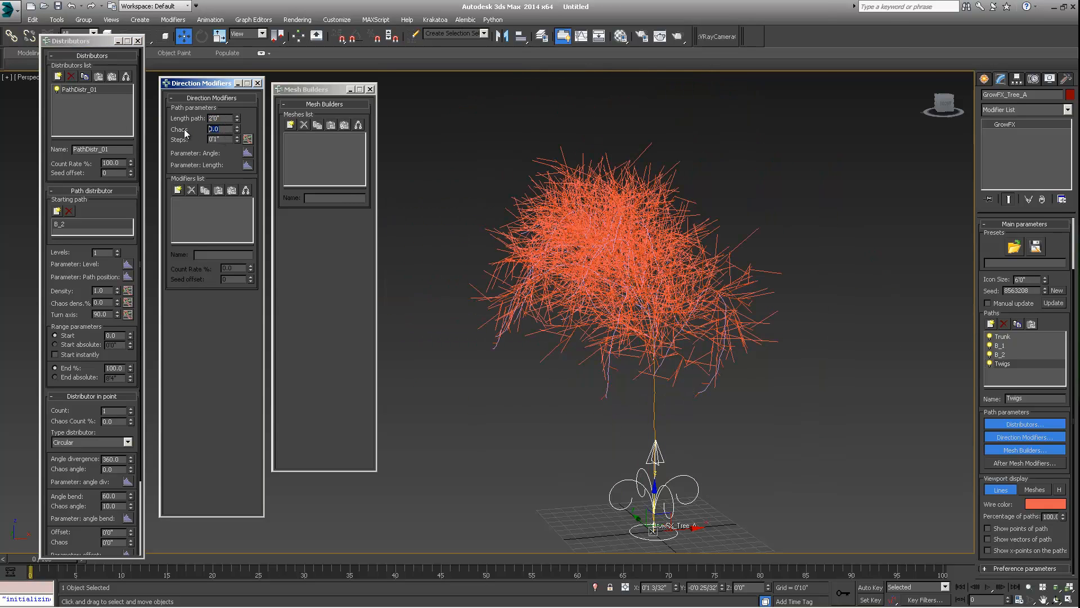
{"action": "type", "text": "40"}
{"action": "key", "text": "Return"}
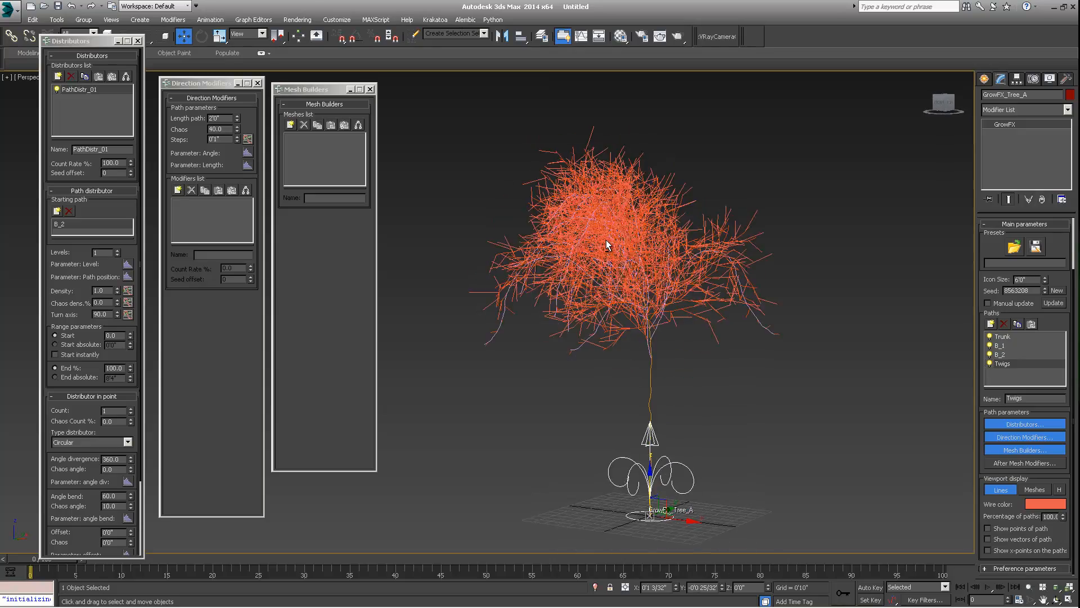
- Add a Random direction modifier to Twigs and reduce its smoothing slightly
{"action": "scroll", "coordinate": [606, 238], "scroll_direction": "up", "scroll_amount": 4}
{"action": "middle_click_drag", "start_coordinate": [629, 227], "coordinate": [621, 285], "text": "alt"}
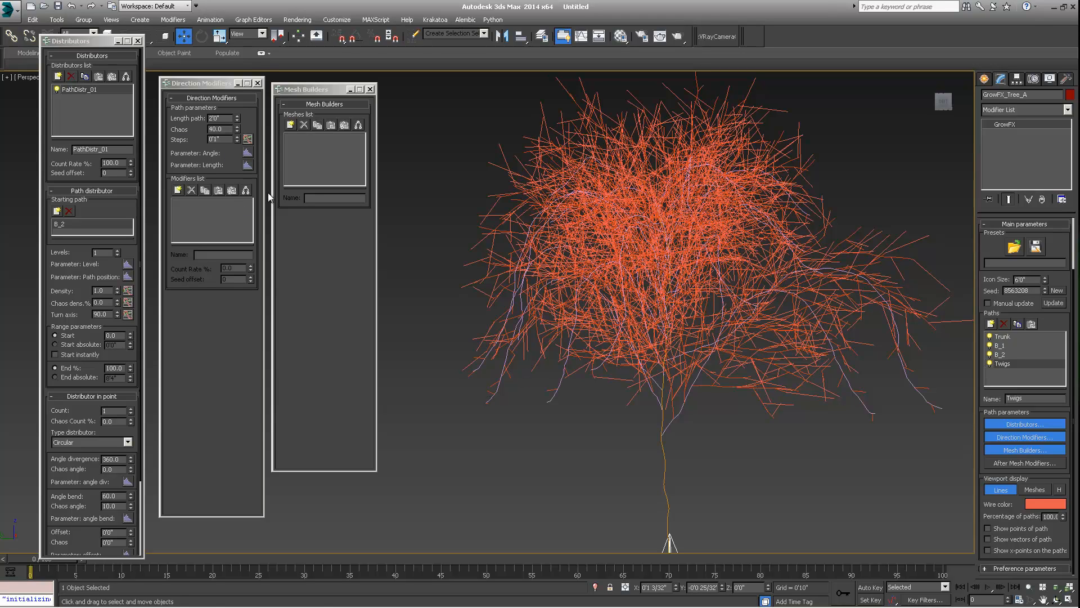
{"action": "scroll", "coordinate": [843, 315], "scroll_direction": "down", "scroll_amount": 5}
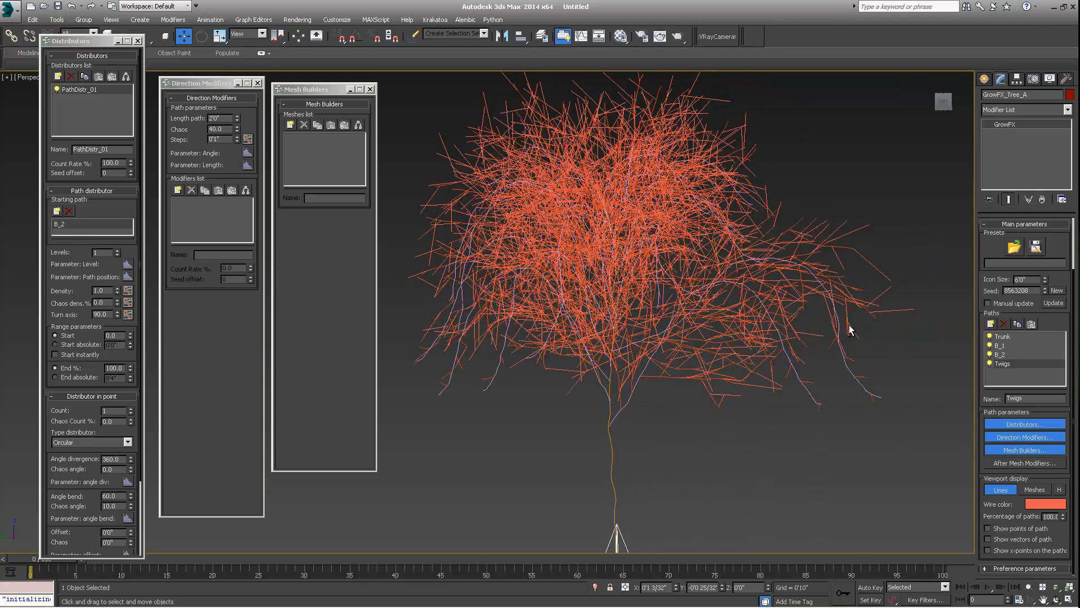
{"action": "middle_click_drag", "start_coordinate": [786, 342], "coordinate": [692, 238], "text": "alt"}
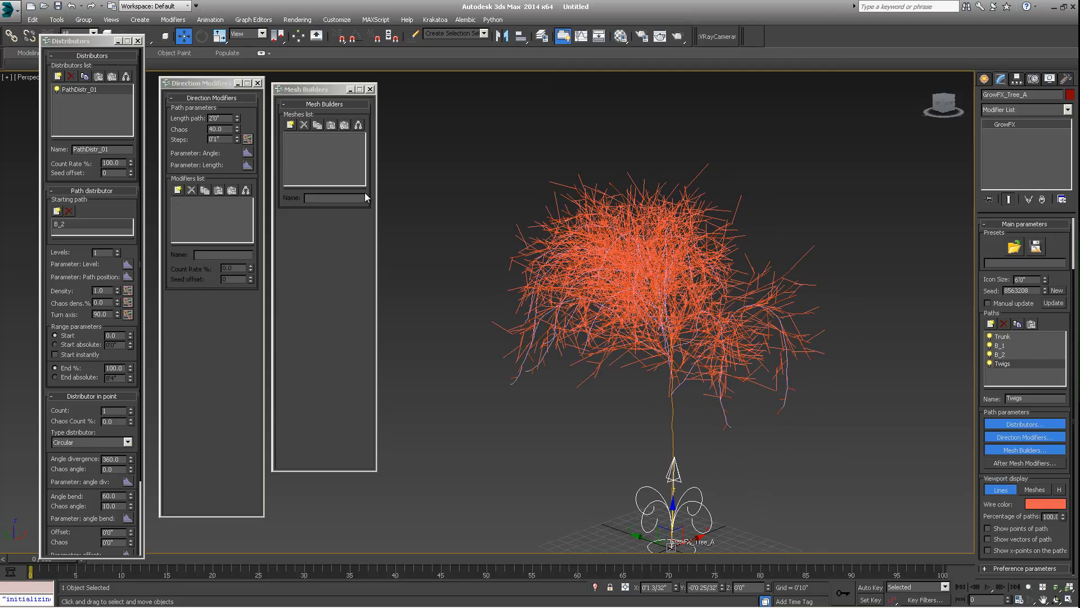
{"action": "left_click", "coordinate": [178, 192]}
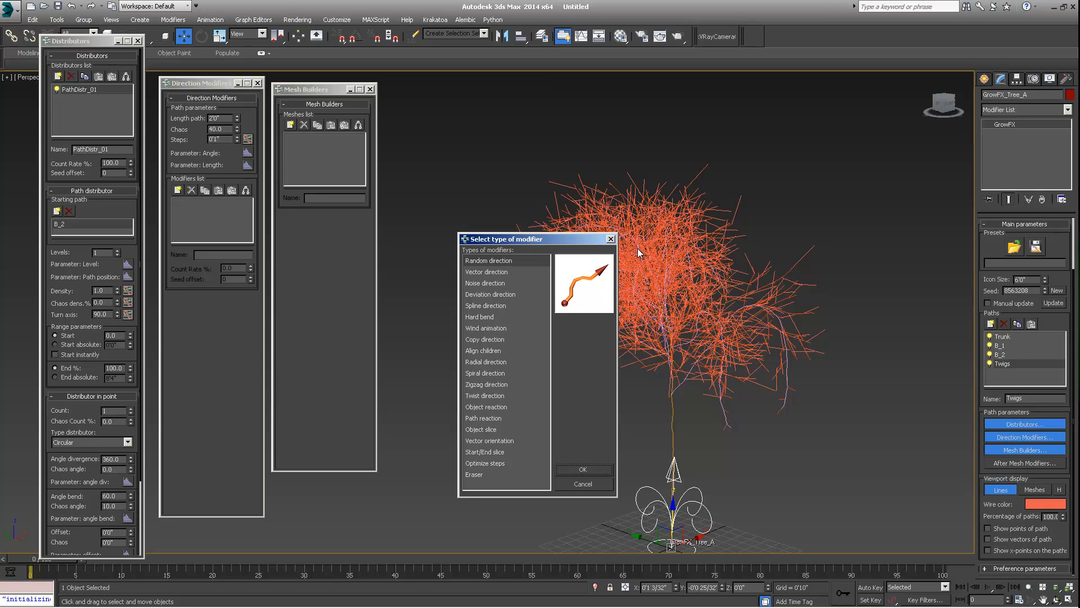
{"action": "left_click_drag", "start_coordinate": [576, 242], "coordinate": [487, 199]}
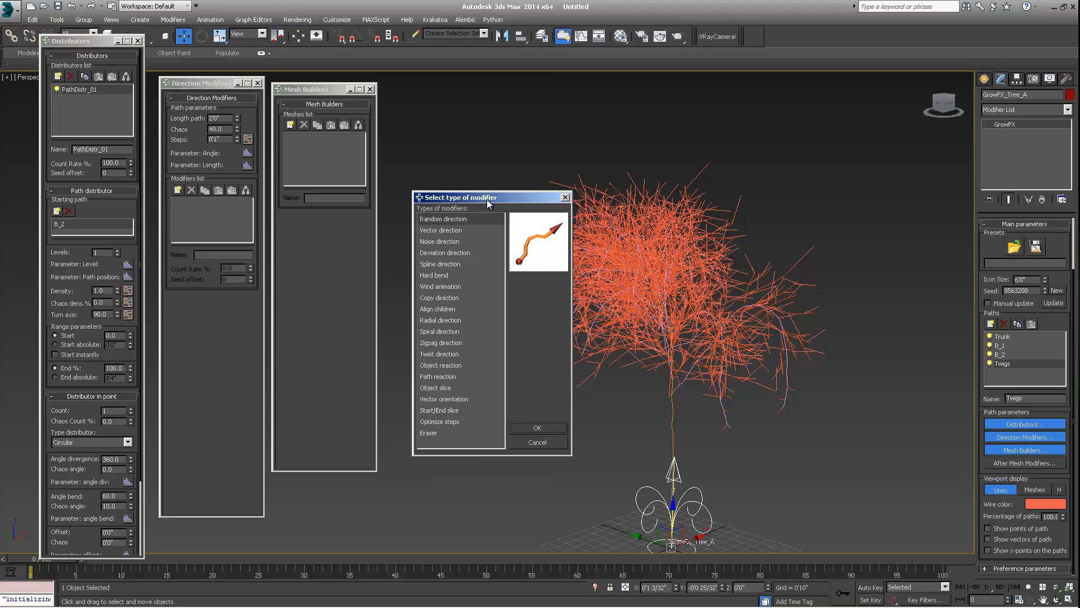
{"action": "left_click", "coordinate": [531, 427]}
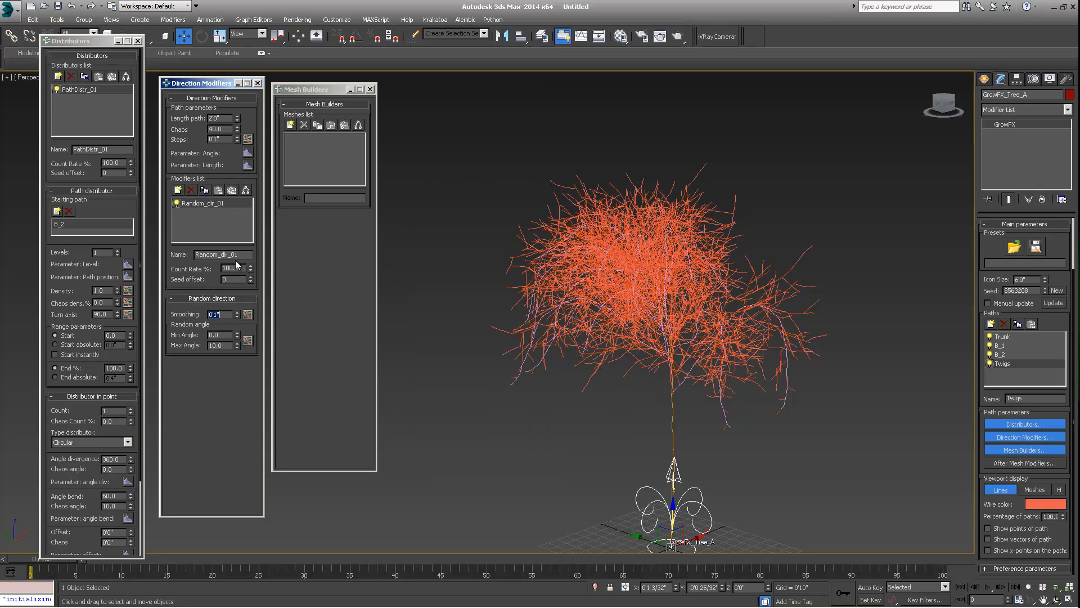
{"action": "mouse_move", "coordinate": [237, 317]}
{"action": "left_mouse_down"}
{"action": "mouse_move", "coordinate": [235, 344]}
{"action": "mouse_move", "coordinate": [233, 332]}
{"action": "left_mouse_up"}
- Hide the Twigs branches and toggle B_1 on and off to inspect the lower branch levels
{"action": "middle_click_drag", "start_coordinate": [692, 309], "coordinate": [665, 290], "text": "alt"}
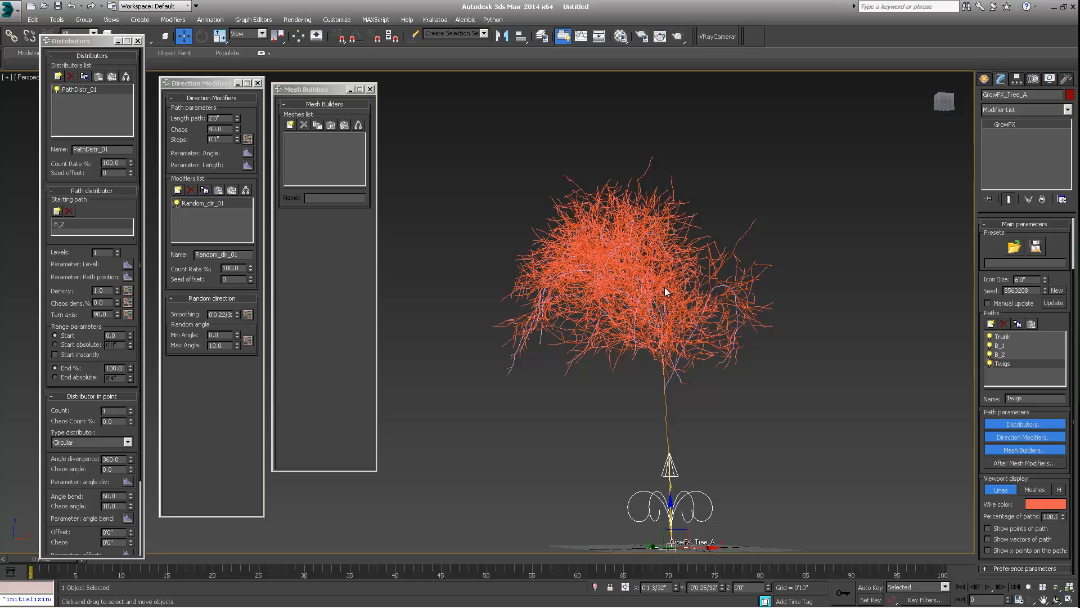
{"action": "left_click", "coordinate": [990, 362]}
{"action": "left_click", "coordinate": [990, 346]}
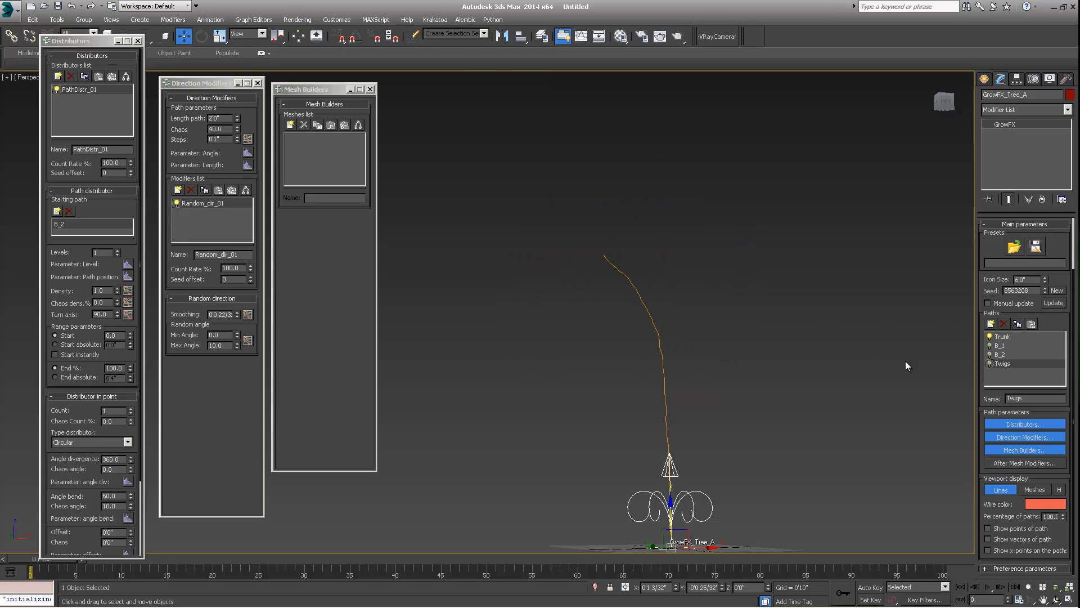
{"action": "left_click", "coordinate": [990, 345]}
{"action": "middle_click_drag", "start_coordinate": [656, 309], "coordinate": [619, 276], "text": "alt"}
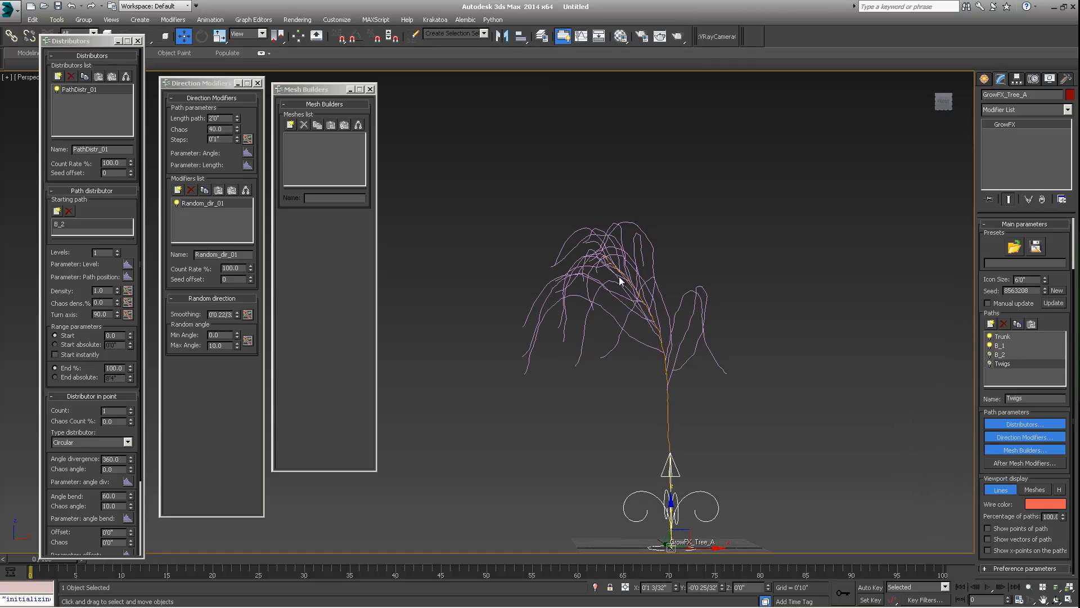
{"action": "middle_click_drag", "start_coordinate": [553, 262], "coordinate": [779, 308], "text": "alt"}
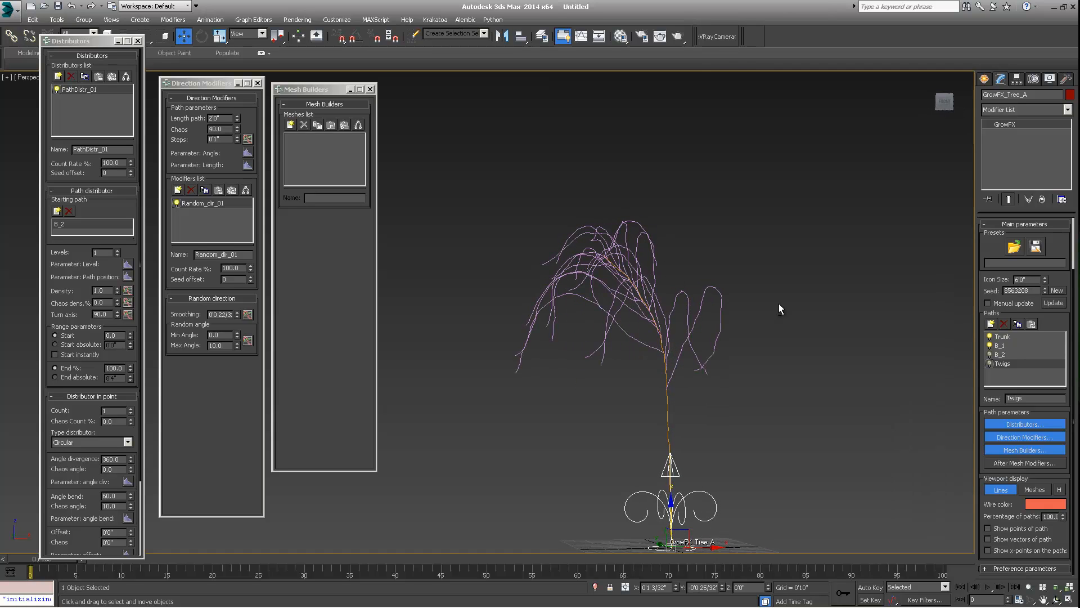
- Select the B_2 path and orbit around the tree to review its branches
{"action": "left_click", "coordinate": [990, 354]}
{"action": "middle_click_drag", "start_coordinate": [634, 316], "coordinate": [670, 329], "text": "alt"}
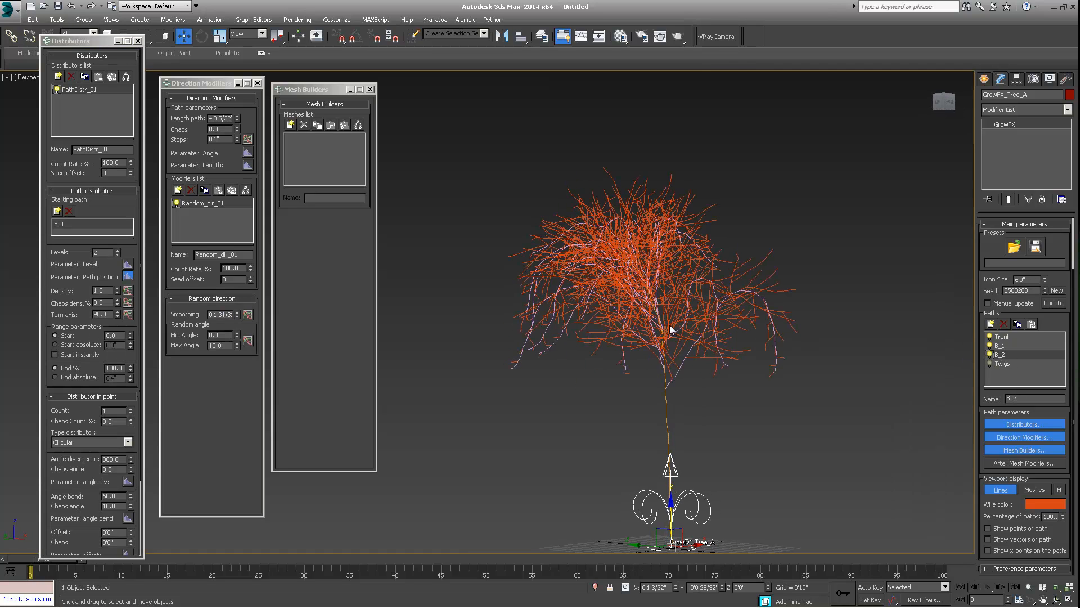
{"action": "middle_click_drag", "start_coordinate": [675, 379], "coordinate": [677, 337]}
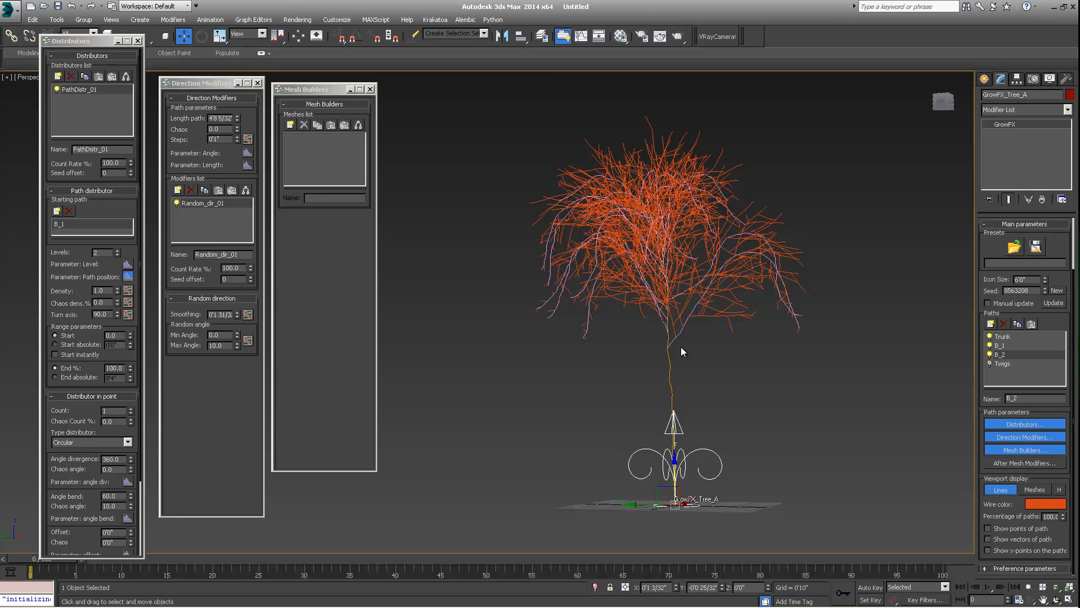
{"action": "middle_click_drag", "start_coordinate": [758, 419], "coordinate": [691, 302], "text": "alt"}
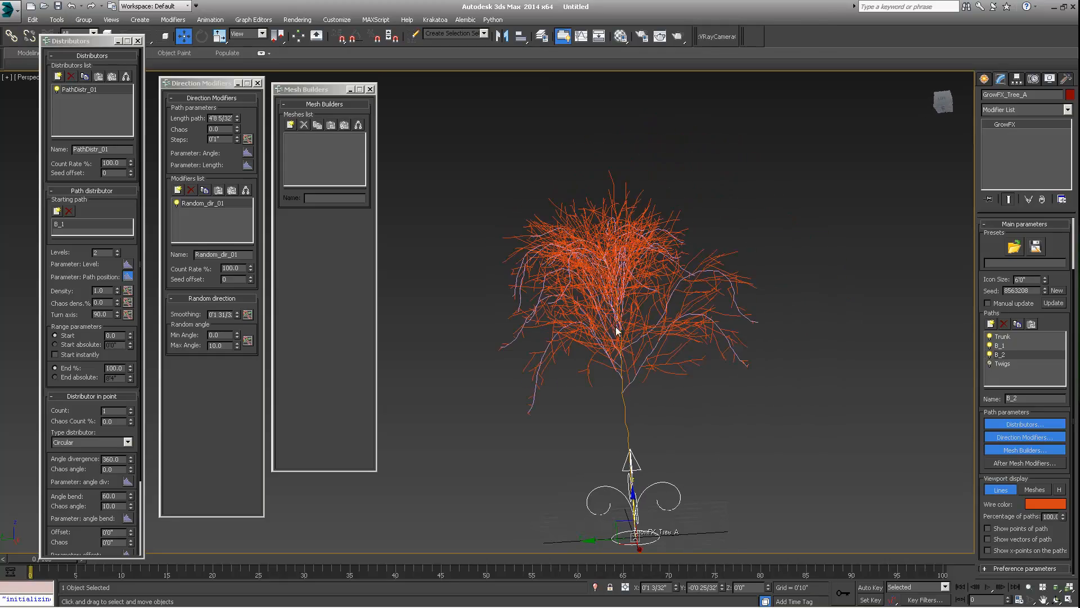
- Open the B_2 density graph and reshape it into a straight ramp rising from 0 at the base to about 3
{"action": "middle_click_drag", "start_coordinate": [629, 354], "coordinate": [669, 293]}
{"action": "scroll", "coordinate": [650, 339], "scroll_direction": "up", "scroll_amount": 4}
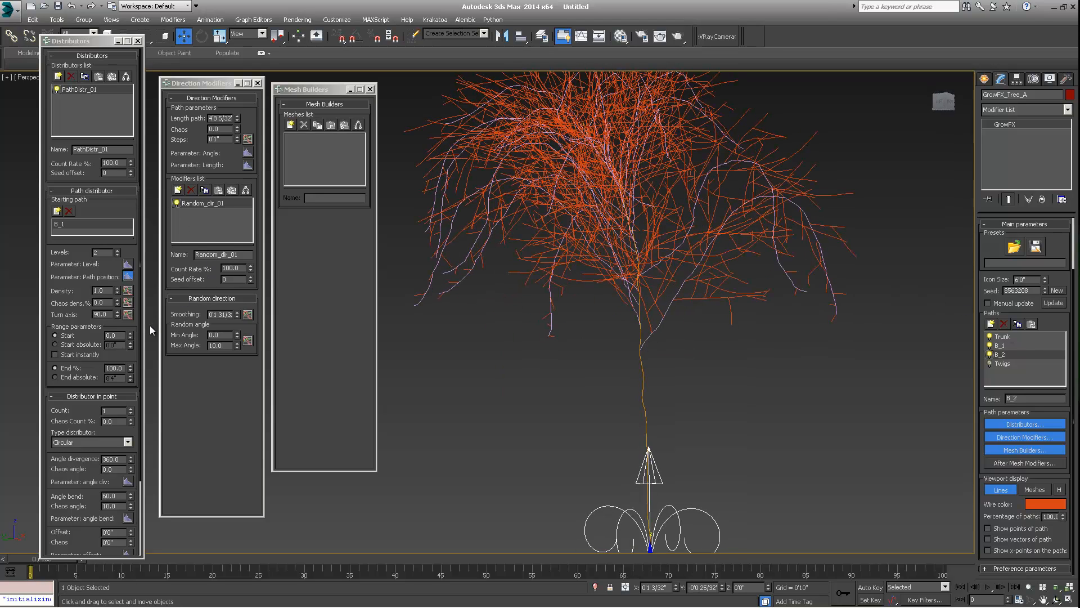
{"action": "left_click", "coordinate": [128, 291]}
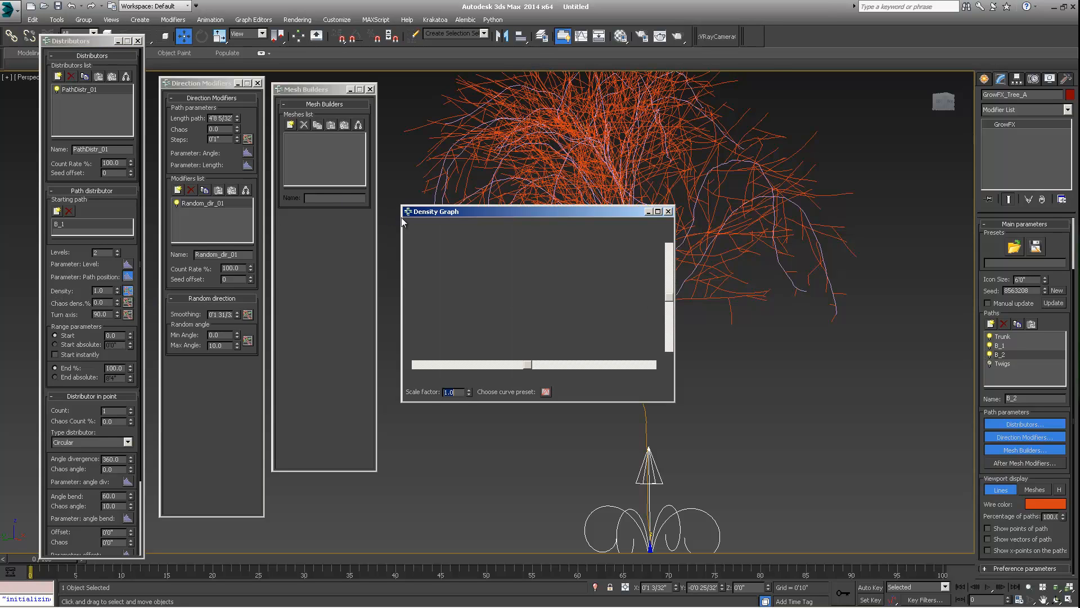
{"action": "left_click_drag", "start_coordinate": [641, 215], "coordinate": [386, 227]}
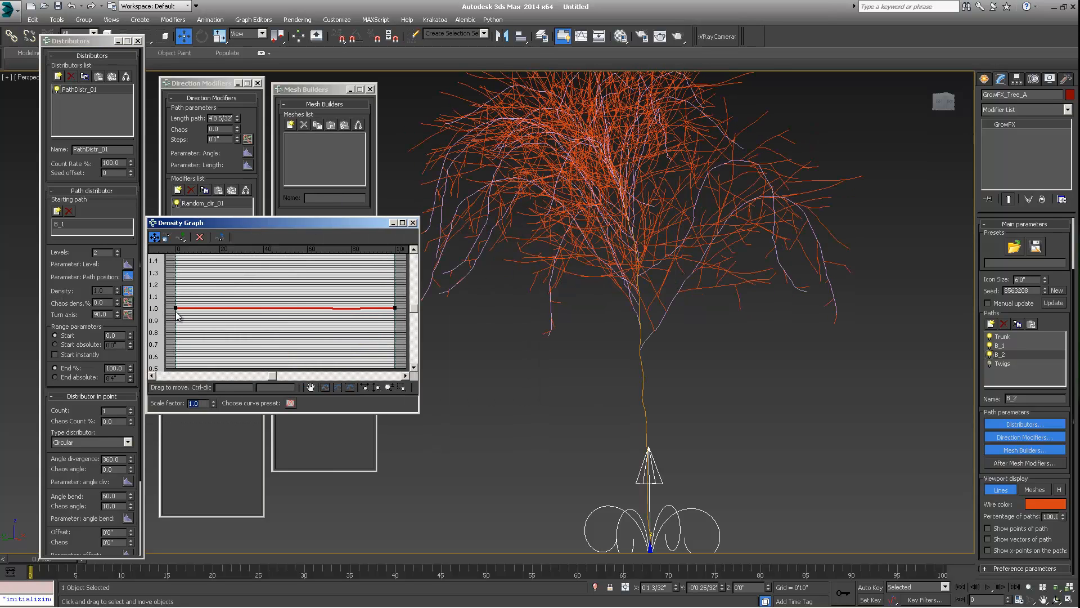
{"action": "left_click_drag", "start_coordinate": [175, 308], "coordinate": [176, 372]}
{"action": "left_click_drag", "start_coordinate": [395, 308], "coordinate": [387, 74]}
{"action": "middle_click_drag", "start_coordinate": [563, 295], "coordinate": [630, 301], "text": "alt"}
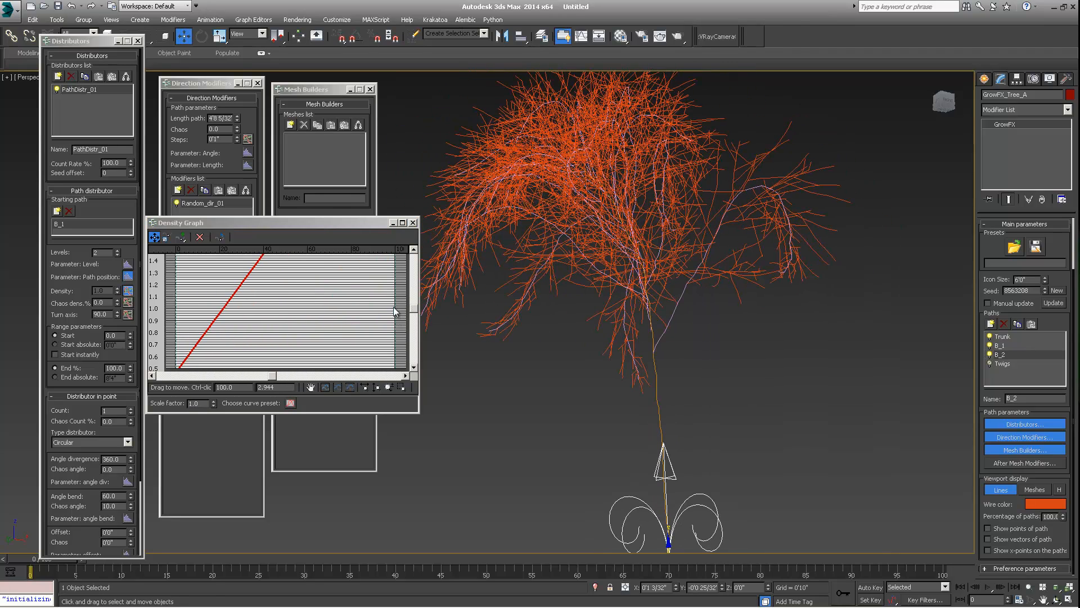
{"action": "left_click", "coordinate": [324, 390]}
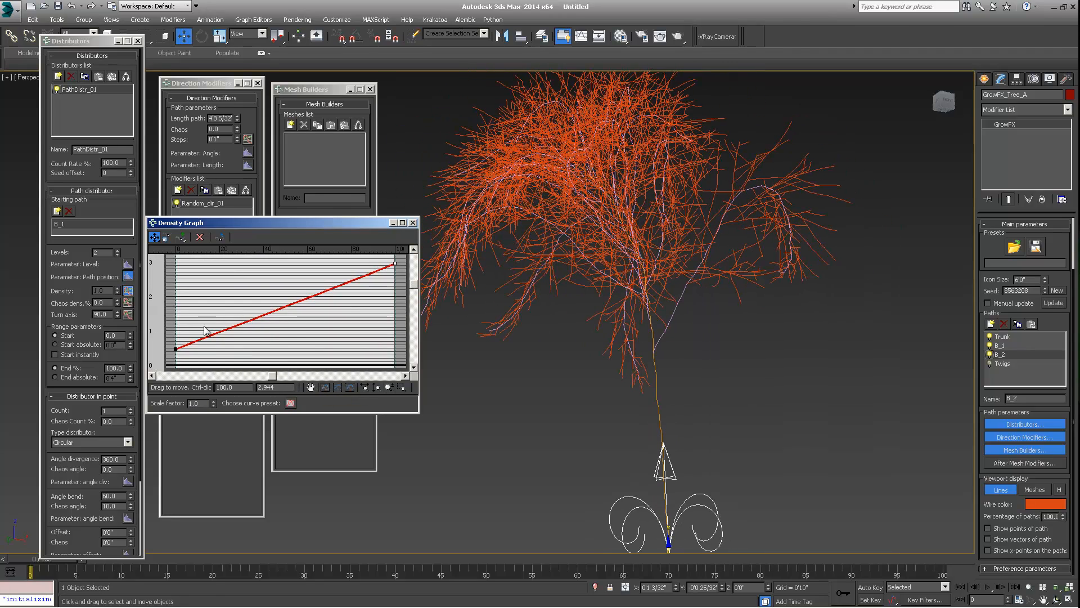
{"action": "left_click_drag", "start_coordinate": [176, 349], "coordinate": [176, 367]}
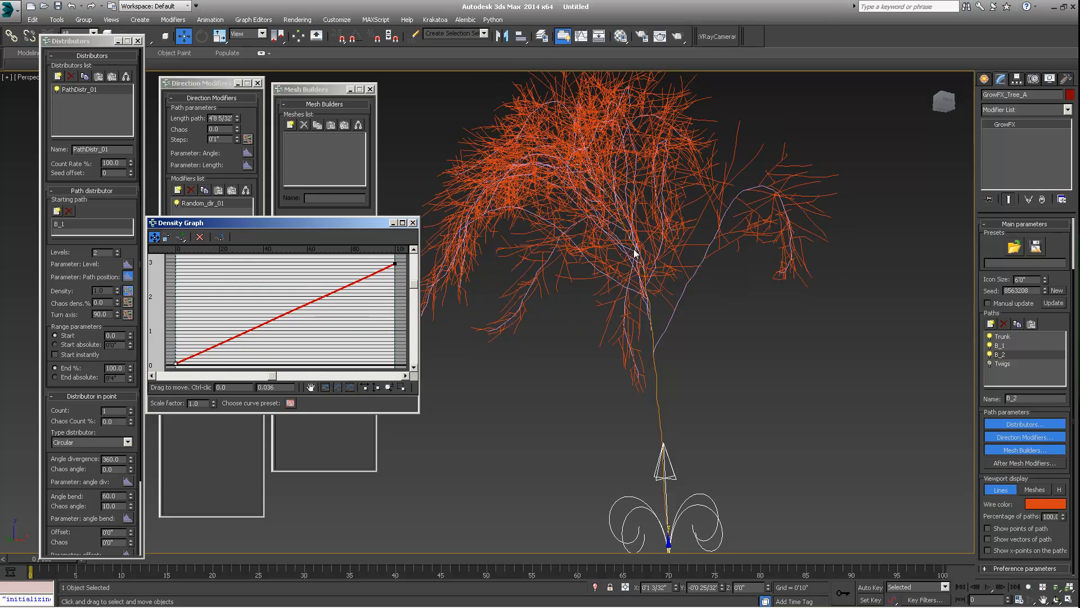
- Raise the end point of the B_2 density curve and convert it to a Bezier point, bending the ramp into a convex curve
{"action": "middle_click_drag", "start_coordinate": [687, 318], "coordinate": [708, 305], "text": "alt"}
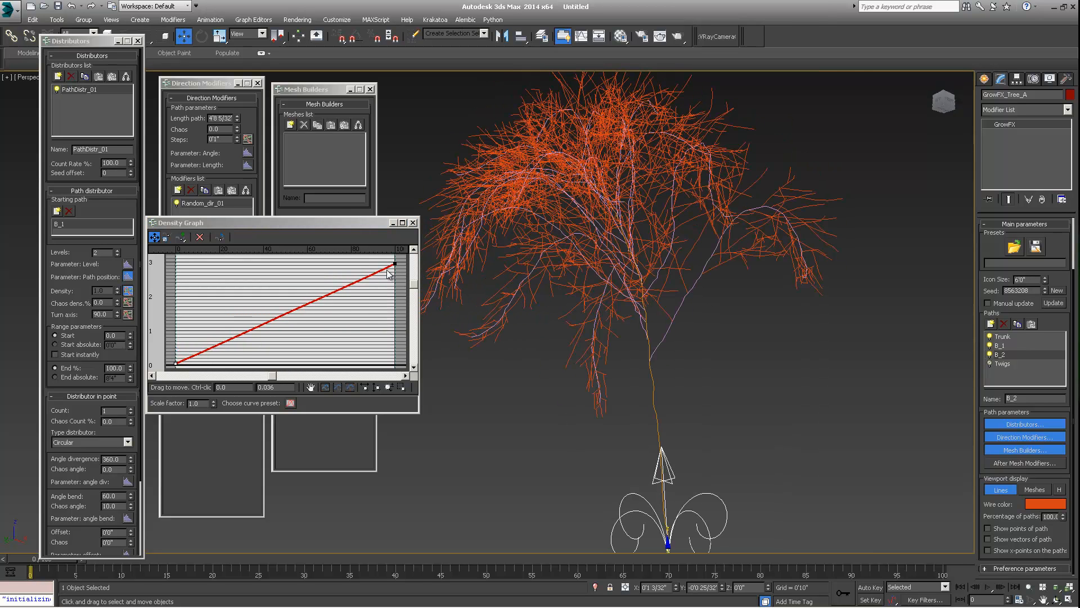
{"action": "left_click_drag", "start_coordinate": [395, 263], "coordinate": [395, 256]}
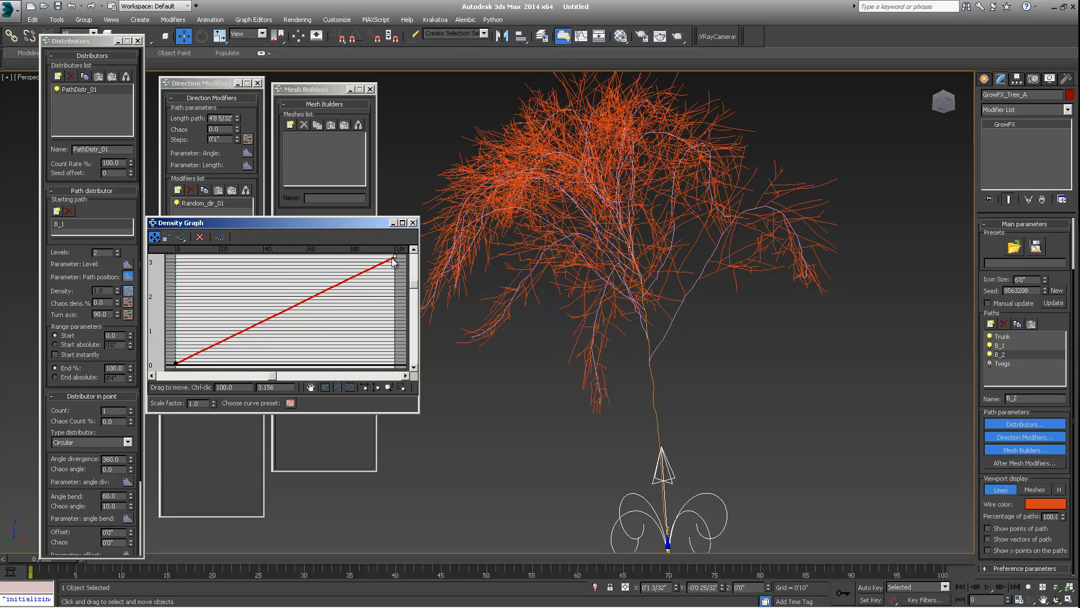
{"action": "middle_click_drag", "start_coordinate": [374, 300], "coordinate": [360, 319]}
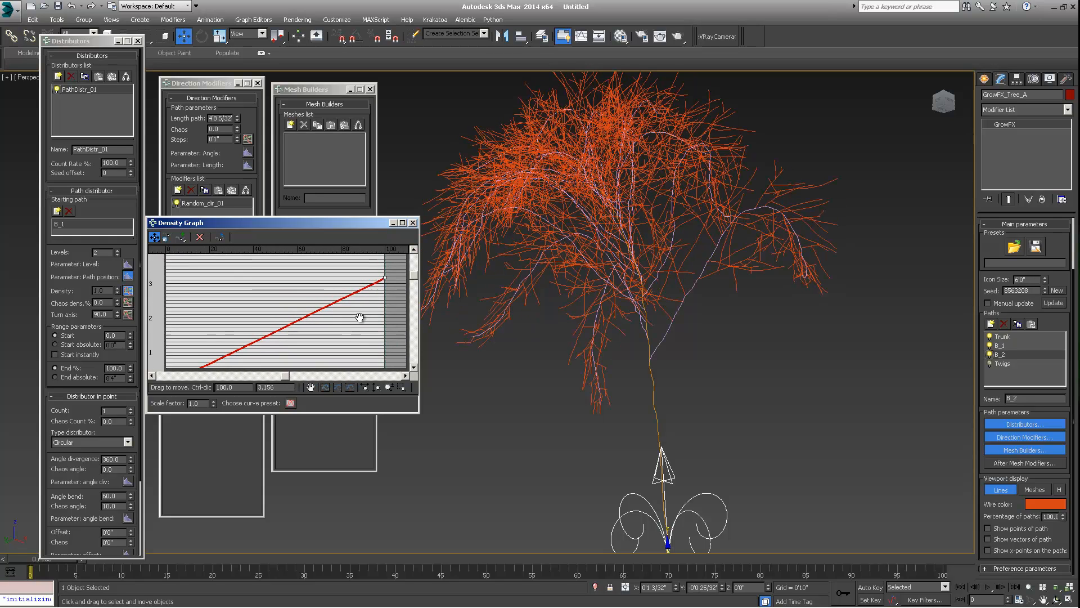
{"action": "right_click", "coordinate": [382, 278]}
{"action": "left_click", "coordinate": [416, 308]}
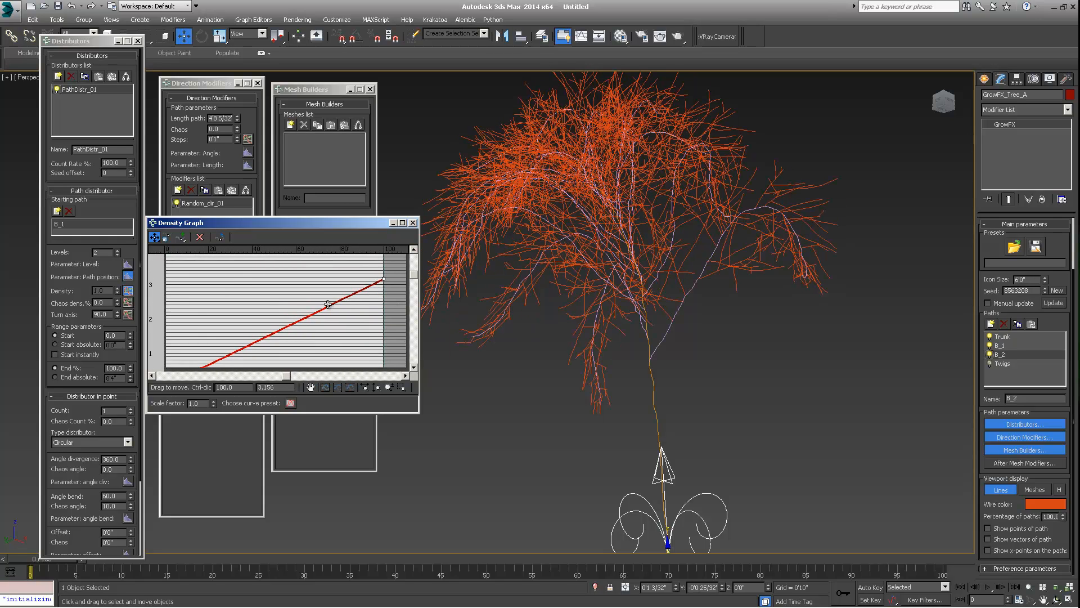
{"action": "left_click_drag", "start_coordinate": [329, 306], "coordinate": [246, 279]}
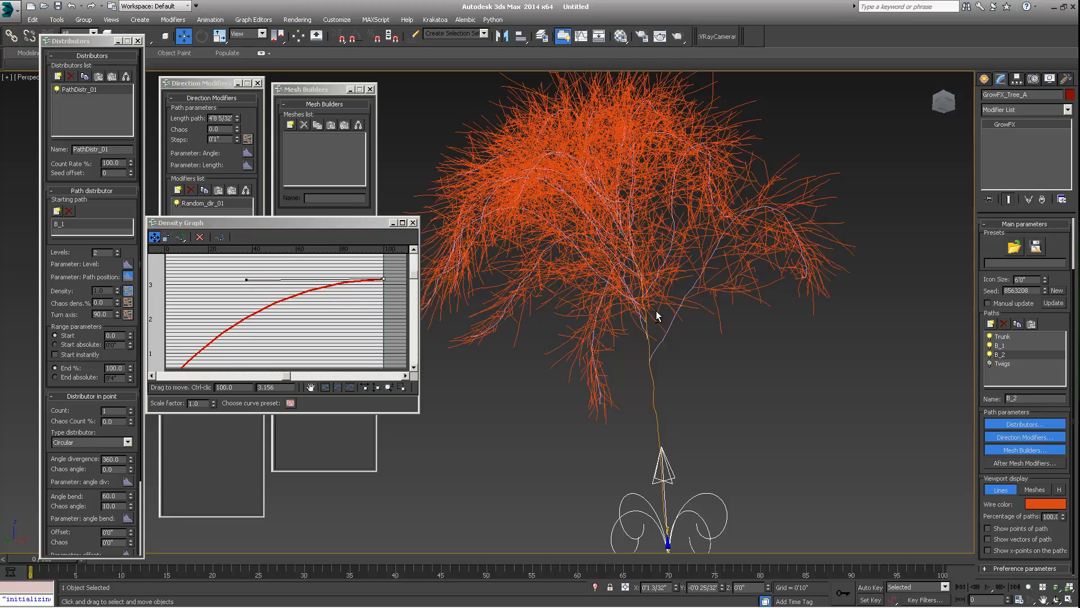
{"action": "mouse_move", "coordinate": [282, 305]}
{"action": "middle_mouse_down"}
{"action": "mouse_move", "coordinate": [296, 282]}
{"action": "mouse_move", "coordinate": [247, 306]}
{"action": "middle_mouse_up"}
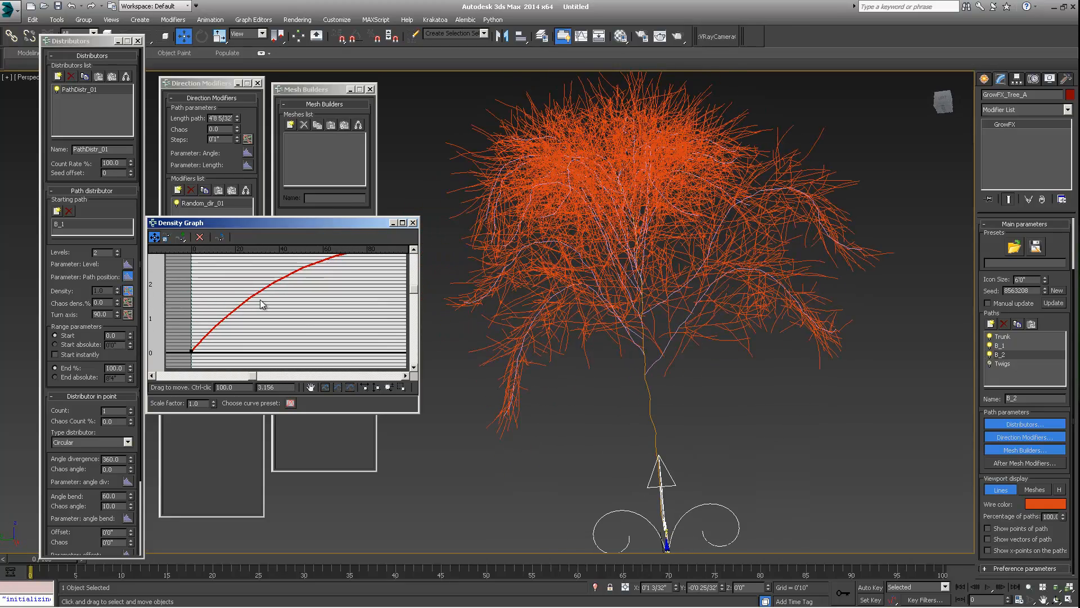
{"action": "left_click_drag", "start_coordinate": [349, 280], "coordinate": [349, 304]}
{"action": "middle_click_drag", "start_coordinate": [297, 322], "coordinate": [358, 257]}
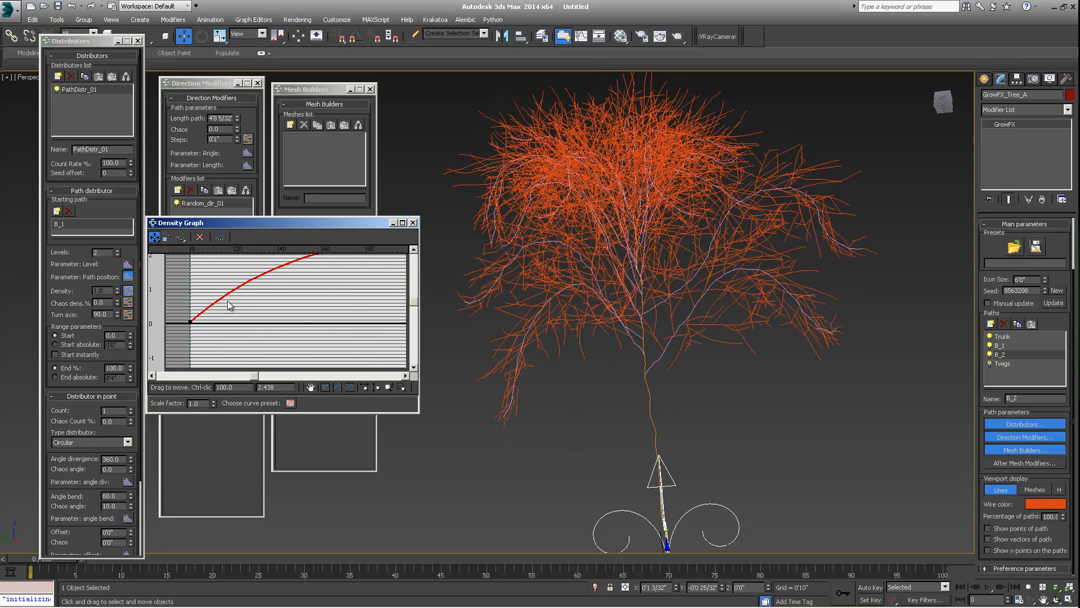
- Convert the start point to Bezier and adjust its handles so the B_2 density curve becomes S-shaped
{"action": "right_click", "coordinate": [191, 323]}
{"action": "left_click", "coordinate": [209, 347]}
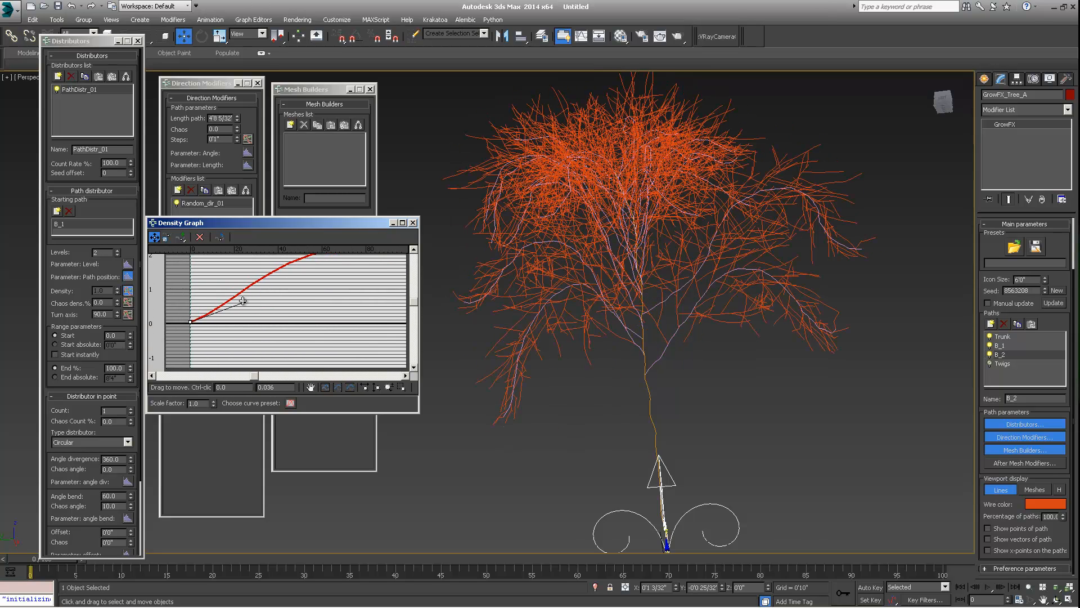
{"action": "left_click_drag", "start_coordinate": [240, 298], "coordinate": [266, 325]}
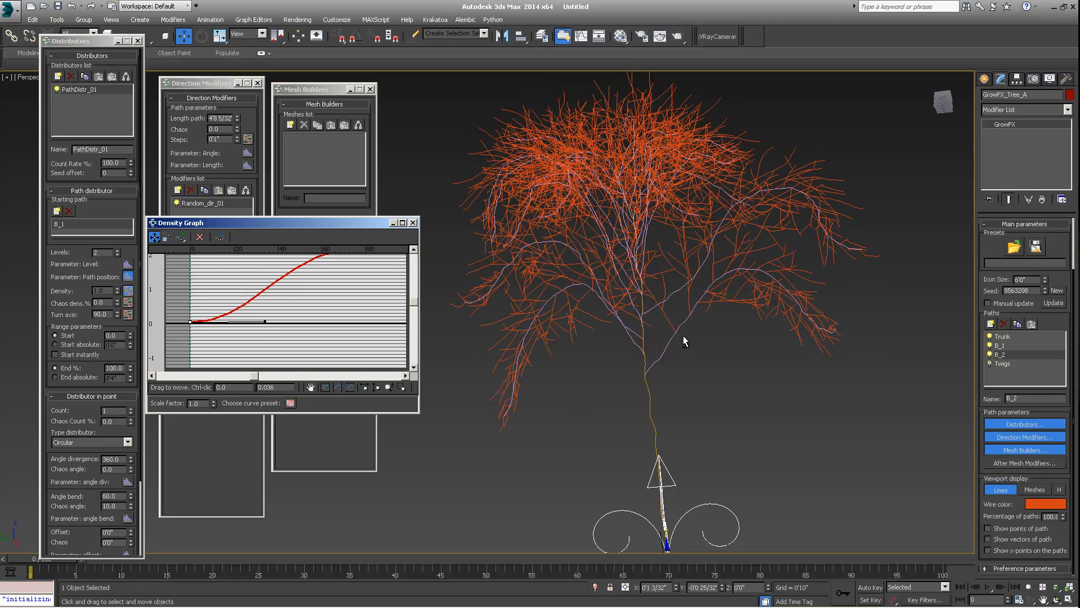
{"action": "middle_click_drag", "start_coordinate": [683, 335], "coordinate": [673, 356], "text": "alt"}
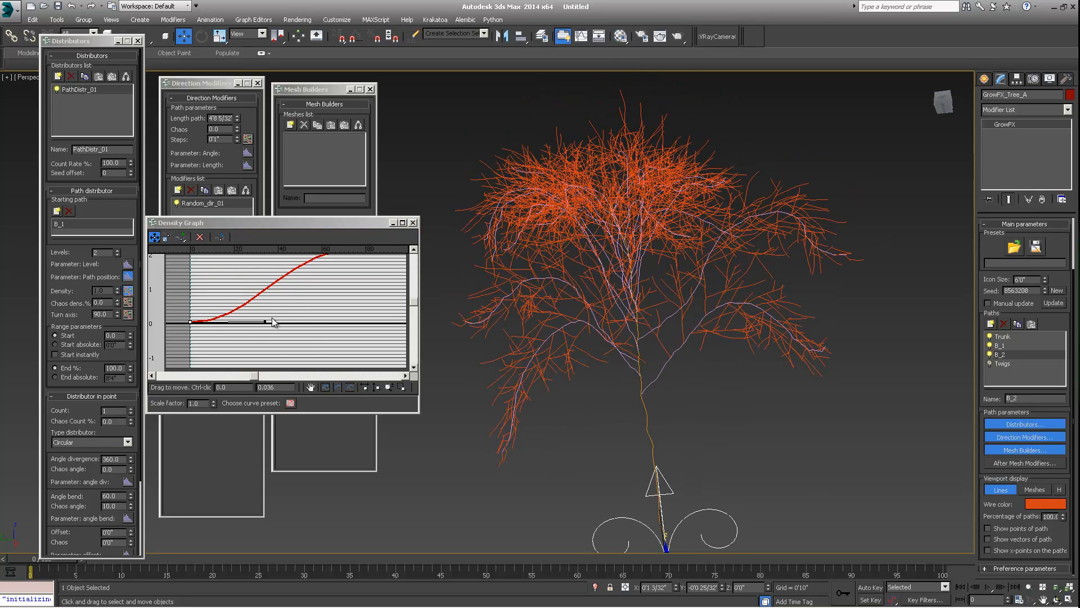
{"action": "left_click_drag", "start_coordinate": [265, 322], "coordinate": [291, 324]}
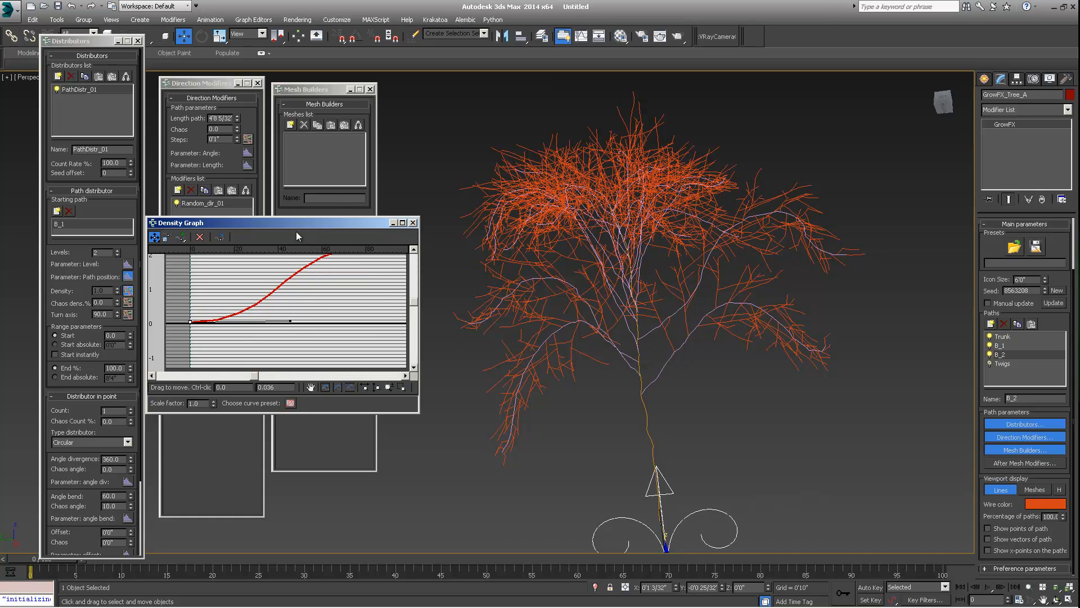
{"action": "left_click_drag", "start_coordinate": [365, 222], "coordinate": [464, 207]}
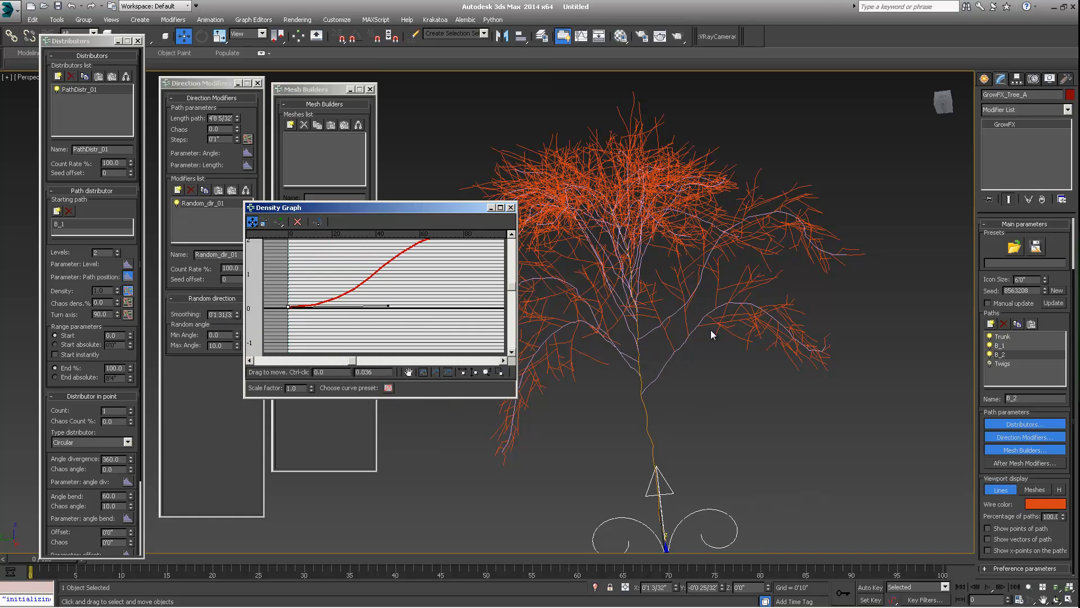
- Set the B_2 density chaos to 10 and close the density graph
{"action": "left_click", "coordinate": [101, 302]}
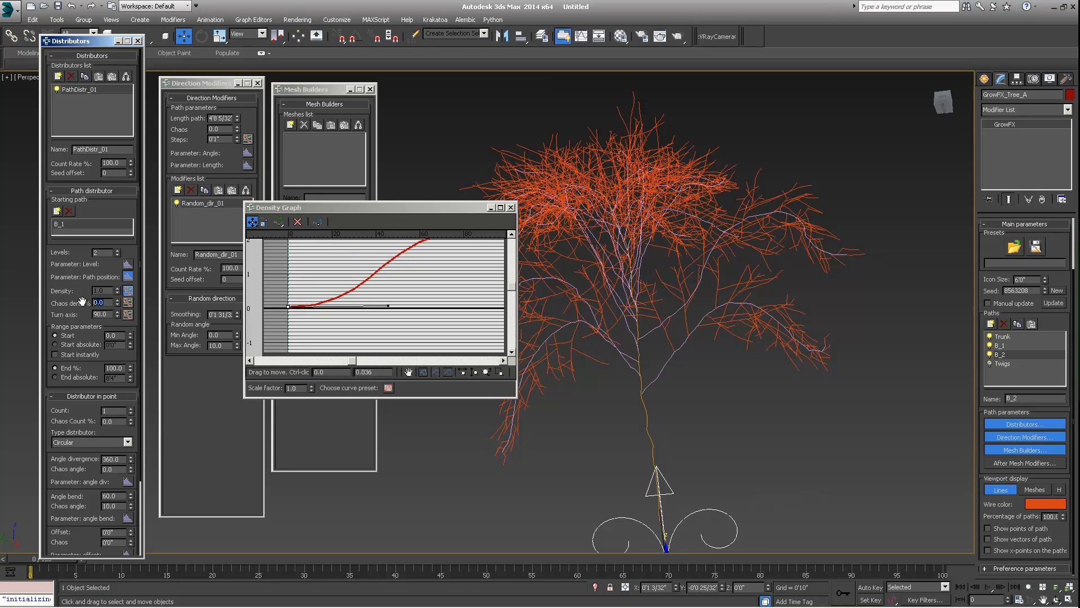
{"action": "type", "text": "10"}
{"action": "key", "text": "Return"}
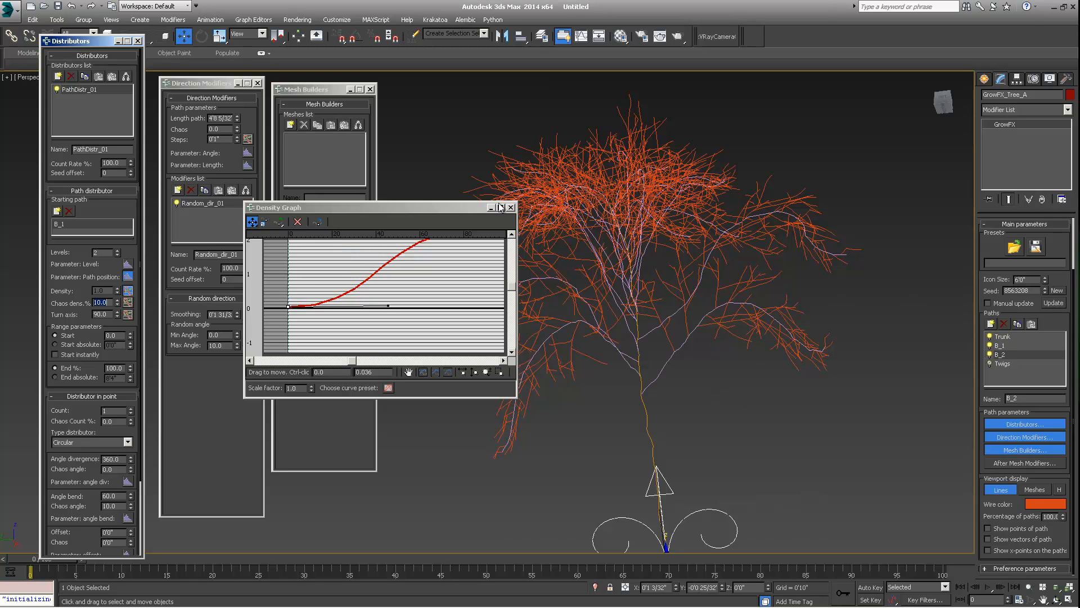
{"action": "left_click_drag", "start_coordinate": [430, 209], "coordinate": [412, 209]}
{"action": "left_click", "coordinate": [493, 208]}
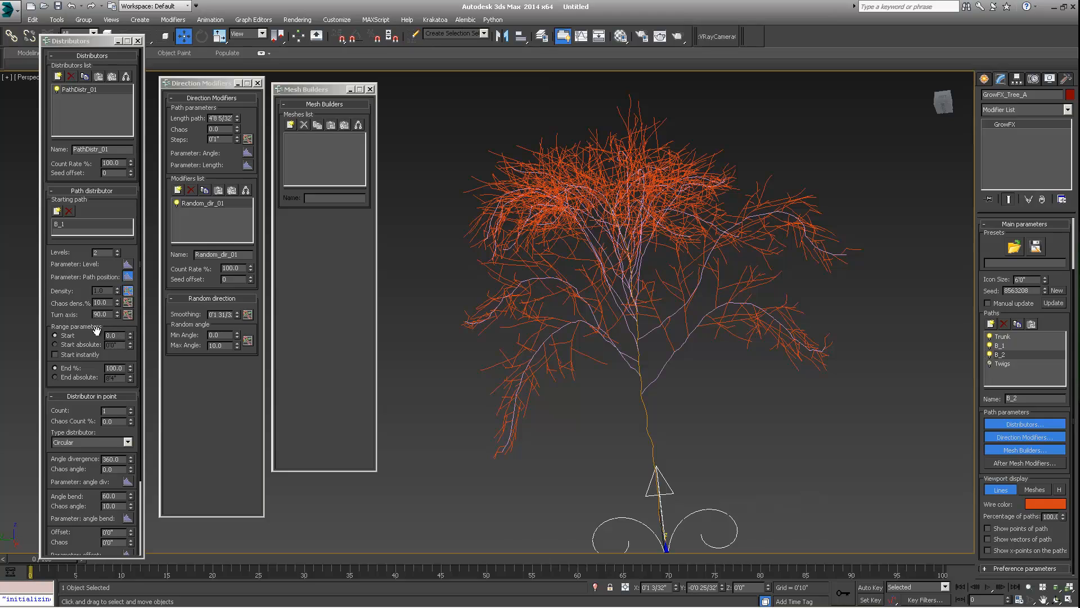
- Select the Twigs path and orbit and zoom around the tree to review the branch density
{"action": "left_click", "coordinate": [122, 335]}
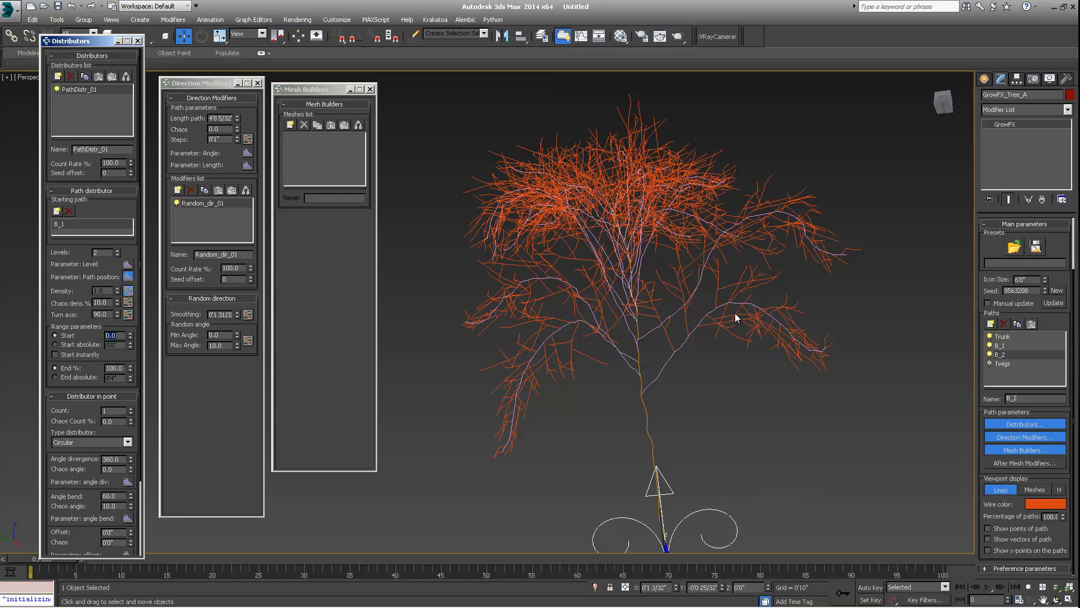
{"action": "middle_click_drag", "start_coordinate": [735, 313], "coordinate": [765, 336], "text": "alt"}
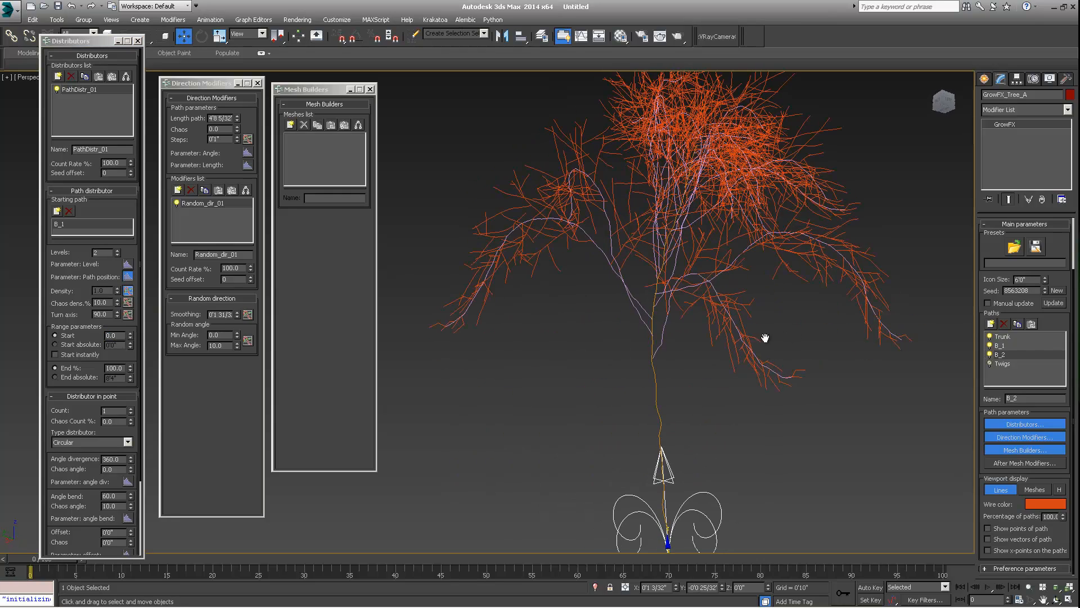
{"action": "left_click", "coordinate": [45, 302]}
{"action": "double_click", "coordinate": [106, 306]}
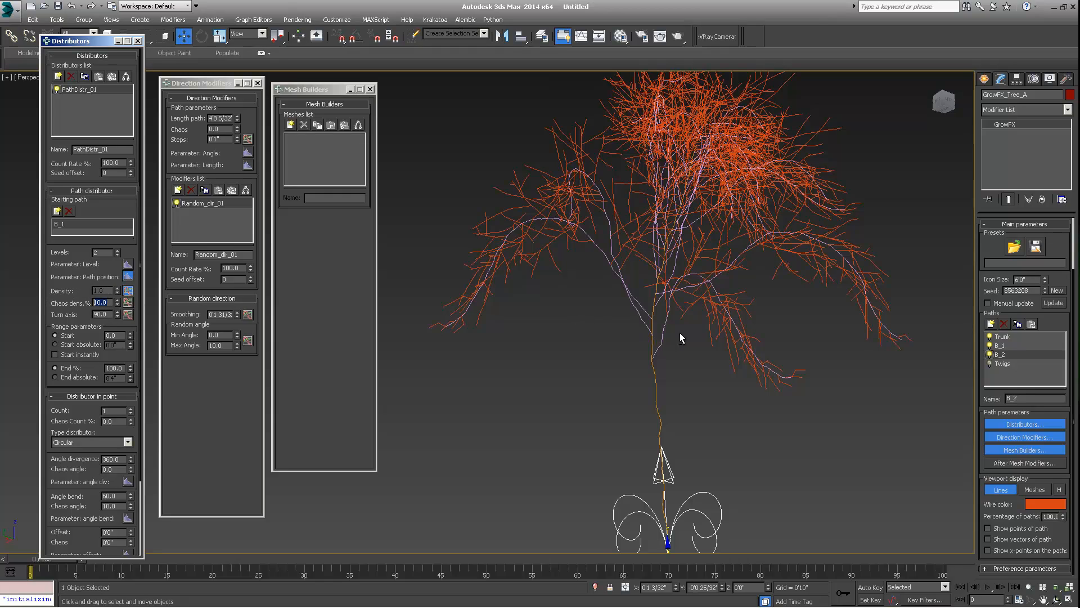
{"action": "middle_click_drag", "start_coordinate": [679, 333], "coordinate": [729, 332], "text": "alt"}
{"action": "scroll", "coordinate": [715, 318], "scroll_direction": "down", "scroll_amount": 3}
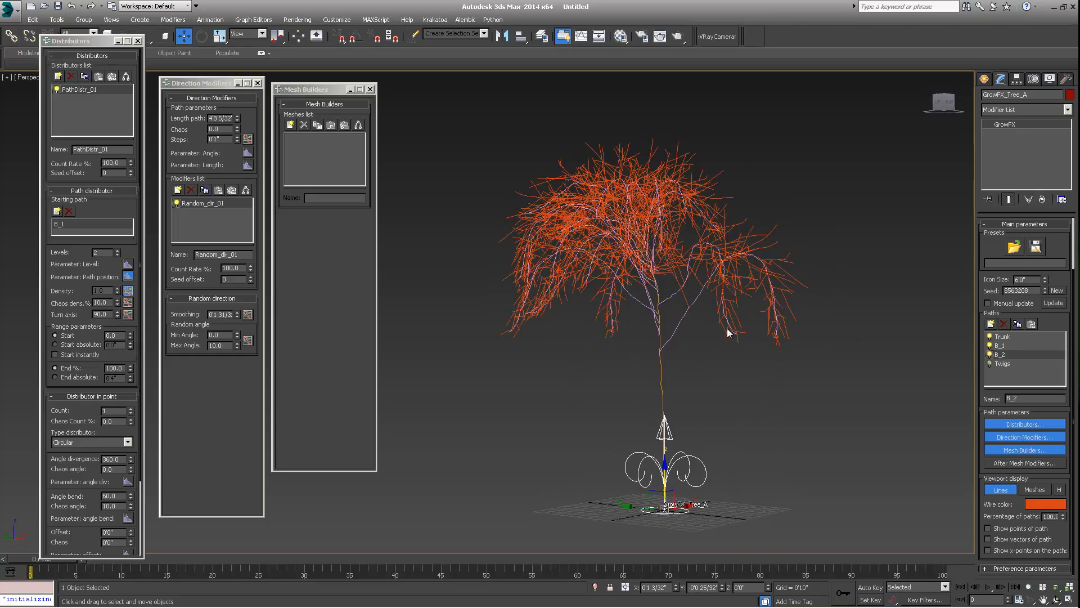
{"action": "left_click", "coordinate": [1000, 364]}
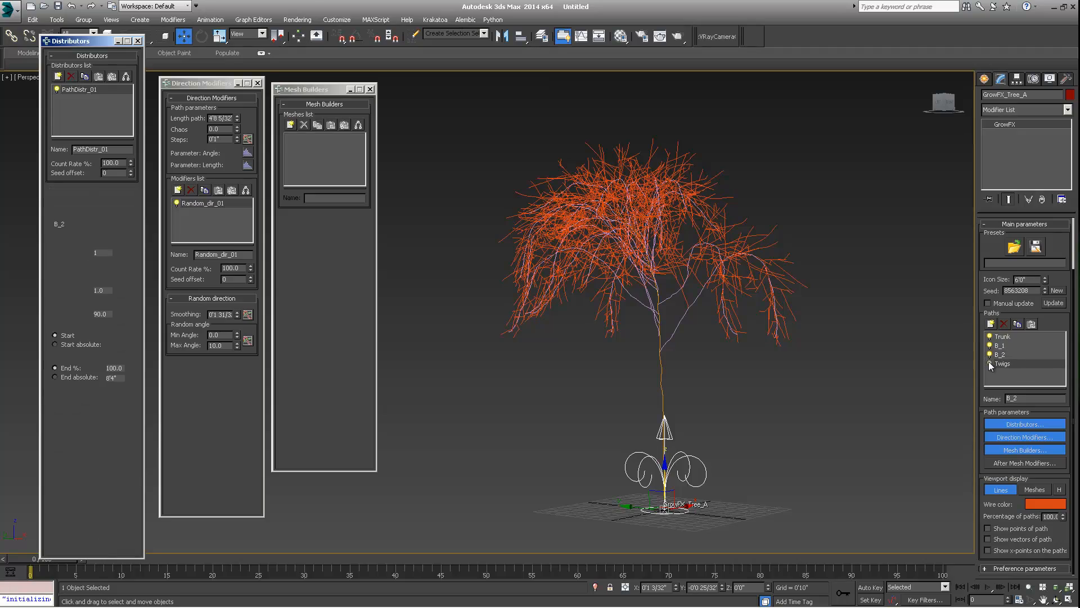
{"action": "middle_click_drag", "start_coordinate": [771, 336], "coordinate": [666, 353]}
{"action": "scroll", "coordinate": [656, 348], "scroll_direction": "up", "scroll_amount": 3}
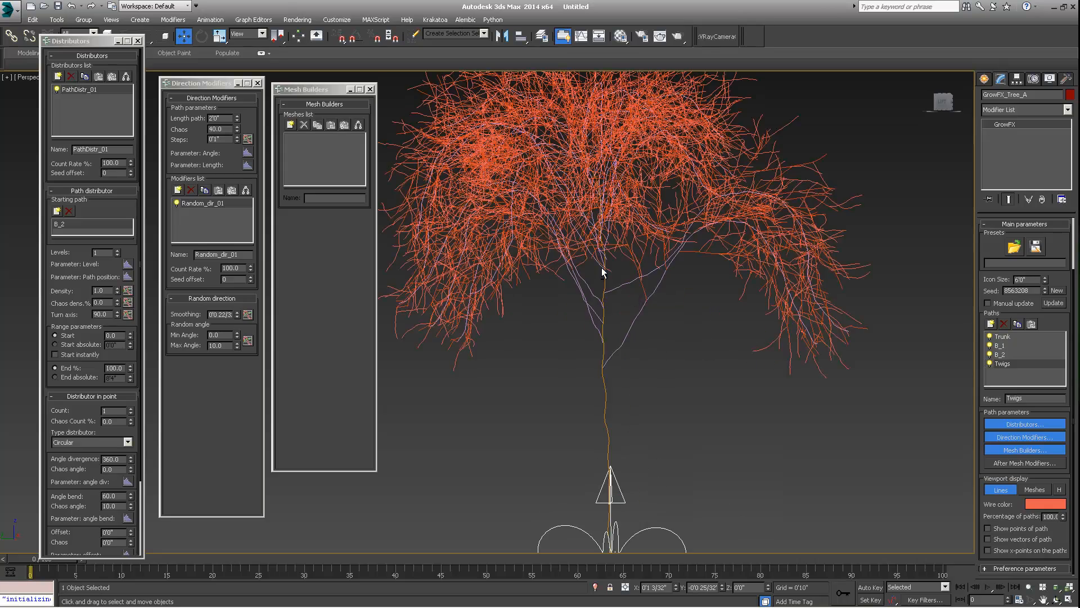
{"action": "middle_click_drag", "start_coordinate": [602, 268], "coordinate": [617, 247], "text": "alt"}
{"action": "scroll", "coordinate": [628, 302], "scroll_direction": "down", "scroll_amount": 4}
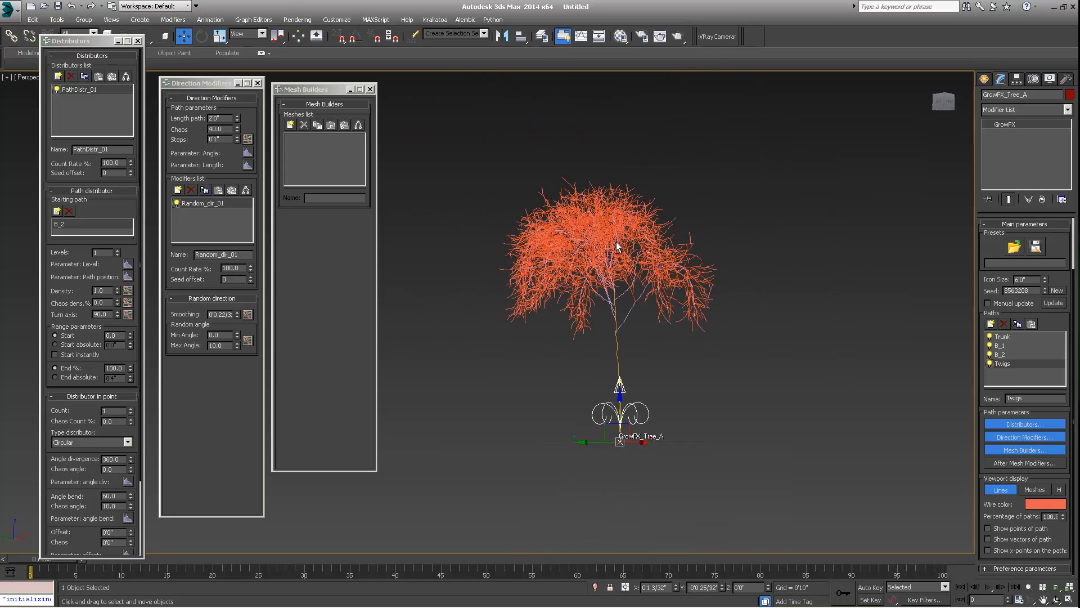
{"action": "middle_click_drag", "start_coordinate": [659, 303], "coordinate": [690, 304], "text": "alt"}
{"action": "scroll", "coordinate": [696, 309], "scroll_direction": "up", "scroll_amount": 6}
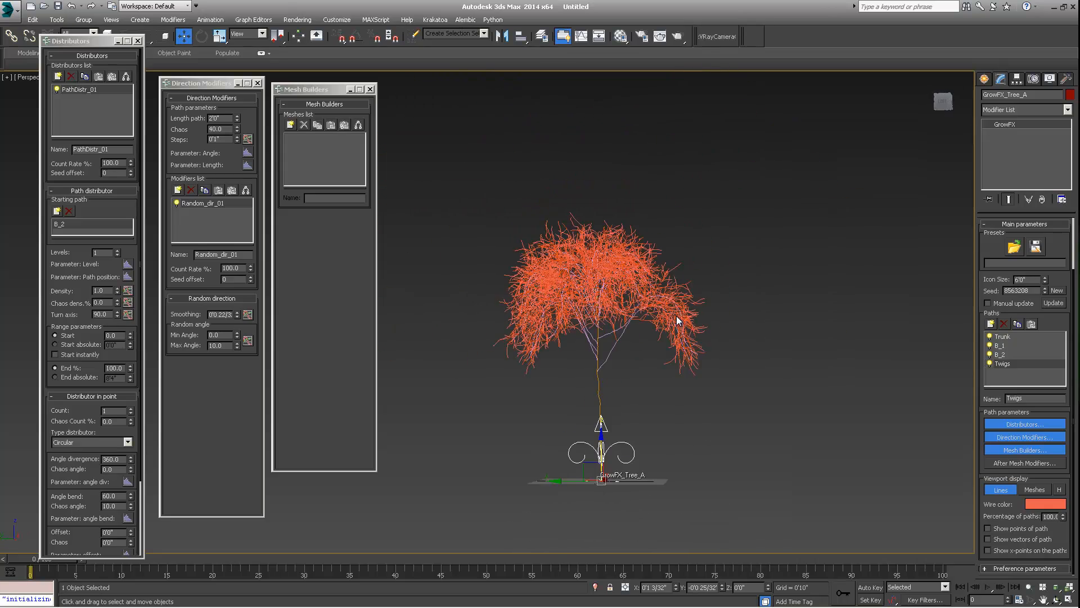
{"action": "scroll", "coordinate": [662, 313], "scroll_direction": "down", "scroll_amount": 4}
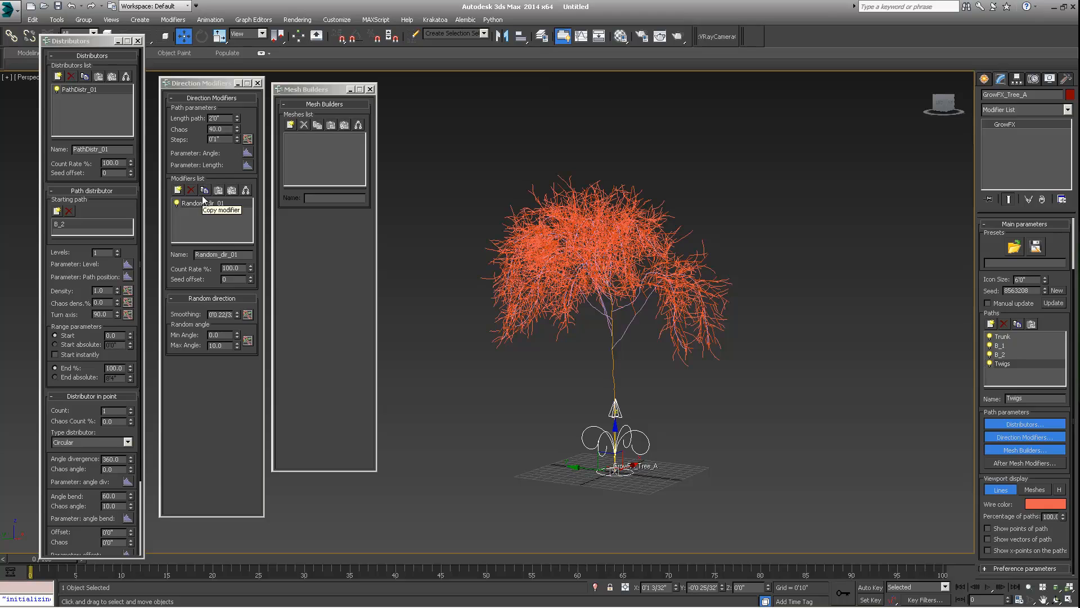
- Add a new path to the tree and rename it Leaves
{"action": "left_click", "coordinate": [991, 323]}
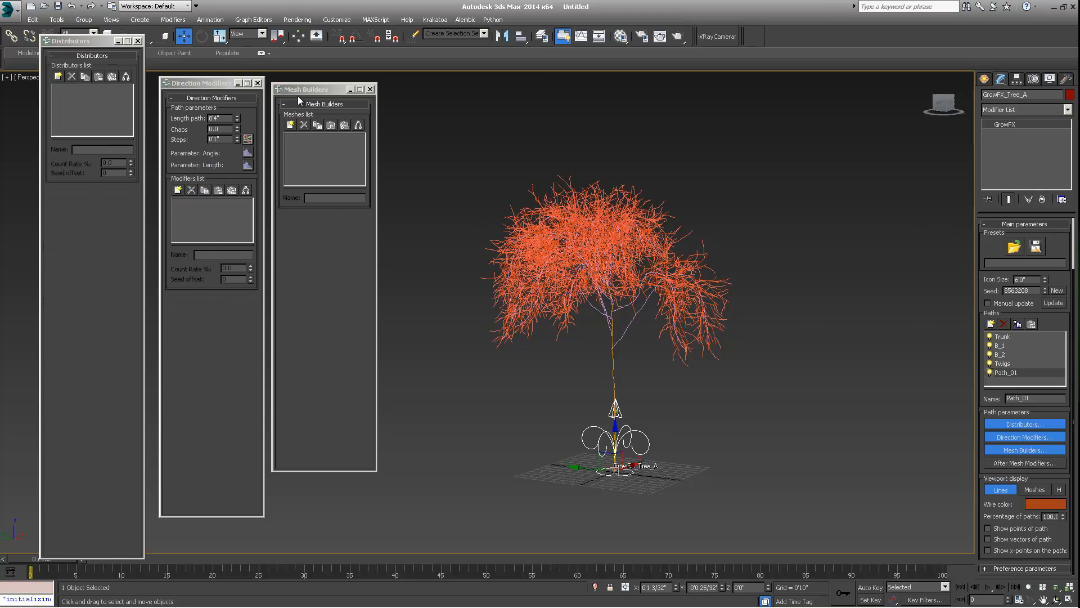
{"action": "left_click", "coordinate": [1035, 396]}
{"action": "type", "text": "Leaves"}
{"action": "key", "text": "Return"}
- Add a Path distributor to the Leaves path and set Twigs as its starting path
{"action": "left_click", "coordinate": [59, 76]}
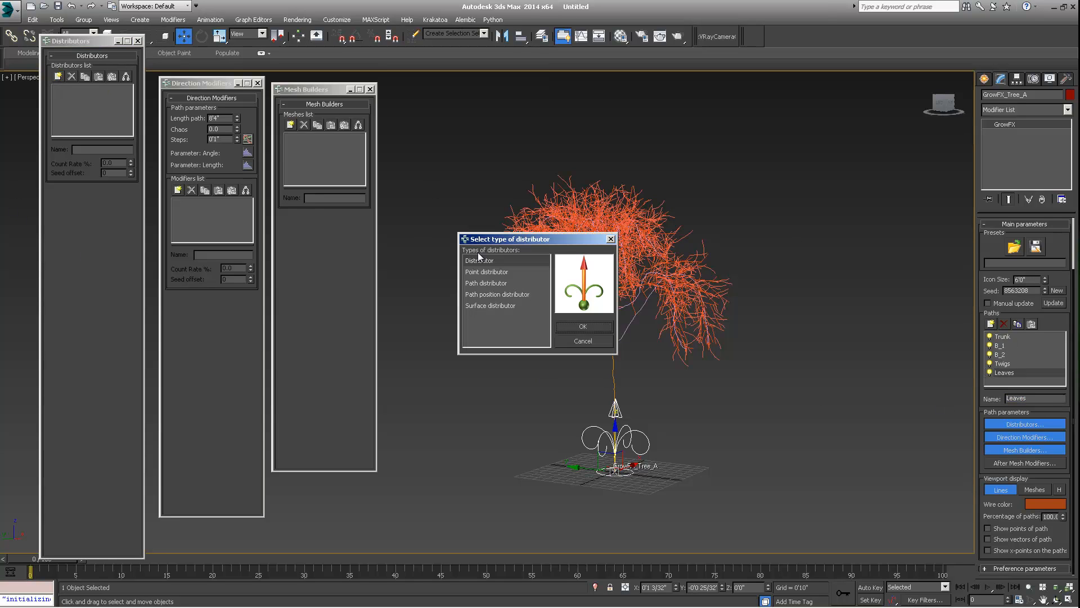
{"action": "left_click", "coordinate": [482, 285]}
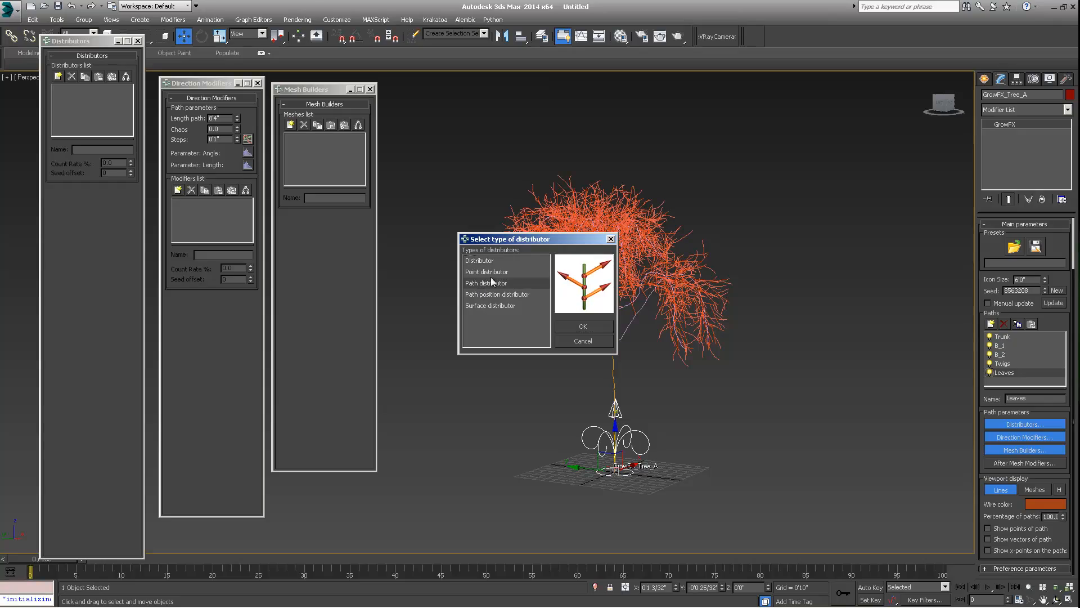
{"action": "left_click", "coordinate": [582, 326]}
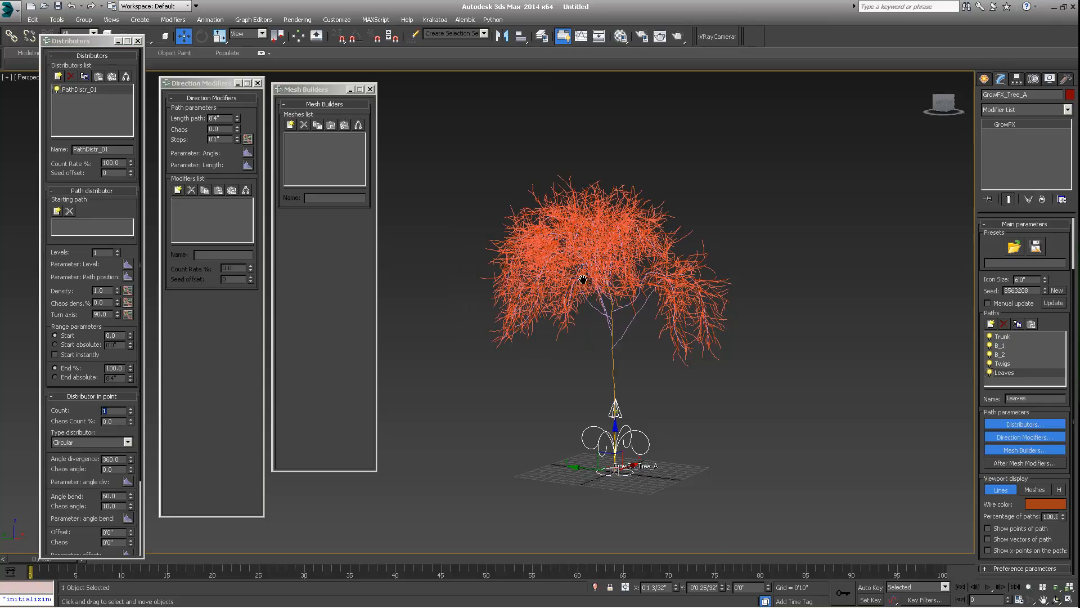
{"action": "scroll", "coordinate": [580, 225], "scroll_direction": "up", "scroll_amount": 6}
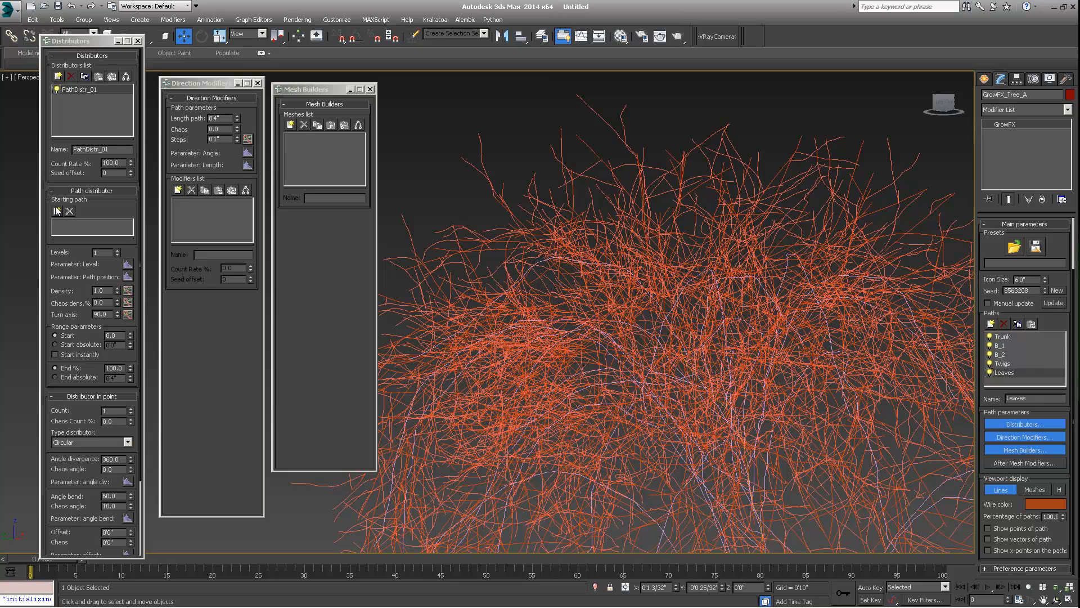
{"action": "left_click", "coordinate": [57, 211]}
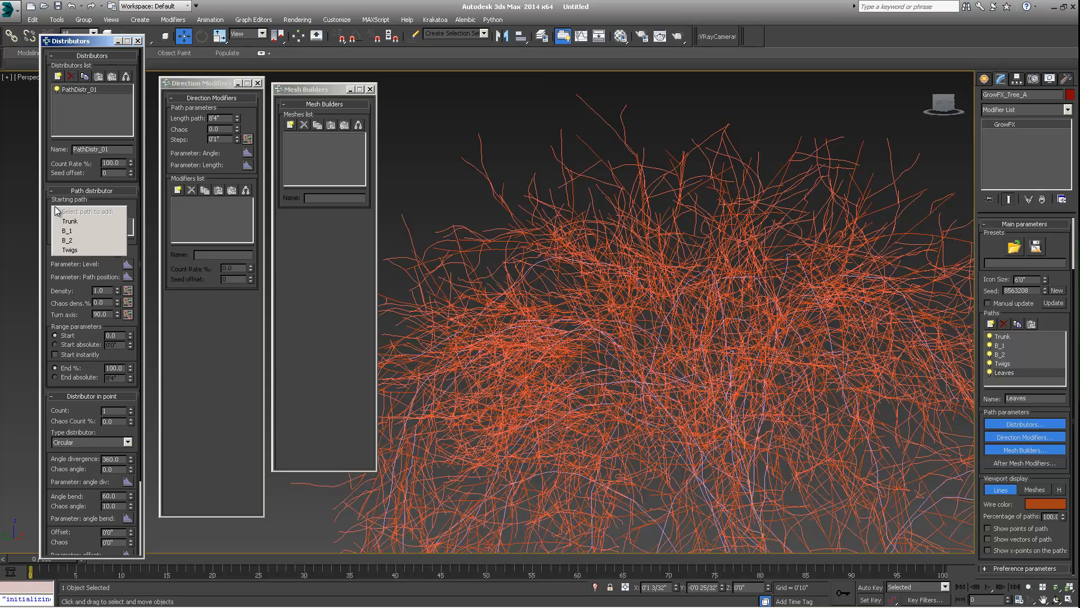
{"action": "left_click", "coordinate": [68, 250]}
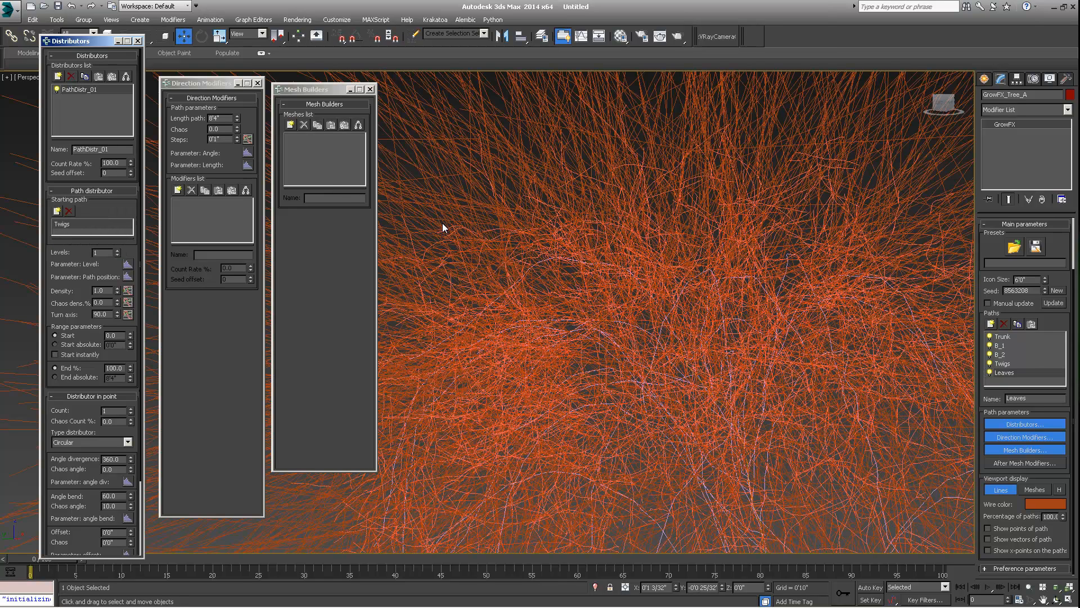
- Set the Leaves path length to 6"
{"action": "left_click", "coordinate": [220, 118]}
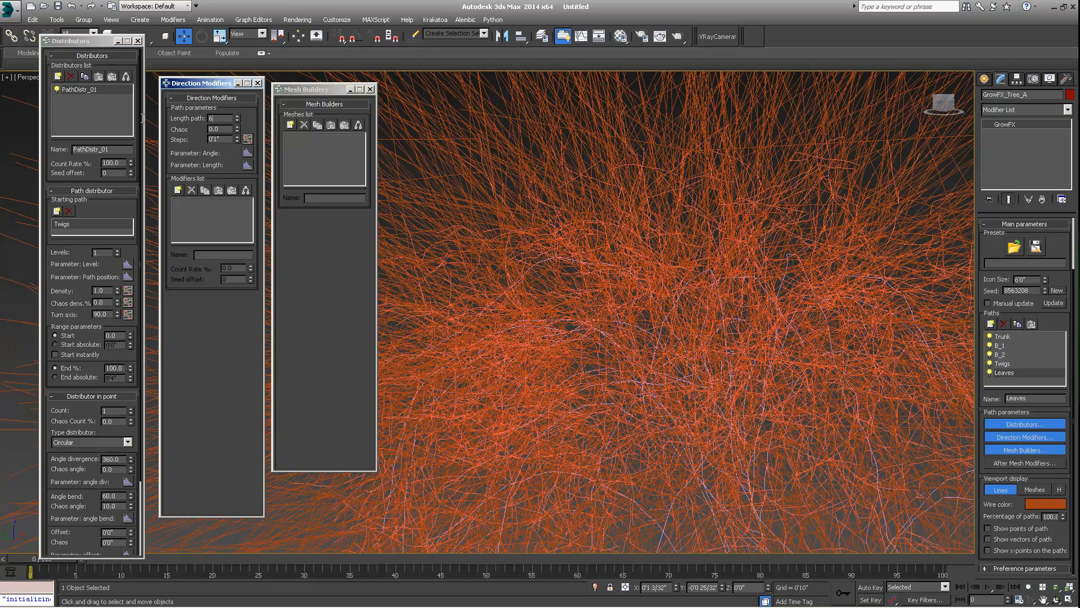
{"action": "middle_click_drag", "start_coordinate": [522, 204], "coordinate": [602, 265]}
{"action": "left_click_drag", "start_coordinate": [228, 119], "coordinate": [167, 120]}
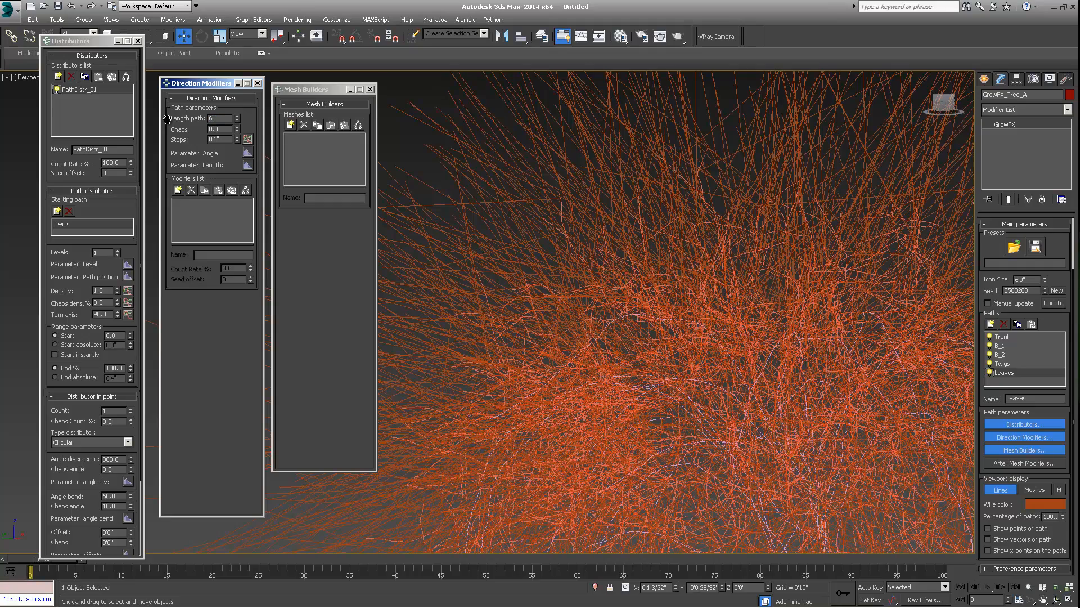
{"action": "type", "text": "6\""}
{"action": "key", "text": "Return"}
{"action": "middle_click_drag", "start_coordinate": [668, 214], "coordinate": [672, 208]}
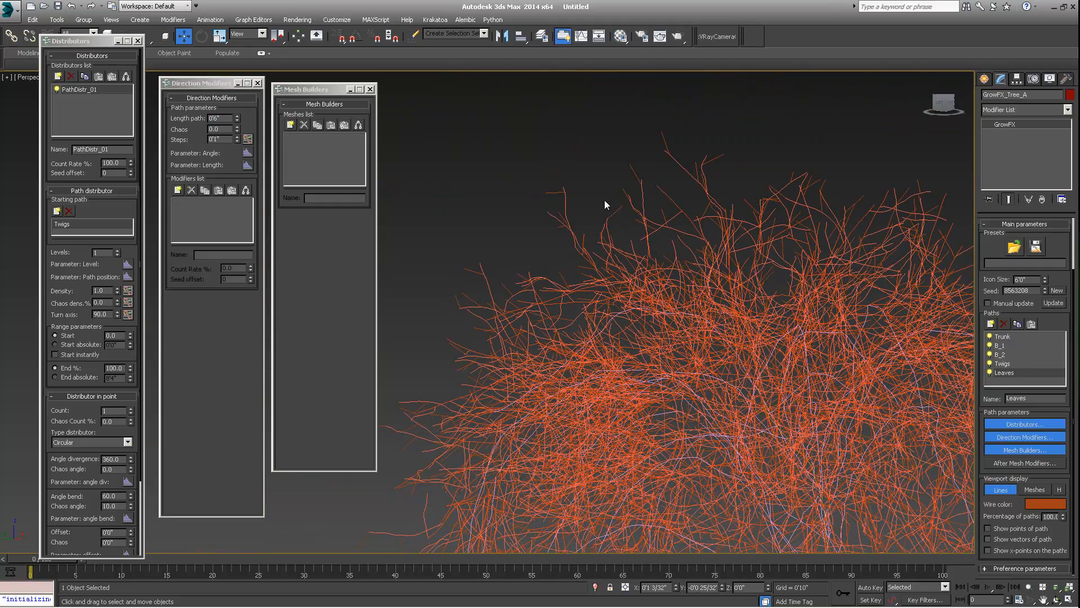
- Add B_2 as an extra starting path, then remove it again
{"action": "left_click", "coordinate": [57, 212]}
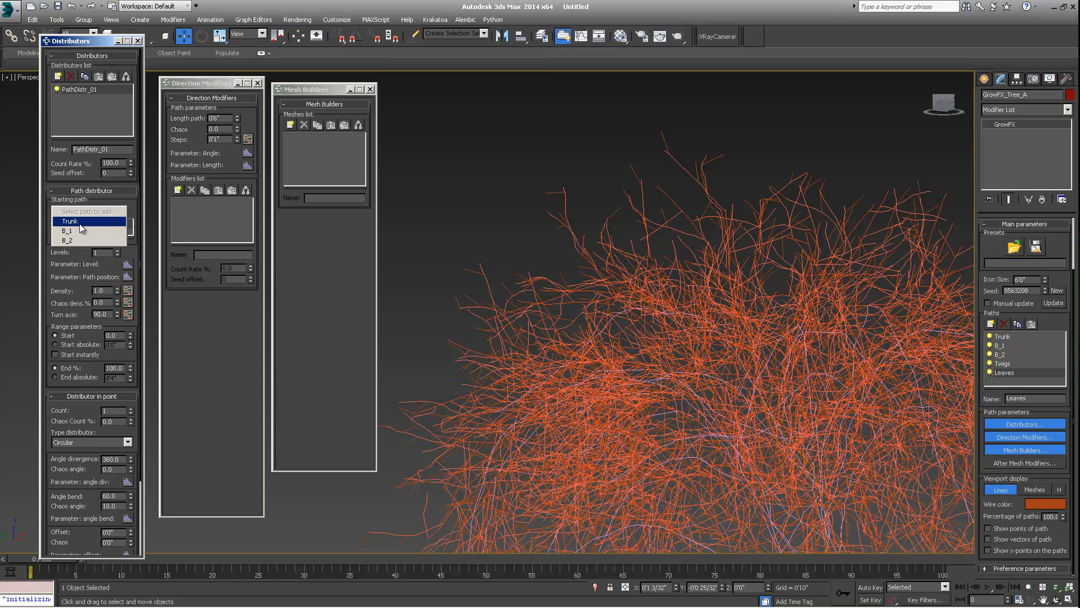
{"action": "left_click", "coordinate": [76, 240]}
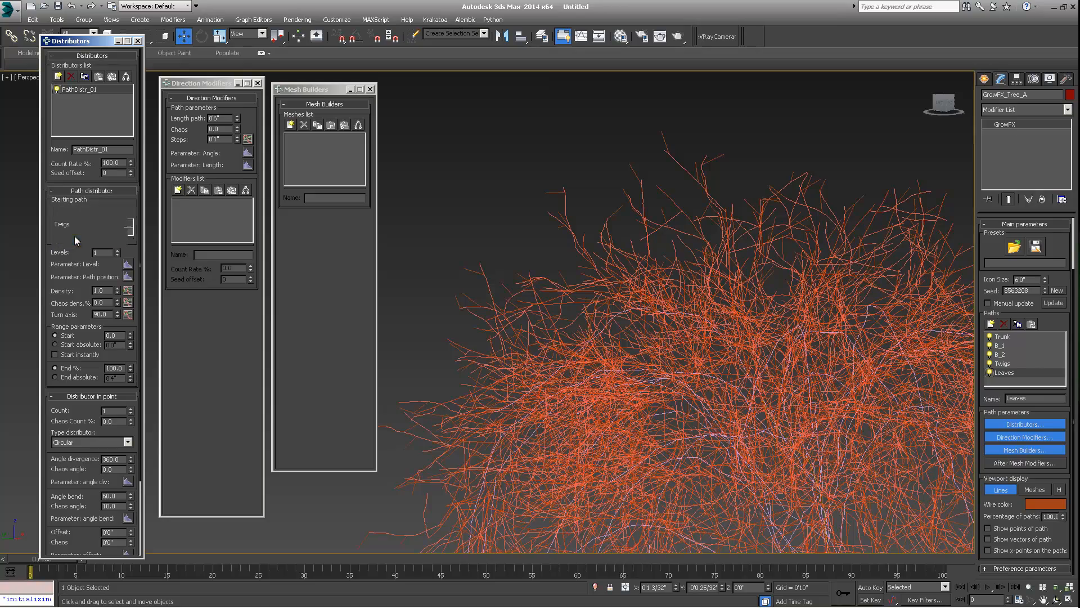
{"action": "scroll", "coordinate": [664, 281], "scroll_direction": "up", "scroll_amount": 3}
{"action": "scroll", "coordinate": [666, 272], "scroll_direction": "down", "scroll_amount": 3}
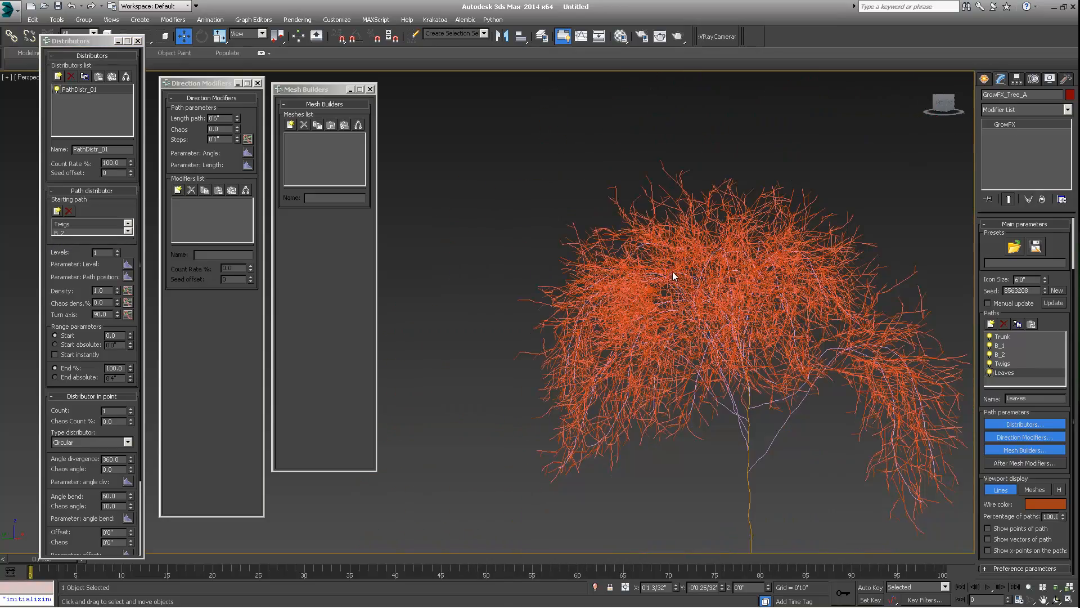
{"action": "middle_click_drag", "start_coordinate": [669, 272], "coordinate": [693, 367], "text": "alt"}
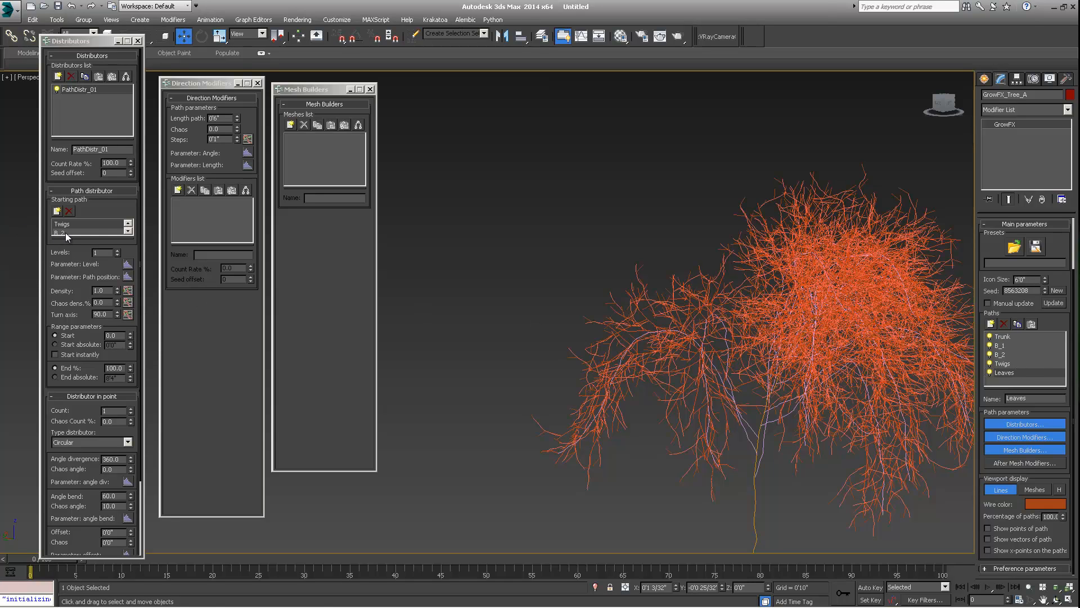
{"action": "left_click", "coordinate": [128, 231]}
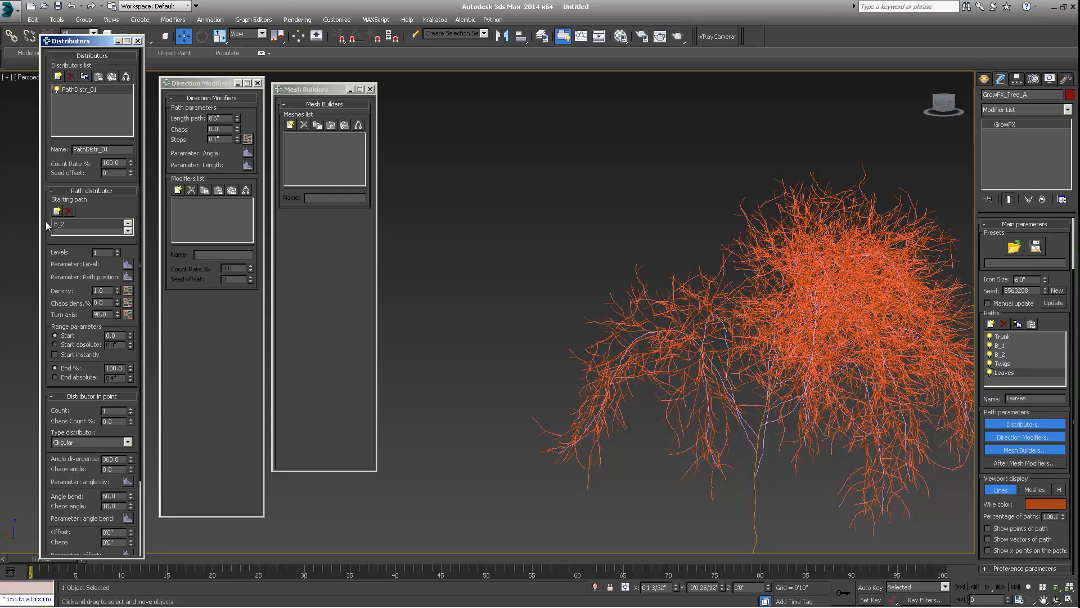
{"action": "left_click", "coordinate": [72, 213]}
- Set the distributor-in-point count to 2
{"action": "scroll", "coordinate": [725, 235], "scroll_direction": "up", "scroll_amount": 5}
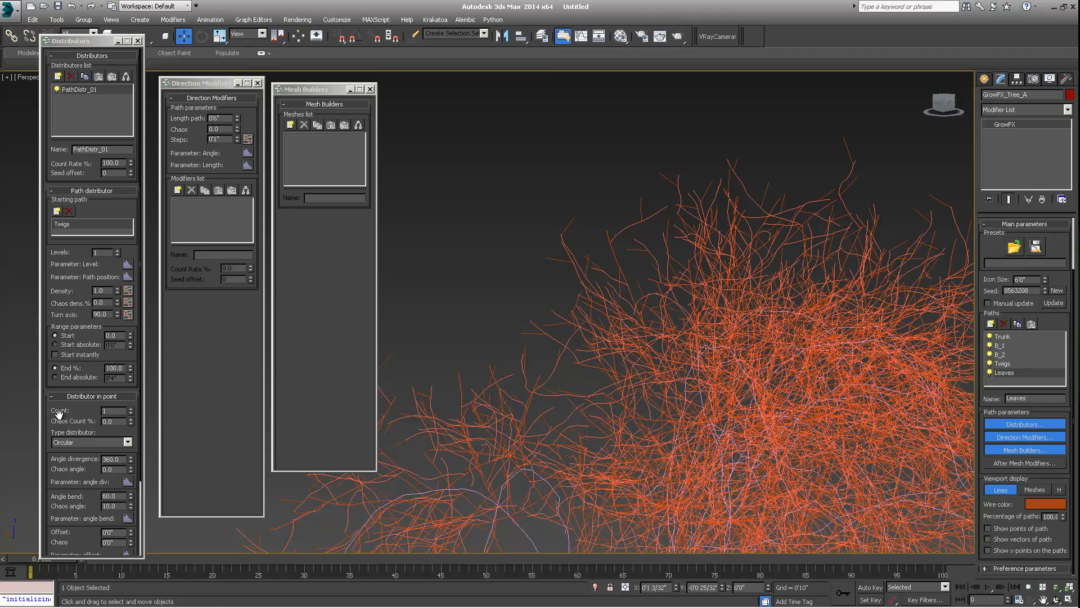
{"action": "double_click", "coordinate": [107, 411]}
{"action": "type", "text": "2"}
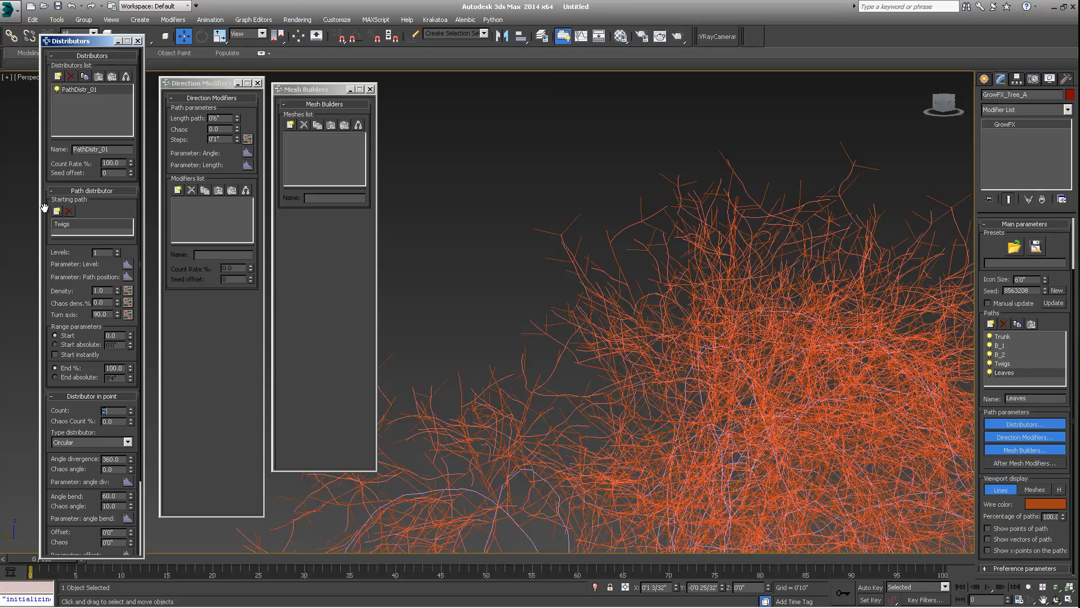
{"action": "scroll", "coordinate": [672, 191], "scroll_direction": "down", "scroll_amount": 5}
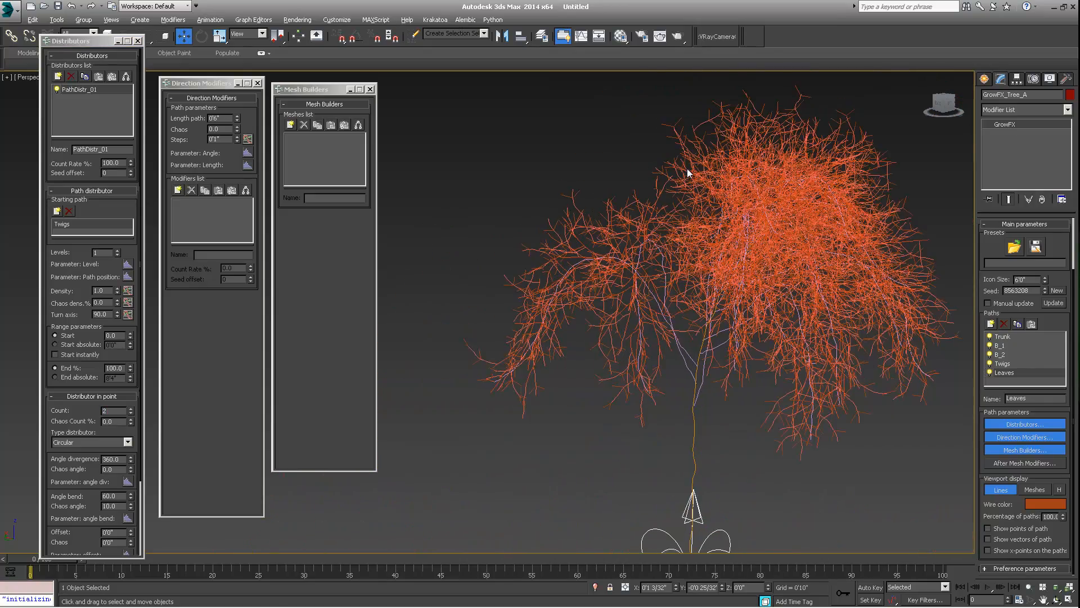
{"action": "middle_click_drag", "start_coordinate": [686, 168], "coordinate": [695, 173], "text": "alt"}
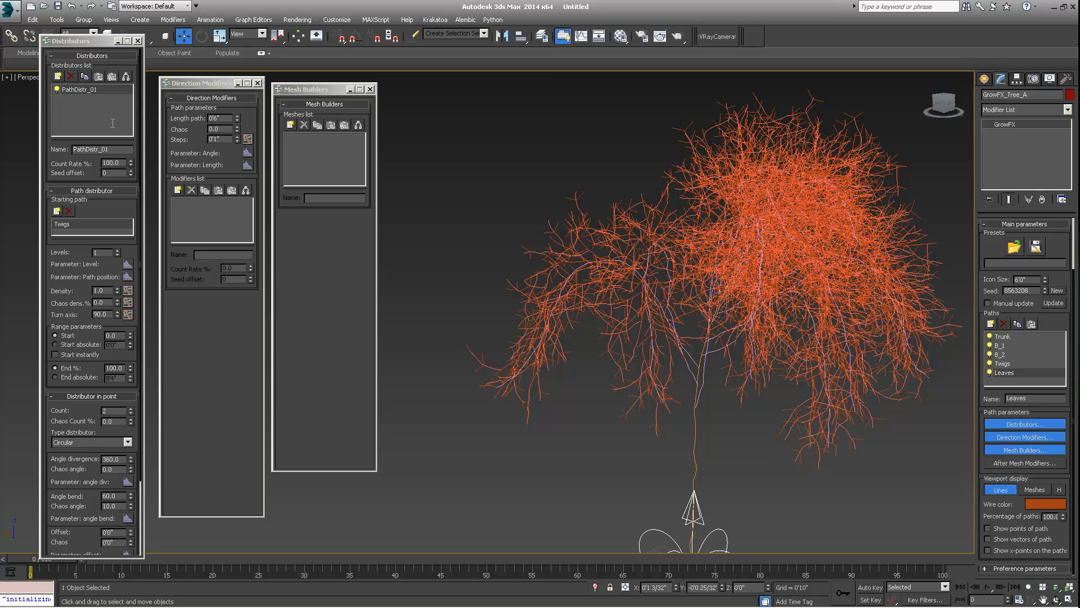
- Set the Leaves path chaos to 30
{"action": "double_click", "coordinate": [222, 129]}
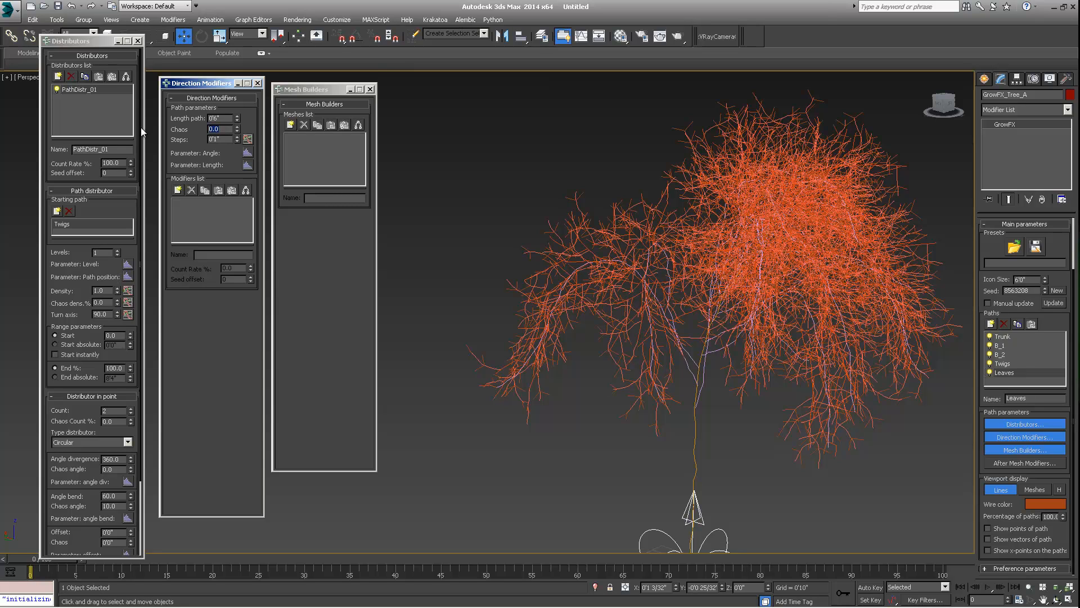
{"action": "type", "text": "30"}
{"action": "key", "text": "Return"}
{"action": "mouse_move", "coordinate": [630, 238]}
{"action": "middle_mouse_down", "text": "alt"}
{"action": "mouse_move", "coordinate": [646, 211]}
{"action": "mouse_move", "coordinate": [646, 225]}
{"action": "middle_mouse_up", "text": "alt"}
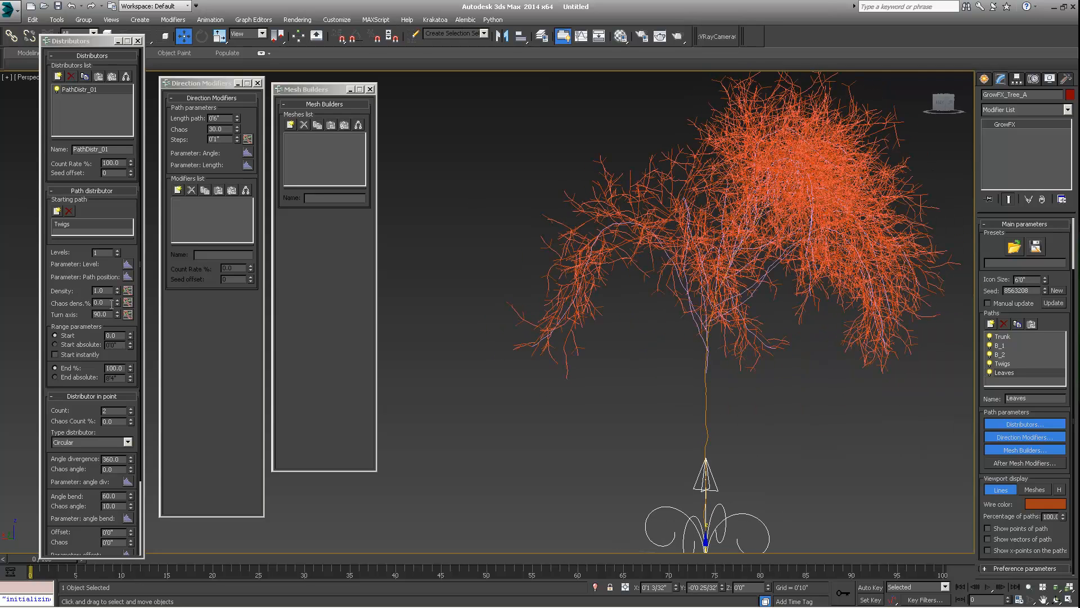
- Set the path distributor density to 5
{"action": "double_click", "coordinate": [102, 291]}
{"action": "type", "text": "5"}
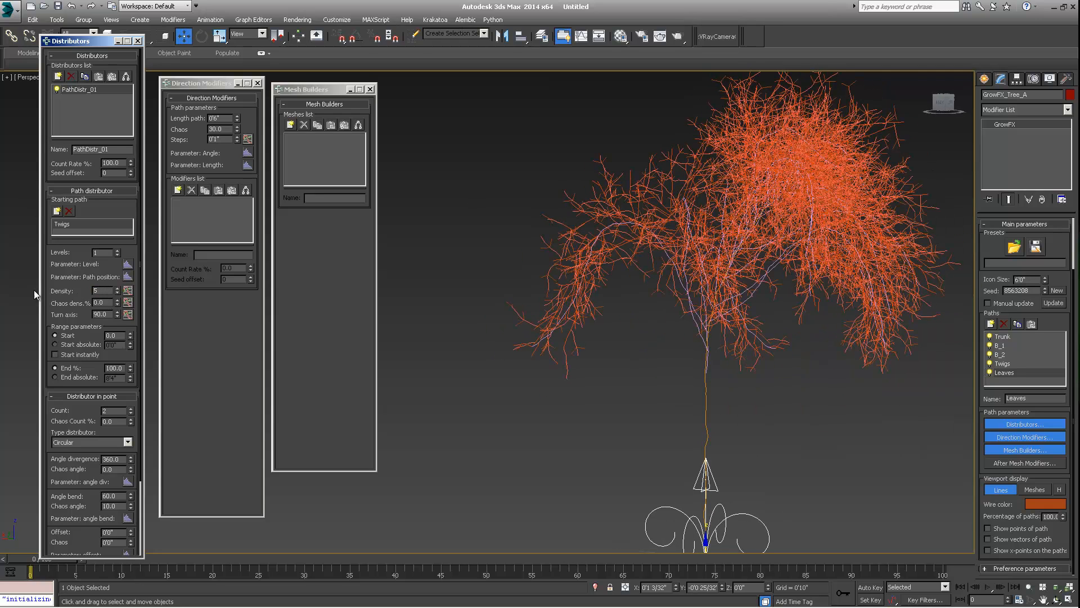
{"action": "key", "text": "Return"}
{"action": "middle_click_drag", "start_coordinate": [697, 206], "coordinate": [634, 242]}
{"action": "scroll", "coordinate": [694, 306], "scroll_direction": "down", "scroll_amount": 3}
{"action": "scroll", "coordinate": [634, 241], "scroll_direction": "up", "scroll_amount": 2}
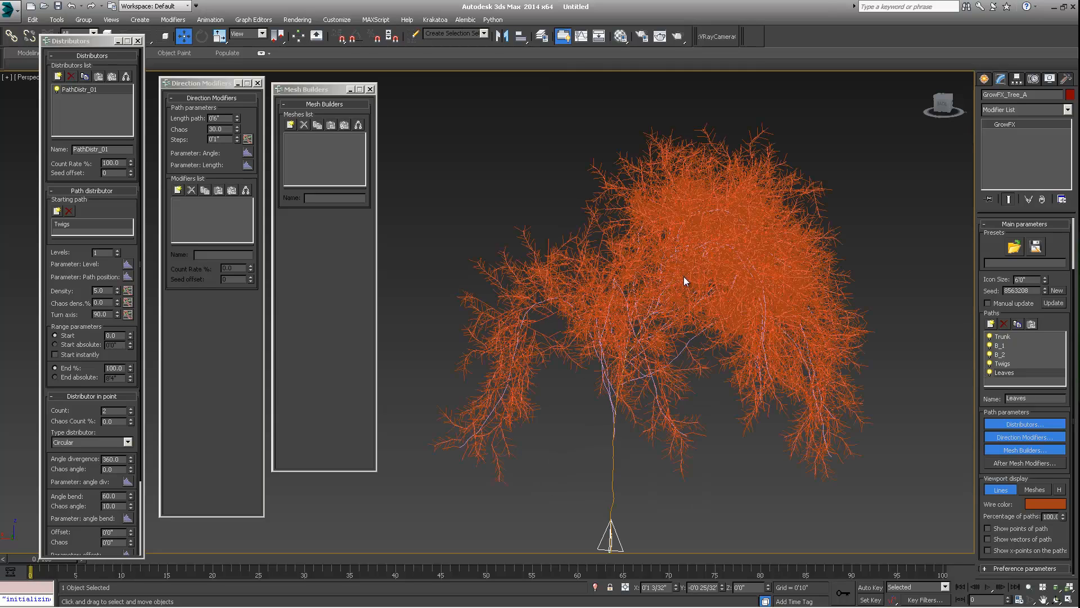
{"action": "scroll", "coordinate": [658, 230], "scroll_direction": "up", "scroll_amount": 2}
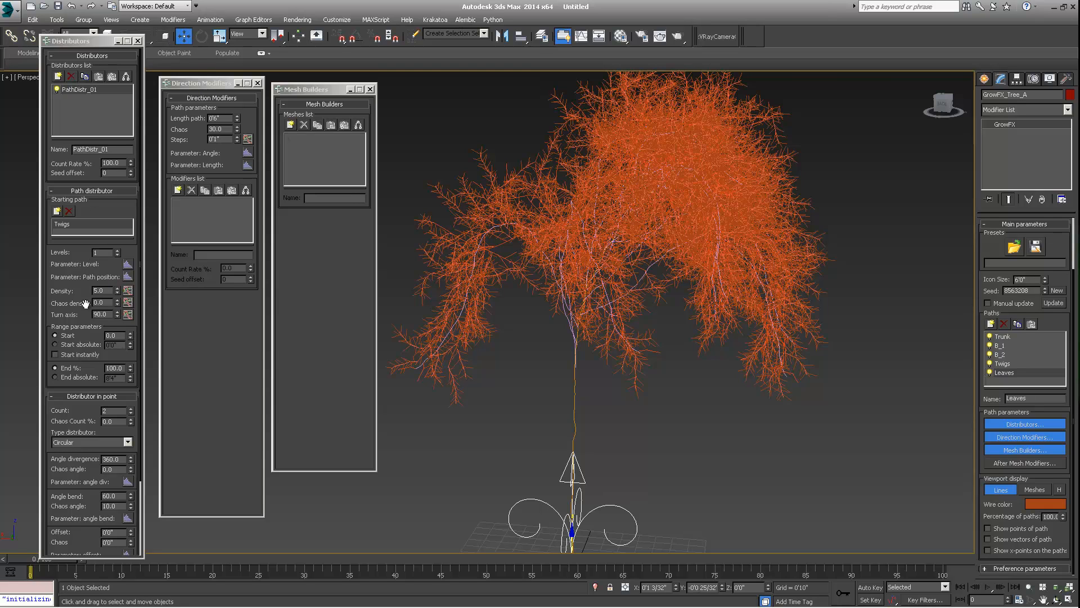
{"action": "middle_click_drag", "start_coordinate": [665, 256], "coordinate": [666, 258]}
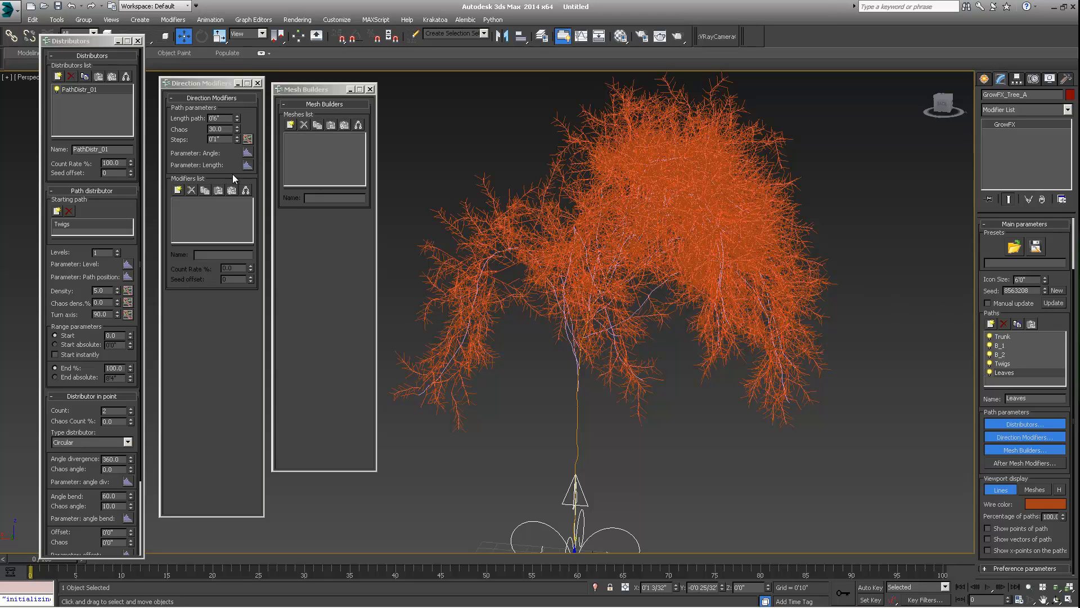
- Add a Vector direction modifier with Orientation for leaves enabled and strength set to 10
{"action": "left_click", "coordinate": [178, 190]}
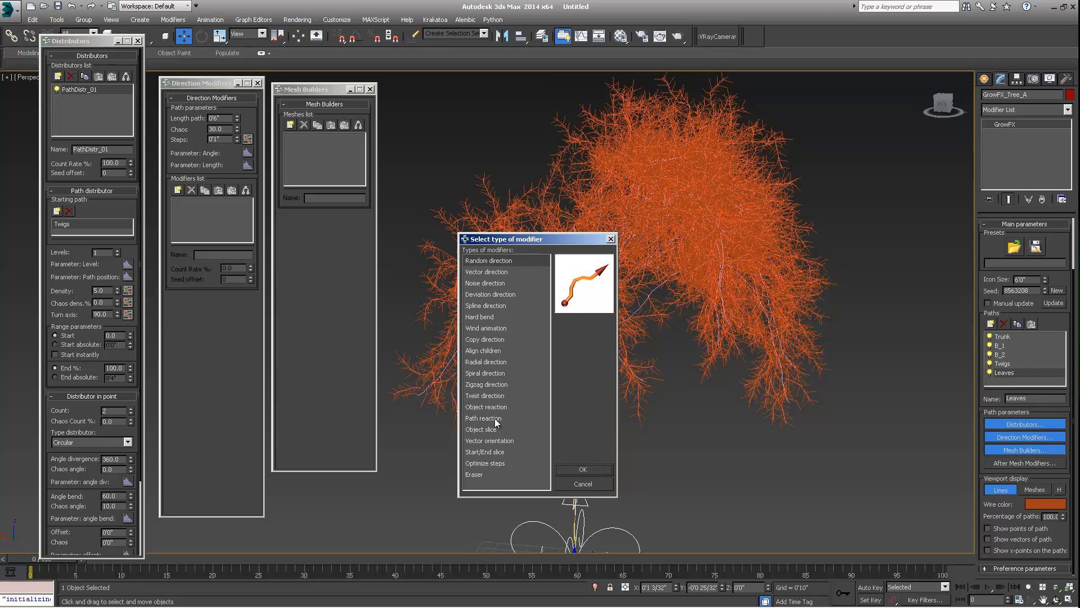
{"action": "left_click", "coordinate": [486, 272]}
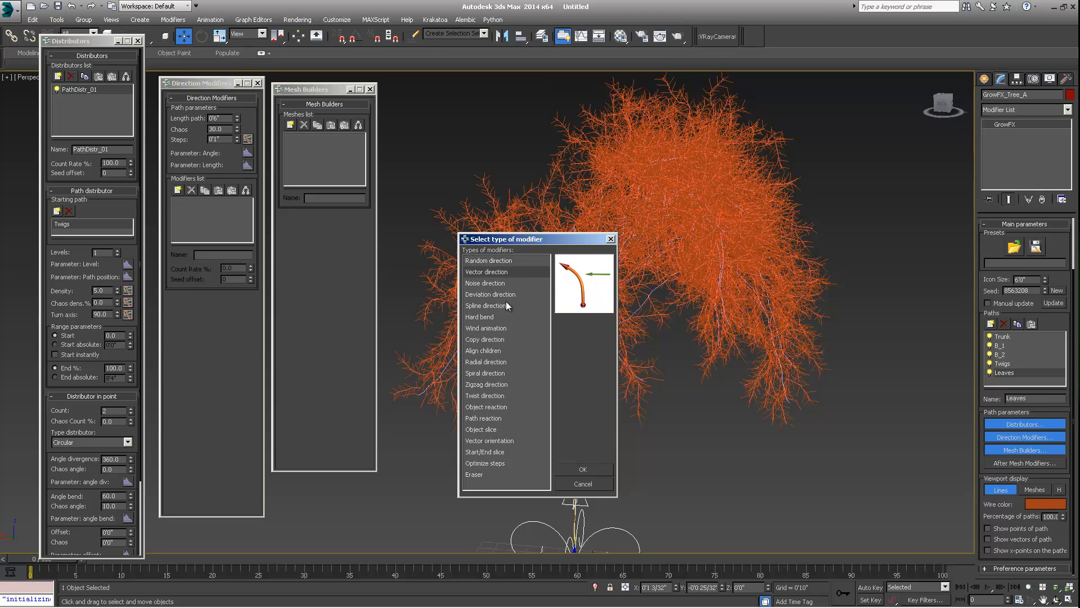
{"action": "left_click", "coordinate": [583, 469]}
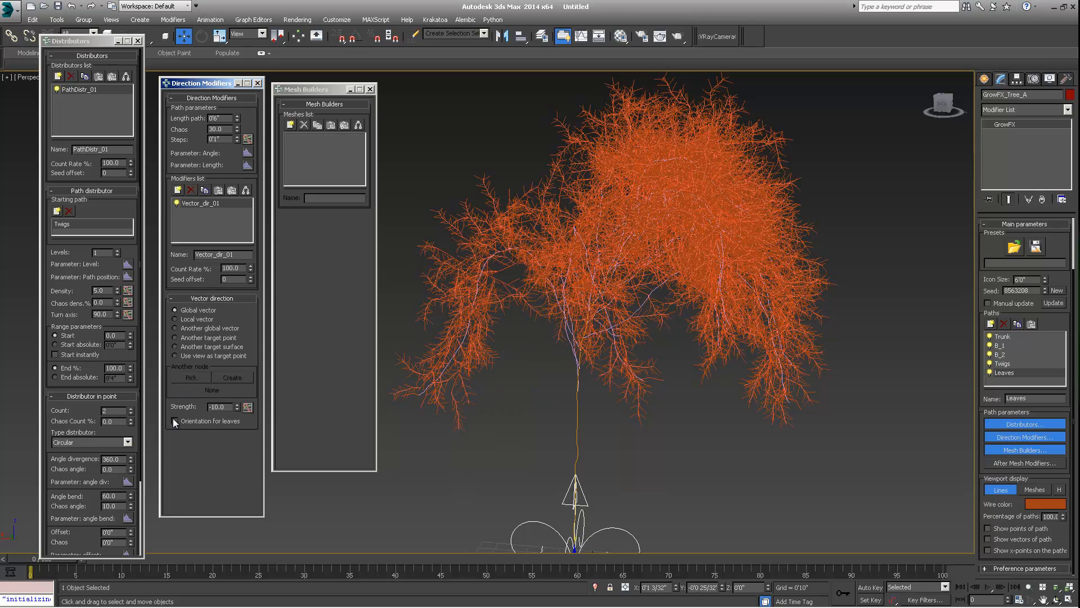
{"action": "left_click", "coordinate": [174, 420]}
{"action": "type", "text": "10"}
{"action": "key", "text": "Return"}
- Select the Trunk path and start adding a mesh builder to it
{"action": "middle_click", "coordinate": [501, 187]}
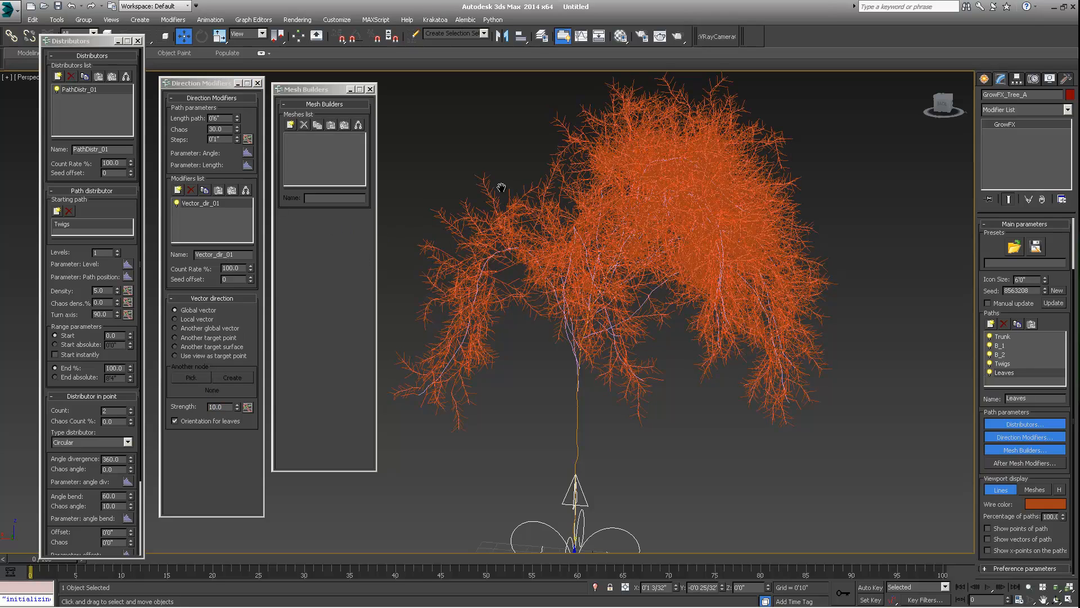
{"action": "middle_click_drag", "start_coordinate": [501, 187], "coordinate": [559, 255]}
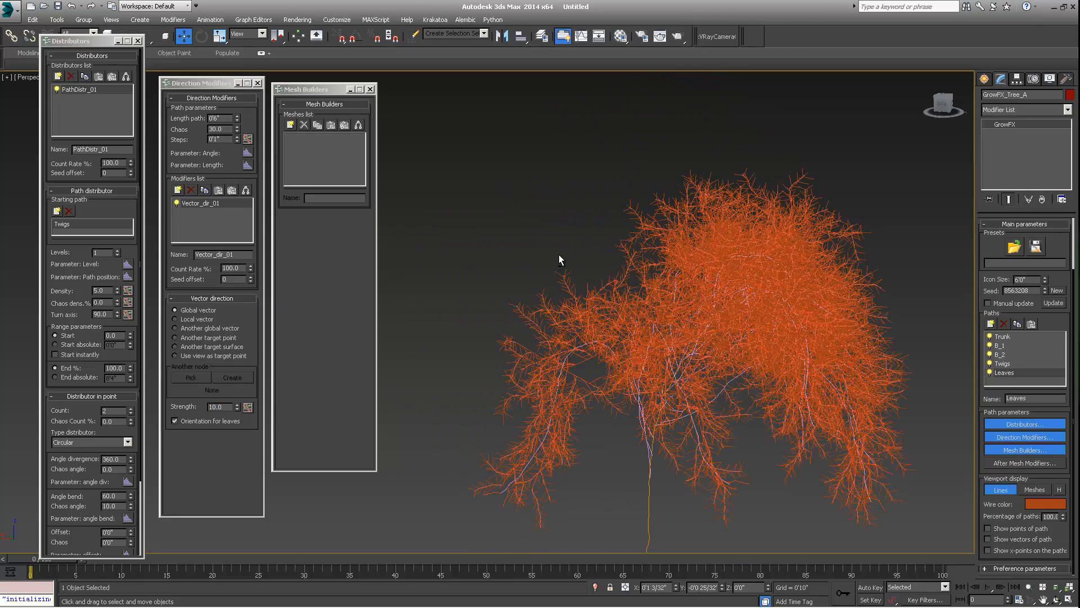
{"action": "middle_click_drag", "start_coordinate": [633, 327], "coordinate": [464, 253]}
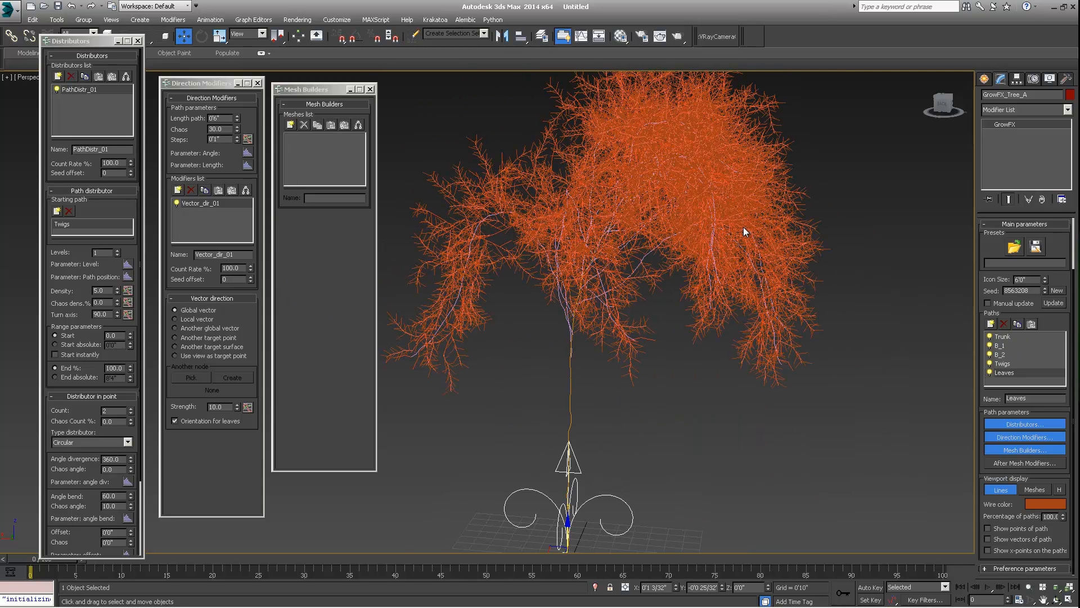
{"action": "scroll", "coordinate": [625, 263], "scroll_direction": "down", "scroll_amount": 3}
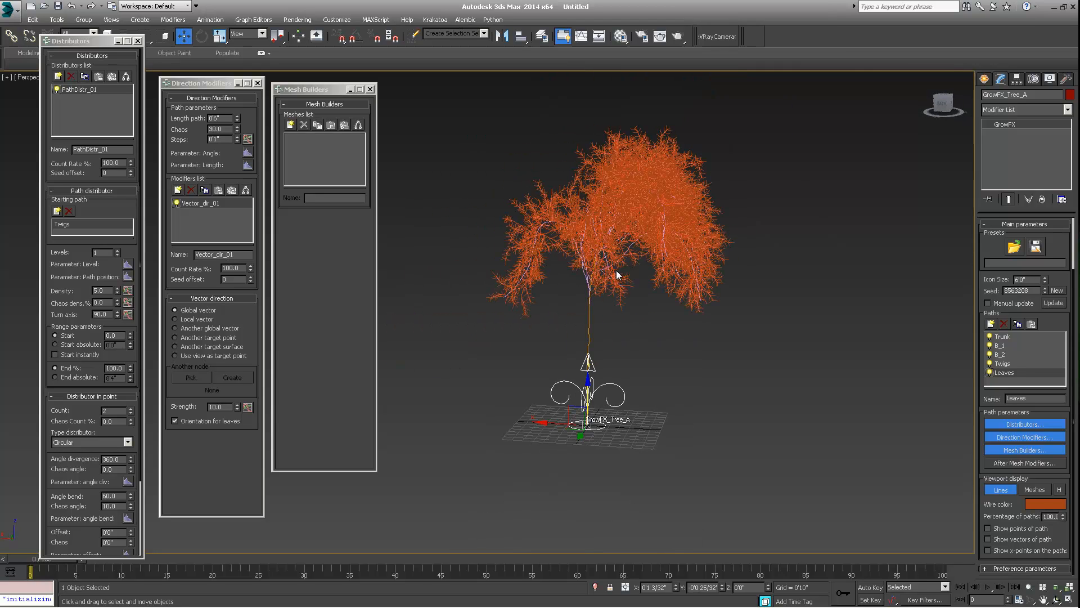
{"action": "scroll", "coordinate": [617, 276], "scroll_direction": "up", "scroll_amount": 3}
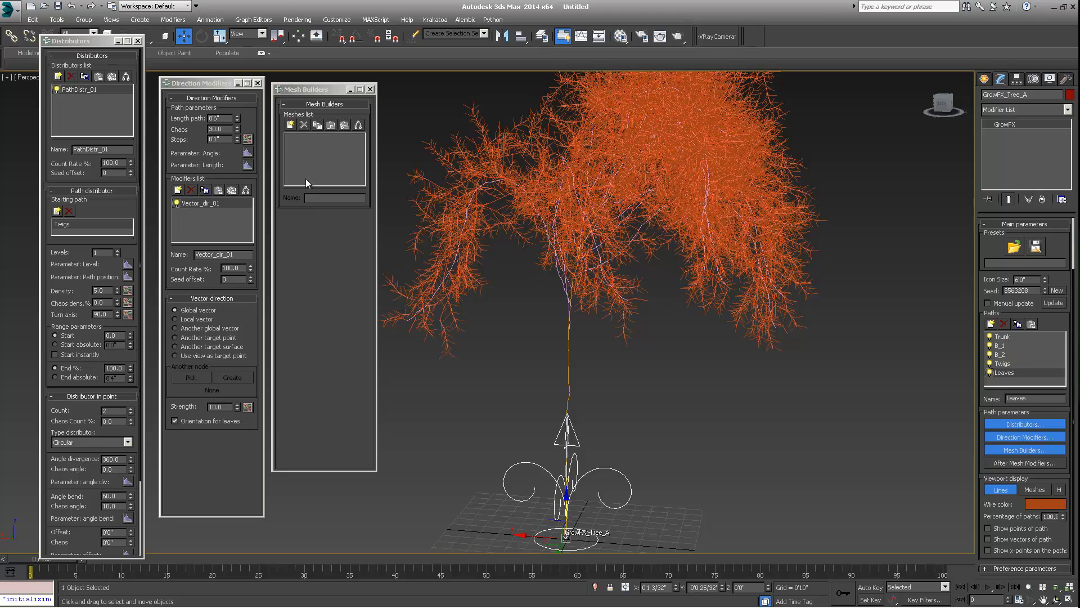
{"action": "left_click", "coordinate": [1008, 336]}
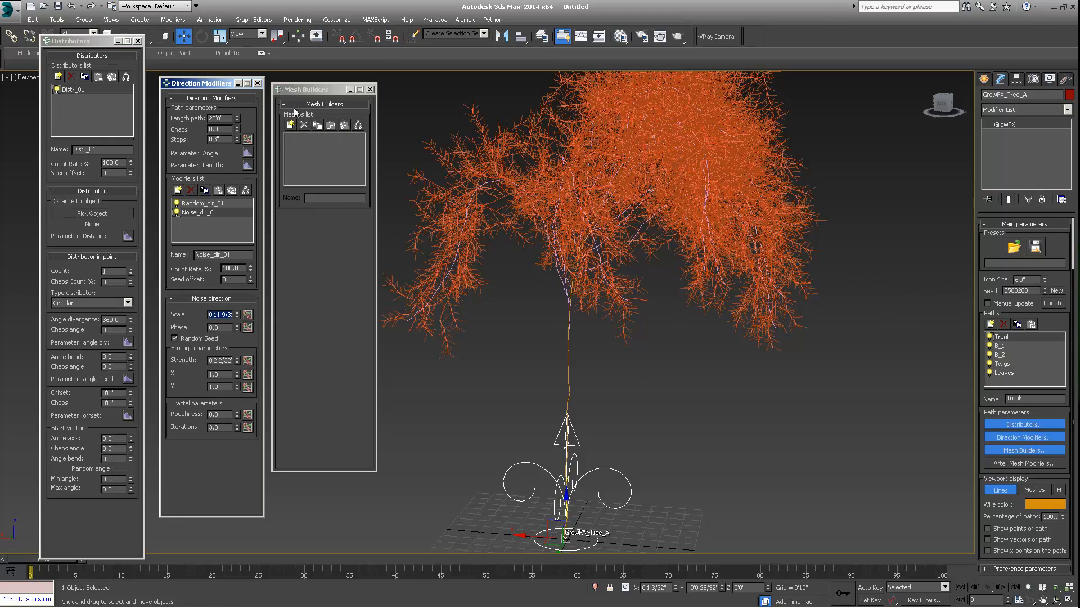
{"action": "left_click", "coordinate": [291, 124]}
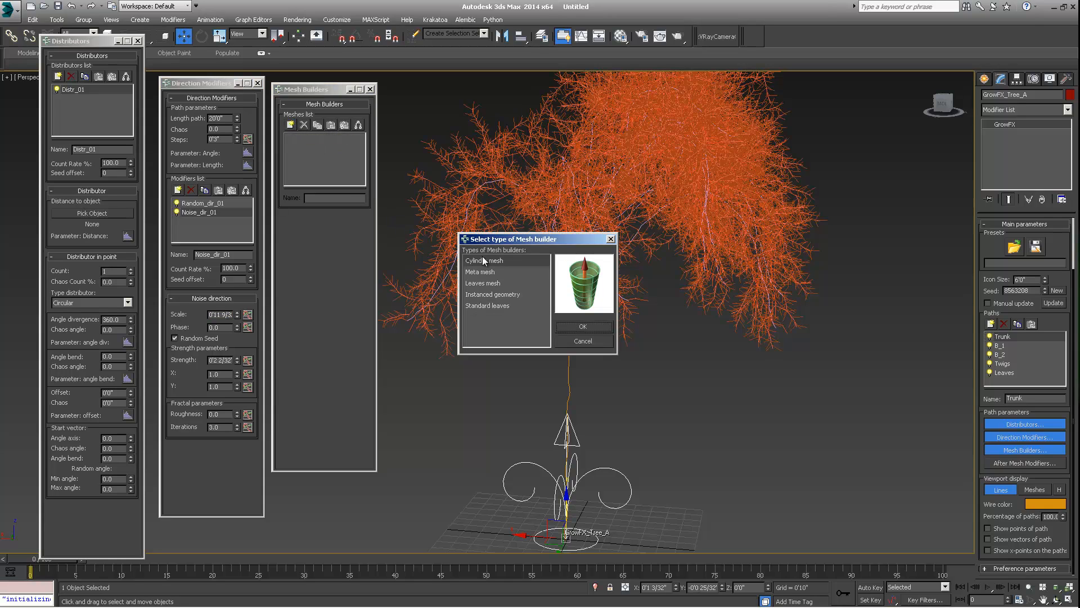
{"action": "left_click_drag", "start_coordinate": [501, 241], "coordinate": [334, 184]}
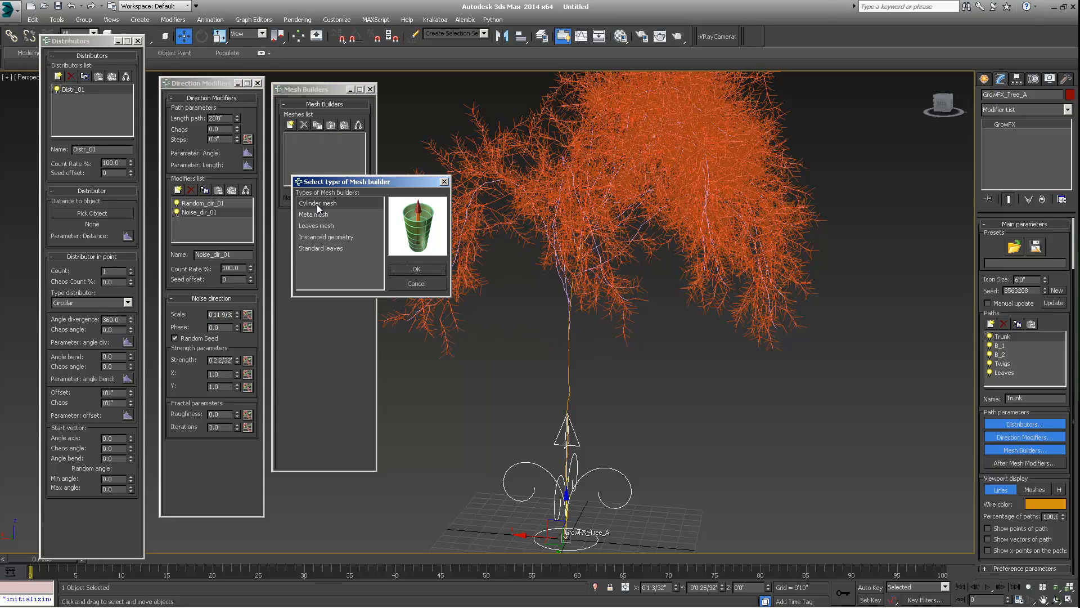
- Preview the available mesh builder types in the selection dialog
{"action": "left_click", "coordinate": [311, 216]}
{"action": "left_click", "coordinate": [313, 226]}
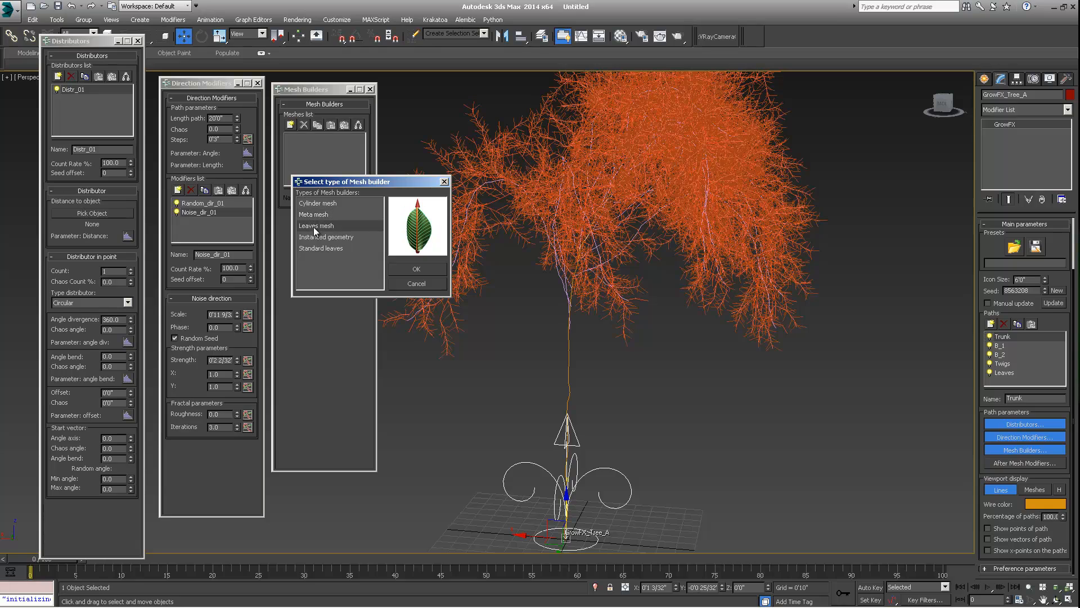
{"action": "left_click", "coordinate": [319, 236]}
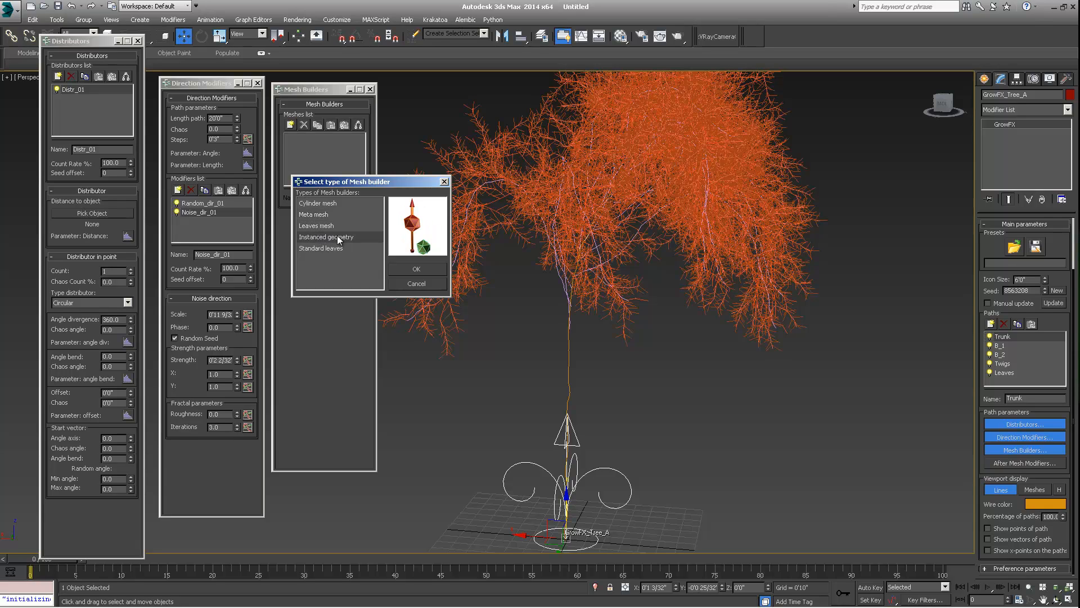
{"action": "left_click", "coordinate": [313, 249]}
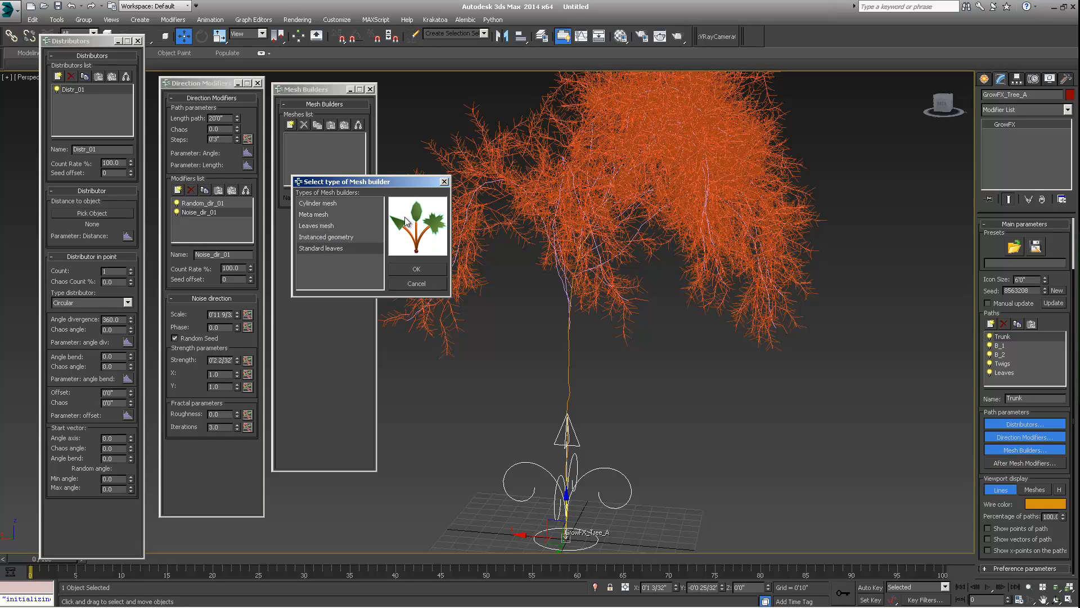
{"action": "left_click", "coordinate": [339, 238]}
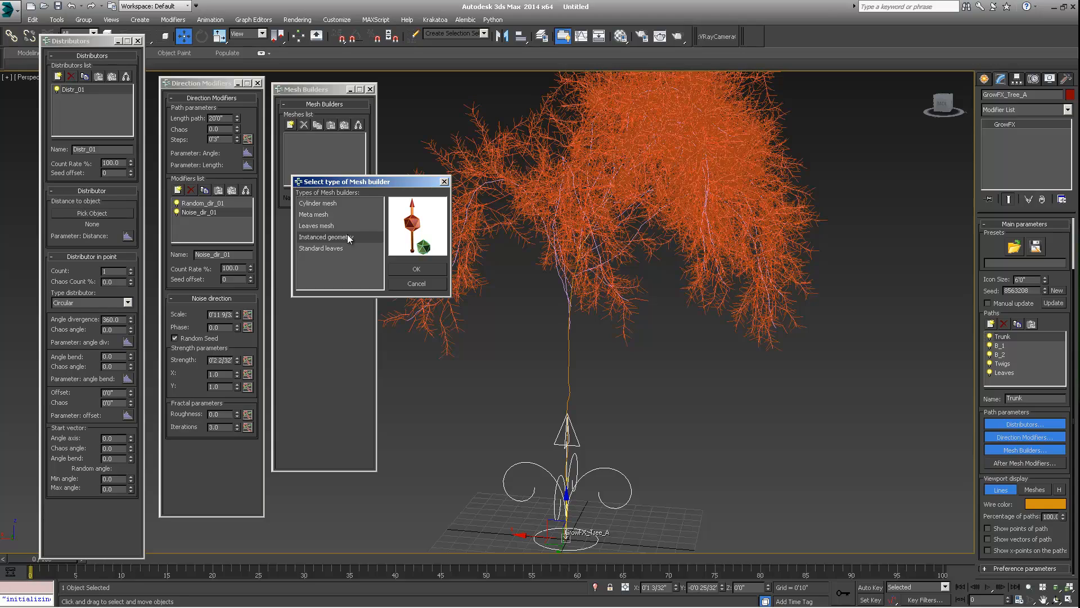
{"action": "left_click", "coordinate": [317, 213]}
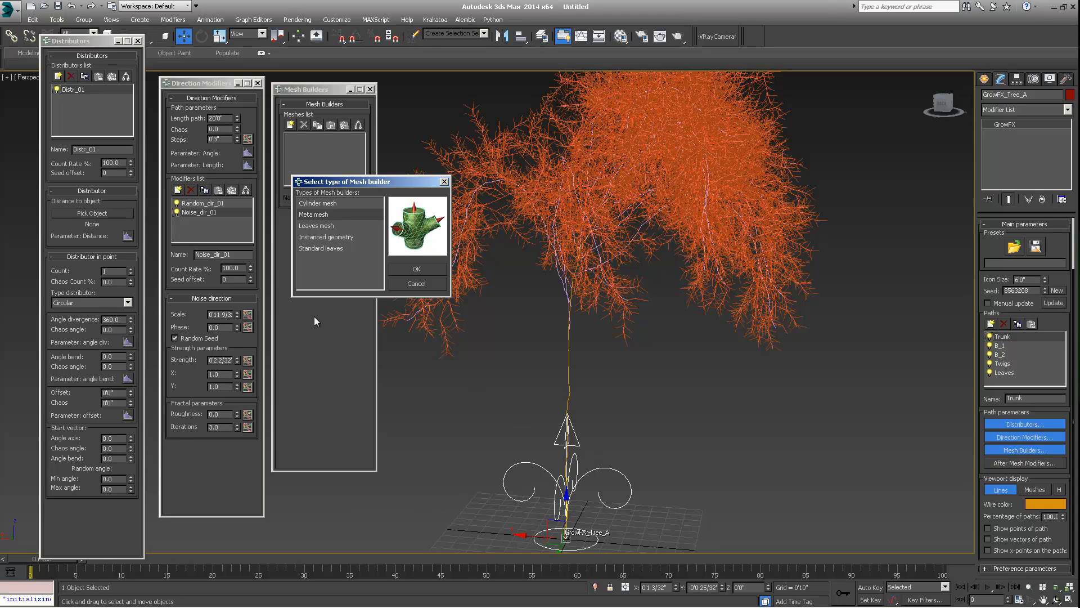
- Choose Cylinder mesh as the mesh builder type for the Trunk path
{"action": "left_click_drag", "start_coordinate": [342, 188], "coordinate": [337, 176]}
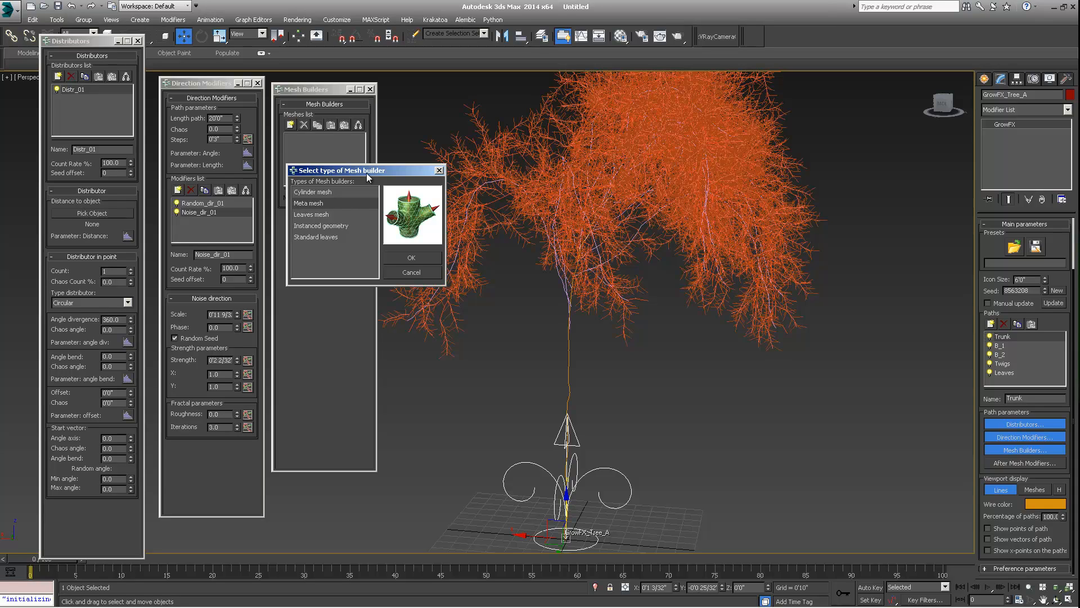
{"action": "left_click", "coordinate": [310, 192]}
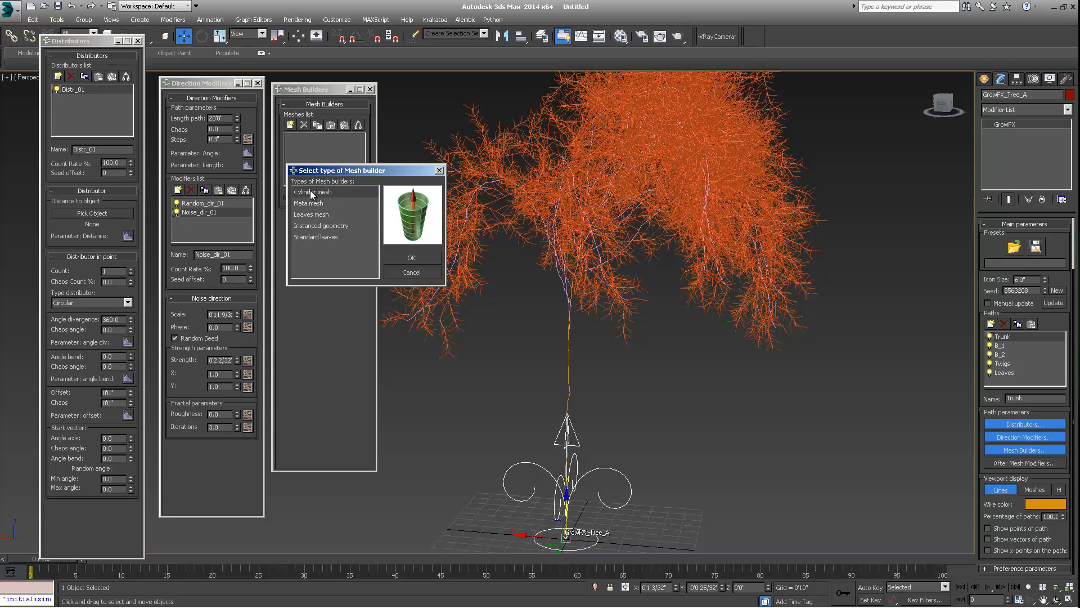
{"action": "left_click_drag", "start_coordinate": [348, 174], "coordinate": [323, 163]}
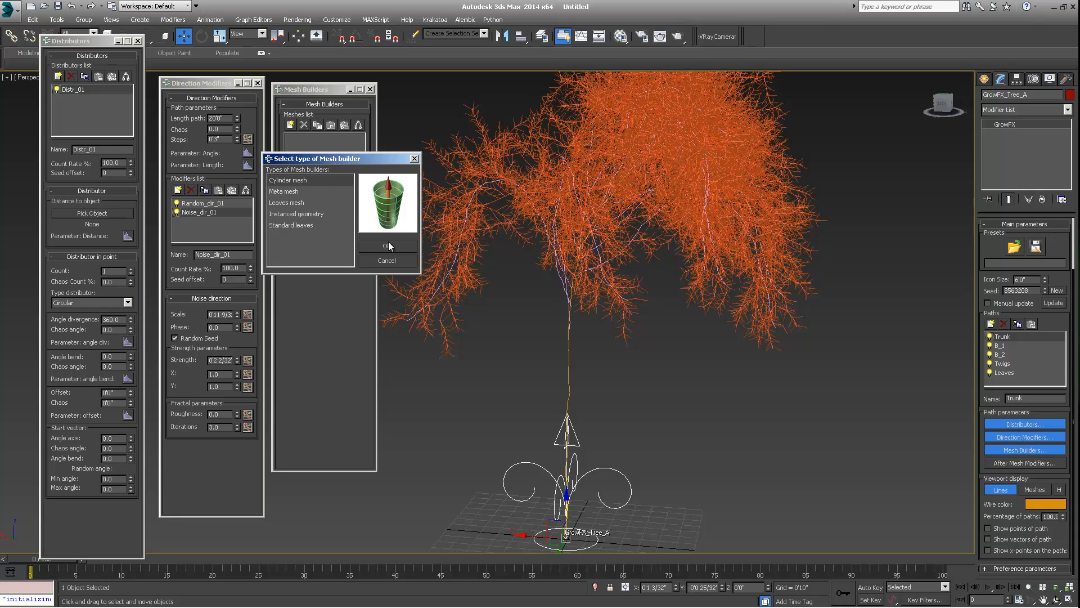
{"action": "left_click_drag", "start_coordinate": [356, 158], "coordinate": [335, 132]}
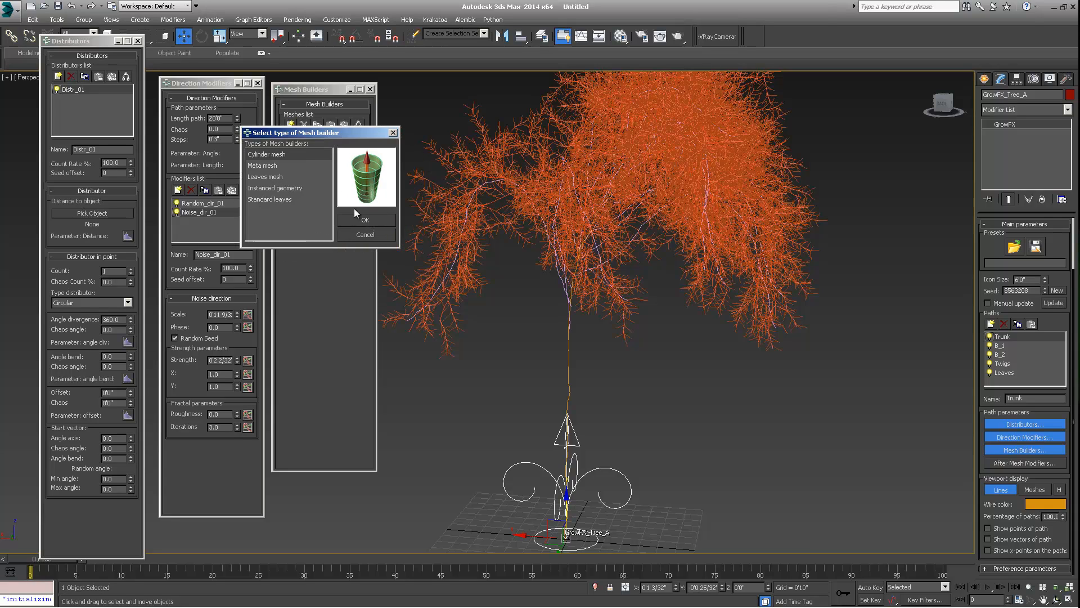
{"action": "left_click", "coordinate": [363, 218]}
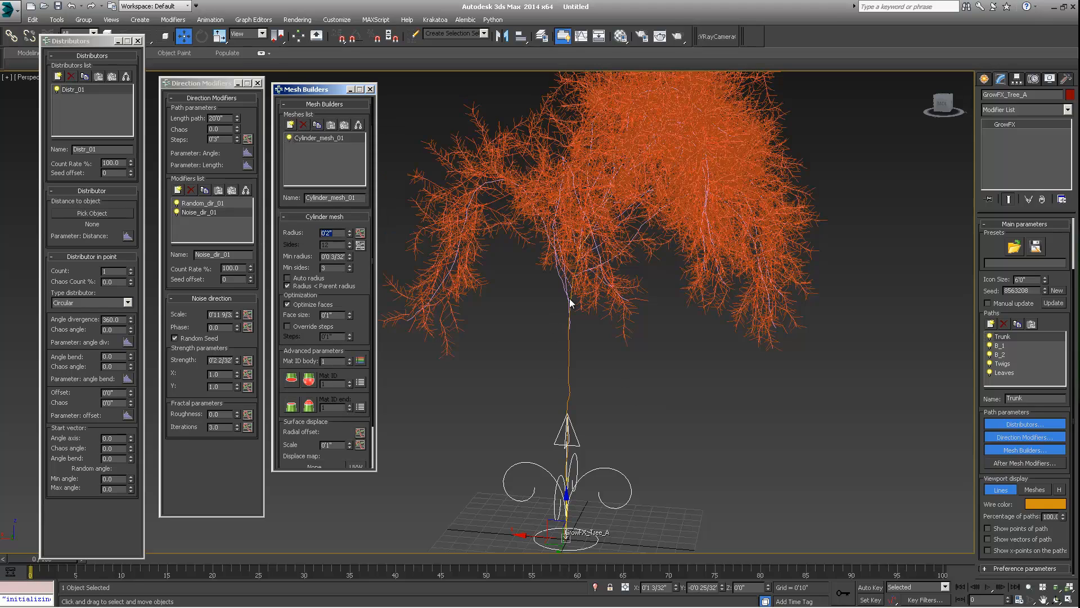
{"action": "middle_click_drag", "start_coordinate": [583, 353], "coordinate": [586, 316]}
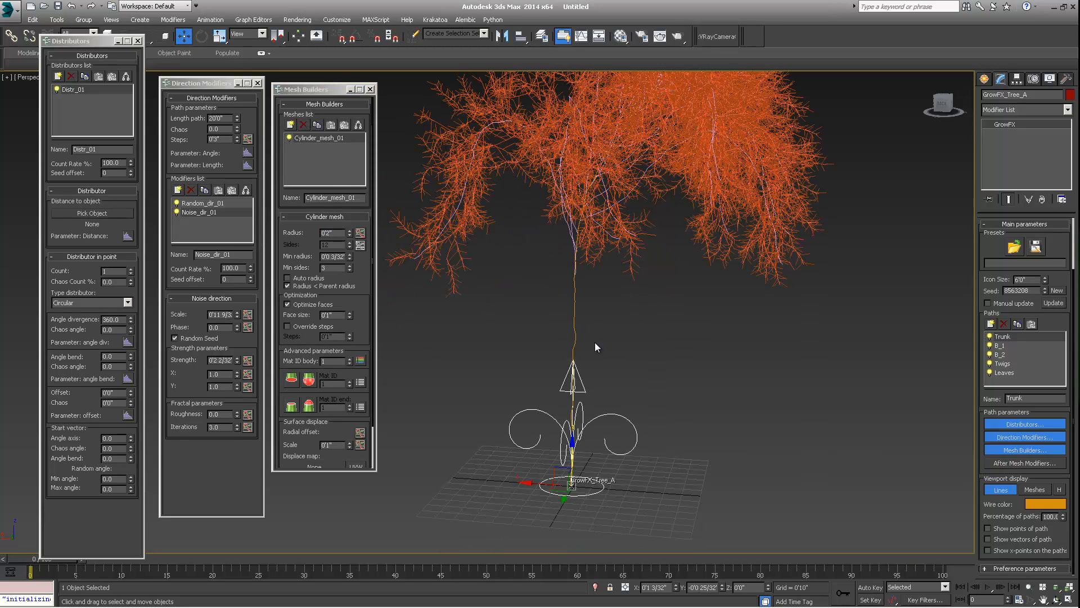
{"action": "scroll", "coordinate": [575, 335], "scroll_direction": "down", "scroll_amount": 3}
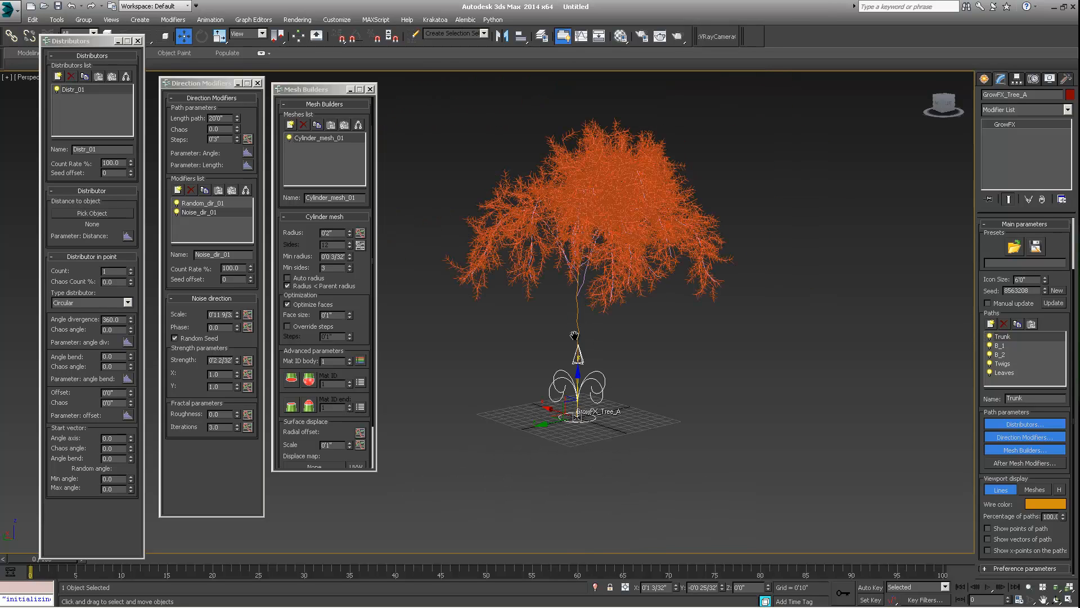
{"action": "middle_click_drag", "start_coordinate": [574, 336], "coordinate": [279, 103]}
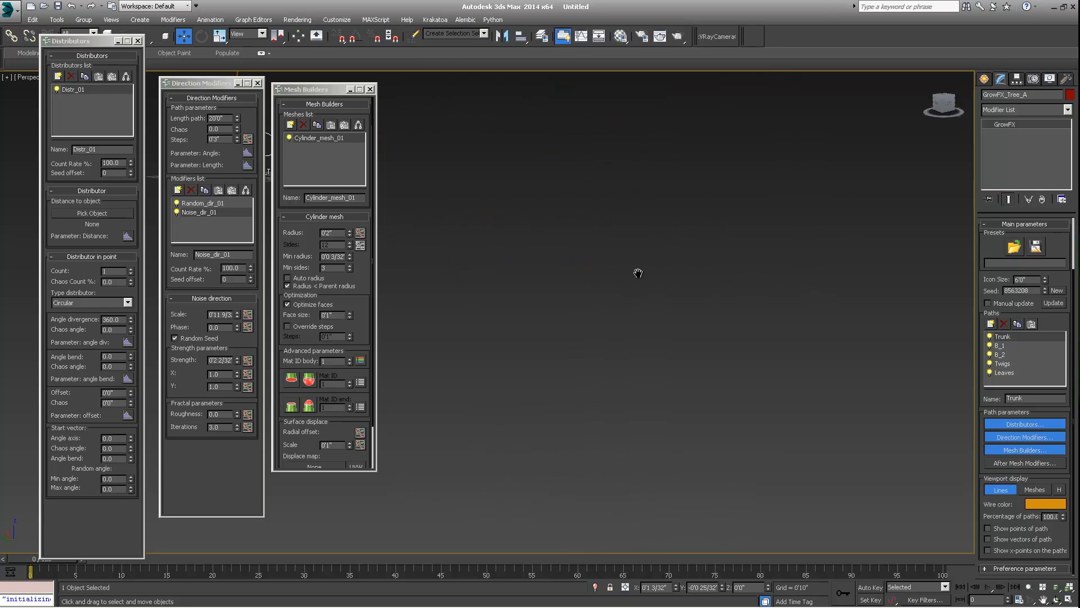
{"action": "scroll", "coordinate": [623, 276], "scroll_direction": "down", "scroll_amount": 4}
{"action": "key", "text": "f"}
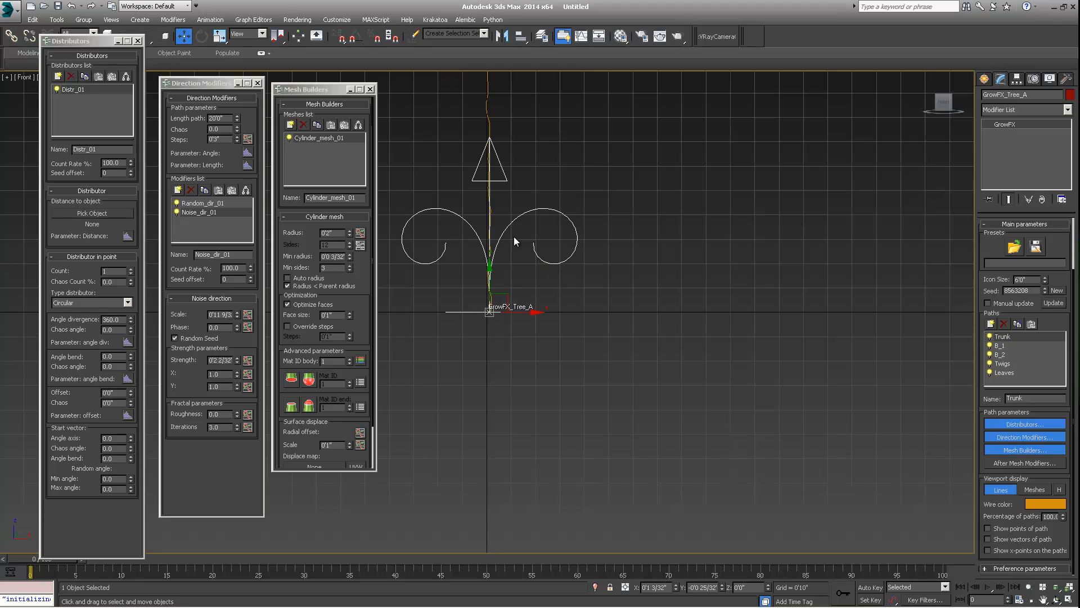
{"action": "middle_click_drag", "start_coordinate": [536, 273], "coordinate": [547, 377]}
{"action": "middle_click_drag", "start_coordinate": [628, 129], "coordinate": [42, 96]}
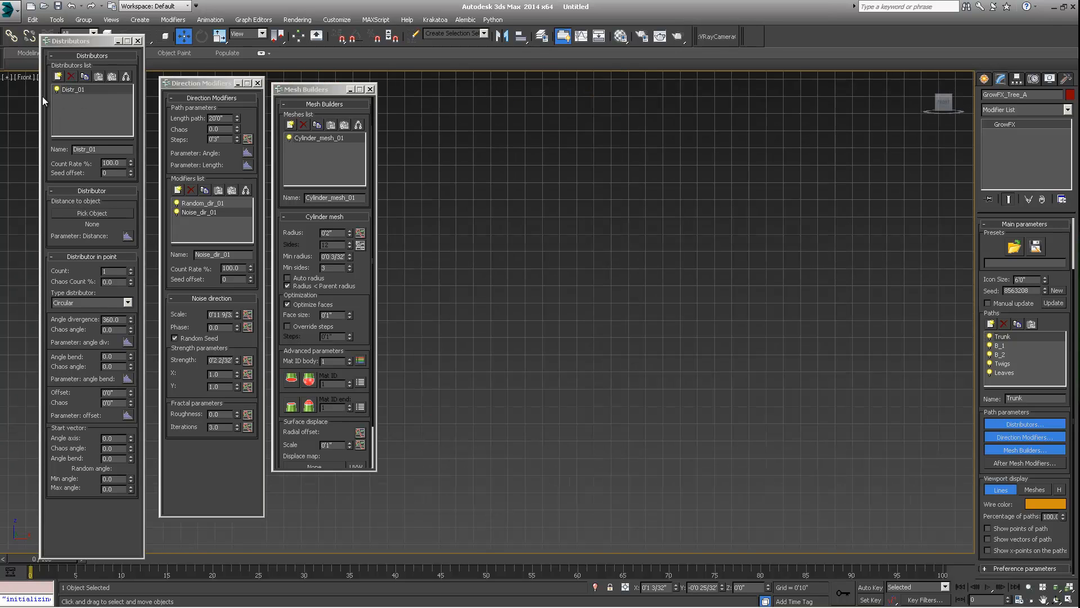
{"action": "left_click", "coordinate": [23, 77]}
{"action": "left_click", "coordinate": [43, 113]}
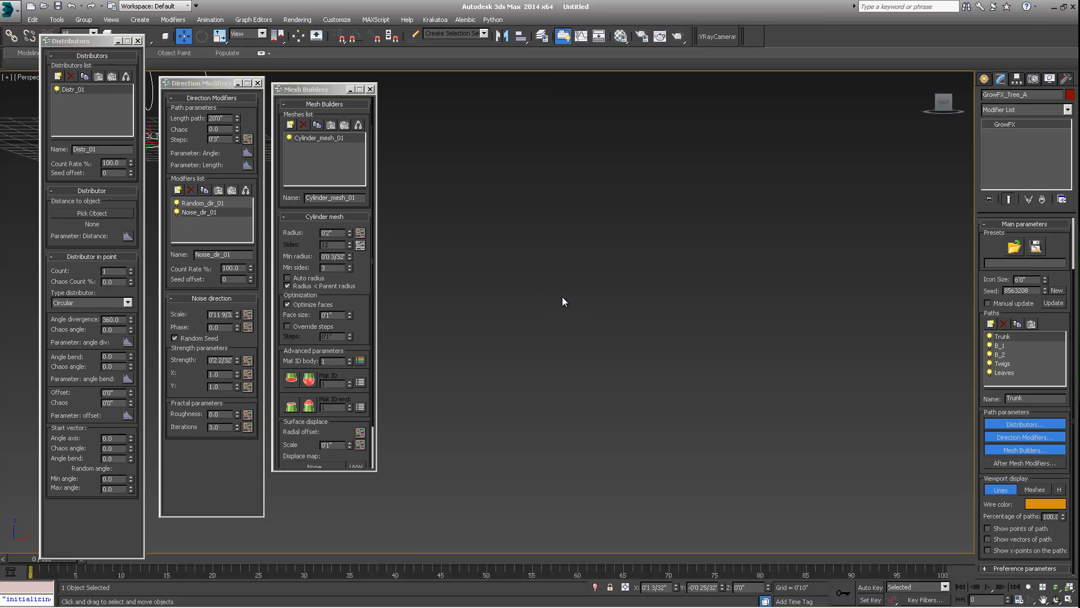
{"action": "key", "text": "z"}
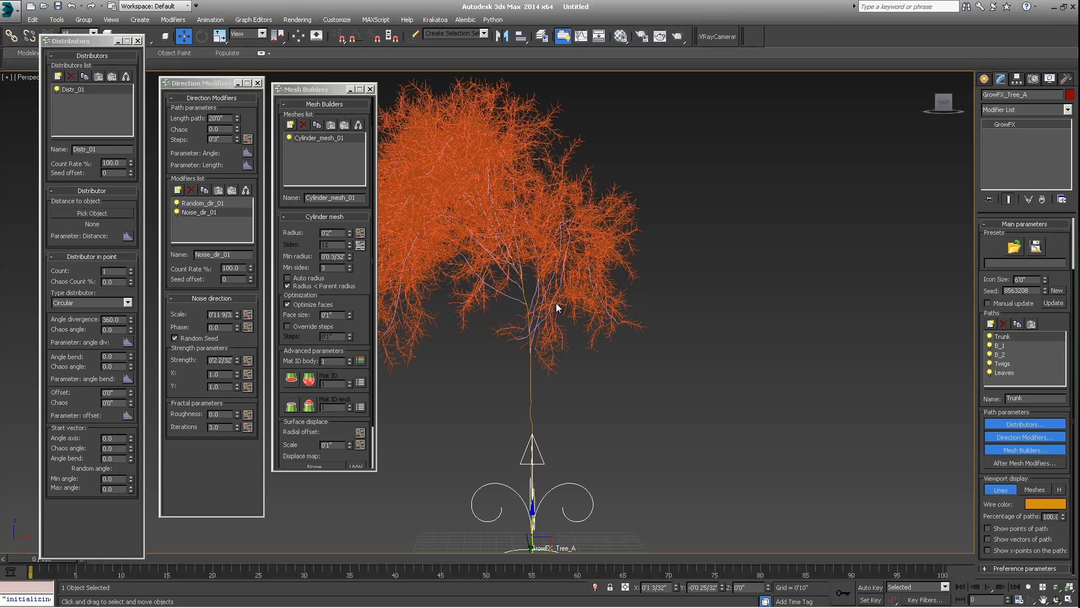
- Switch the viewport display to show the tree's meshes only
{"action": "left_click", "coordinate": [1034, 489]}
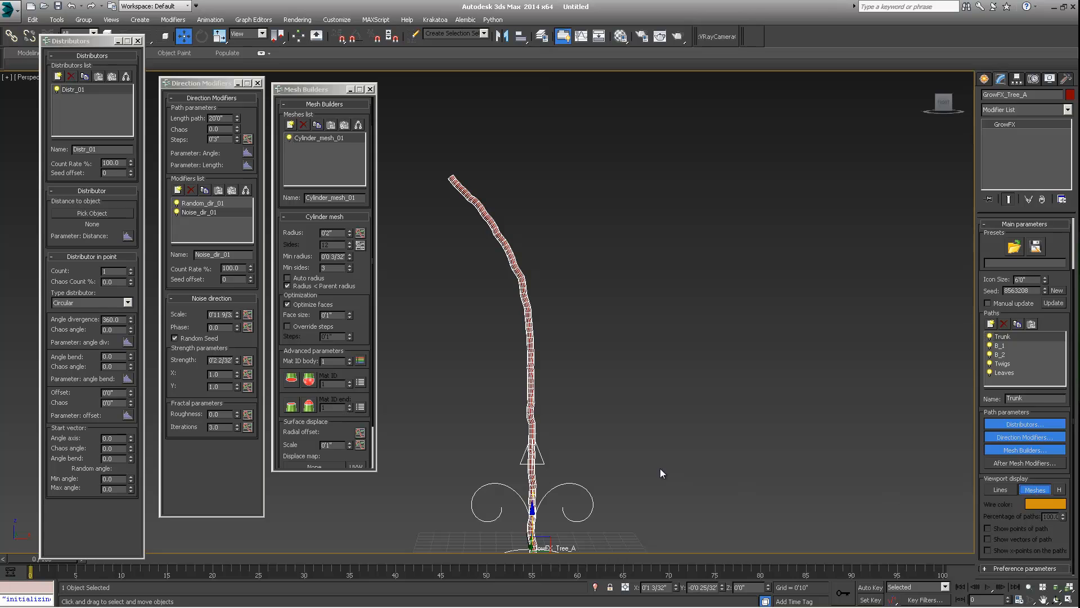
{"action": "middle_click_drag", "start_coordinate": [561, 440], "coordinate": [559, 383], "text": "alt"}
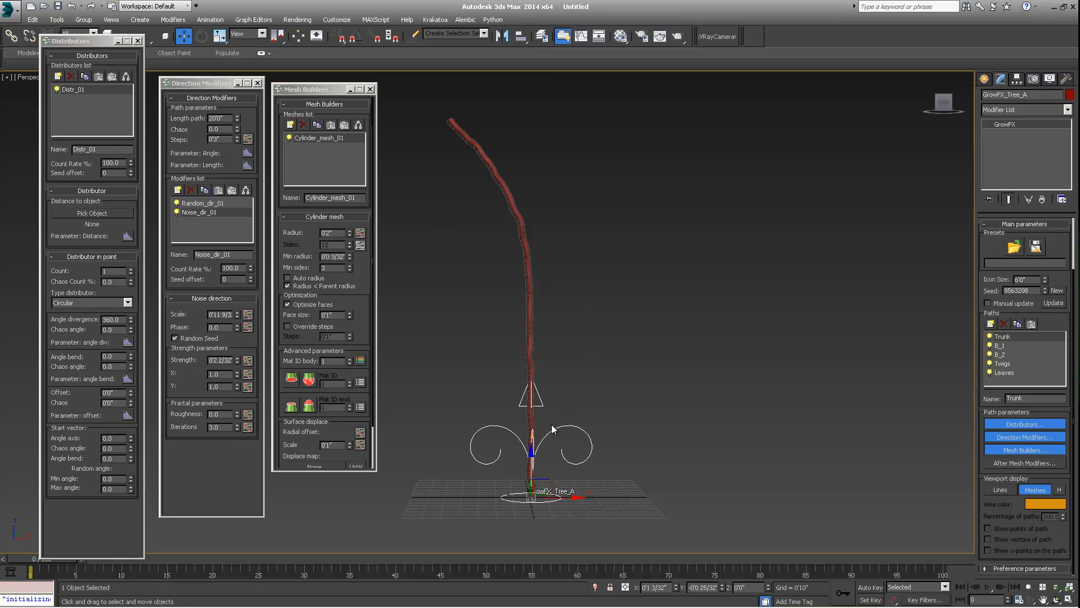
{"action": "left_click", "coordinate": [605, 386]}
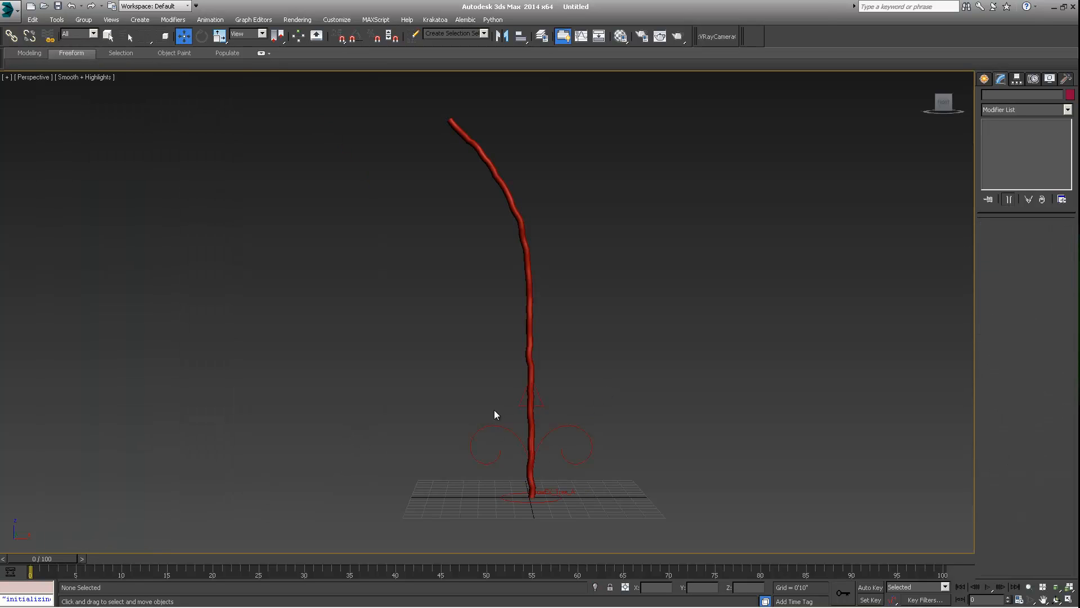
{"action": "left_click", "coordinate": [541, 438]}
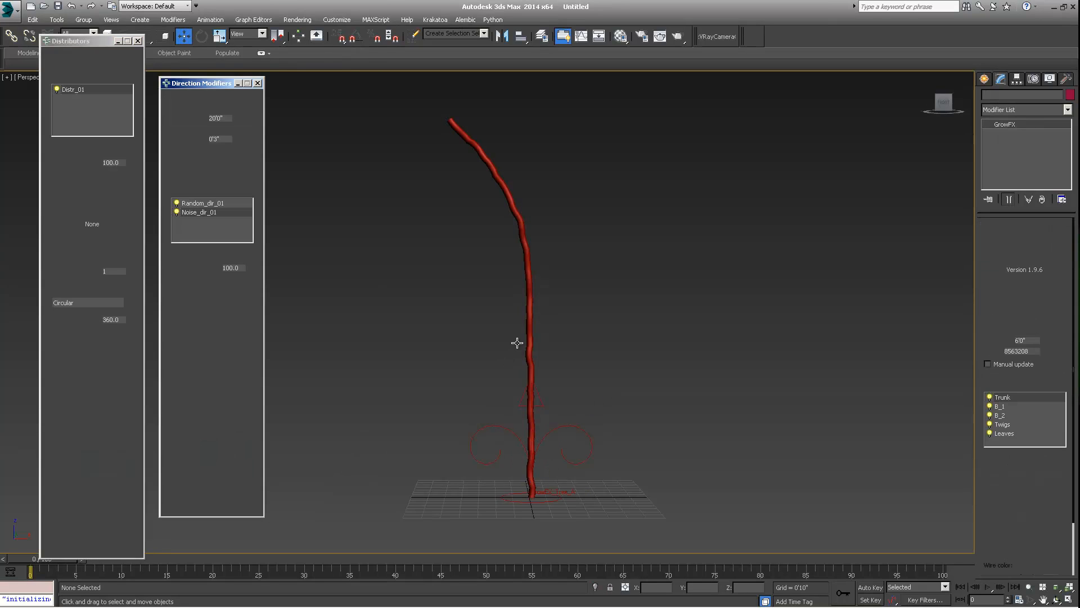
{"action": "scroll", "coordinate": [547, 399], "scroll_direction": "down", "scroll_amount": 3}
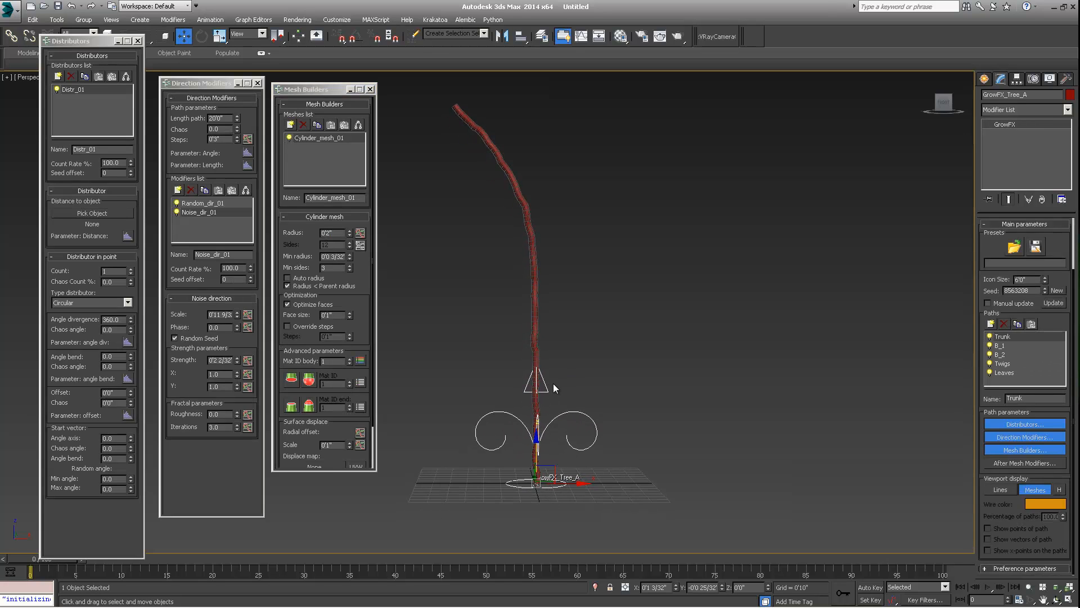
{"action": "middle_click_drag", "start_coordinate": [537, 401], "coordinate": [544, 417]}
{"action": "scroll", "coordinate": [536, 404], "scroll_direction": "up", "scroll_amount": 2}
{"action": "scroll", "coordinate": [536, 404], "scroll_direction": "down", "scroll_amount": 2}
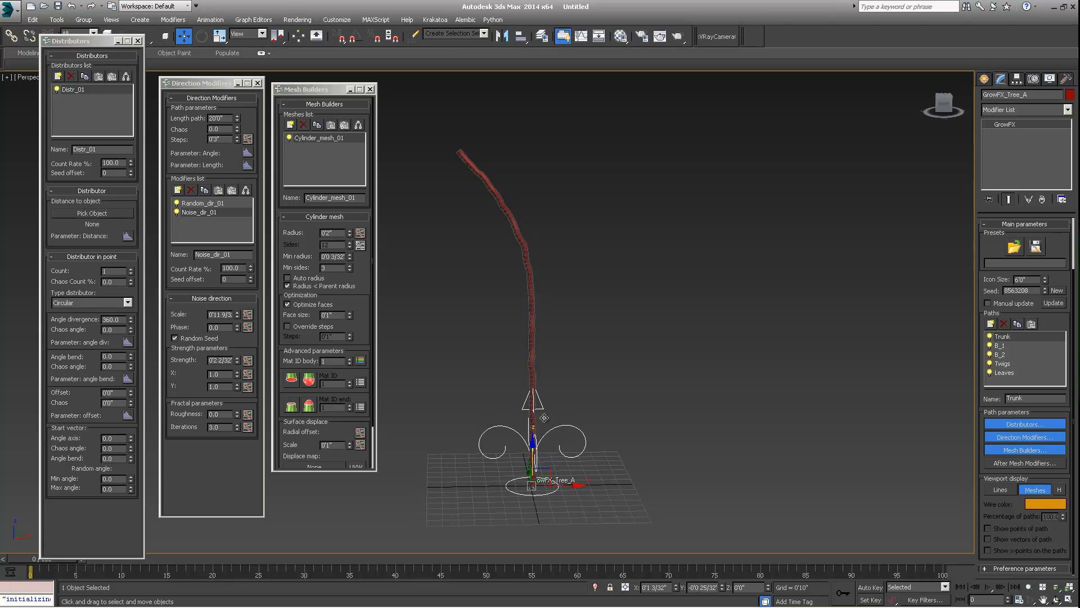
- Open the cylinder mesh Radius Graph and raise the trunk's base radius point to about 0.66
{"action": "double_click", "coordinate": [324, 233]}
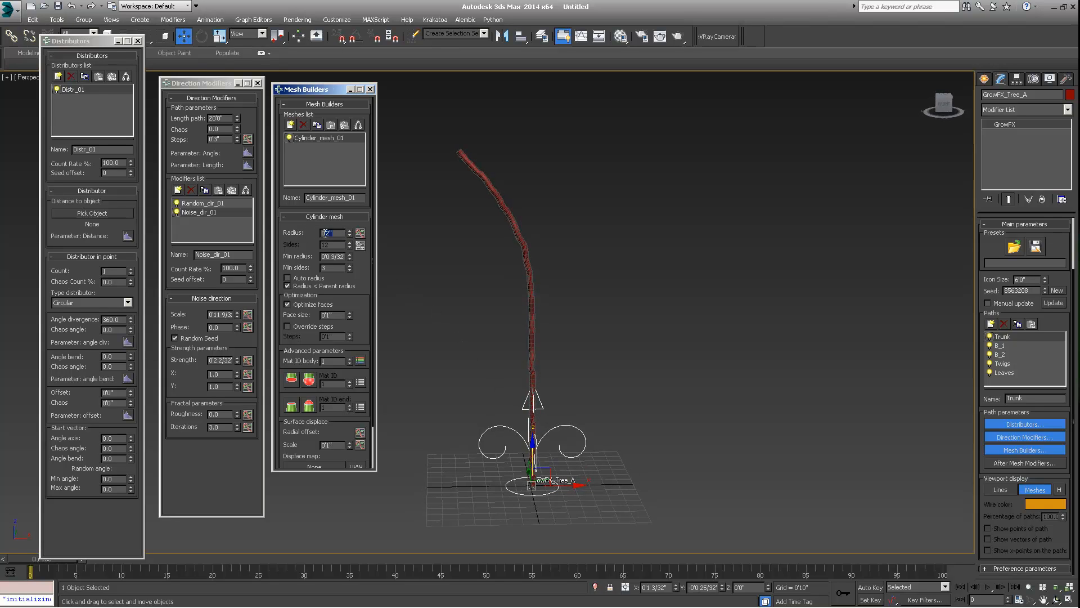
{"action": "left_click", "coordinate": [360, 233]}
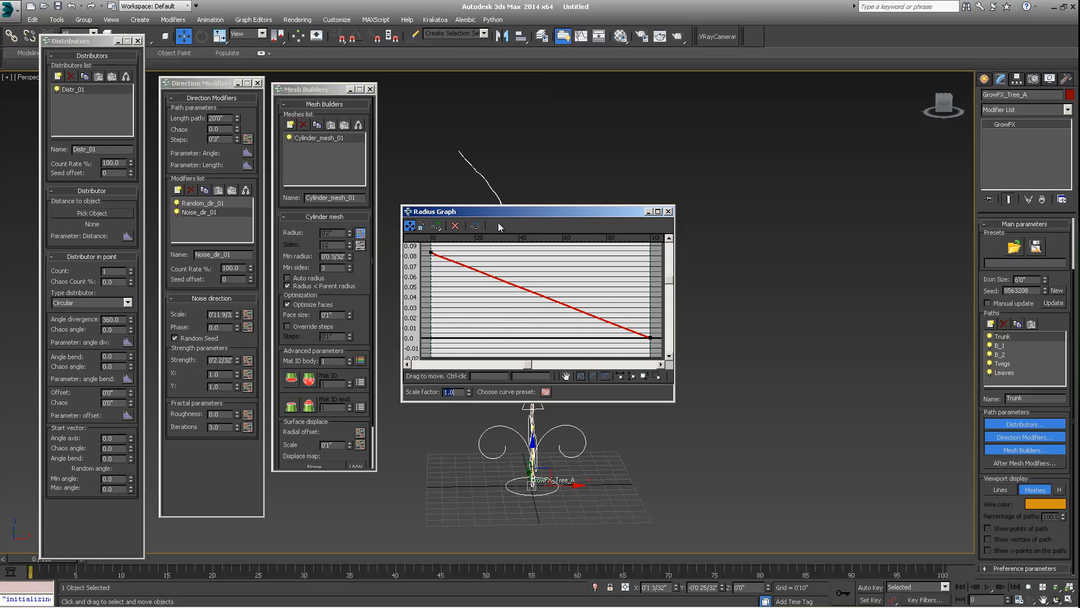
{"action": "left_click_drag", "start_coordinate": [527, 209], "coordinate": [697, 171]}
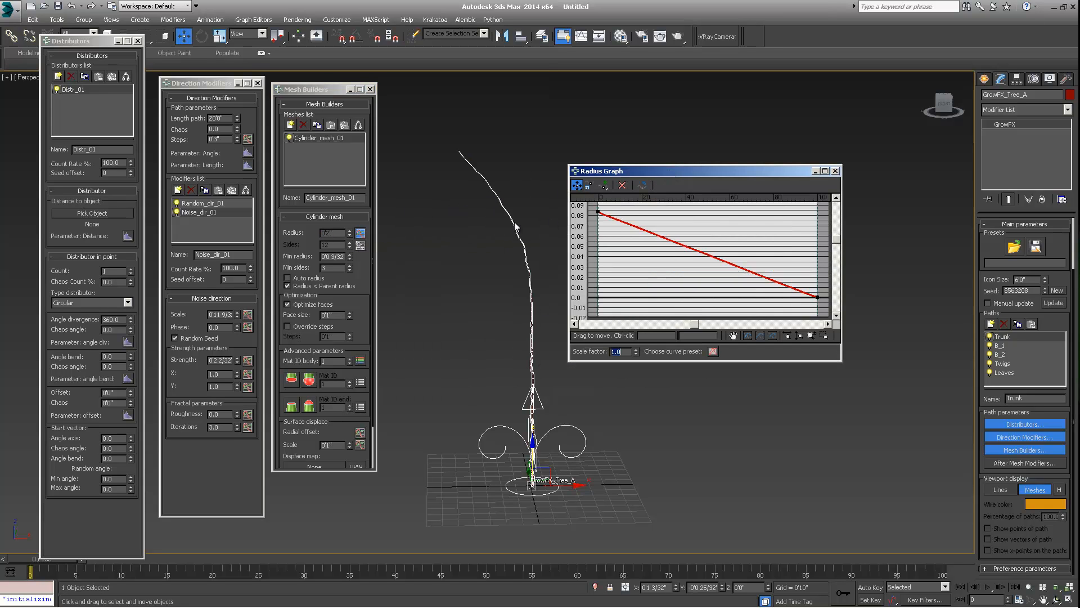
{"action": "left_click_drag", "start_coordinate": [598, 211], "coordinate": [602, 60]}
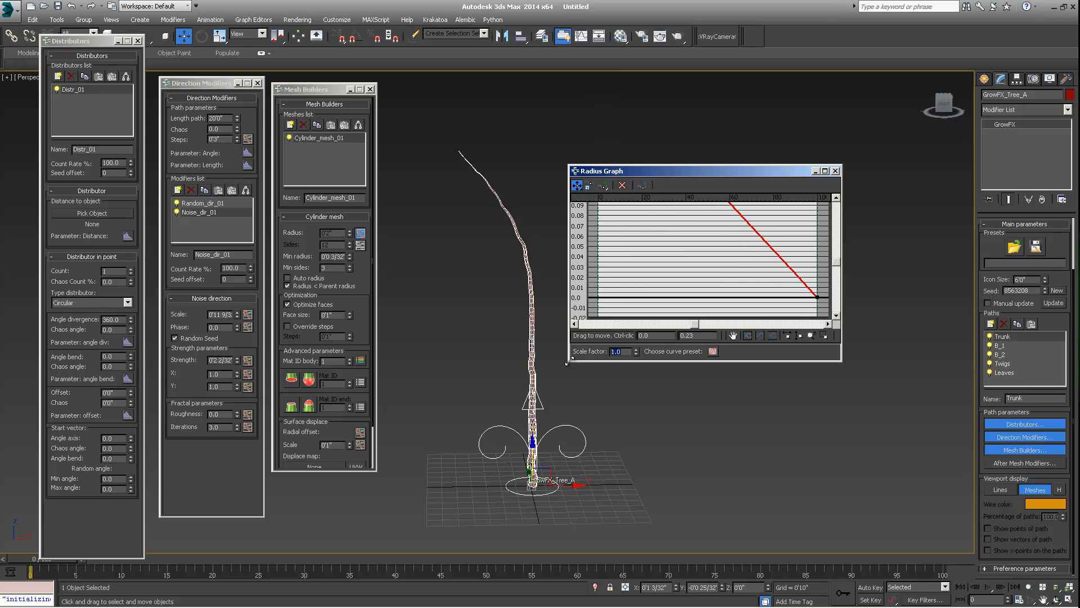
{"action": "left_click_drag", "start_coordinate": [568, 360], "coordinate": [548, 445]}
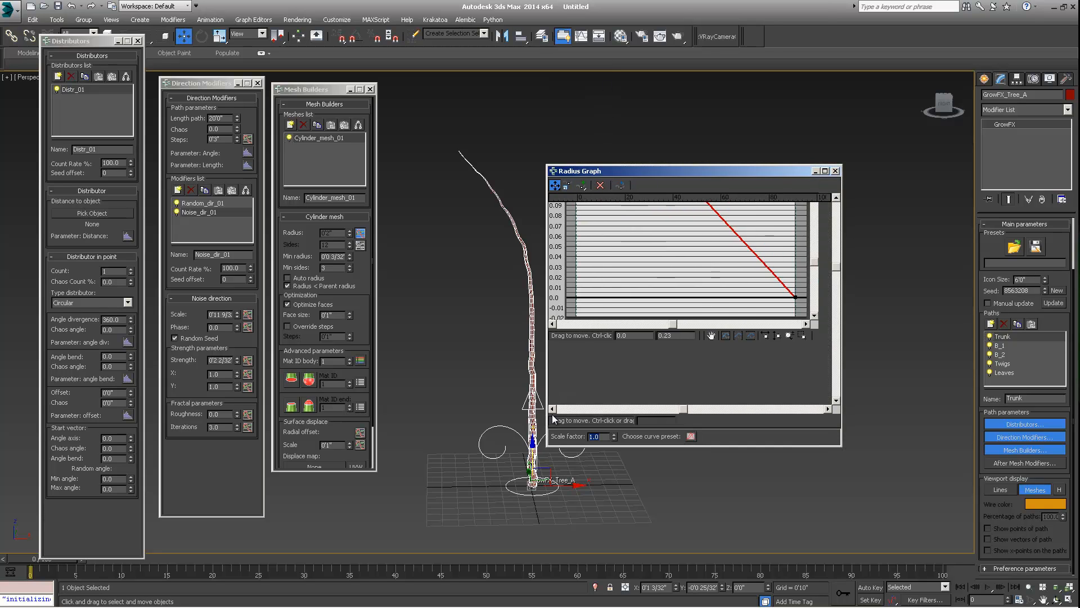
{"action": "left_click_drag", "start_coordinate": [607, 168], "coordinate": [667, 165]}
{"action": "left_click_drag", "start_coordinate": [638, 221], "coordinate": [643, 96]}
{"action": "left_click_drag", "start_coordinate": [693, 165], "coordinate": [693, 7]}
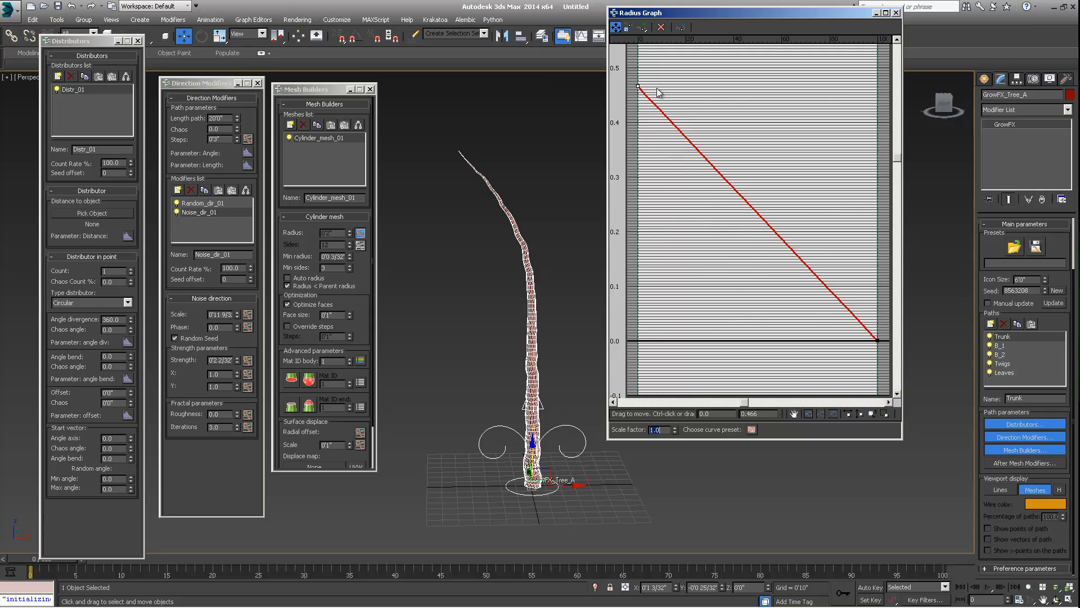
{"action": "left_click_drag", "start_coordinate": [639, 85], "coordinate": [639, 9]}
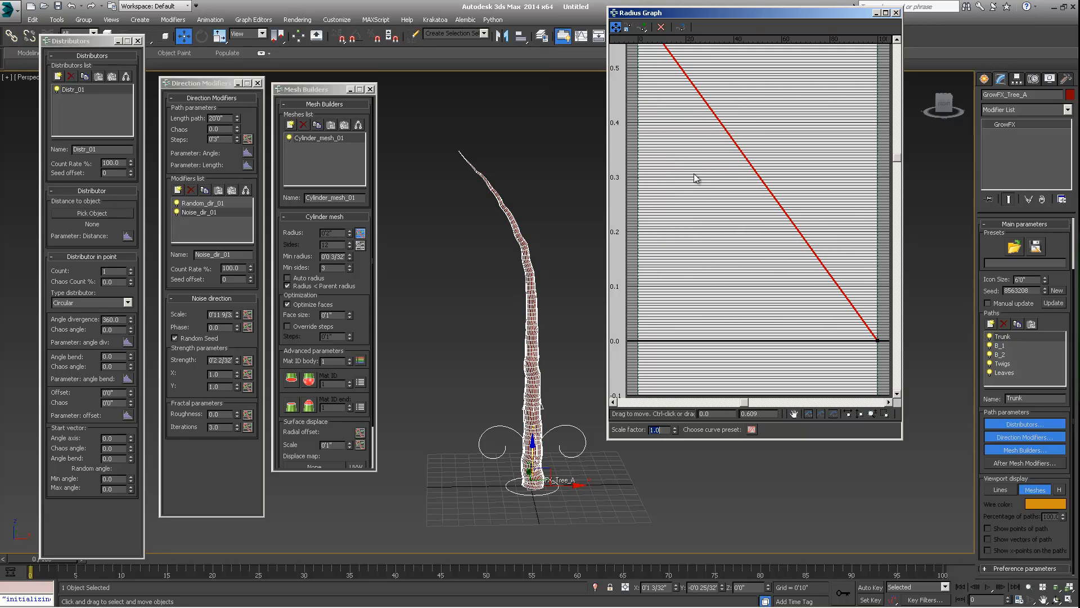
{"action": "left_click", "coordinate": [806, 411]}
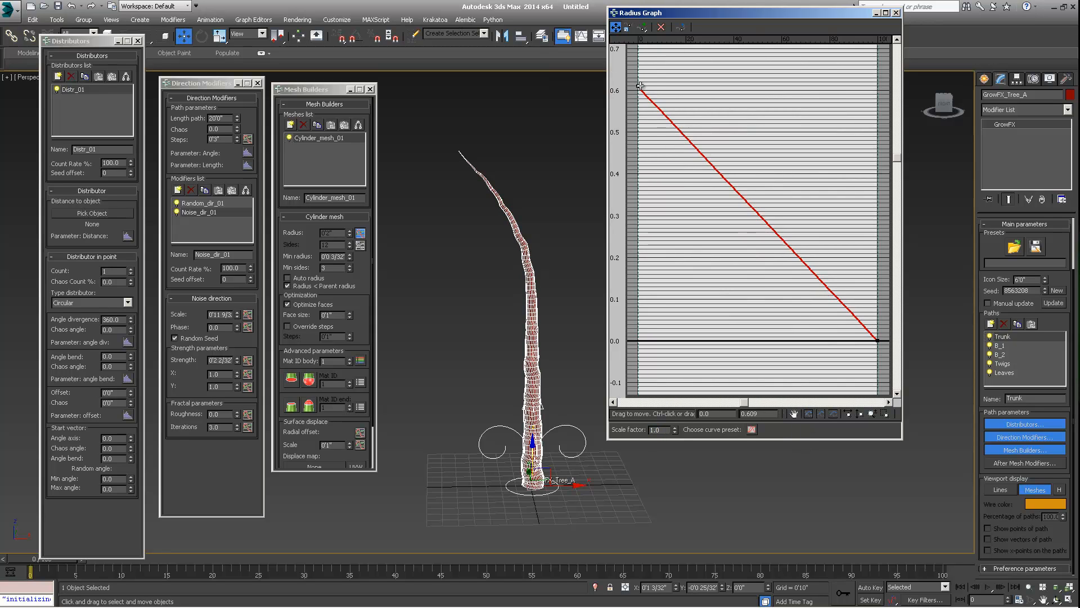
{"action": "left_click_drag", "start_coordinate": [638, 86], "coordinate": [639, 57]}
- Convert the graph's end point to Bezier-Corner and bend the radius curve into a concave taper
{"action": "right_click", "coordinate": [877, 338]}
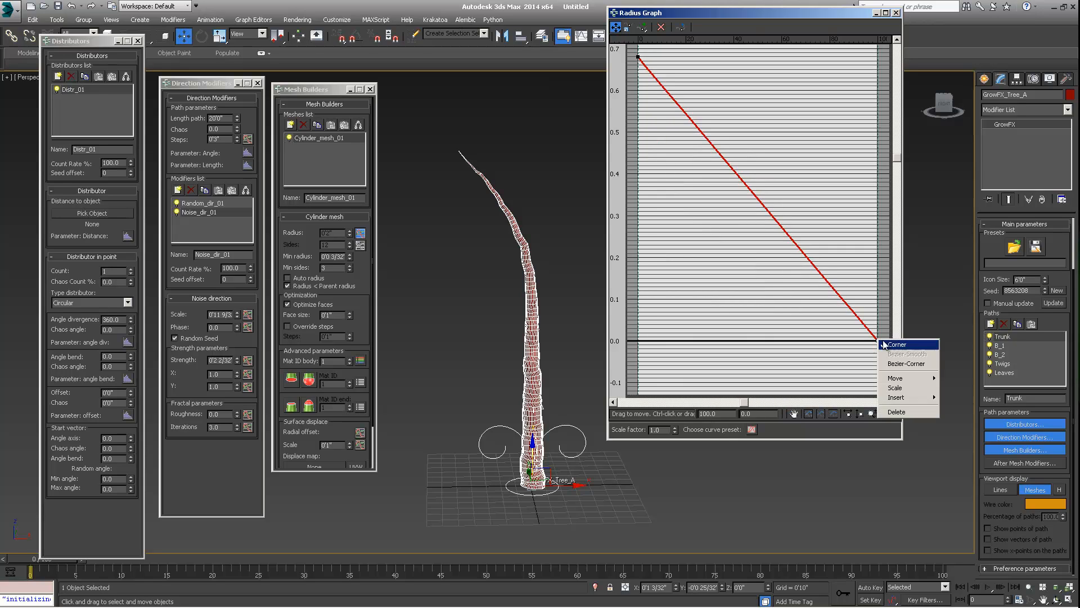
{"action": "left_click", "coordinate": [900, 357]}
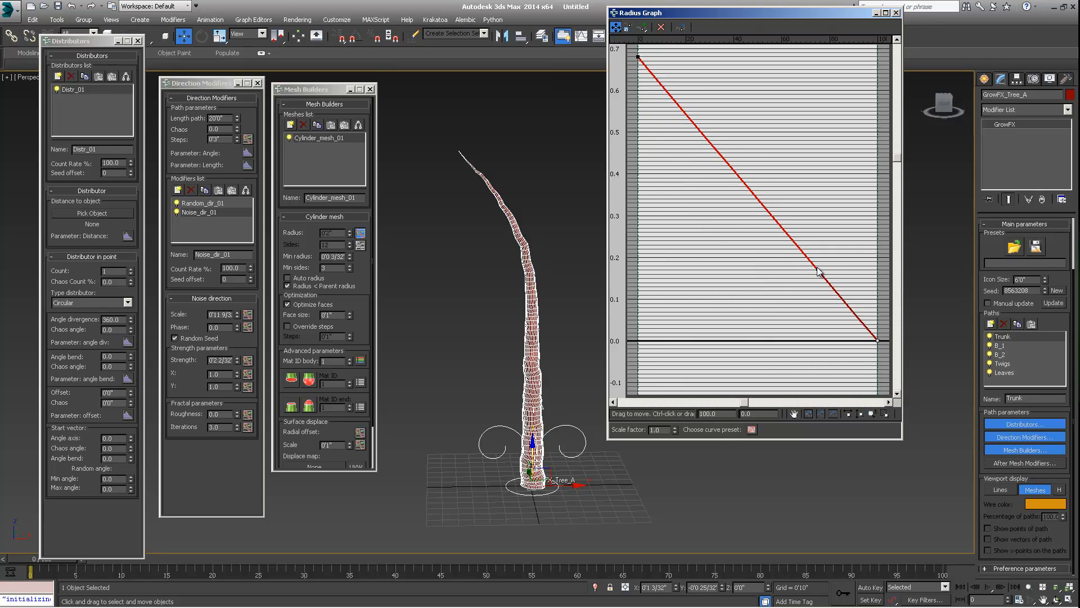
{"action": "left_click_drag", "start_coordinate": [818, 268], "coordinate": [854, 200]}
{"action": "left_click_drag", "start_coordinate": [879, 342], "coordinate": [881, 347]}
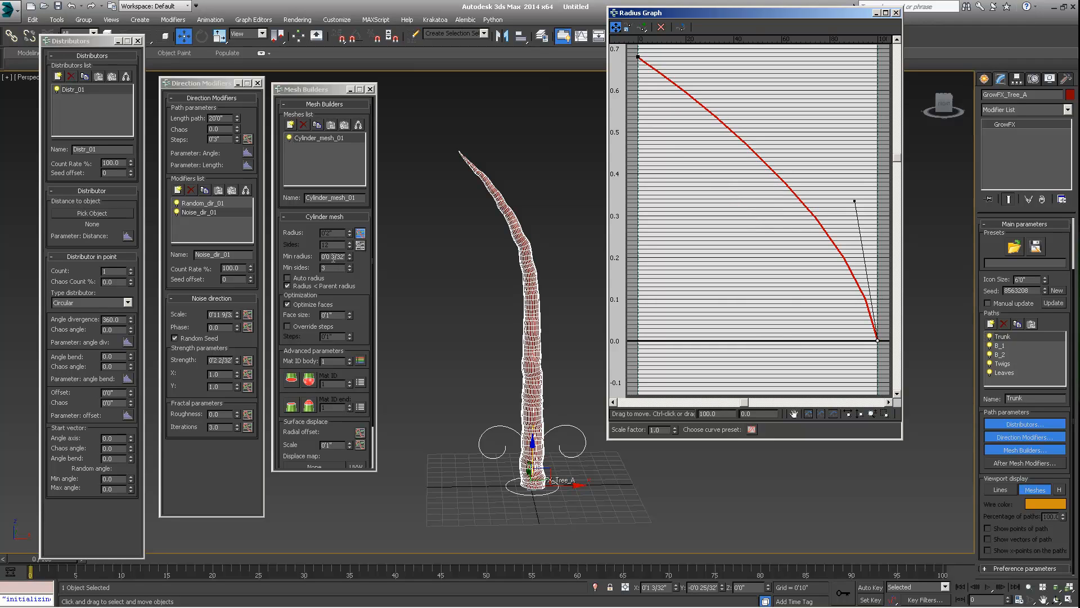
- Set the cylinder mesh minimum radius to 1
{"action": "double_click", "coordinate": [333, 257]}
{"action": "type", "text": "1"}
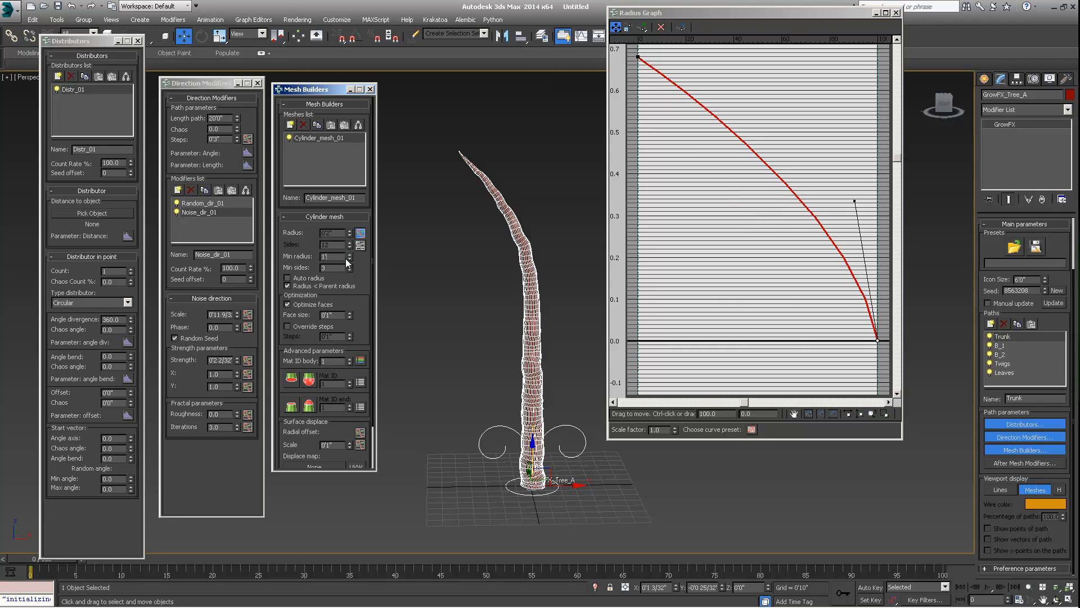
{"action": "key", "text": "Return"}
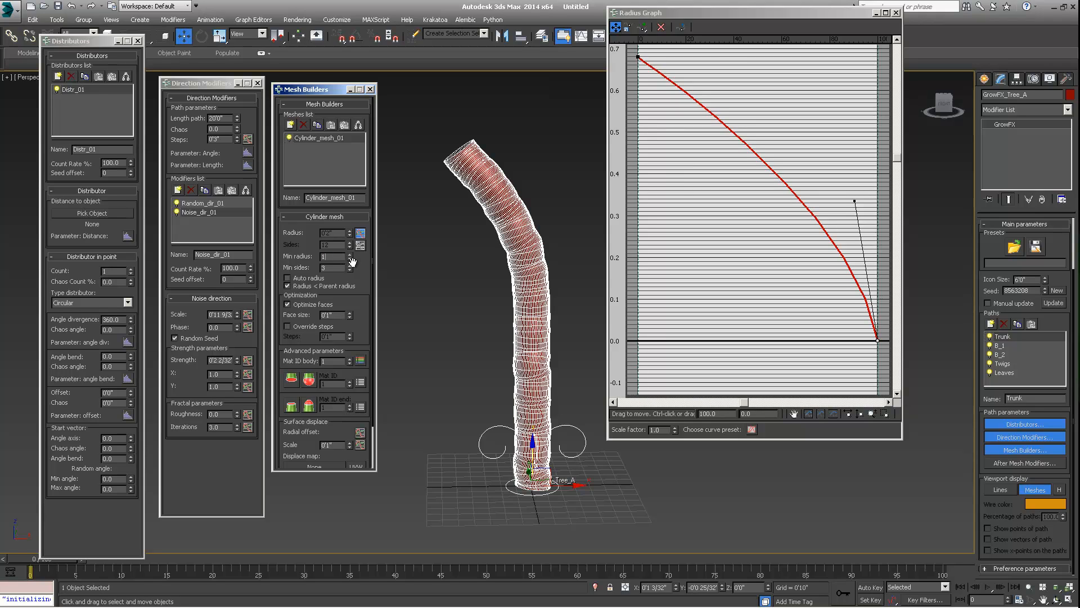
{"action": "key", "text": "Return"}
- Inspect the trunk mesh close up in the viewport
{"action": "middle_click_drag", "start_coordinate": [475, 185], "coordinate": [495, 259]}
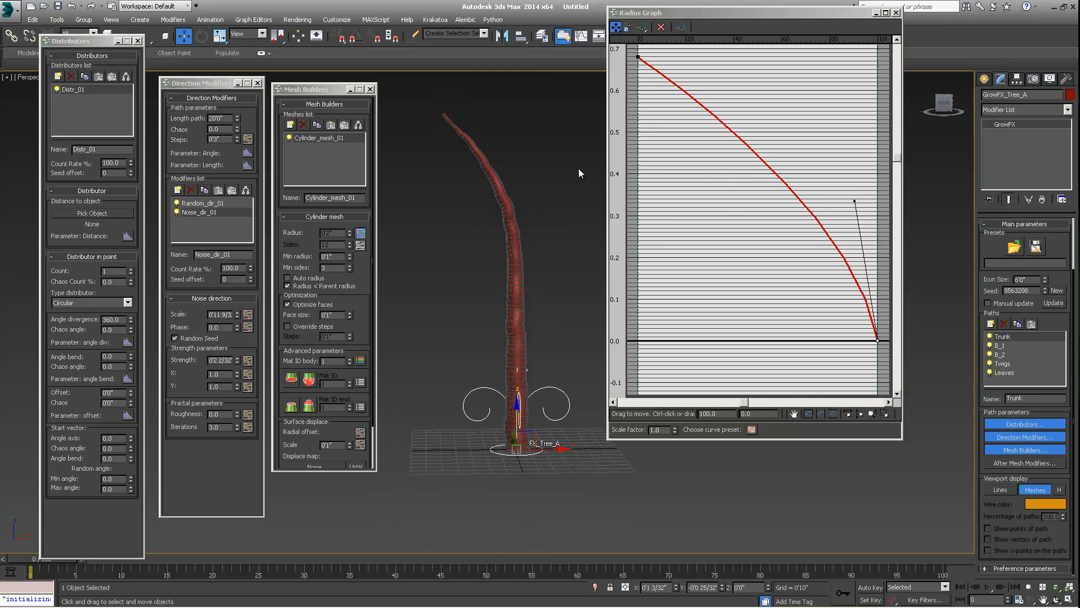
{"action": "left_click", "coordinate": [287, 286]}
{"action": "scroll", "coordinate": [513, 305], "scroll_direction": "up", "scroll_amount": 5}
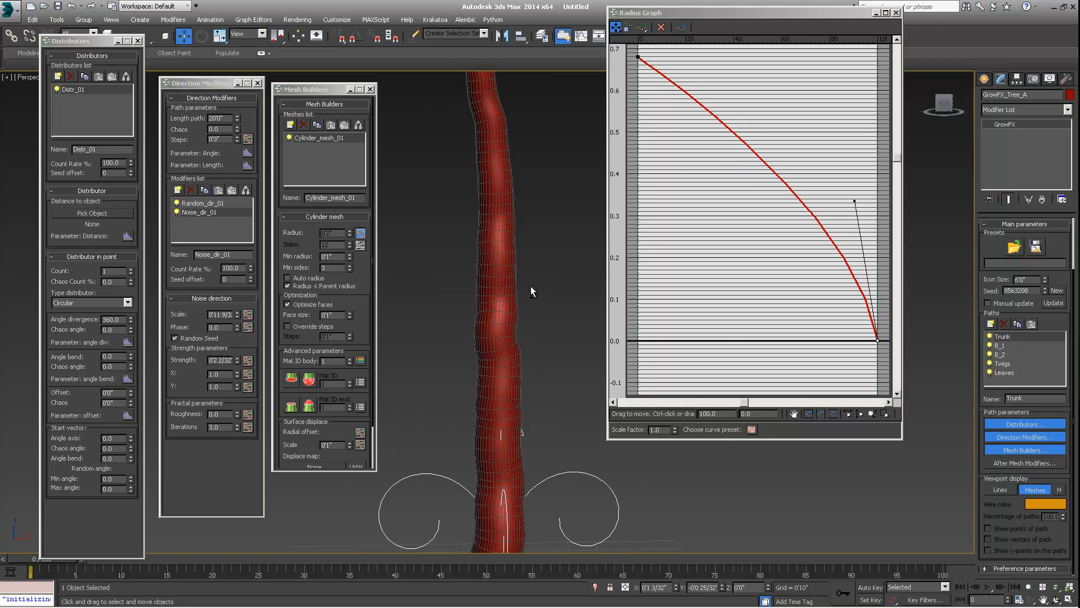
{"action": "middle_click_drag", "start_coordinate": [531, 286], "coordinate": [506, 263], "text": "alt"}
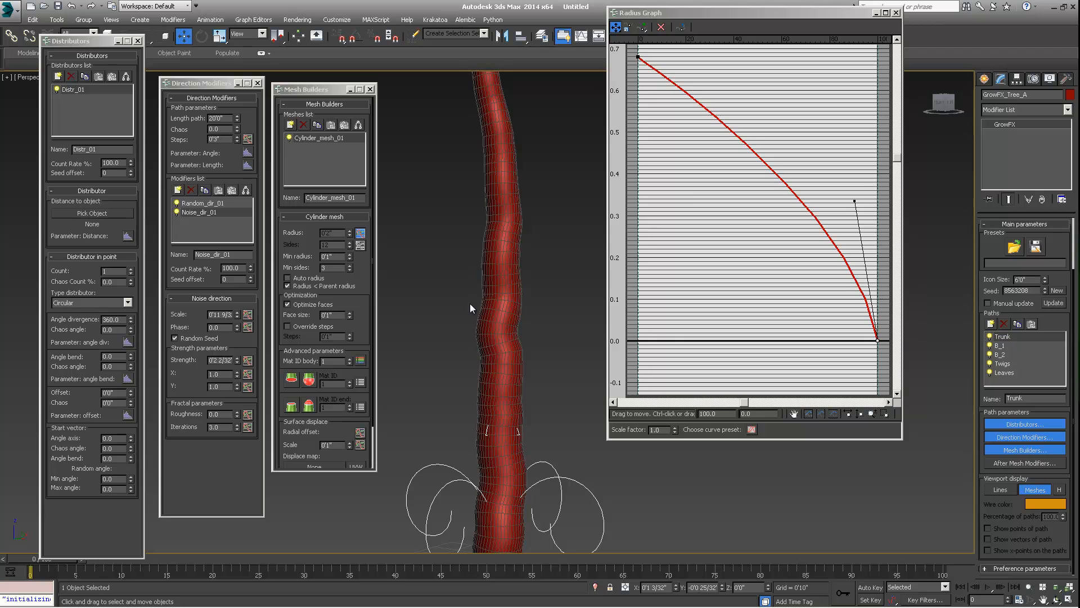
{"action": "middle_click_drag", "start_coordinate": [470, 303], "coordinate": [599, 290], "text": "alt"}
{"action": "middle_click_drag", "start_coordinate": [496, 306], "coordinate": [484, 309], "text": "alt"}
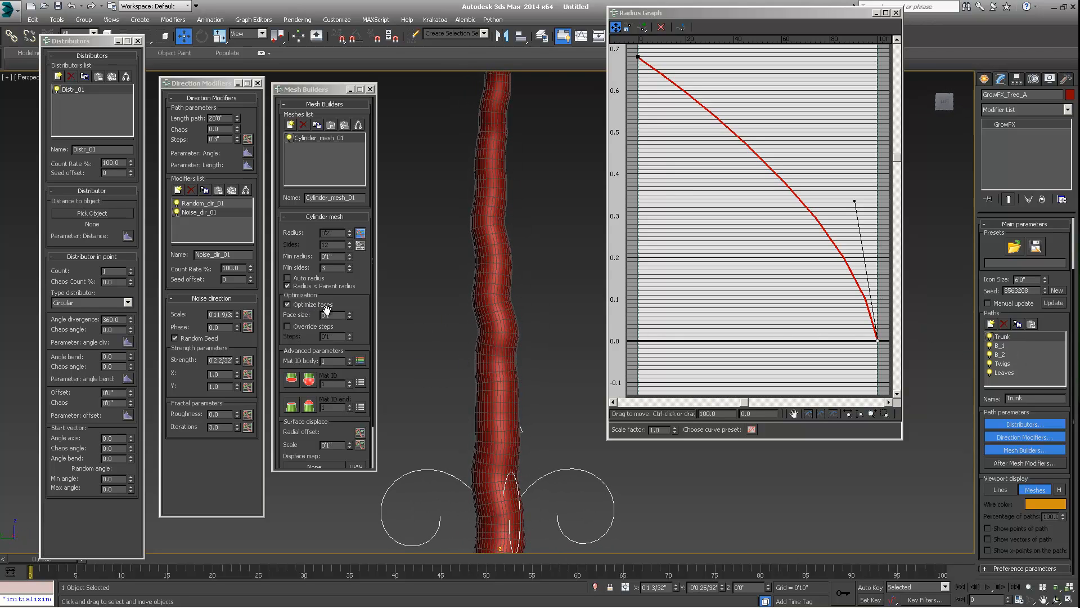
- Set the cylinder mesh minimum sides to 2
{"action": "left_click_drag", "start_coordinate": [325, 311], "coordinate": [314, 262]}
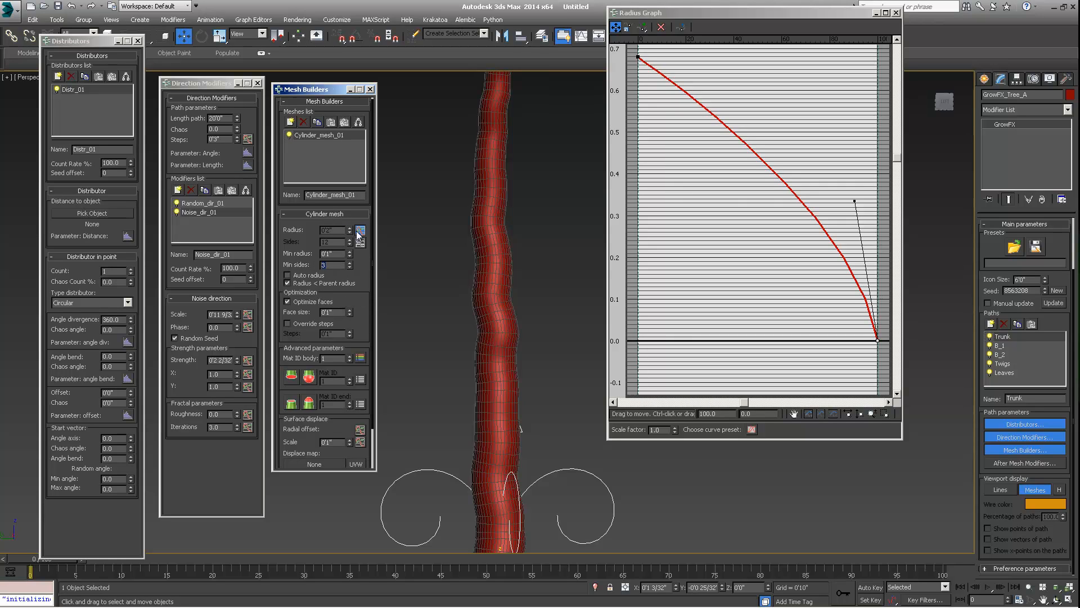
{"action": "middle_click_drag", "start_coordinate": [532, 329], "coordinate": [505, 293], "text": "alt"}
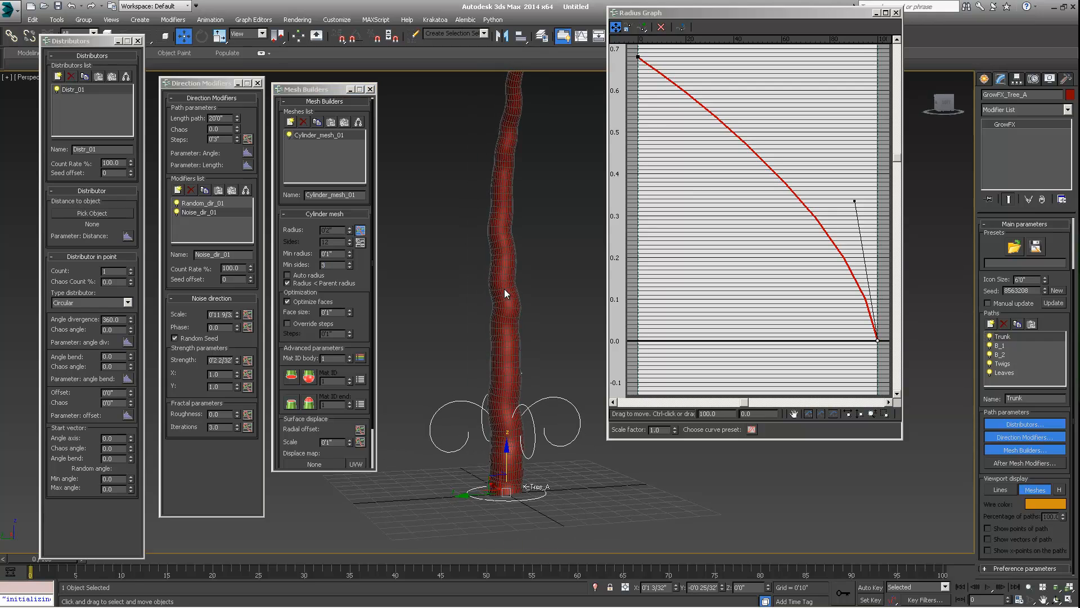
{"action": "double_click", "coordinate": [331, 265]}
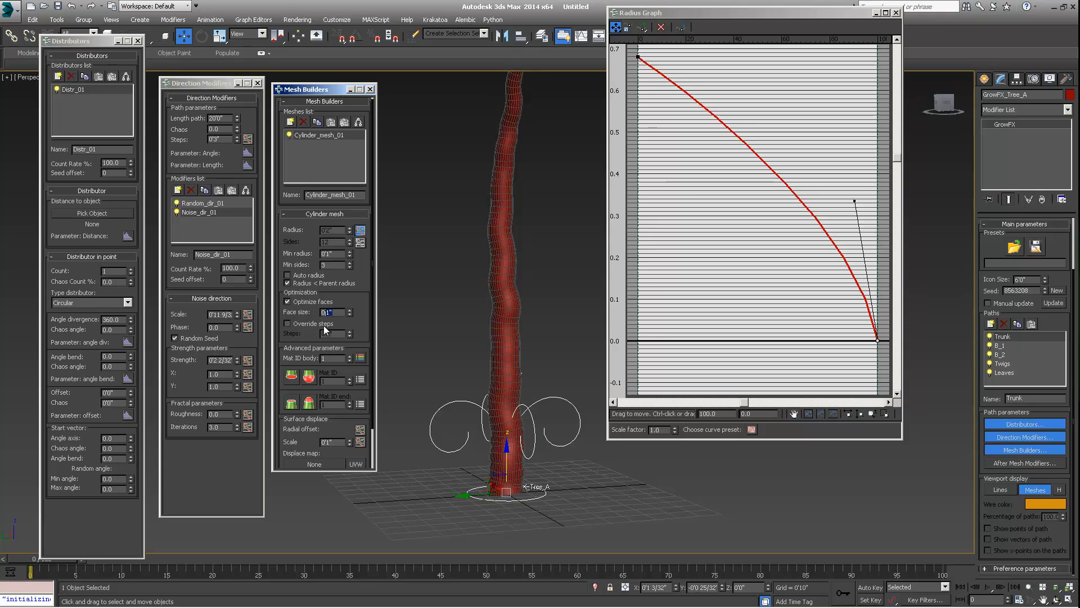
{"action": "type", "text": "2"}
{"action": "key", "text": "Return"}
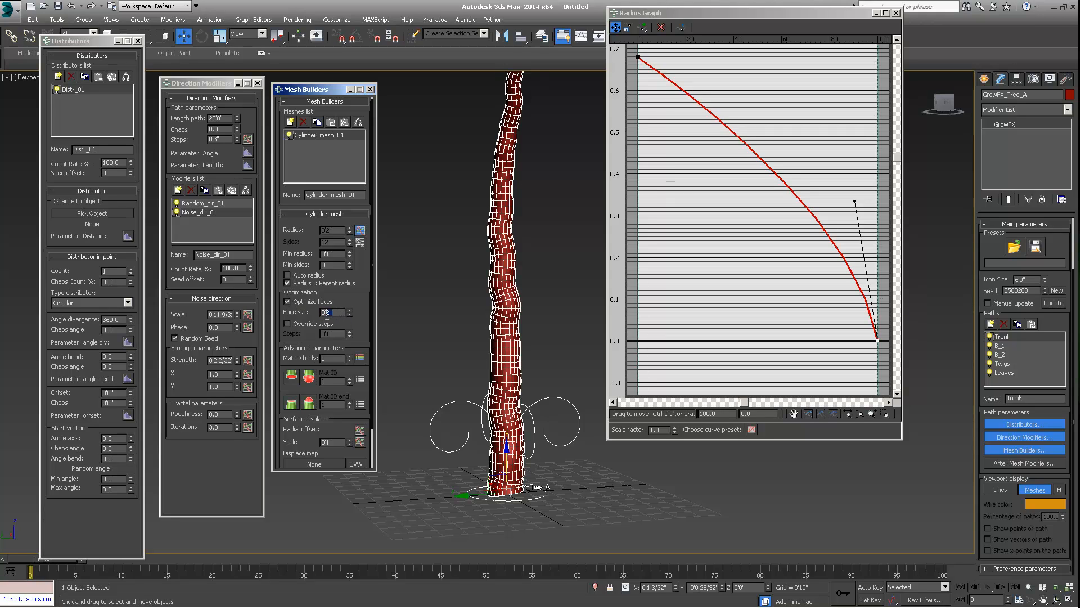
{"action": "key", "text": "Return"}
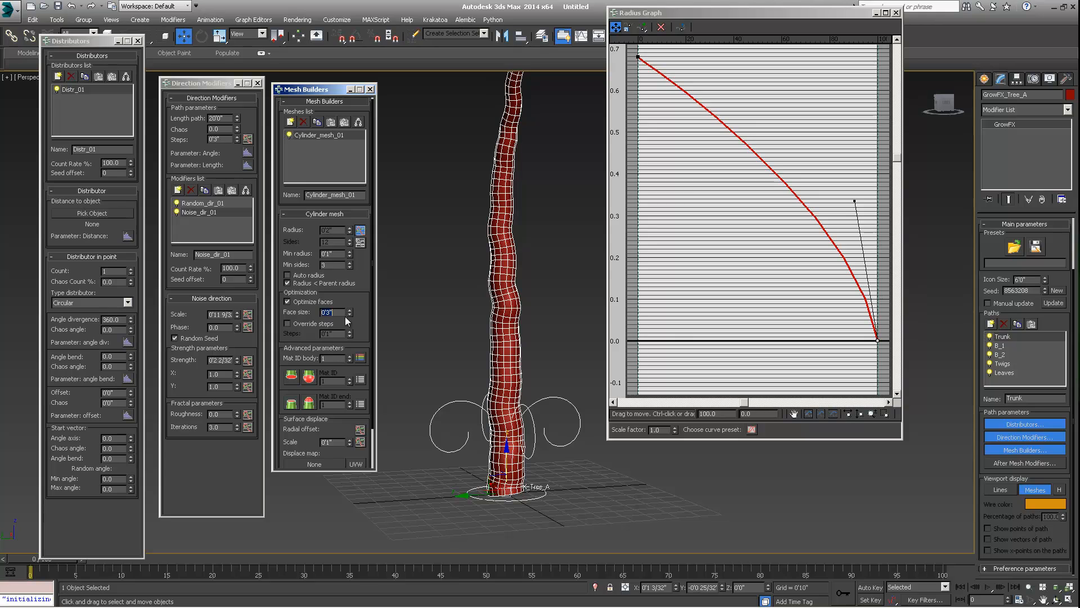
- Set the cylinder mesh face size to 0'6"
{"action": "left_click_drag", "start_coordinate": [334, 313], "coordinate": [323, 320]}
{"action": "type", "text": "0'6\""}
{"action": "key", "text": "Return"}
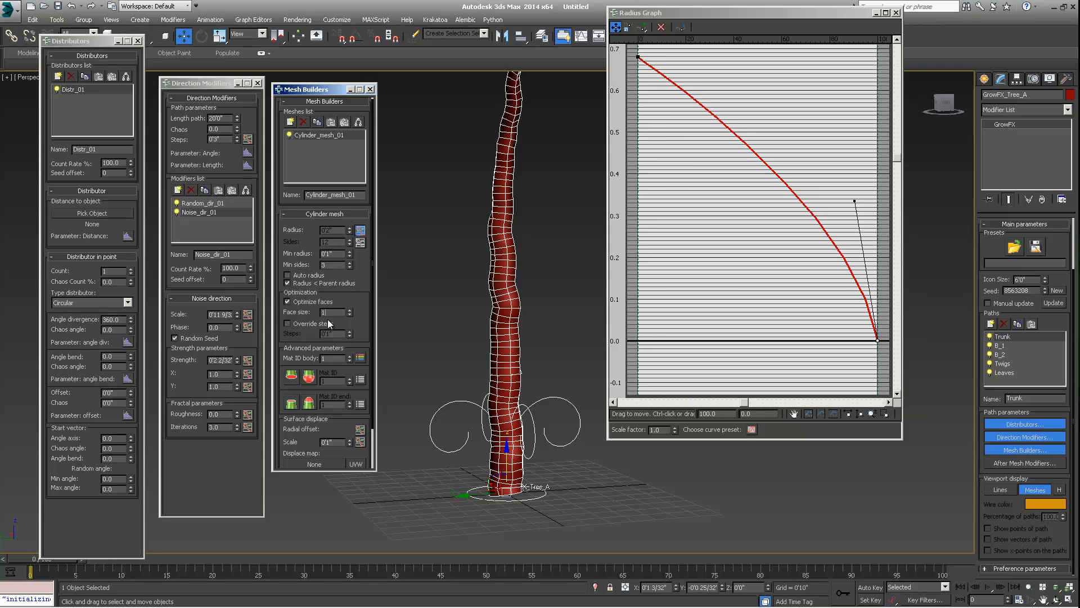
{"action": "key", "text": "Return"}
{"action": "middle_click_drag", "start_coordinate": [506, 331], "coordinate": [438, 253], "text": "alt"}
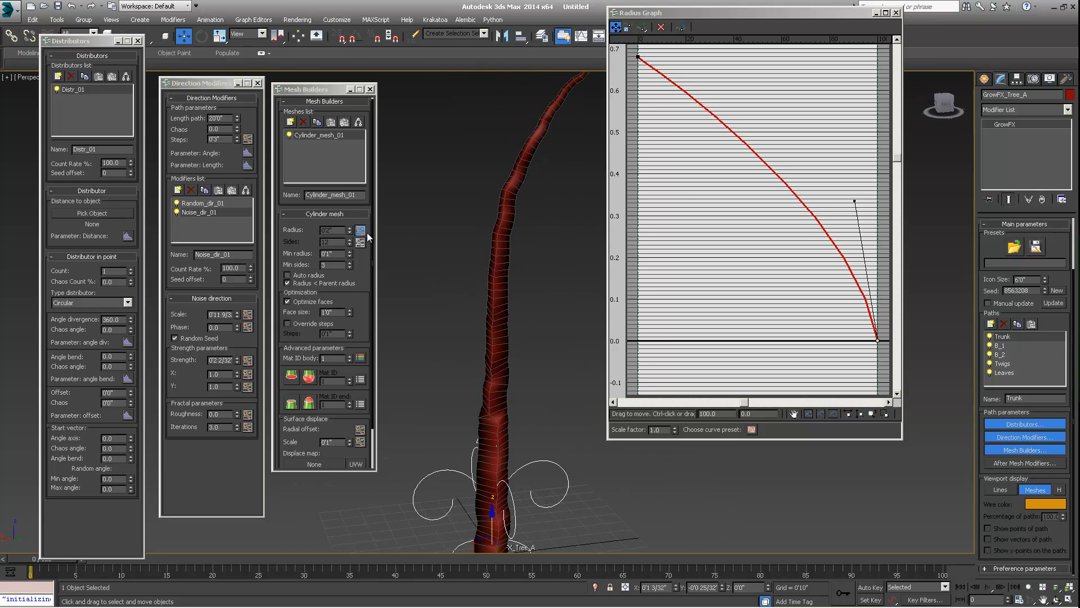
- Set the cylinder mesh minimum sides to 6
{"action": "left_click", "coordinate": [331, 264]}
{"action": "type", "text": "6"}
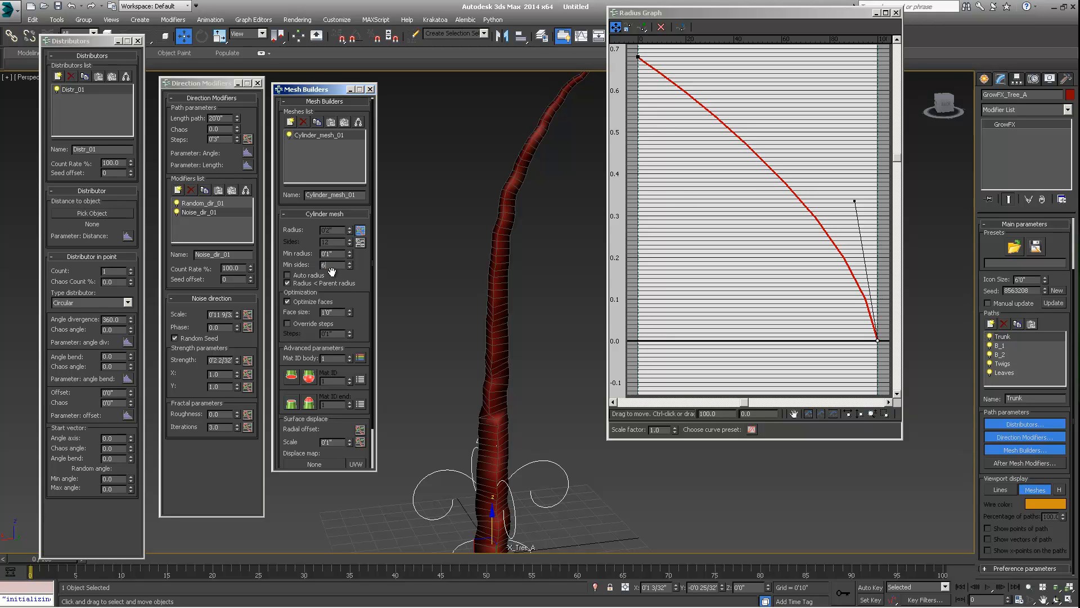
{"action": "key", "text": "Return"}
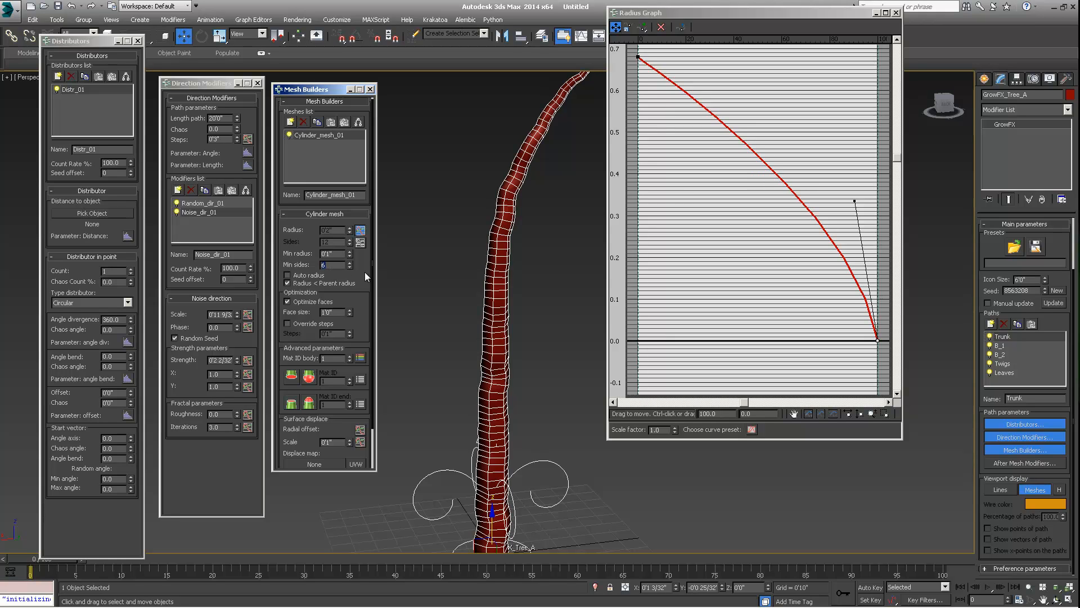
{"action": "middle_click_drag", "start_coordinate": [509, 311], "coordinate": [427, 294], "text": "alt"}
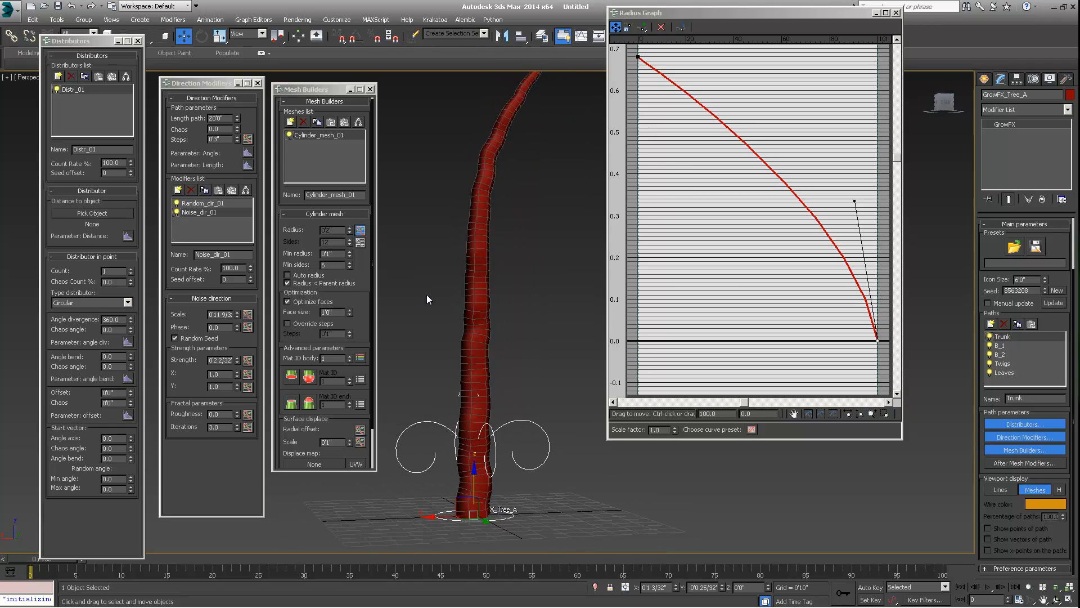
- Try cylinder mesh face sizes of 3 and then 1
{"action": "left_click_drag", "start_coordinate": [337, 313], "coordinate": [319, 318]}
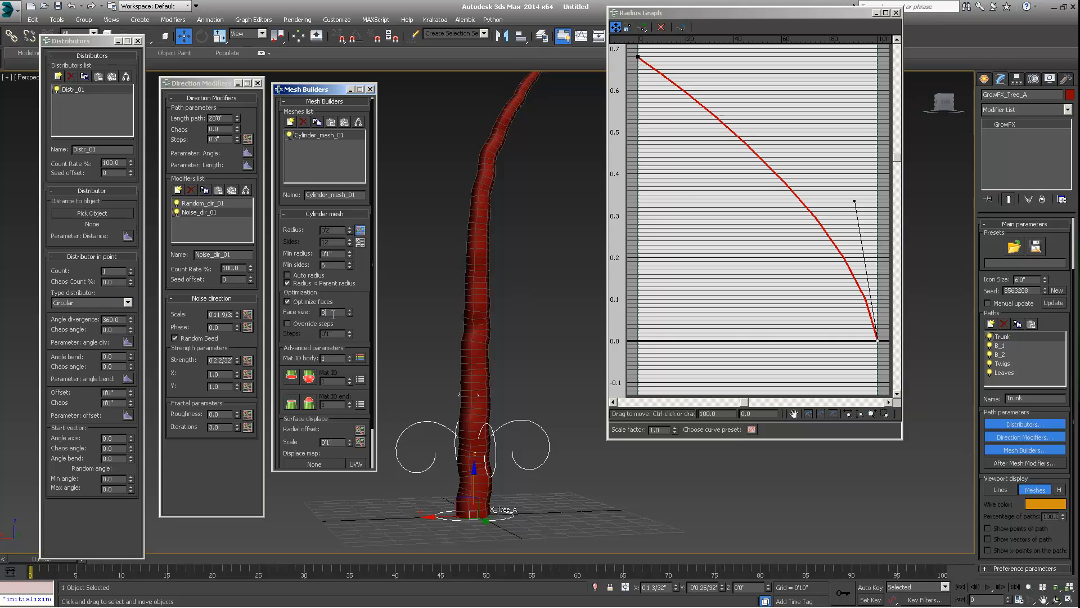
{"action": "type", "text": "3"}
{"action": "key", "text": "Return"}
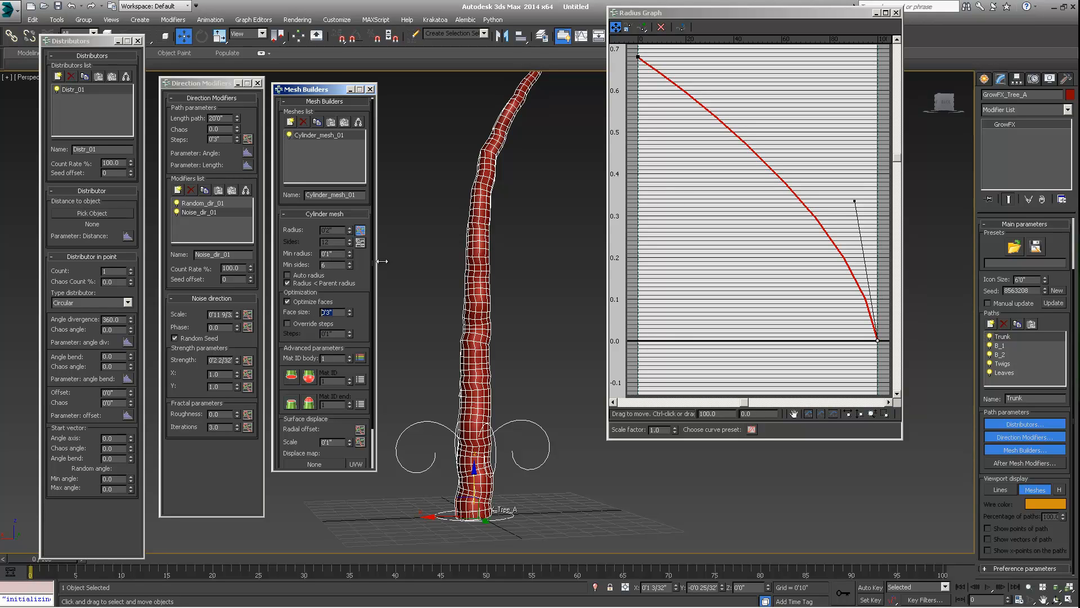
{"action": "type", "text": "1"}
{"action": "key", "text": "Return"}
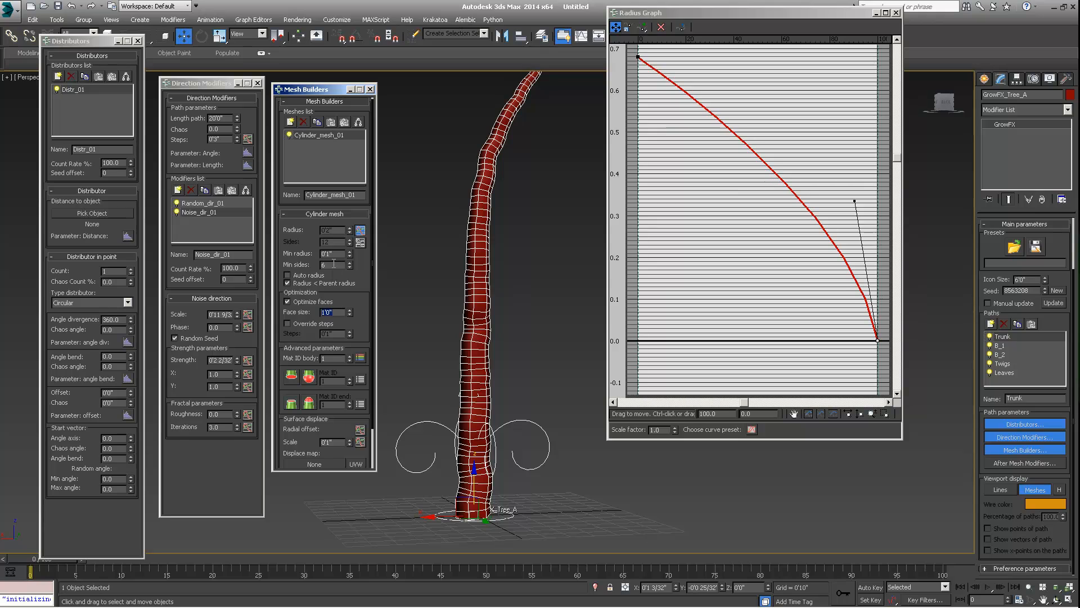
- Set the cylinder mesh minimum sides to 3
{"action": "type", "text": "3"}
{"action": "key", "text": "Return"}
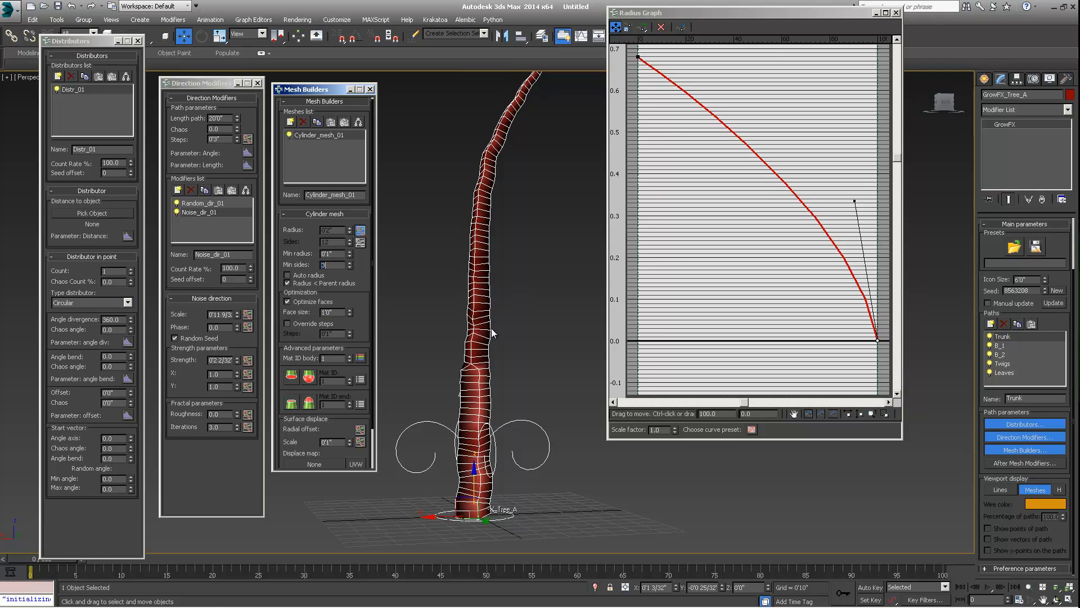
{"action": "middle_click_drag", "start_coordinate": [491, 333], "coordinate": [442, 345], "text": "alt"}
- Set the cylinder mesh face size to 0'2" and inspect the resulting trunk mesh
{"action": "left_click_drag", "start_coordinate": [340, 313], "coordinate": [263, 315]}
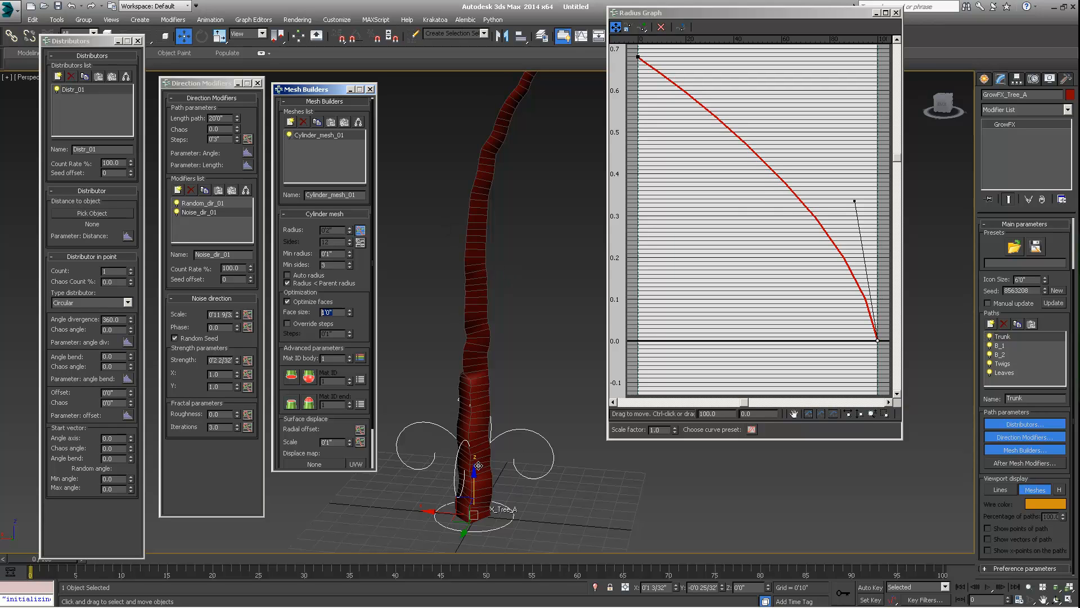
{"action": "middle_click_drag", "start_coordinate": [478, 466], "coordinate": [500, 454], "text": "alt"}
{"action": "left_click", "coordinate": [339, 313]}
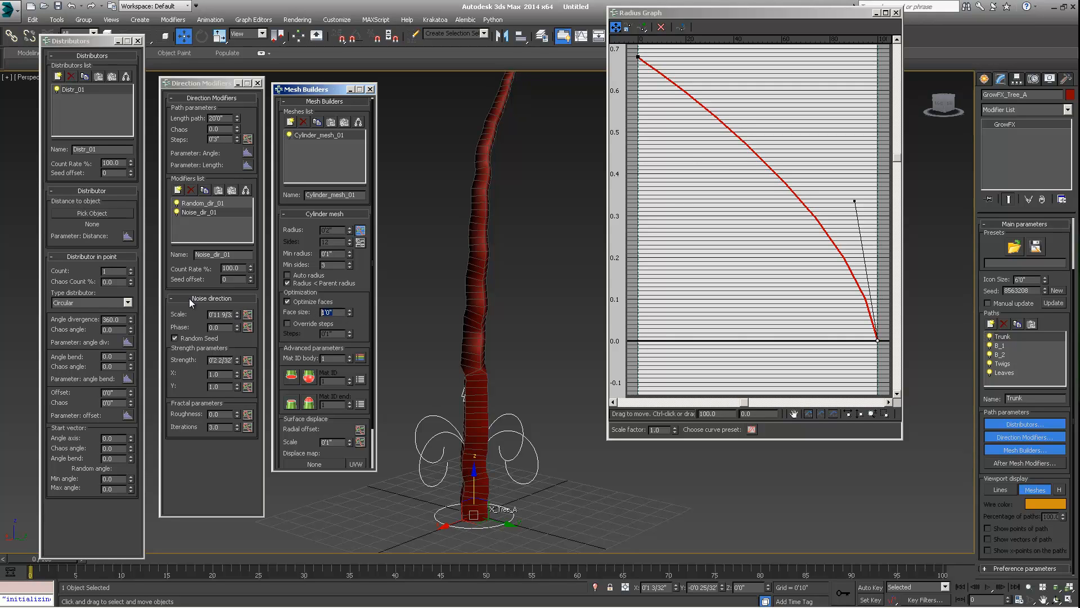
{"action": "type", "text": "2"}
{"action": "key", "text": "Return"}
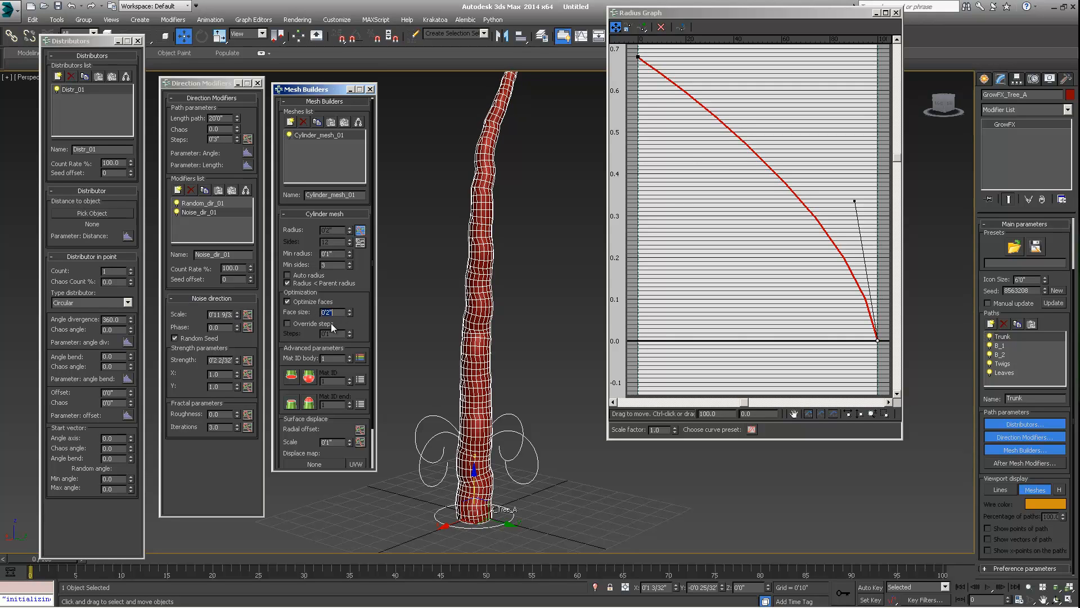
{"action": "scroll", "coordinate": [488, 388], "scroll_direction": "up", "scroll_amount": 2}
{"action": "mouse_move", "coordinate": [485, 383]}
{"action": "middle_mouse_down", "text": "alt"}
{"action": "mouse_move", "coordinate": [504, 344]}
{"action": "mouse_move", "coordinate": [492, 339]}
{"action": "mouse_move", "coordinate": [490, 311]}
{"action": "mouse_move", "coordinate": [477, 387]}
{"action": "mouse_move", "coordinate": [495, 383]}
{"action": "middle_mouse_up", "text": "alt"}
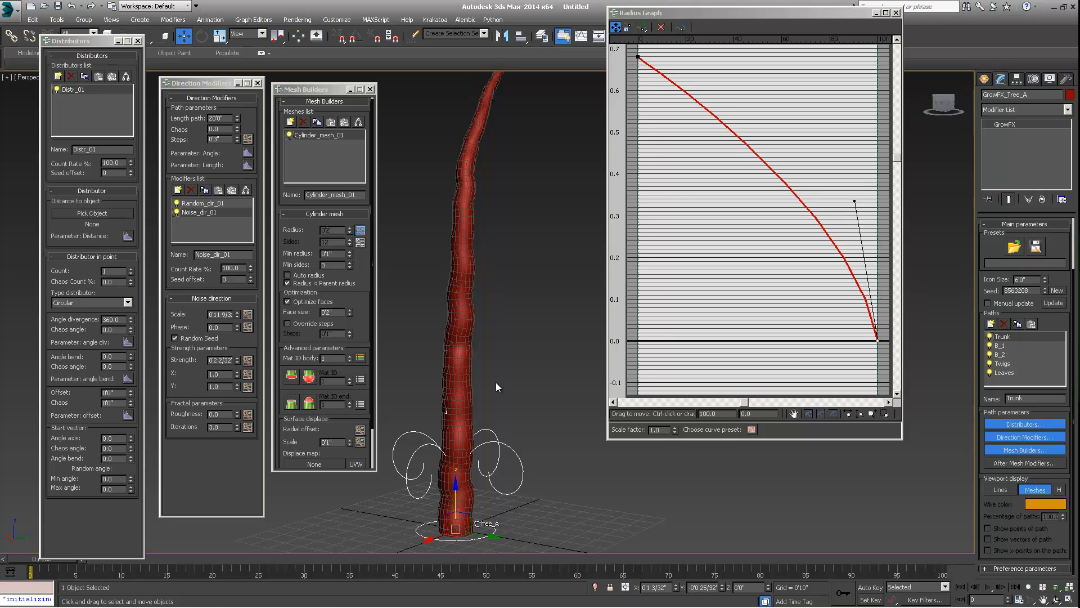
{"action": "double_click", "coordinate": [327, 312]}
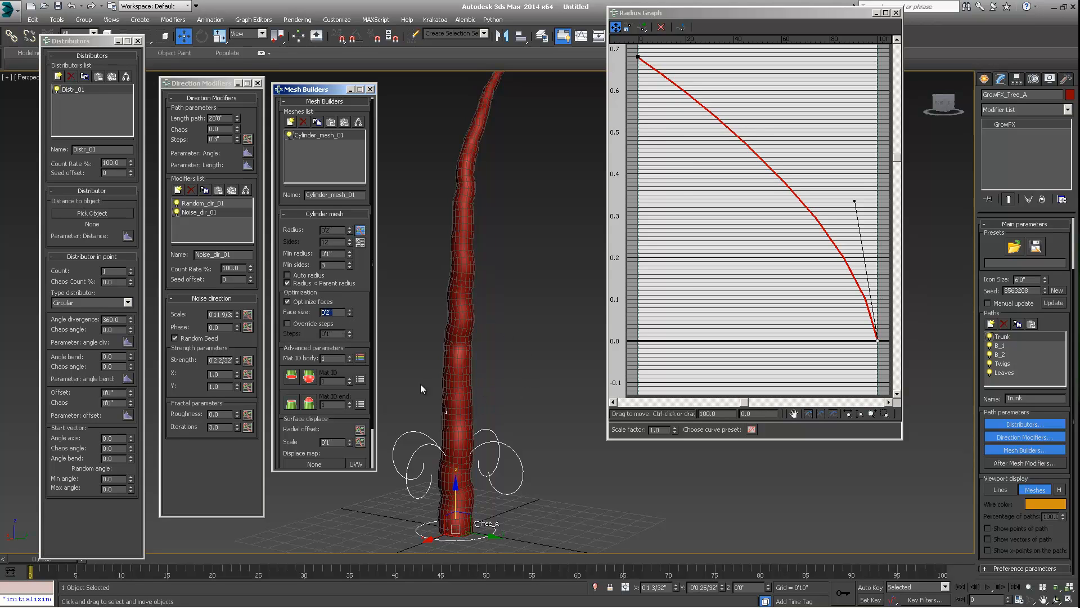
{"action": "middle_click_drag", "start_coordinate": [461, 449], "coordinate": [465, 376]}
{"action": "scroll", "coordinate": [463, 455], "scroll_direction": "down", "scroll_amount": 3}
{"action": "scroll", "coordinate": [453, 429], "scroll_direction": "up", "scroll_amount": 3}
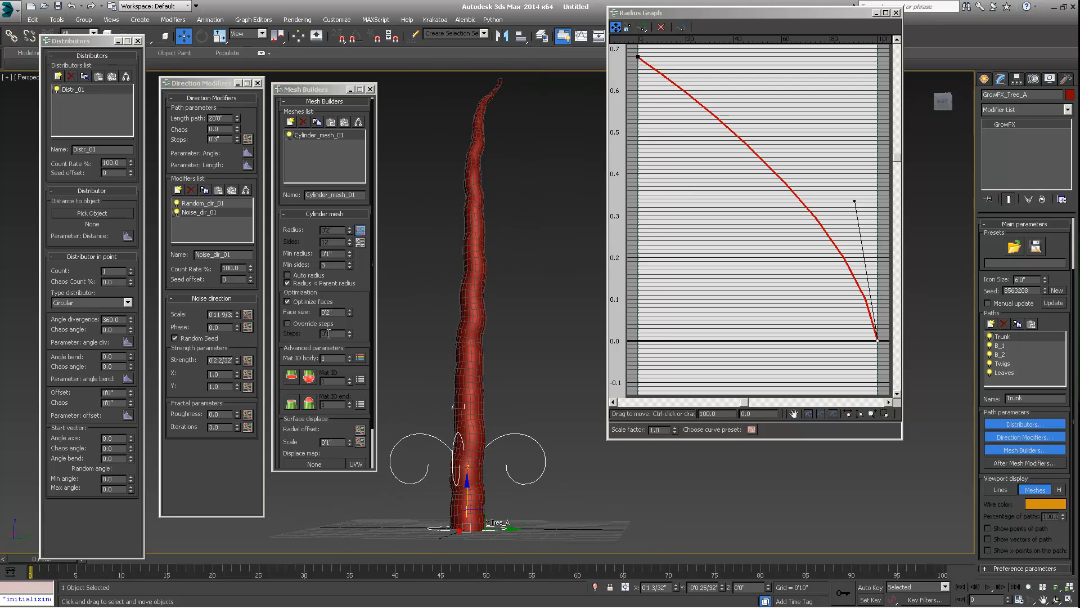
- Set the trunk Radius Graph's start point value to 1.0
{"action": "left_click", "coordinate": [638, 57]}
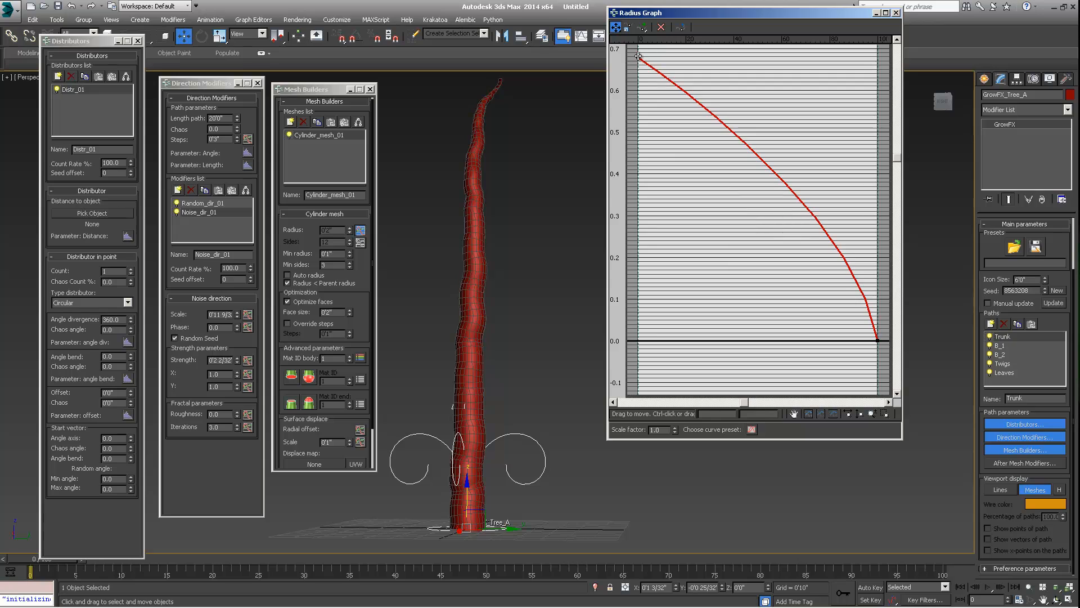
{"action": "double_click", "coordinate": [759, 413]}
{"action": "type", "text": "1.0"}
{"action": "key", "text": "Return"}
{"action": "mouse_move", "coordinate": [468, 374]}
{"action": "middle_mouse_down"}
{"action": "mouse_move", "coordinate": [468, 343]}
{"action": "mouse_move", "coordinate": [444, 347]}
{"action": "mouse_move", "coordinate": [505, 355]}
{"action": "mouse_move", "coordinate": [494, 382]}
{"action": "mouse_move", "coordinate": [448, 376]}
{"action": "middle_mouse_up"}
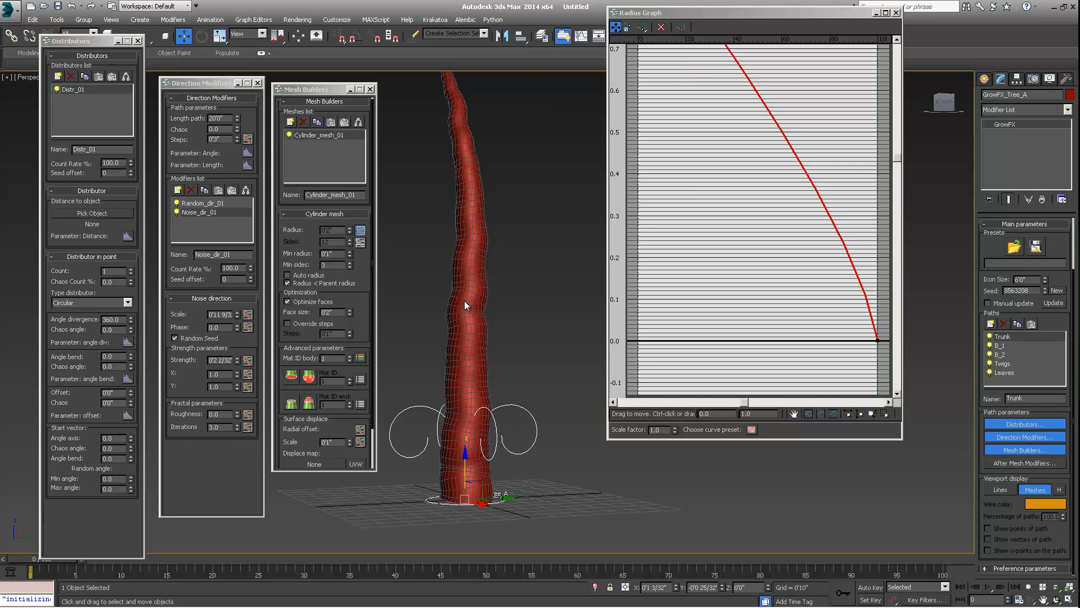
- Increase the Noise direction modifier's strength to about 0'3 30/32"
{"action": "left_click", "coordinate": [526, 357]}
{"action": "middle_click_drag", "start_coordinate": [508, 384], "coordinate": [549, 387], "text": "alt"}
{"action": "left_click", "coordinate": [482, 341]}
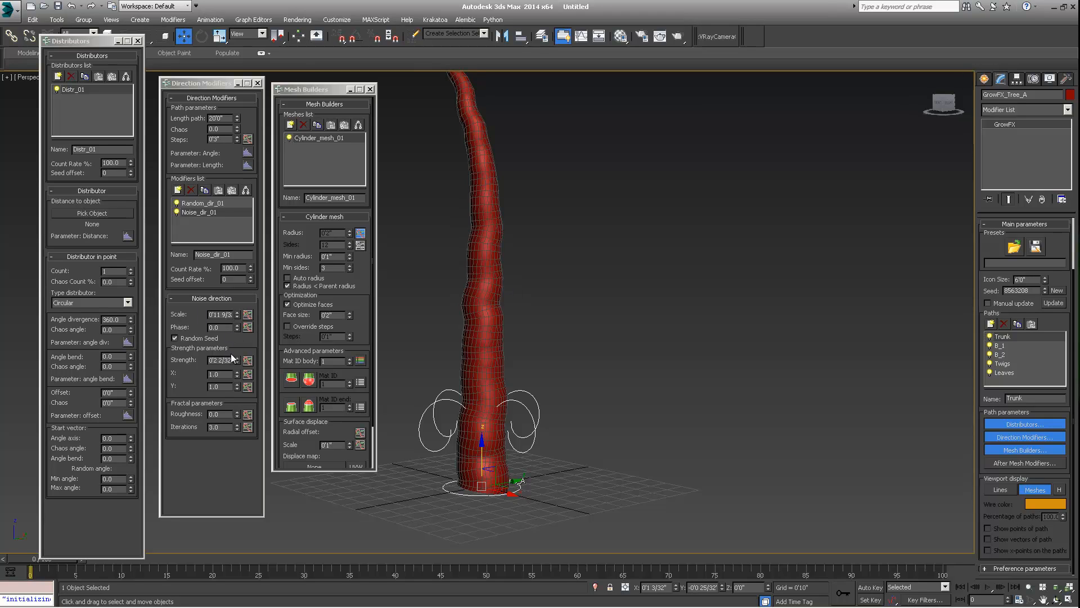
{"action": "left_click_drag", "start_coordinate": [237, 358], "coordinate": [237, 303]}
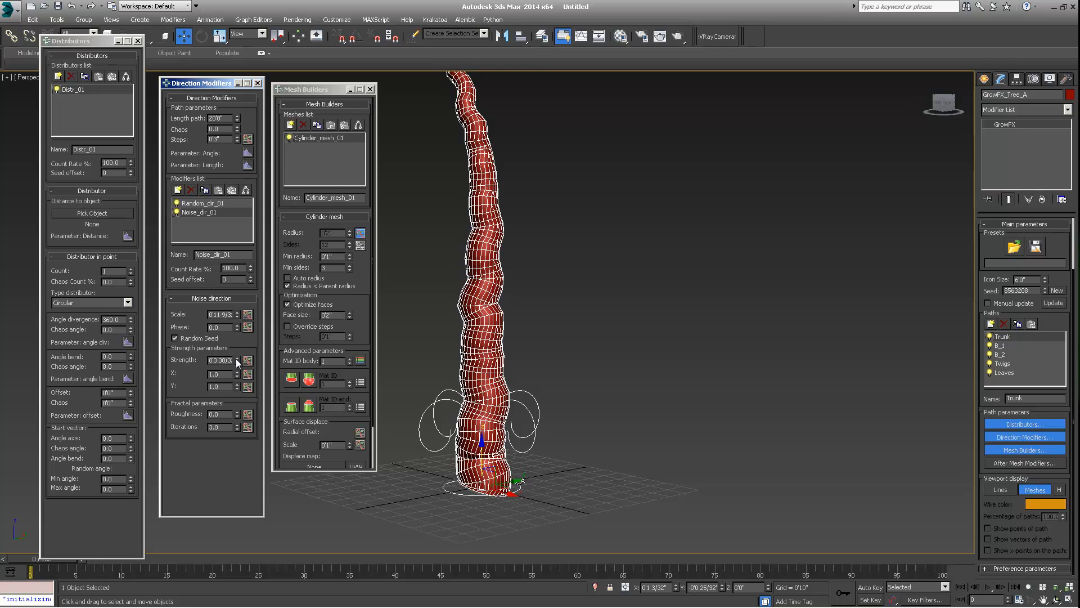
{"action": "middle_click_drag", "start_coordinate": [540, 345], "coordinate": [516, 363]}
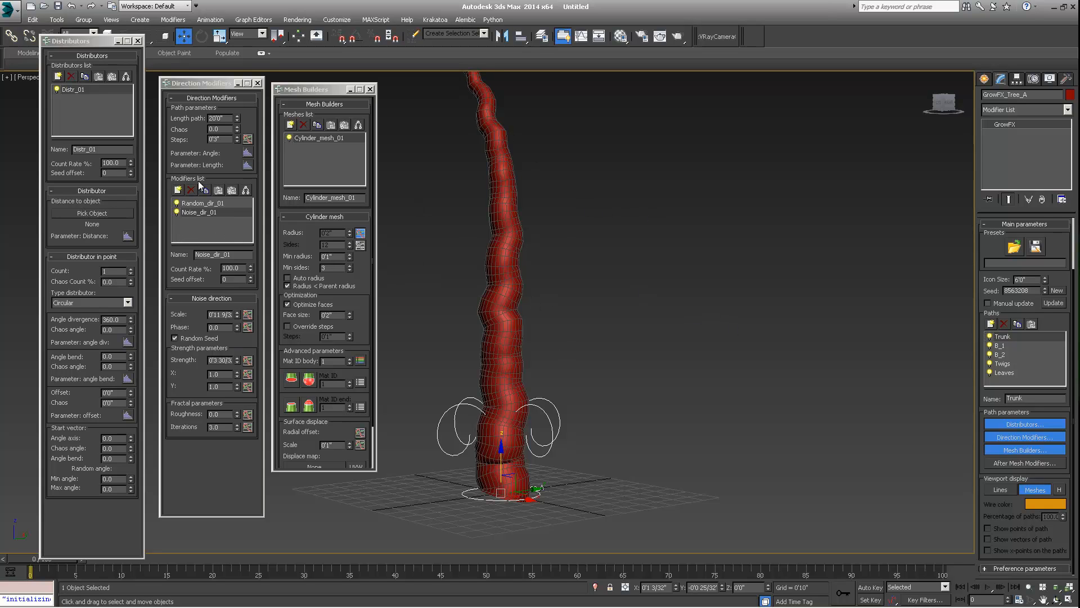
{"action": "mouse_move", "coordinate": [553, 398]}
{"action": "middle_mouse_down"}
{"action": "mouse_move", "coordinate": [531, 422]}
{"action": "mouse_move", "coordinate": [498, 387]}
{"action": "mouse_move", "coordinate": [499, 403]}
{"action": "mouse_move", "coordinate": [512, 370]}
{"action": "mouse_move", "coordinate": [559, 368]}
{"action": "mouse_move", "coordinate": [555, 382]}
{"action": "middle_mouse_up"}
{"action": "scroll", "coordinate": [499, 387], "scroll_direction": "down", "scroll_amount": 3}
{"action": "scroll", "coordinate": [498, 402], "scroll_direction": "up", "scroll_amount": 3}
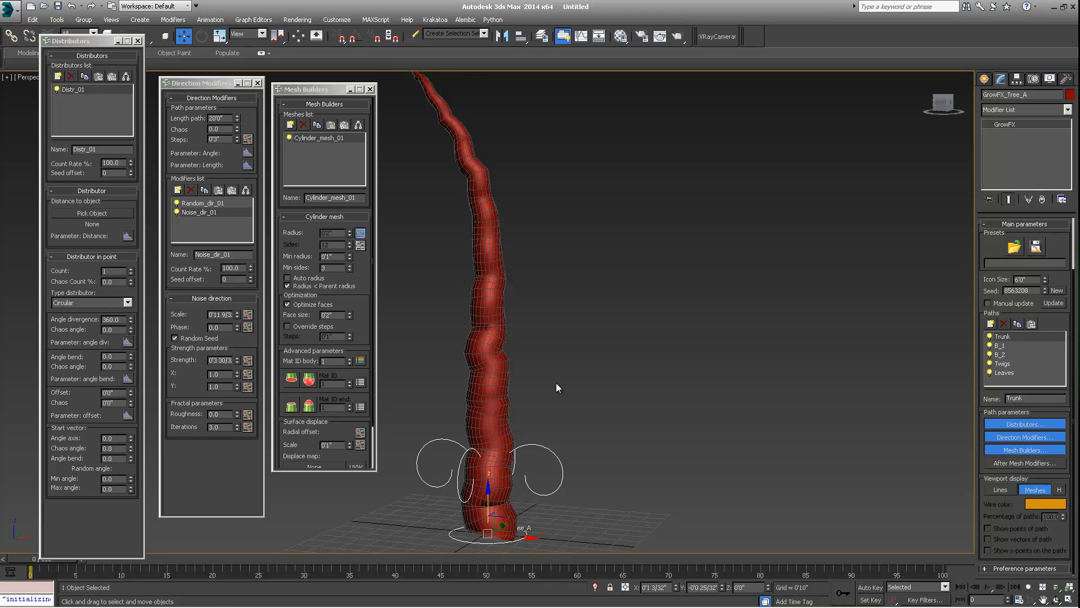
- Select the B_1 path and add a Cylinder mesh builder to it
{"action": "left_click", "coordinate": [996, 346]}
{"action": "middle_click_drag", "start_coordinate": [482, 281], "coordinate": [506, 329]}
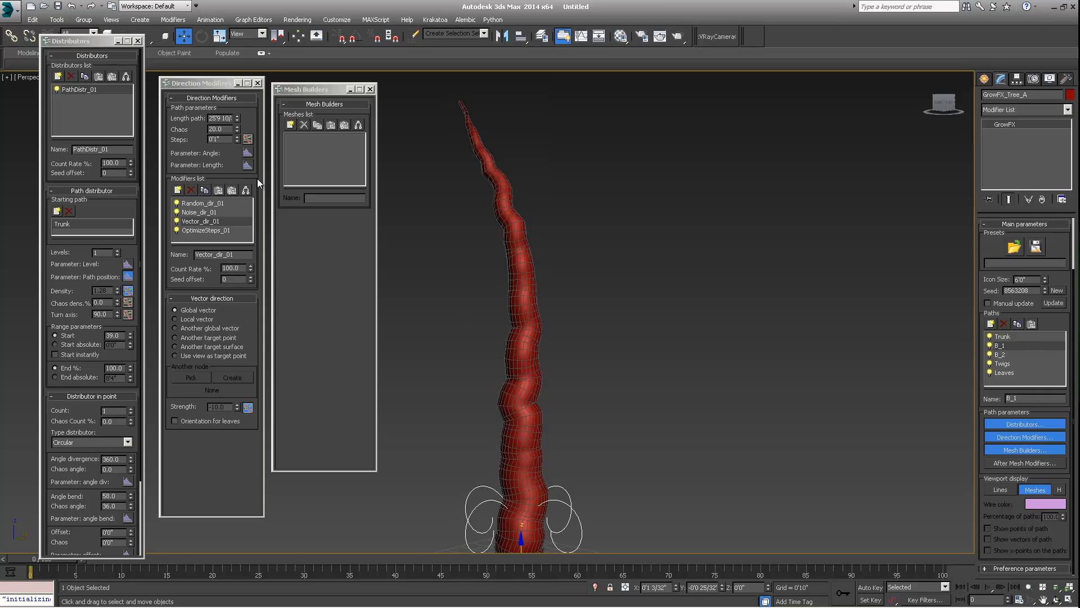
{"action": "left_click", "coordinate": [290, 124]}
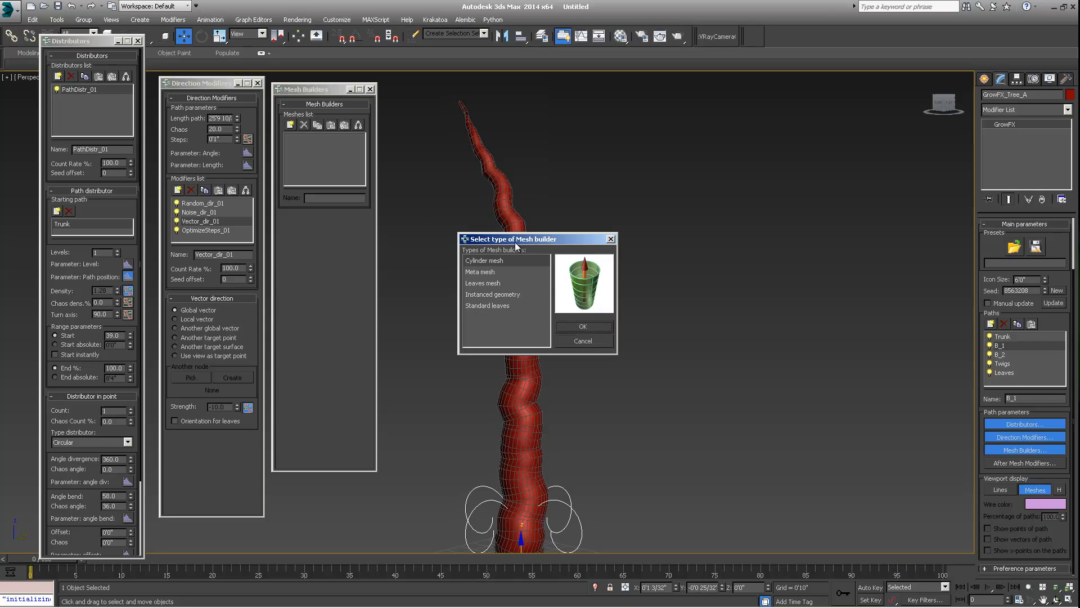
{"action": "left_click", "coordinate": [736, 287]}
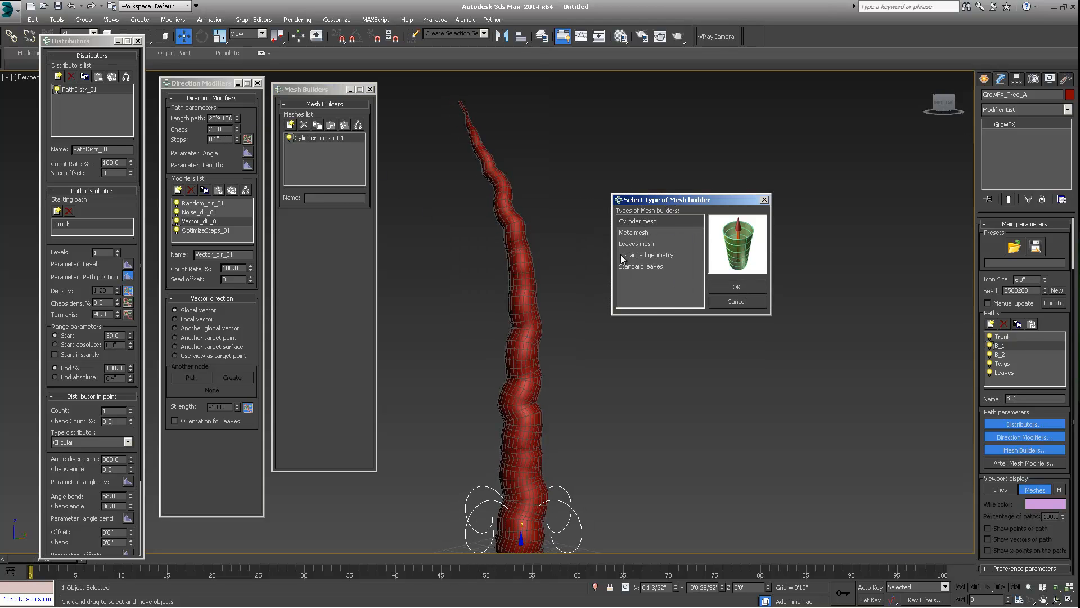
{"action": "middle_click_drag", "start_coordinate": [550, 283], "coordinate": [591, 302]}
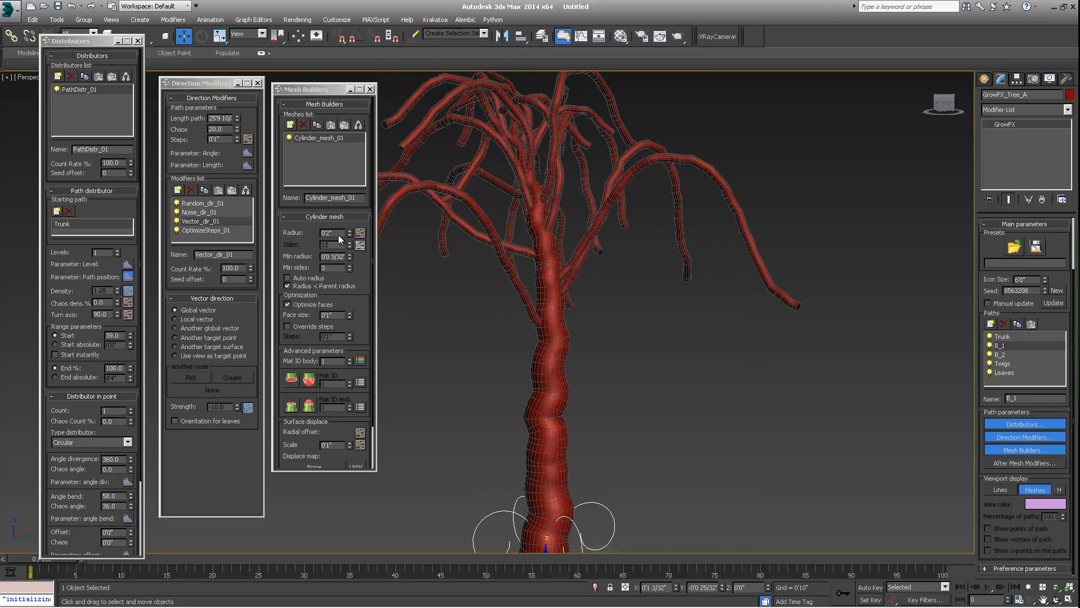
- Open the B_1 cylinder mesh Radius Graph and set its start point value to 1
{"action": "left_click", "coordinate": [360, 232]}
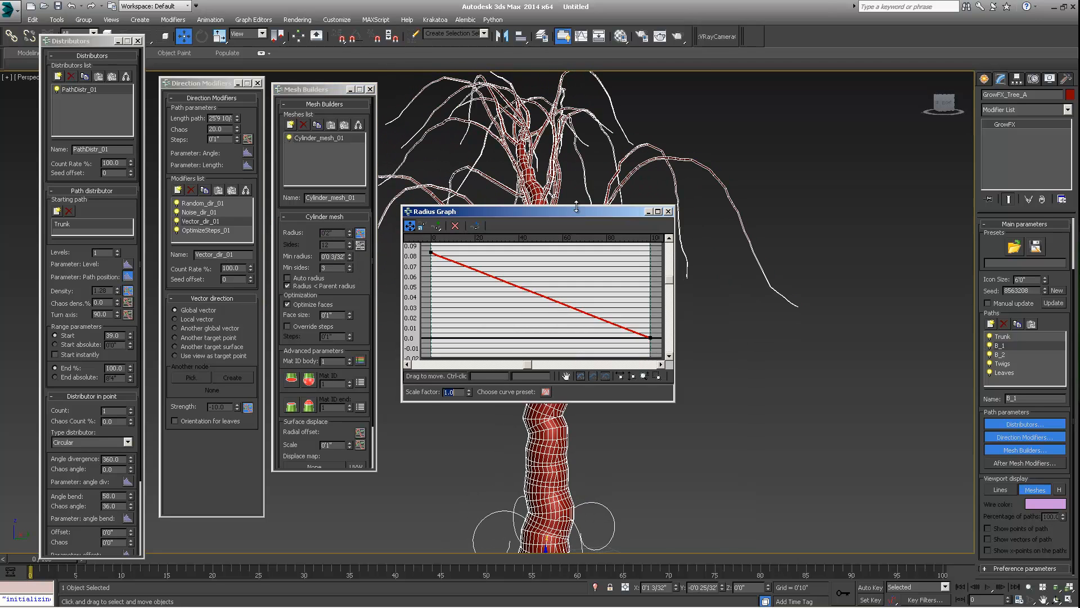
{"action": "left_click_drag", "start_coordinate": [576, 216], "coordinate": [792, 216]}
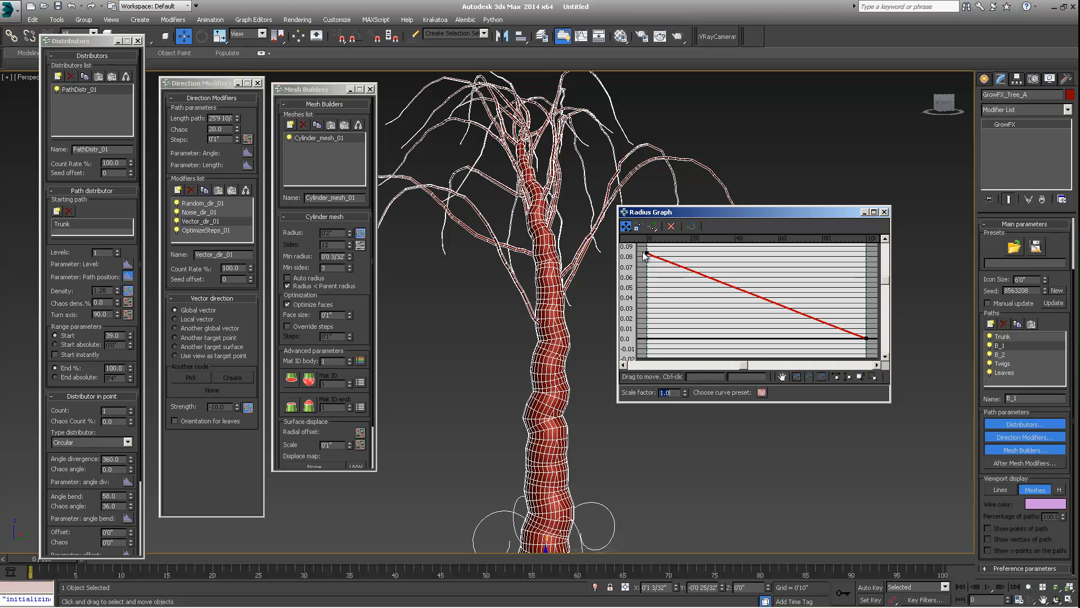
{"action": "left_click_drag", "start_coordinate": [649, 246], "coordinate": [649, 103]}
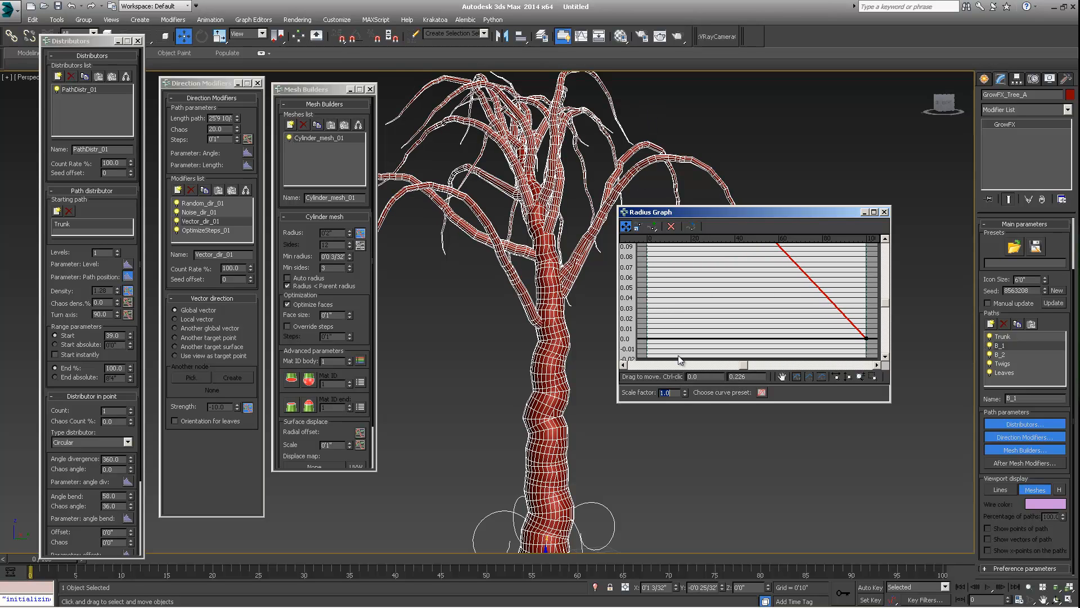
{"action": "double_click", "coordinate": [746, 376]}
{"action": "type", "text": "1"}
{"action": "key", "text": "Return"}
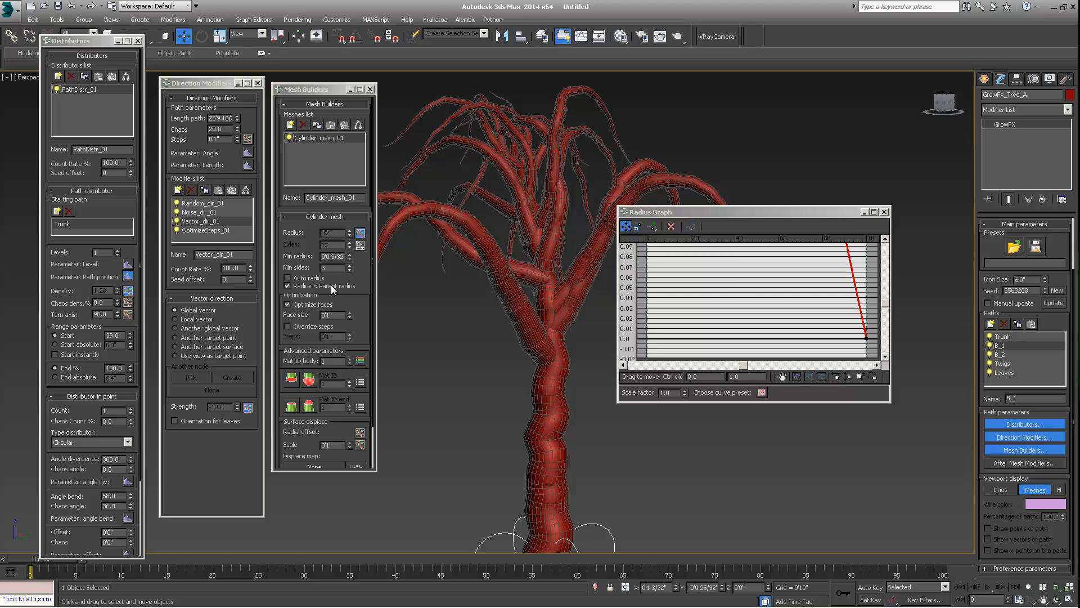
{"action": "mouse_move", "coordinate": [511, 357]}
{"action": "middle_mouse_down", "text": "alt"}
{"action": "mouse_move", "coordinate": [571, 359]}
{"action": "mouse_move", "coordinate": [500, 356]}
{"action": "mouse_move", "coordinate": [558, 320]}
{"action": "mouse_move", "coordinate": [519, 341]}
{"action": "middle_mouse_up", "text": "alt"}
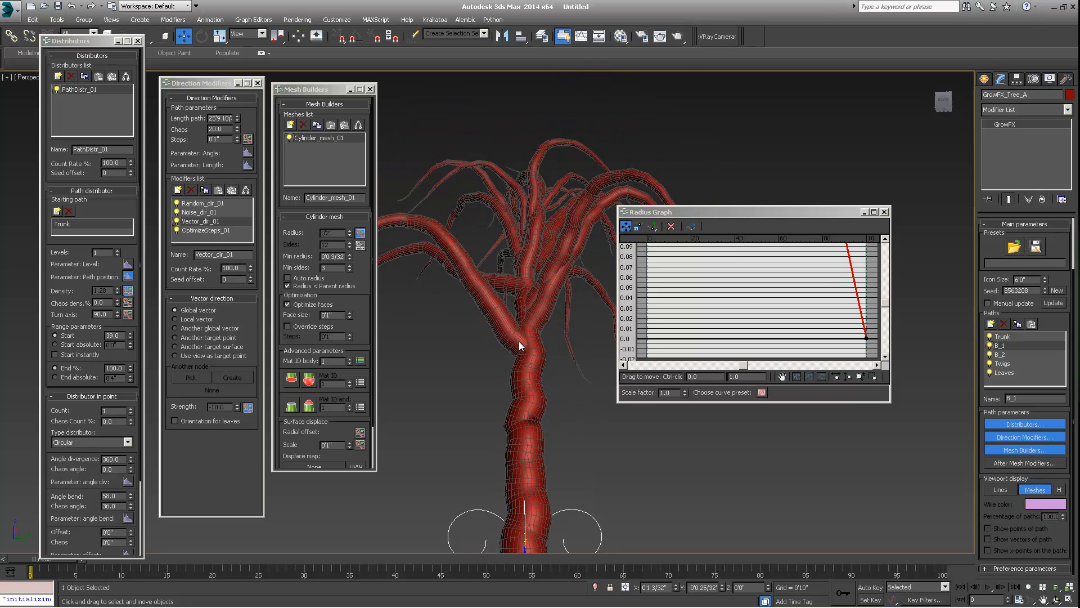
- Set the B_1 cylinder mesh Radius Graph's start point value to 0.4
{"action": "scroll", "coordinate": [519, 339], "scroll_direction": "up", "scroll_amount": 2}
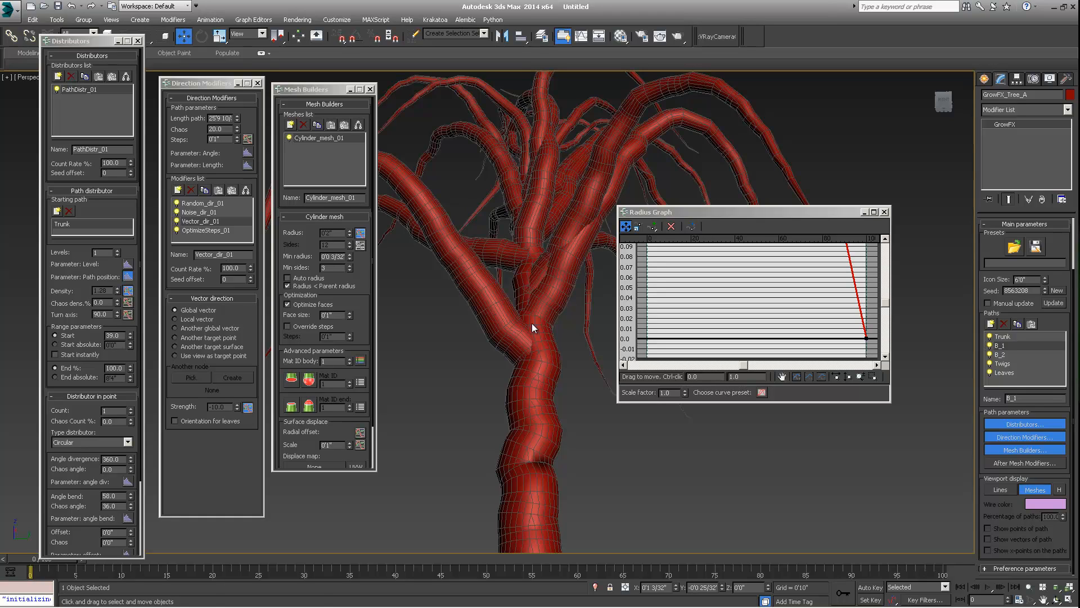
{"action": "mouse_move", "coordinate": [542, 336]}
{"action": "middle_mouse_down", "text": "alt"}
{"action": "mouse_move", "coordinate": [522, 387]}
{"action": "mouse_move", "coordinate": [518, 363]}
{"action": "mouse_move", "coordinate": [538, 336]}
{"action": "middle_mouse_up", "text": "alt"}
{"action": "scroll", "coordinate": [536, 301], "scroll_direction": "down", "scroll_amount": 5}
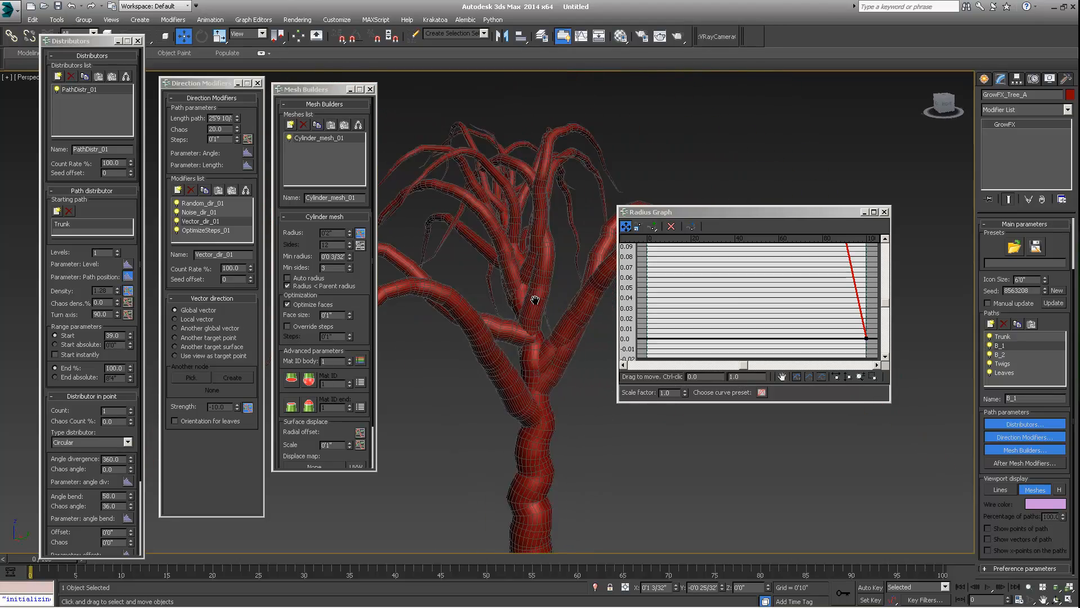
{"action": "middle_click_drag", "start_coordinate": [534, 297], "coordinate": [513, 340], "text": "alt"}
{"action": "scroll", "coordinate": [512, 337], "scroll_direction": "up", "scroll_amount": 4}
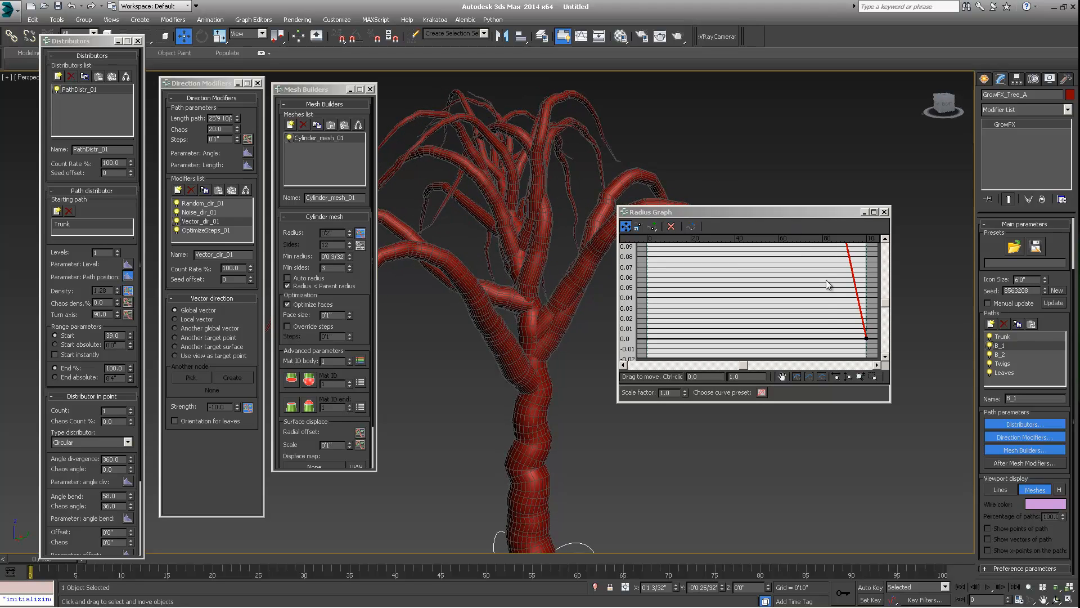
{"action": "left_click", "coordinate": [749, 376]}
{"action": "type", "text": "0.7"}
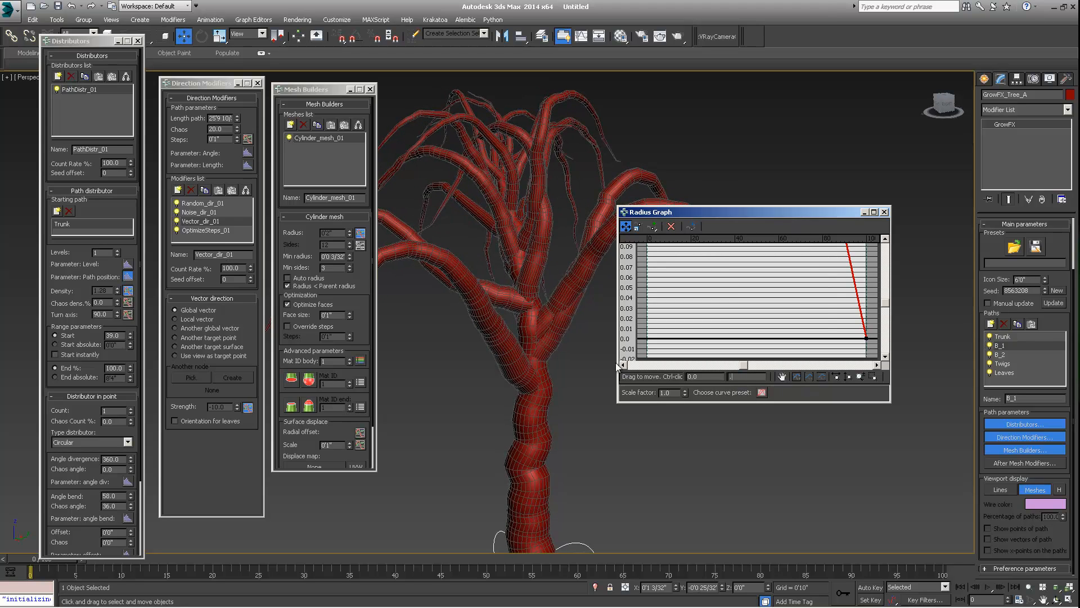
{"action": "key", "text": "Return"}
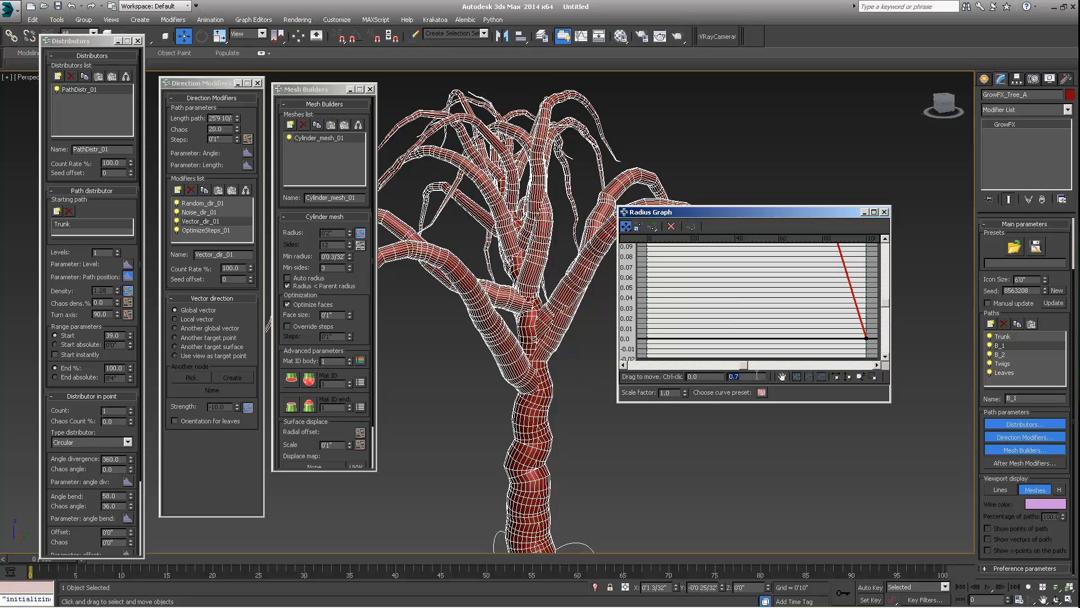
{"action": "type", "text": ".5"}
{"action": "key", "text": "Return"}
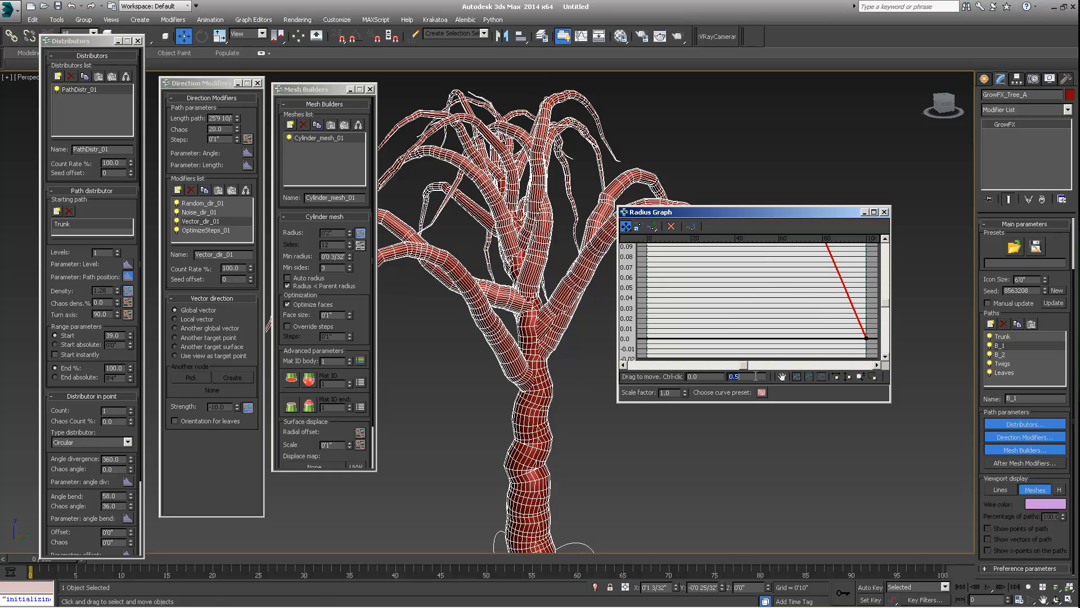
{"action": "type", "text": ".4"}
{"action": "key", "text": "Return"}
- Convert the B_1 Radius Graph's start and end points to Bezier-Corner and bend their handles into a convex taper curve
{"action": "middle_click_drag", "start_coordinate": [555, 343], "coordinate": [528, 369], "text": "alt"}
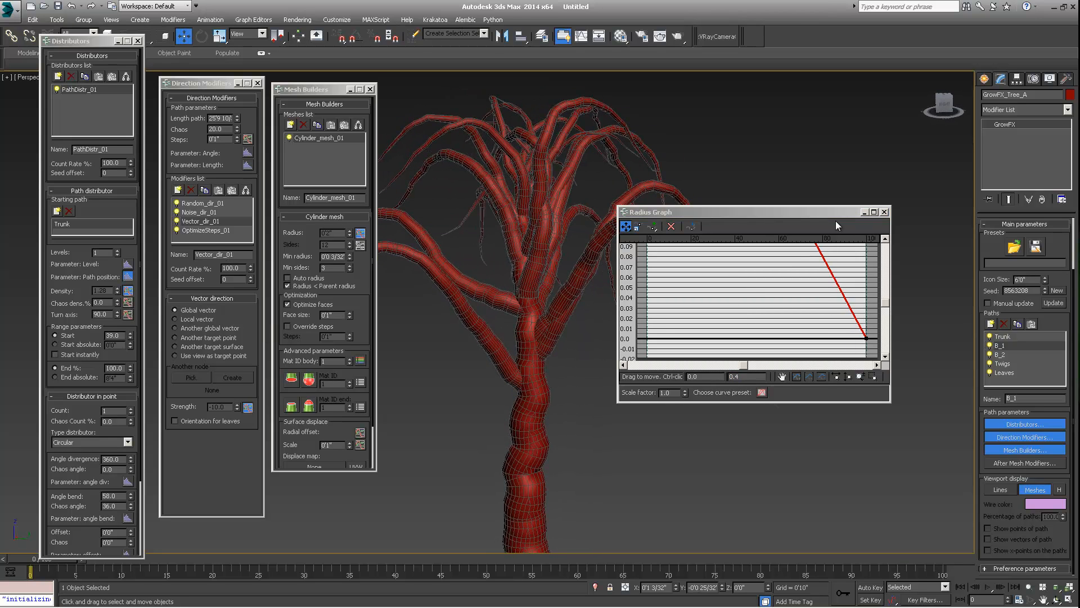
{"action": "left_click", "coordinate": [806, 375]}
{"action": "left_click", "coordinate": [805, 373]}
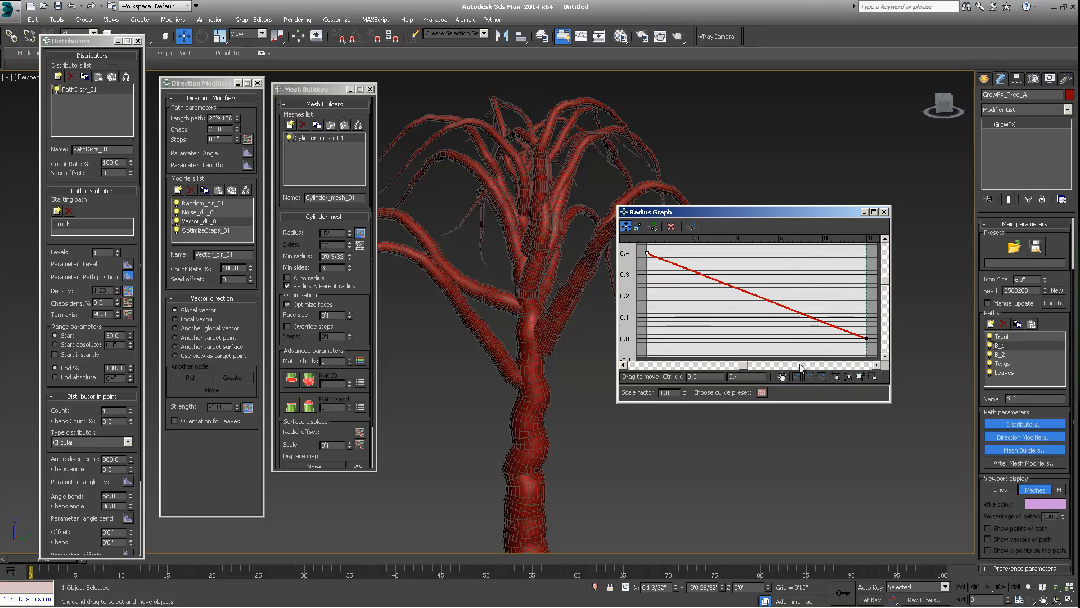
{"action": "right_click", "coordinate": [647, 254]}
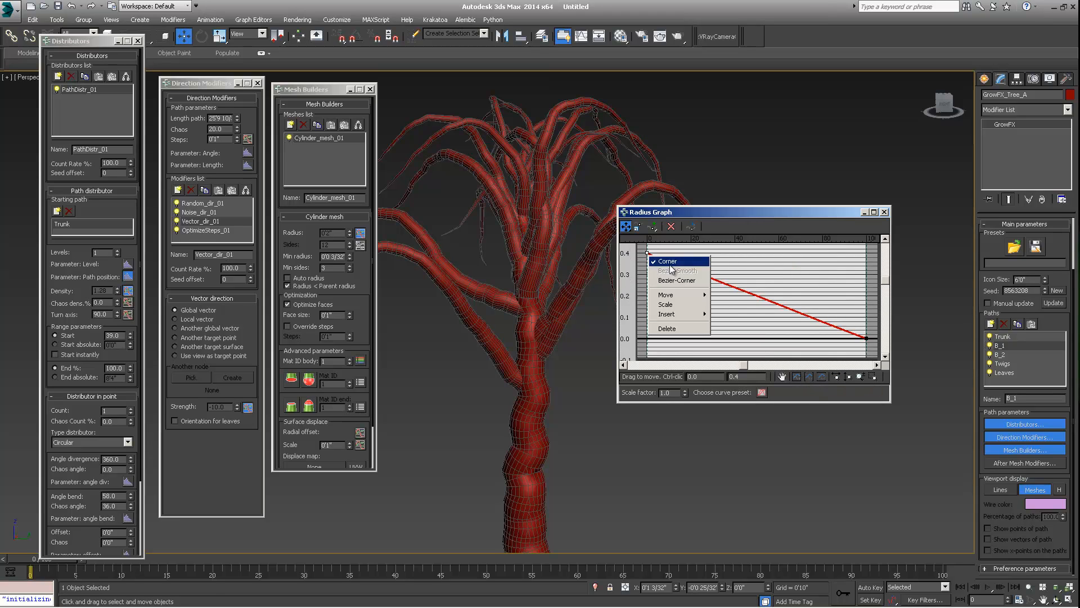
{"action": "left_click", "coordinate": [701, 278]}
{"action": "left_click_drag", "start_coordinate": [700, 276], "coordinate": [713, 264]}
{"action": "left_click", "coordinate": [864, 340]}
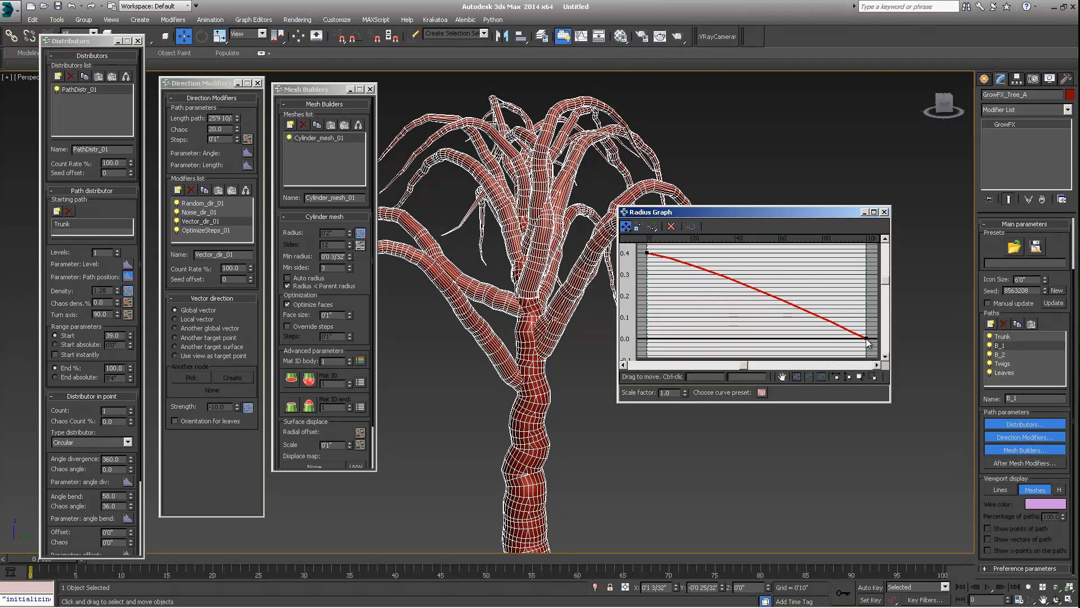
{"action": "right_click", "coordinate": [865, 341]}
{"action": "left_click", "coordinate": [899, 364]}
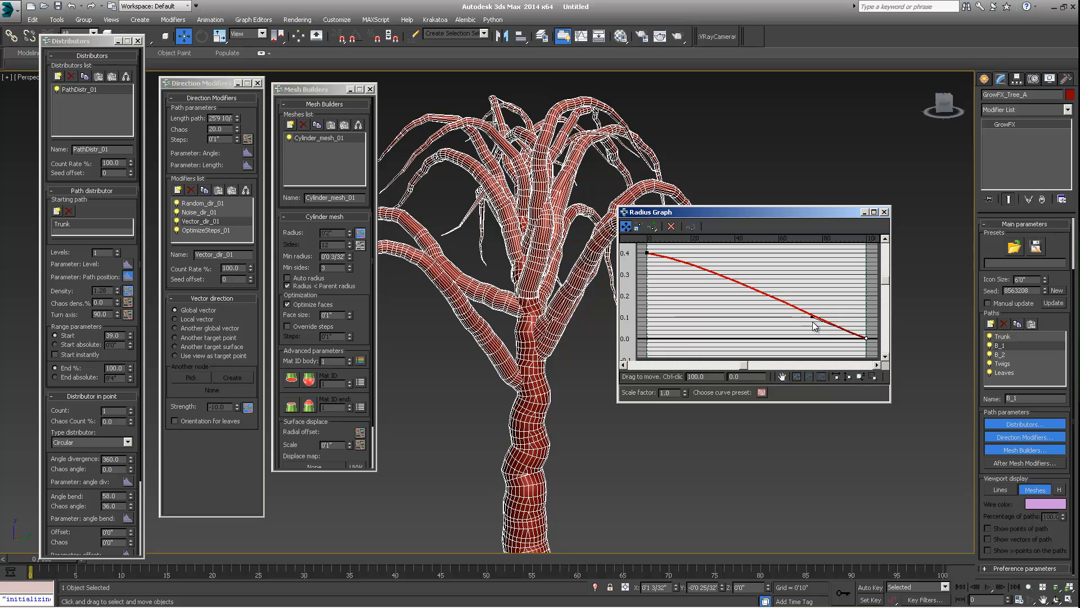
{"action": "left_click_drag", "start_coordinate": [813, 318], "coordinate": [780, 330]}
- Copy the cylinder mesh builder from the B_1 path and paste it onto the B_2 path
{"action": "middle_click_drag", "start_coordinate": [519, 307], "coordinate": [577, 267], "text": "alt"}
{"action": "left_click", "coordinate": [999, 355]}
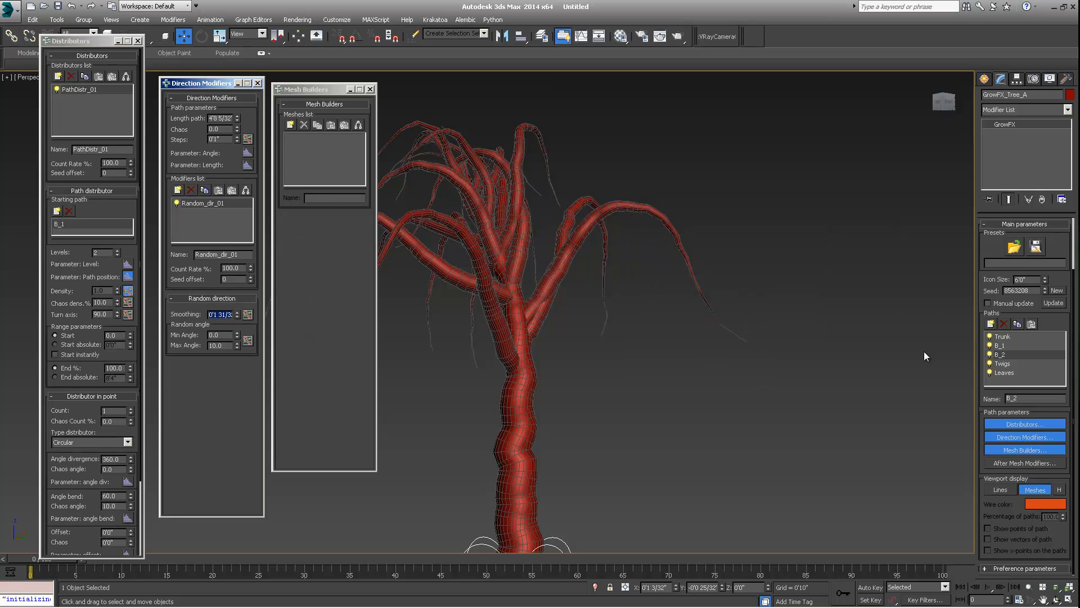
{"action": "left_click", "coordinate": [1003, 345]}
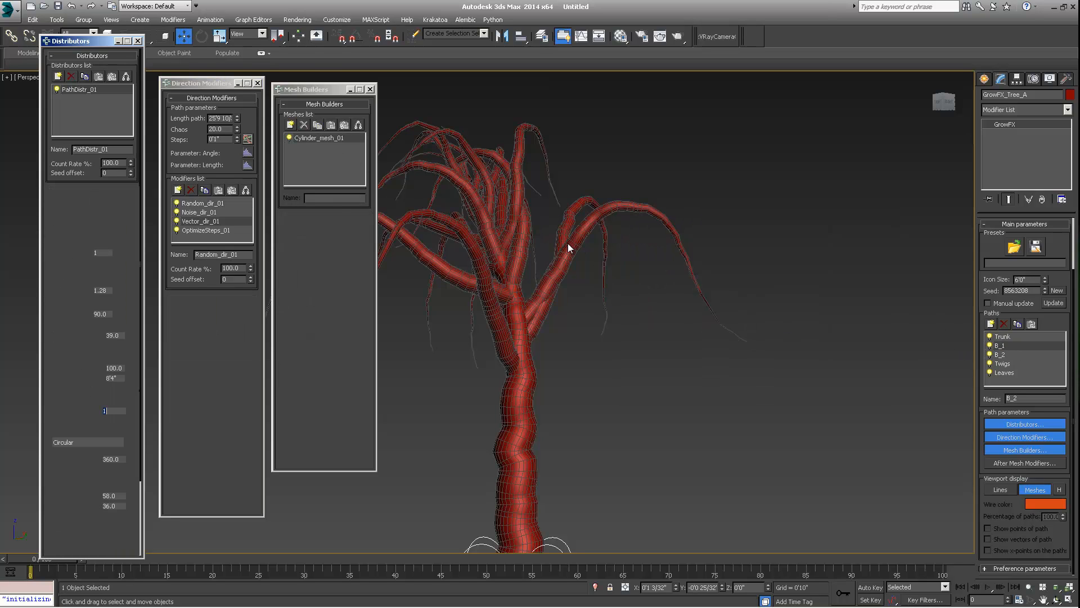
{"action": "left_click", "coordinate": [308, 141]}
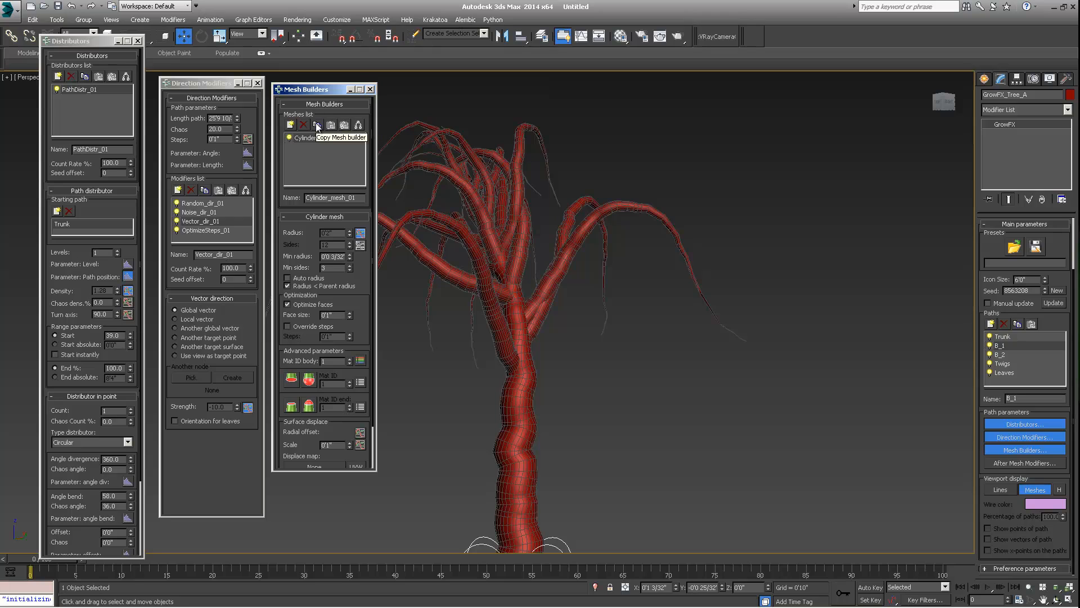
{"action": "left_click", "coordinate": [1012, 355]}
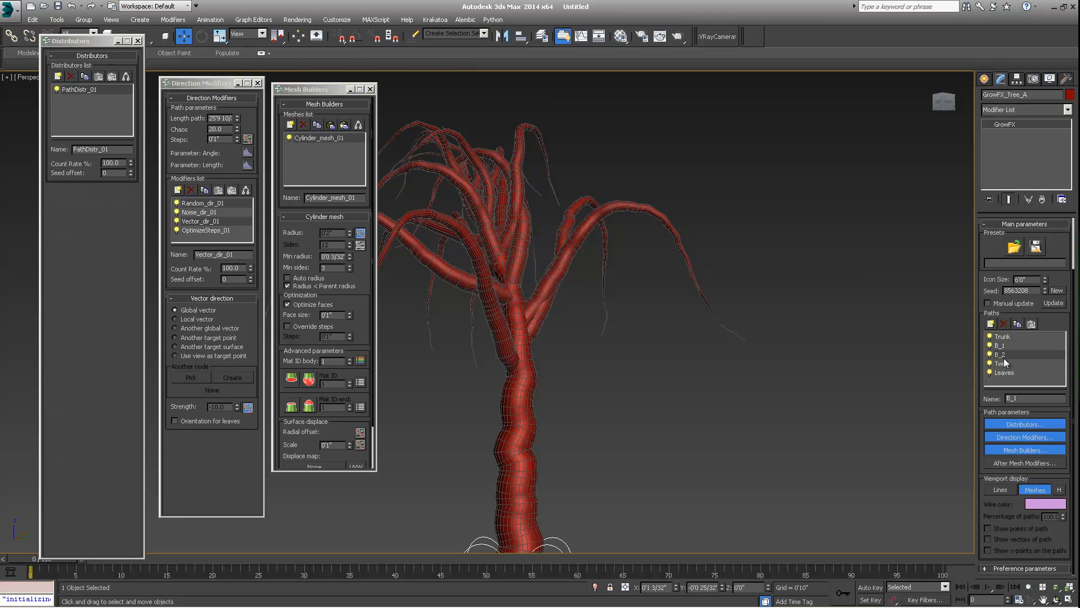
{"action": "left_click", "coordinate": [332, 125]}
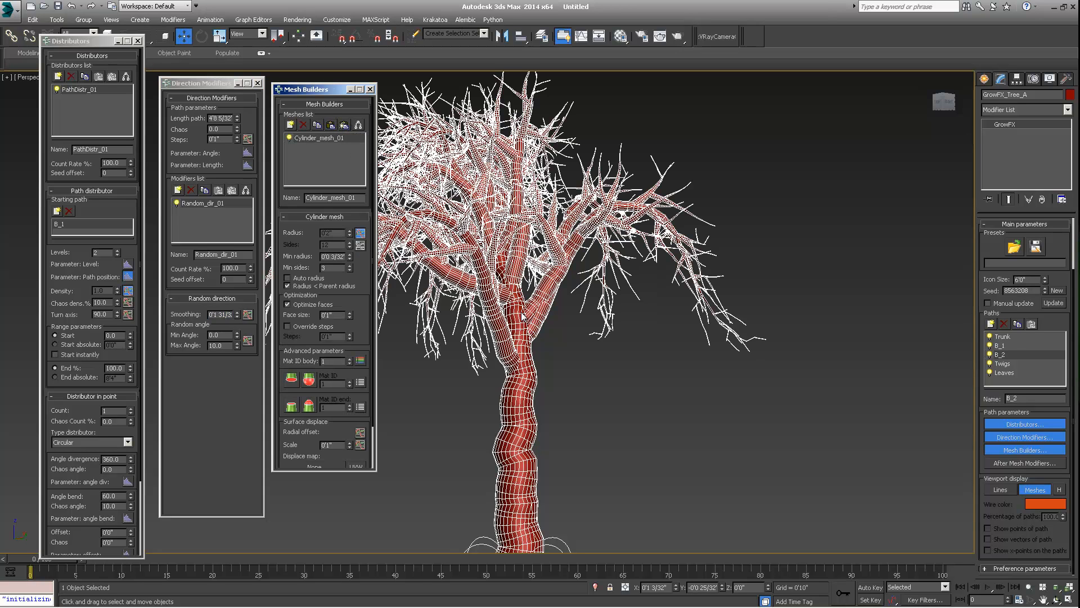
- Orbit and zoom around the tree to examine the B_2 branch meshes
{"action": "middle_click_drag", "start_coordinate": [526, 328], "coordinate": [607, 377]}
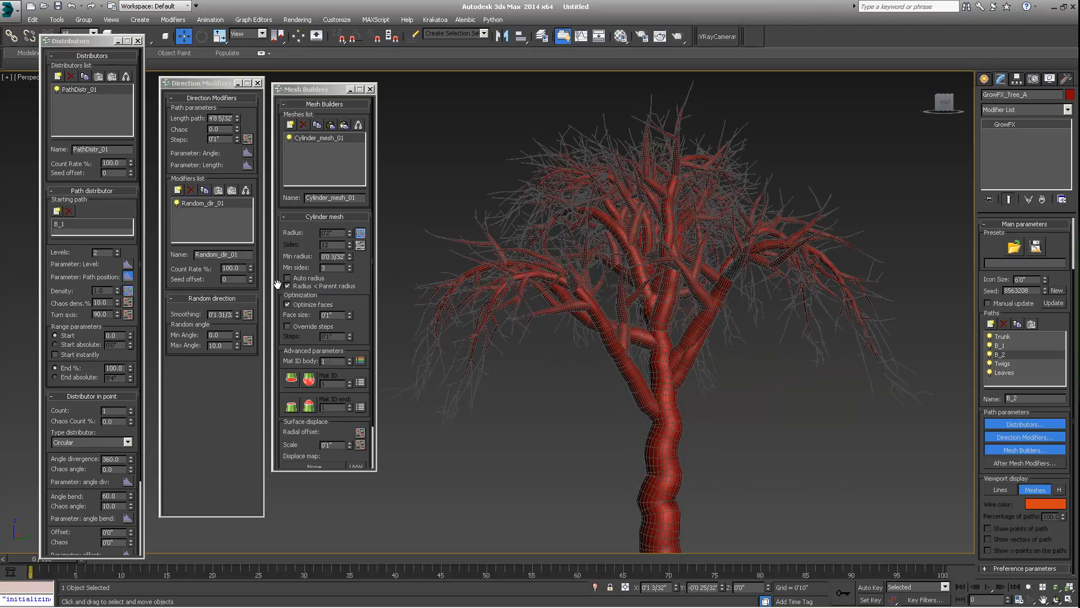
{"action": "middle_click_drag", "start_coordinate": [771, 373], "coordinate": [653, 332], "text": "alt"}
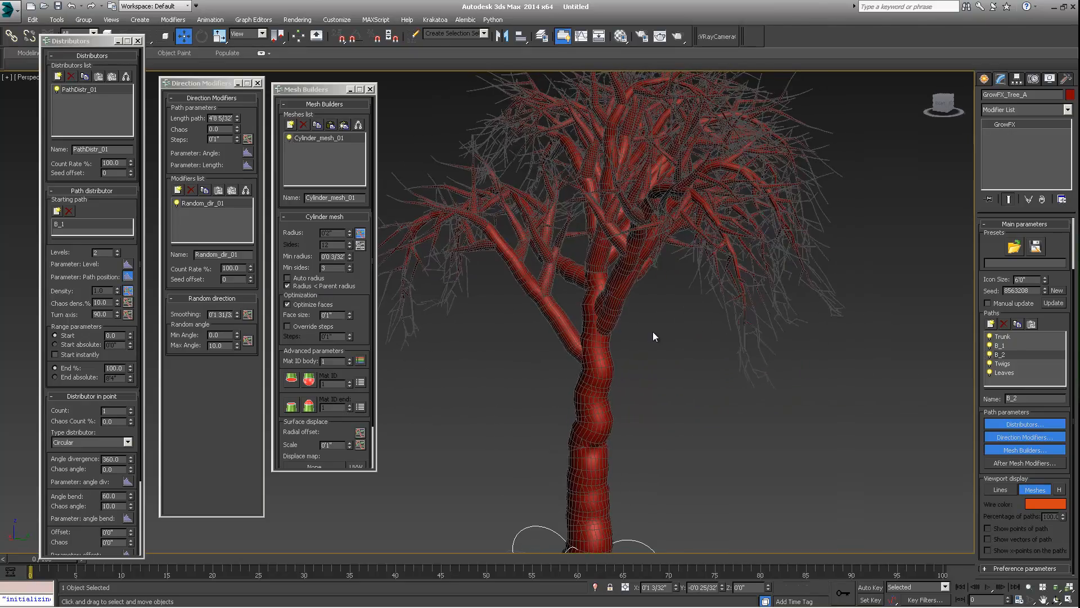
{"action": "scroll", "coordinate": [596, 331], "scroll_direction": "up", "scroll_amount": 4}
{"action": "middle_click_drag", "start_coordinate": [545, 234], "coordinate": [643, 202], "text": "alt"}
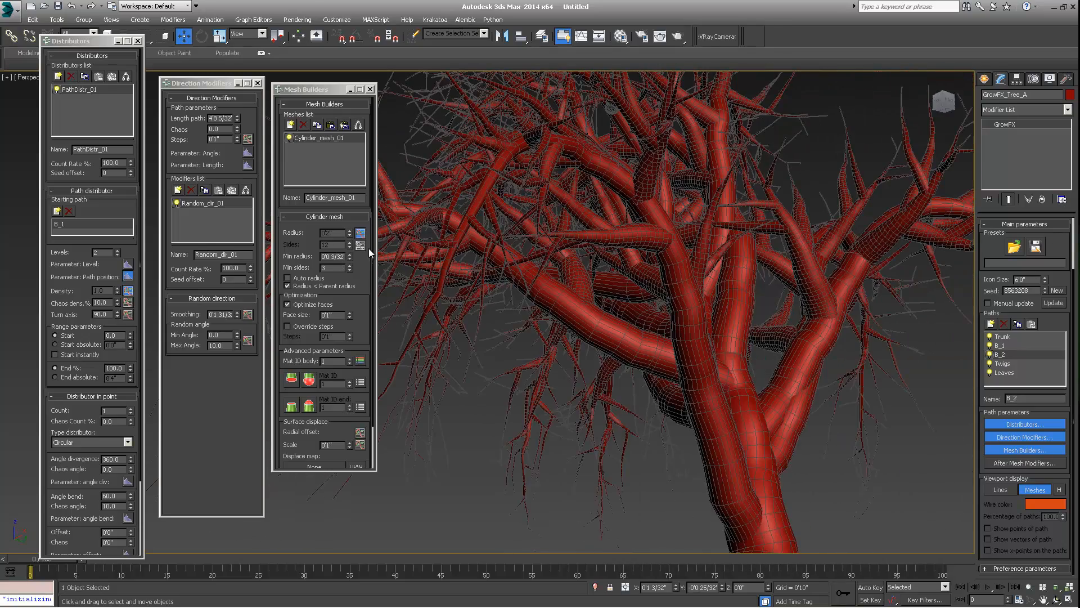
{"action": "middle_click_drag", "start_coordinate": [679, 266], "coordinate": [616, 277], "text": "alt"}
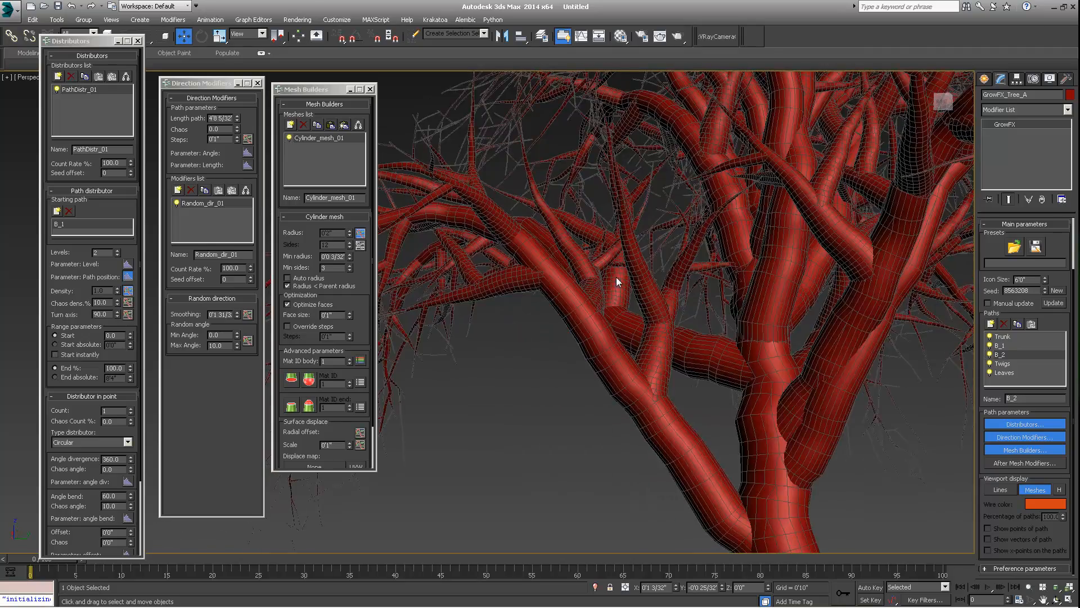
{"action": "scroll", "coordinate": [616, 277], "scroll_direction": "down", "scroll_amount": 5}
{"action": "scroll", "coordinate": [675, 292], "scroll_direction": "down", "scroll_amount": 5}
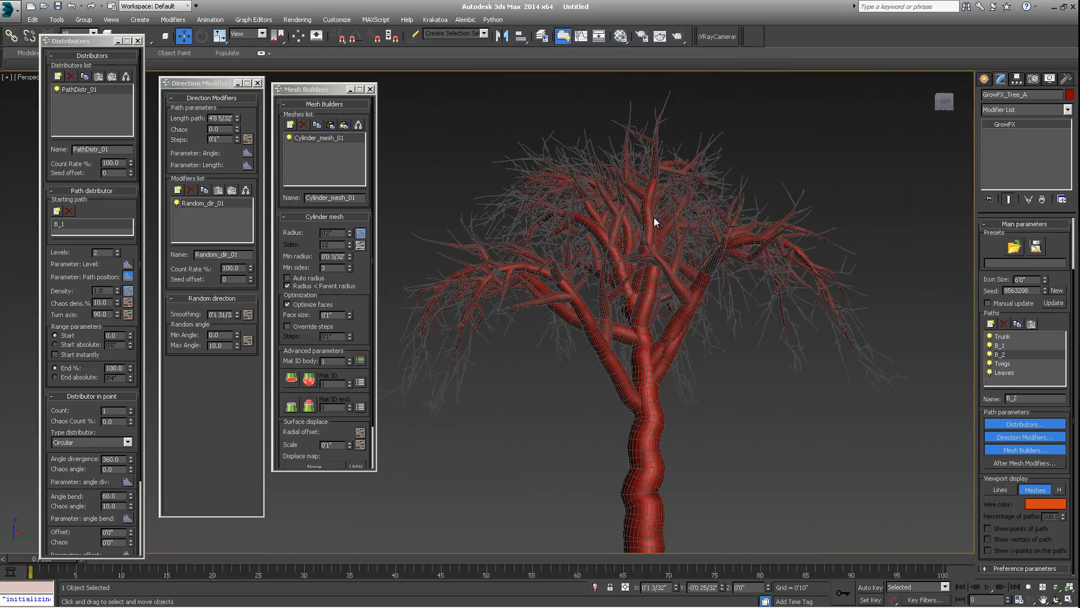
{"action": "scroll", "coordinate": [656, 169], "scroll_direction": "up", "scroll_amount": 5}
{"action": "scroll", "coordinate": [686, 159], "scroll_direction": "up", "scroll_amount": 5}
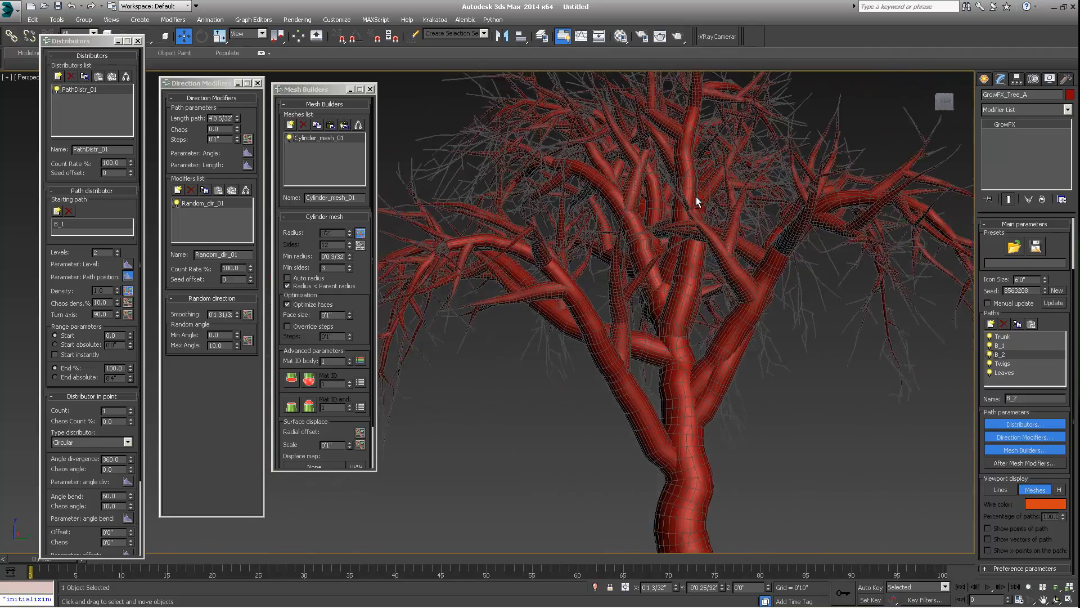
{"action": "middle_click_drag", "start_coordinate": [697, 197], "coordinate": [682, 289], "text": "alt"}
{"action": "scroll", "coordinate": [709, 265], "scroll_direction": "down", "scroll_amount": 4}
{"action": "scroll", "coordinate": [724, 268], "scroll_direction": "down", "scroll_amount": 5}
{"action": "scroll", "coordinate": [611, 245], "scroll_direction": "up", "scroll_amount": 4}
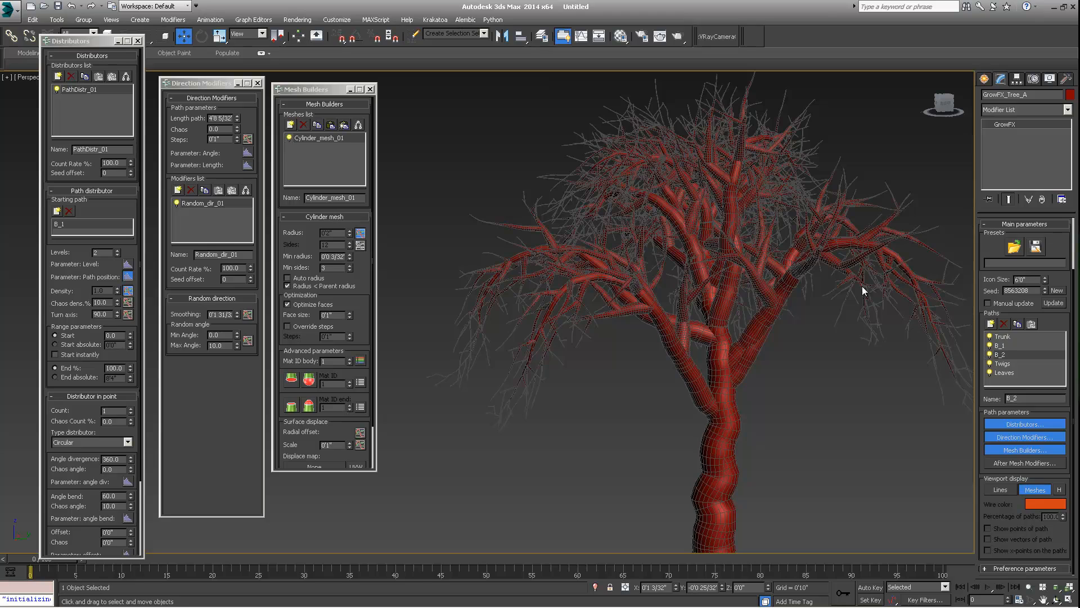
- Paste the copied cylinder mesh builder onto the Twigs path
{"action": "left_click", "coordinate": [1002, 364]}
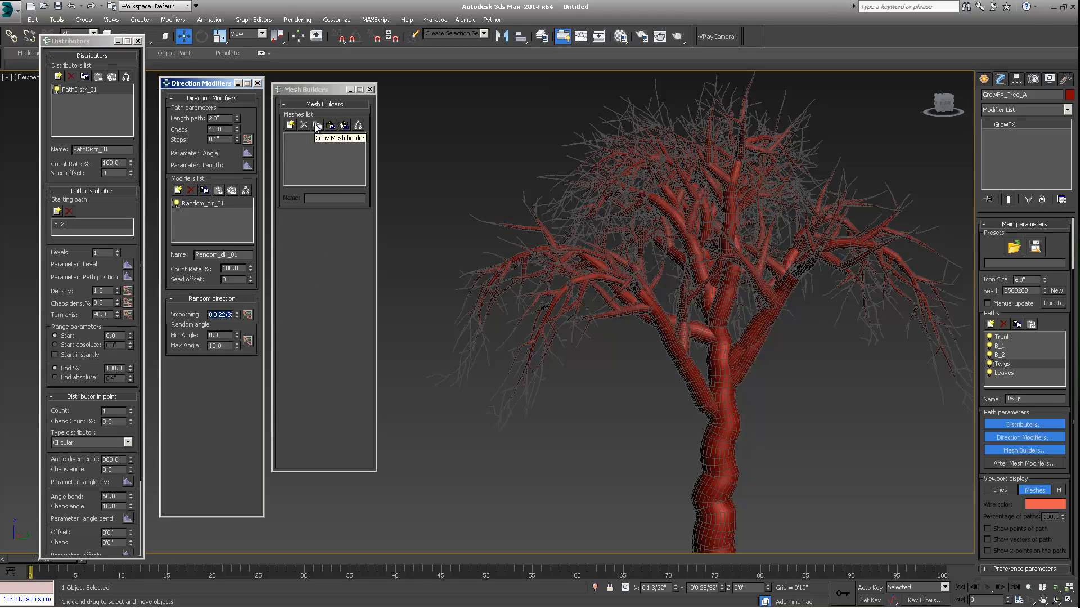
{"action": "left_click", "coordinate": [335, 125]}
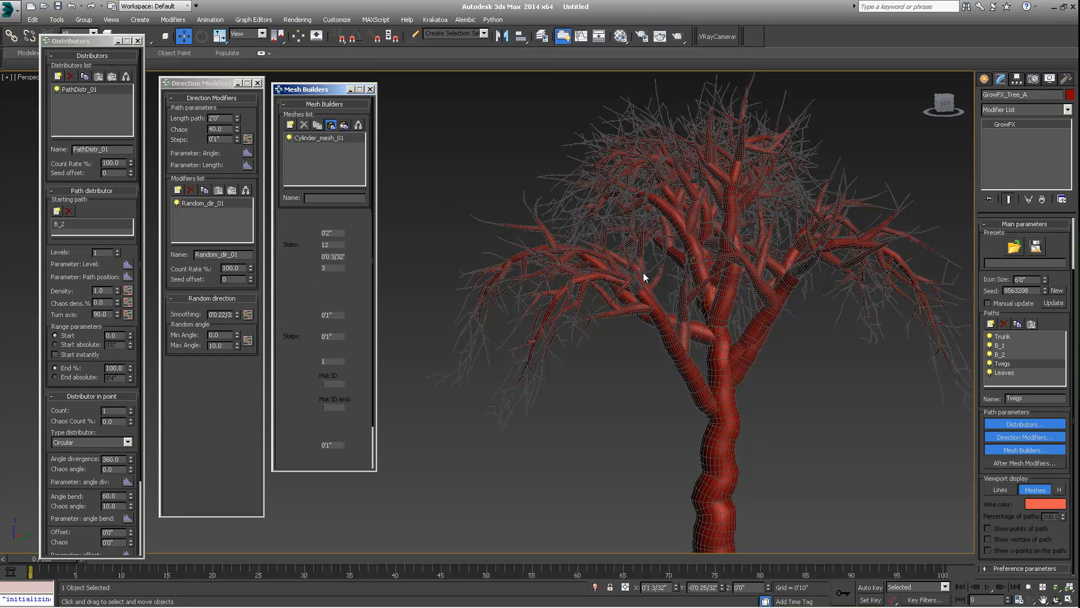
{"action": "middle_click_drag", "start_coordinate": [699, 285], "coordinate": [686, 254]}
{"action": "scroll", "coordinate": [640, 259], "scroll_direction": "down", "scroll_amount": 4}
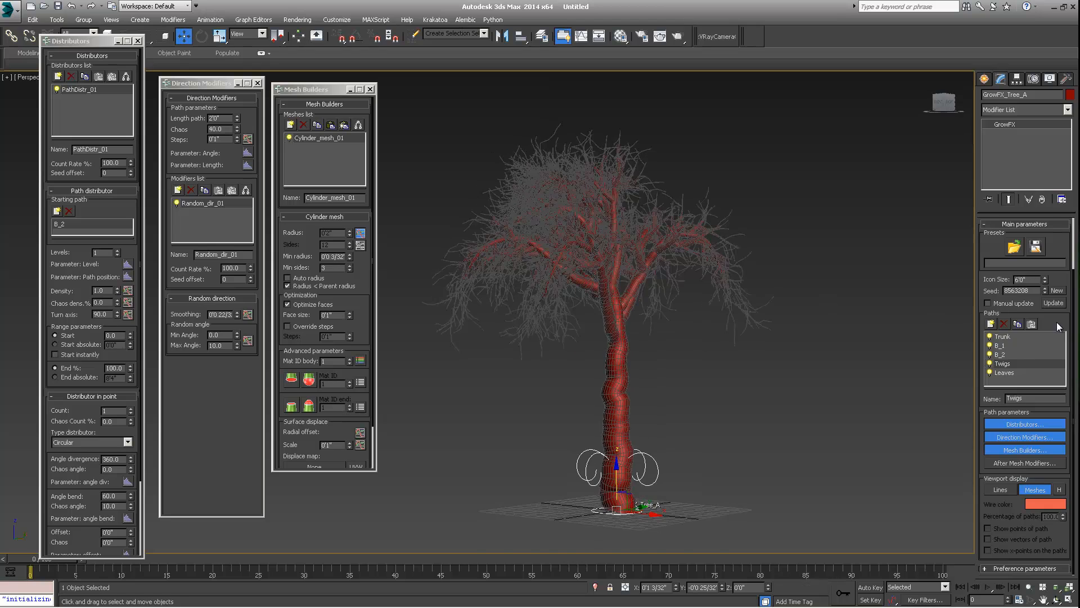
{"action": "scroll", "coordinate": [686, 255], "scroll_direction": "up", "scroll_amount": 1}
- Select the Leaves path and add a Leaves mesh builder to it
{"action": "left_click", "coordinate": [1007, 372]}
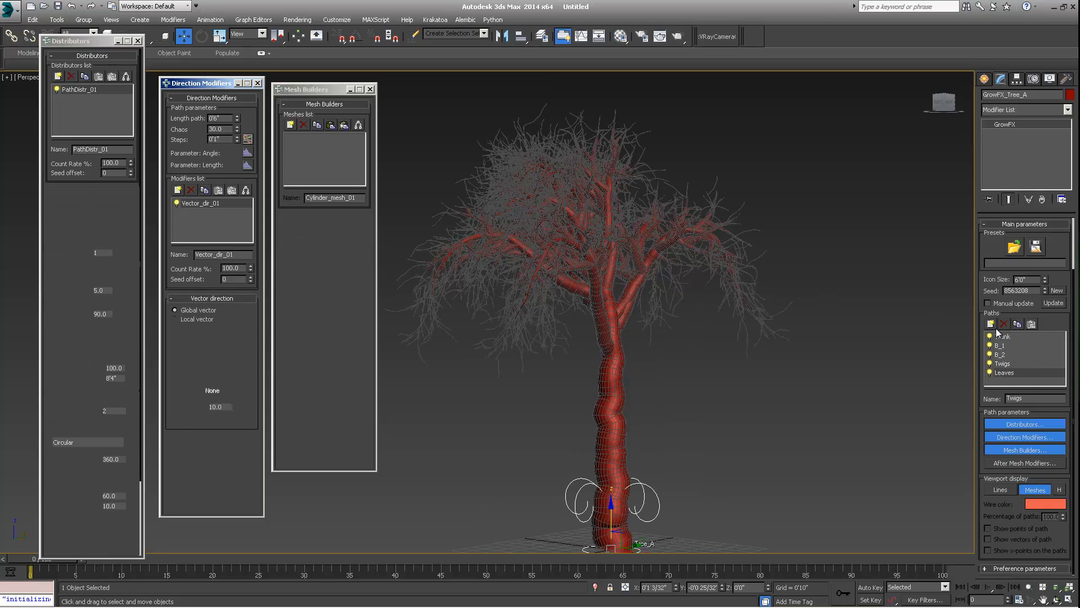
{"action": "left_click", "coordinate": [290, 124]}
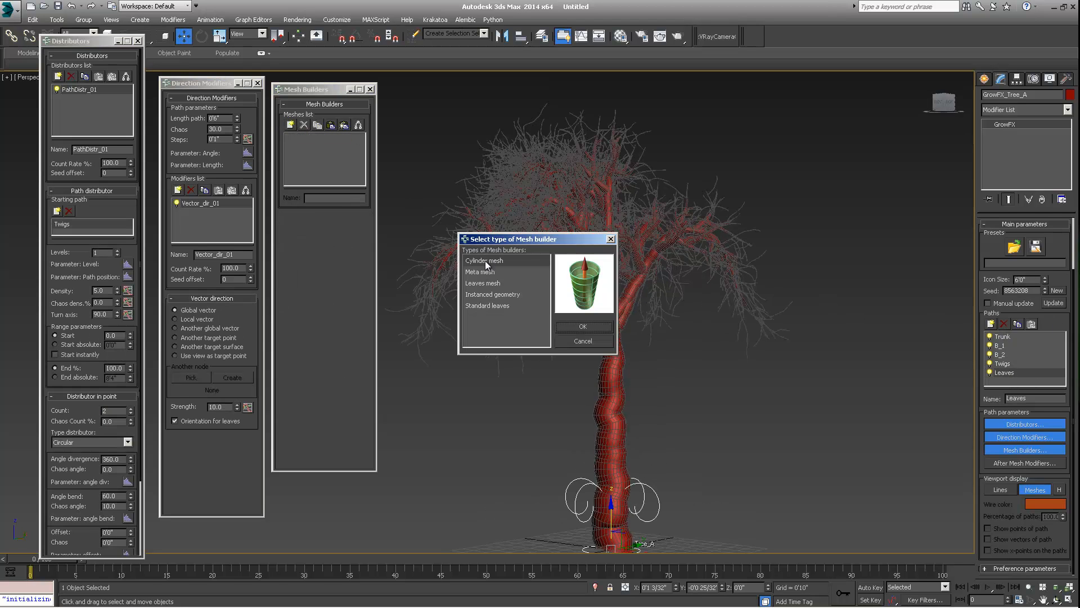
{"action": "left_click", "coordinate": [488, 286]}
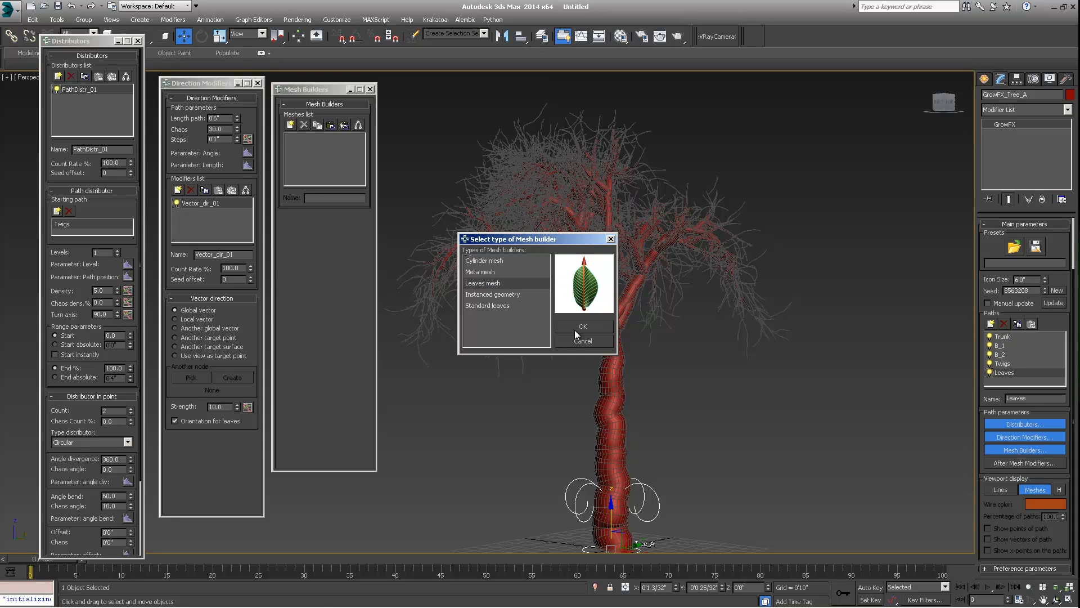
{"action": "left_click", "coordinate": [491, 295]}
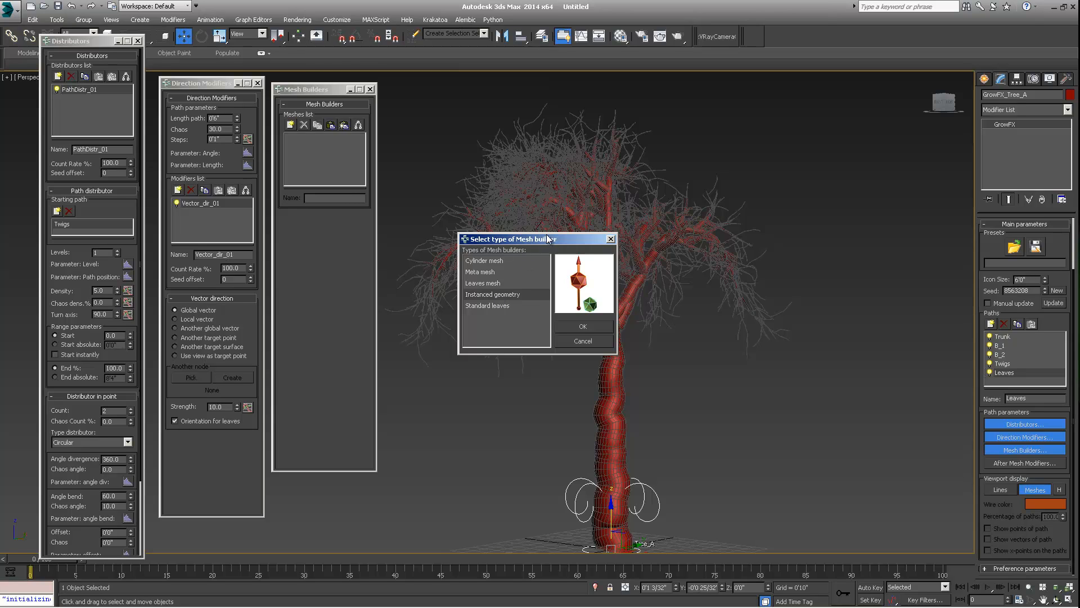
{"action": "left_click_drag", "start_coordinate": [561, 237], "coordinate": [650, 174]}
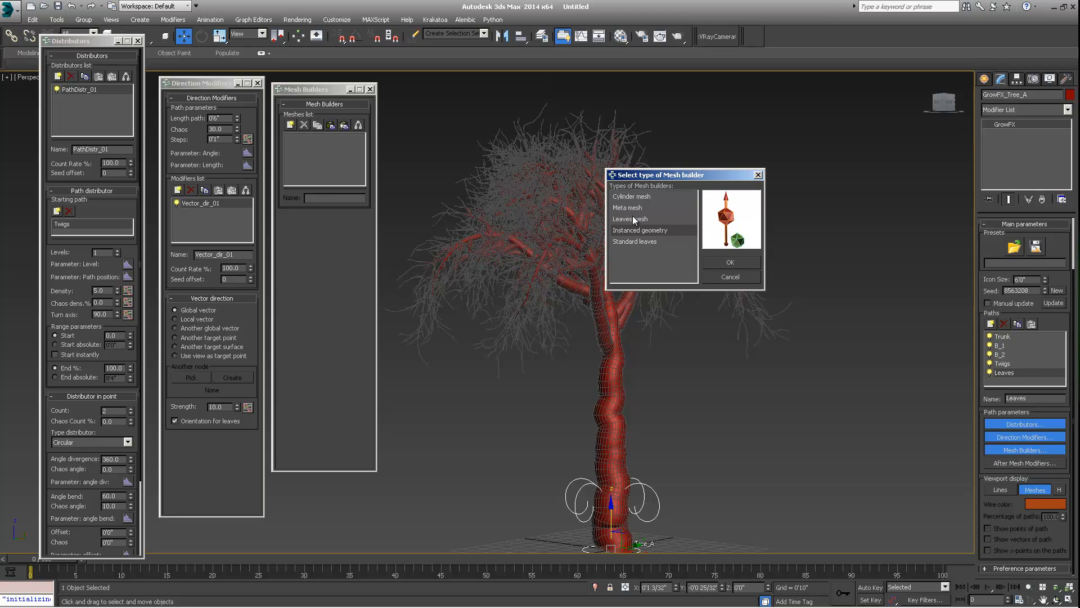
{"action": "left_click", "coordinate": [615, 220]}
{"action": "left_click", "coordinate": [730, 262]}
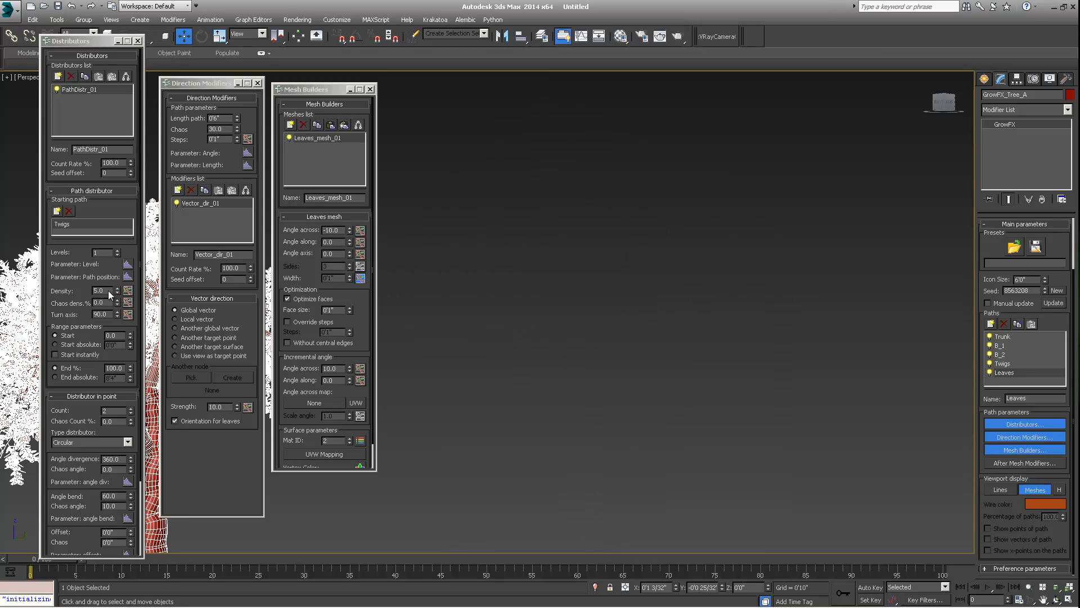
- Set the Leaves distributor's density to 1.0 and its point count to 1
{"action": "double_click", "coordinate": [107, 291]}
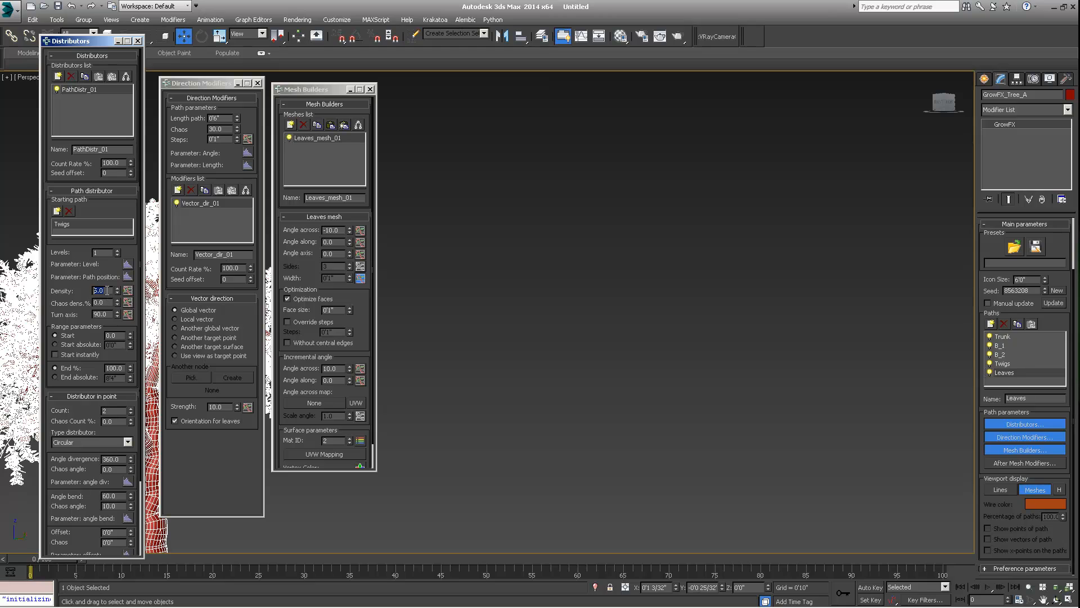
{"action": "key", "text": "Return"}
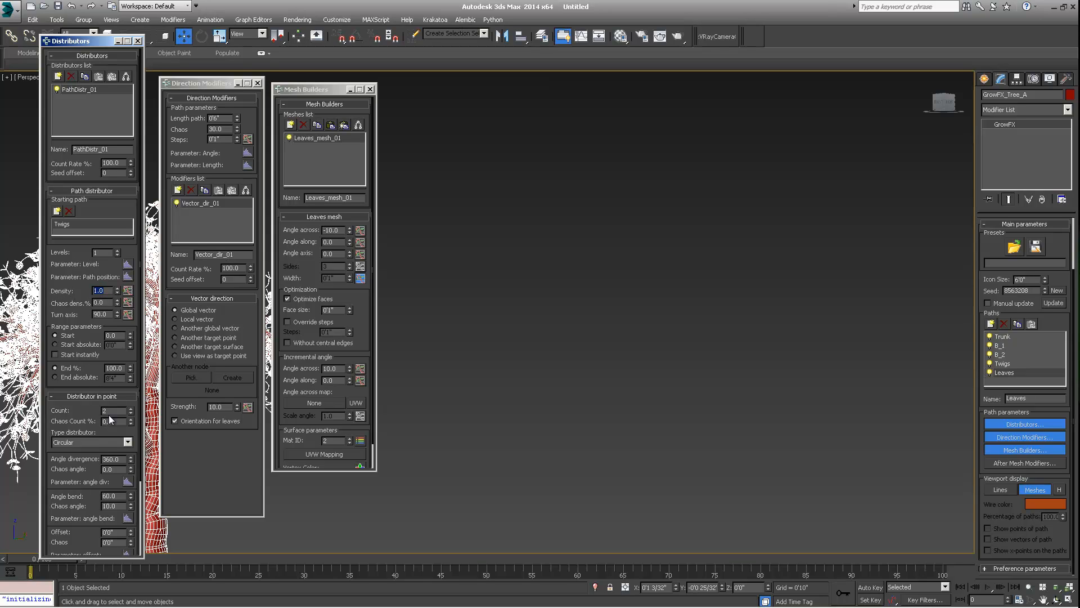
{"action": "left_click_drag", "start_coordinate": [111, 411], "coordinate": [85, 409]}
{"action": "type", "text": "1"}
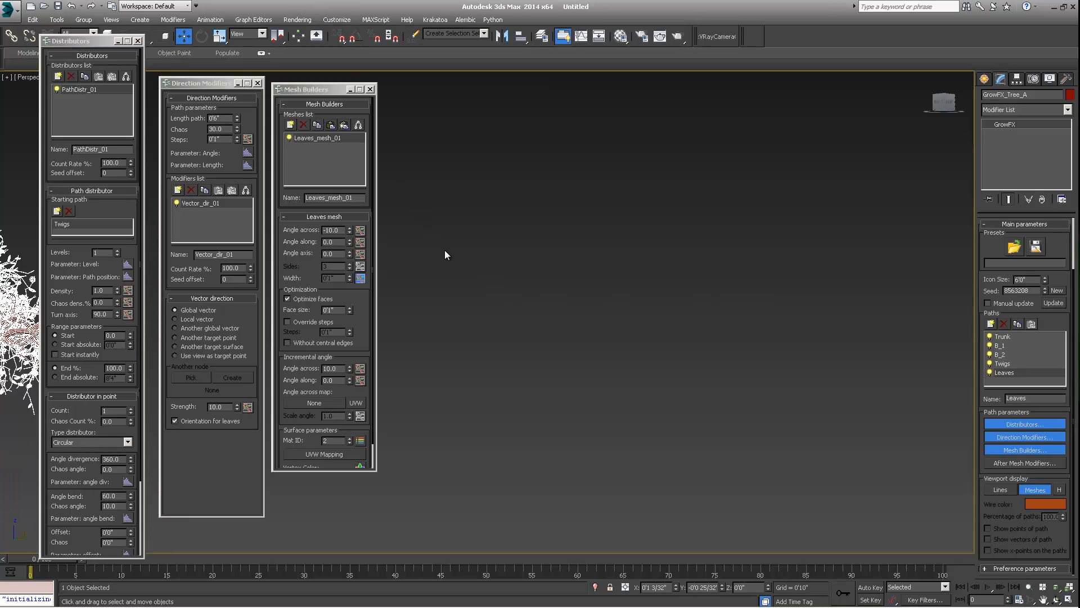
{"action": "type", "text": "z"}
- Set the leaf mesh's Angle across to 10
{"action": "scroll", "coordinate": [525, 246], "scroll_direction": "up", "scroll_amount": 10}
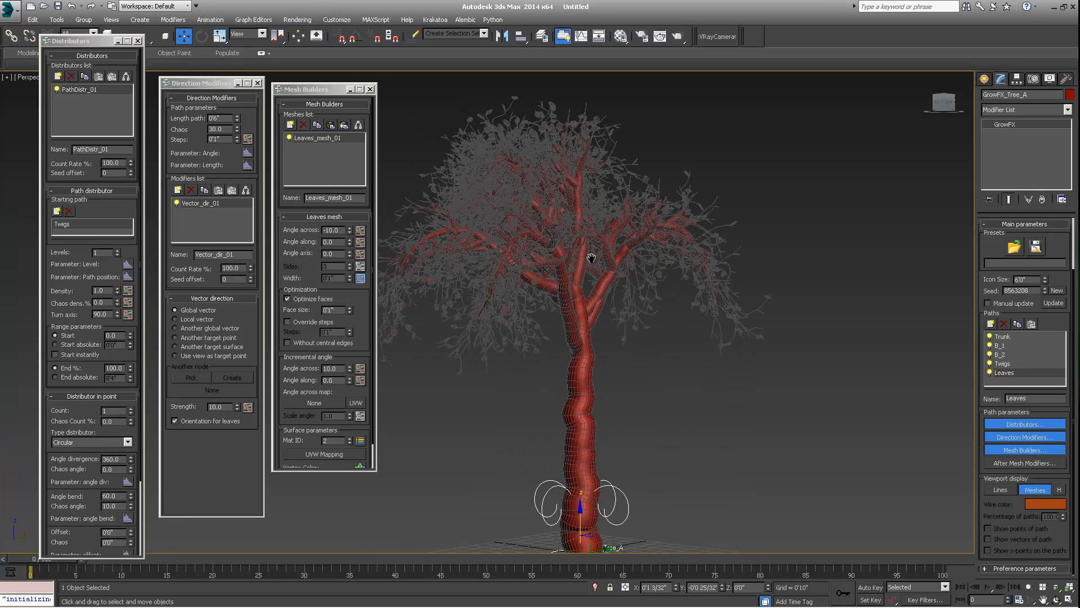
{"action": "middle_click_drag", "start_coordinate": [490, 228], "coordinate": [579, 254]}
{"action": "middle_click_drag", "start_coordinate": [517, 299], "coordinate": [507, 294], "text": "alt"}
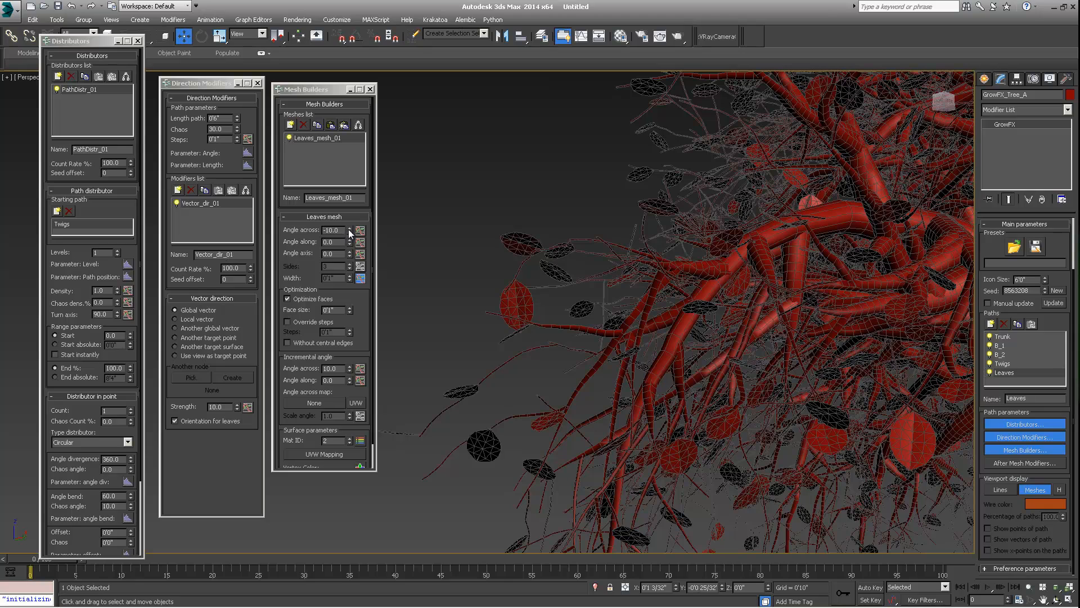
{"action": "mouse_move", "coordinate": [349, 229]}
{"action": "left_mouse_down"}
{"action": "mouse_move", "coordinate": [349, 214]}
{"action": "mouse_move", "coordinate": [345, 227]}
{"action": "left_mouse_up"}
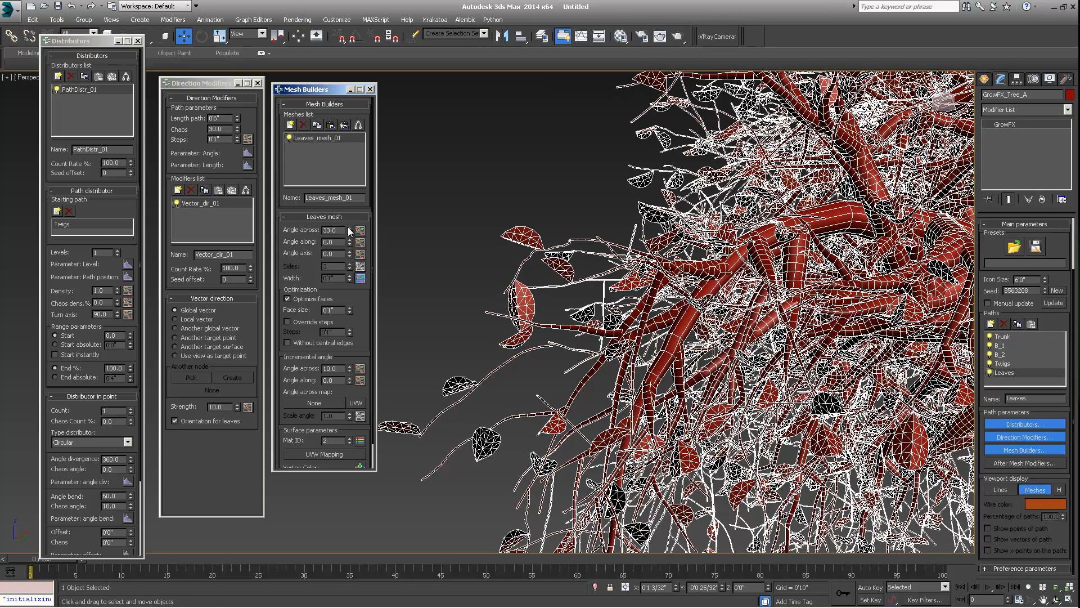
- Set the leaf mesh's Angle across to -20
{"action": "middle_click_drag", "start_coordinate": [570, 271], "coordinate": [592, 284]}
{"action": "scroll", "coordinate": [590, 285], "scroll_direction": "up", "scroll_amount": 10}
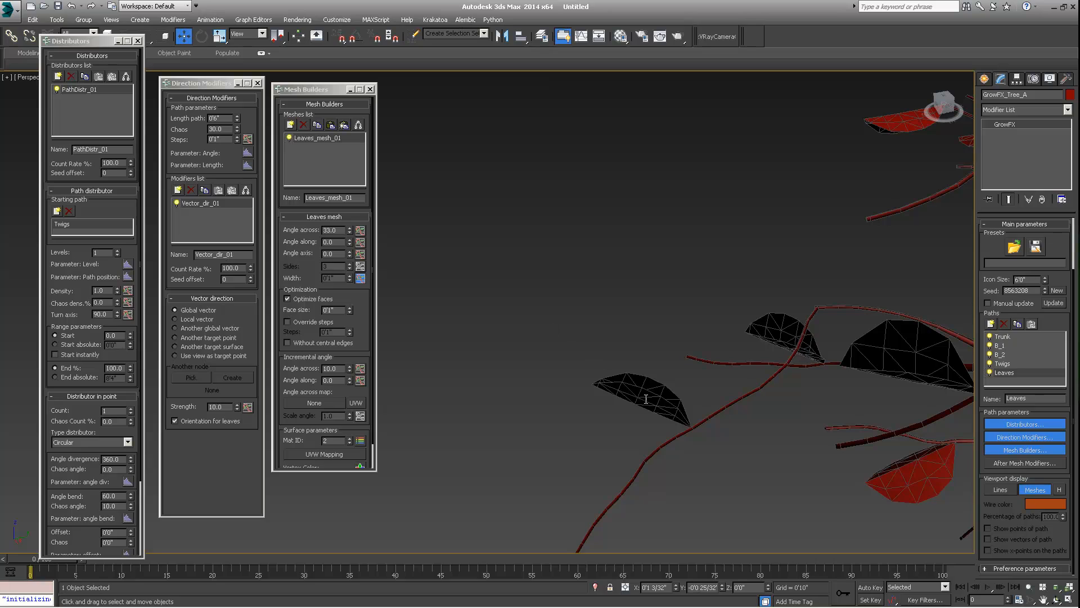
{"action": "left_click", "coordinate": [338, 227]}
{"action": "double_click", "coordinate": [338, 228]}
{"action": "type", "text": "-"}
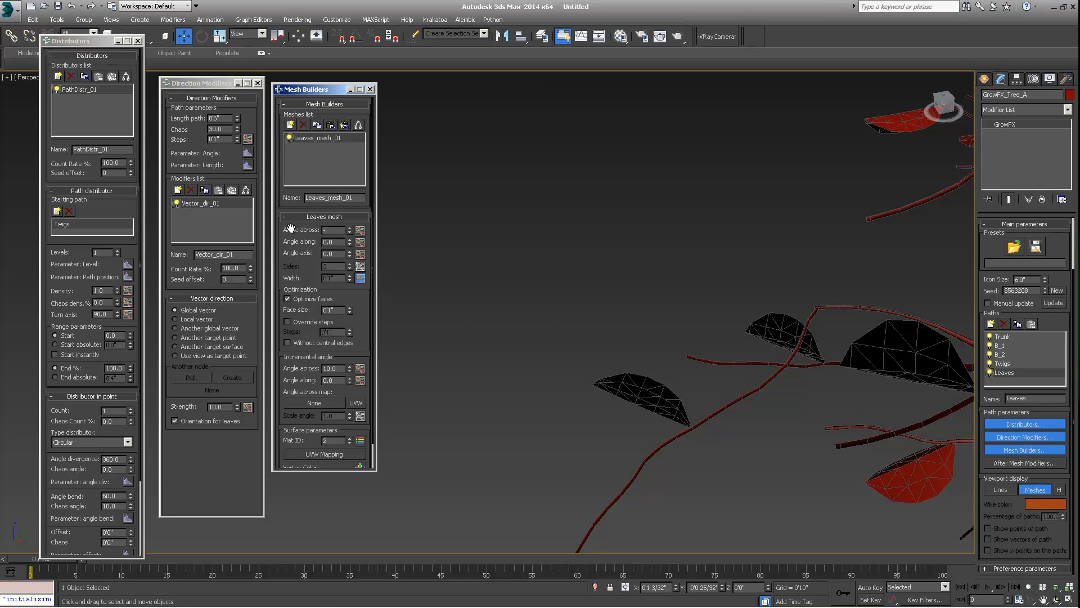
{"action": "type", "text": "20"}
{"action": "key", "text": "Return"}
- Adjust the leaf mesh's optimization face size and toggle Optimize faces off and back on
{"action": "middle_click_drag", "start_coordinate": [901, 396], "coordinate": [807, 311]}
{"action": "scroll", "coordinate": [806, 311], "scroll_direction": "down", "scroll_amount": 5}
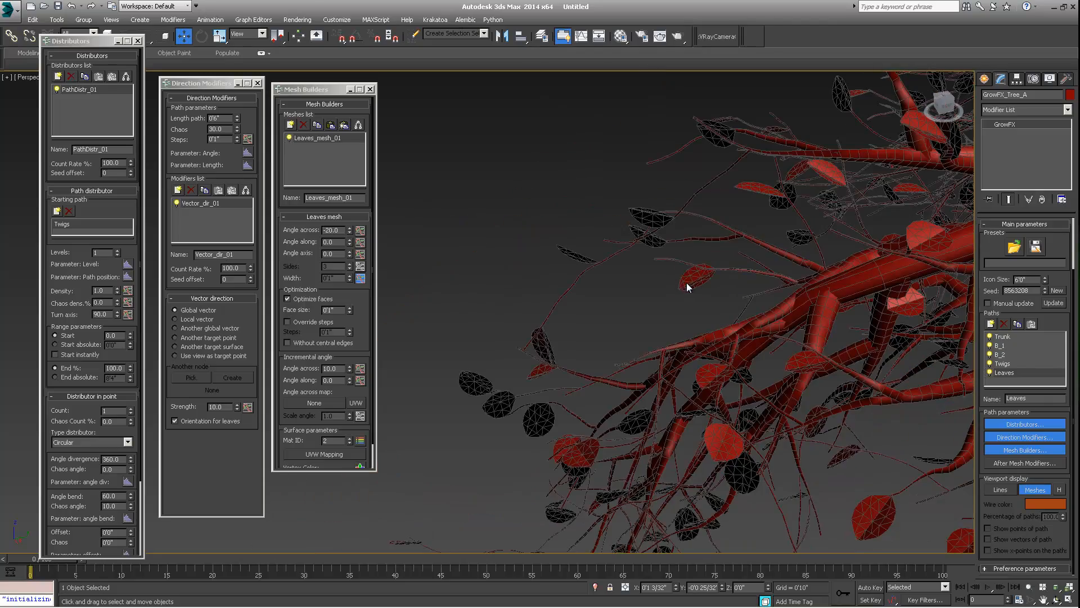
{"action": "scroll", "coordinate": [684, 281], "scroll_direction": "up", "scroll_amount": 2}
{"action": "middle_click_drag", "start_coordinate": [678, 268], "coordinate": [696, 332], "text": "alt"}
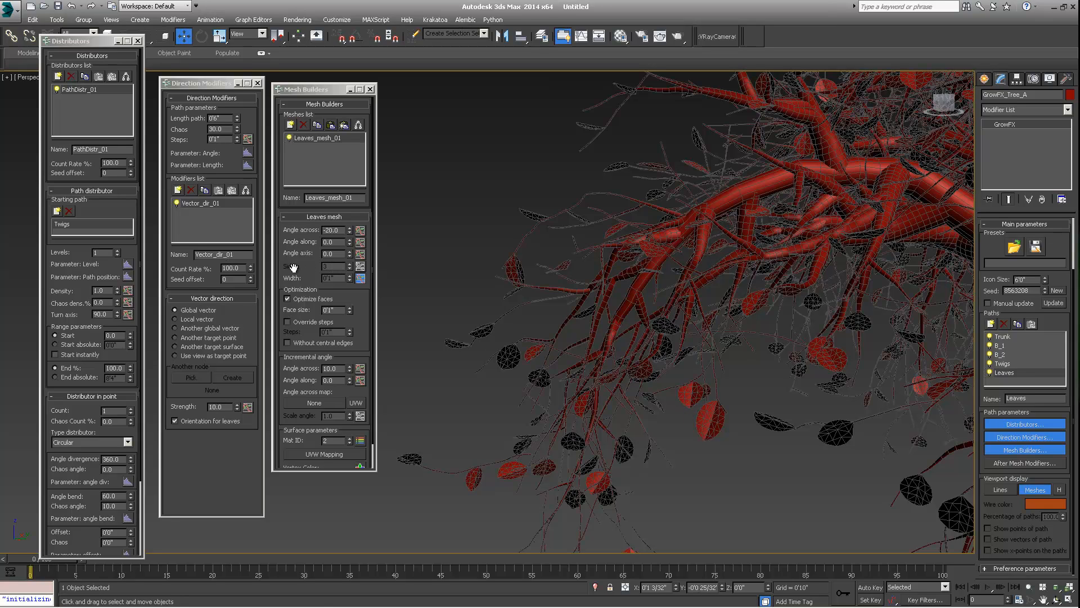
{"action": "double_click", "coordinate": [330, 309]}
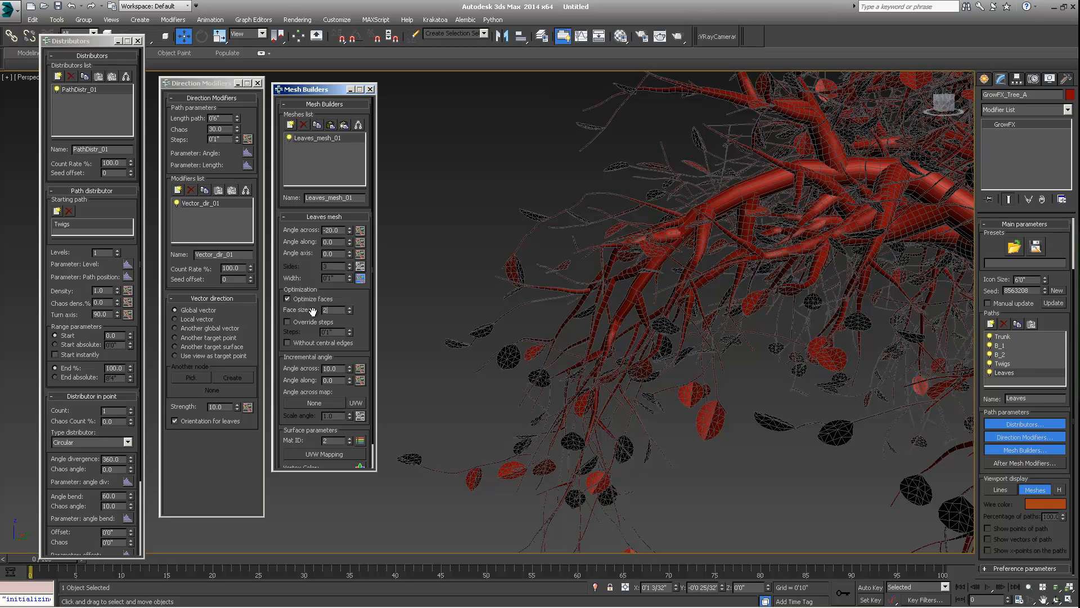
{"action": "key", "text": "Return"}
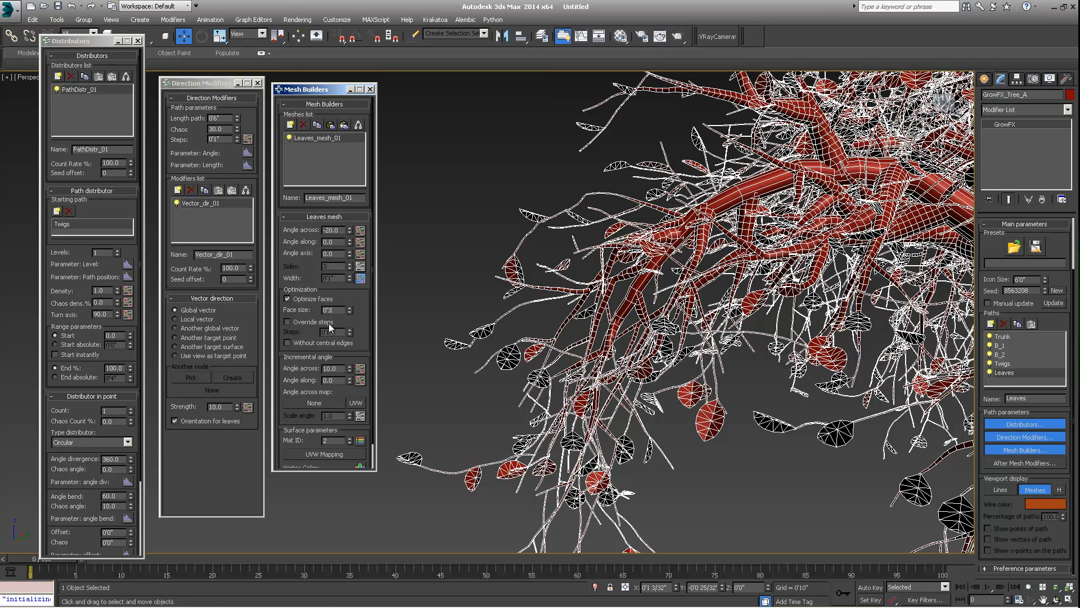
{"action": "key", "text": "Return"}
{"action": "key", "text": "Return"}
{"action": "left_click", "coordinate": [287, 299]}
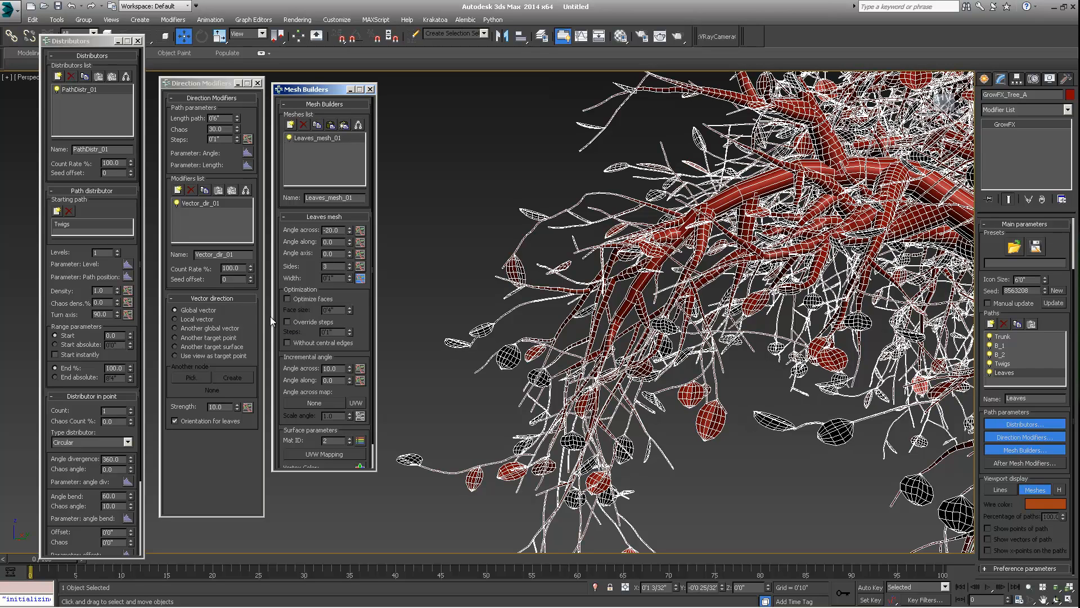
{"action": "left_click", "coordinate": [287, 299]}
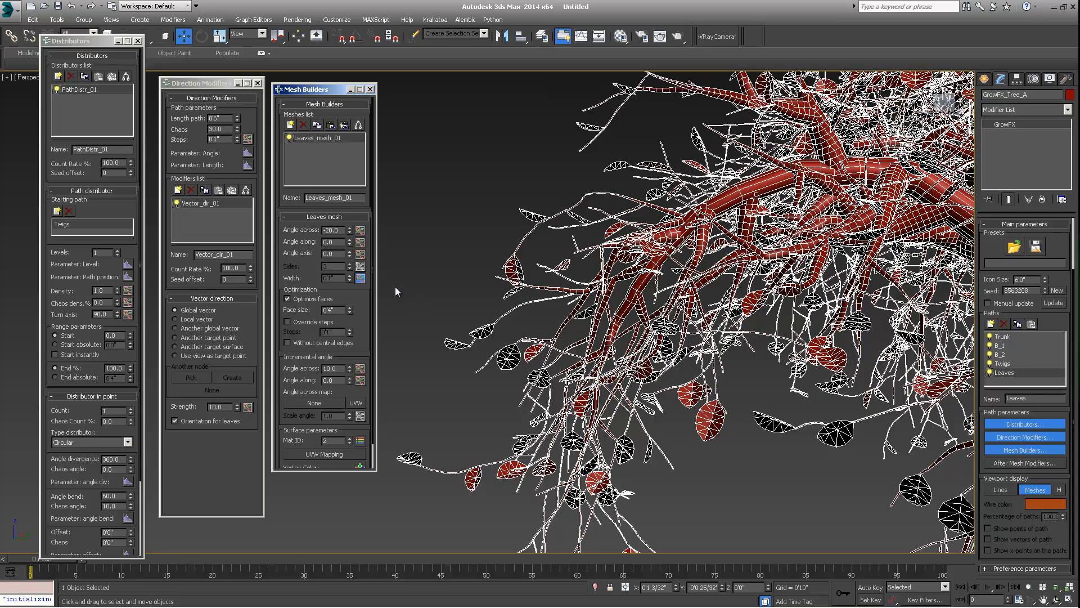
- Reset the leaf mesh's width graph from its context menu
{"action": "right_click", "coordinate": [359, 279]}
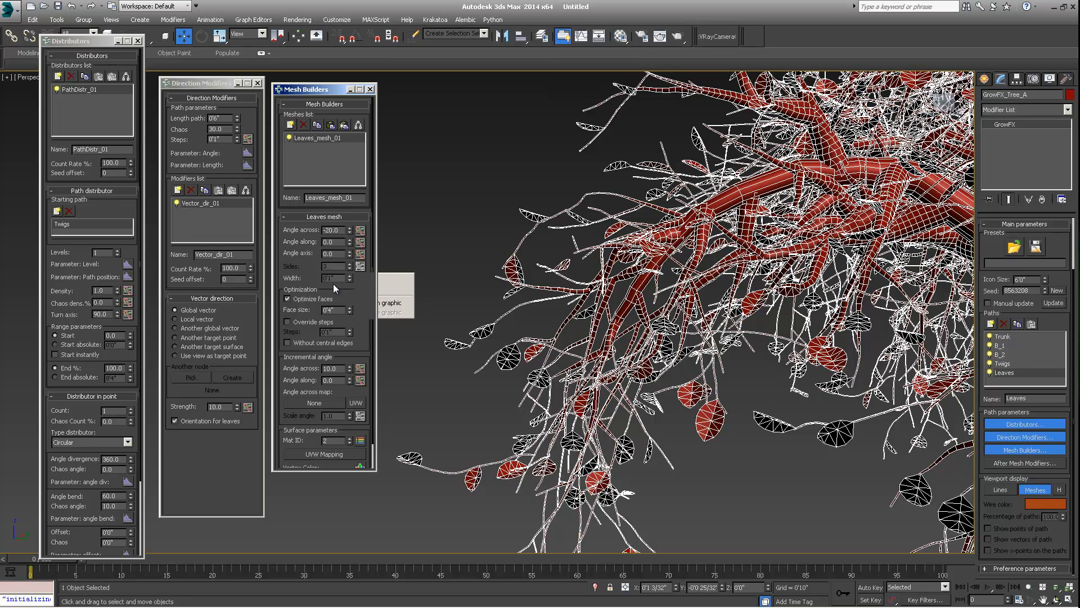
{"action": "left_click", "coordinate": [340, 278]}
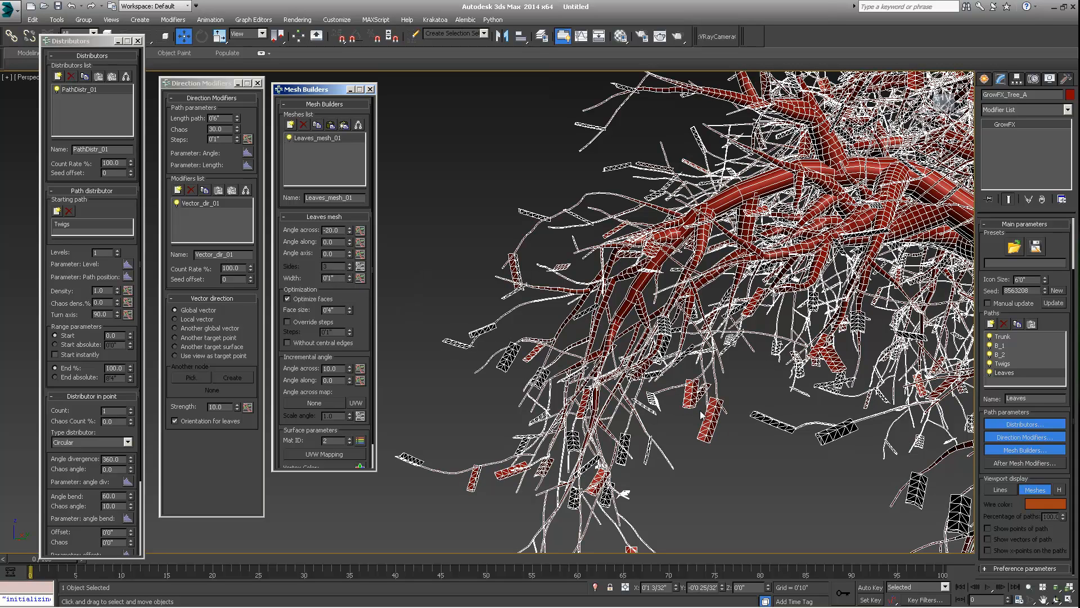
{"action": "double_click", "coordinate": [339, 278]}
{"action": "double_click", "coordinate": [229, 117]}
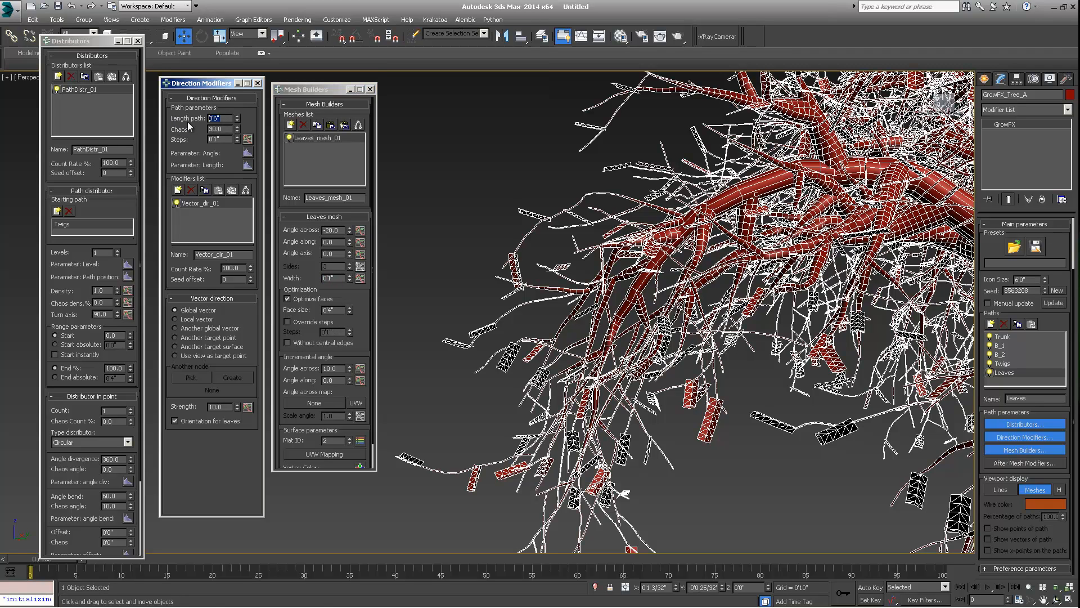
{"action": "double_click", "coordinate": [328, 278]}
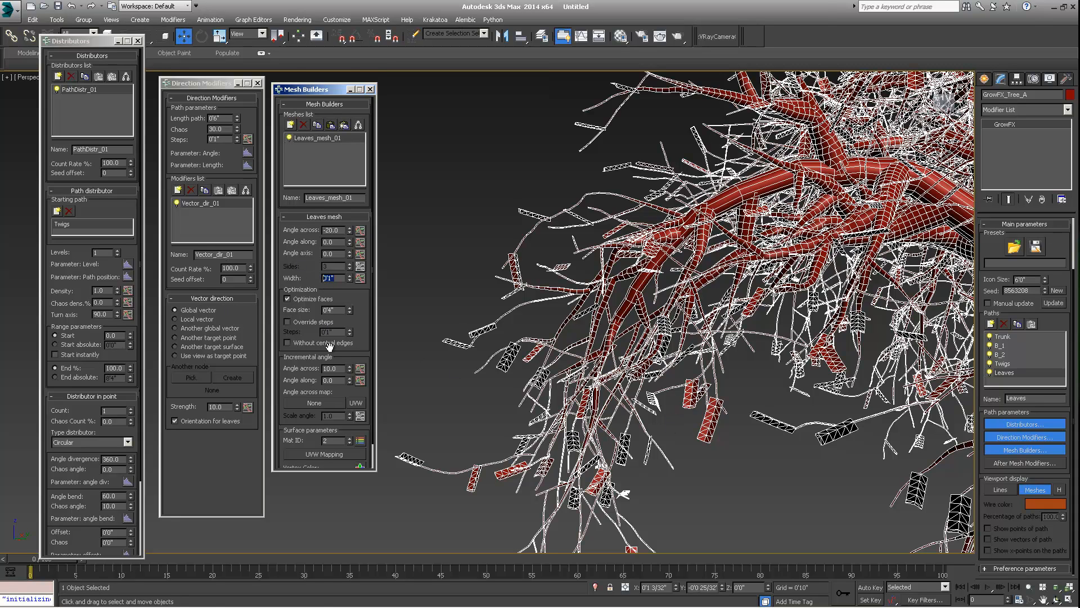
- Set the leaf mesh's incremental Angle across to 10
{"action": "left_click_drag", "start_coordinate": [336, 369], "coordinate": [266, 367]}
{"action": "type", "text": "0"}
{"action": "key", "text": "Return"}
{"action": "left_click", "coordinate": [342, 369]}
{"action": "left_click_drag", "start_coordinate": [342, 369], "coordinate": [273, 369]}
{"action": "type", "text": "10"}
{"action": "key", "text": "Return"}
- Reshape the leaf width graph so leaves stay wide from the base and taper only near the tip
{"action": "left_click", "coordinate": [360, 278]}
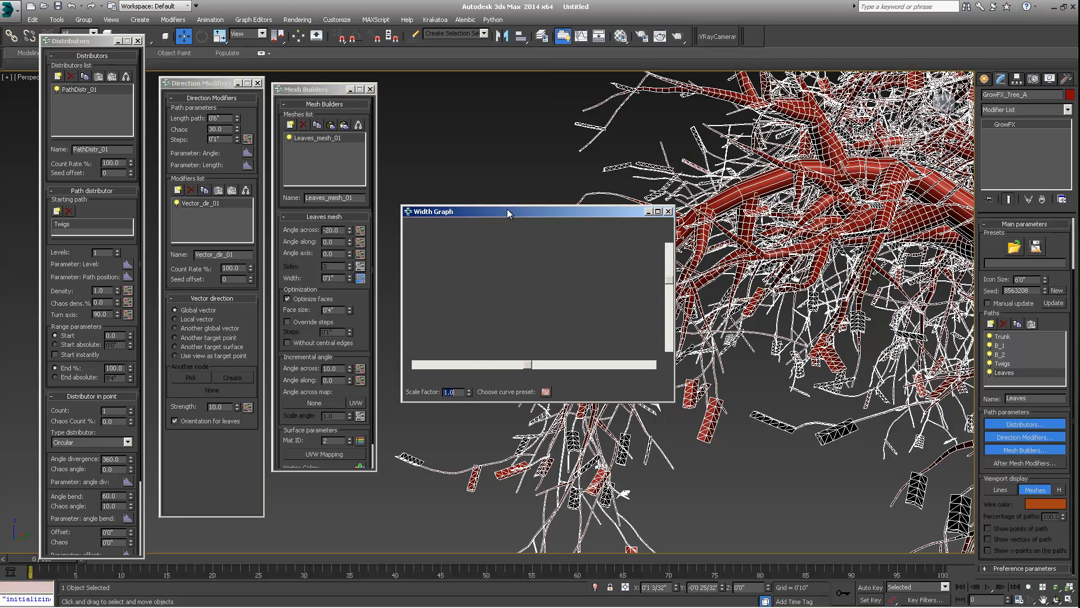
{"action": "left_click_drag", "start_coordinate": [507, 209], "coordinate": [380, 122]}
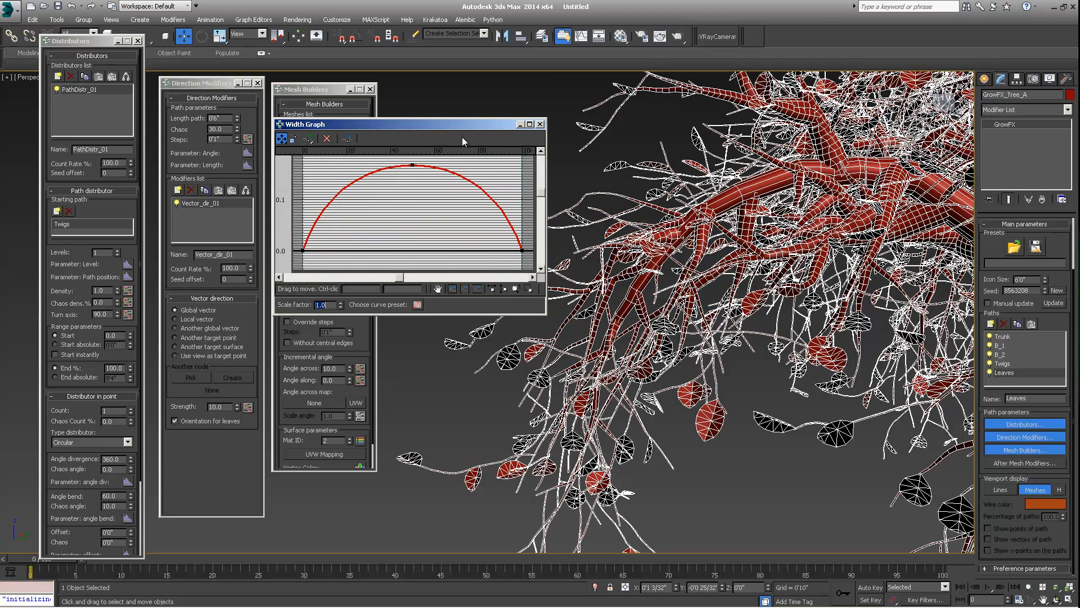
{"action": "left_click", "coordinate": [303, 251]}
{"action": "left_click_drag", "start_coordinate": [303, 251], "coordinate": [303, 206]}
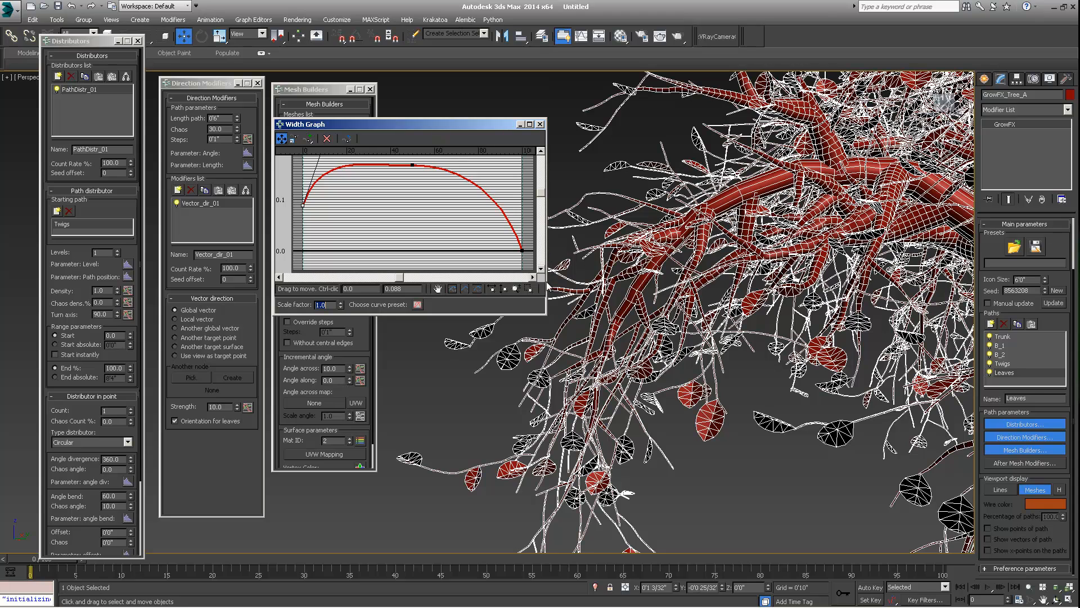
{"action": "middle_click_drag", "start_coordinate": [355, 191], "coordinate": [370, 236]}
{"action": "left_click", "coordinate": [362, 219], "text": "ctrl"}
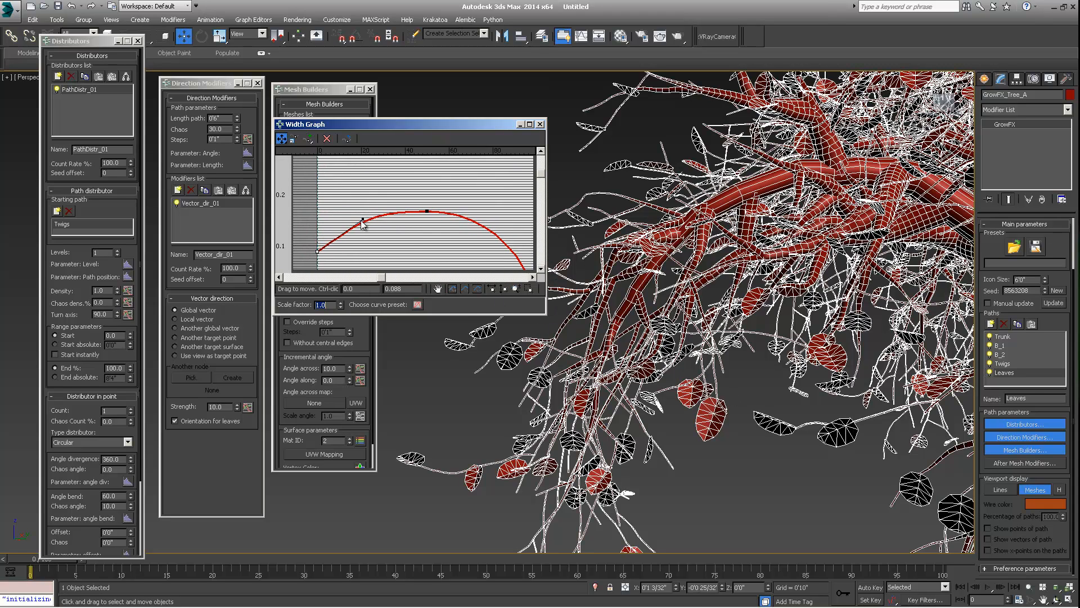
{"action": "left_click_drag", "start_coordinate": [317, 251], "coordinate": [319, 188]}
{"action": "left_click_drag", "start_coordinate": [363, 159], "coordinate": [383, 200]}
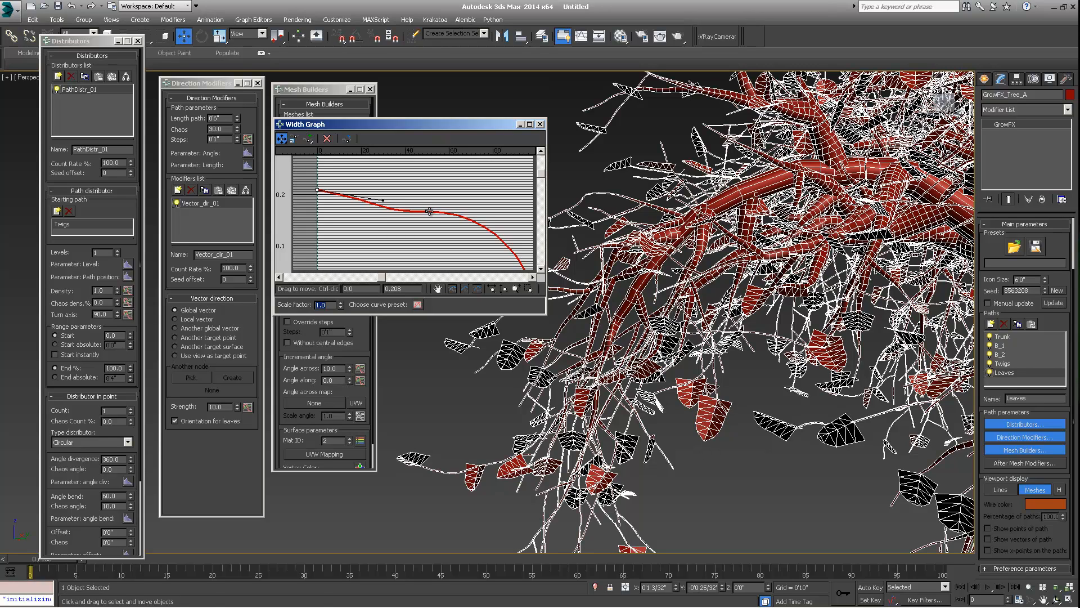
{"action": "left_click_drag", "start_coordinate": [430, 211], "coordinate": [431, 195]}
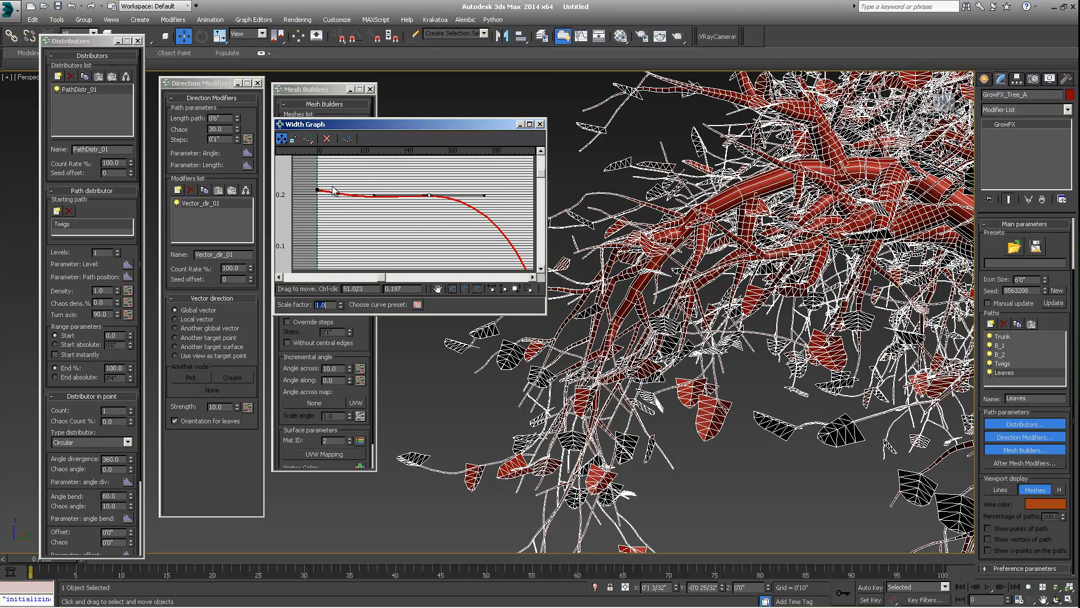
{"action": "left_click", "coordinate": [317, 190]}
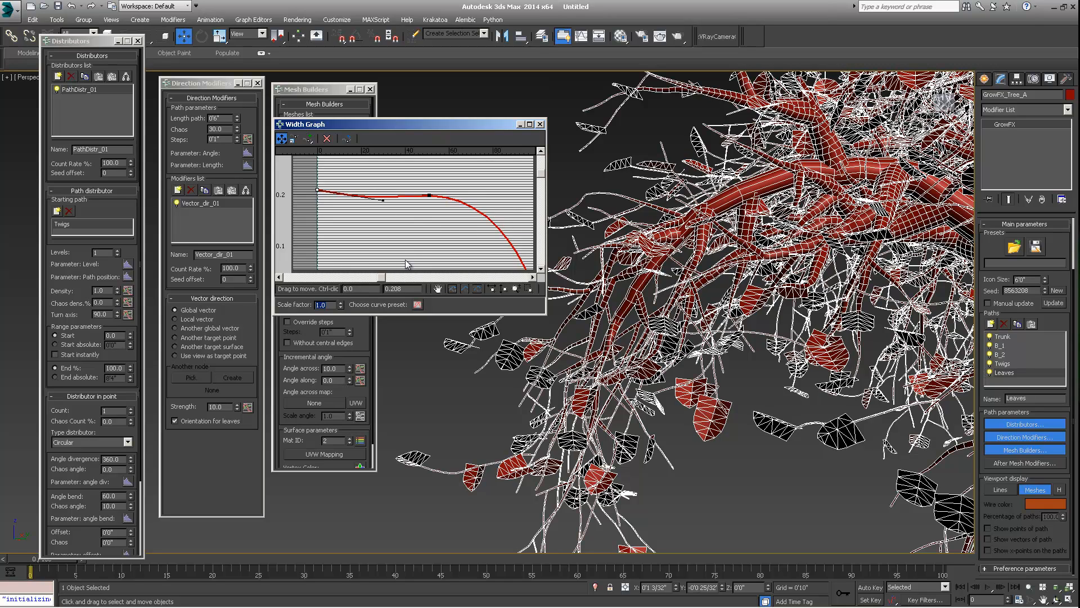
{"action": "left_click_drag", "start_coordinate": [409, 126], "coordinate": [364, 124]}
{"action": "left_click", "coordinate": [495, 123]}
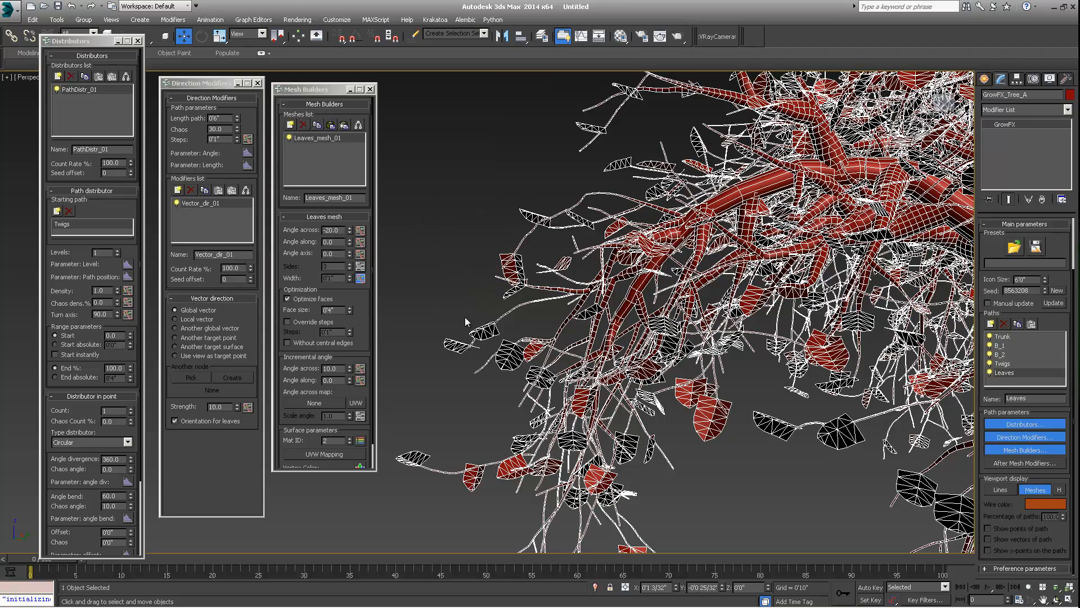
- Select the Trunk path and add a Checker map to a material's Diffuse slot in the Material Editor
{"action": "middle_click_drag", "start_coordinate": [653, 326], "coordinate": [538, 198], "text": "alt"}
{"action": "scroll", "coordinate": [683, 272], "scroll_direction": "down", "scroll_amount": 3}
{"action": "scroll", "coordinate": [683, 273], "scroll_direction": "down", "scroll_amount": 4}
{"action": "middle_click_drag", "start_coordinate": [673, 282], "coordinate": [685, 316], "text": "alt"}
{"action": "scroll", "coordinate": [707, 339], "scroll_direction": "down", "scroll_amount": 2}
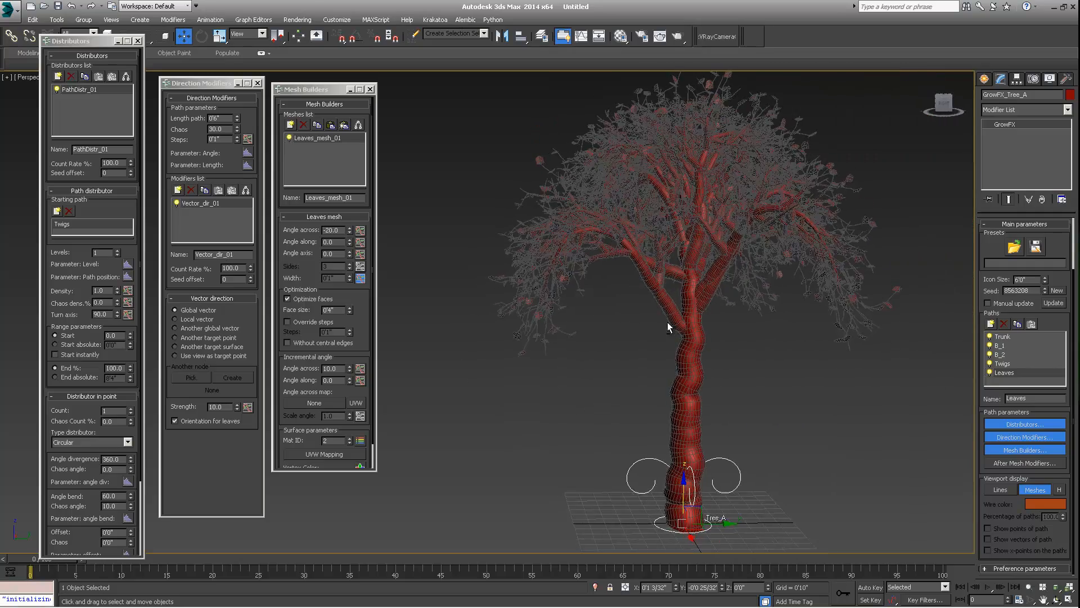
{"action": "scroll", "coordinate": [711, 334], "scroll_direction": "up", "scroll_amount": 5}
{"action": "scroll", "coordinate": [682, 329], "scroll_direction": "down", "scroll_amount": 5}
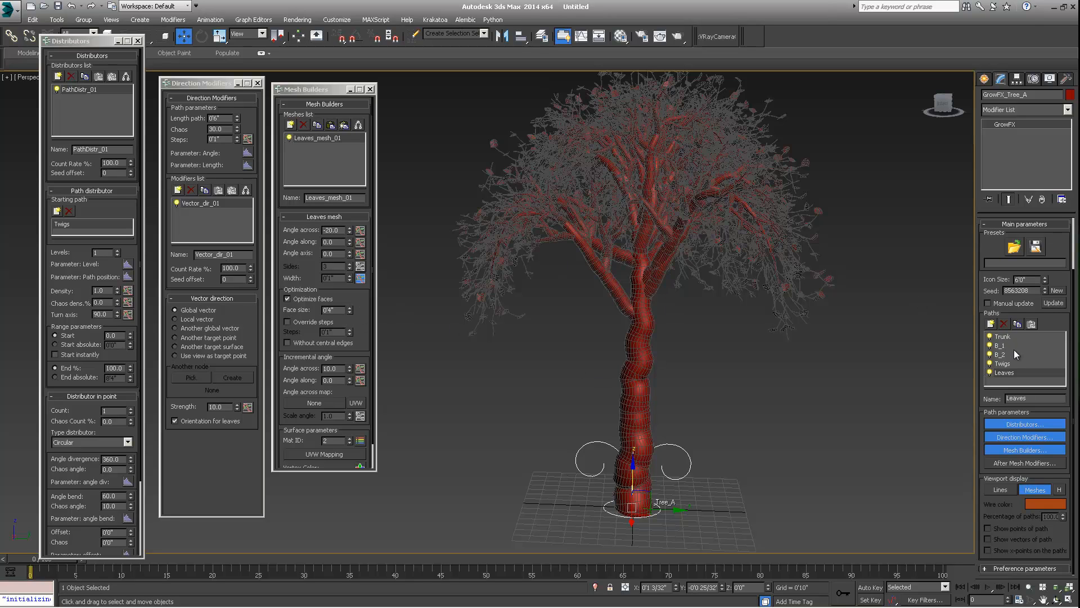
{"action": "left_click", "coordinate": [1008, 335]}
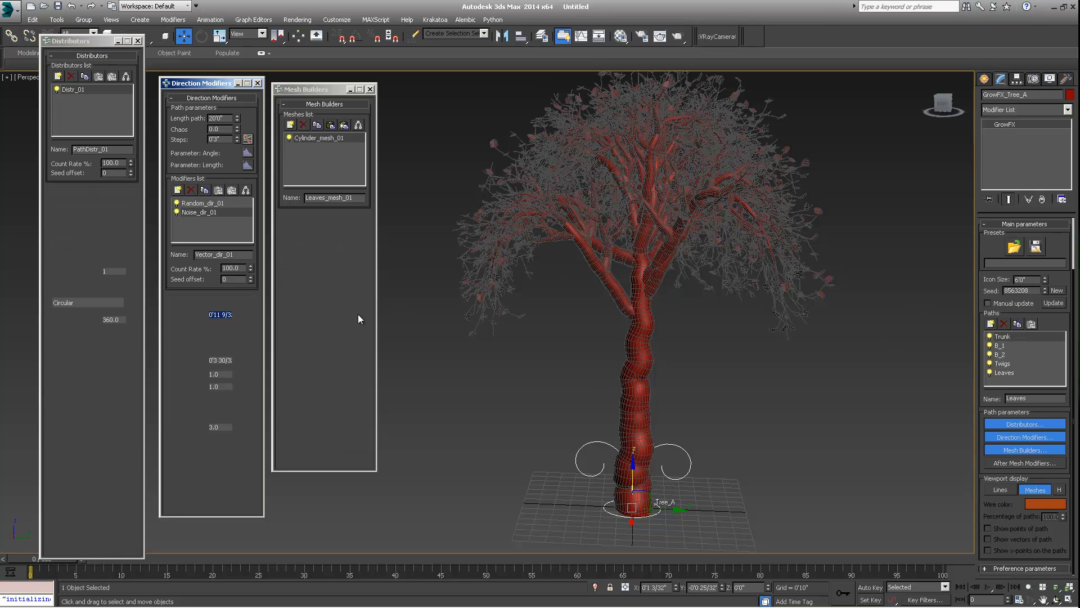
{"action": "scroll", "coordinate": [352, 121], "scroll_direction": "down", "scroll_amount": 2}
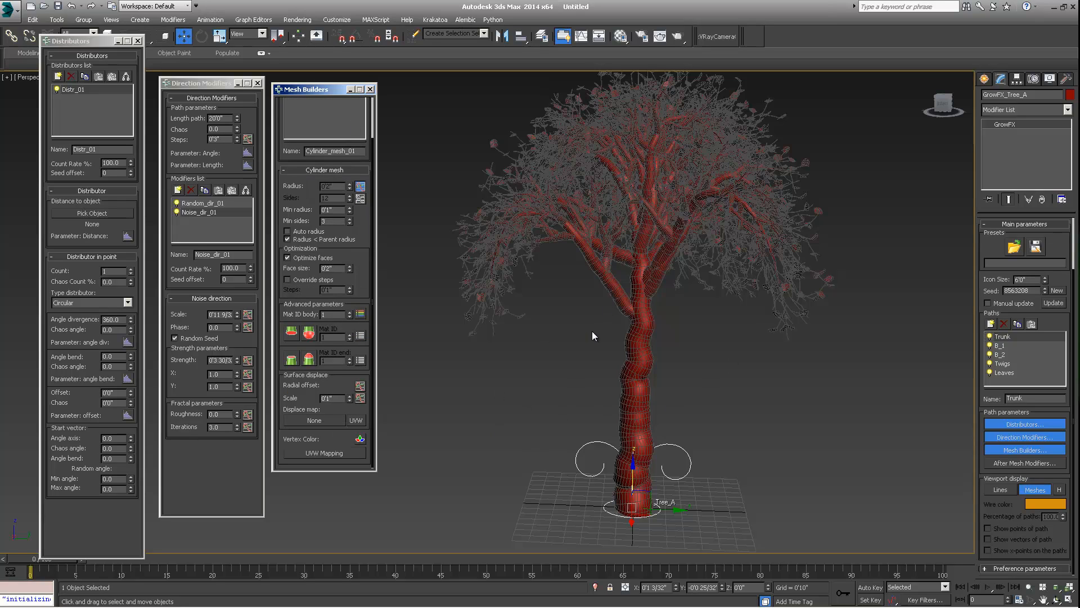
{"action": "left_click", "coordinate": [620, 36]}
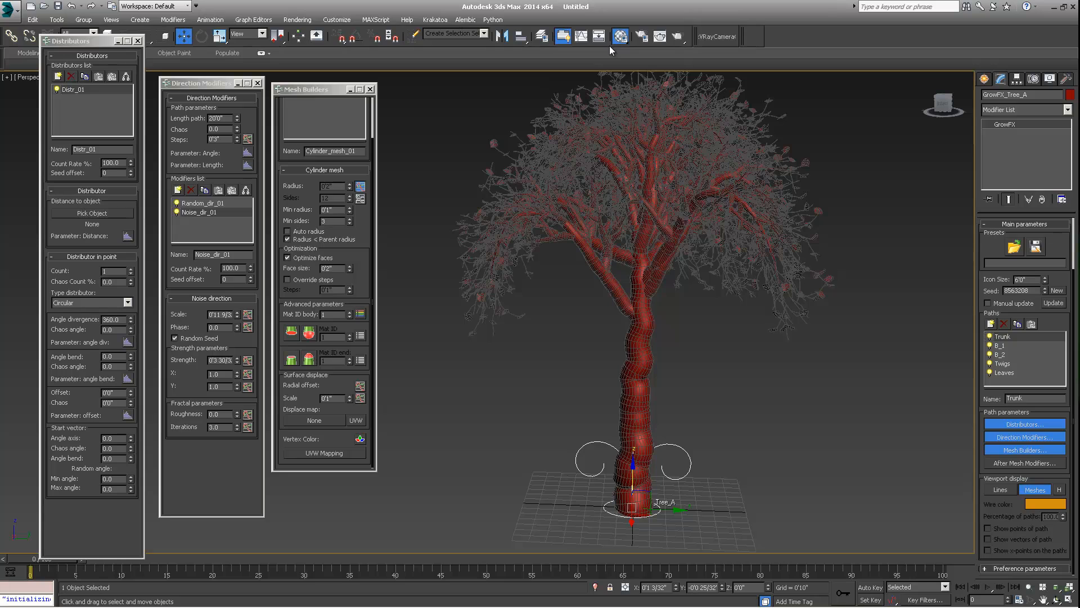
{"action": "key", "text": "m"}
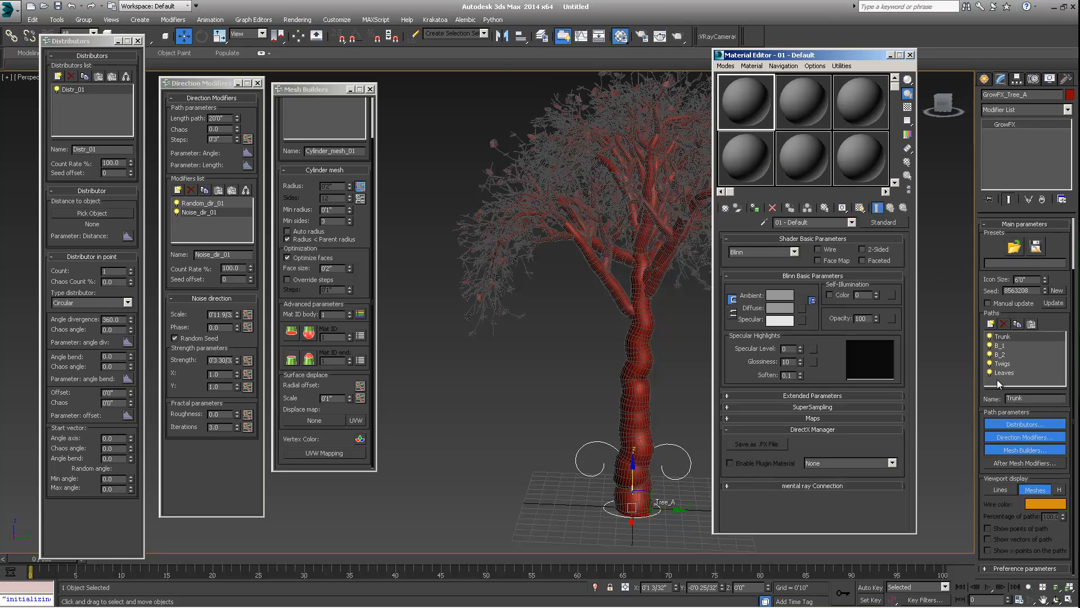
{"action": "left_click", "coordinate": [802, 309]}
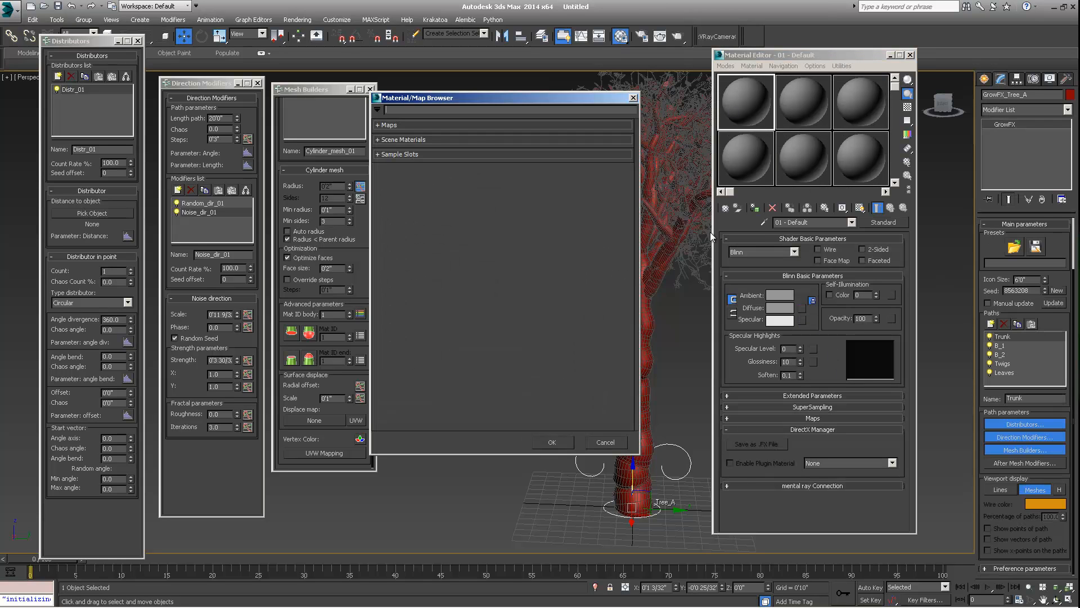
{"action": "left_click", "coordinate": [386, 125]}
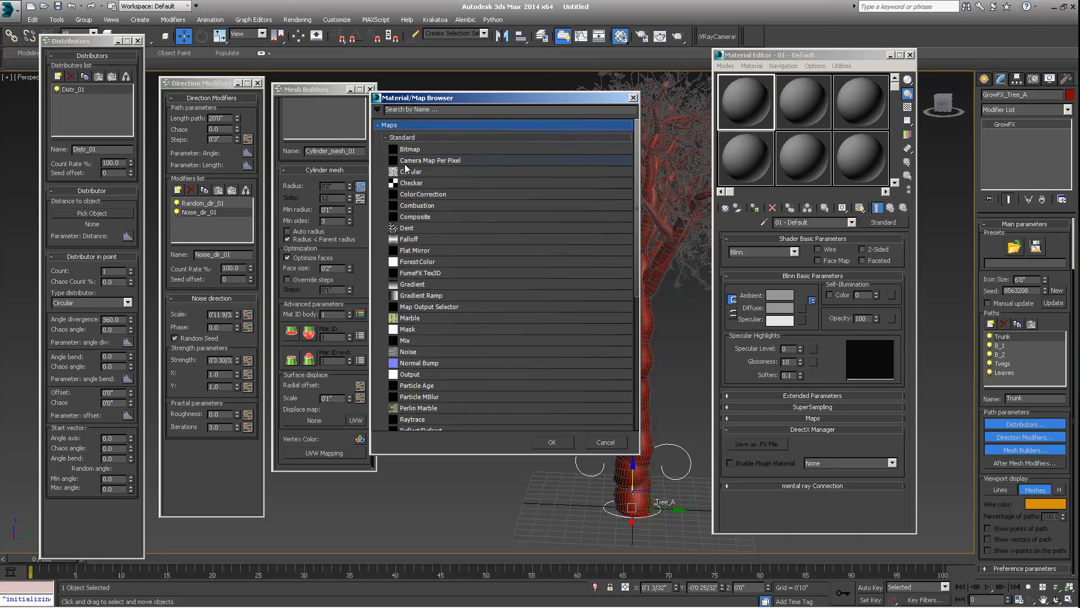
{"action": "double_click", "coordinate": [407, 186]}
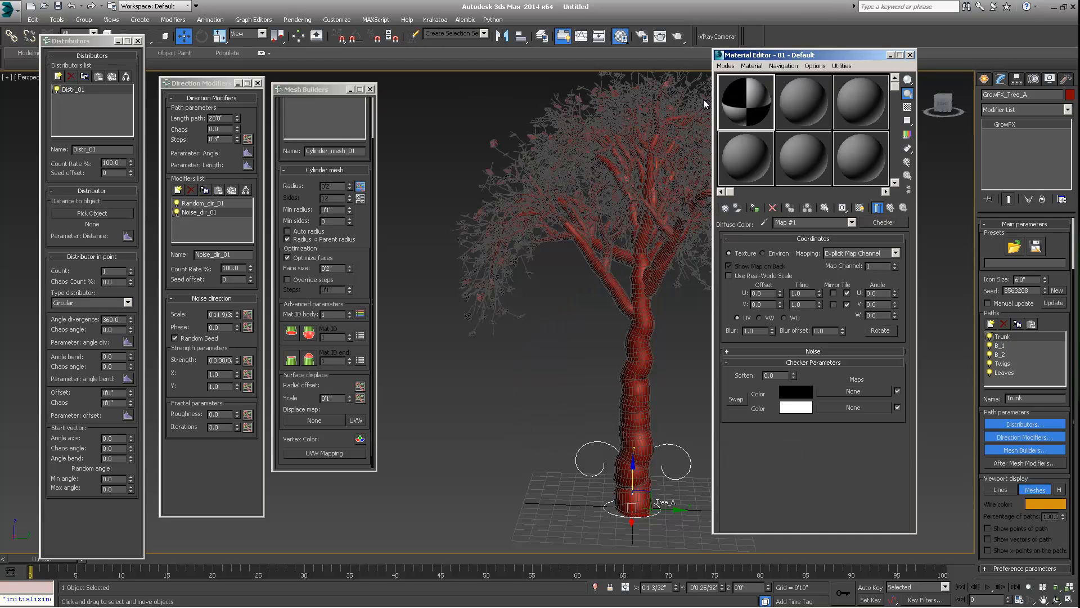
- Show the checker map in the viewport and assign the material to the tree
{"action": "left_click", "coordinate": [756, 208]}
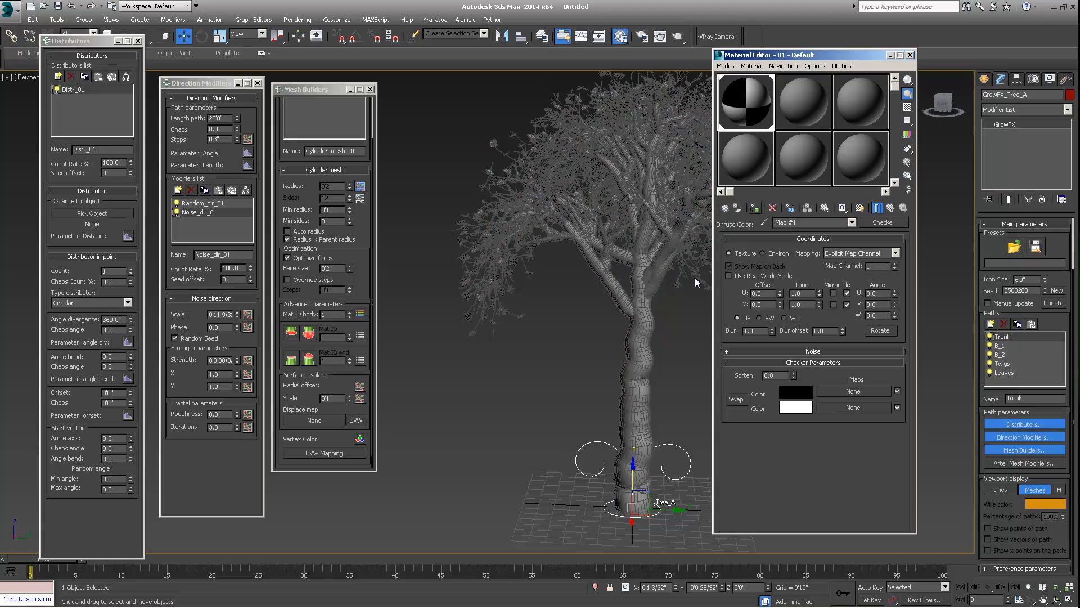
{"action": "mouse_move", "coordinate": [648, 391]}
{"action": "middle_mouse_down"}
{"action": "mouse_move", "coordinate": [576, 377]}
{"action": "mouse_move", "coordinate": [620, 338]}
{"action": "mouse_move", "coordinate": [614, 348]}
{"action": "mouse_move", "coordinate": [605, 318]}
{"action": "mouse_move", "coordinate": [568, 339]}
{"action": "mouse_move", "coordinate": [643, 345]}
{"action": "mouse_move", "coordinate": [581, 350]}
{"action": "middle_mouse_up"}
{"action": "left_click", "coordinate": [860, 208]}
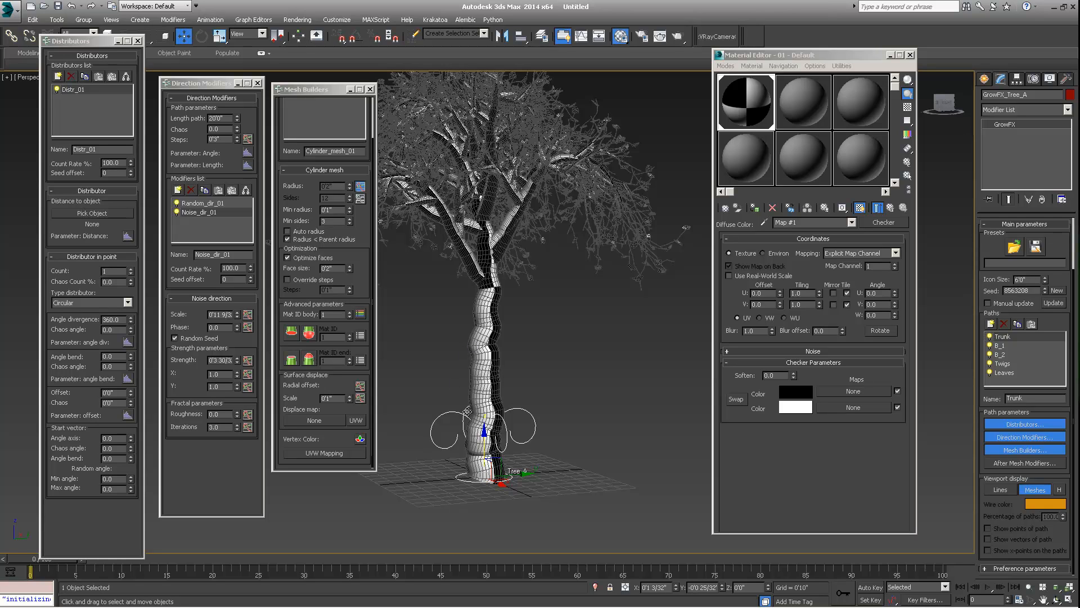
{"action": "middle_click_drag", "start_coordinate": [480, 387], "coordinate": [480, 377]}
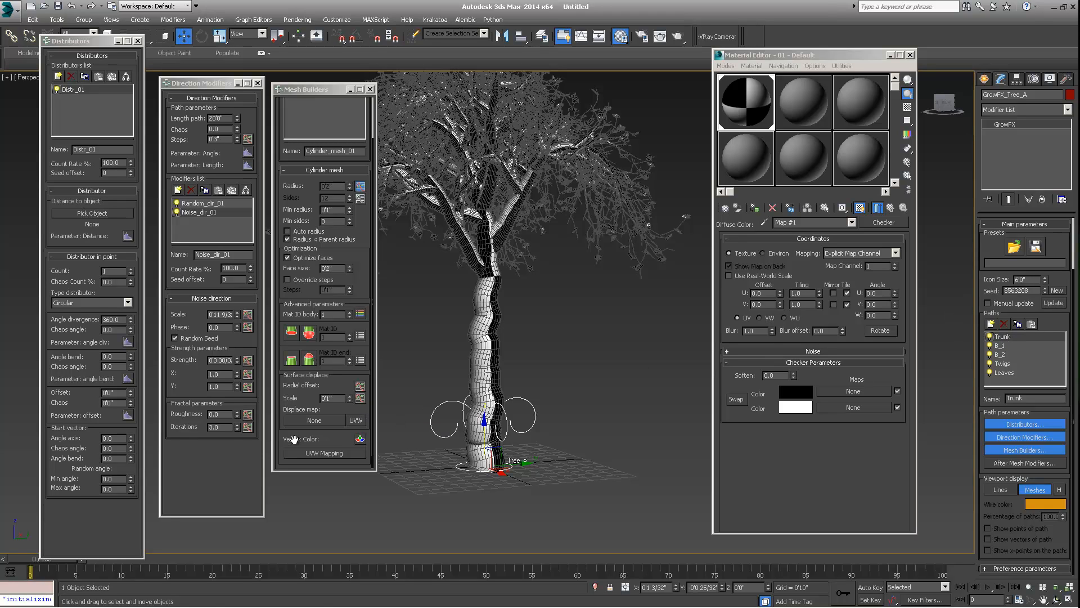
{"action": "left_click_drag", "start_coordinate": [327, 442], "coordinate": [331, 394]}
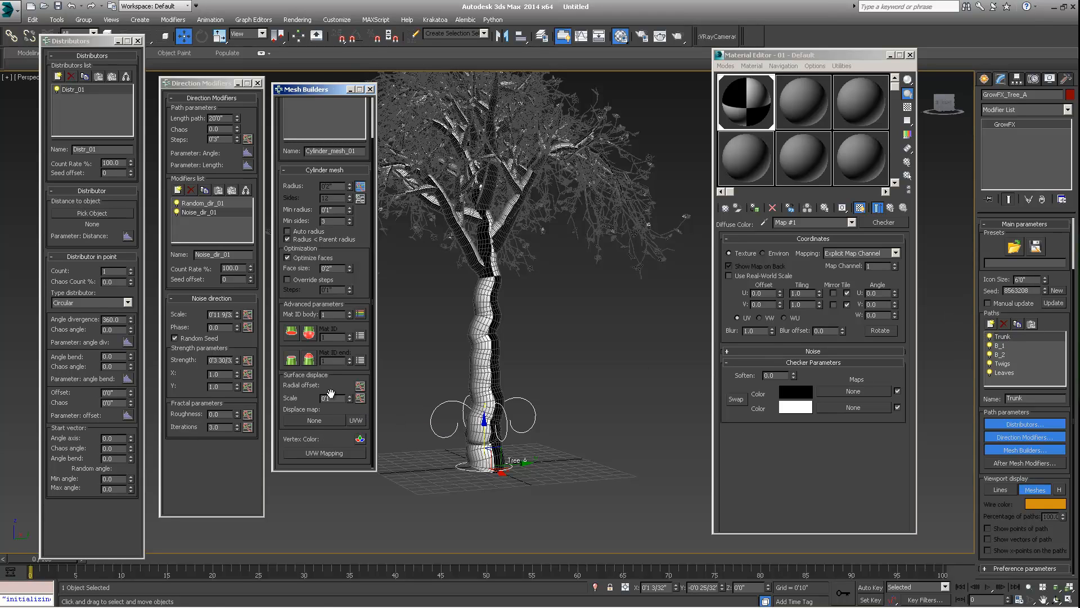
- Open the Trunk mesh's UVW Mapping parameters and enable absolute width and absolute length
{"action": "left_click", "coordinate": [325, 453]}
{"action": "left_click_drag", "start_coordinate": [363, 351], "coordinate": [366, 205]}
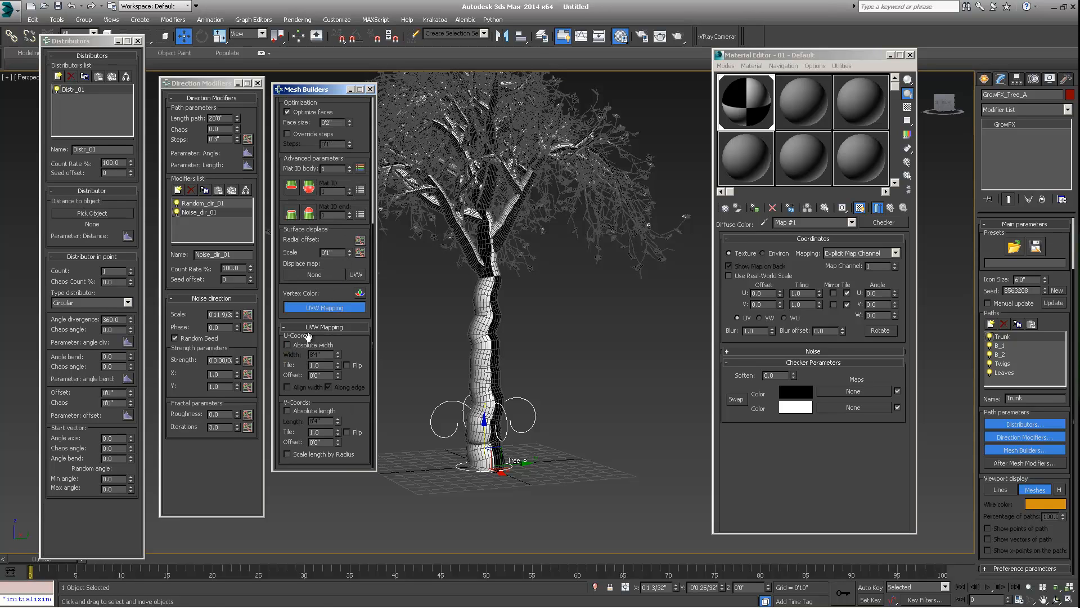
{"action": "left_click", "coordinate": [287, 410]}
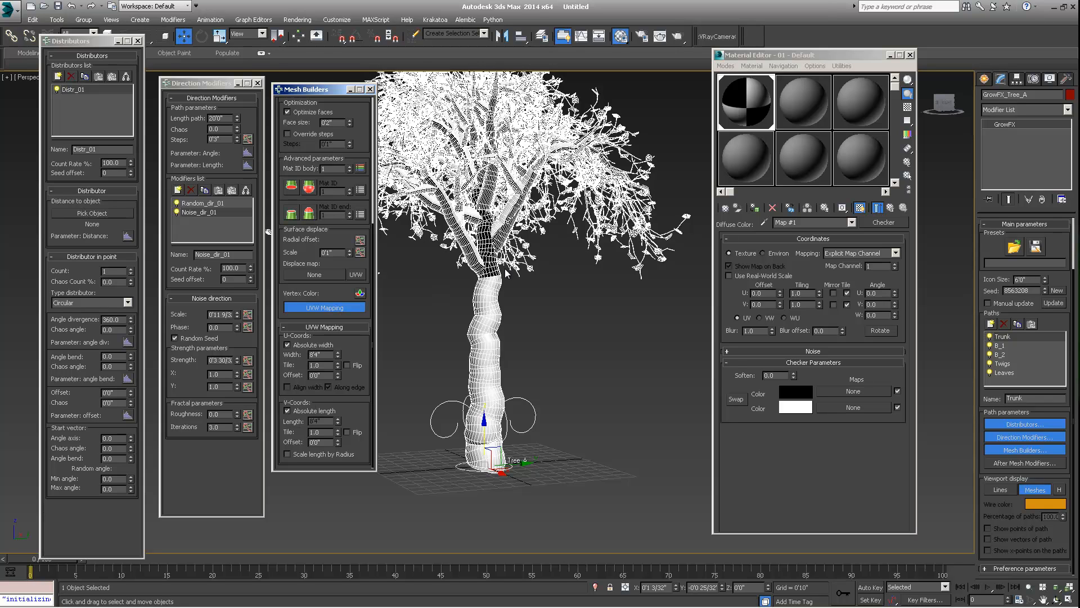
- Inspect the checker texture along the trunk from several angles and distances
{"action": "middle_click_drag", "start_coordinate": [487, 392], "coordinate": [499, 324]}
{"action": "scroll", "coordinate": [499, 324], "scroll_direction": "up", "scroll_amount": 5}
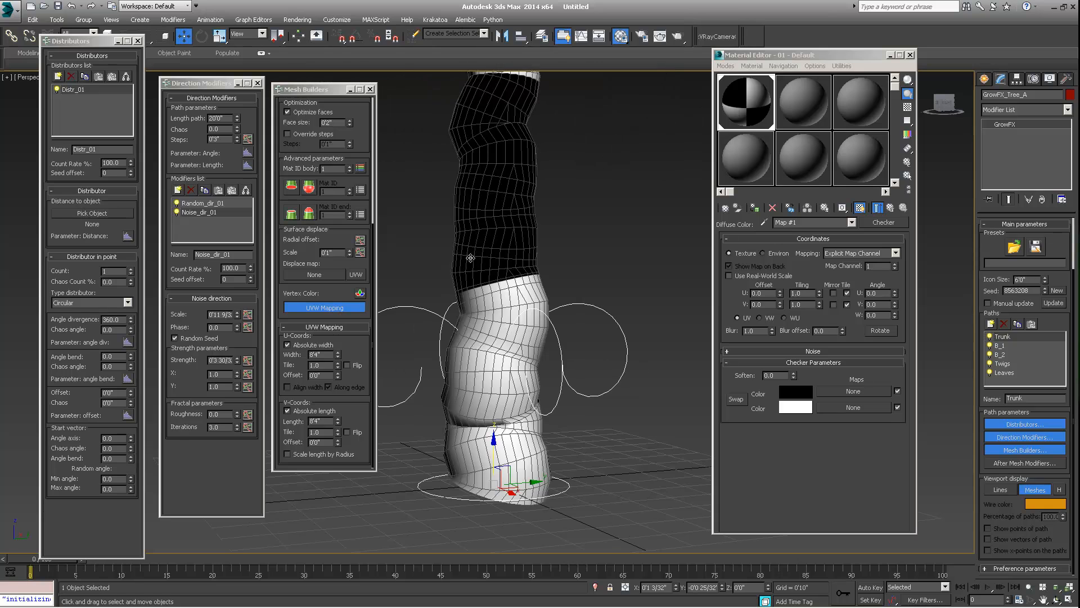
{"action": "double_click", "coordinate": [326, 356]}
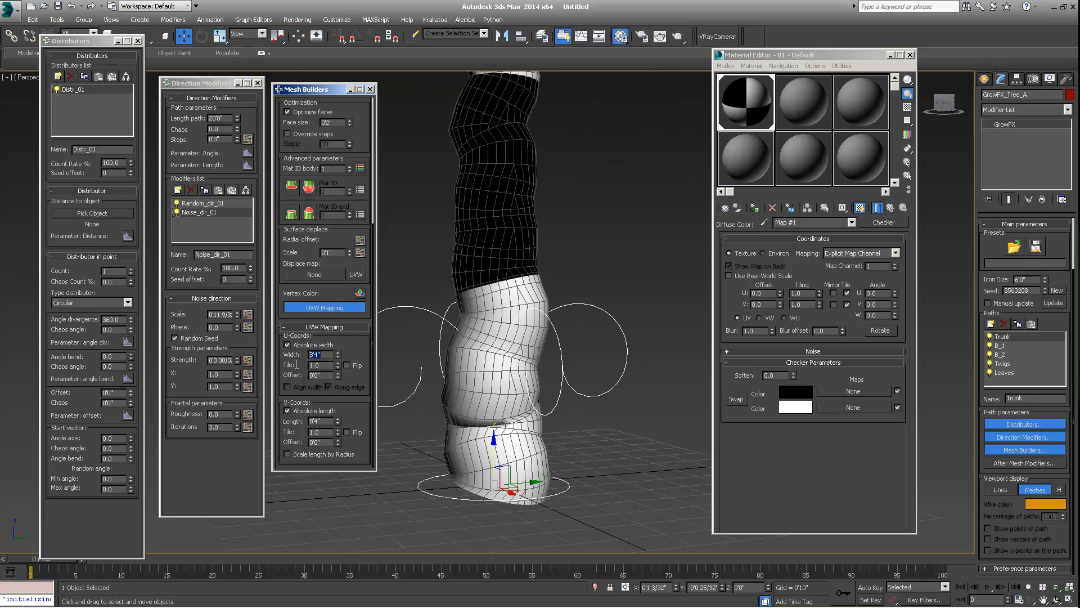
{"action": "scroll", "coordinate": [552, 349], "scroll_direction": "down", "scroll_amount": 5}
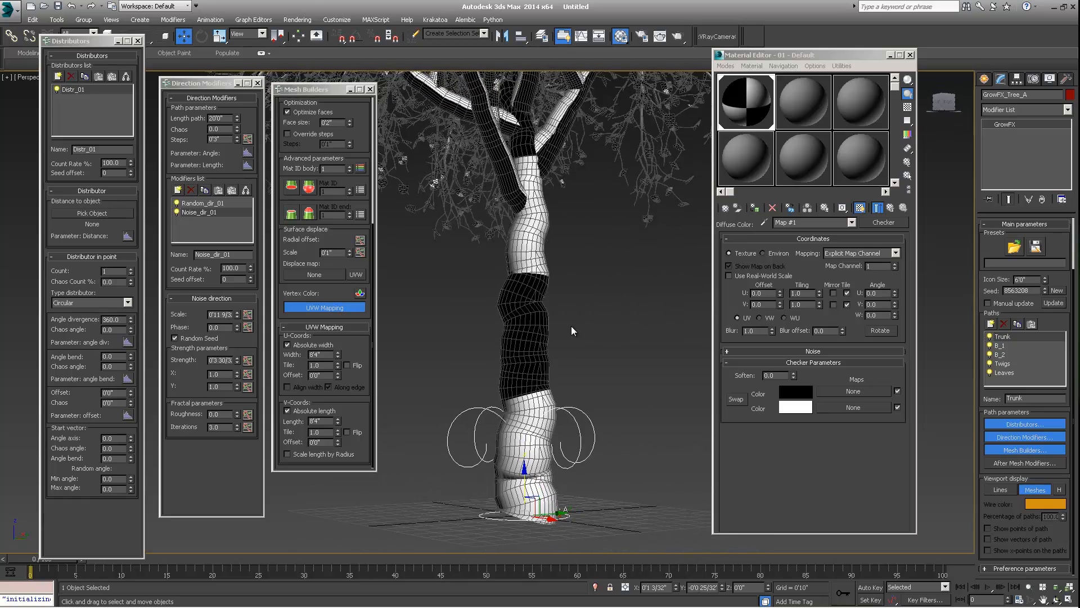
{"action": "scroll", "coordinate": [571, 325], "scroll_direction": "down", "scroll_amount": 4}
{"action": "scroll", "coordinate": [491, 367], "scroll_direction": "up", "scroll_amount": 1}
{"action": "middle_click_drag", "start_coordinate": [541, 333], "coordinate": [554, 368], "text": "alt"}
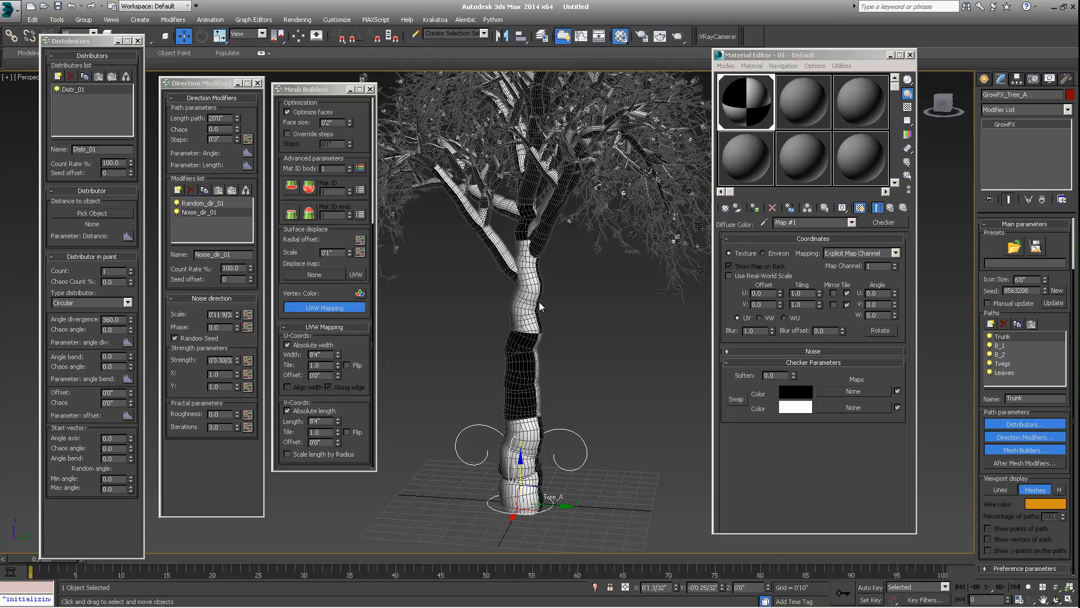
{"action": "middle_click_drag", "start_coordinate": [542, 447], "coordinate": [454, 403], "text": "alt"}
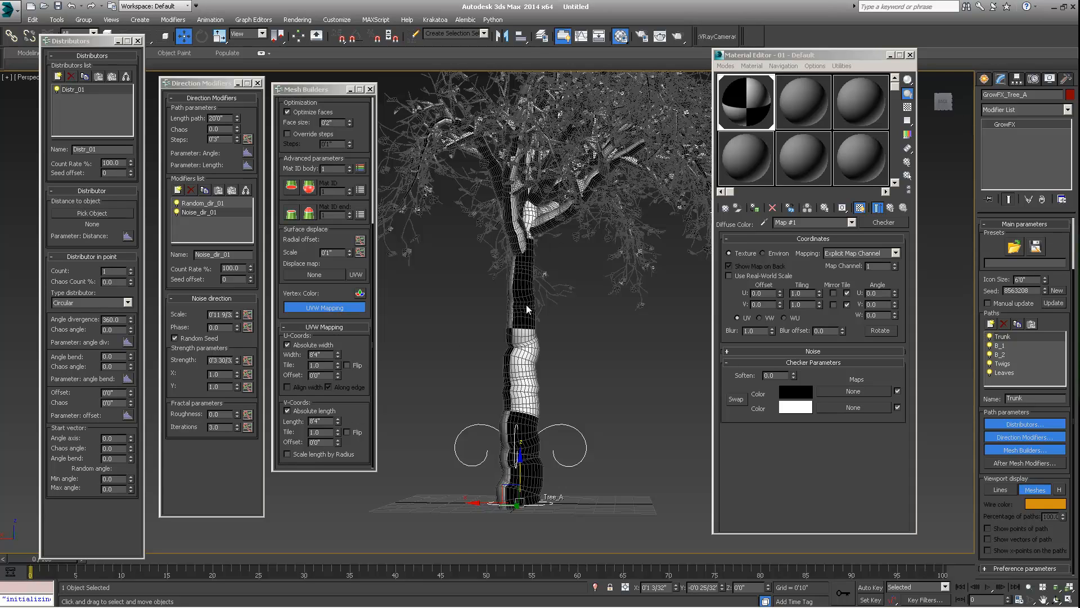
{"action": "middle_click_drag", "start_coordinate": [526, 305], "coordinate": [573, 319], "text": "alt"}
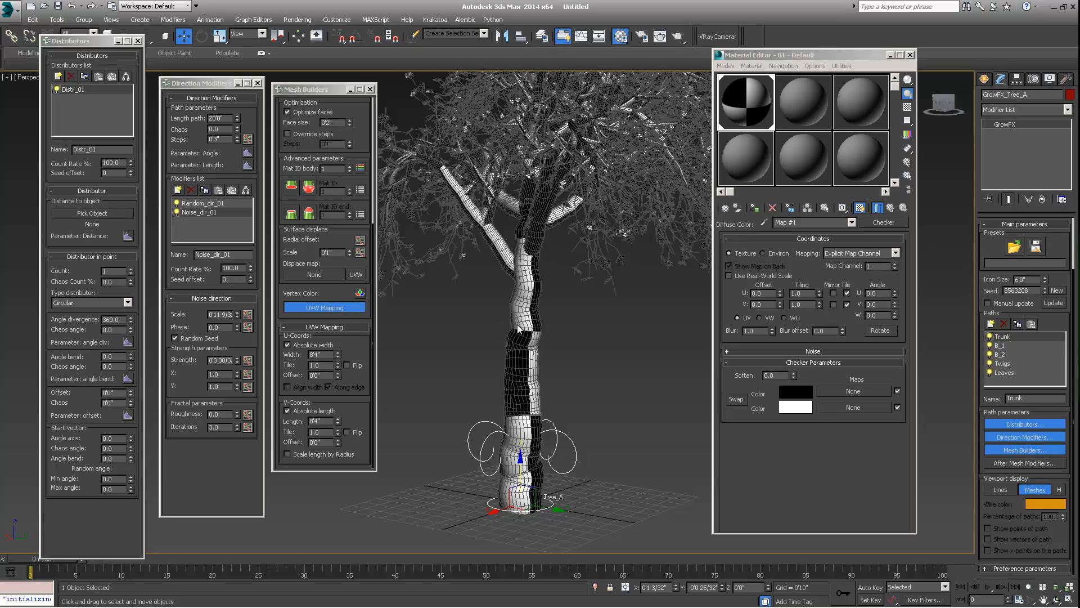
{"action": "scroll", "coordinate": [480, 179], "scroll_direction": "up", "scroll_amount": 4}
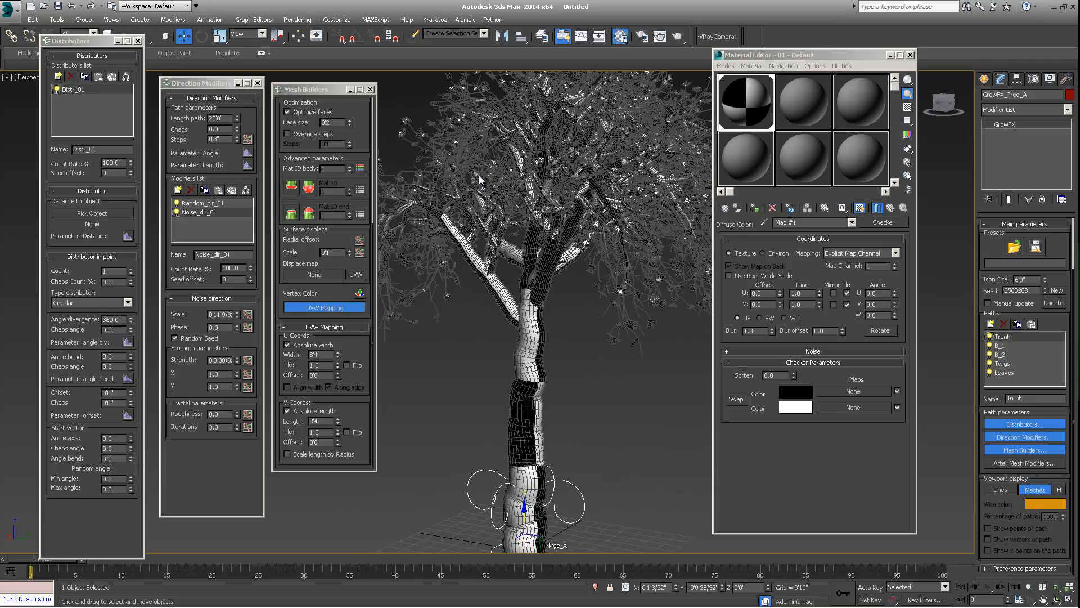
- Select the B_1 path and enable absolute length in its mesh's UVW Mapping parameters
{"action": "left_click", "coordinate": [1008, 345]}
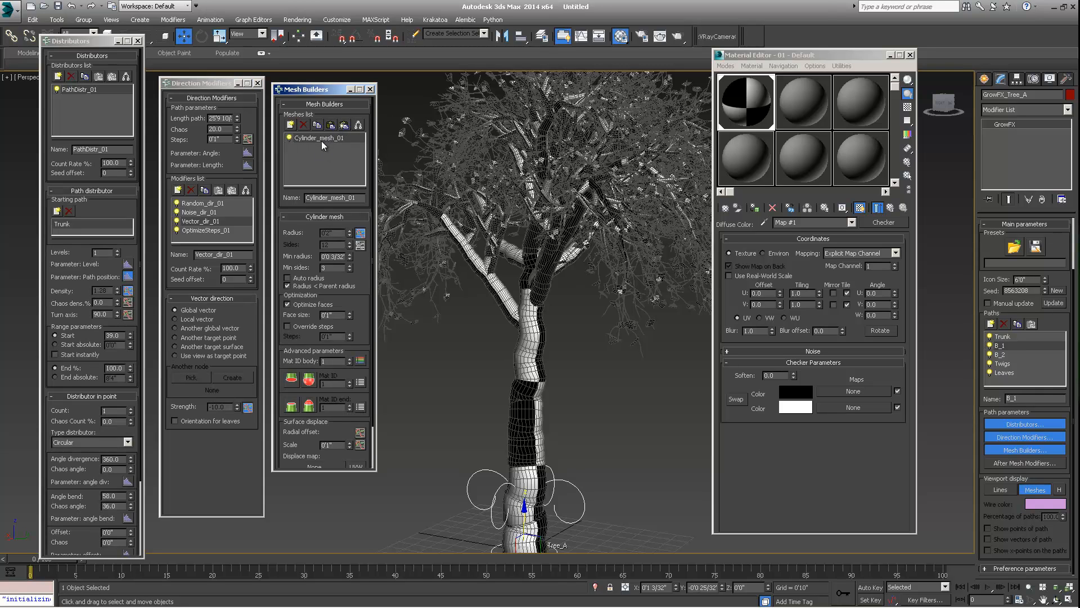
{"action": "scroll", "coordinate": [357, 330], "scroll_direction": "down", "scroll_amount": 2}
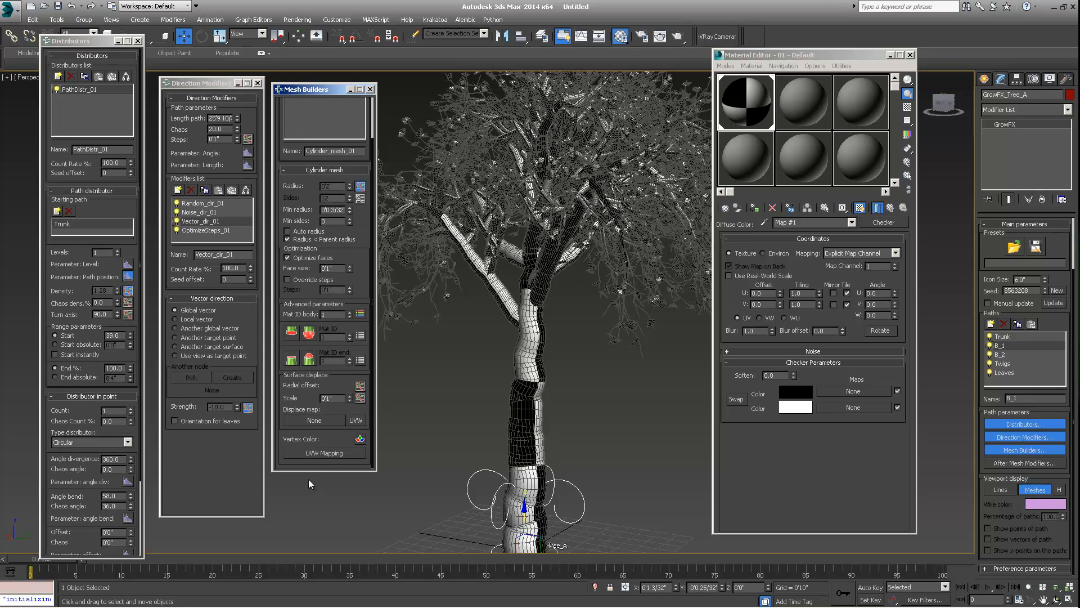
{"action": "left_click", "coordinate": [325, 455]}
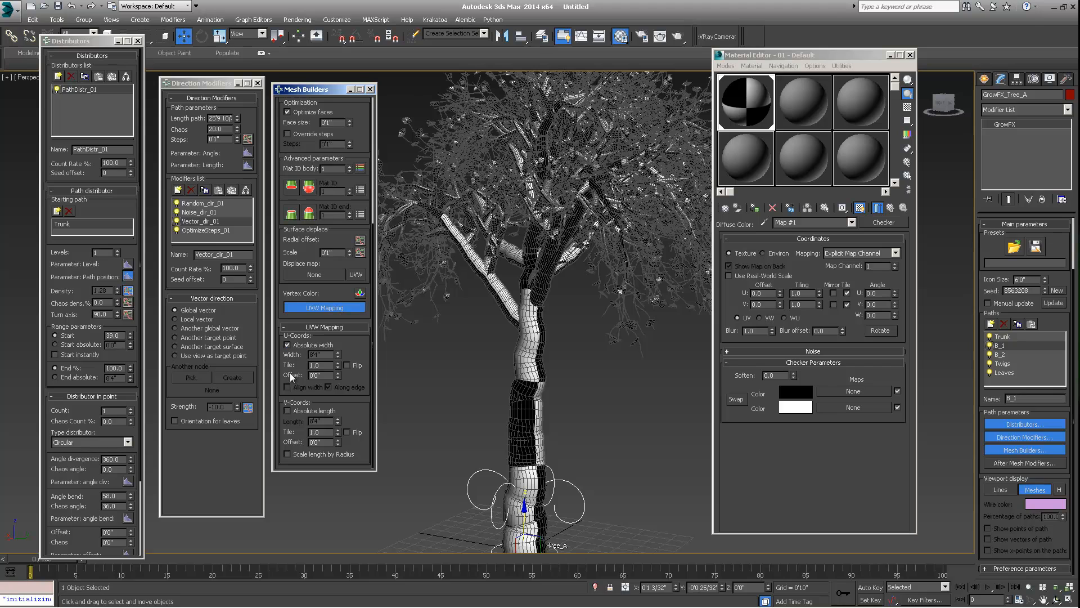
{"action": "left_click", "coordinate": [287, 410]}
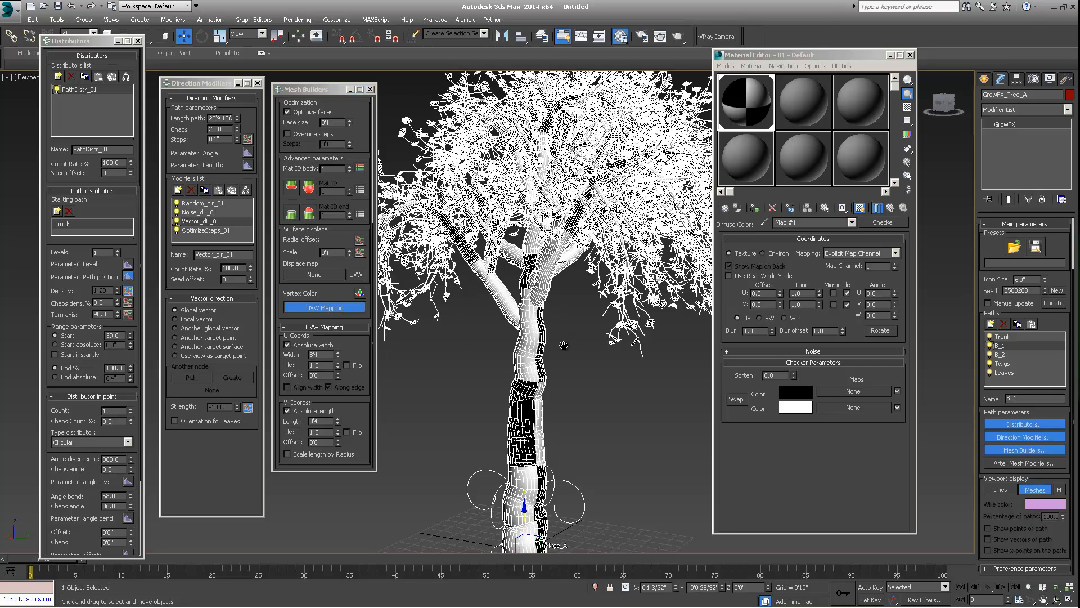
- Select the Leaves path and set its vector direction modifier's Chaos to 50.0
{"action": "scroll", "coordinate": [532, 313], "scroll_direction": "up", "scroll_amount": 1}
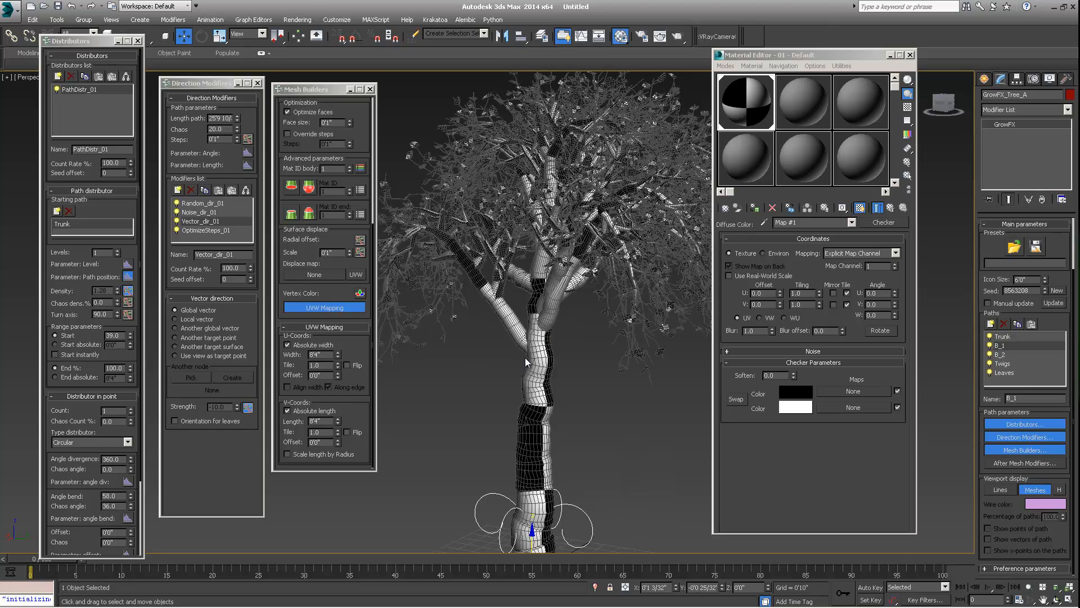
{"action": "middle_click_drag", "start_coordinate": [525, 356], "coordinate": [549, 252], "text": "alt"}
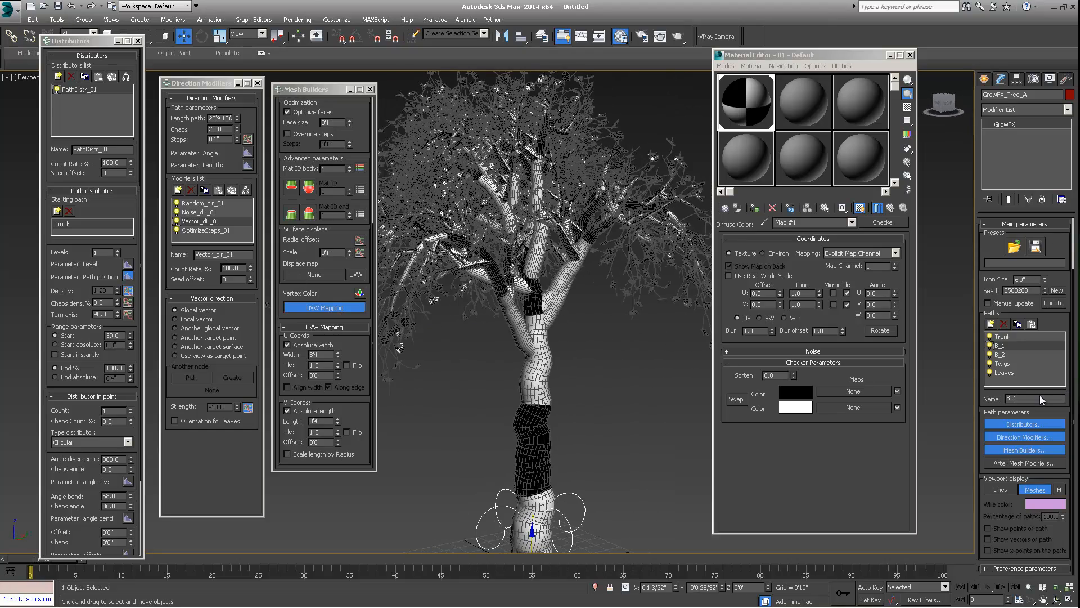
{"action": "left_click", "coordinate": [1007, 372]}
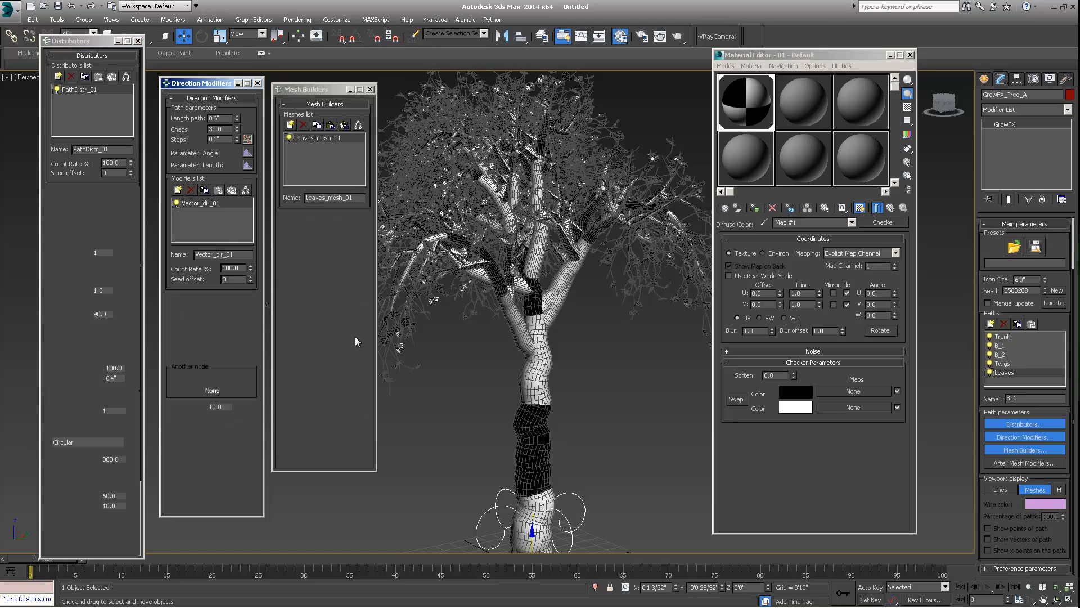
{"action": "middle_click_drag", "start_coordinate": [582, 229], "coordinate": [568, 296]}
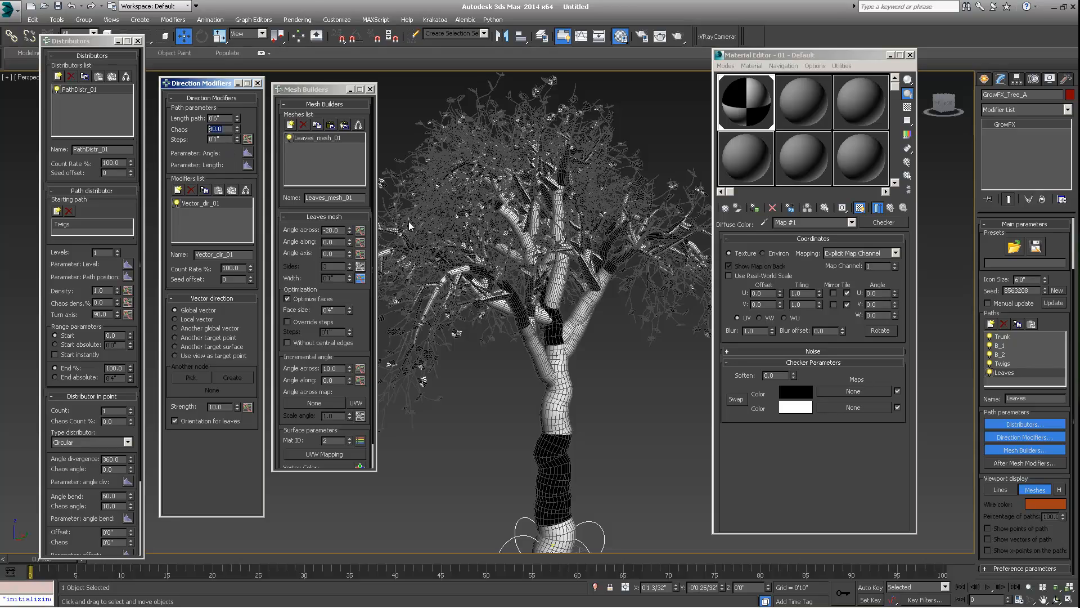
{"action": "scroll", "coordinate": [453, 287], "scroll_direction": "up", "scroll_amount": 1}
{"action": "scroll", "coordinate": [567, 198], "scroll_direction": "up", "scroll_amount": 3}
{"action": "scroll", "coordinate": [563, 205], "scroll_direction": "up", "scroll_amount": 5}
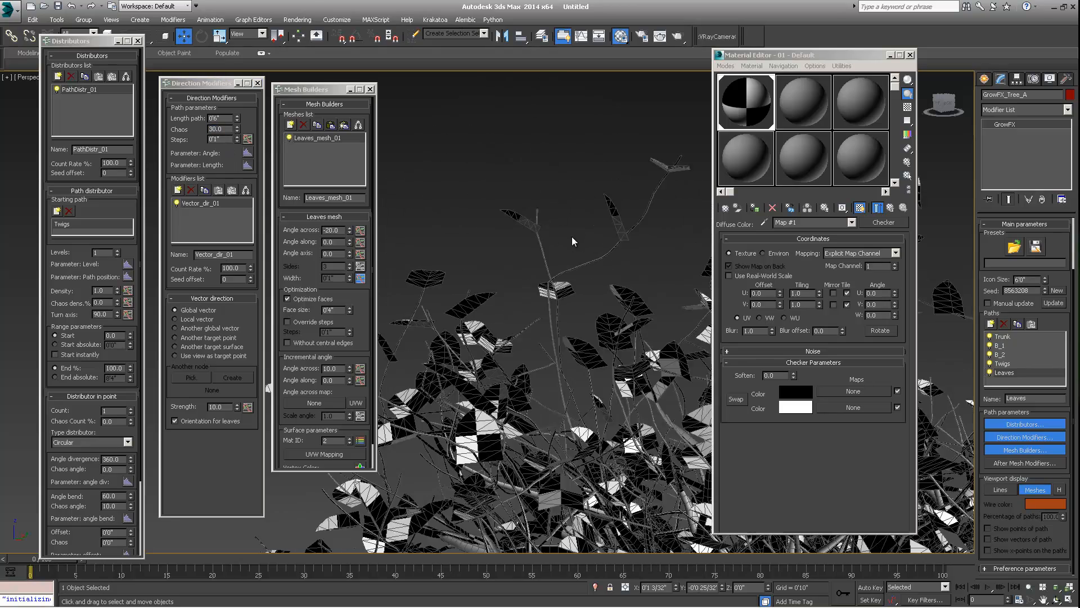
{"action": "middle_click_drag", "start_coordinate": [378, 316], "coordinate": [596, 233]}
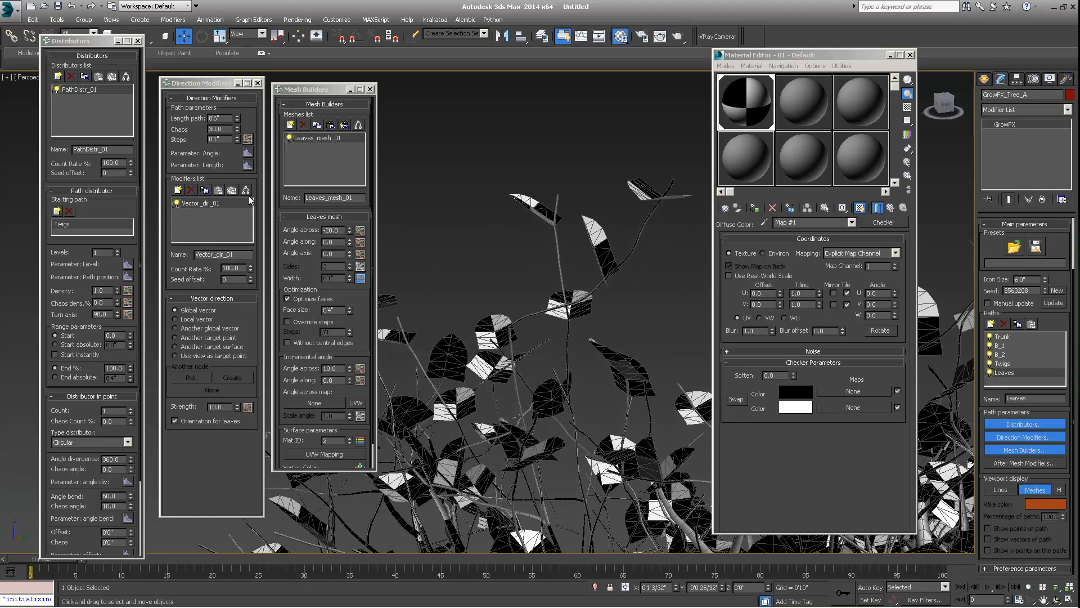
{"action": "double_click", "coordinate": [228, 128]}
{"action": "type", "text": "50.0"}
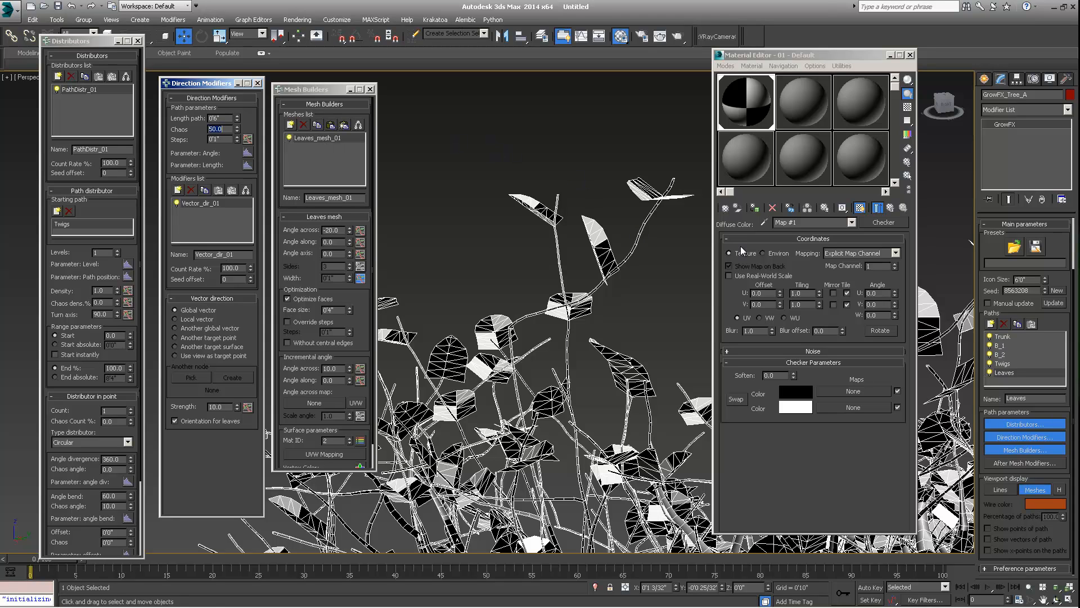
{"action": "key", "text": "Return"}
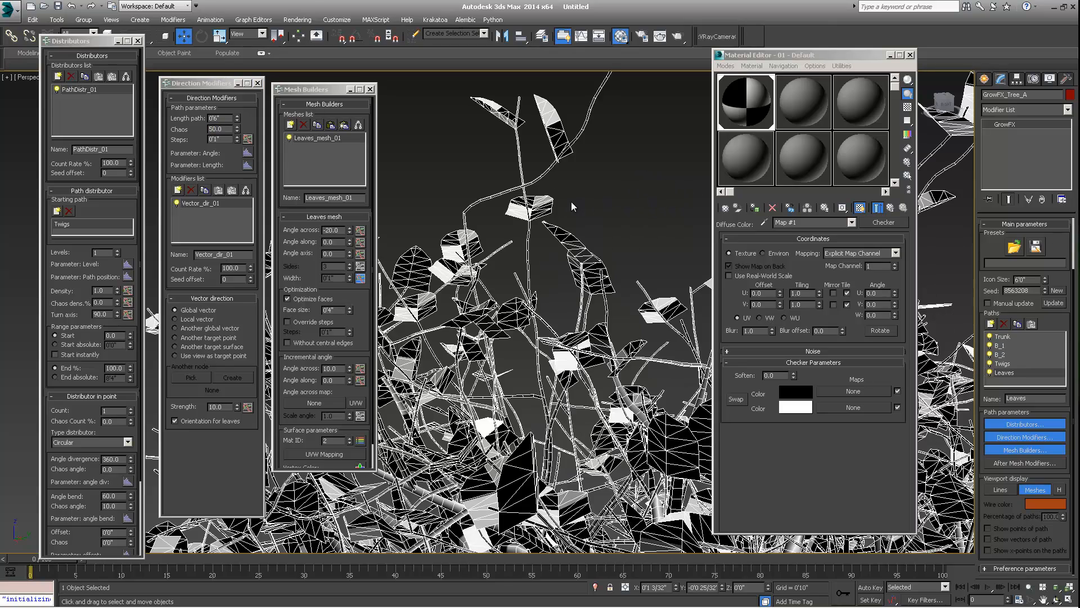
- Examine the textured leaves and trunk in the viewport, deselecting and then reselecting the tree
{"action": "scroll", "coordinate": [572, 202], "scroll_direction": "down", "scroll_amount": 7}
{"action": "scroll", "coordinate": [575, 224], "scroll_direction": "up", "scroll_amount": 3}
{"action": "middle_click_drag", "start_coordinate": [575, 223], "coordinate": [604, 204], "text": "alt"}
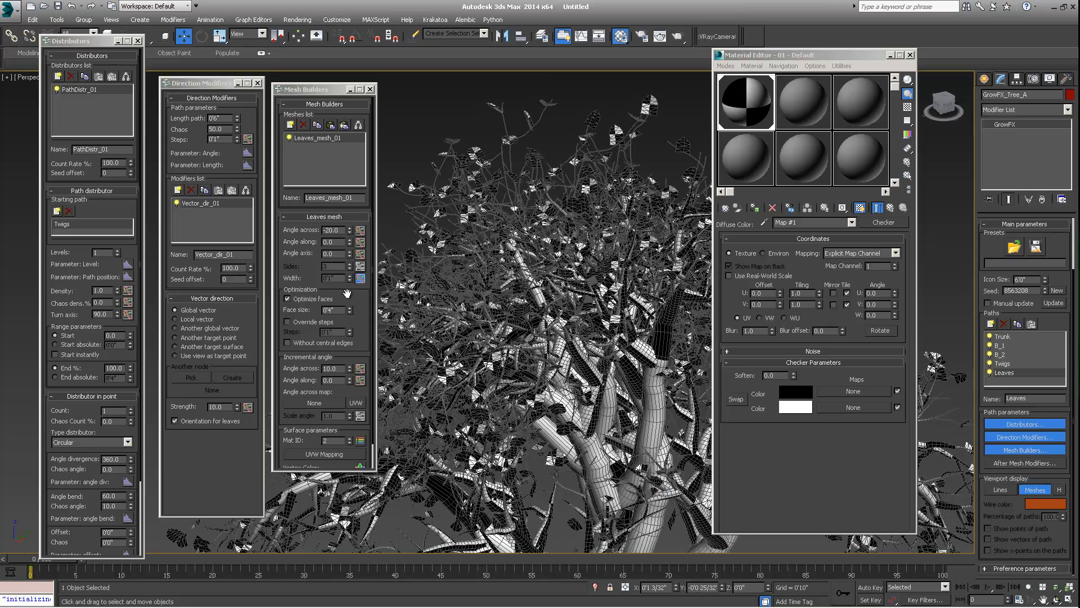
{"action": "left_click_drag", "start_coordinate": [347, 294], "coordinate": [327, 218]}
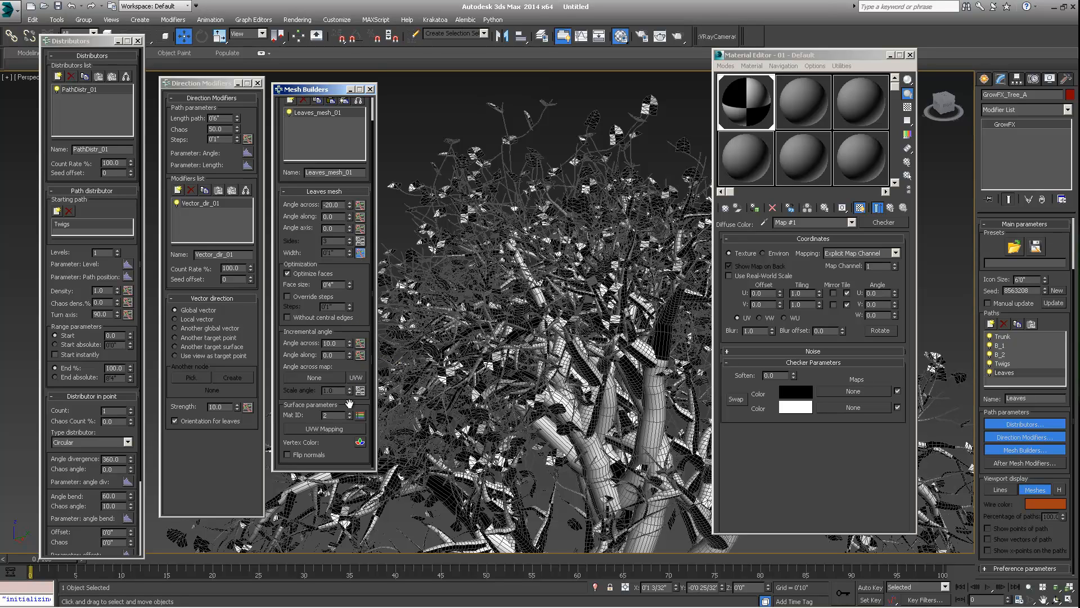
{"action": "left_click", "coordinate": [223, 130]}
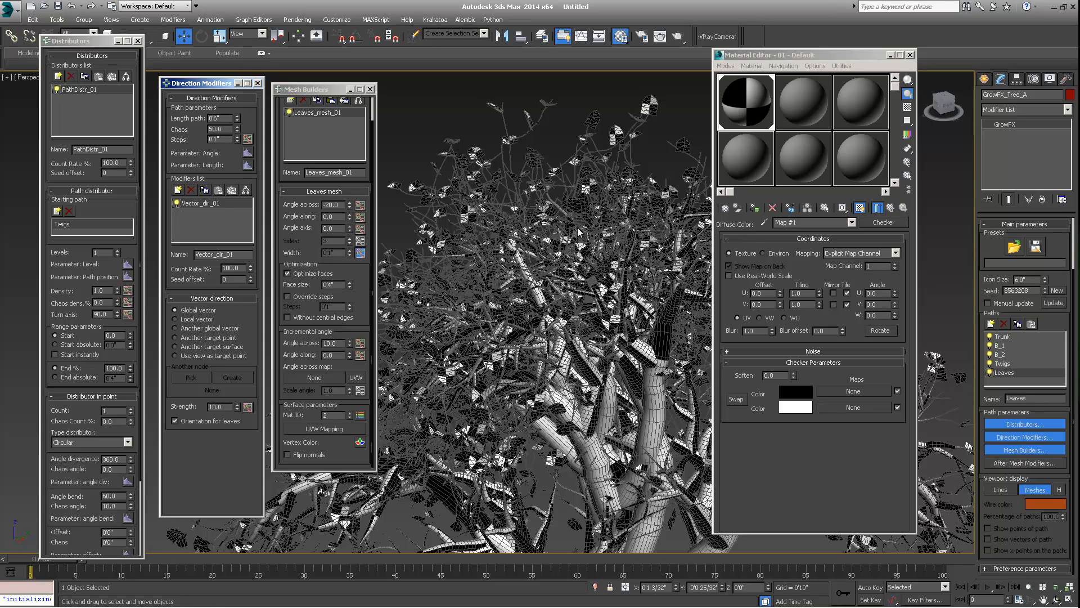
{"action": "left_click", "coordinate": [651, 112]}
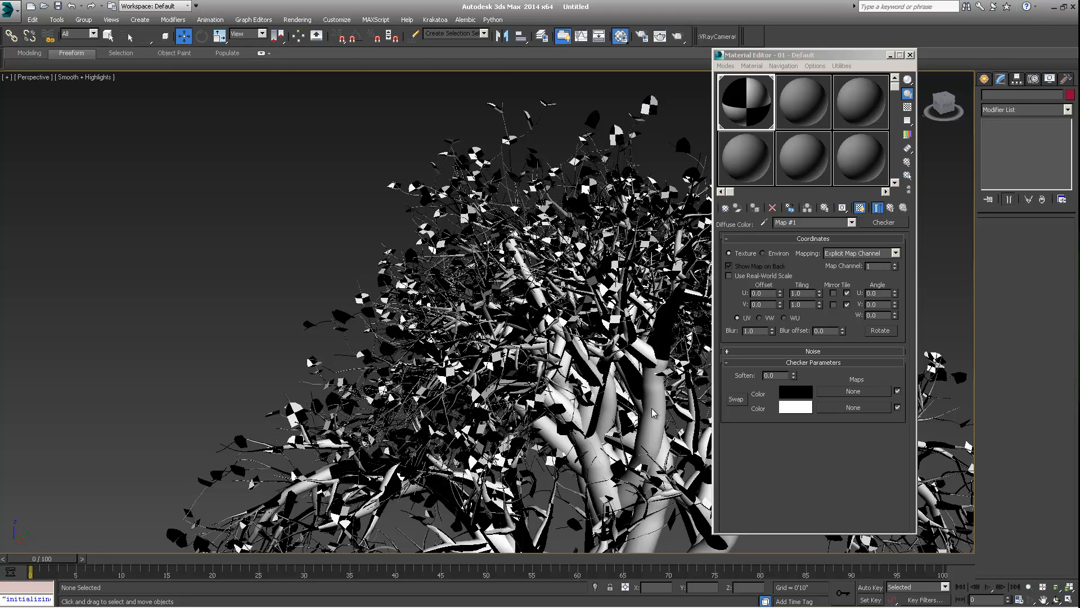
{"action": "scroll", "coordinate": [635, 472], "scroll_direction": "down", "scroll_amount": 8}
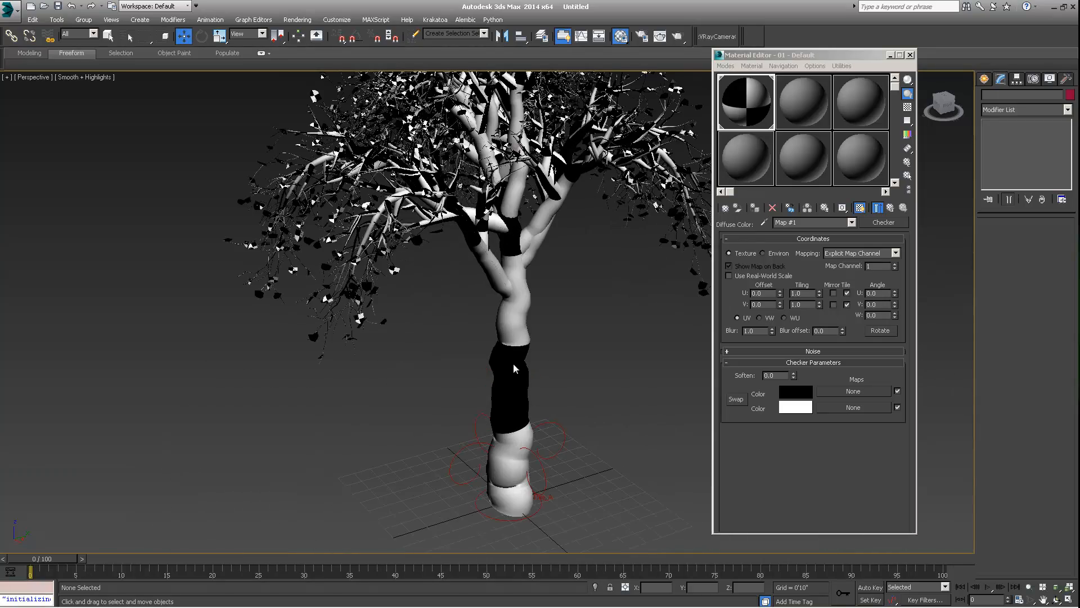
{"action": "left_click", "coordinate": [504, 450]}
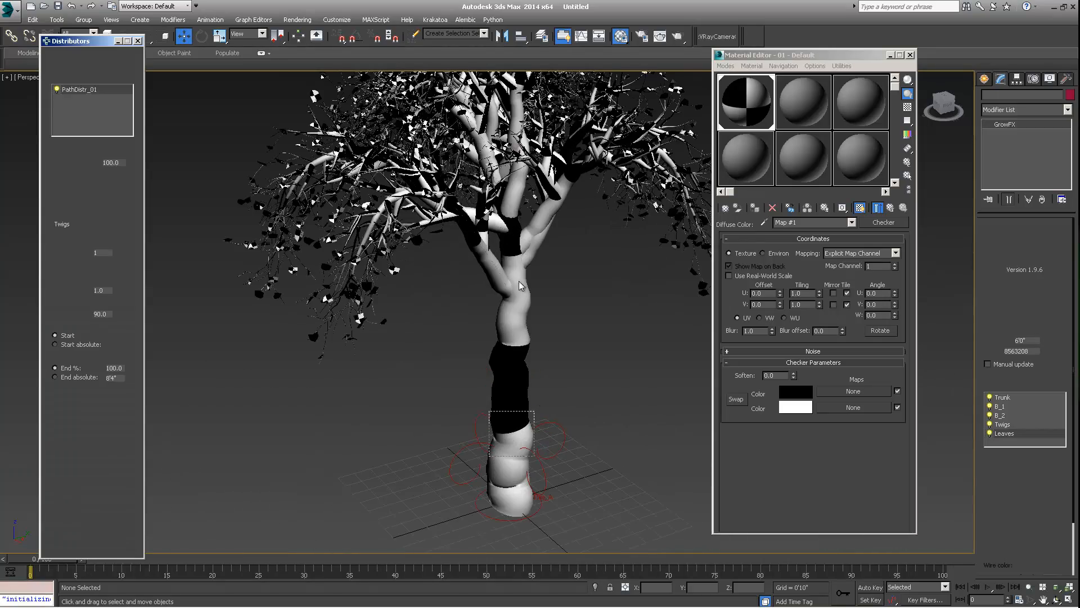
{"action": "middle_click_drag", "start_coordinate": [524, 175], "coordinate": [551, 281]}
{"action": "scroll", "coordinate": [525, 278], "scroll_direction": "down", "scroll_amount": 1}
{"action": "middle_click_drag", "start_coordinate": [551, 281], "coordinate": [567, 261], "text": "alt"}
{"action": "left_click", "coordinate": [816, 55]}
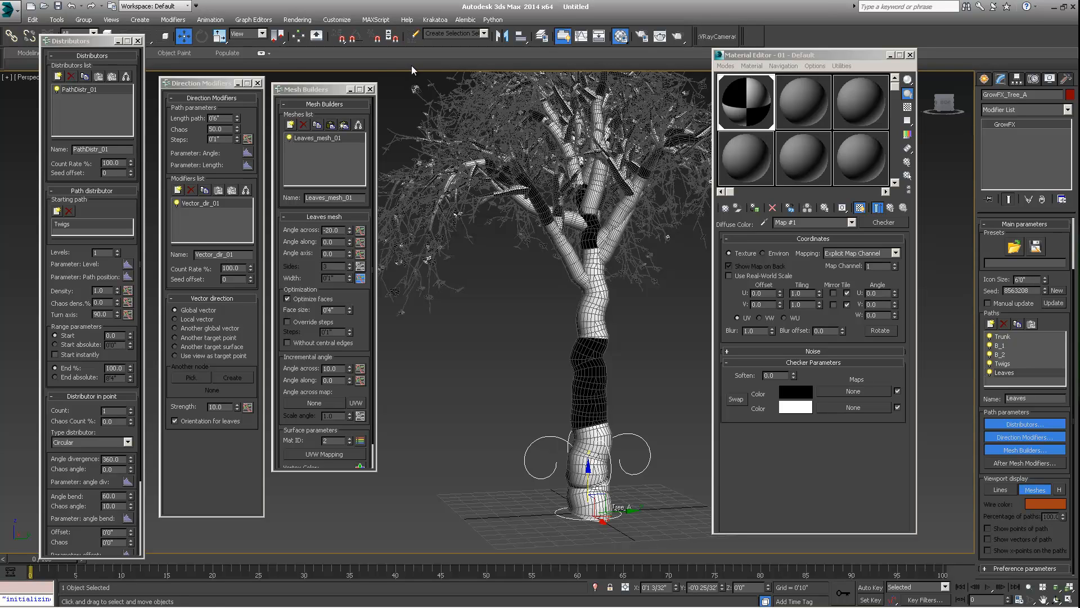
- Select the Leaves path and open the Chaos Material ID parameters of its leaves mesh
{"action": "scroll", "coordinate": [472, 195], "scroll_direction": "down", "scroll_amount": 3}
{"action": "middle_click_drag", "start_coordinate": [512, 240], "coordinate": [506, 275]}
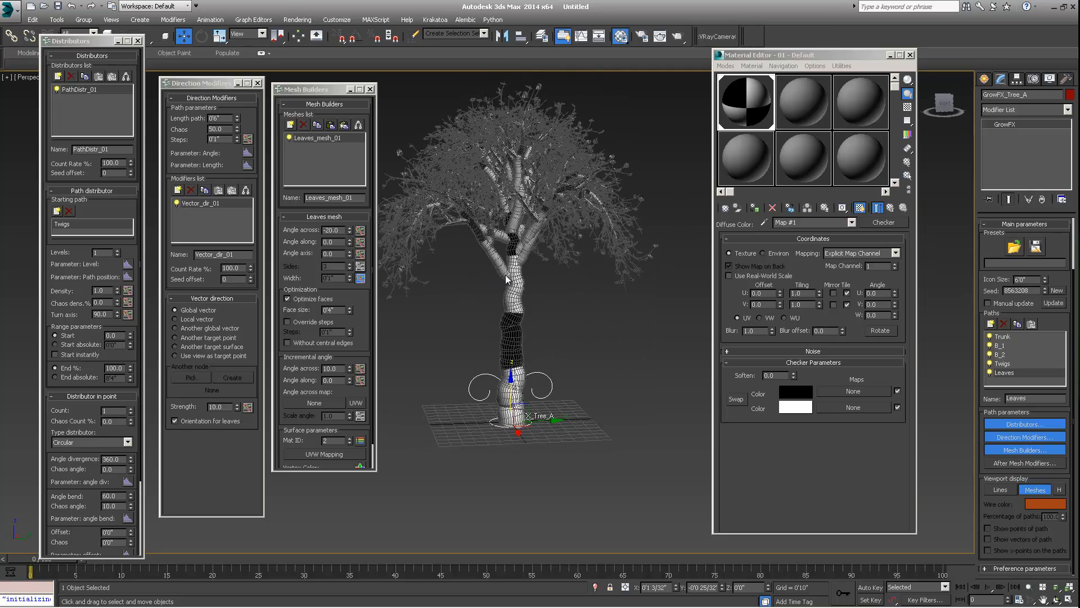
{"action": "scroll", "coordinate": [516, 309], "scroll_direction": "up", "scroll_amount": 4}
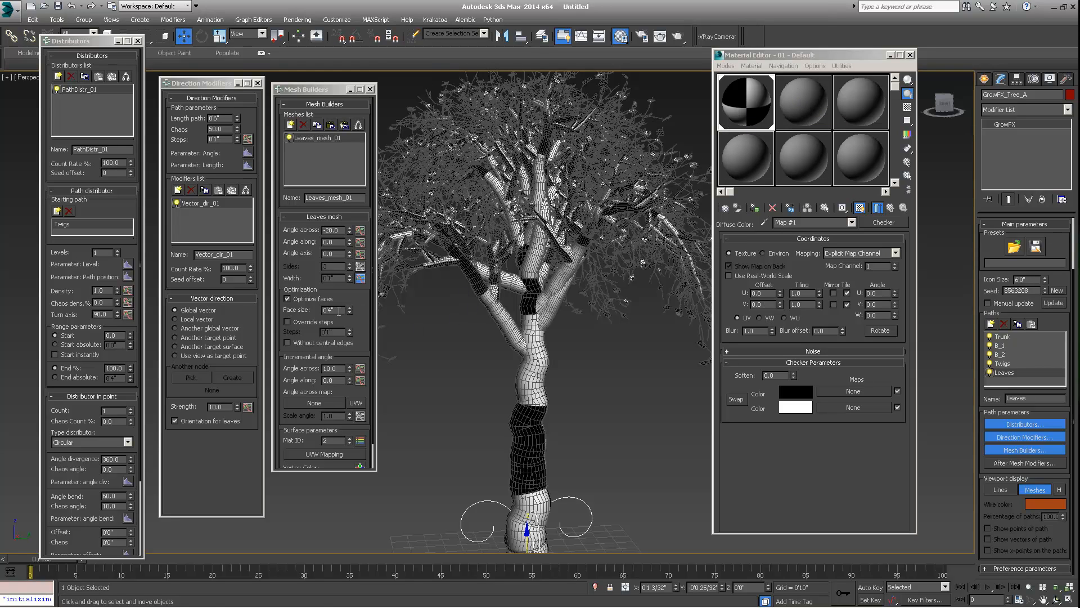
{"action": "left_click", "coordinate": [1002, 337]}
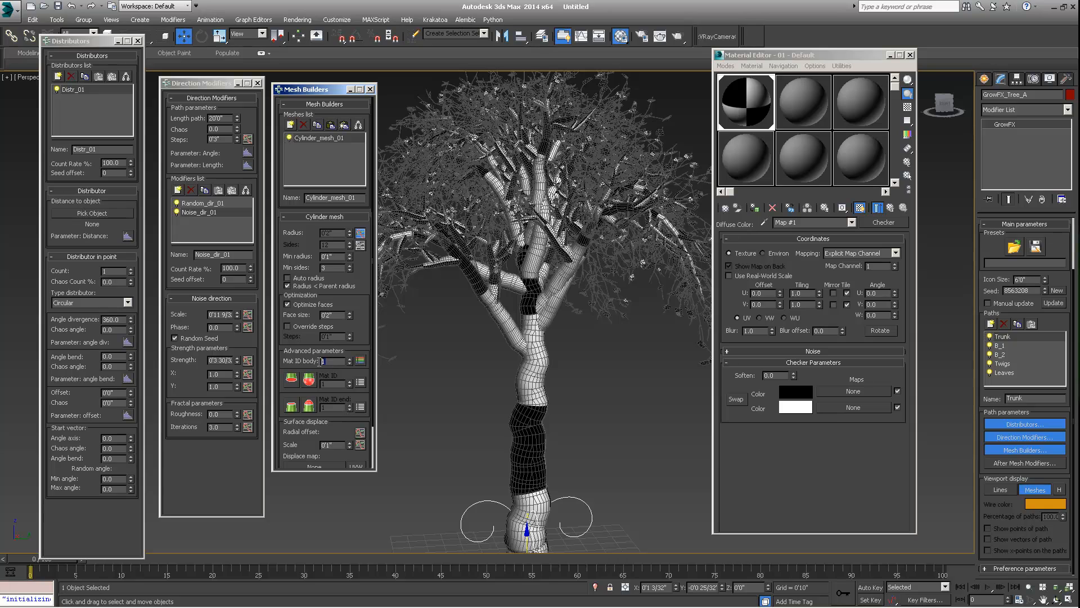
{"action": "left_click", "coordinate": [1000, 345]}
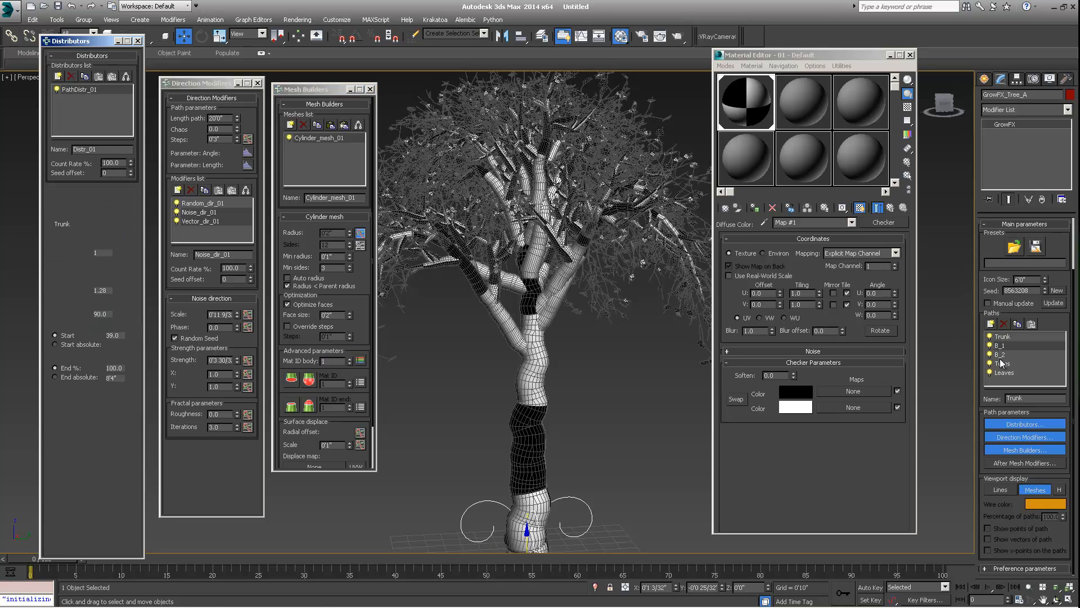
{"action": "left_click", "coordinate": [1001, 364]}
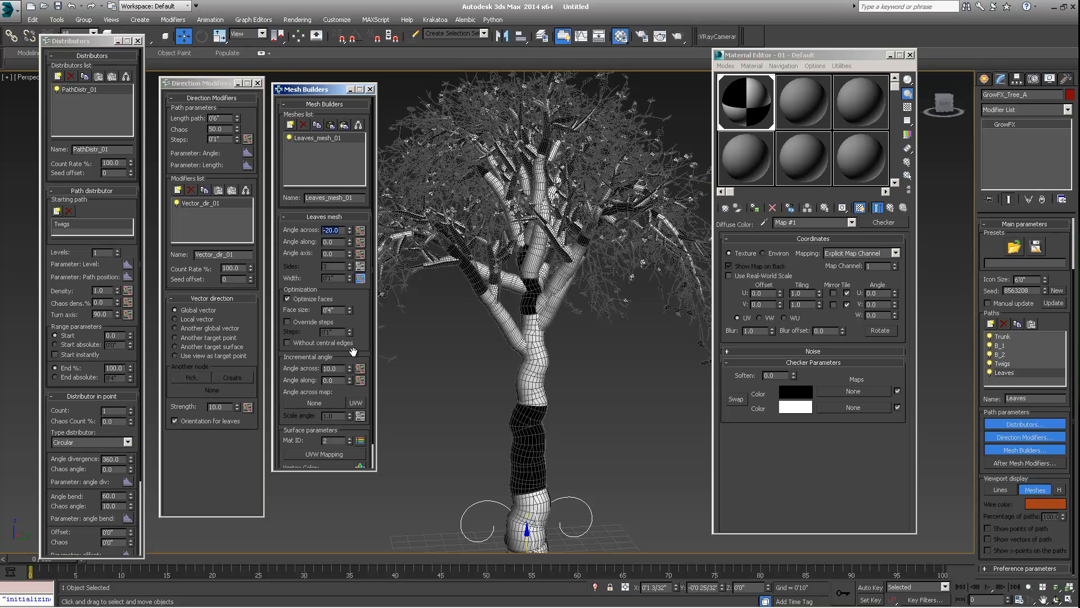
{"action": "left_click_drag", "start_coordinate": [351, 347], "coordinate": [355, 341]}
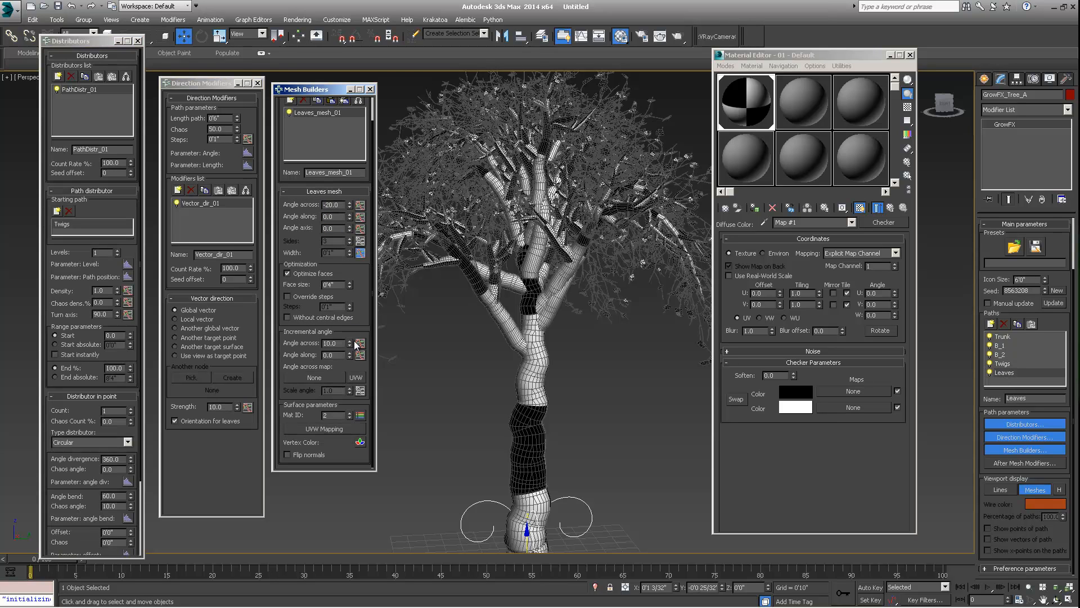
{"action": "left_click", "coordinate": [360, 414]}
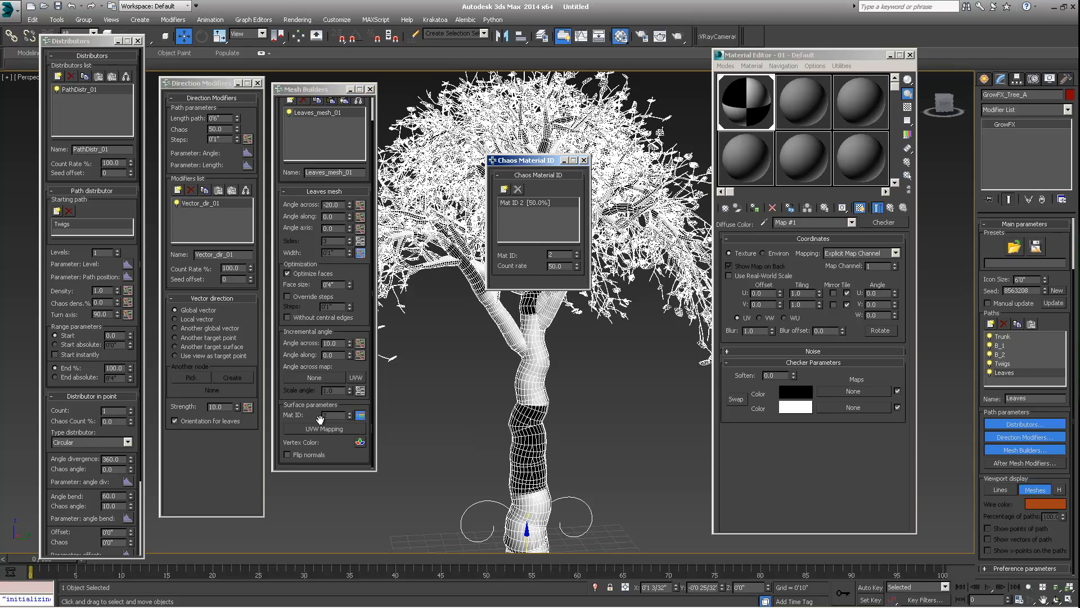
- Add Mat ID 3 and Mat ID 4 to the leaves' chaos material IDs and set Mat ID 2's count rate to 60
{"action": "left_click", "coordinate": [505, 190]}
{"action": "left_click", "coordinate": [505, 191]}
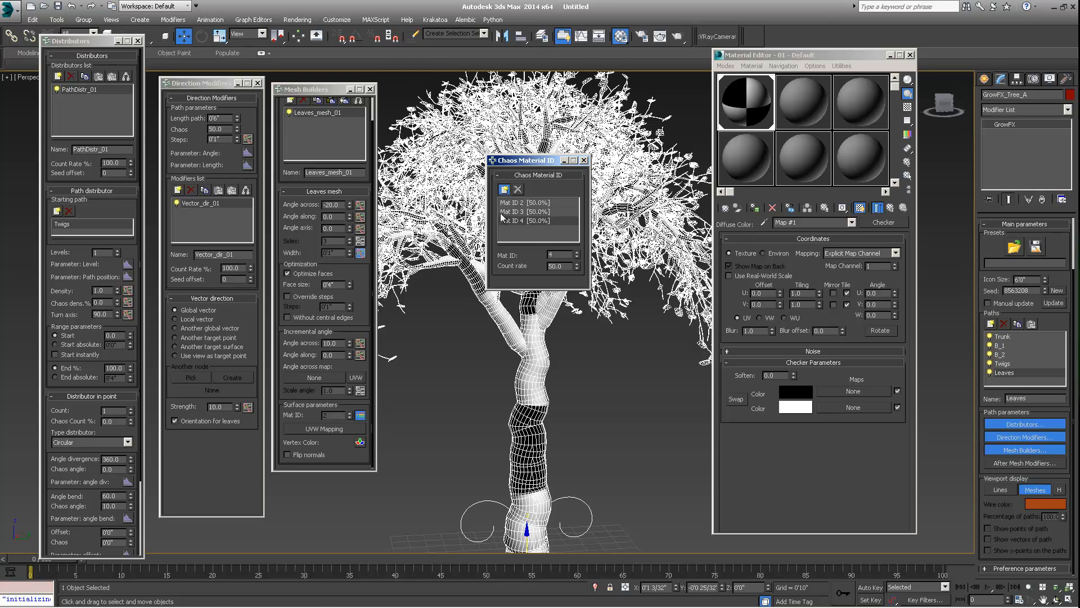
{"action": "left_click", "coordinate": [542, 223]}
{"action": "left_click", "coordinate": [523, 202]}
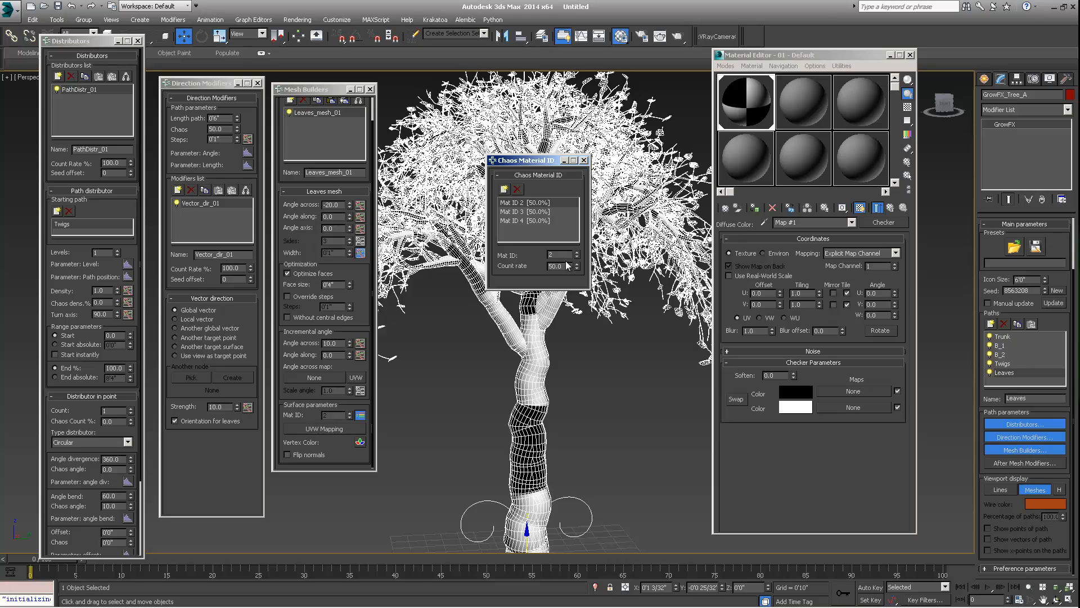
{"action": "left_click_drag", "start_coordinate": [569, 265], "coordinate": [550, 266]}
{"action": "type", "text": "60"}
{"action": "key", "text": "Return"}
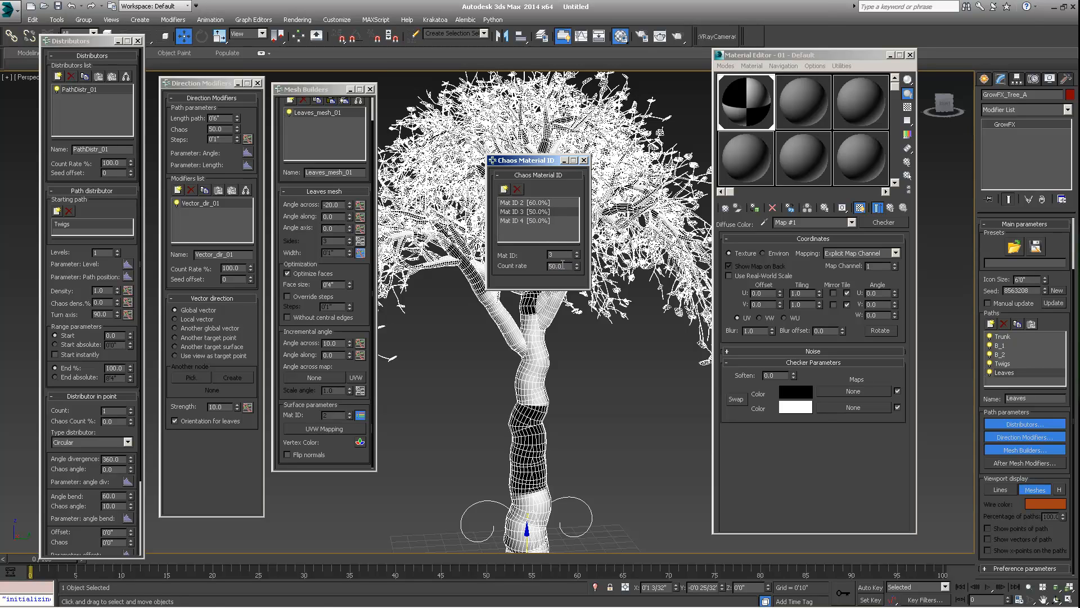
- Set Mat ID 3's count rate to 30 and Mat ID 4's count rate to 10
{"action": "left_click", "coordinate": [538, 212]}
{"action": "type", "text": "30"}
{"action": "key", "text": "Return"}
{"action": "left_click", "coordinate": [513, 220]}
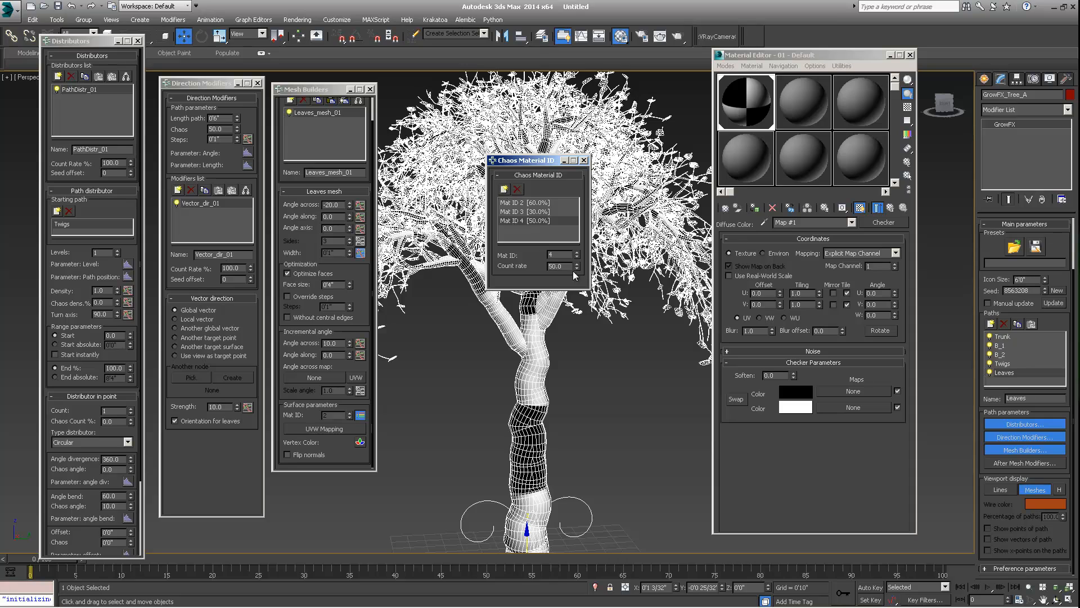
{"action": "left_click_drag", "start_coordinate": [566, 267], "coordinate": [467, 271]}
{"action": "type", "text": "10"}
{"action": "key", "text": "Return"}
{"action": "left_click_drag", "start_coordinate": [535, 161], "coordinate": [437, 155]}
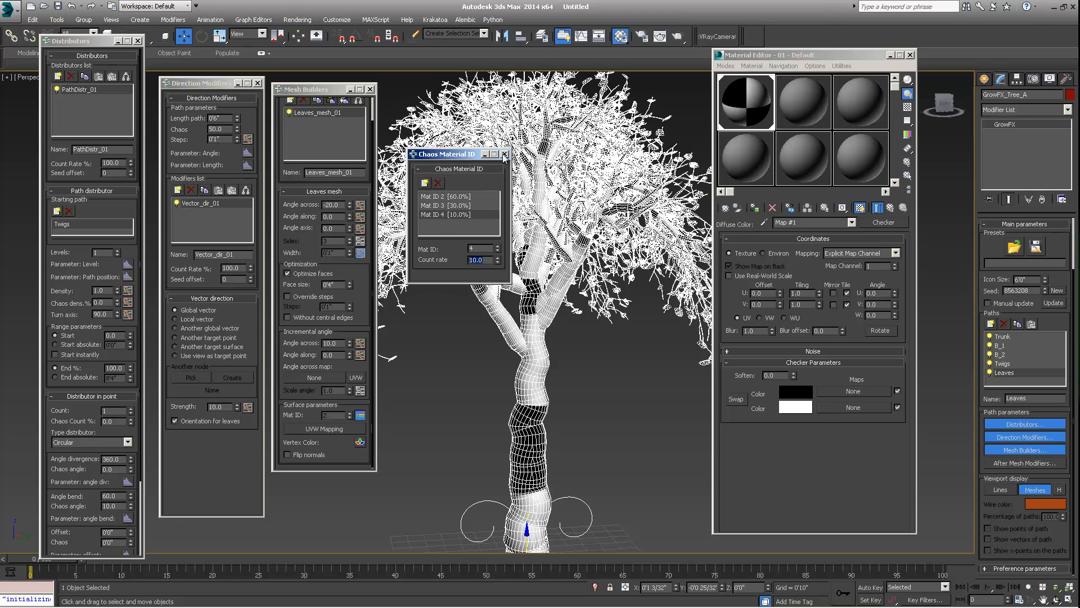
{"action": "left_click", "coordinate": [504, 155]}
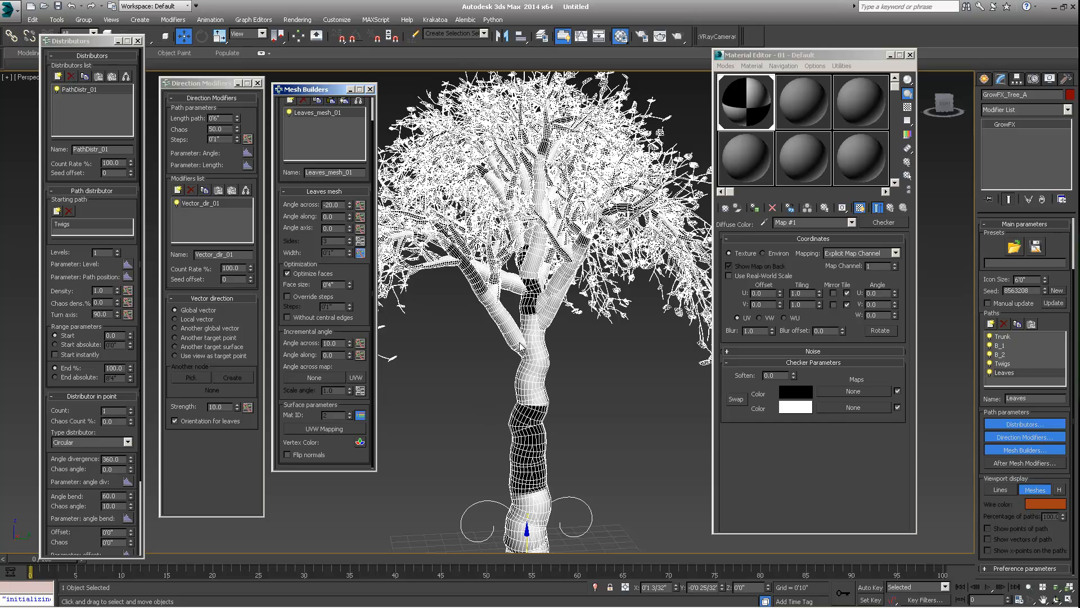
- Examine the leaves and trunk of the tree in the viewport from another angle
{"action": "middle_click_drag", "start_coordinate": [557, 322], "coordinate": [324, 440]}
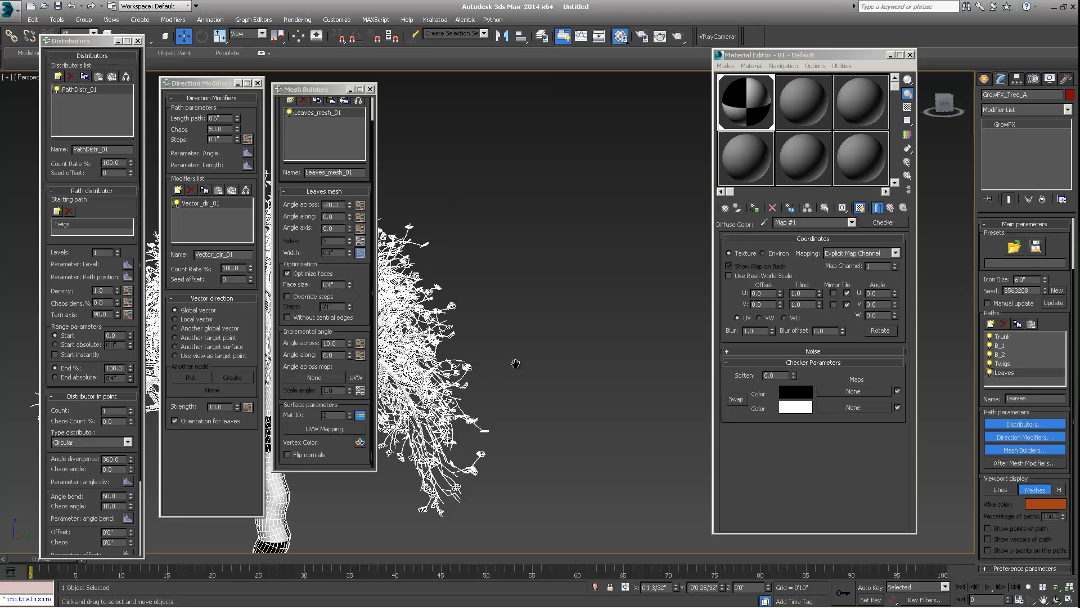
{"action": "middle_click_drag", "start_coordinate": [514, 361], "coordinate": [639, 292]}
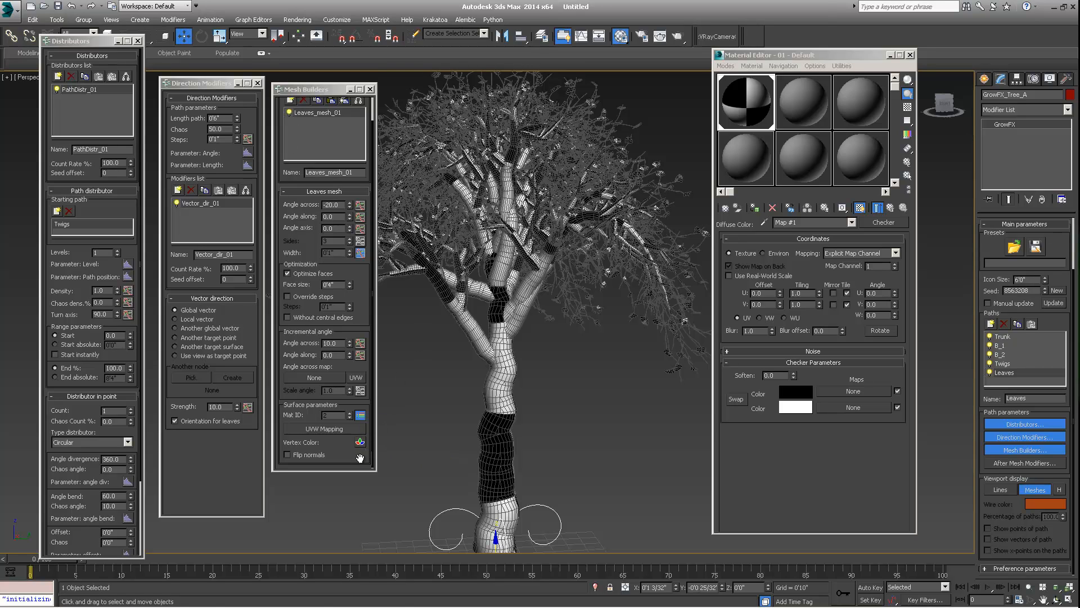
{"action": "middle_click_drag", "start_coordinate": [506, 412], "coordinate": [503, 305]}
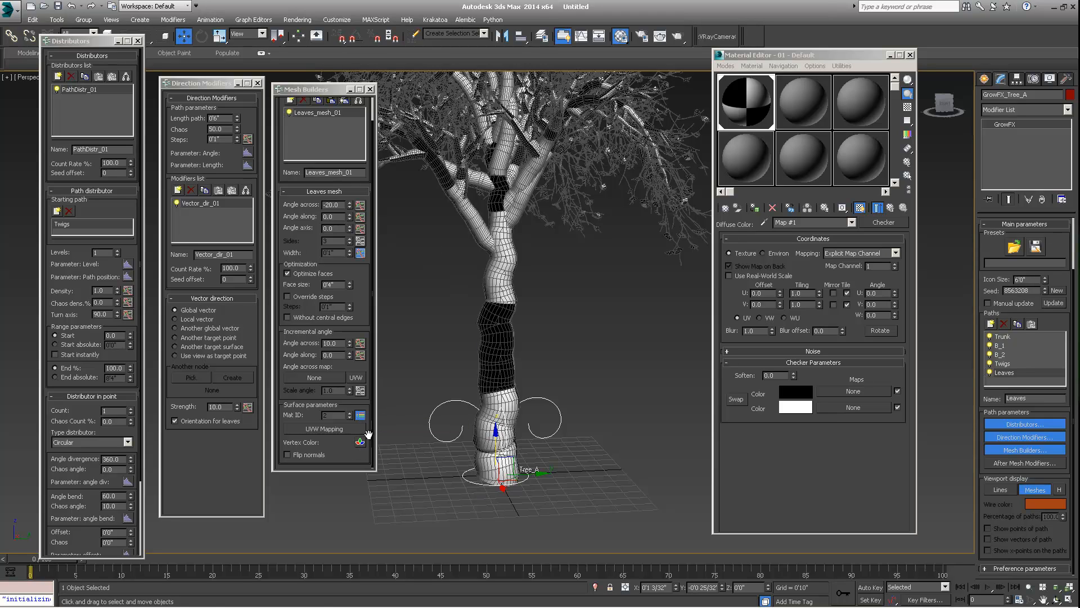
{"action": "left_click", "coordinate": [320, 92]}
{"action": "left_click_drag", "start_coordinate": [320, 91], "coordinate": [318, 85]}
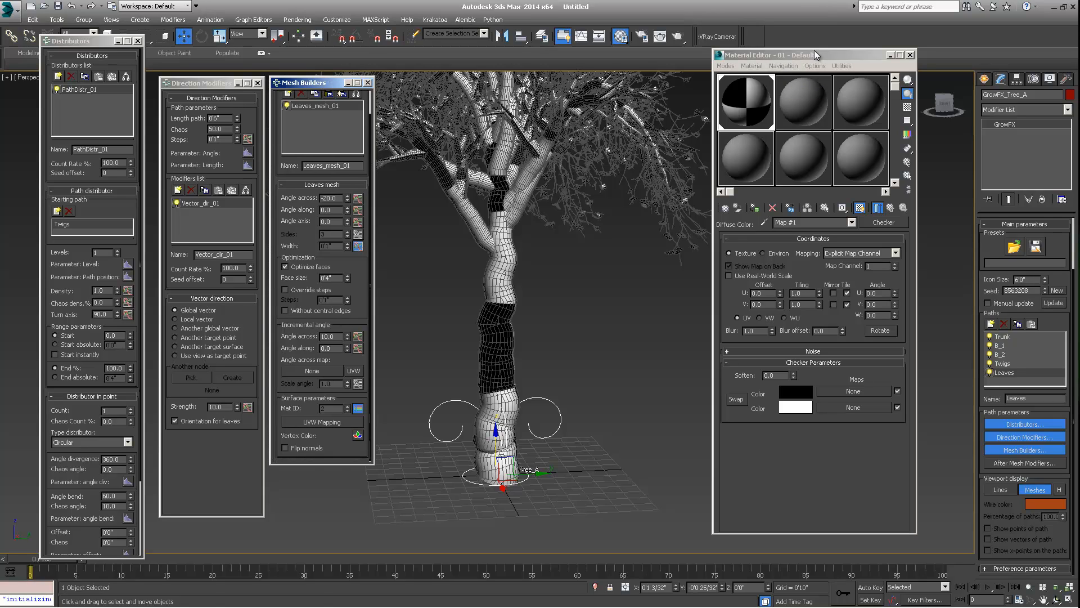